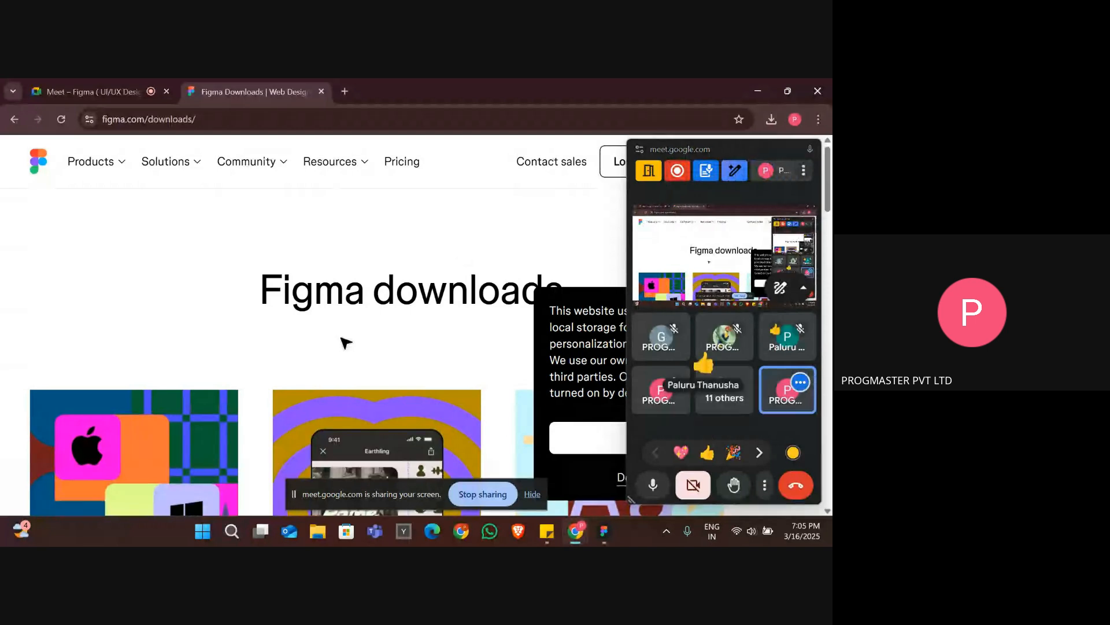
# Return to the "figma download" search results and reopen the Figma Downloads page from there.
pyautogui.scroll(-5, 342, 342)
pyautogui.scroll(5, 309, 347)
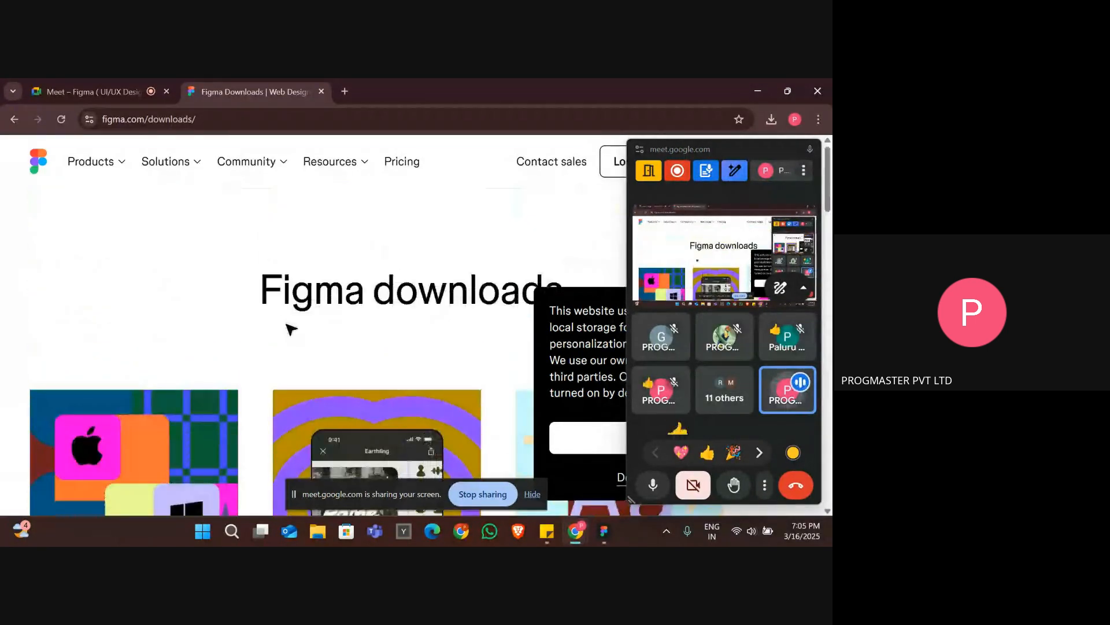
pyautogui.click(13, 119)
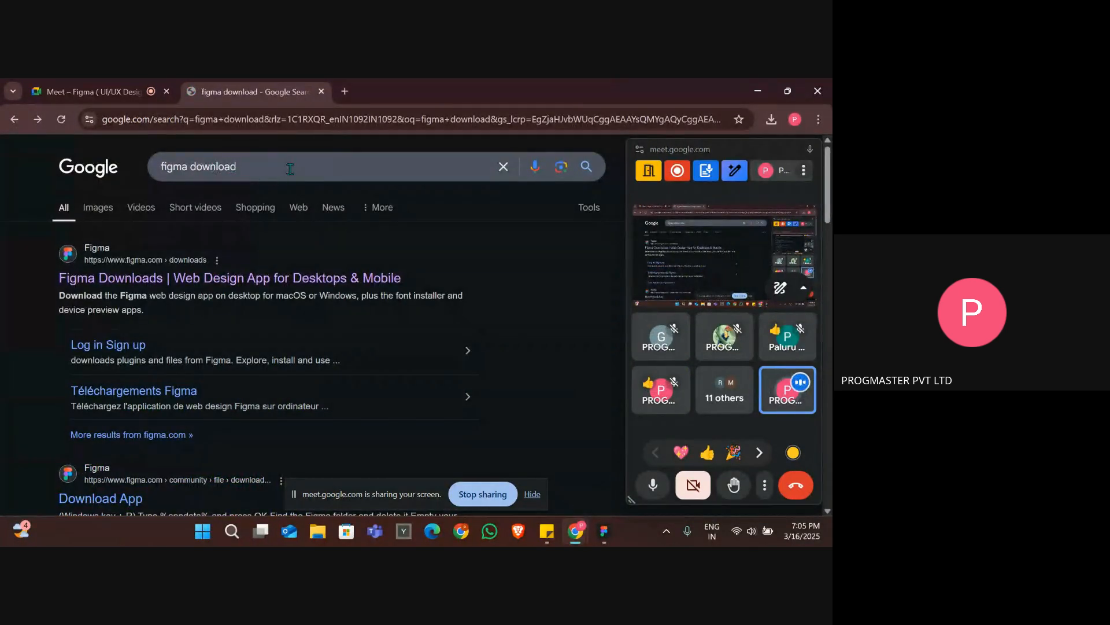
pyautogui.click(254, 288)
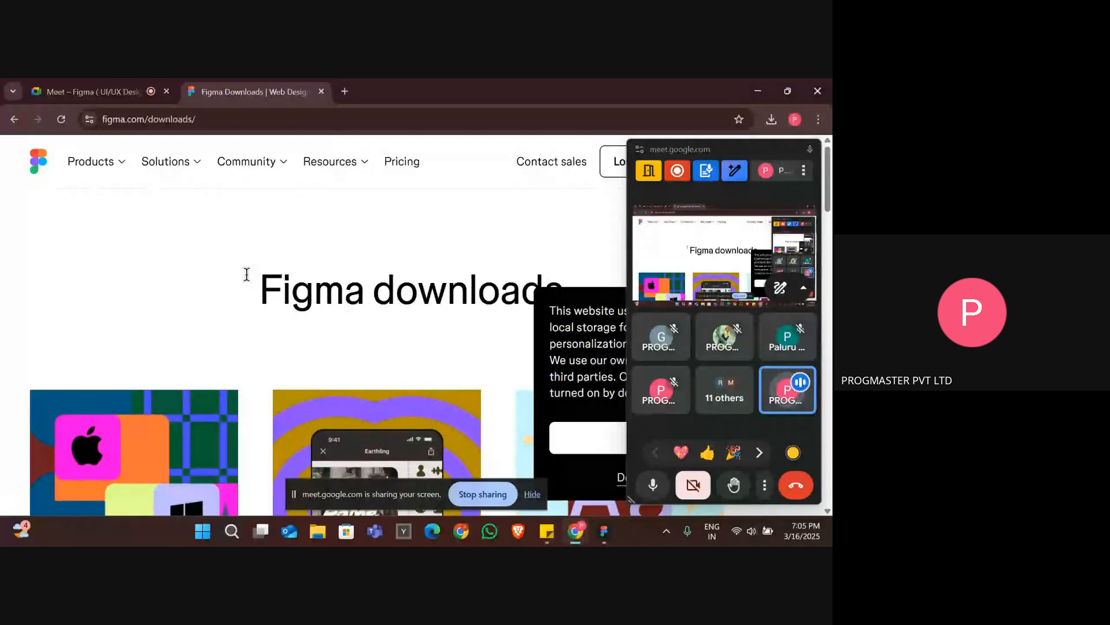
# Download the Figma desktop app for Windows and check the recent download history, moving the meeting window out of the way.
pyautogui.scroll(-4, 252, 279)
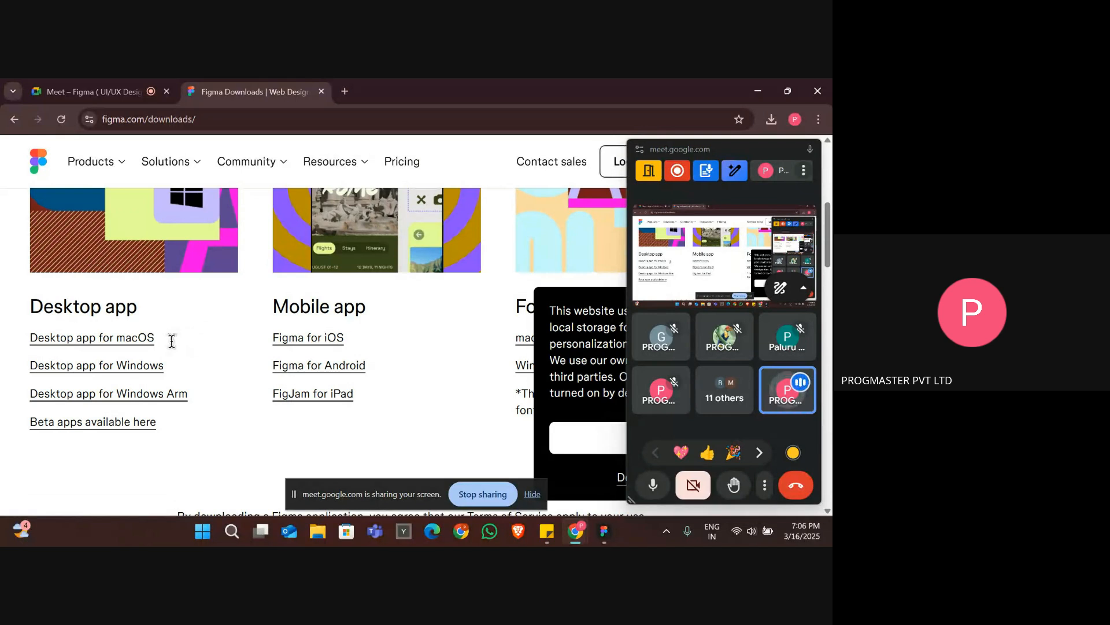
pyautogui.click(149, 375)
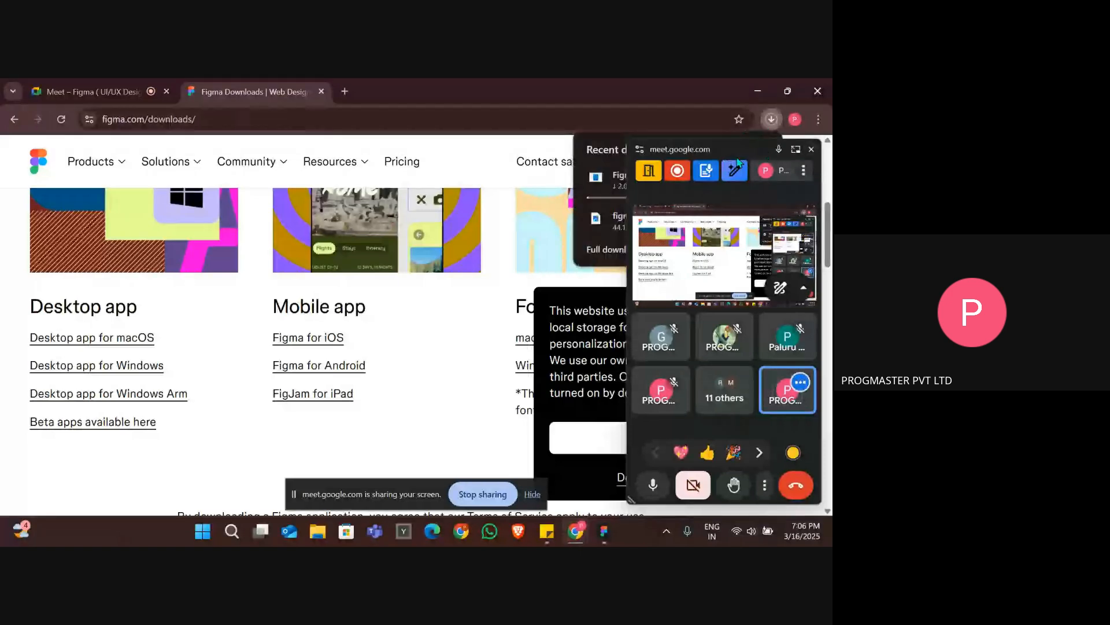
pyautogui.moveTo(723, 159); pyautogui.dragTo(461, 186)
pyautogui.click(772, 120)
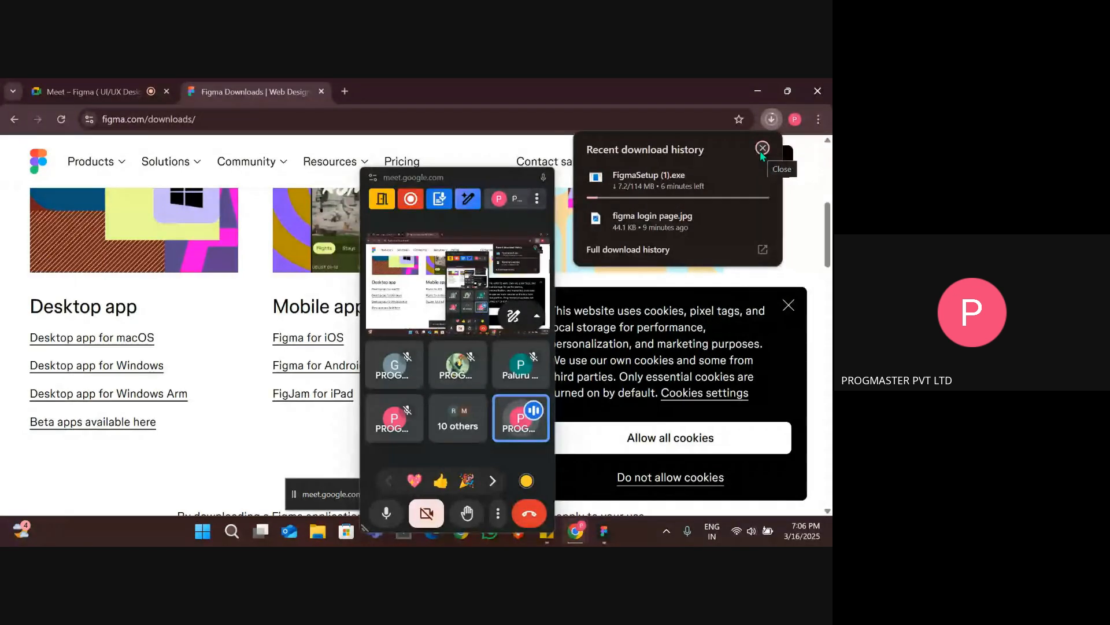
pyautogui.click(762, 148)
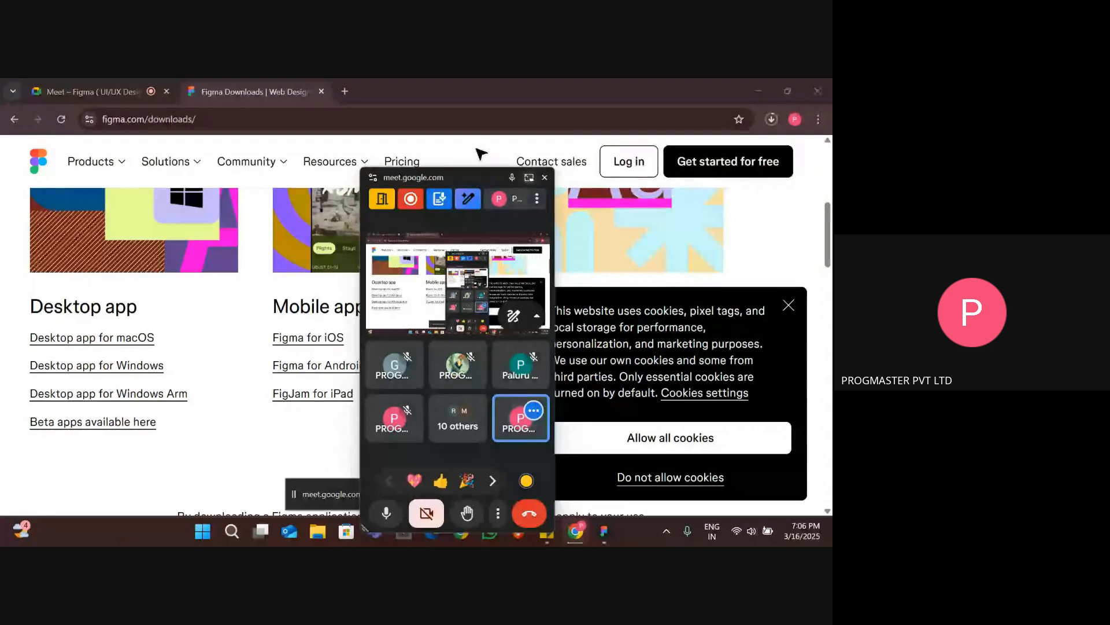
# Switch to the Figma desktop app, move the meeting window aside and show the start of the Recents page.
pyautogui.hotkey('alt', 'Tab')
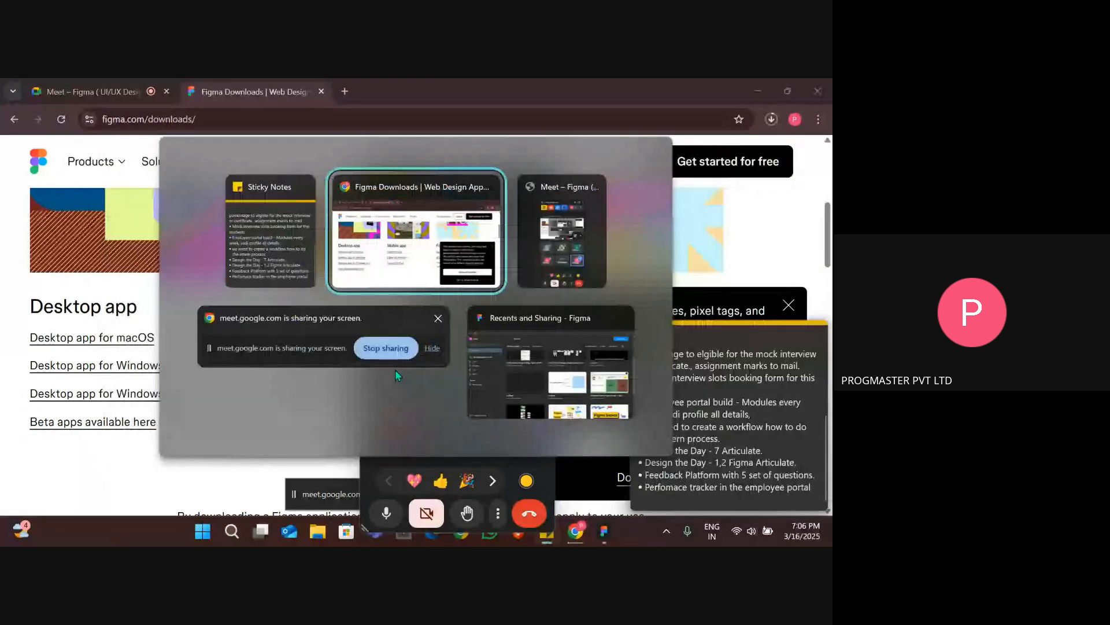
pyautogui.hotkey('alt', 'Tab')
pyautogui.hotkey('alt', 'Tab')
pyautogui.hotkey('alt', 'Tab')
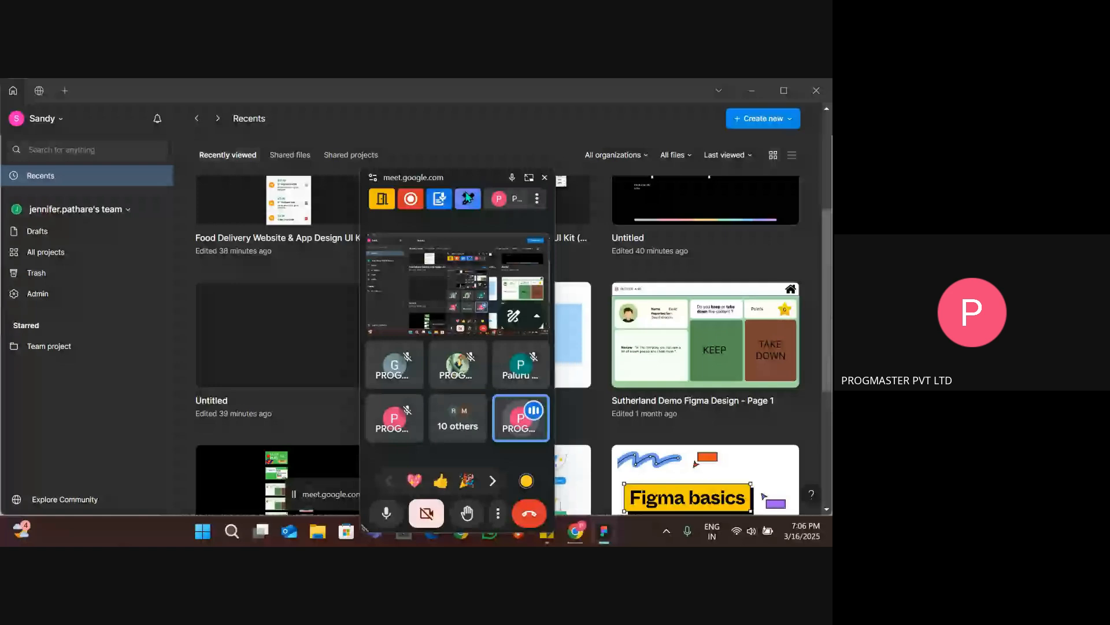
pyautogui.moveTo(463, 181); pyautogui.dragTo(745, 180)
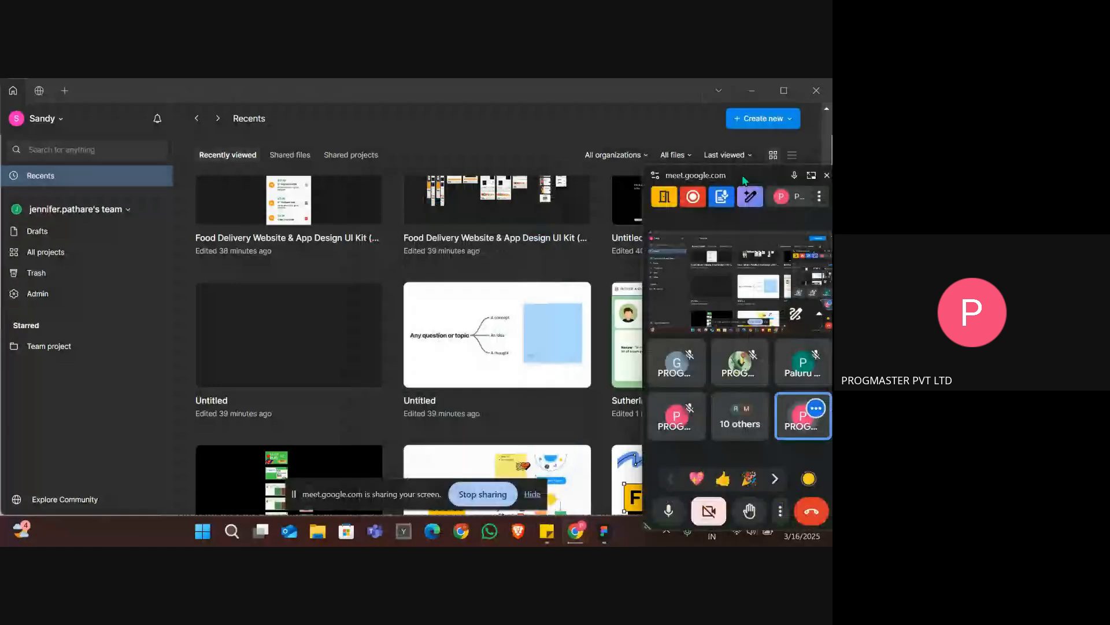
pyautogui.scroll(3, 376, 269)
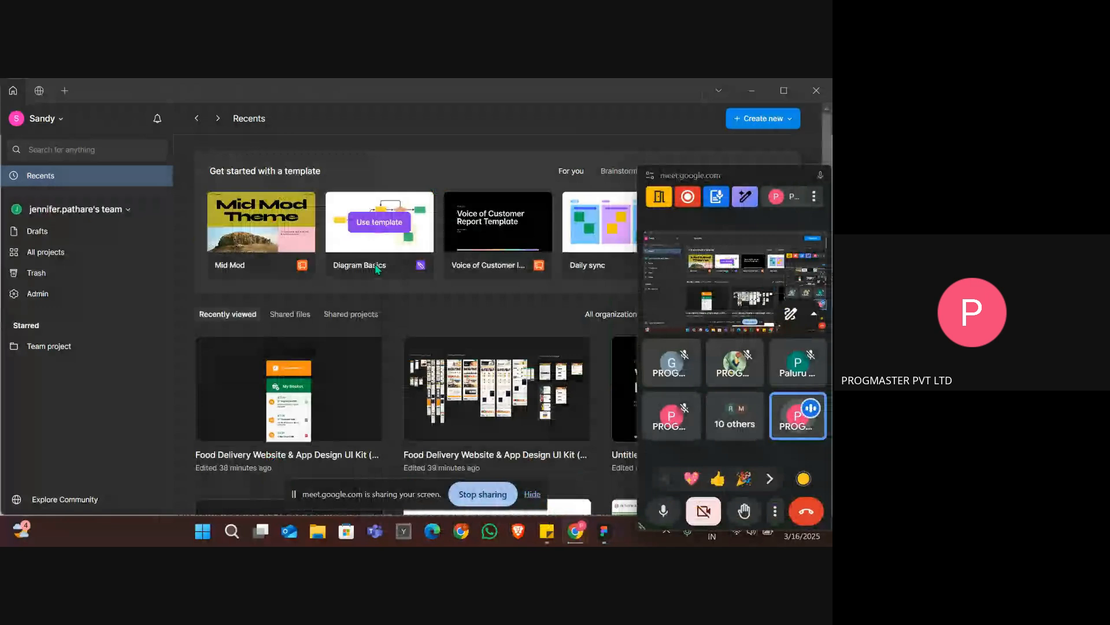
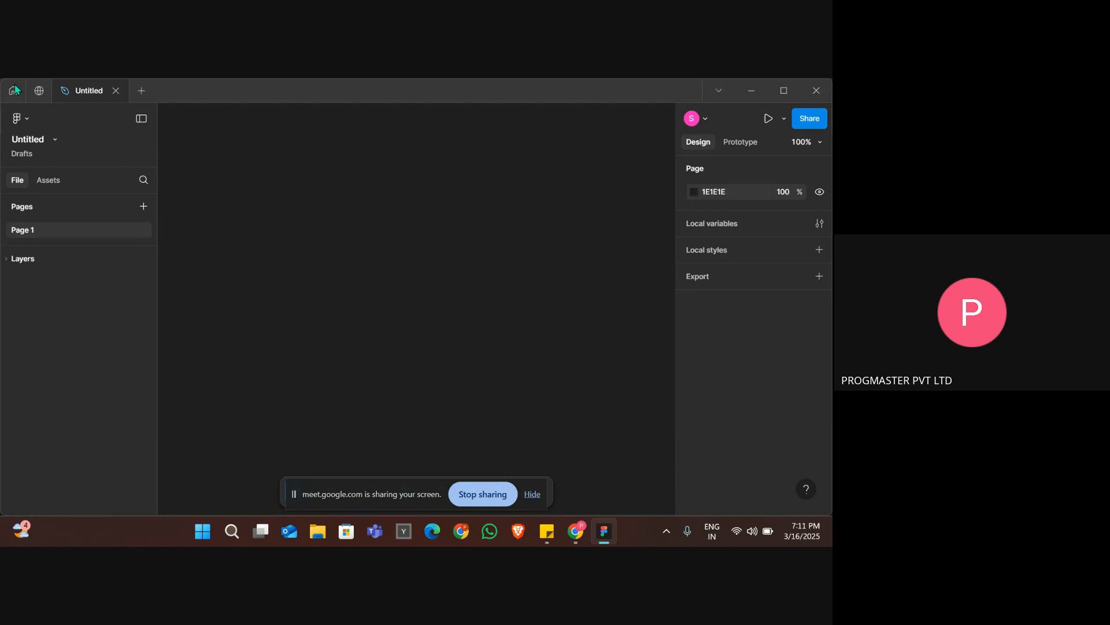
# Close the Figma desktop app and the Figma Downloads browser tab, ignoring the meeting's infinity mirror warning.
pyautogui.click(816, 90)
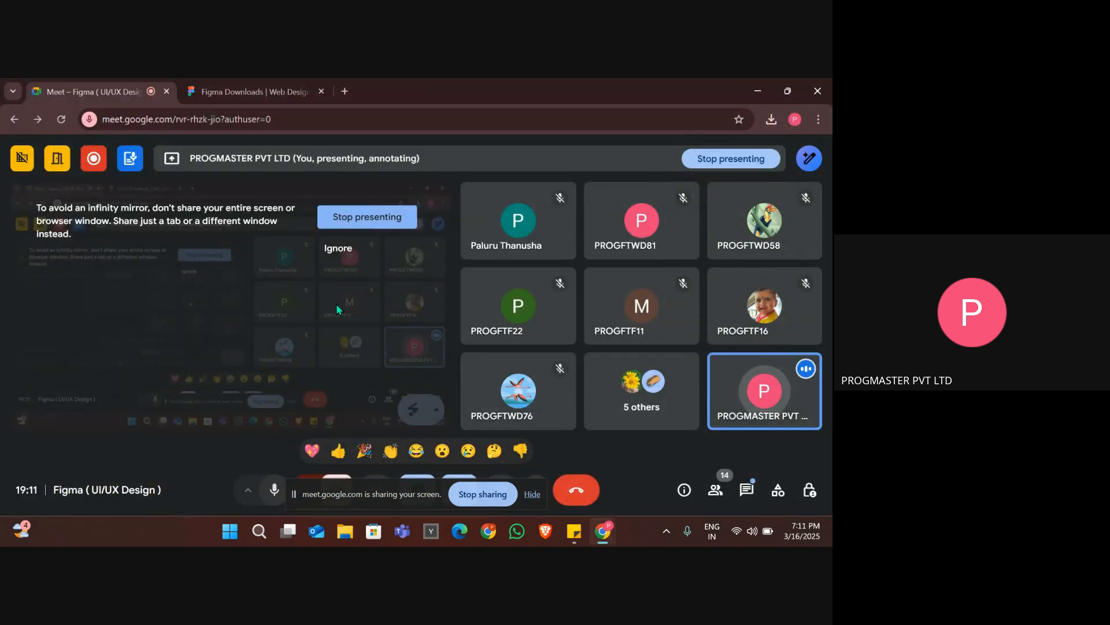
pyautogui.click(349, 249)
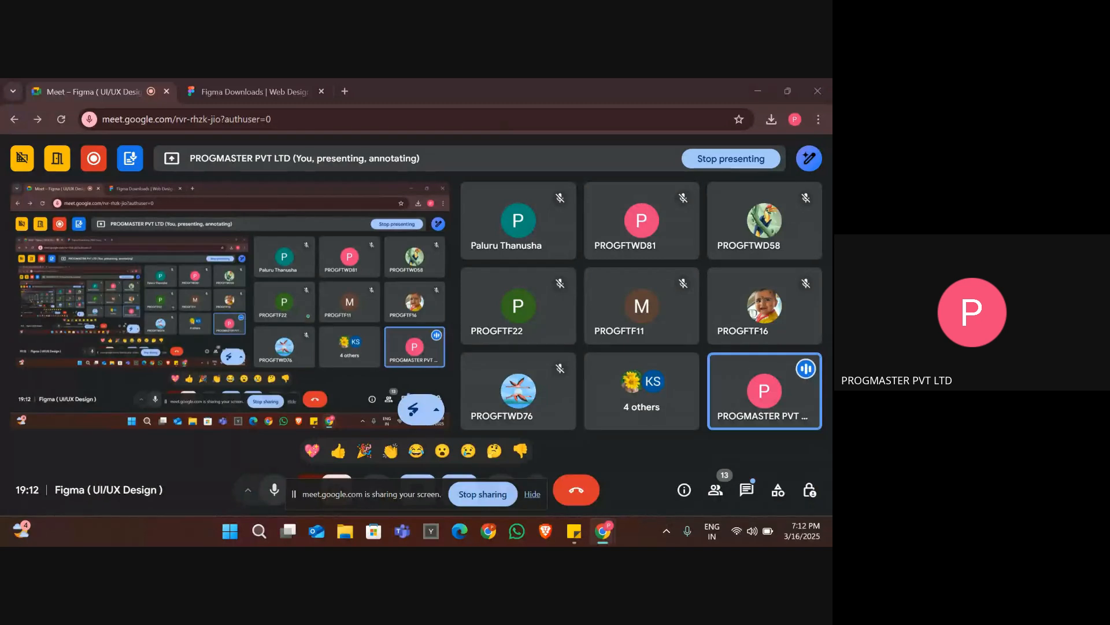
pyautogui.click(307, 91)
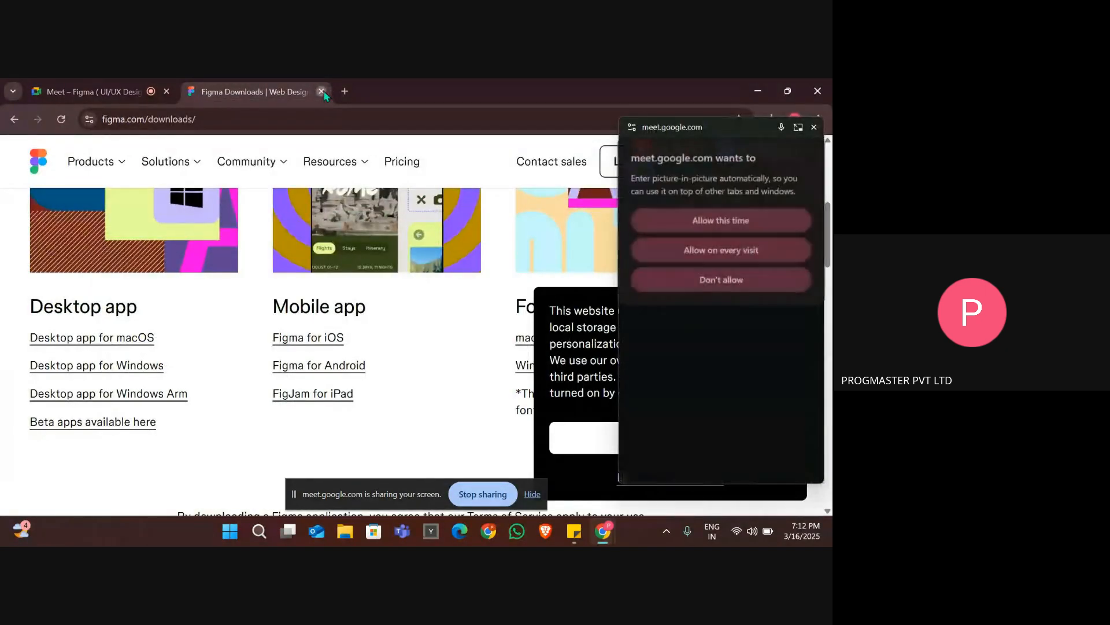
pyautogui.click(322, 91)
pyautogui.hotkey('alt', 'Tab')
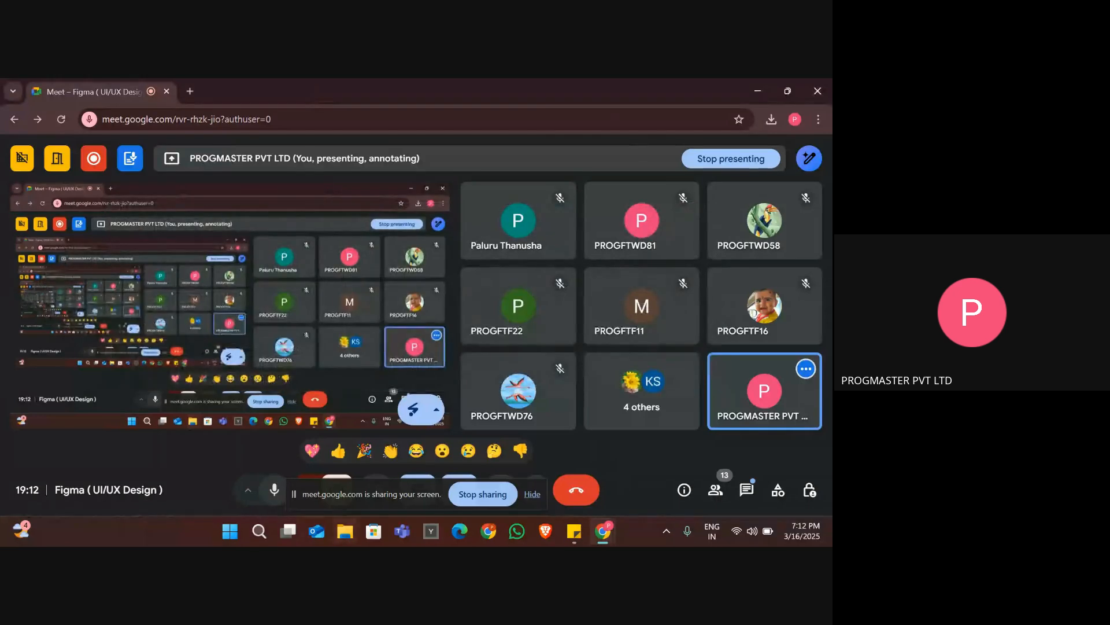
# Search the computer for "figm" and launch the Figma desktop app, checking the meeting window briefly before returning to the design file.
pyautogui.click(259, 532)
pyautogui.write('figm')
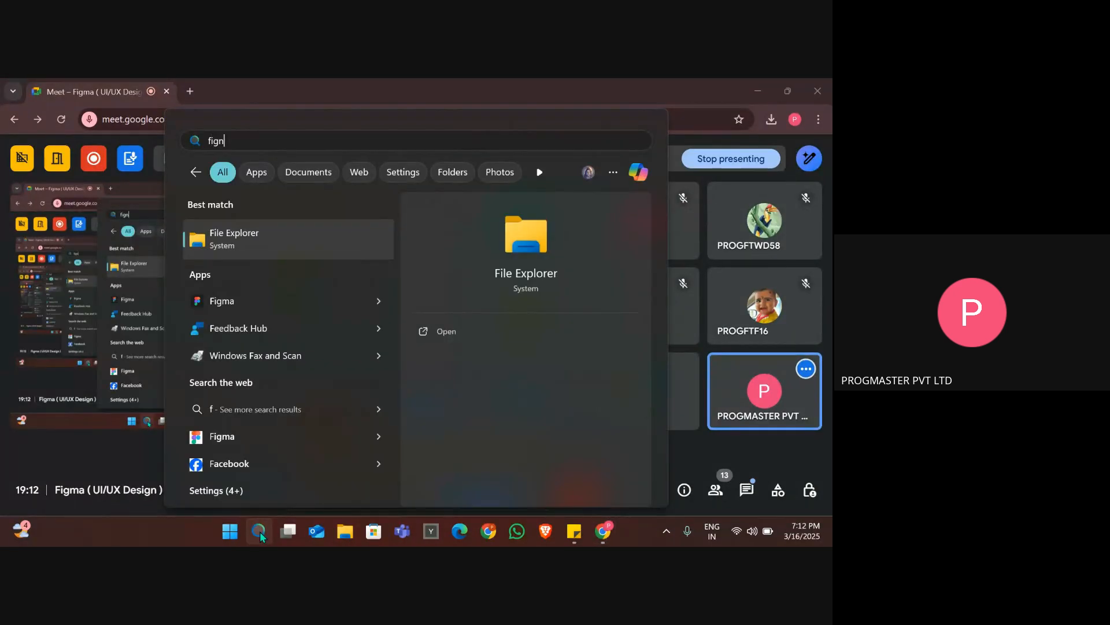
pyautogui.press('Return')
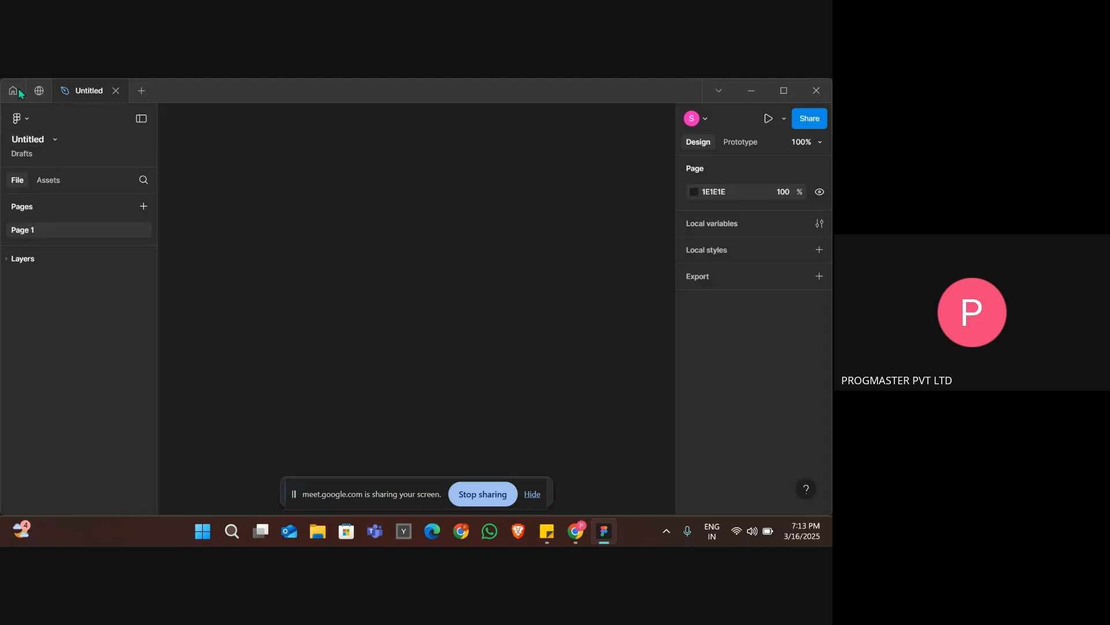
pyautogui.hotkey('alt', 'Tab')
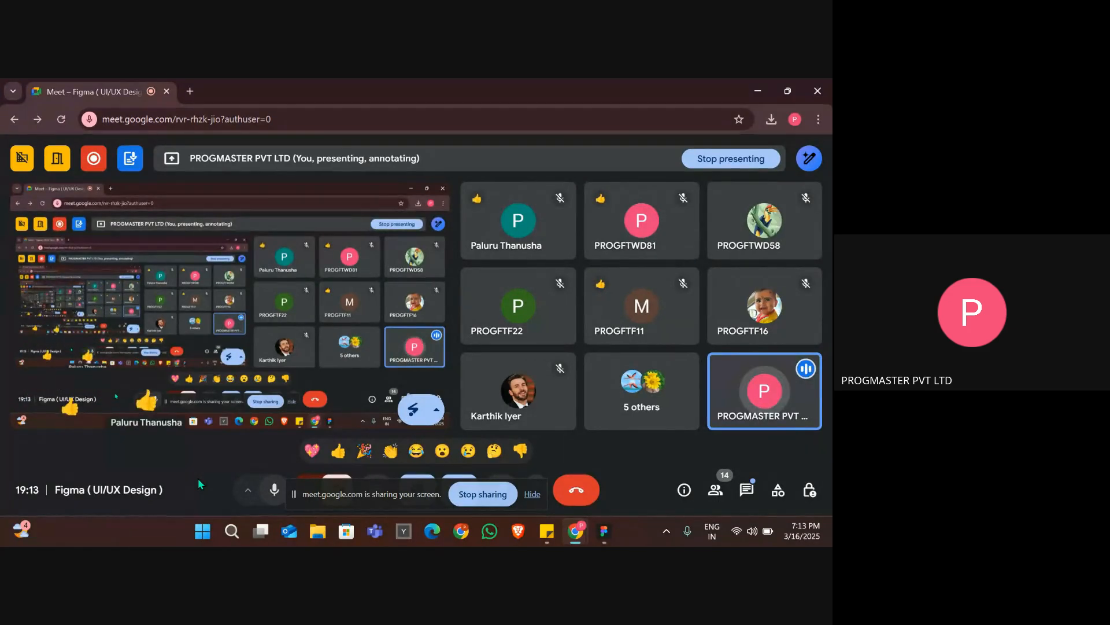
pyautogui.hotkey('alt', 'Tab')
# Rename the untitled design file as LOGIN PAGE.
pyautogui.click(26, 144)
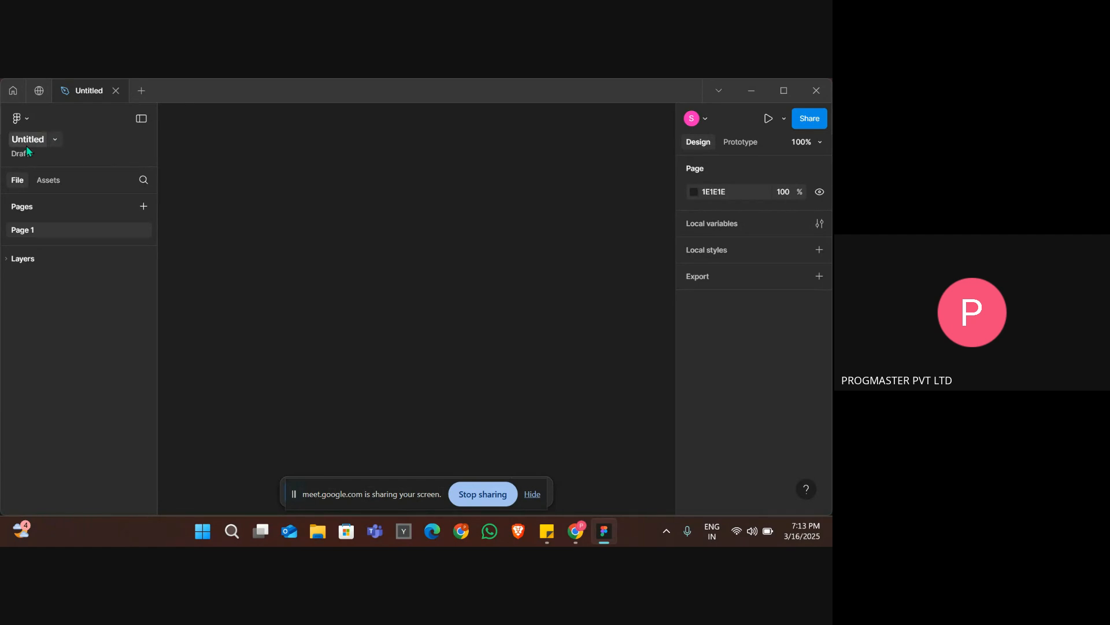
pyautogui.write('F')
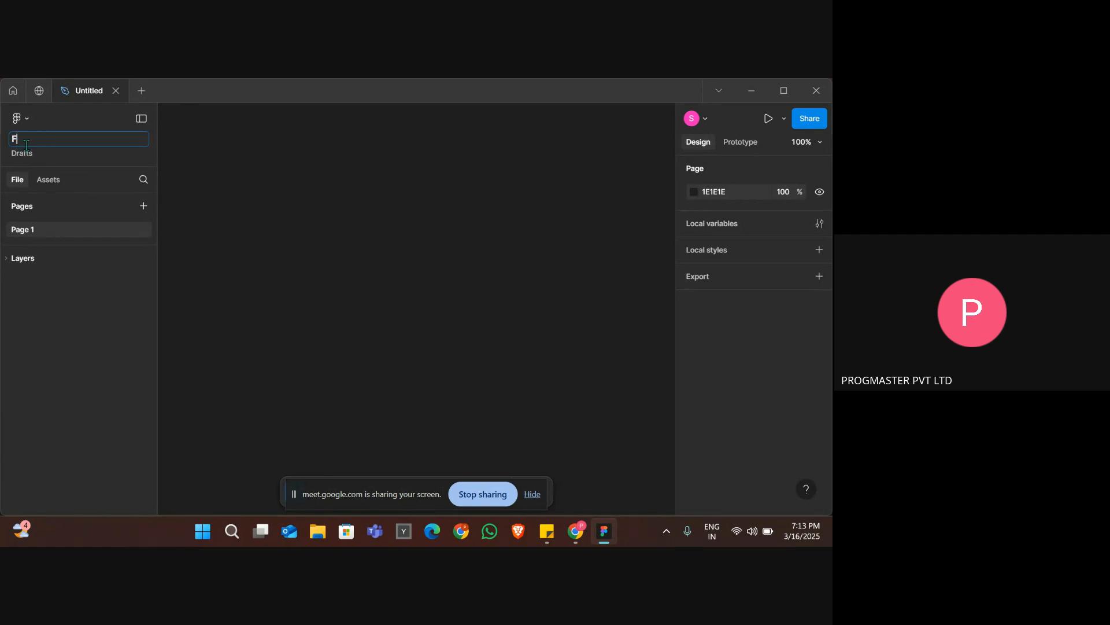
pyautogui.write('OGIN PAGE')
pyautogui.press('Return')
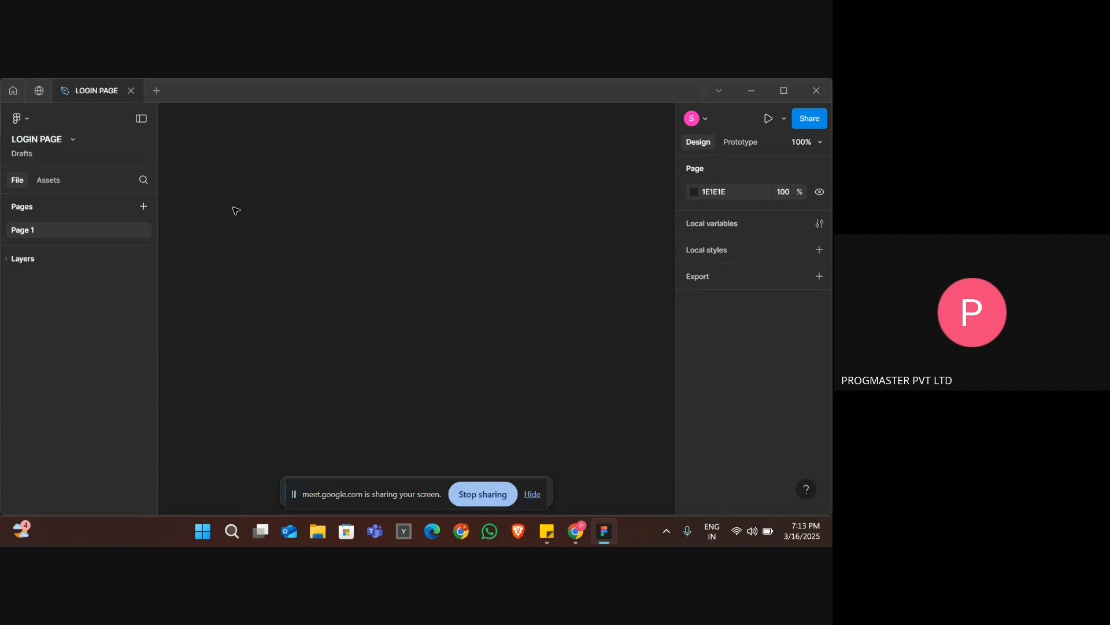
# Show the new file options, return to the LOGIN PAGE file and rename it as LOGIN PAGES.
pyautogui.click(157, 94)
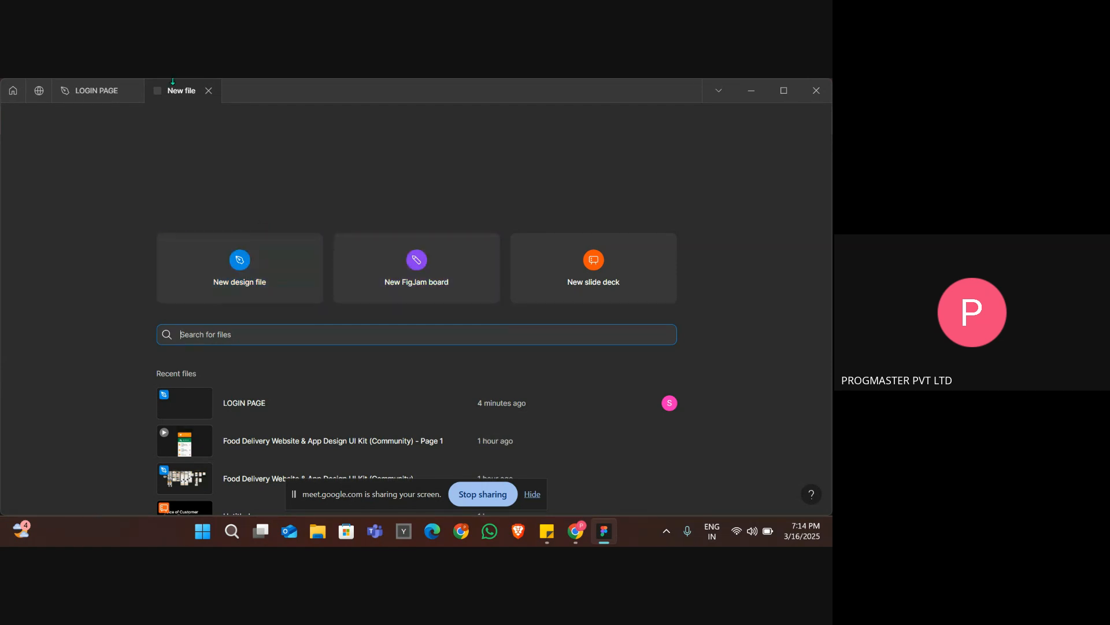
pyautogui.click(79, 91)
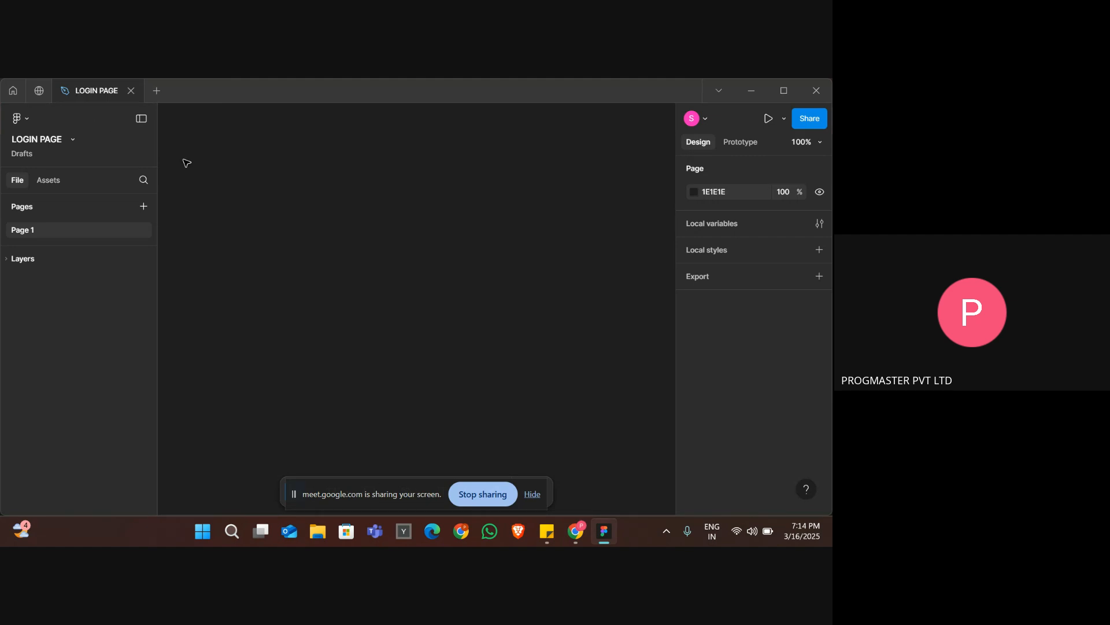
pyautogui.doubleClick(31, 138)
pyautogui.tripleClick(30, 138)
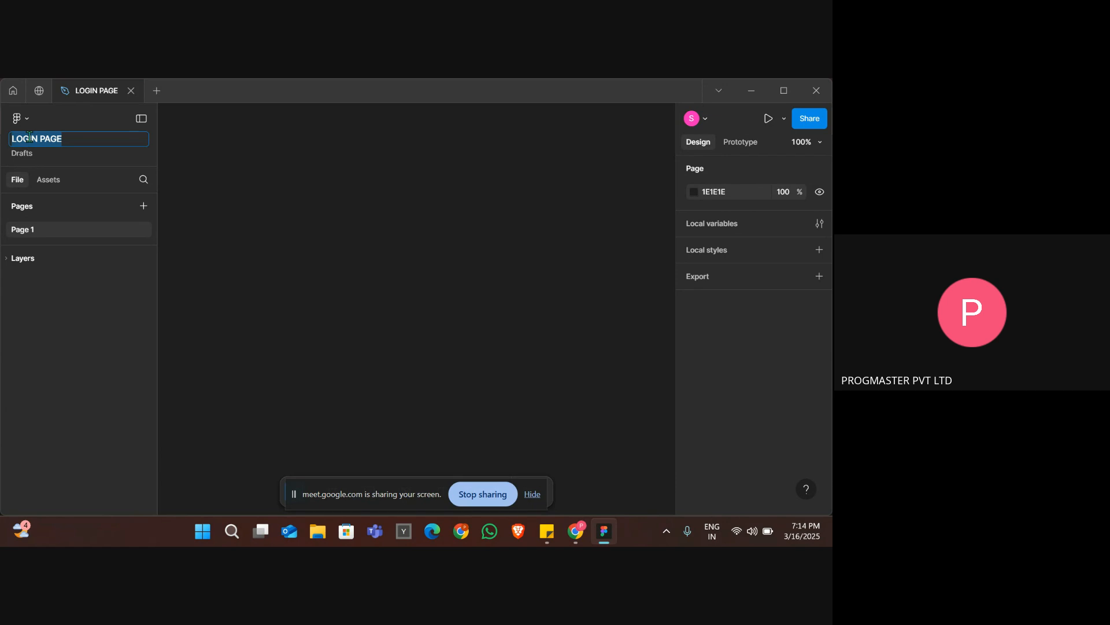
pyautogui.press('Right')
pyautogui.write('S')
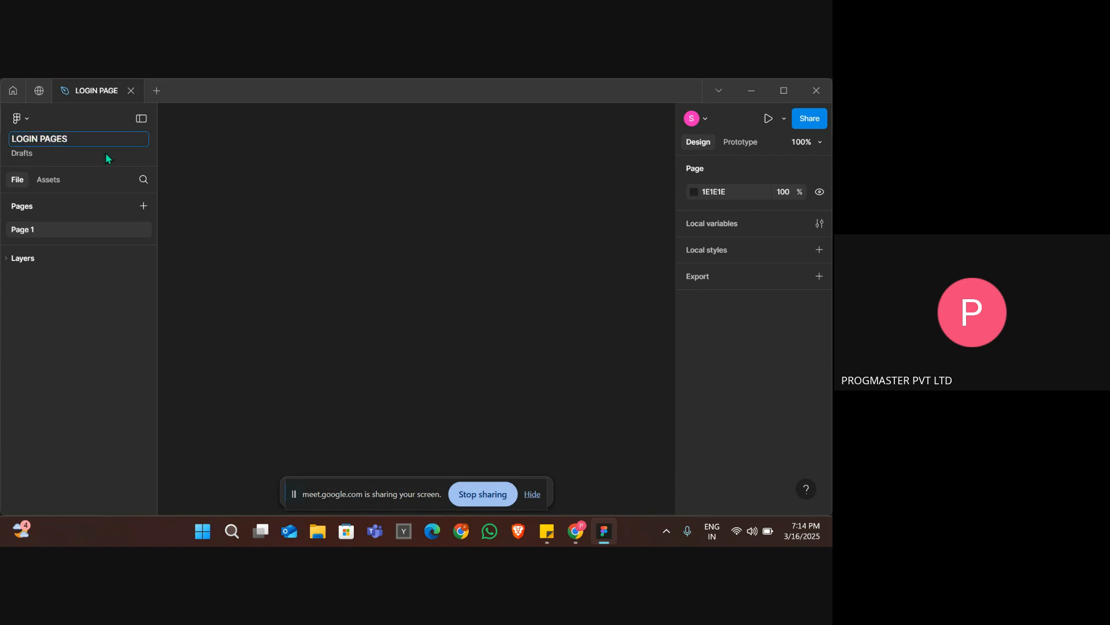
pyautogui.press('Return')
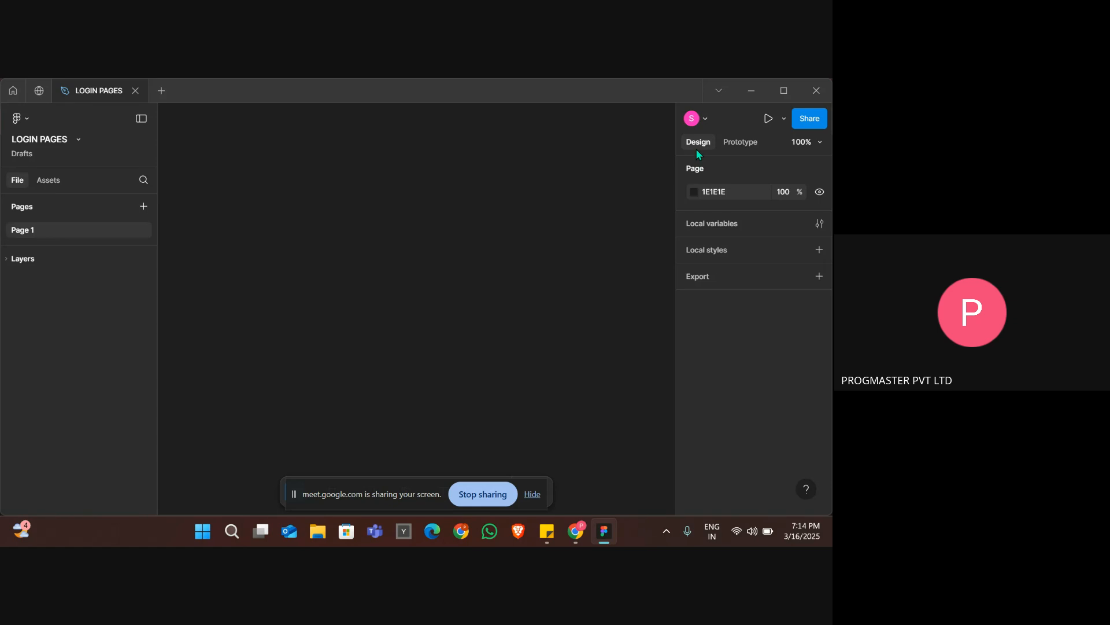
# Hide the screen-sharing bar, draw a frame of about 302 × 337 on the canvas and look through its design properties.
pyautogui.click(530, 494)
pyautogui.click(325, 493)
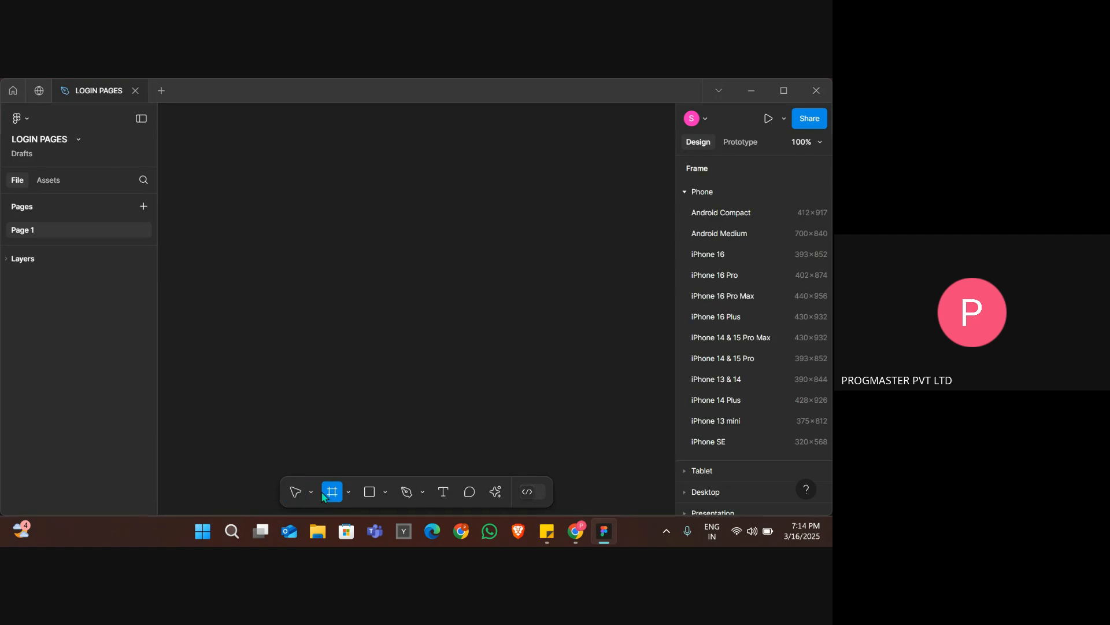
pyautogui.moveTo(319, 169); pyautogui.dragTo(517, 388)
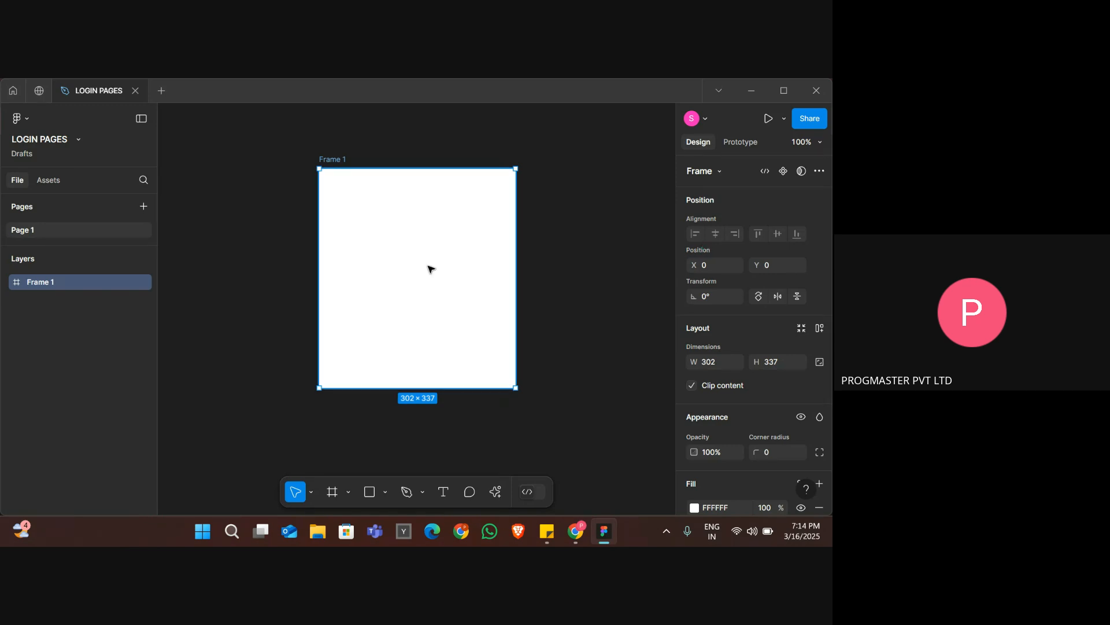
pyautogui.scroll(-3, 728, 329)
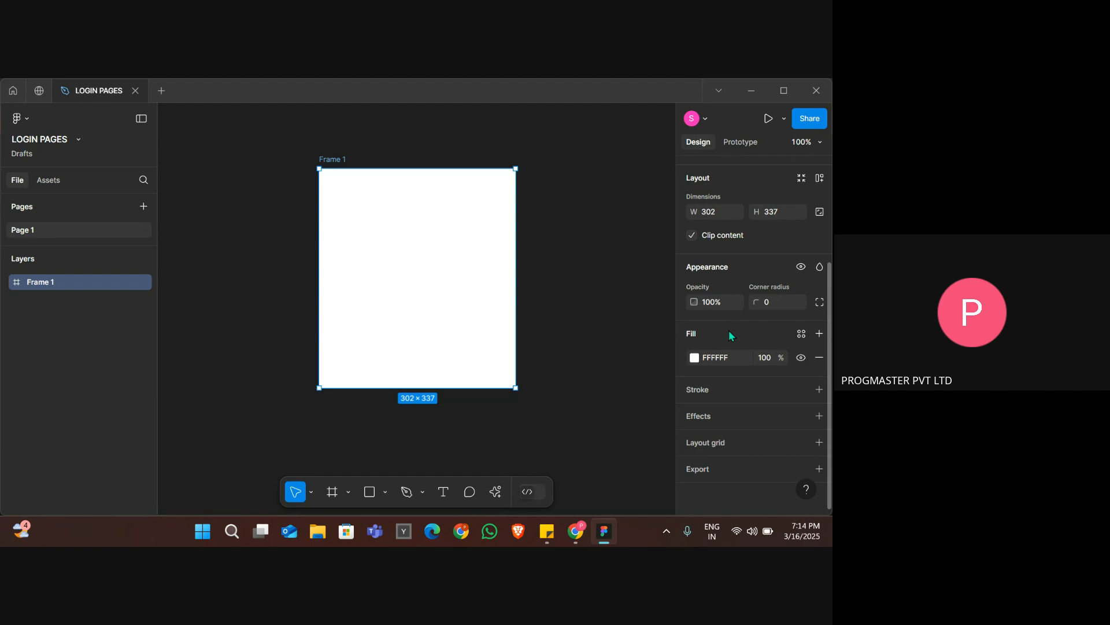
pyautogui.scroll(3, 730, 334)
pyautogui.scroll(-3, 733, 411)
# Add the text "THIS IS FIGMA TRAININNG" in the upper part of the frame.
pyautogui.click(445, 495)
pyautogui.click(355, 227)
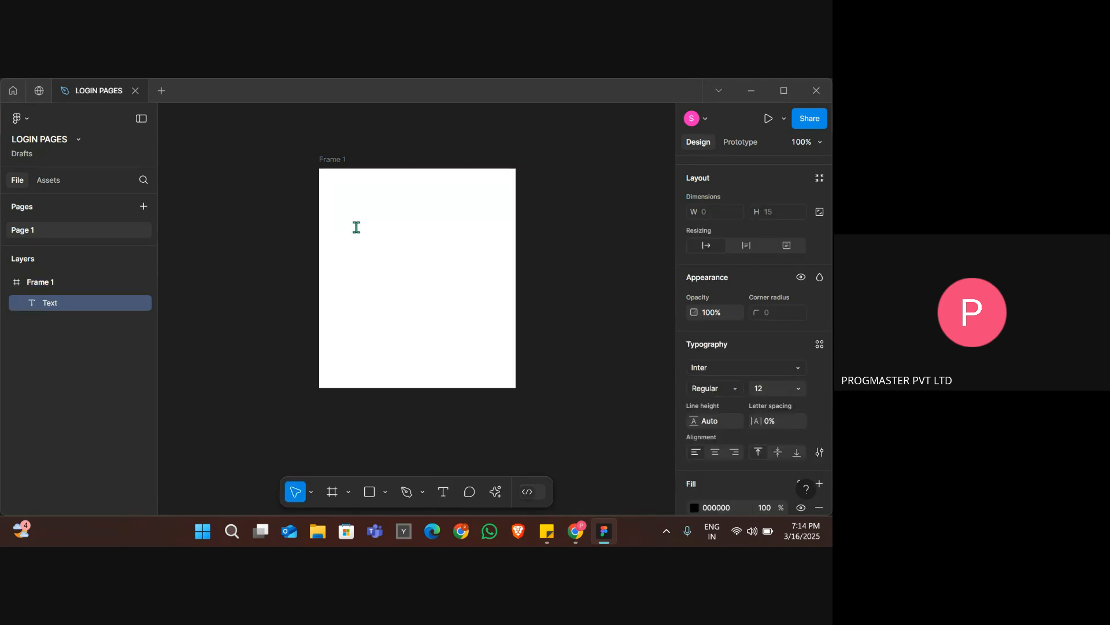
pyautogui.write('THISI S')
pyautogui.press('BackSpace')
pyautogui.press('BackSpace')
pyautogui.press('BackSpace')
pyautogui.write('IS FIGM')
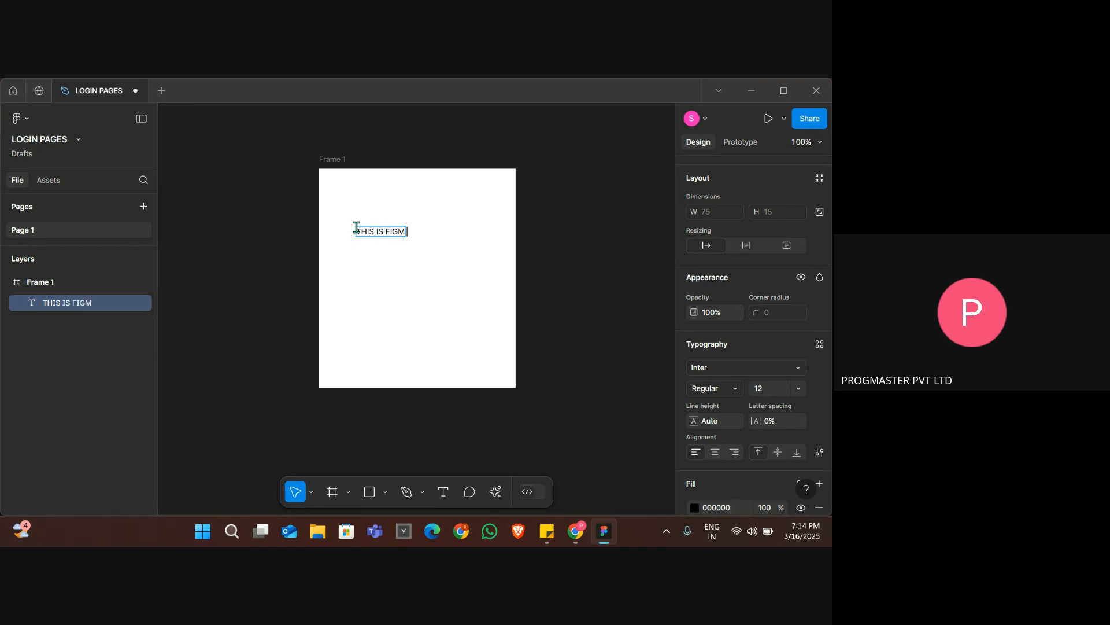
pyautogui.write(' A')
pyautogui.press('BackSpace')
pyautogui.press('BackSpace')
pyautogui.write('A TRAINING')
pyautogui.press('BackSpace')
pyautogui.press('BackSpace')
pyautogui.press('BackSpace')
pyautogui.write('INNG')
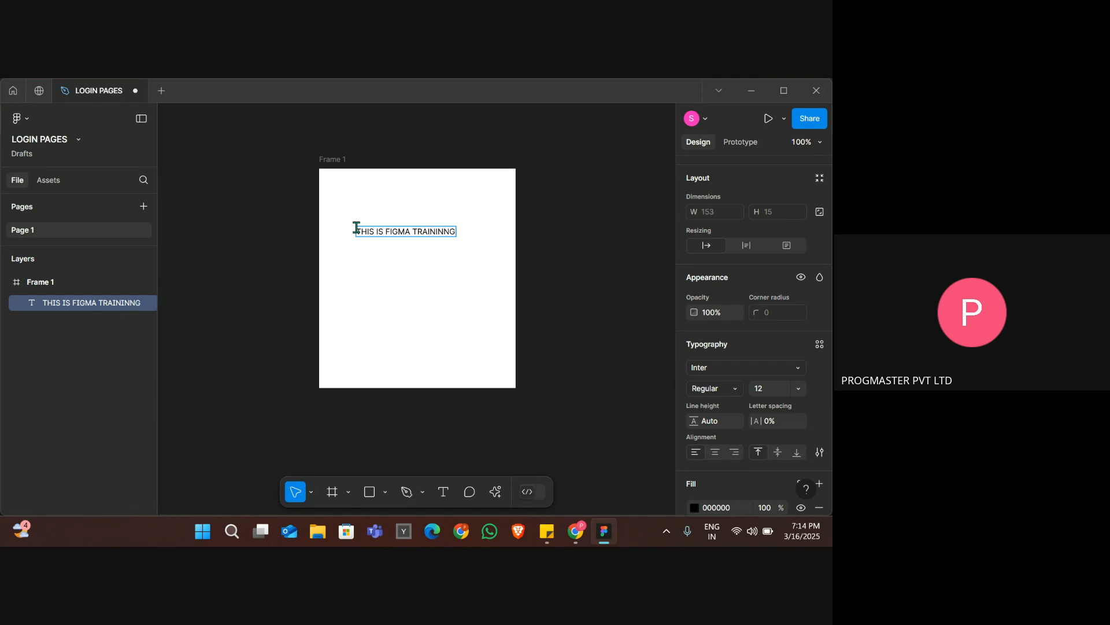
# Finish editing the text and move it to the horizontal centre of the frame, slightly above its middle.
pyautogui.hotkey('ctrl', 'a')
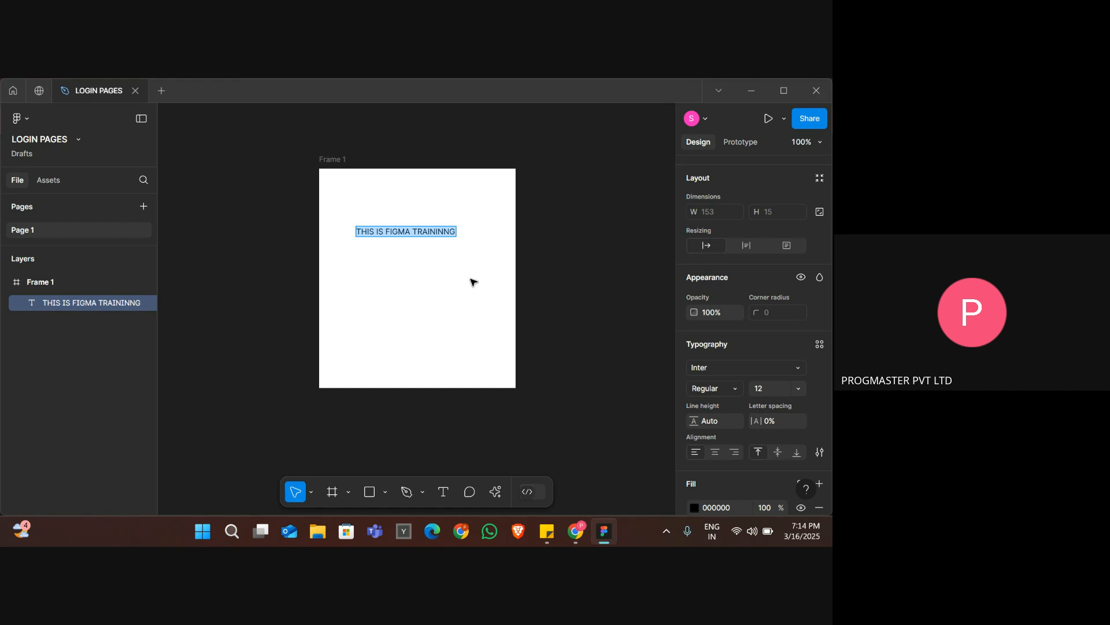
pyautogui.press('Escape')
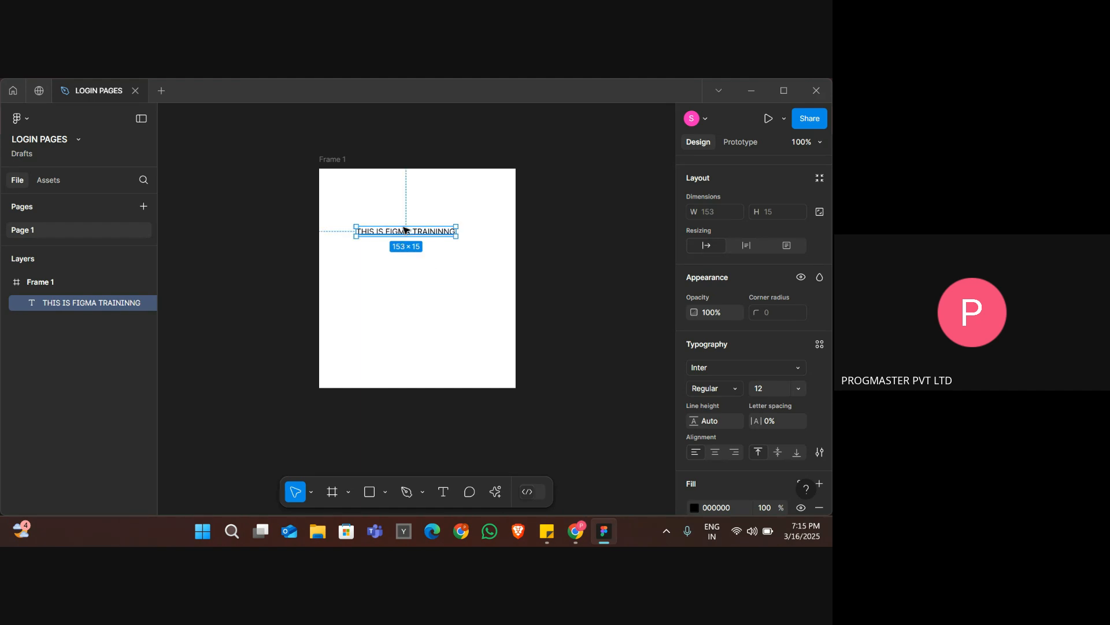
pyautogui.moveTo(405, 232); pyautogui.dragTo(414, 267)
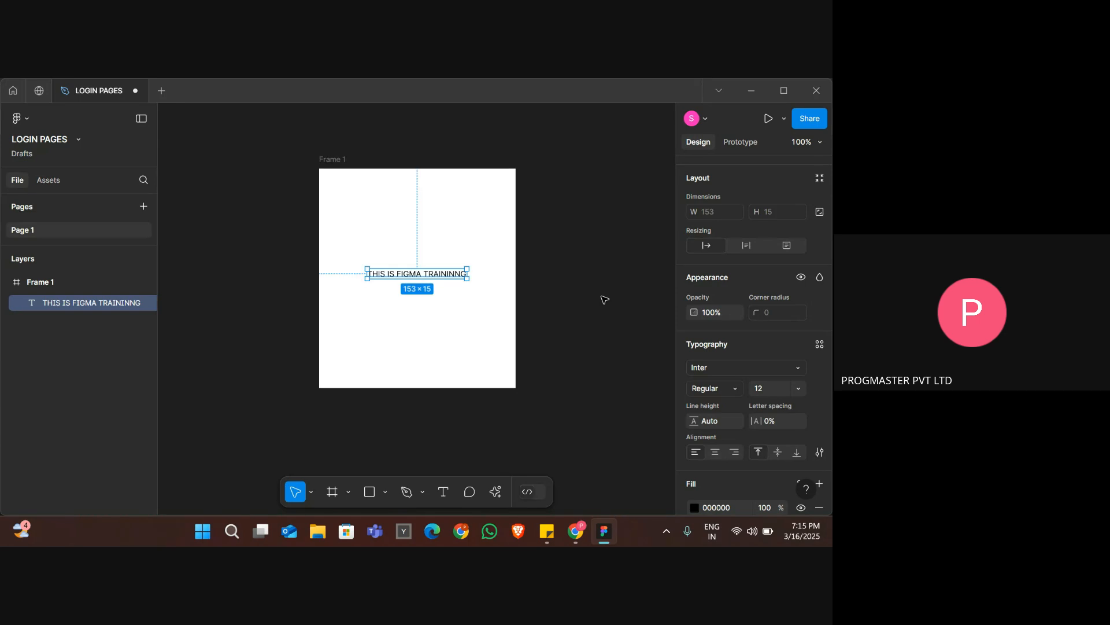
# Review the text's design properties and set its font size to 25.
pyautogui.doubleClick(454, 277)
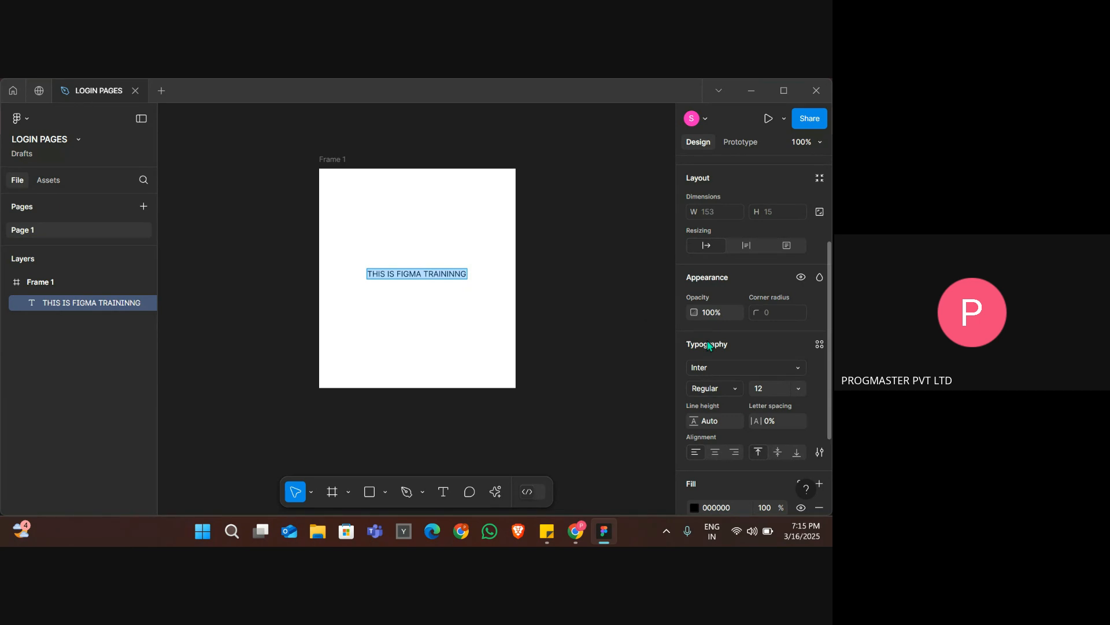
pyautogui.scroll(-3, 707, 342)
pyautogui.scroll(5, 709, 345)
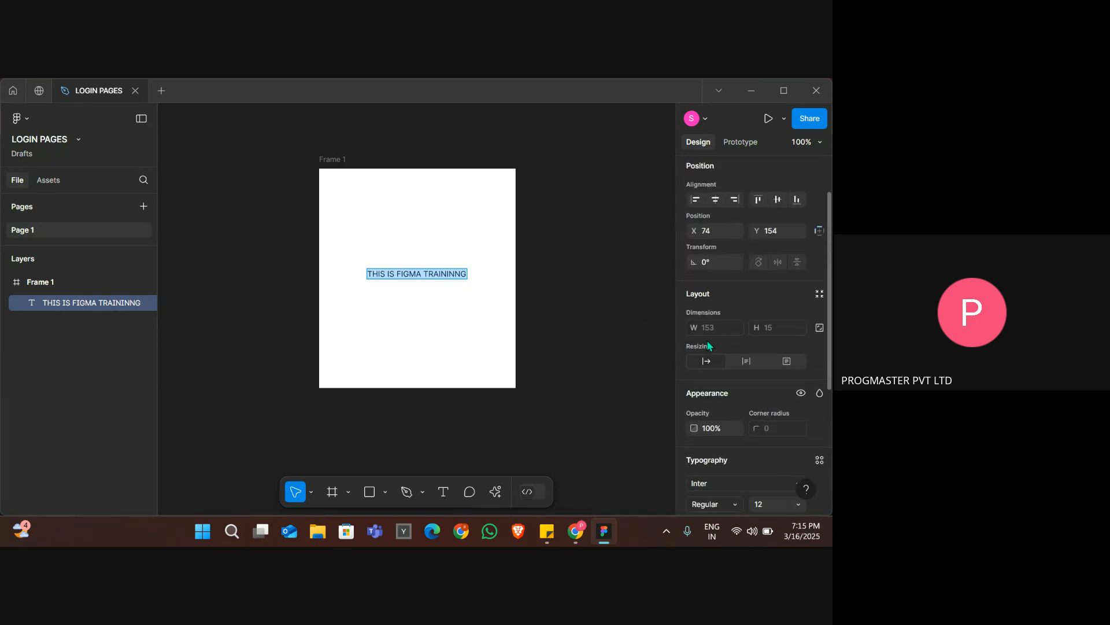
pyautogui.scroll(-5, 709, 344)
pyautogui.scroll(5, 709, 345)
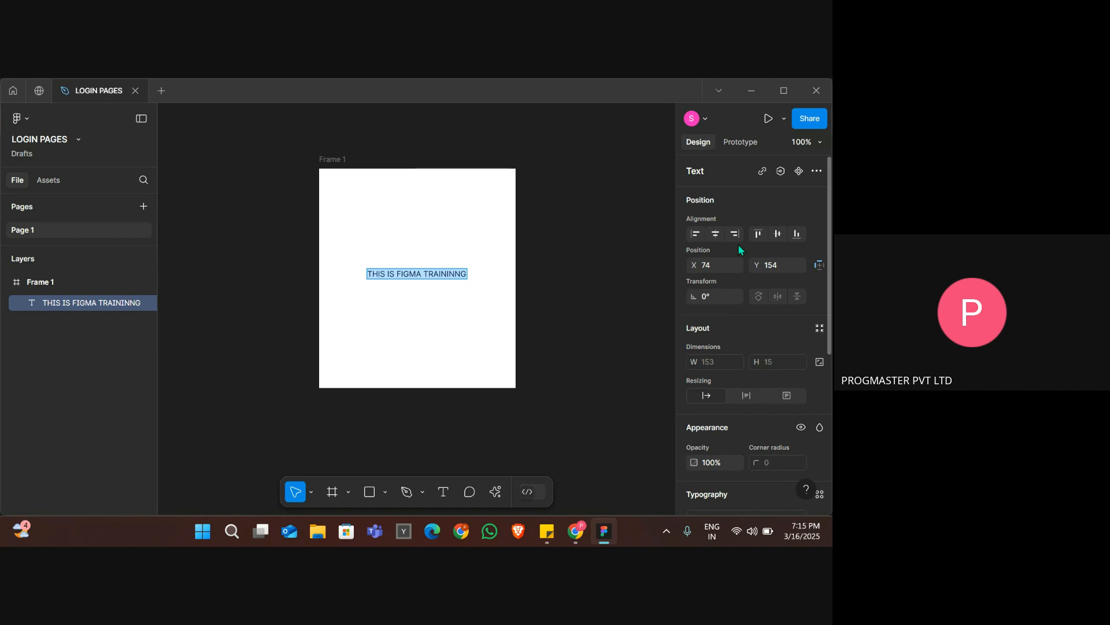
pyautogui.scroll(-3, 738, 244)
pyautogui.scroll(-6, 739, 250)
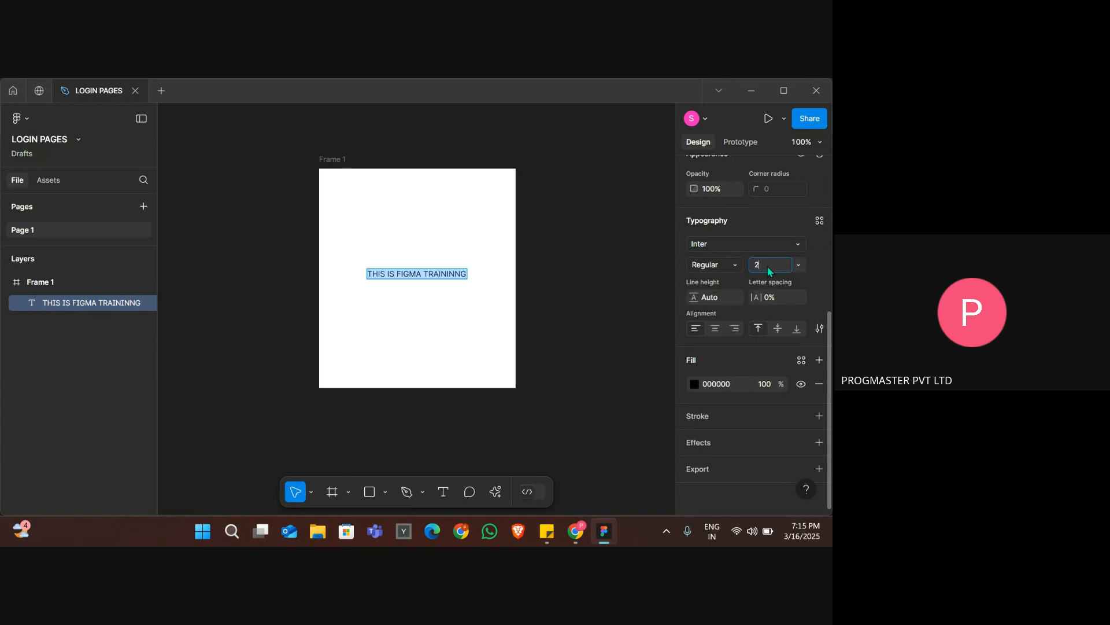
pyautogui.press('Return')
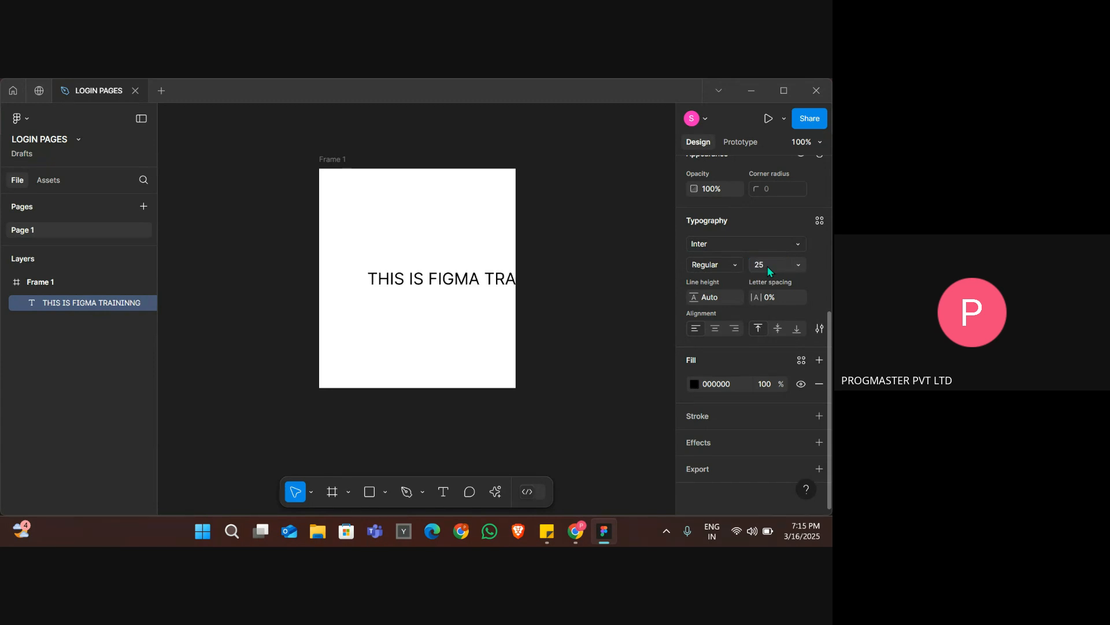
# Recentre the enlarged text horizontally on the frame and set its font weight to Extra Bold.
pyautogui.doubleClick(470, 283)
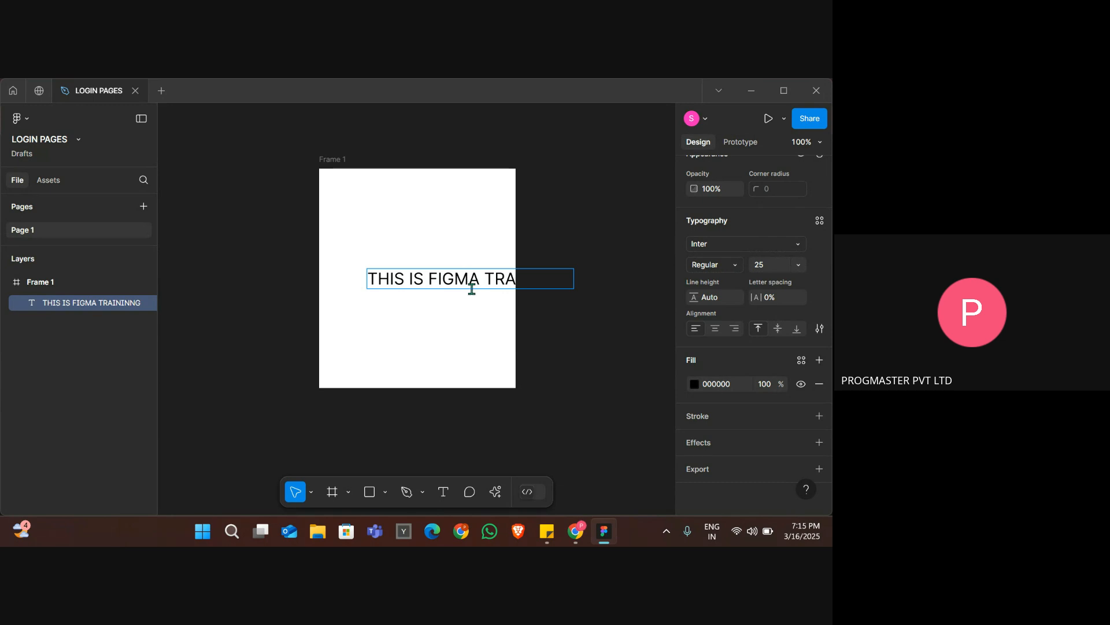
pyautogui.click(476, 301)
pyautogui.moveTo(476, 282); pyautogui.dragTo(422, 282)
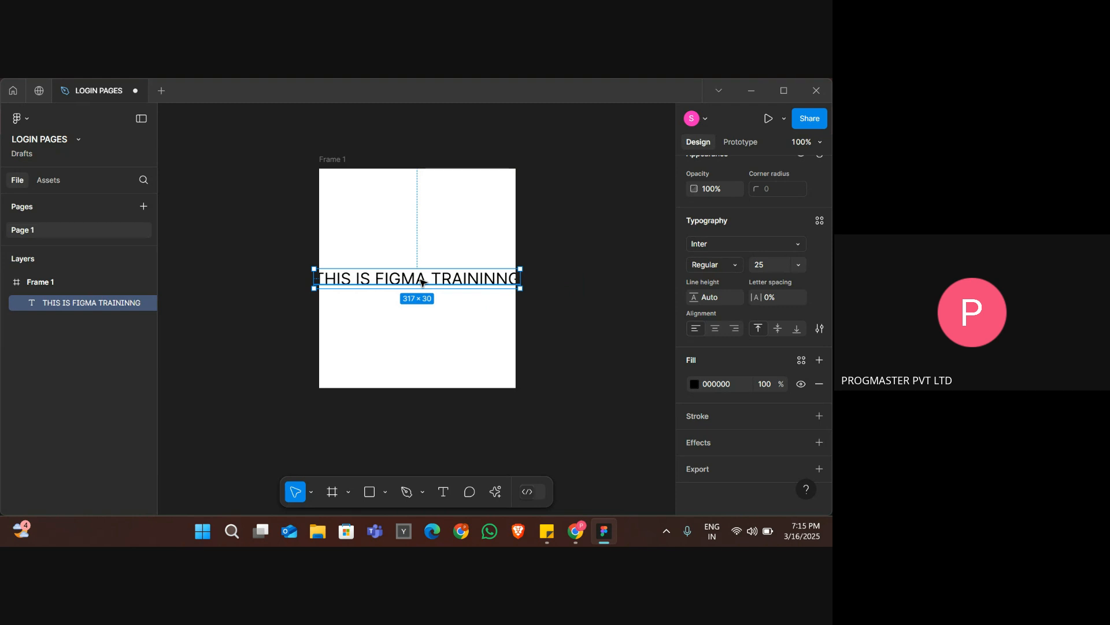
pyautogui.click(728, 272)
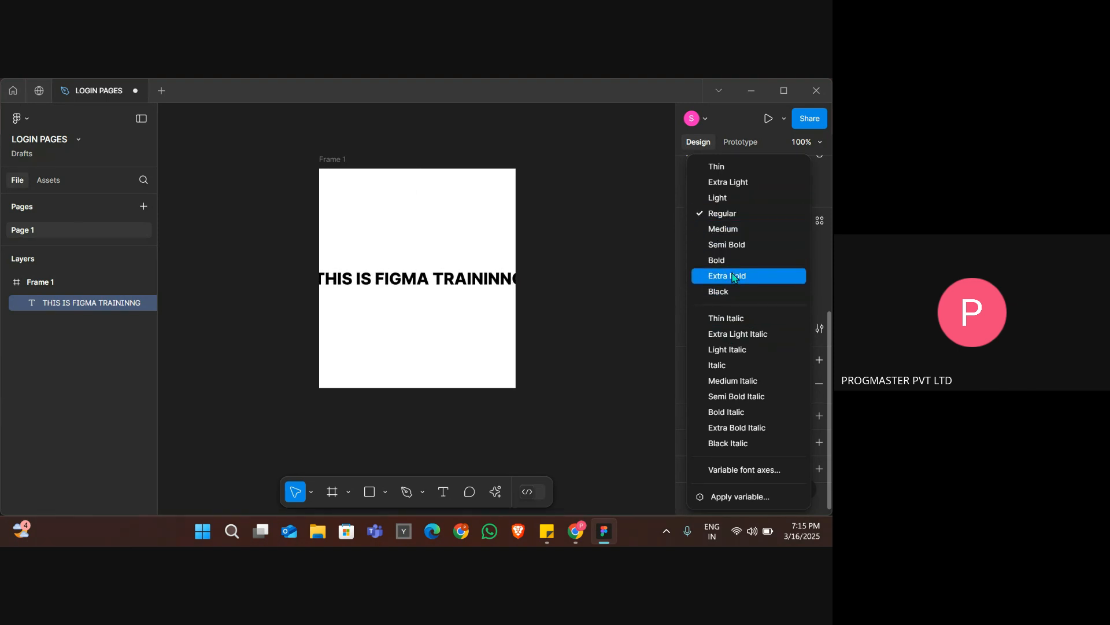
pyautogui.click(733, 277)
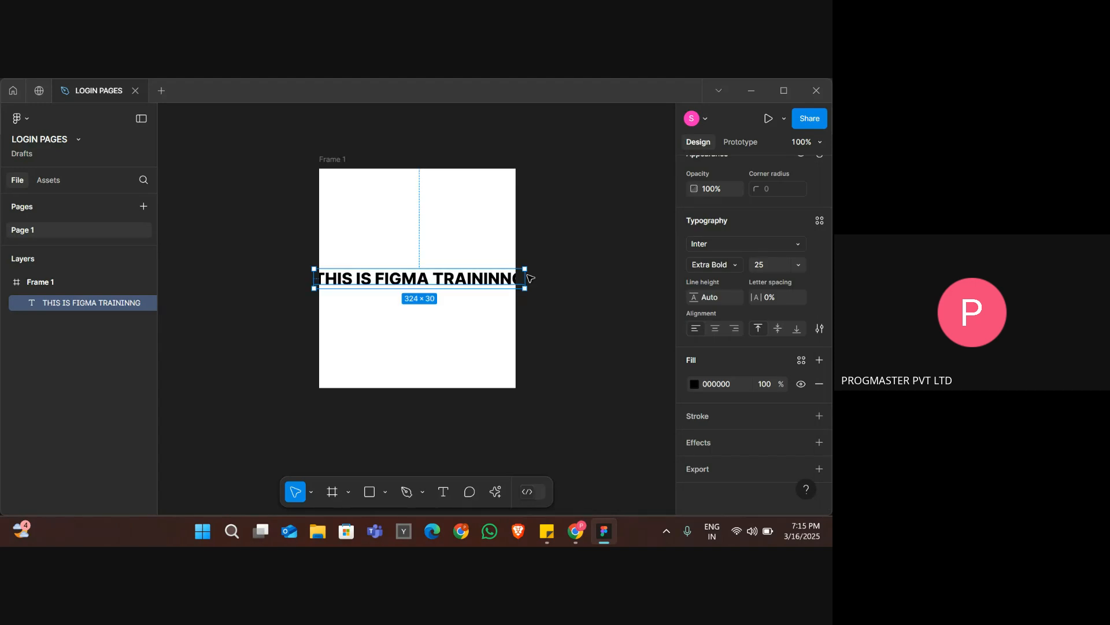
# Break the text onto a second line before "TRAININNG" and centre it horizontally in the upper part of the frame.
pyautogui.doubleClick(436, 282)
pyautogui.click(433, 282)
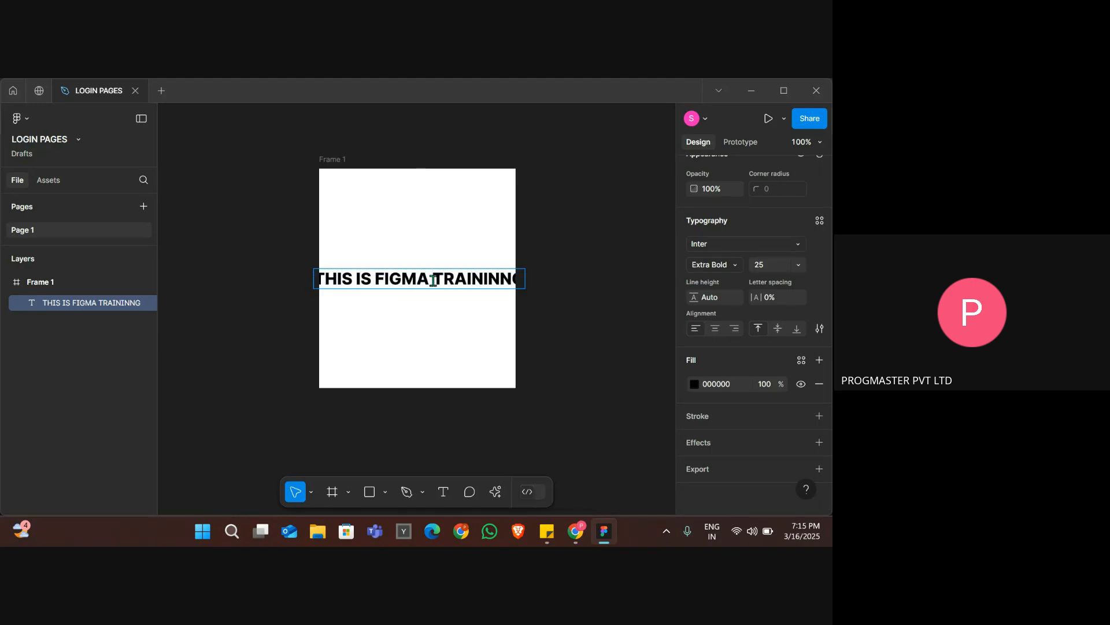
pyautogui.press('Return')
pyautogui.press('Escape')
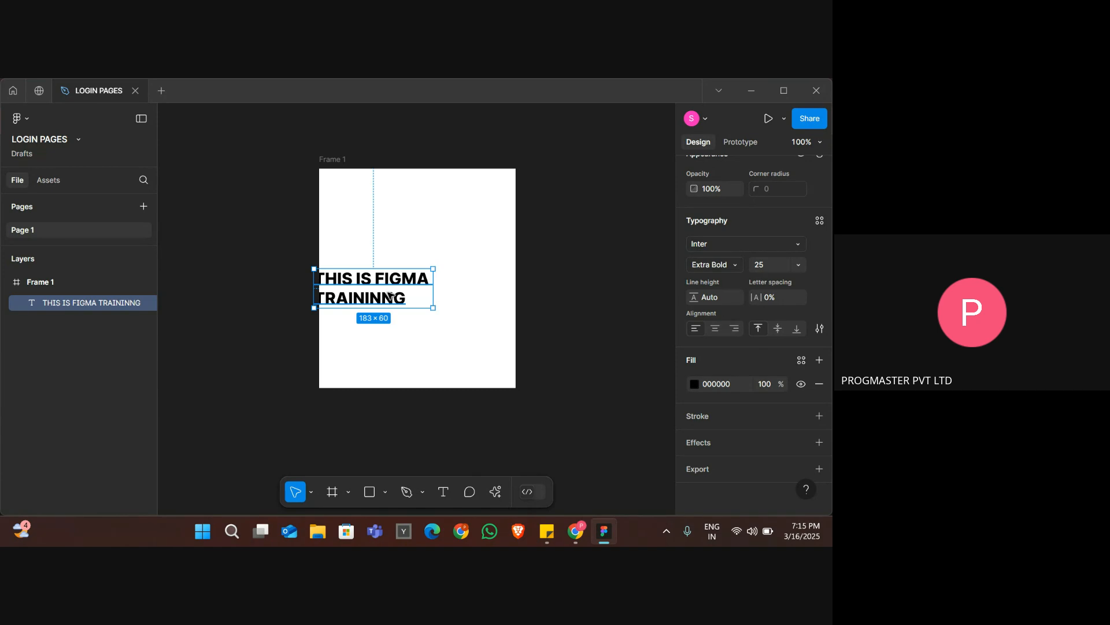
pyautogui.moveTo(392, 295); pyautogui.dragTo(435, 241)
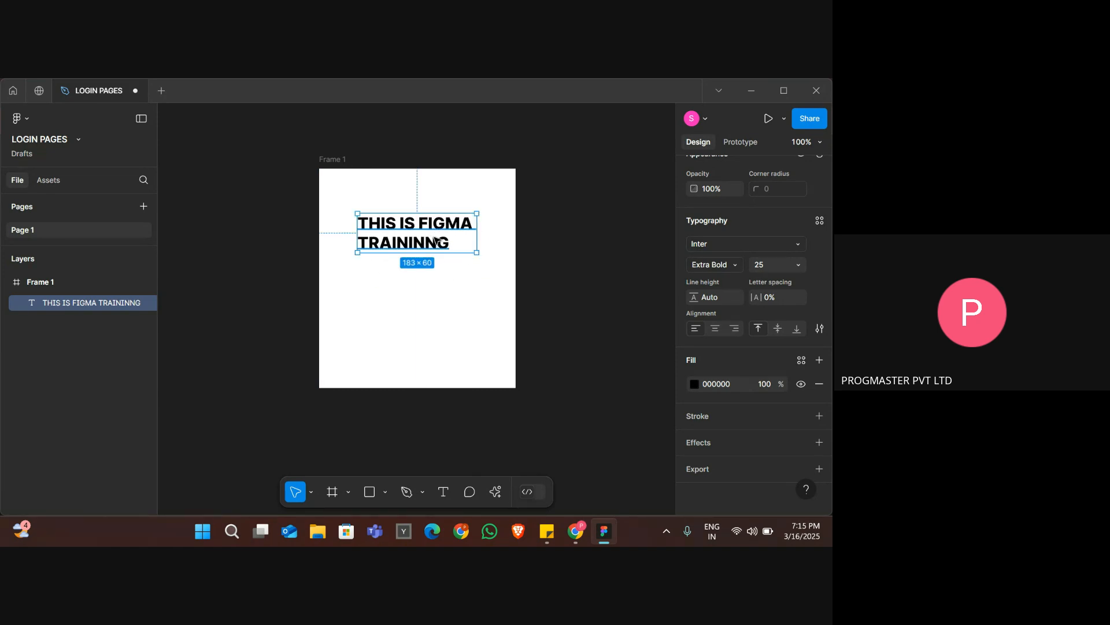
pyautogui.click(582, 360)
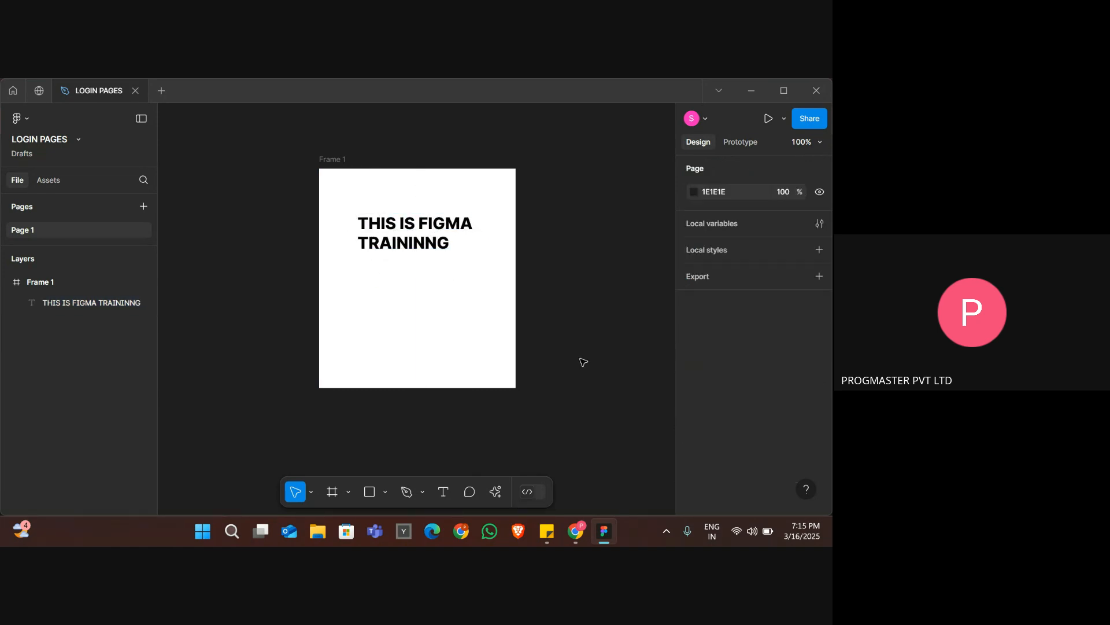
# Set the frame's fill to the light pink DBB4B4.
pyautogui.click(427, 238)
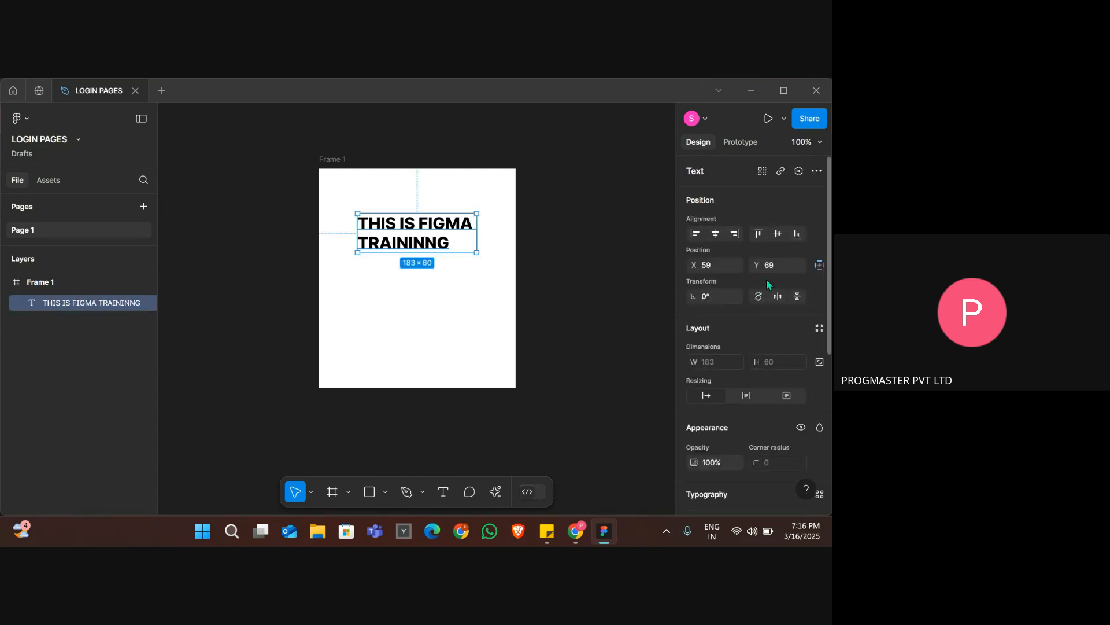
pyautogui.scroll(-5, 766, 279)
pyautogui.scroll(-1, 767, 280)
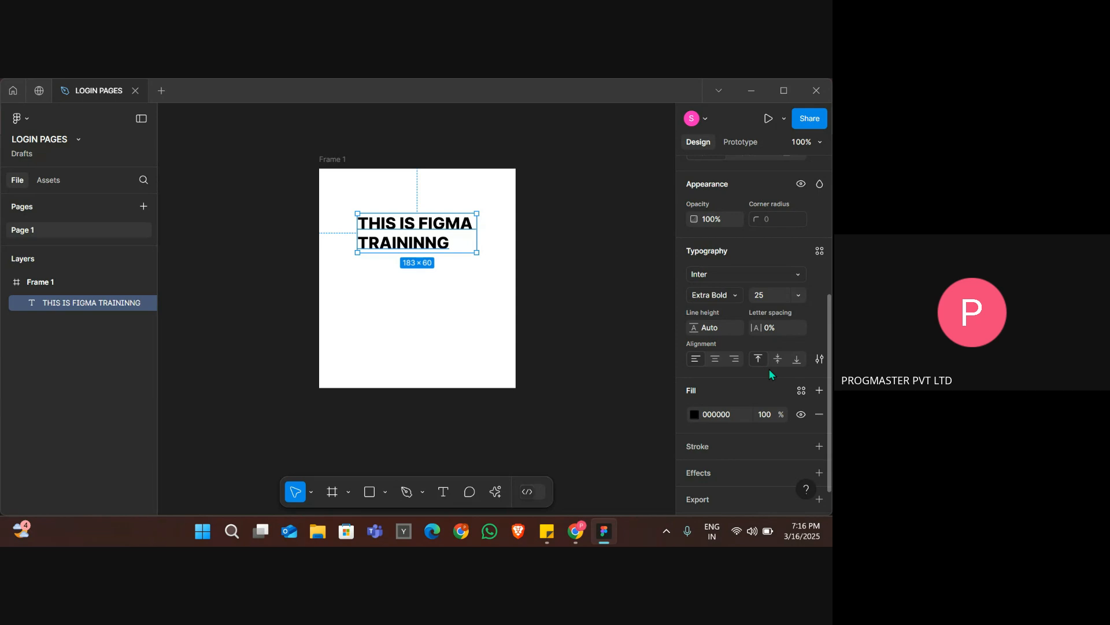
pyautogui.click(501, 197)
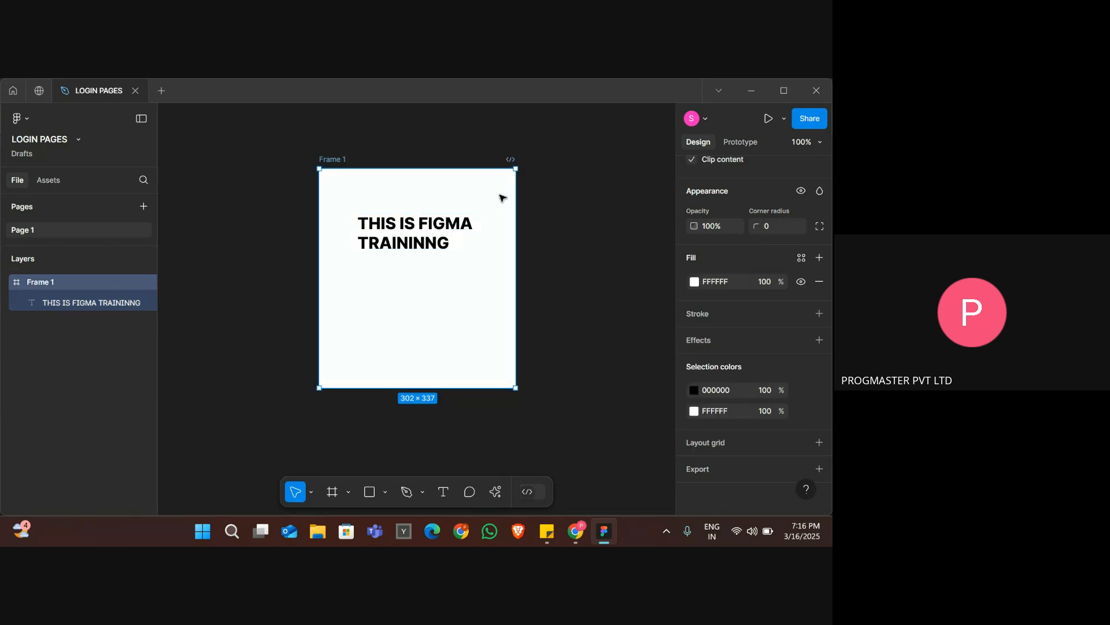
pyautogui.click(694, 283)
pyautogui.click(607, 241)
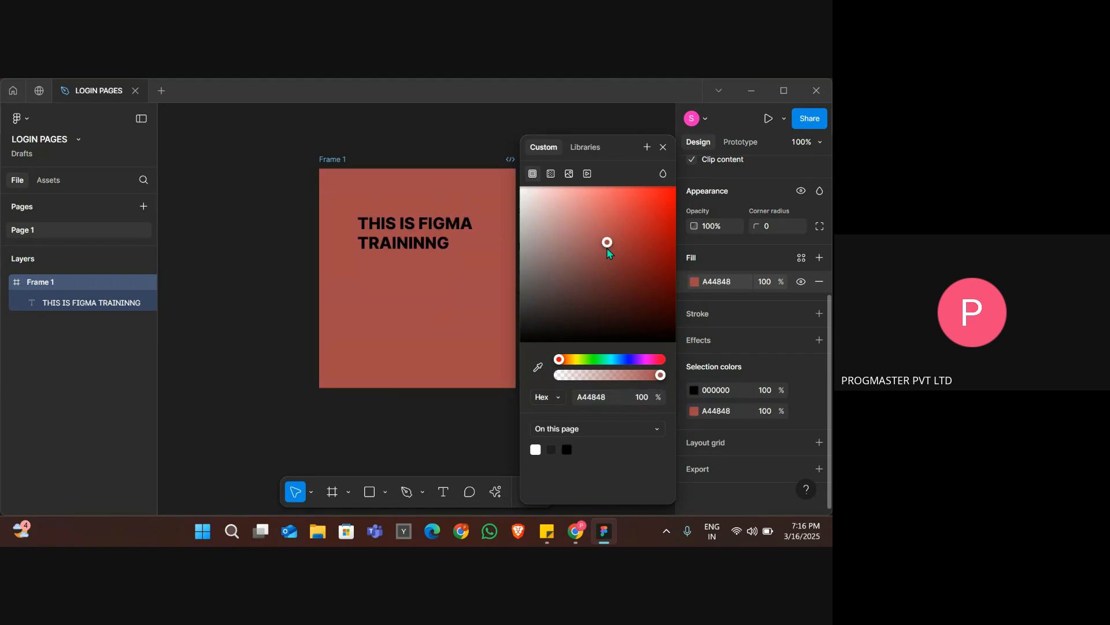
pyautogui.moveTo(635, 219); pyautogui.dragTo(549, 219)
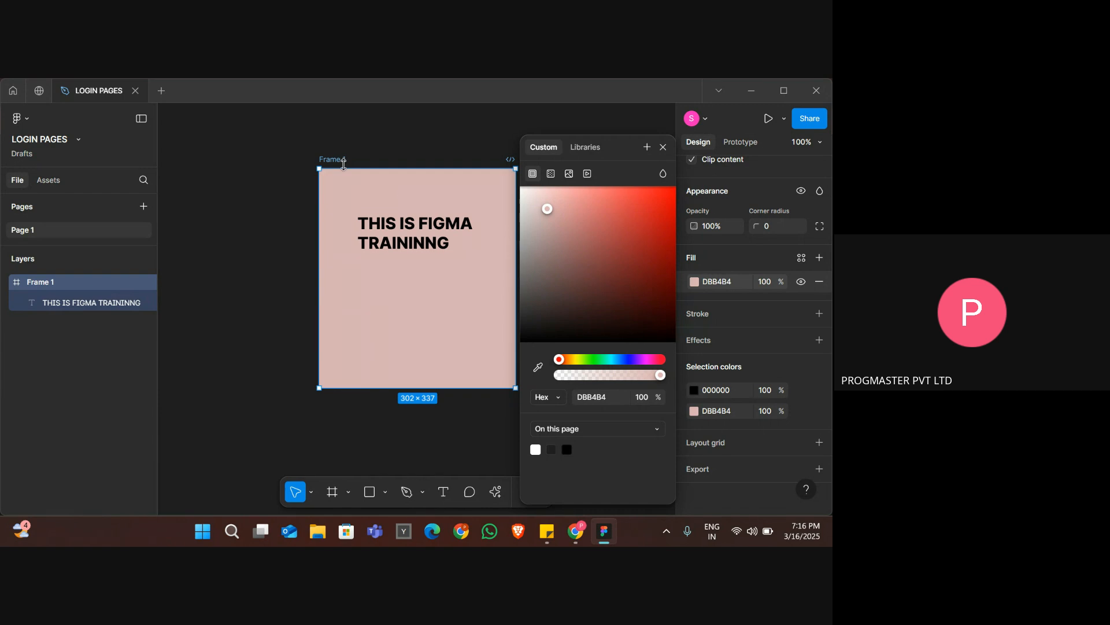
pyautogui.click(352, 157)
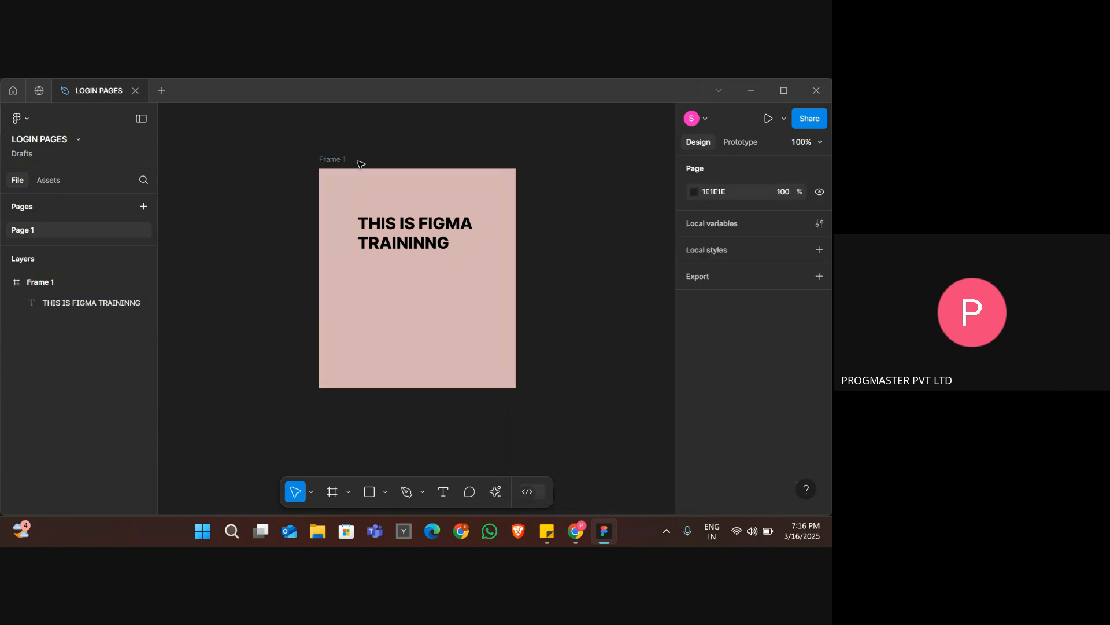
# Duplicate Frame 1 beside itself, and duplicate that copy to make a third frame in the row.
pyautogui.click(336, 161)
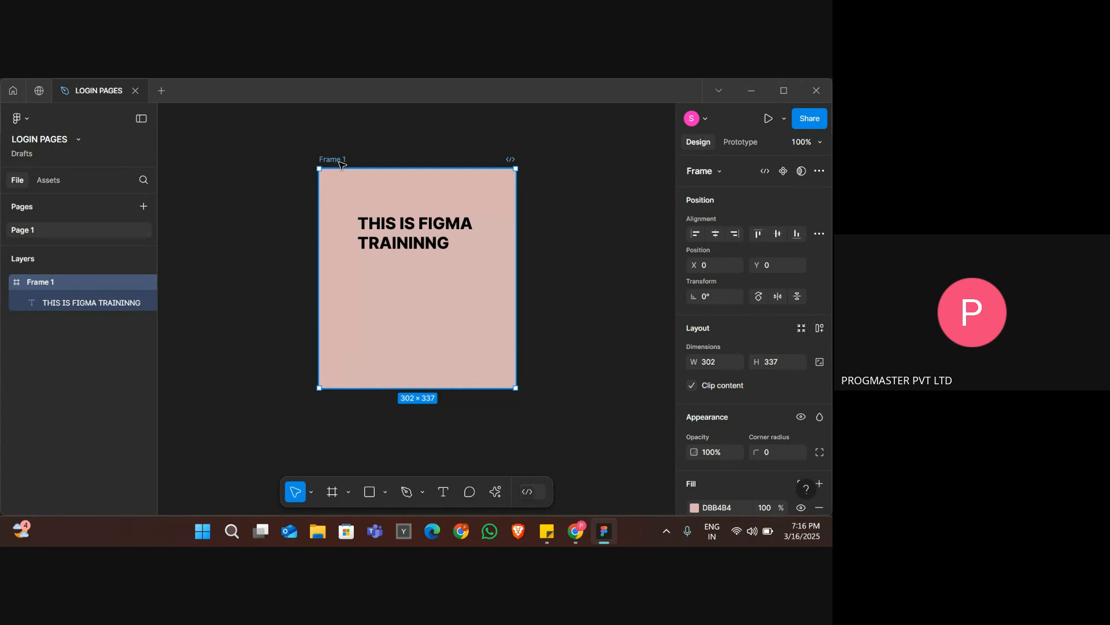
pyautogui.hotkey('ctrl', 'd')
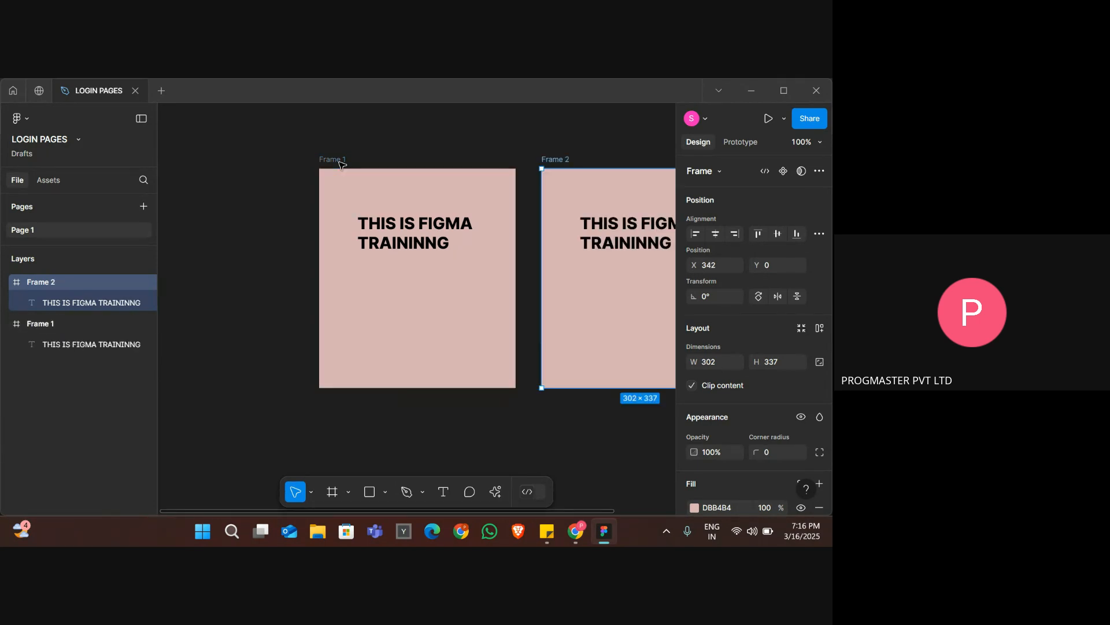
pyautogui.hscroll(3, 404, 167)
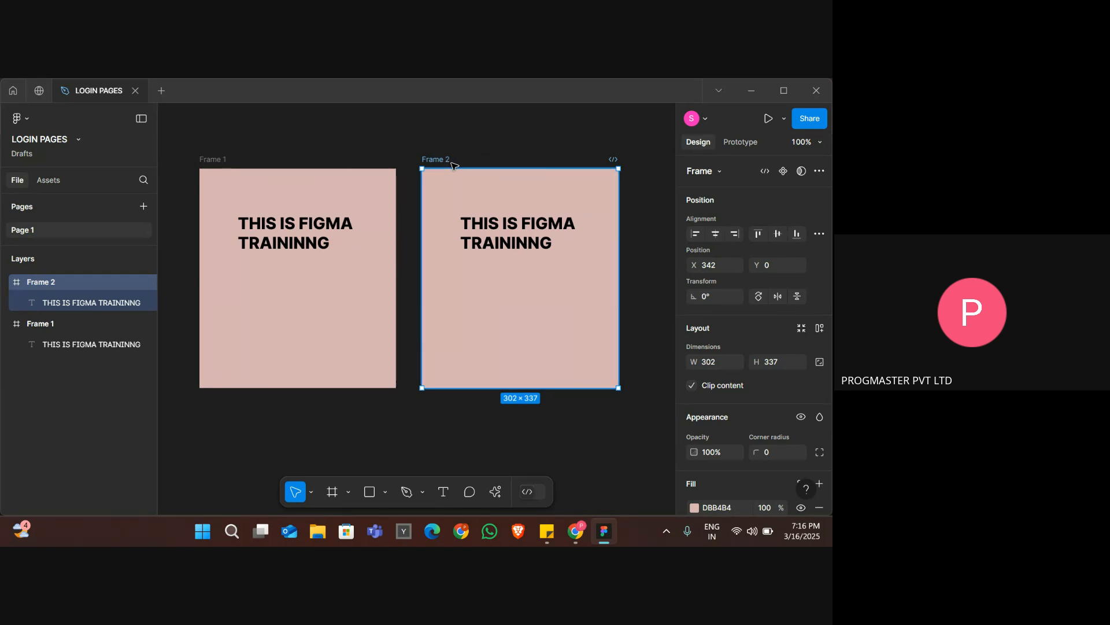
pyautogui.hotkey('ctrl', 'd')
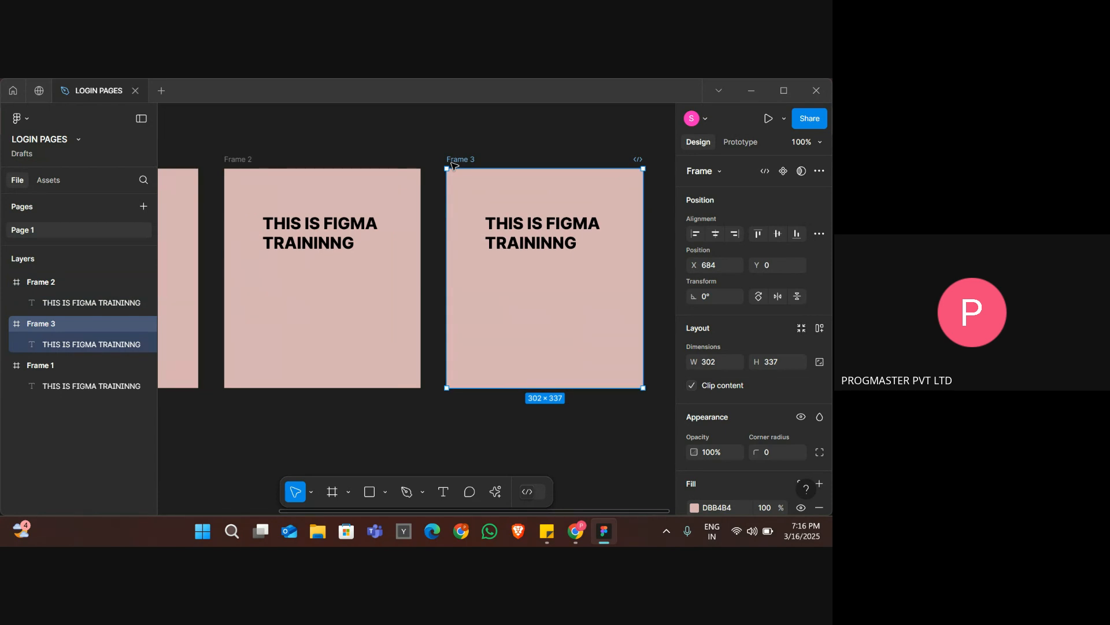
# Delete both frame copies and the original frame, and activate the Frame tool.
pyautogui.press('Delete')
pyautogui.hscroll(-3, 454, 166)
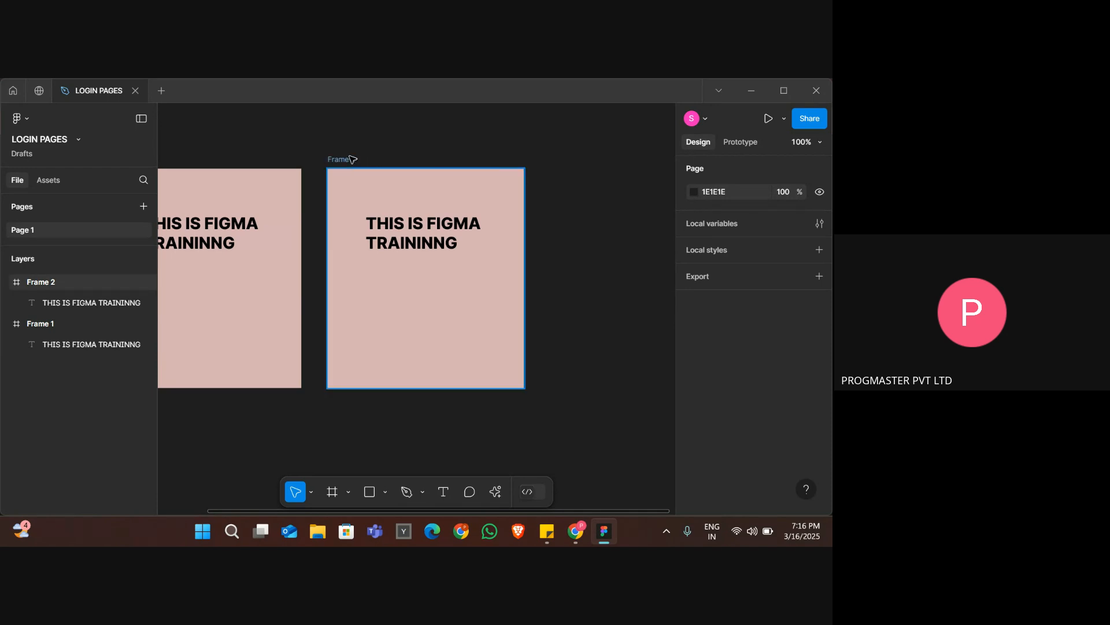
pyautogui.click(352, 159)
pyautogui.press('Delete')
pyautogui.hscroll(-5, 352, 159)
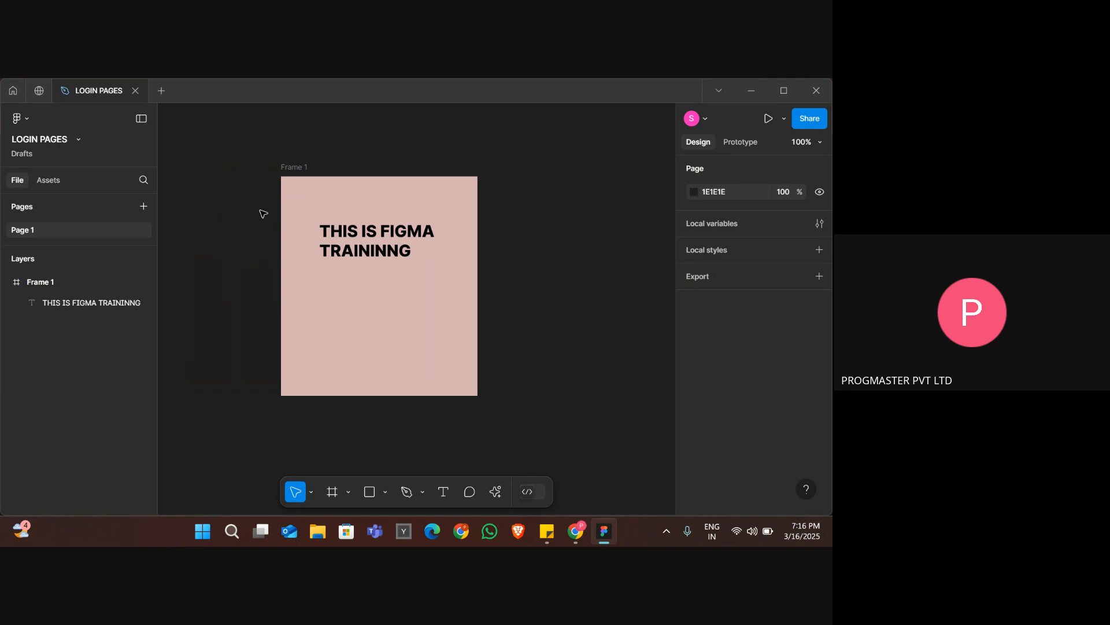
pyautogui.hscroll(-2, 263, 214)
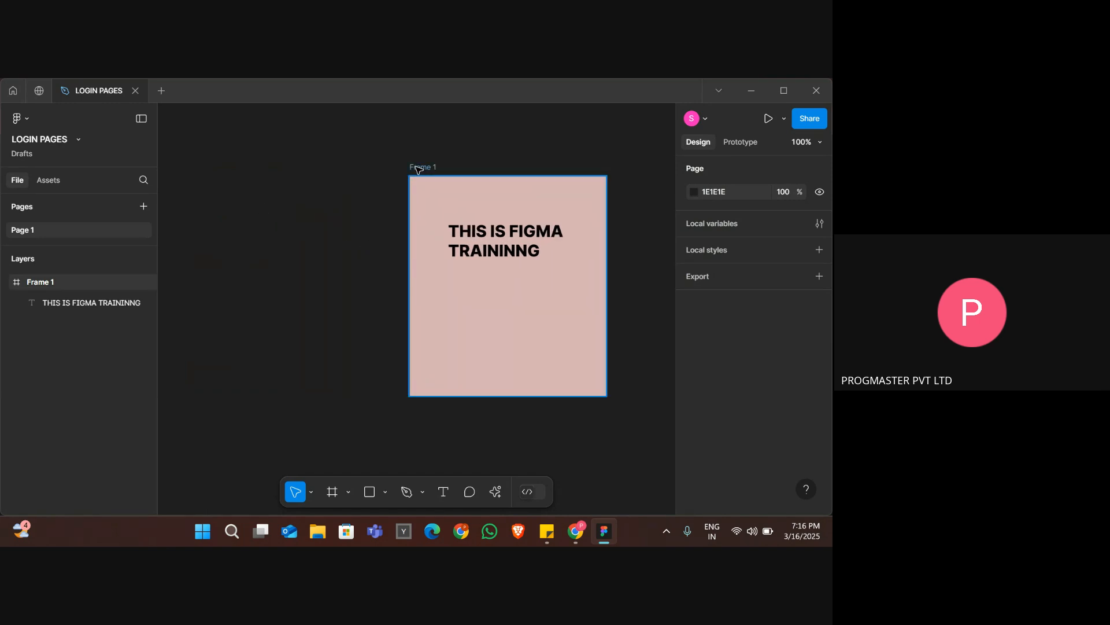
pyautogui.click(417, 168)
pyautogui.press('Delete')
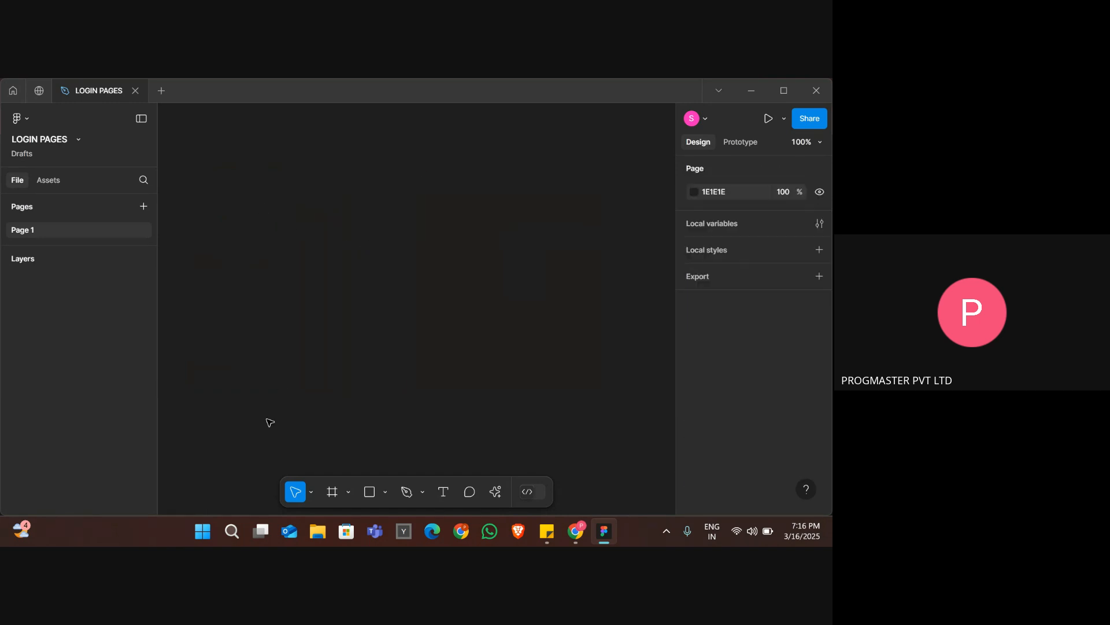
pyautogui.click(334, 495)
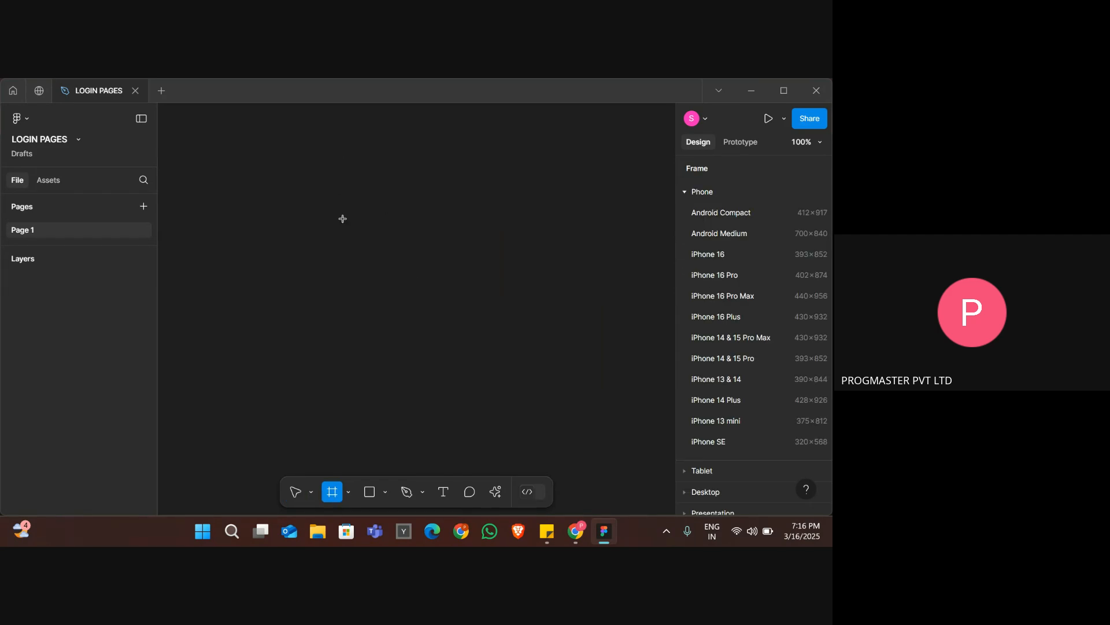
# Switch to File Explorer, open the Downloads folder and launch FigmaSetup (1).
pyautogui.click(322, 536)
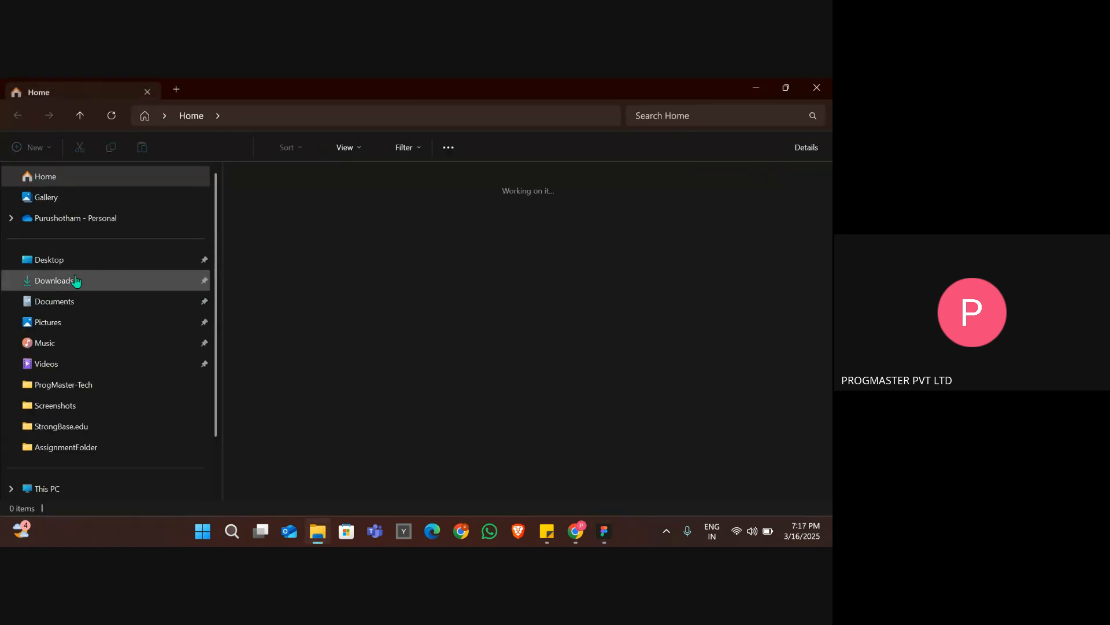
pyautogui.click(75, 281)
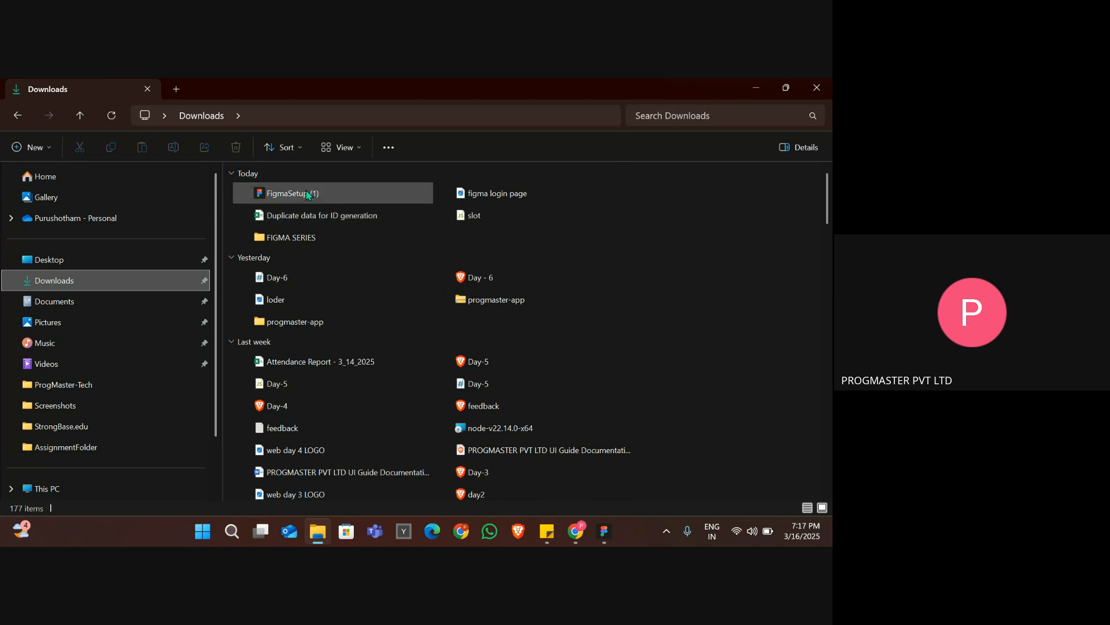
pyautogui.click(308, 194)
pyautogui.click(308, 193)
pyautogui.press('Return')
pyautogui.press('Return')
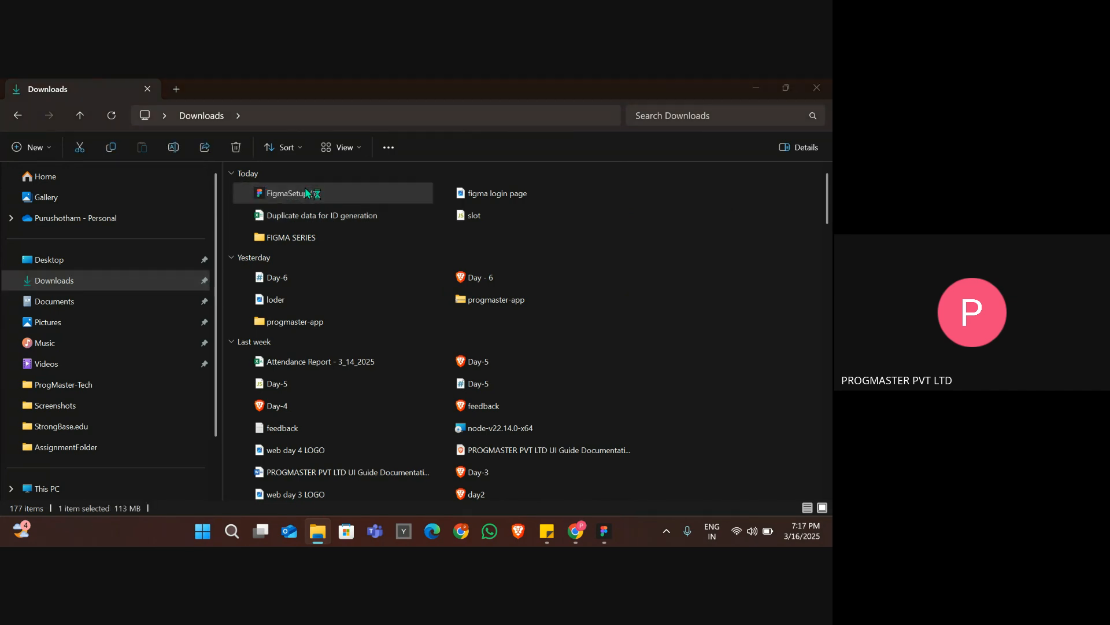
# Open the "figma login page" image from Downloads, close File Explorer and maximize the image window.
pyautogui.click(452, 195)
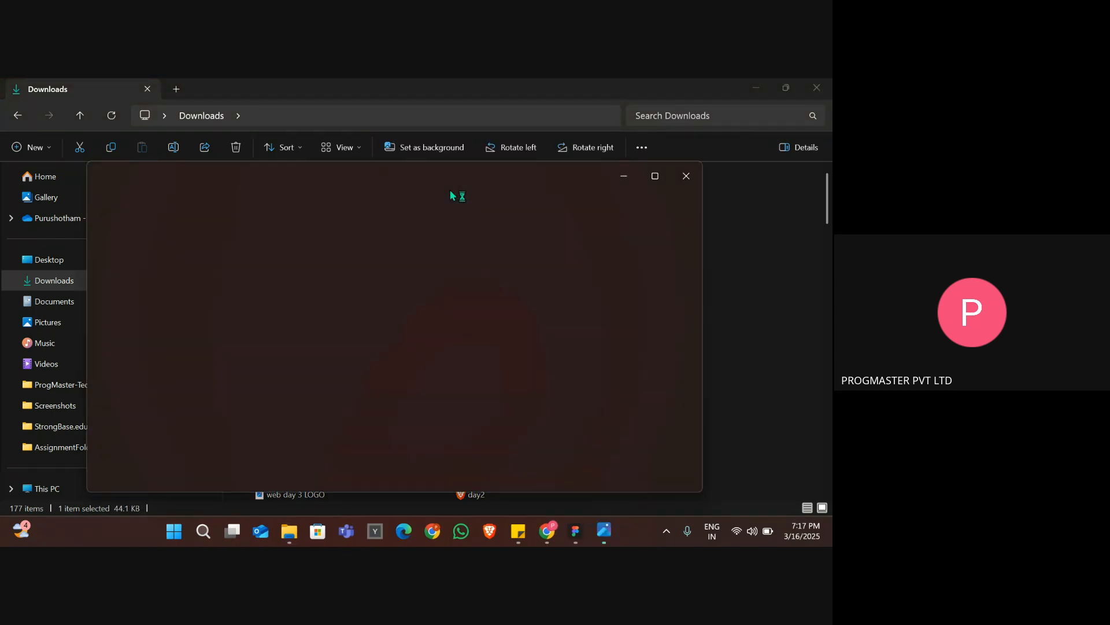
pyautogui.click(816, 88)
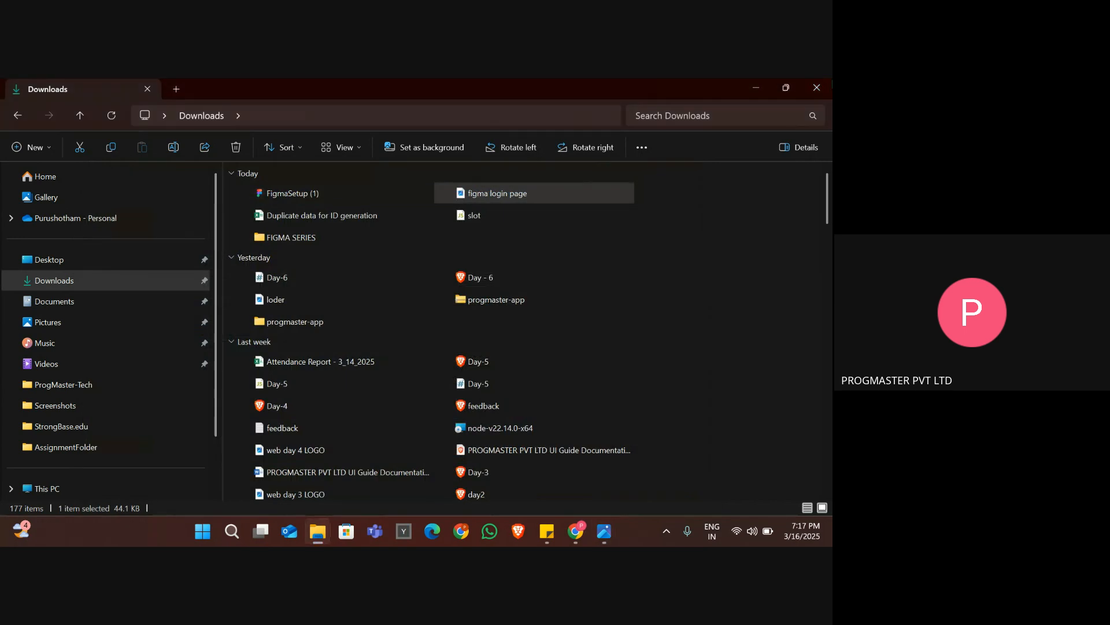
pyautogui.click(655, 177)
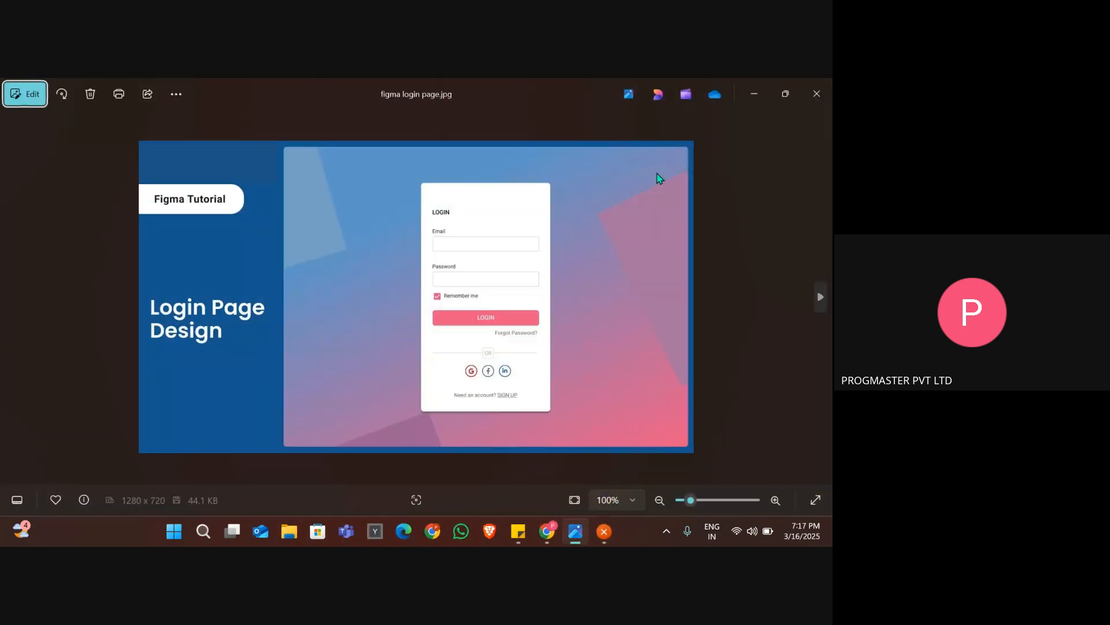
# Switch to the FigmaSetup (1).exe dialog and close it, and return to the login page image to view its form up close.
pyautogui.hotkey('alt', 'Tab')
pyautogui.press('Tab')
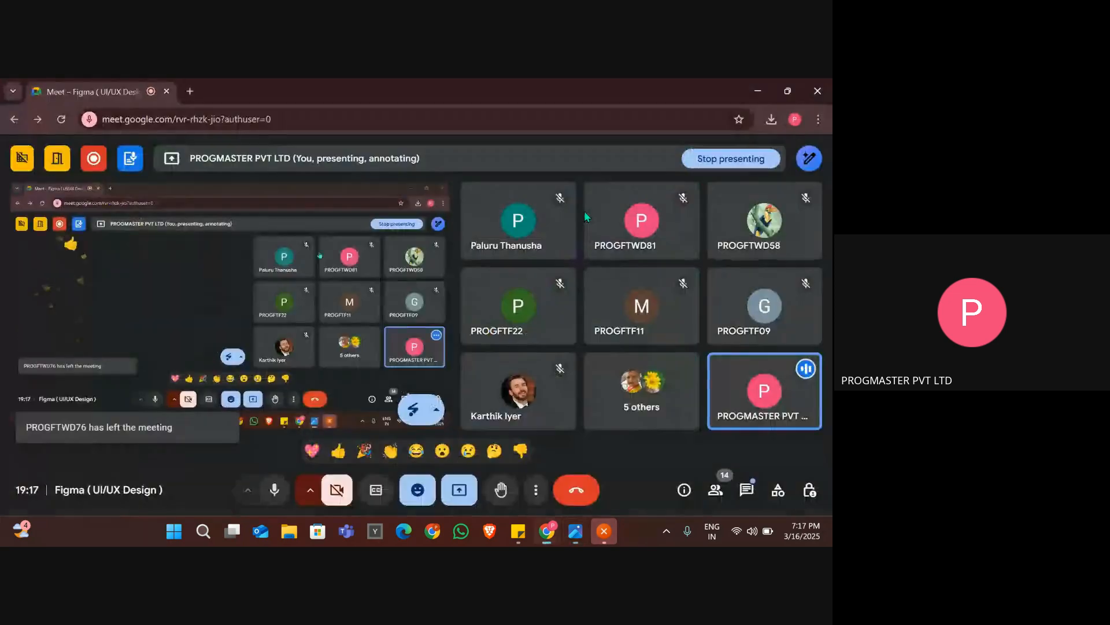
pyautogui.hotkey('alt', 'Tab')
pyautogui.press('Tab')
pyautogui.press('Tab')
pyautogui.press('Tab')
pyautogui.press('Tab')
pyautogui.press('Tab')
pyautogui.press('Tab')
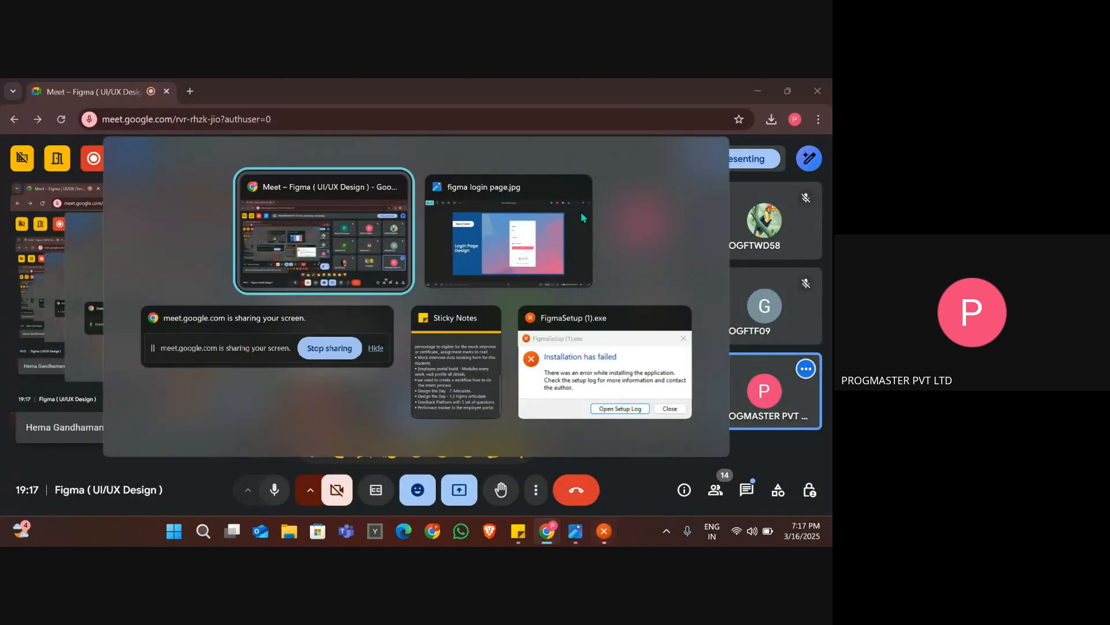
pyautogui.press('Tab')
pyautogui.press('Tab')
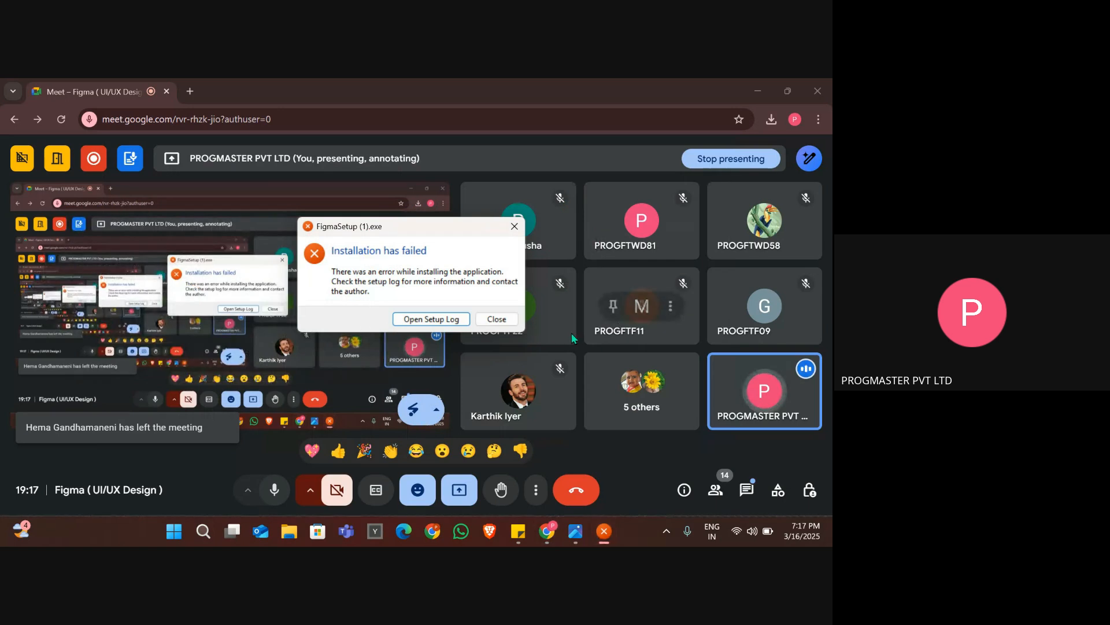
pyautogui.click(507, 318)
pyautogui.hotkey('alt', 'Tab')
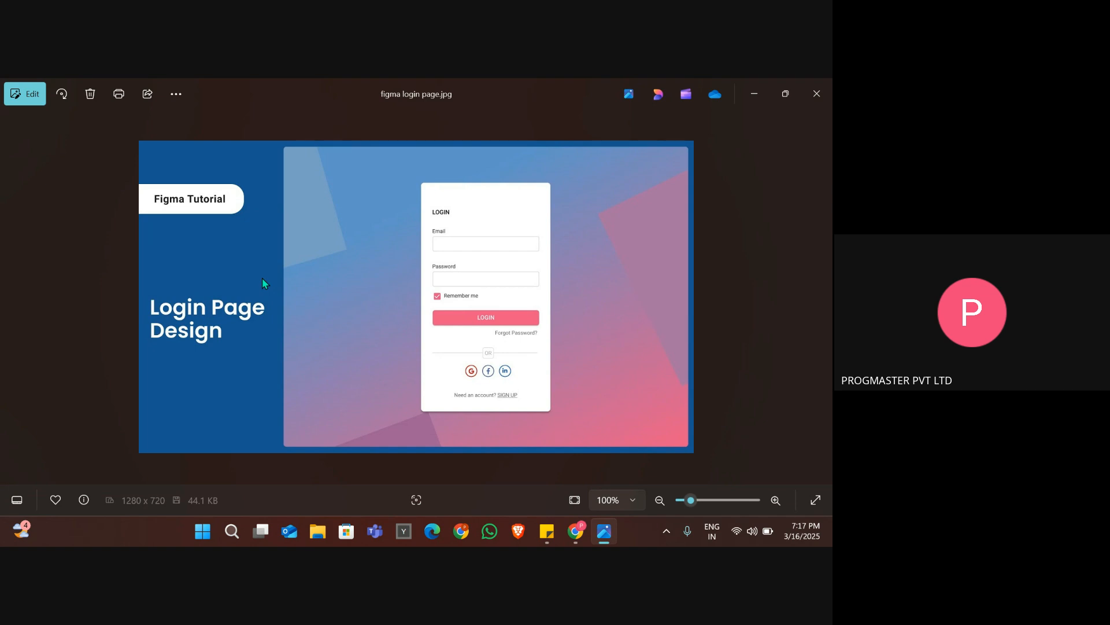
pyautogui.scroll(2, 262, 283)
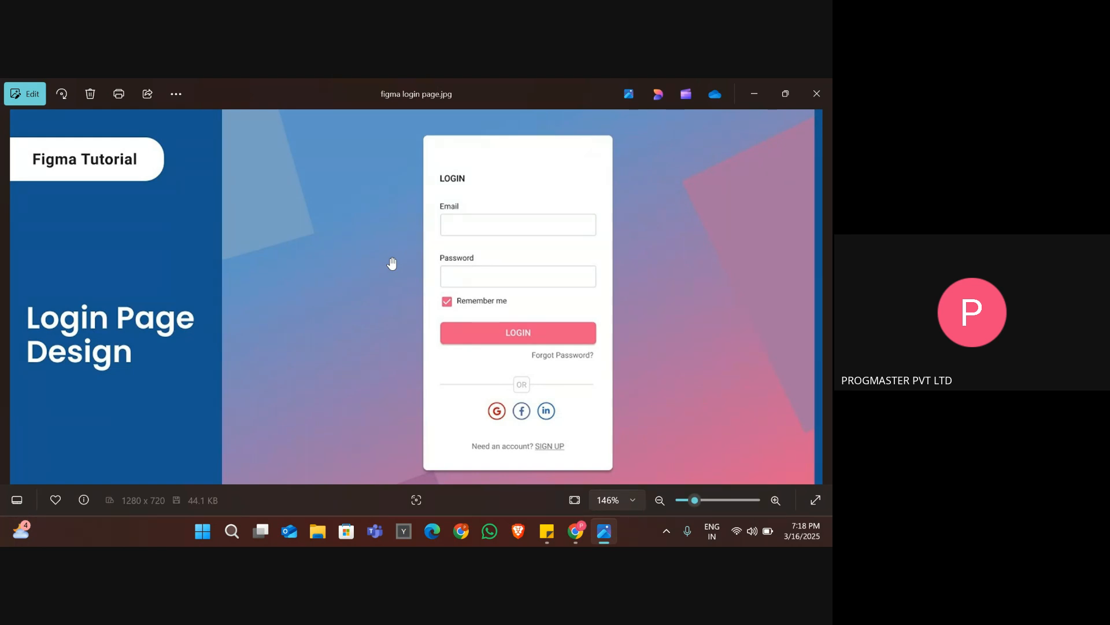
pyautogui.hotkey('alt', 'Tab')
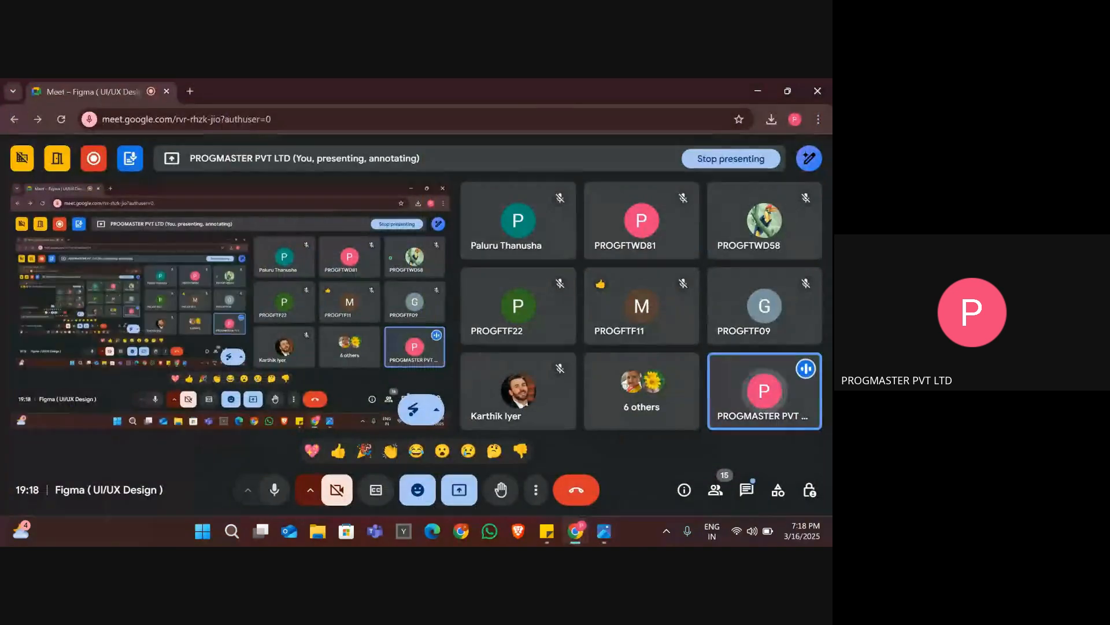
pyautogui.hotkey('alt', 'Tab')
pyautogui.hotkey('alt', 'Tab')
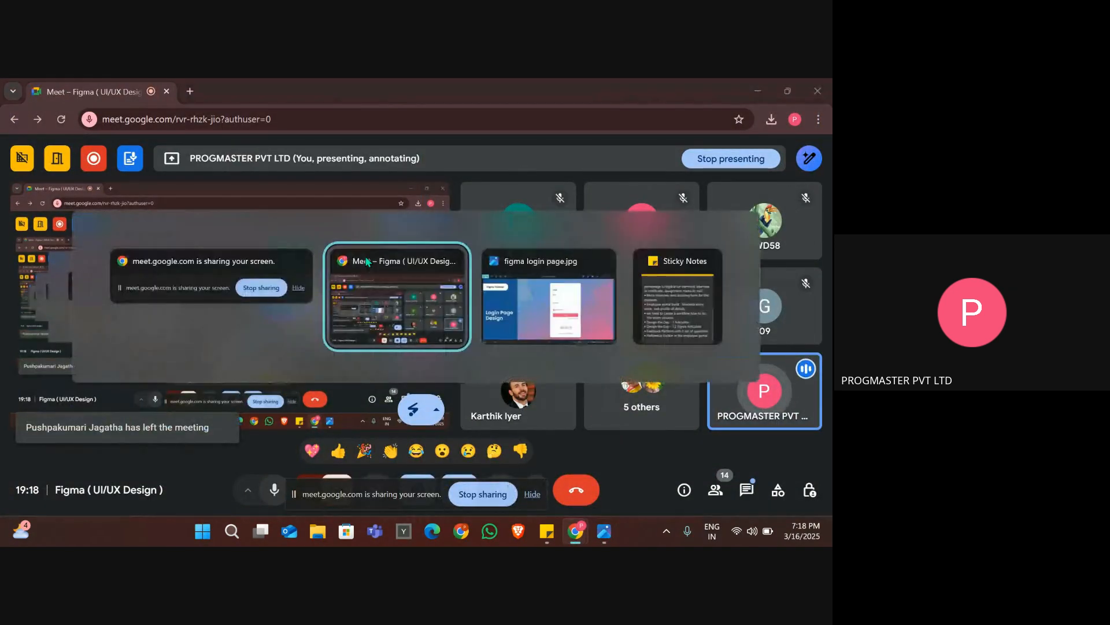
pyautogui.hotkey('alt', 'Tab')
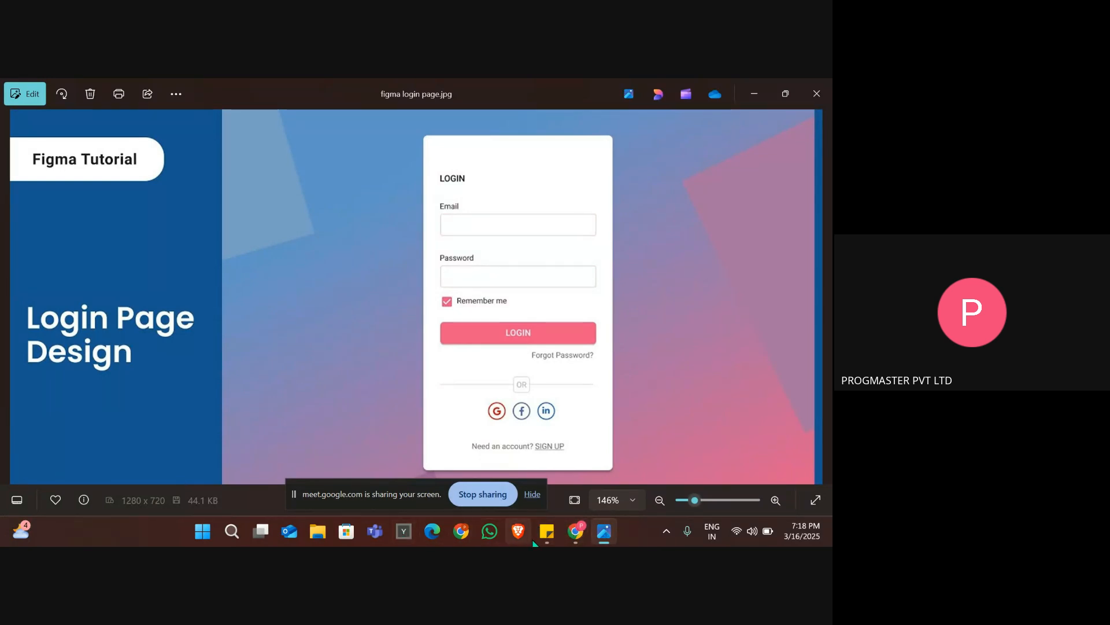
pyautogui.hotkey('alt', 'Tab')
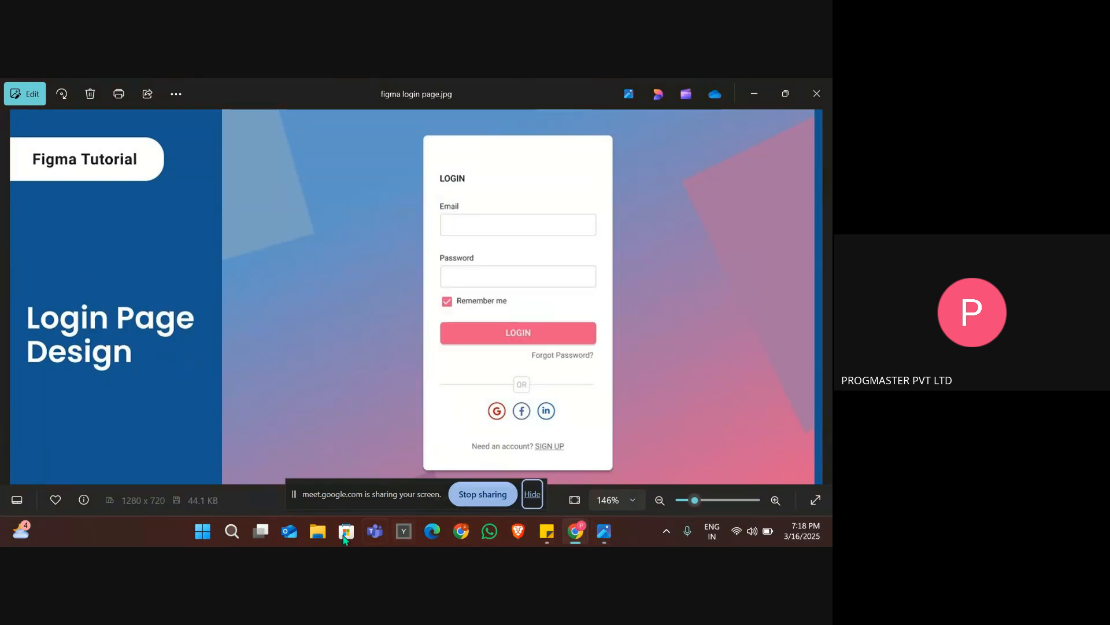
# Search Windows for "figma" and launch the Figma desktop app.
pyautogui.click(236, 531)
pyautogui.write('figma')
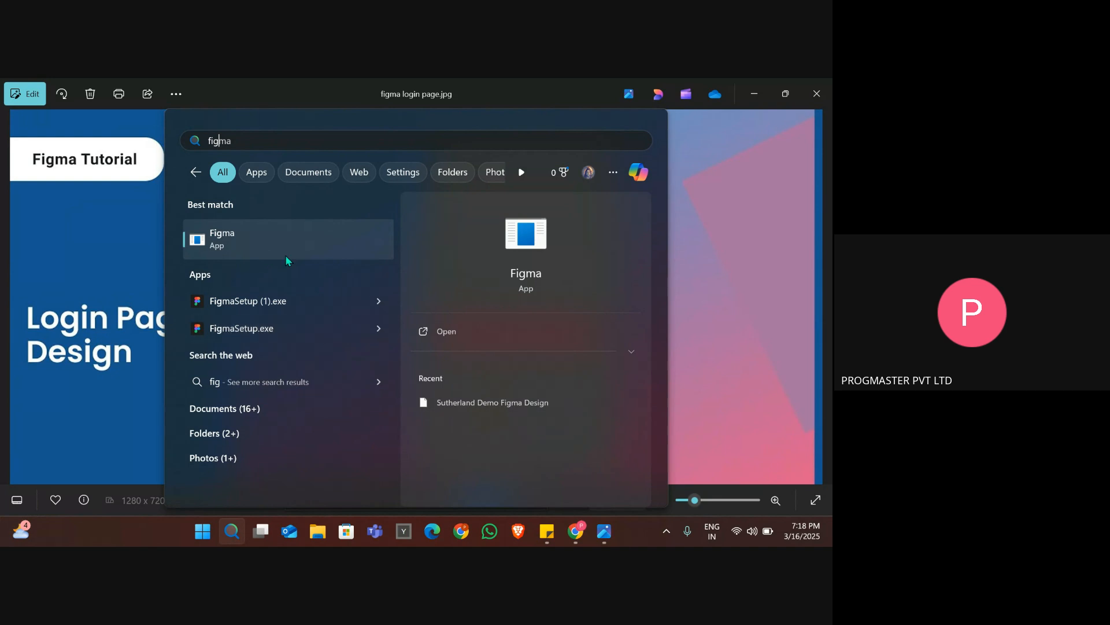
pyautogui.click(275, 234)
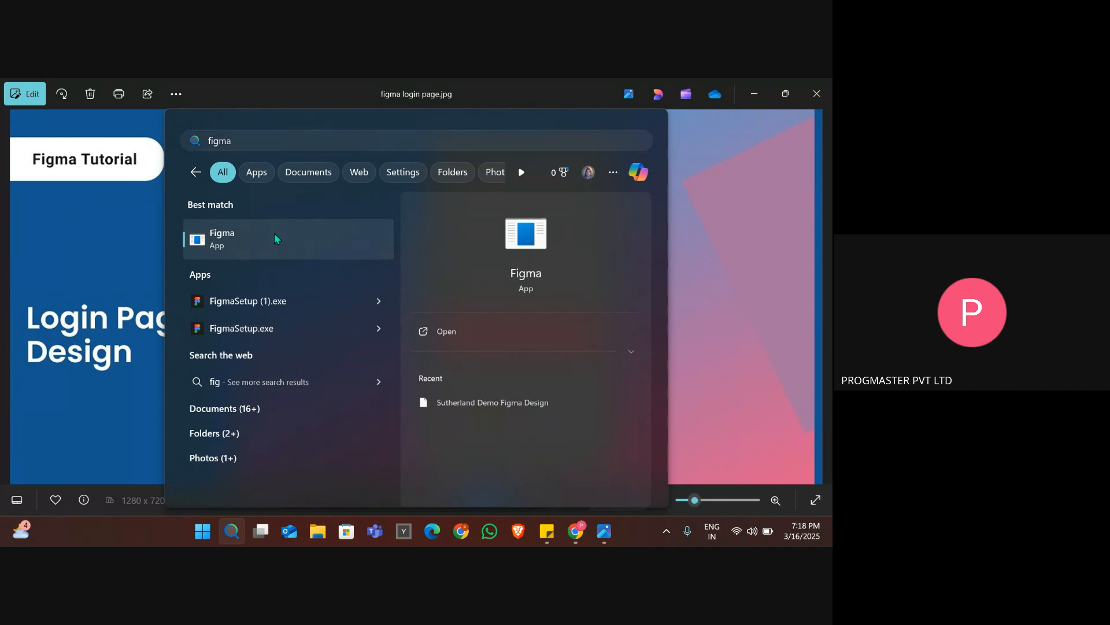
pyautogui.click(450, 346)
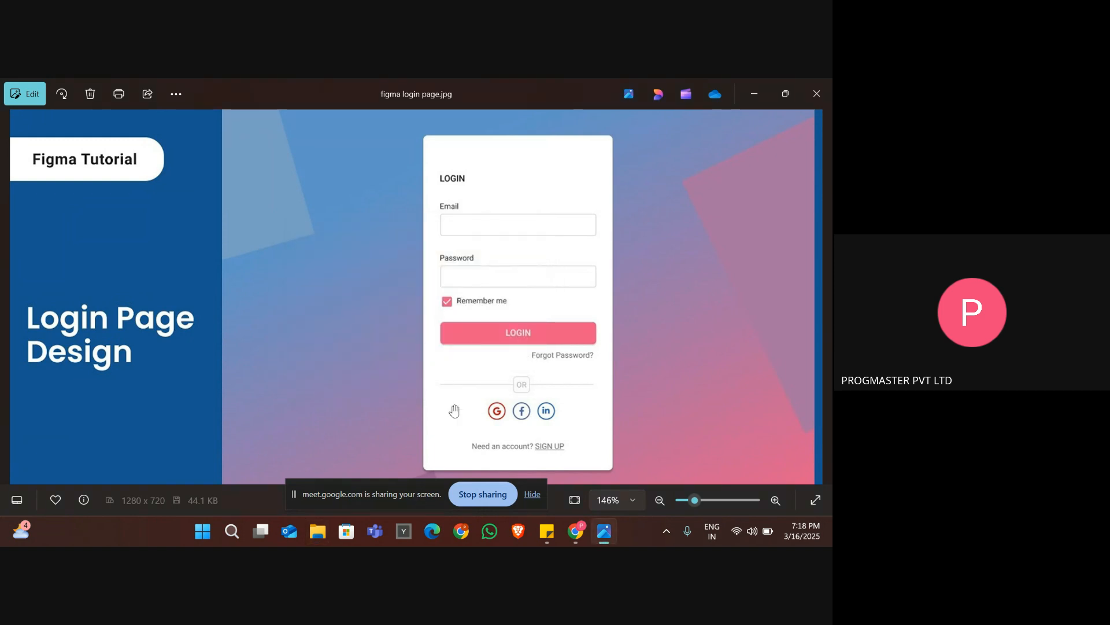
# Switch to the Google Meet call, hide the screen-sharing notice and stop presenting the screen.
pyautogui.hotkey('alt', 'Tab')
pyautogui.hotkey('alt', 'Tab')
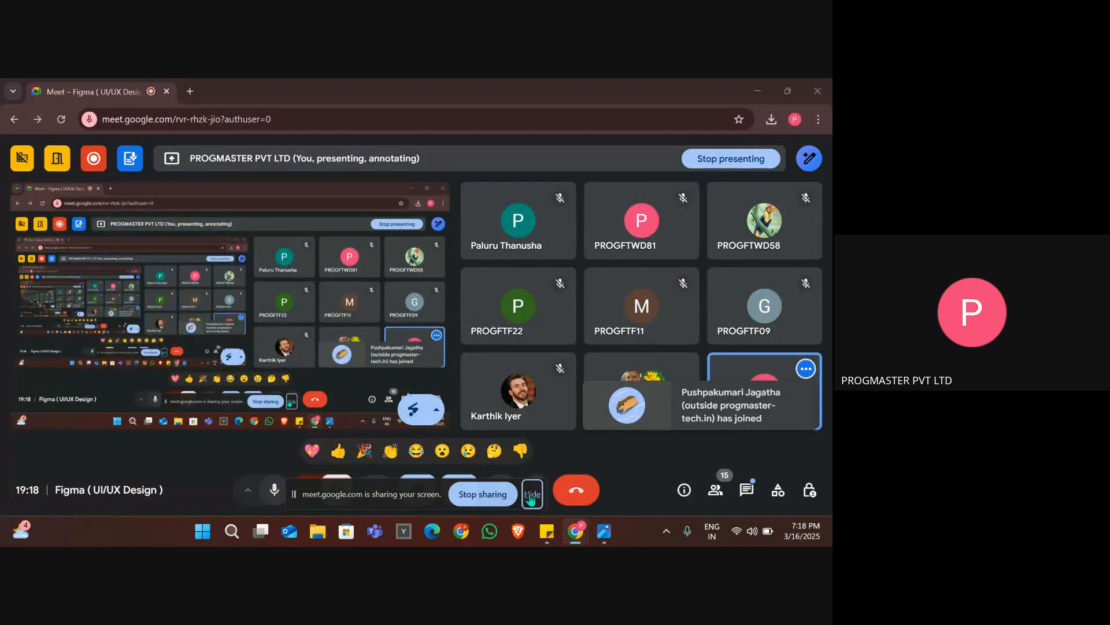
pyautogui.click(528, 494)
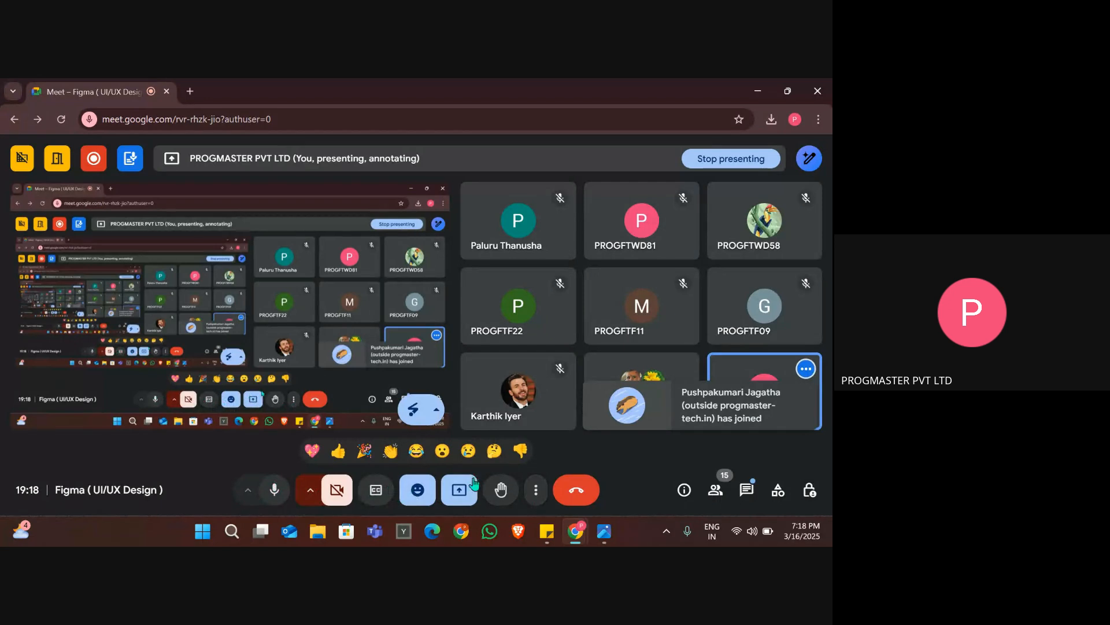
pyautogui.click(459, 489)
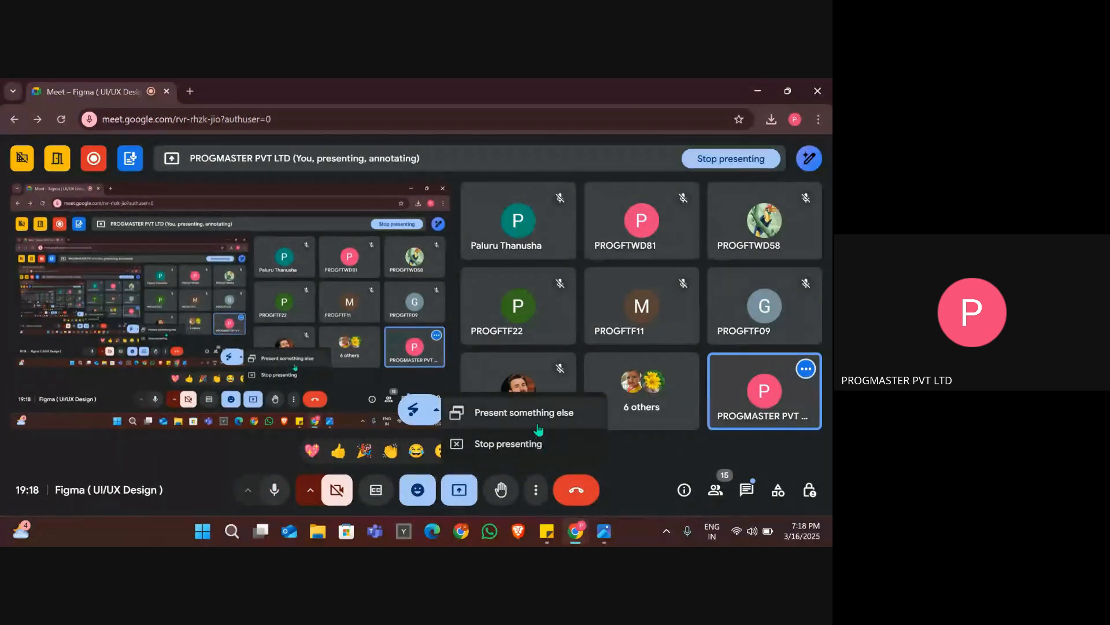
pyautogui.click(544, 440)
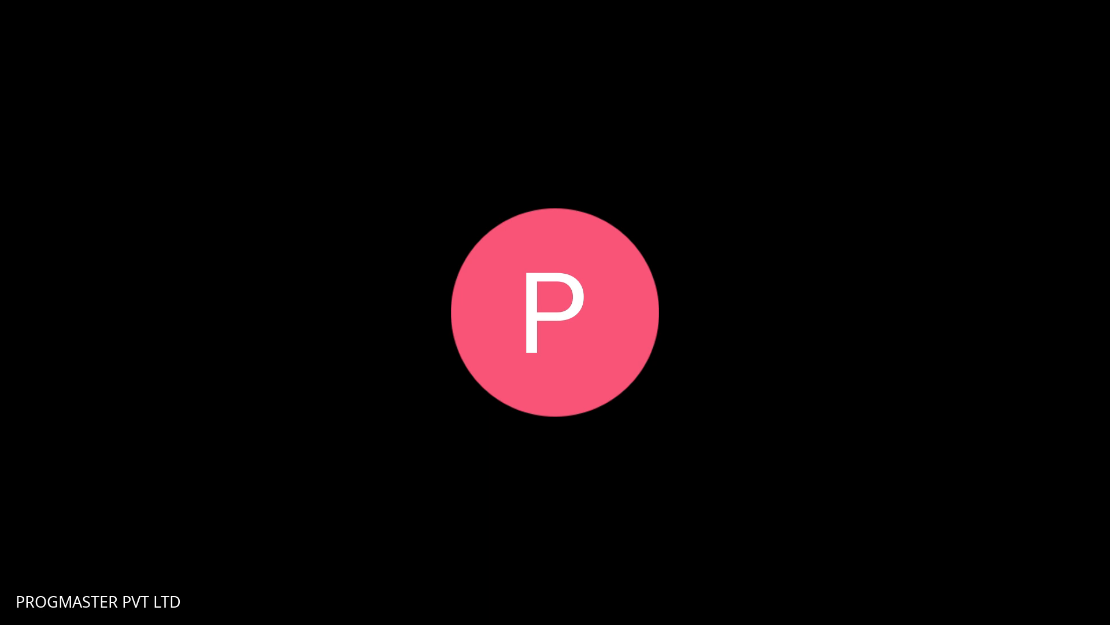
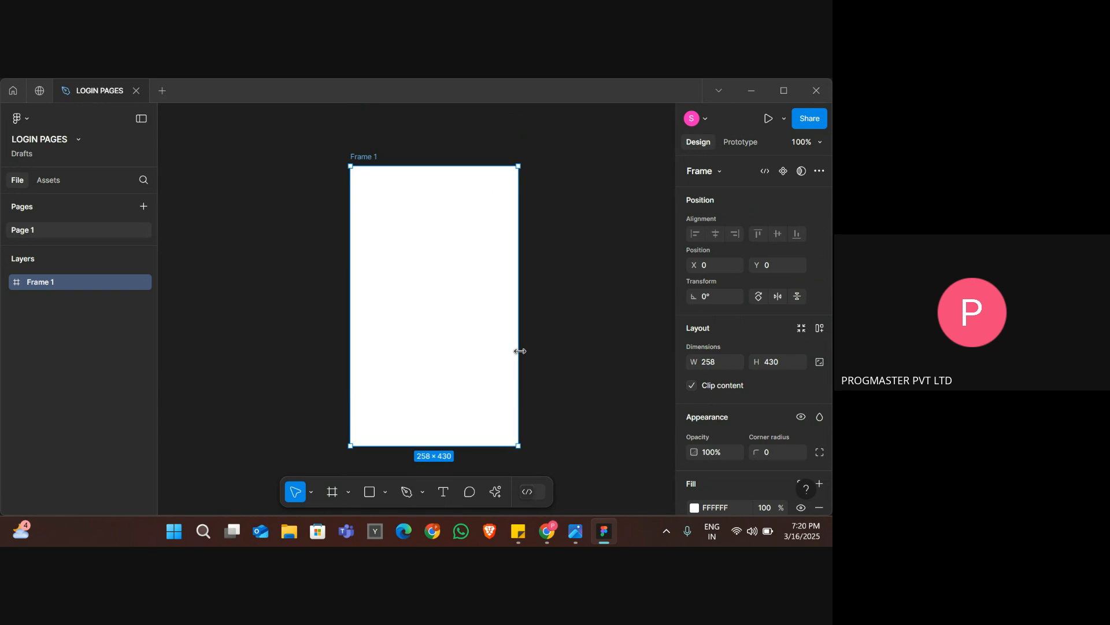
# Consult the login page reference image, and round the white frame's corners with a radius of 10.
pyautogui.hotkey('alt', 'Tab')
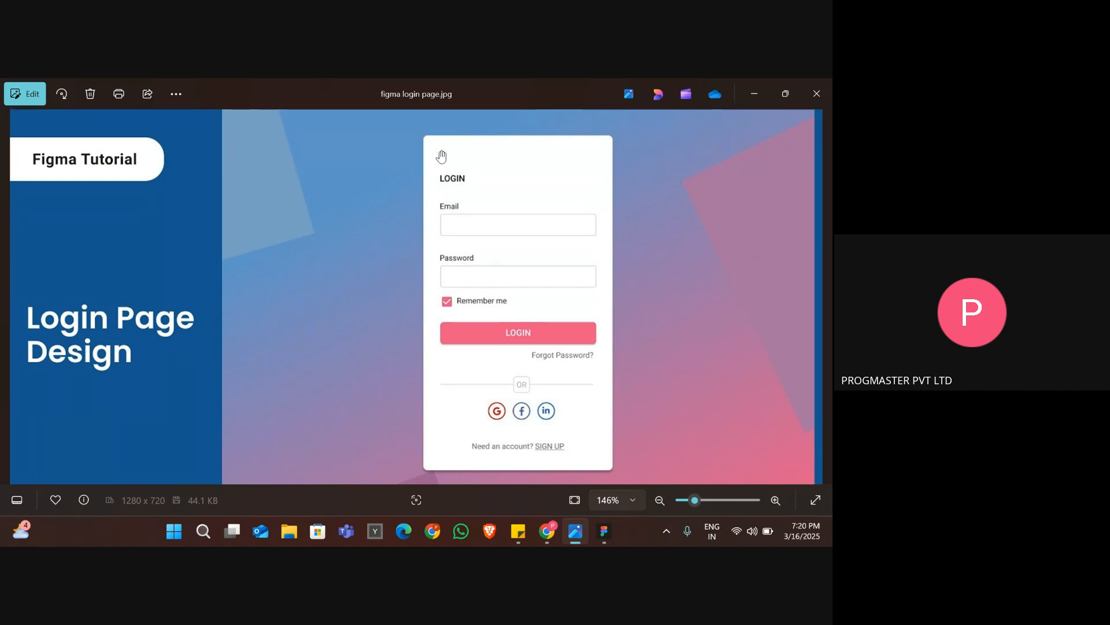
pyautogui.hotkey('alt', 'Tab')
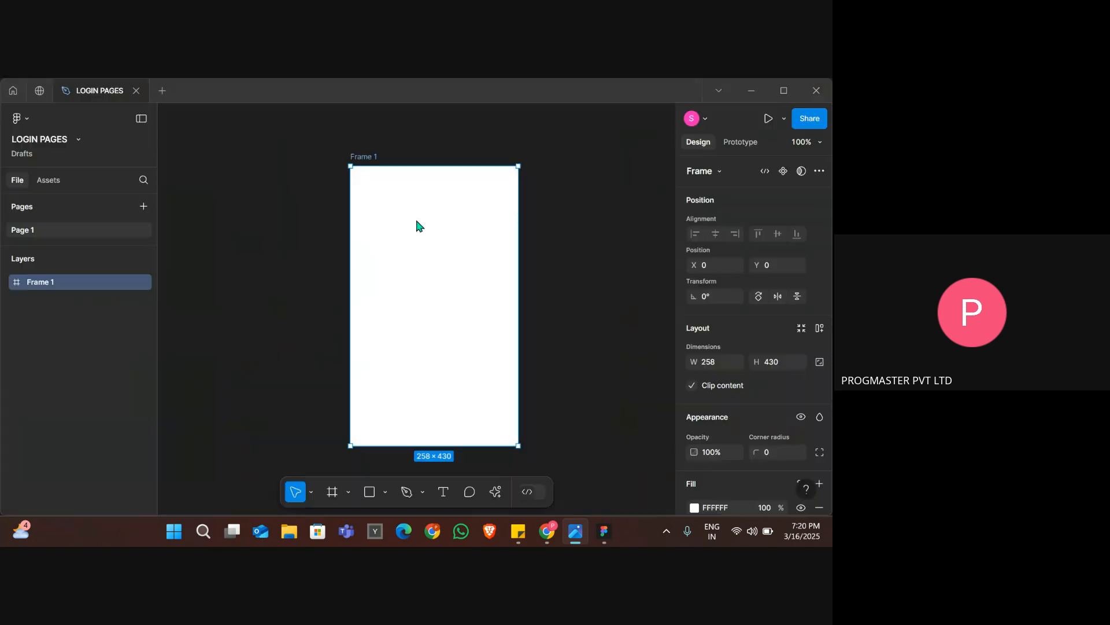
pyautogui.click(576, 336)
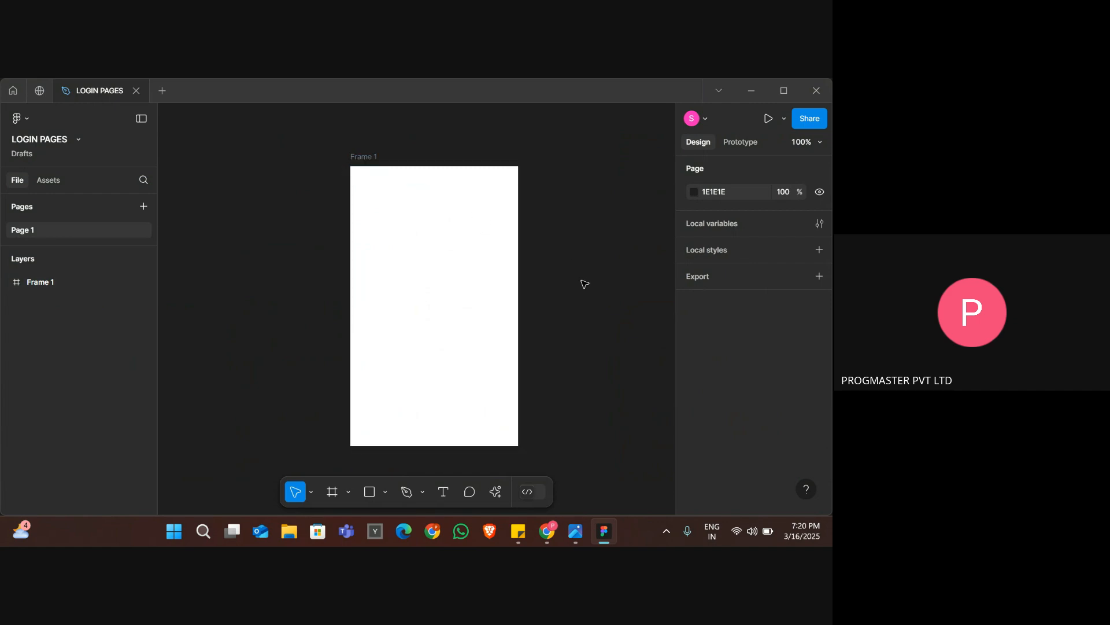
pyautogui.click(473, 208)
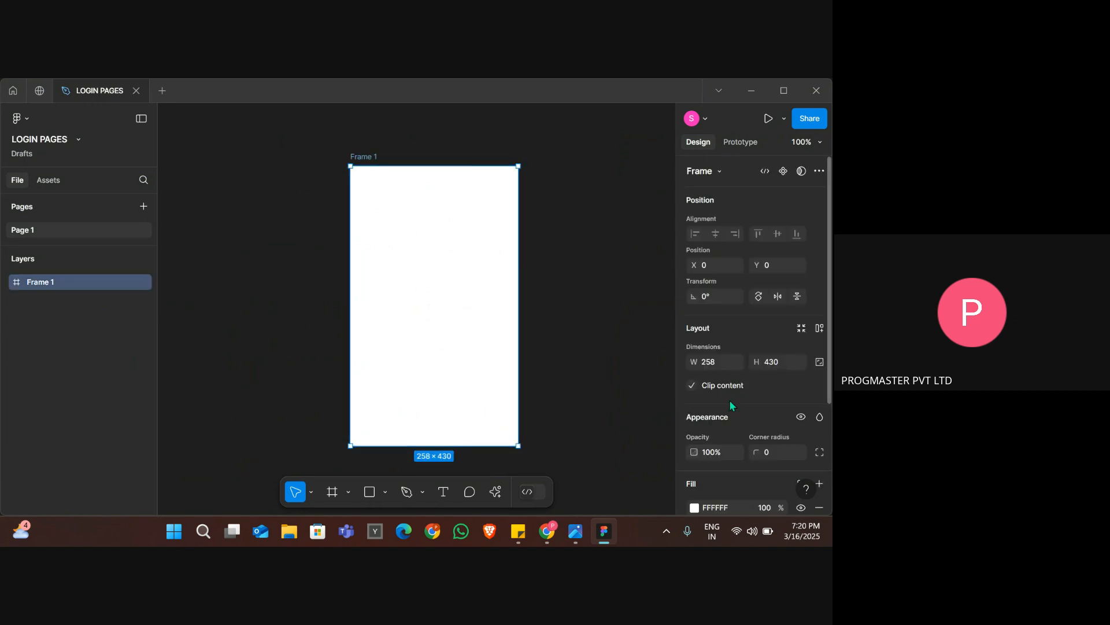
pyautogui.scroll(-2, 730, 400)
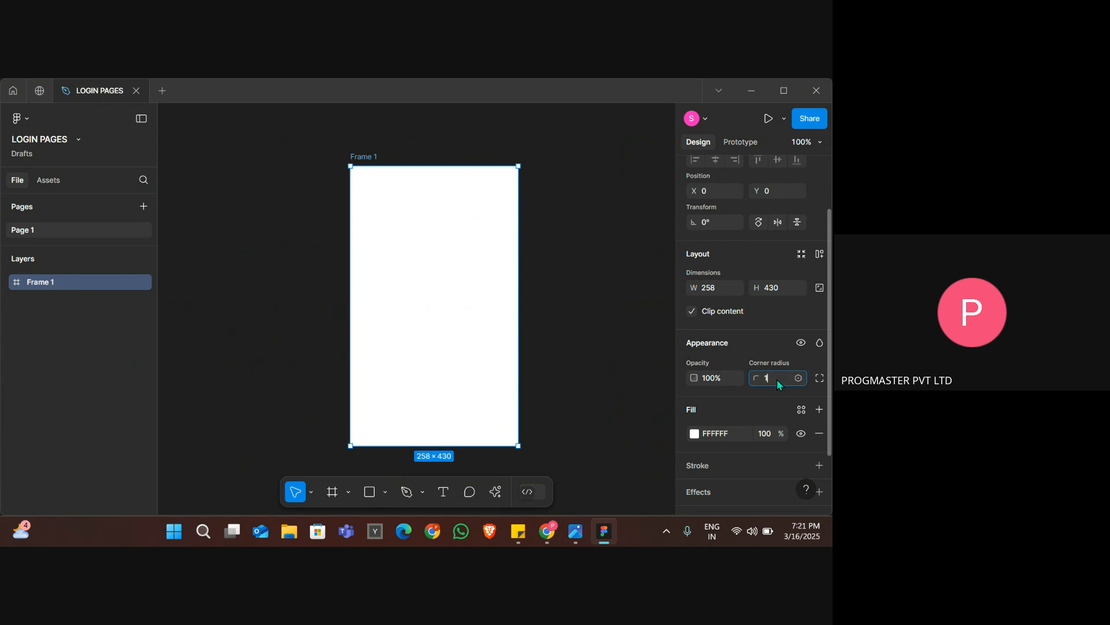
pyautogui.press('Return')
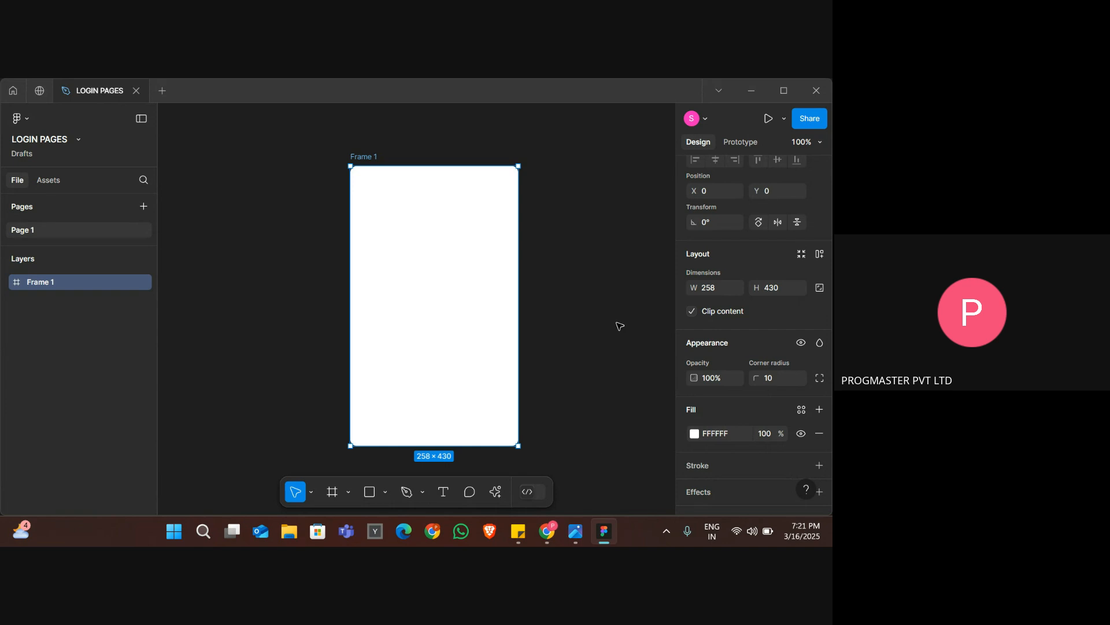
pyautogui.click(620, 326)
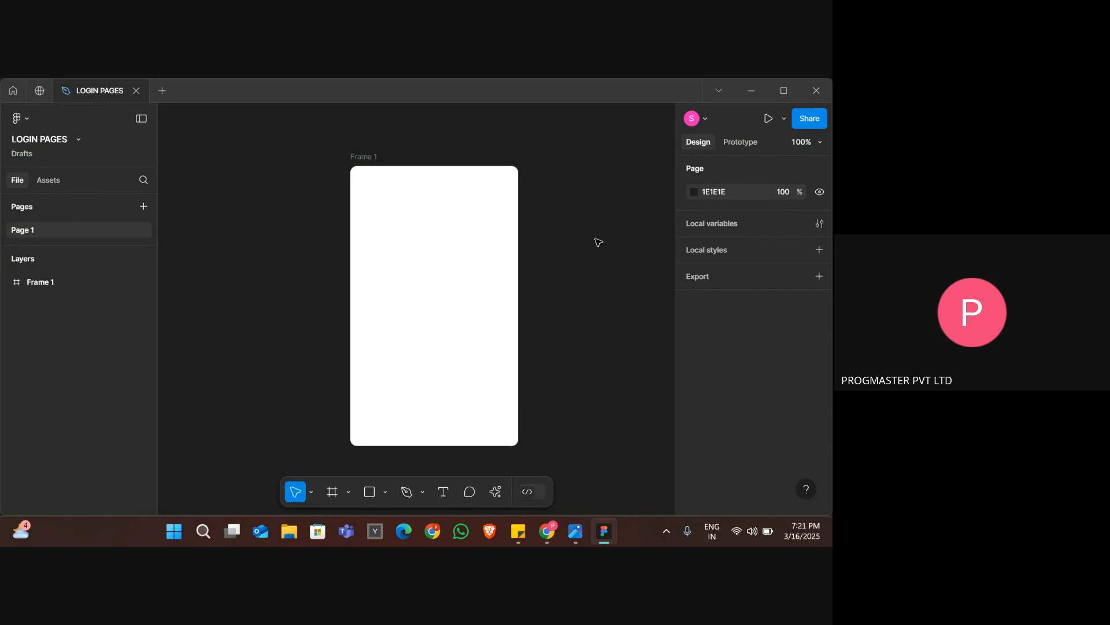
# Check the reference image and add a "Login" text heading near the upper-left corner of the white frame.
pyautogui.hotkey('alt', 'Tab')
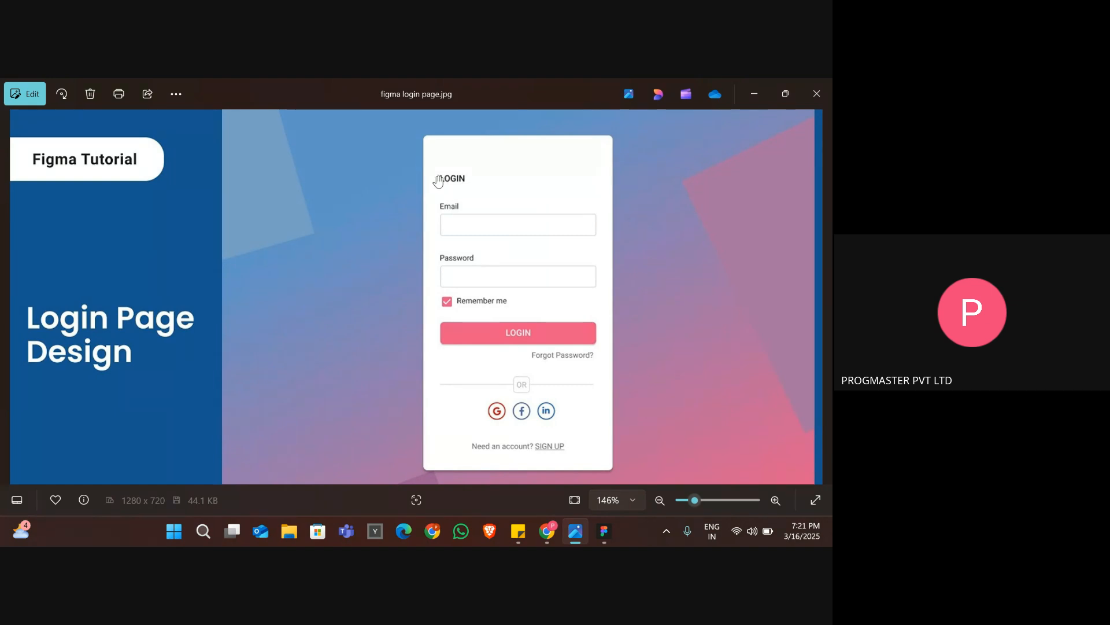
pyautogui.hotkey('alt', 'Tab')
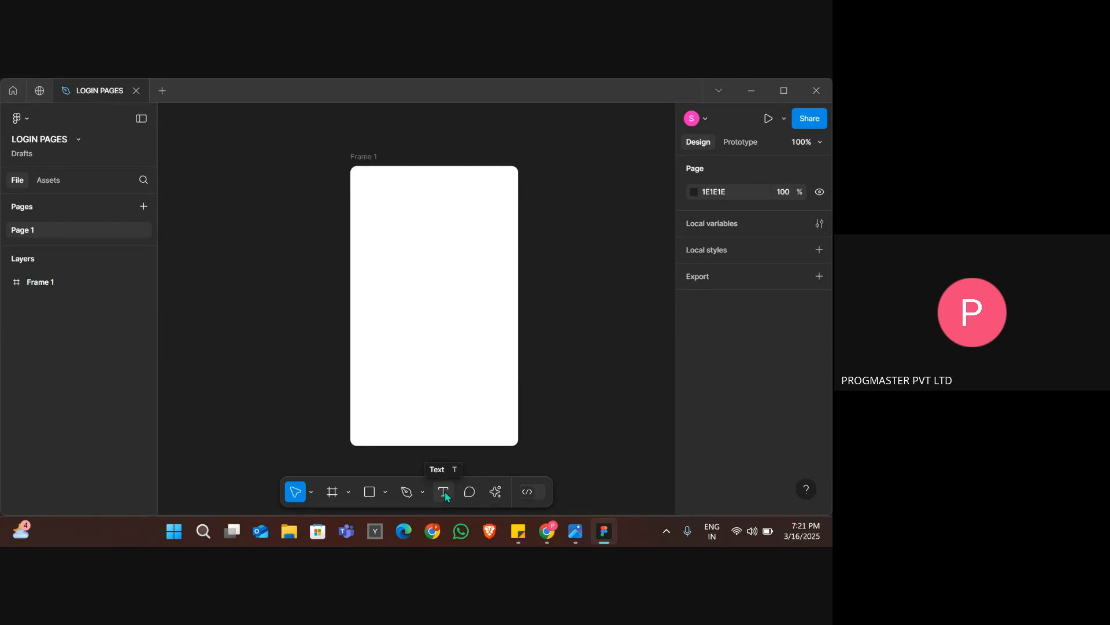
pyautogui.click(444, 491)
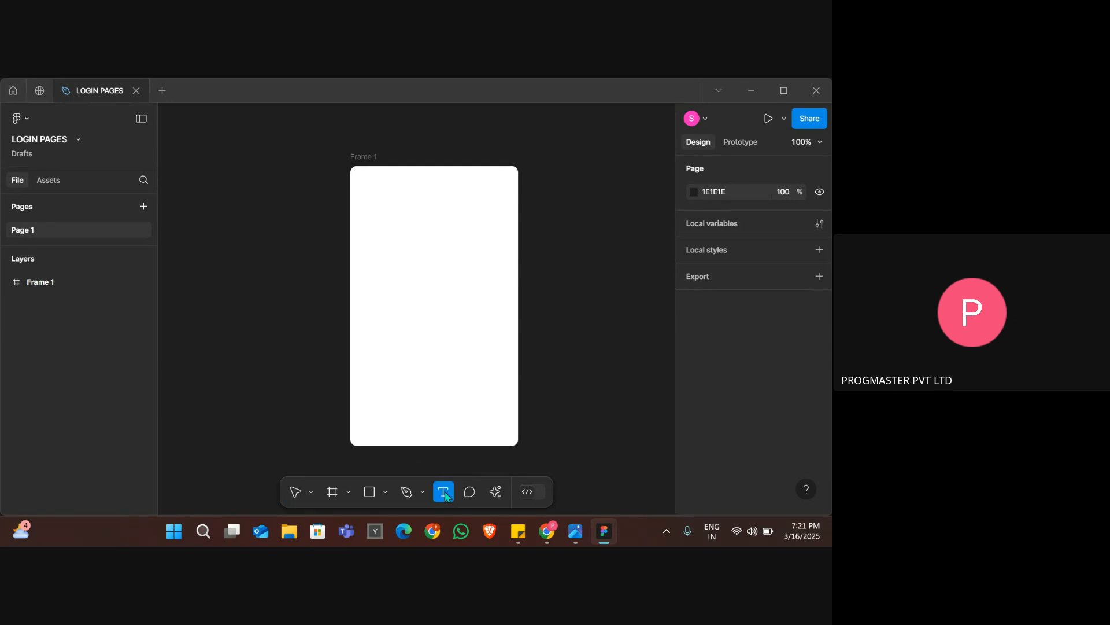
pyautogui.click(364, 192)
pyautogui.write('Login')
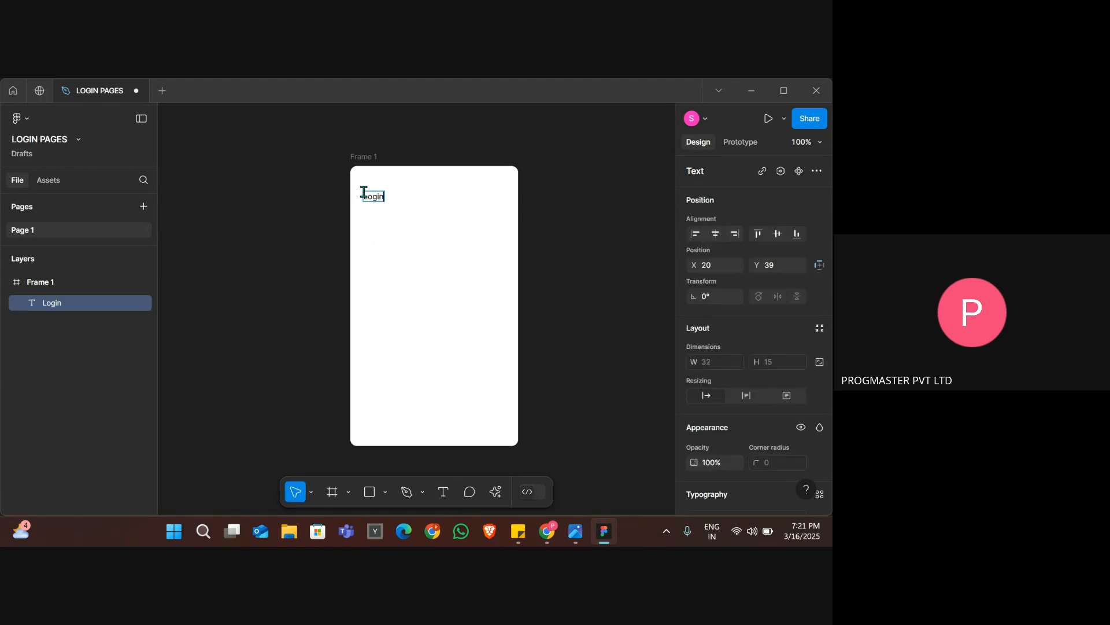
pyautogui.press('Escape')
pyautogui.press('Return')
pyautogui.press('Escape')
# Set the "Login" heading to size 15 and Bold weight, and dismiss the Figma update dialog.
pyautogui.scroll(-4, 727, 335)
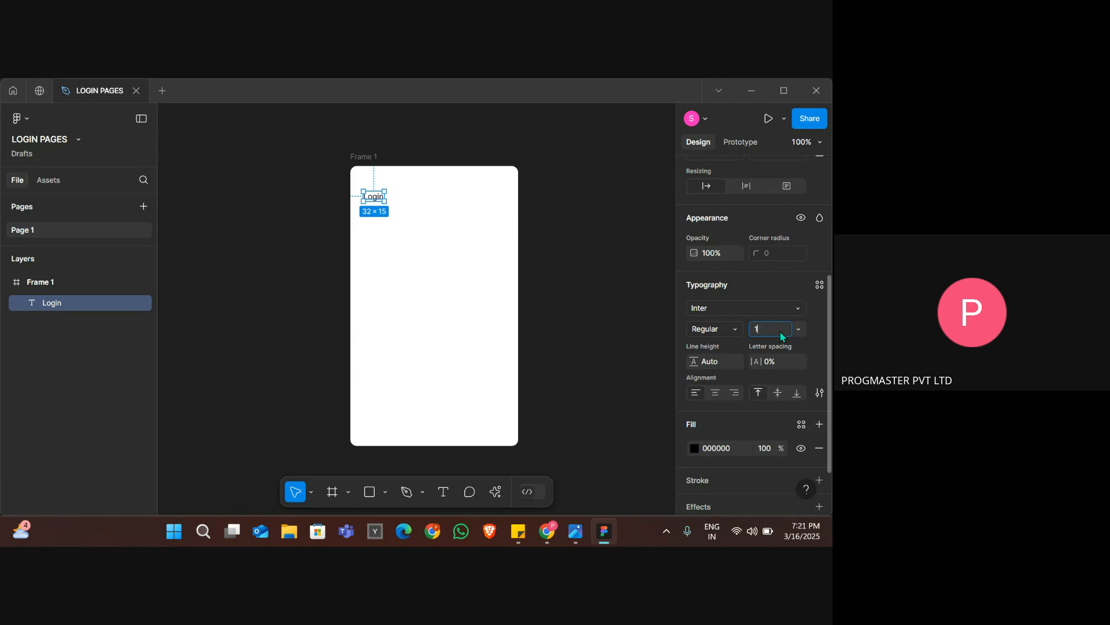
pyautogui.press('Return')
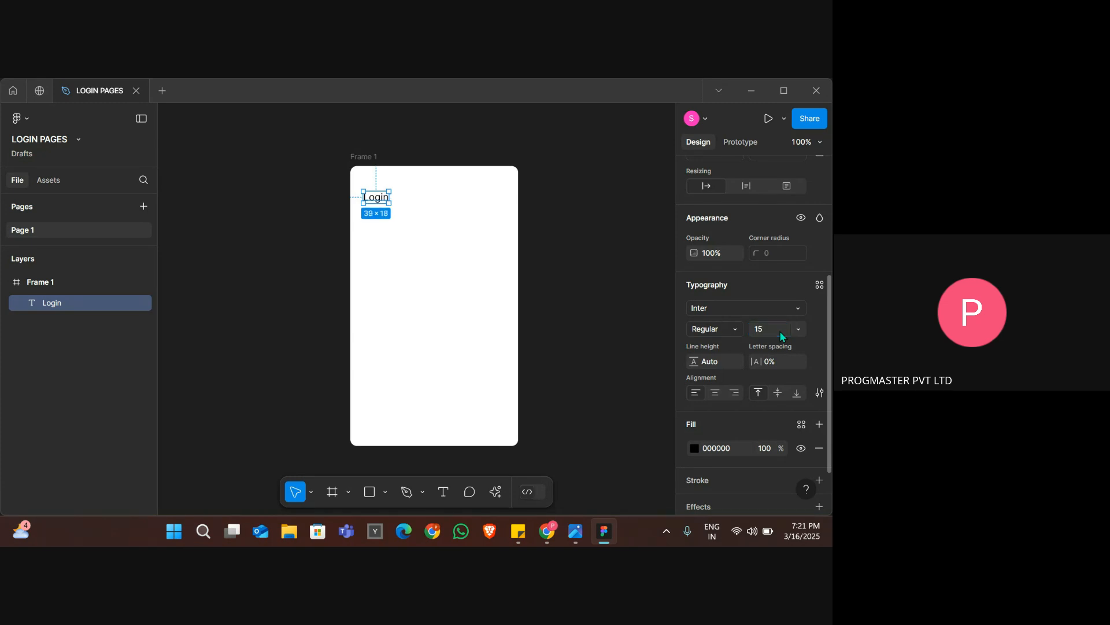
pyautogui.click(730, 330)
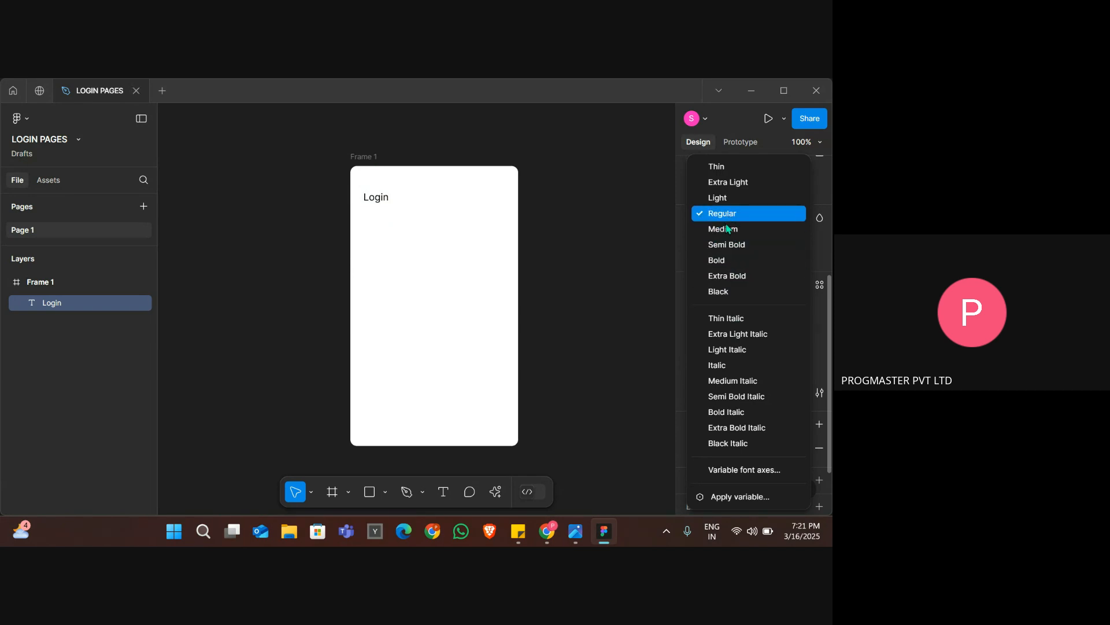
pyautogui.click(730, 261)
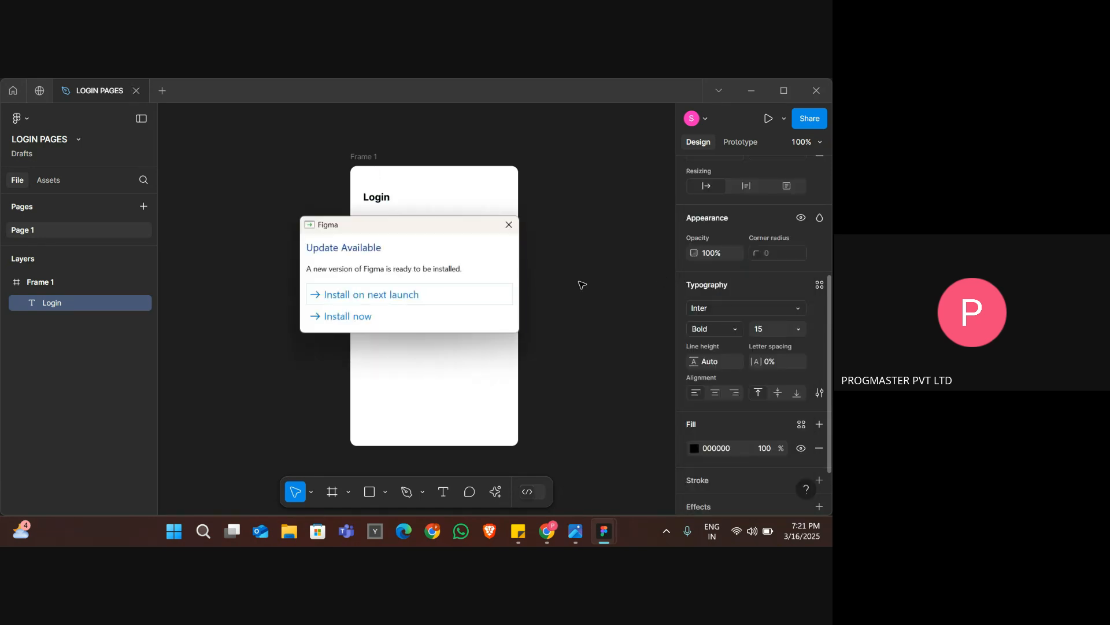
pyautogui.click(515, 223)
pyautogui.press('Escape')
# Check the reference image and add an "Email" text label just below the "Login" heading.
pyautogui.hotkey('alt', 'Tab')
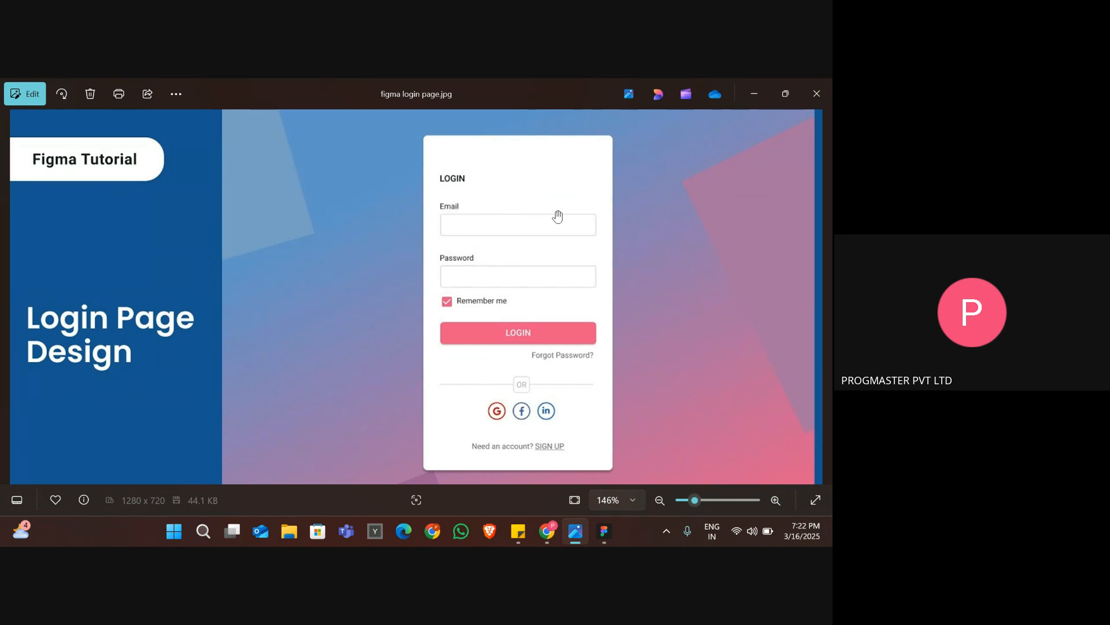
pyautogui.hotkey('alt', 'Tab')
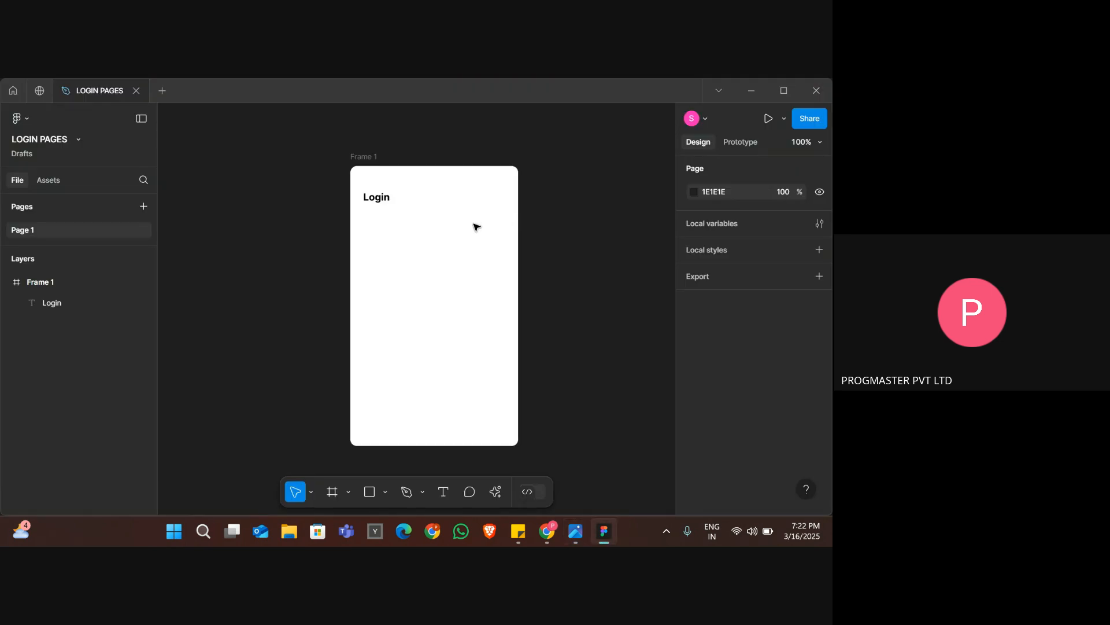
pyautogui.click(443, 492)
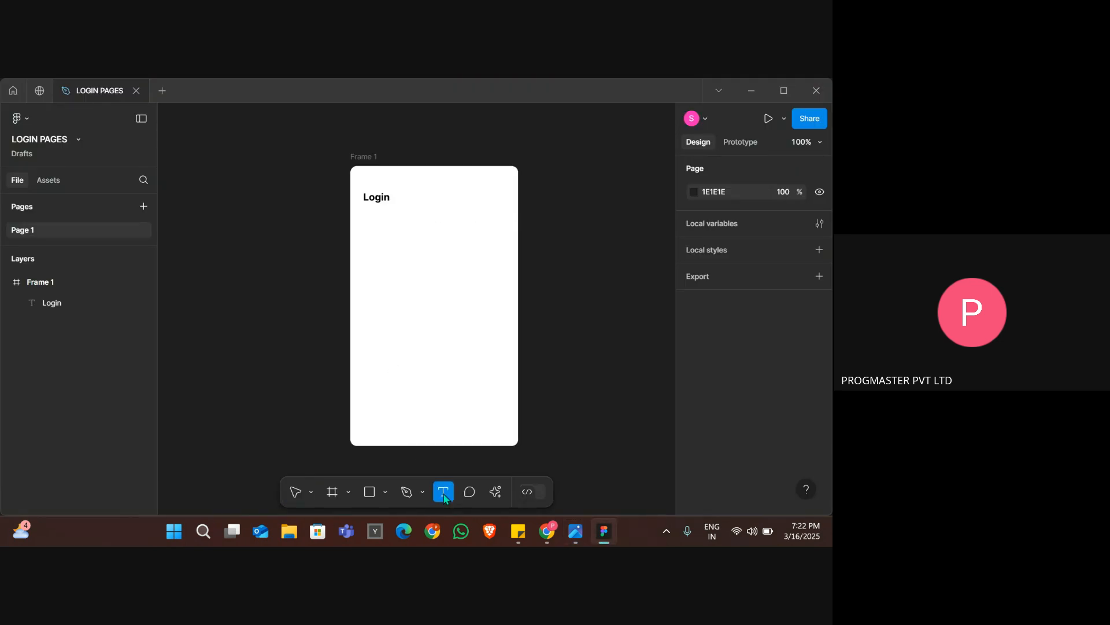
pyautogui.click(366, 215)
pyautogui.write('E')
pyautogui.press('Escape')
pyautogui.write('mail')
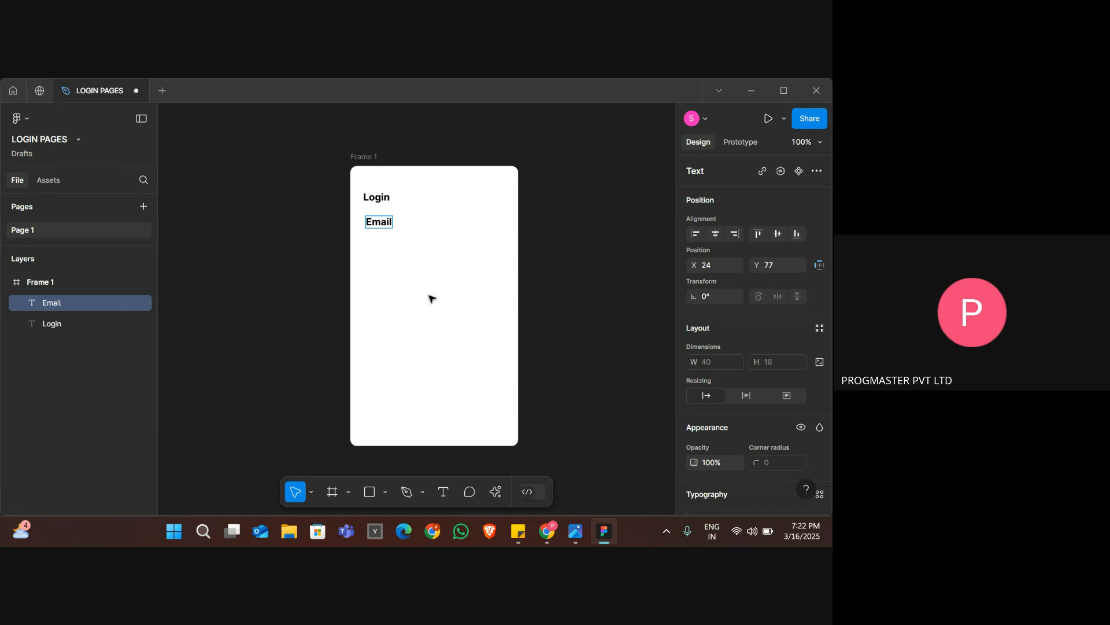
pyautogui.press('Escape')
# Nudge the "Email" label horizontally to X 20 so its left edge aligns with the "Login" heading, and deselect it.
pyautogui.press('Left')
pyautogui.press('Left')
pyautogui.press('Left')
pyautogui.press('Left')
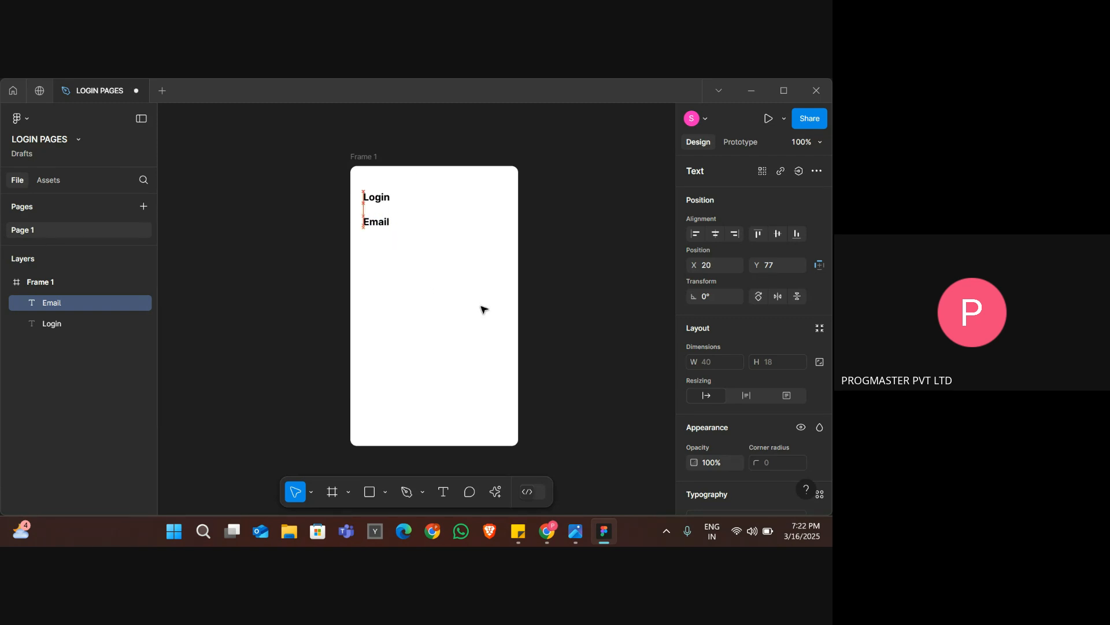
pyautogui.press('Right')
pyautogui.press('Right')
pyautogui.press('Right')
pyautogui.press('Right')
pyautogui.press('Left')
pyautogui.press('Left')
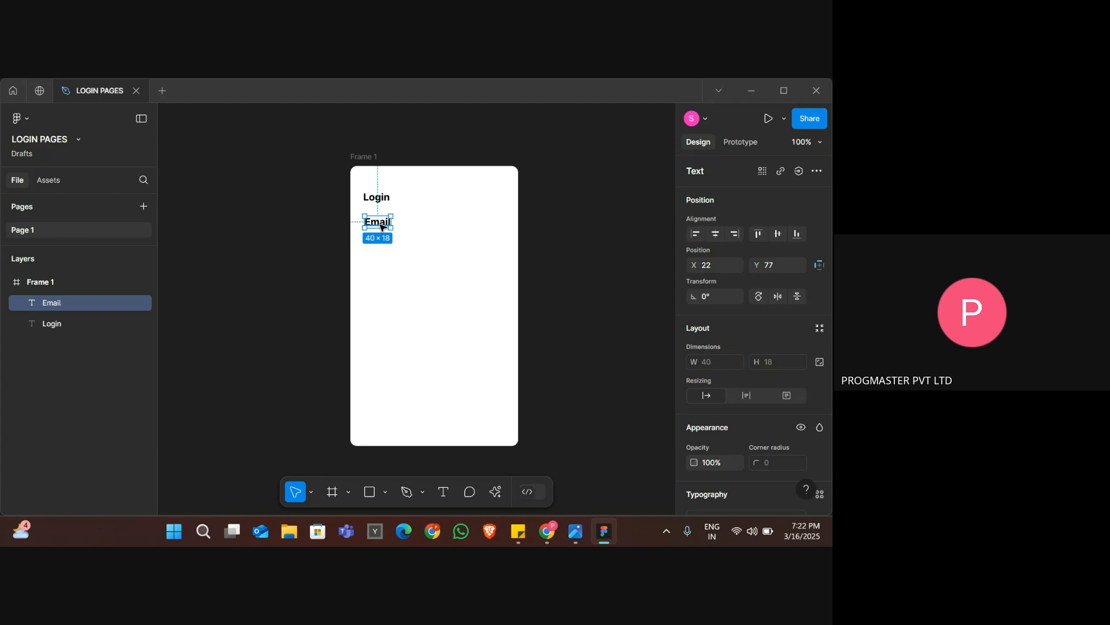
pyautogui.press('Right')
pyautogui.press('Left')
pyautogui.press('Left')
pyautogui.press('Left')
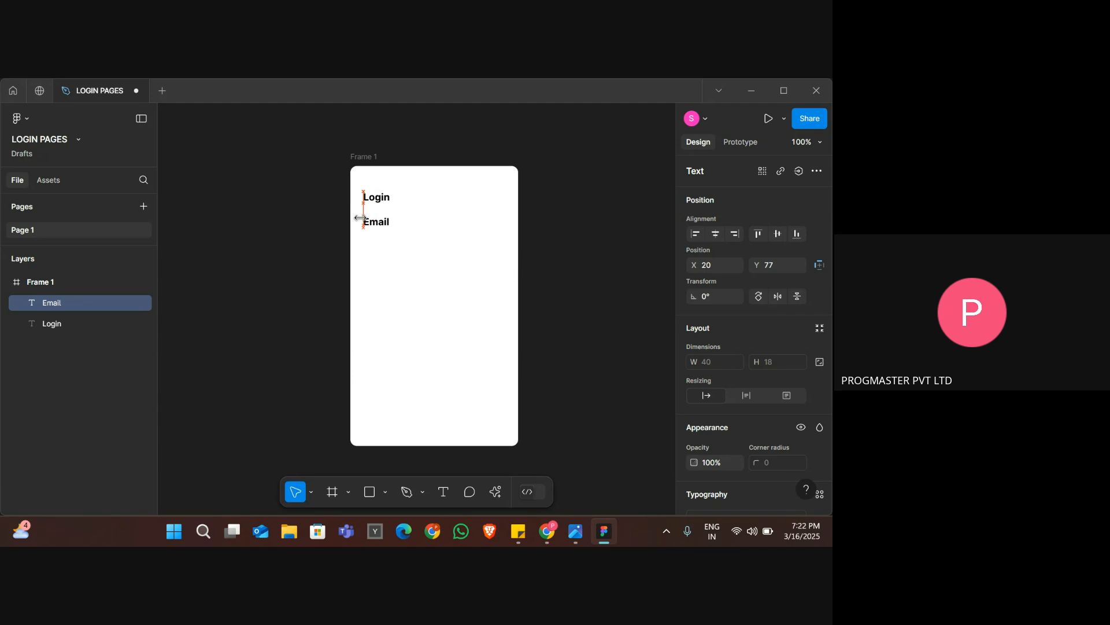
pyautogui.click(418, 234)
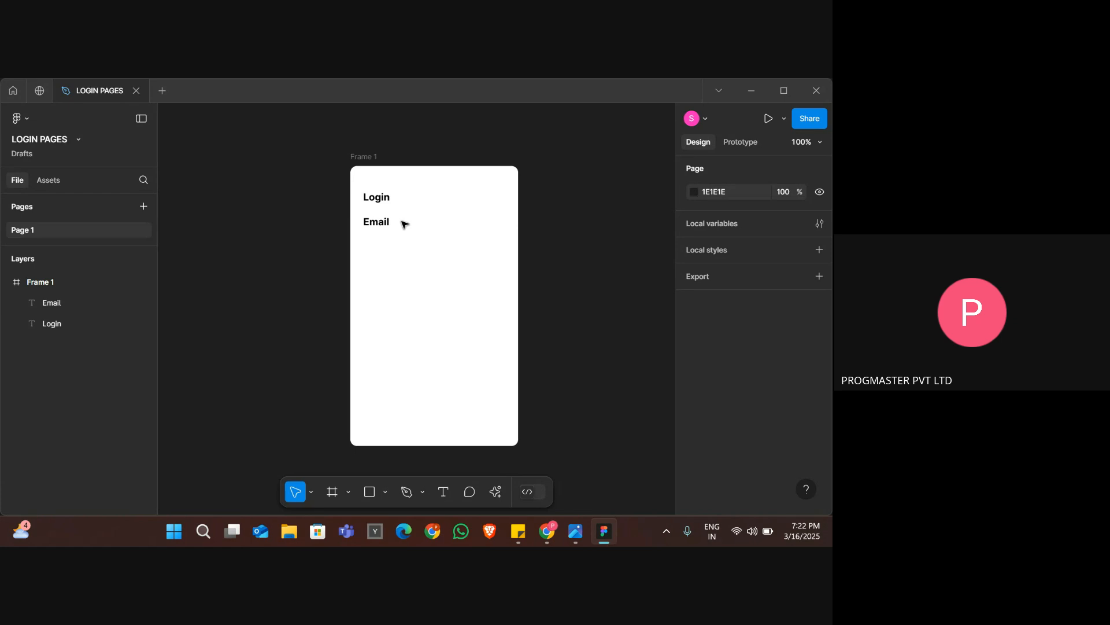
# Check the reference image and draw an input-box frame about 211 × 31 directly below the "Email" label.
pyautogui.hotkey('alt', 'Tab')
pyautogui.hotkey('alt', 'Tab')
pyautogui.hotkey('alt', 'Tab')
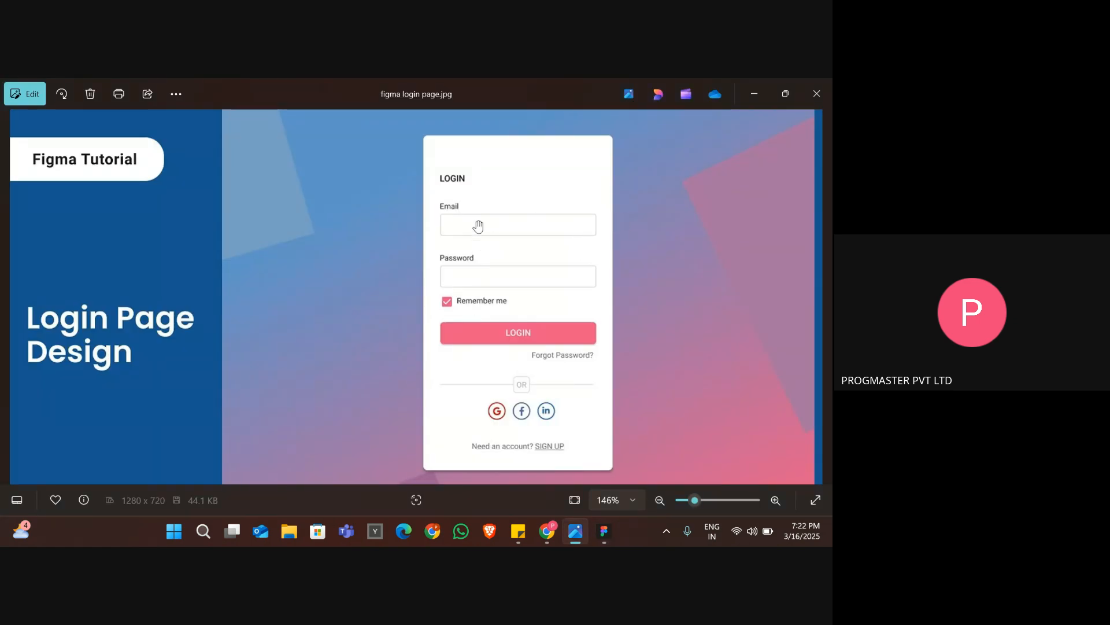
pyautogui.hotkey('alt', 'Tab')
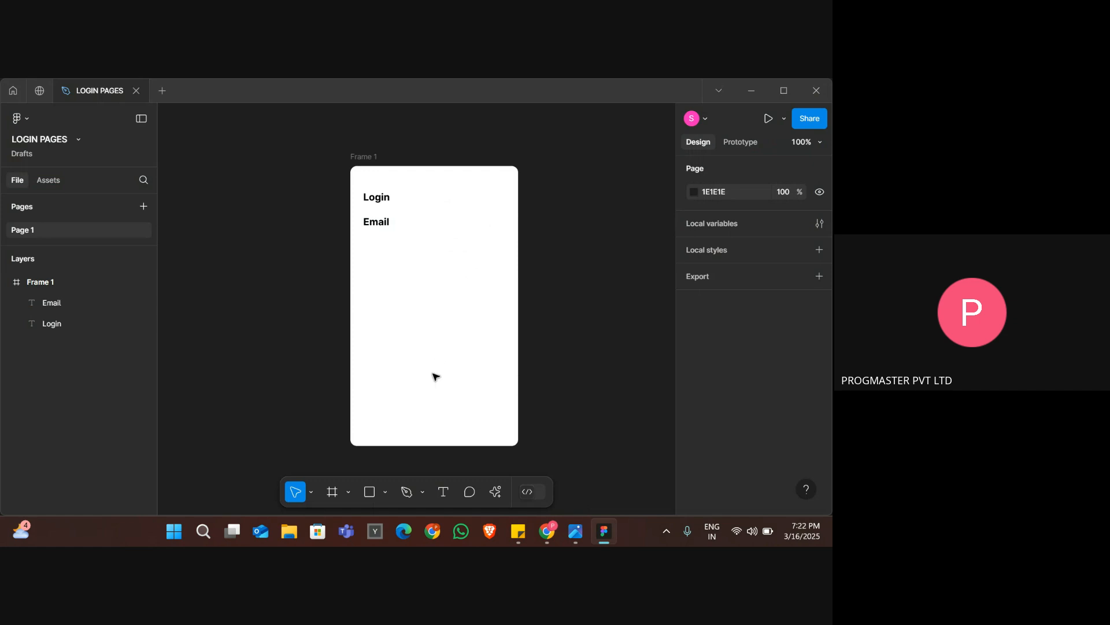
pyautogui.click(328, 494)
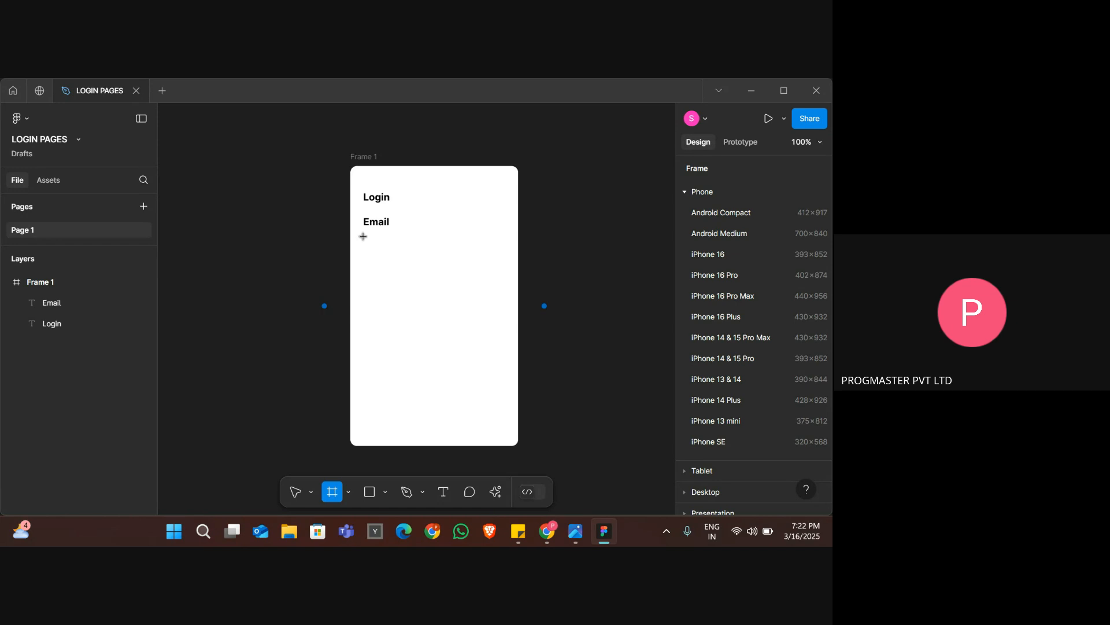
pyautogui.moveTo(363, 236); pyautogui.dragTo(501, 256)
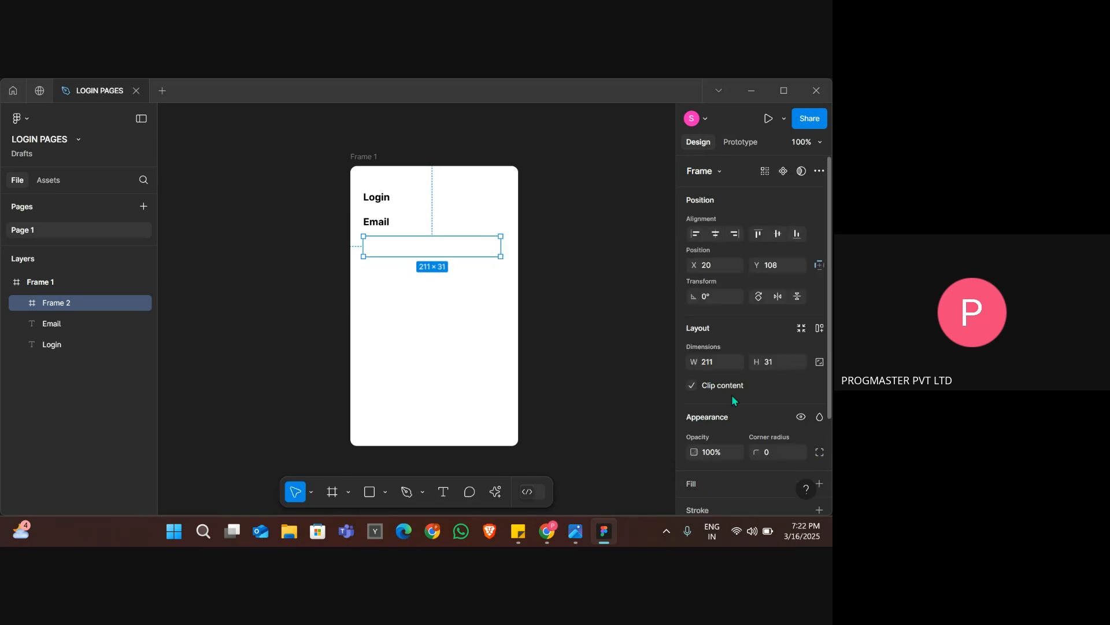
# Add a fill to the email input frame and change its colour to light pink F8E8E8.
pyautogui.scroll(-3, 732, 399)
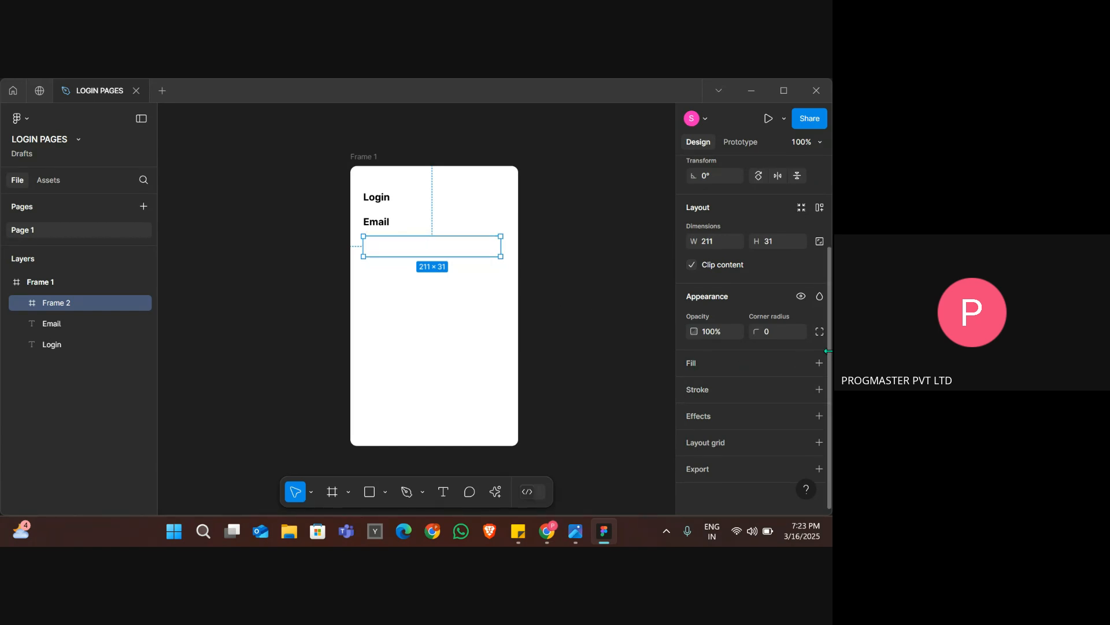
pyautogui.click(753, 359)
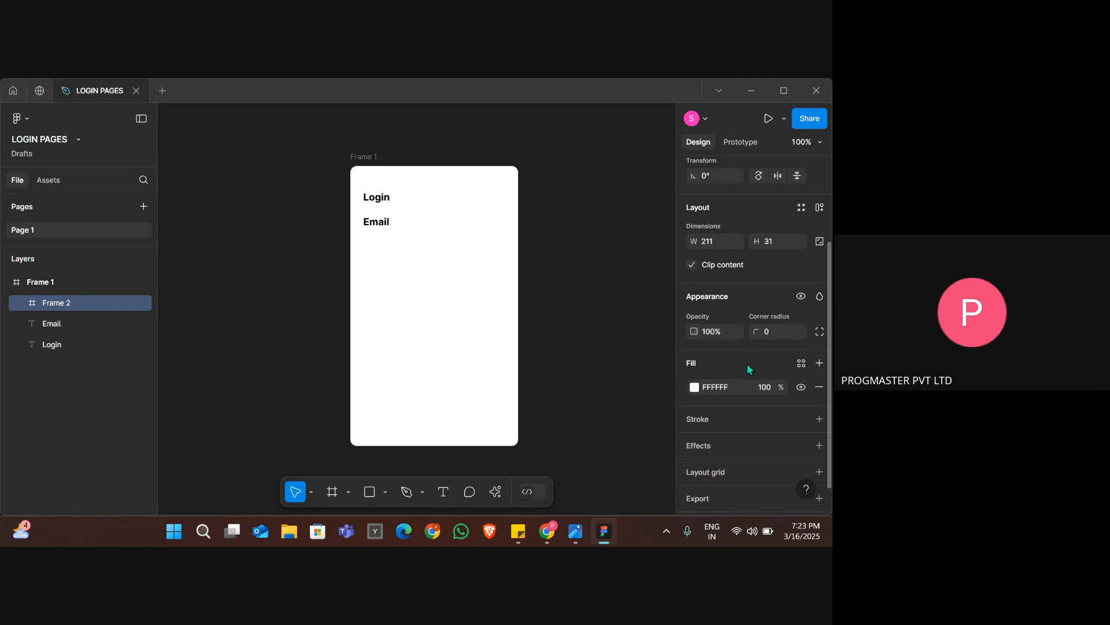
pyautogui.click(695, 387)
pyautogui.moveTo(664, 294); pyautogui.dragTo(532, 200)
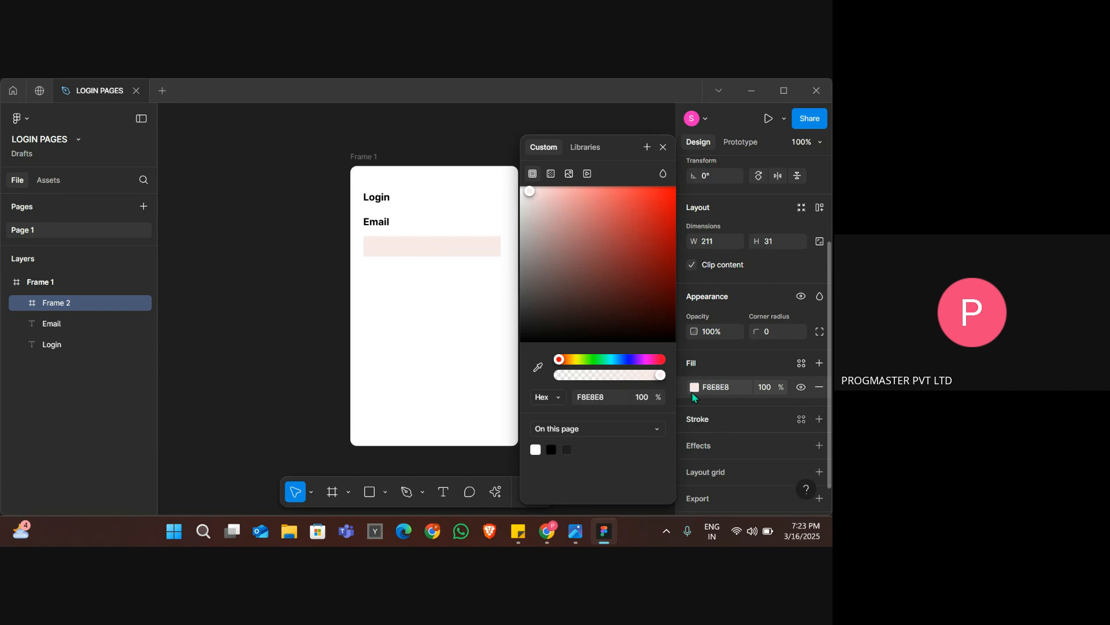
pyautogui.click(301, 206)
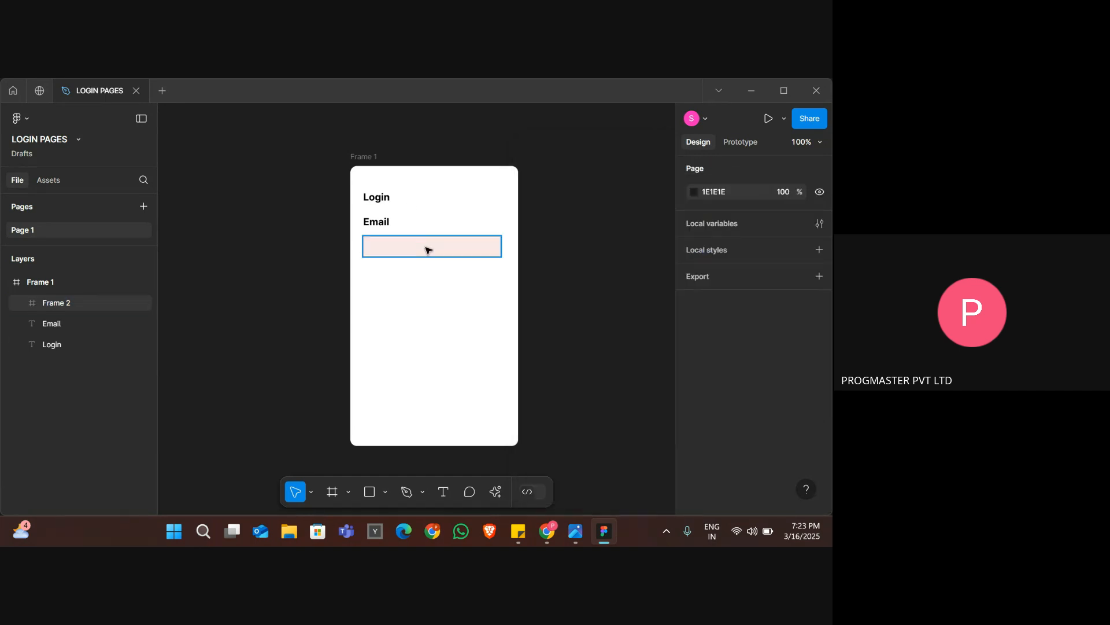
# Compare with the reference image and add a black inside stroke of weight 1 to the email input frame.
pyautogui.hotkey('alt', 'Tab')
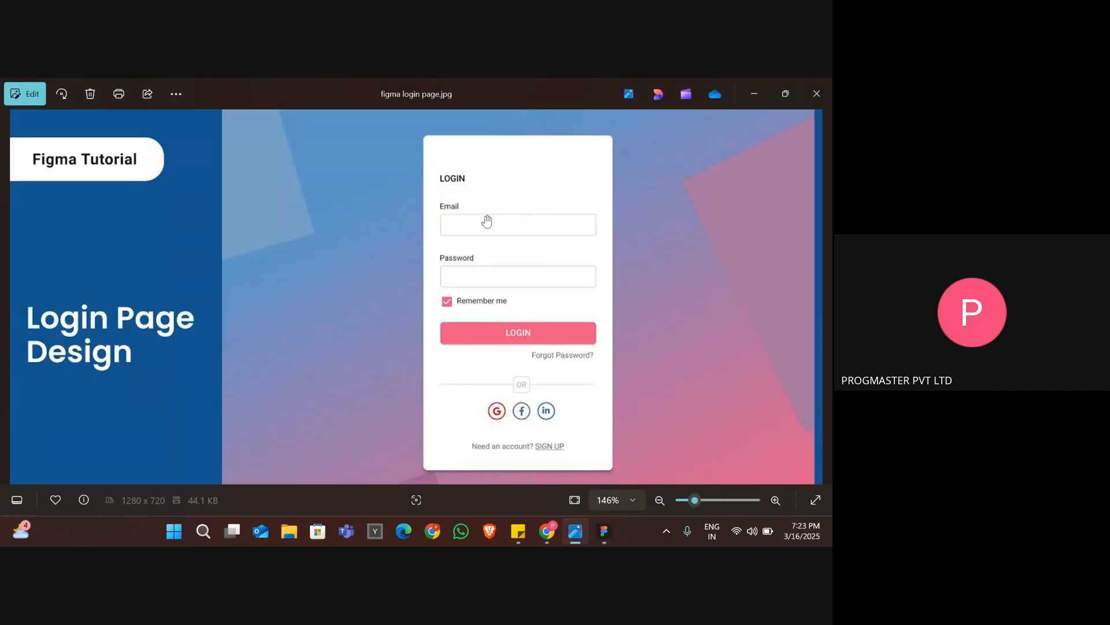
pyautogui.hotkey('alt', 'Tab')
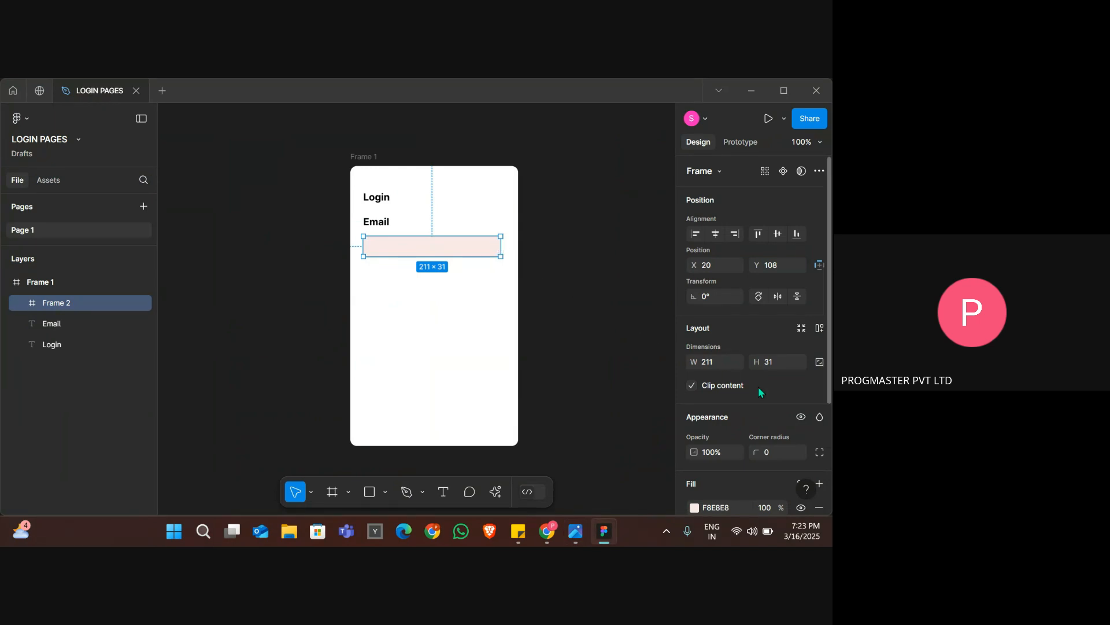
pyautogui.scroll(-1, 758, 388)
pyautogui.scroll(-4, 758, 386)
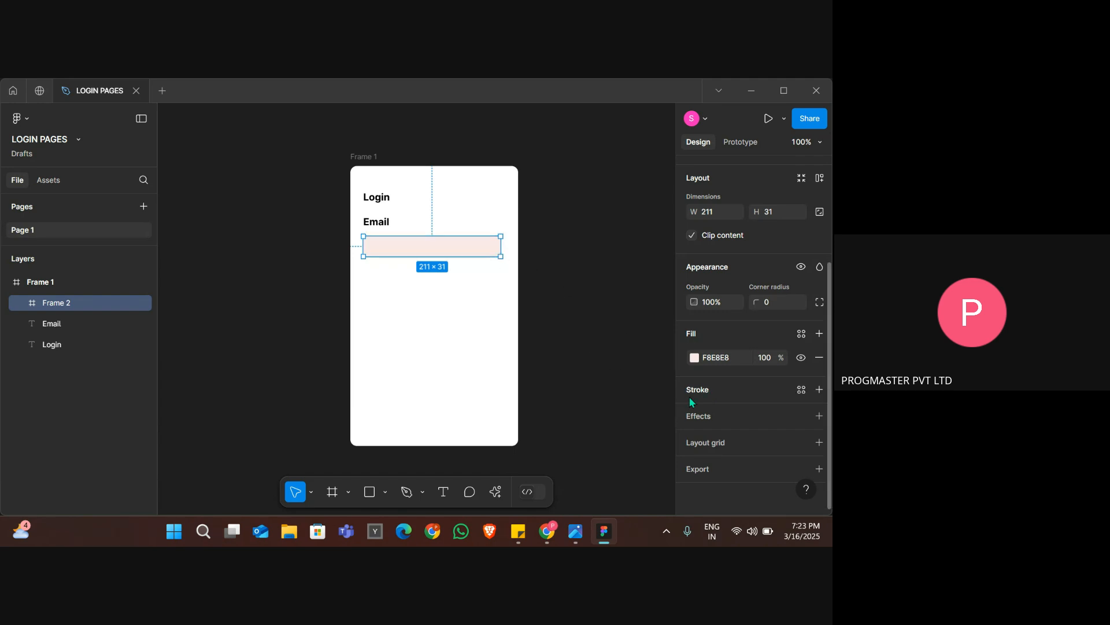
pyautogui.click(689, 396)
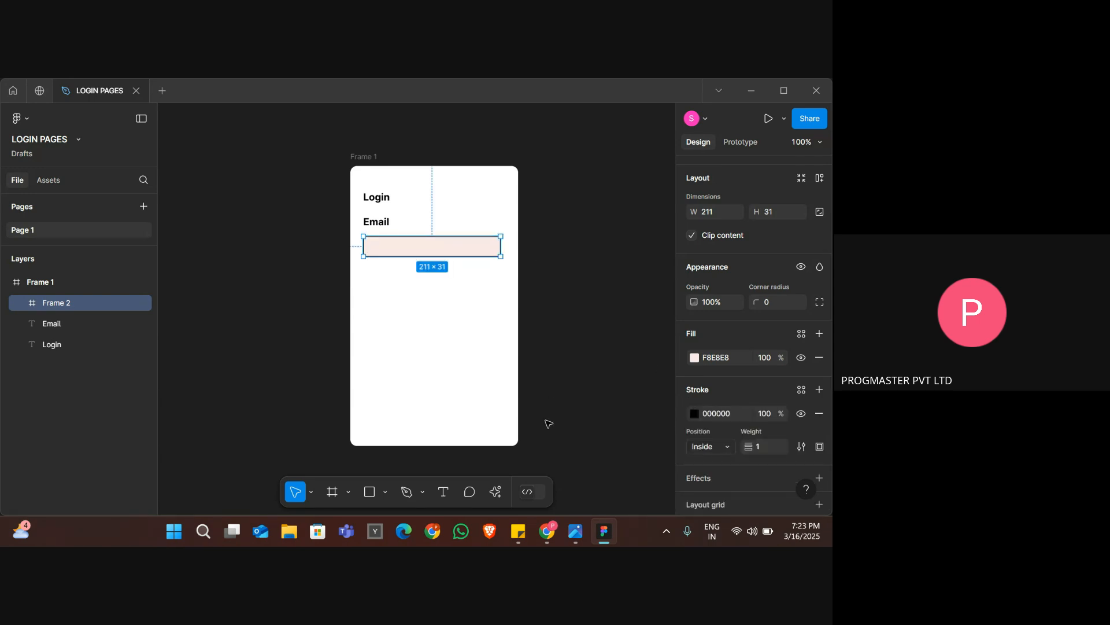
# Try a stroke weight of 5 on the email input frame and deselect it.
pyautogui.scroll(-1, 737, 454)
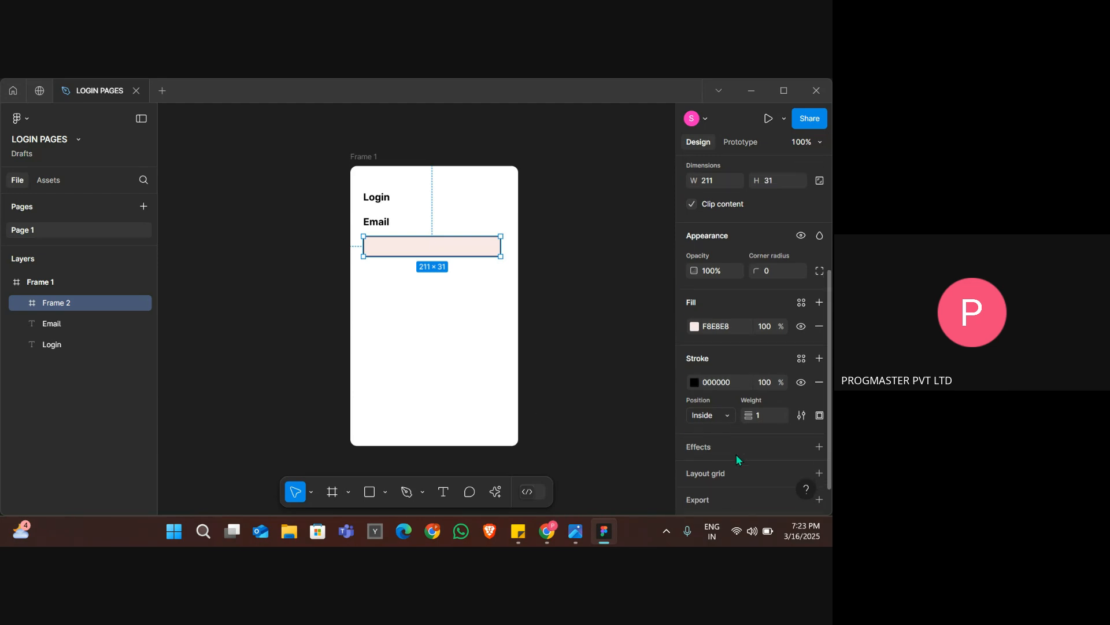
pyautogui.scroll(-1, 737, 453)
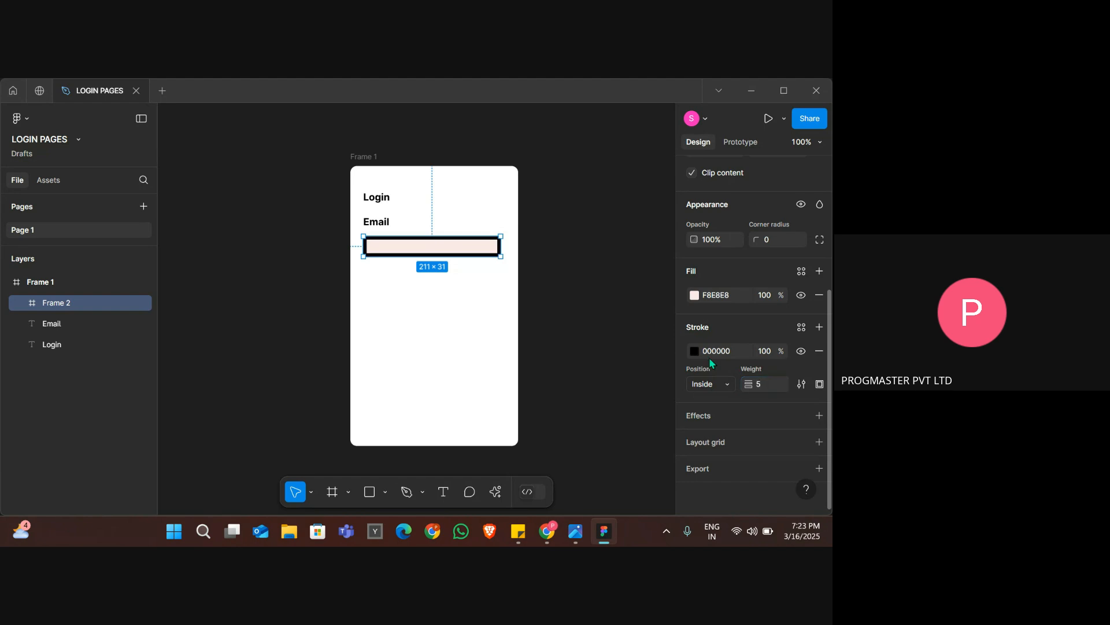
pyautogui.click(494, 318)
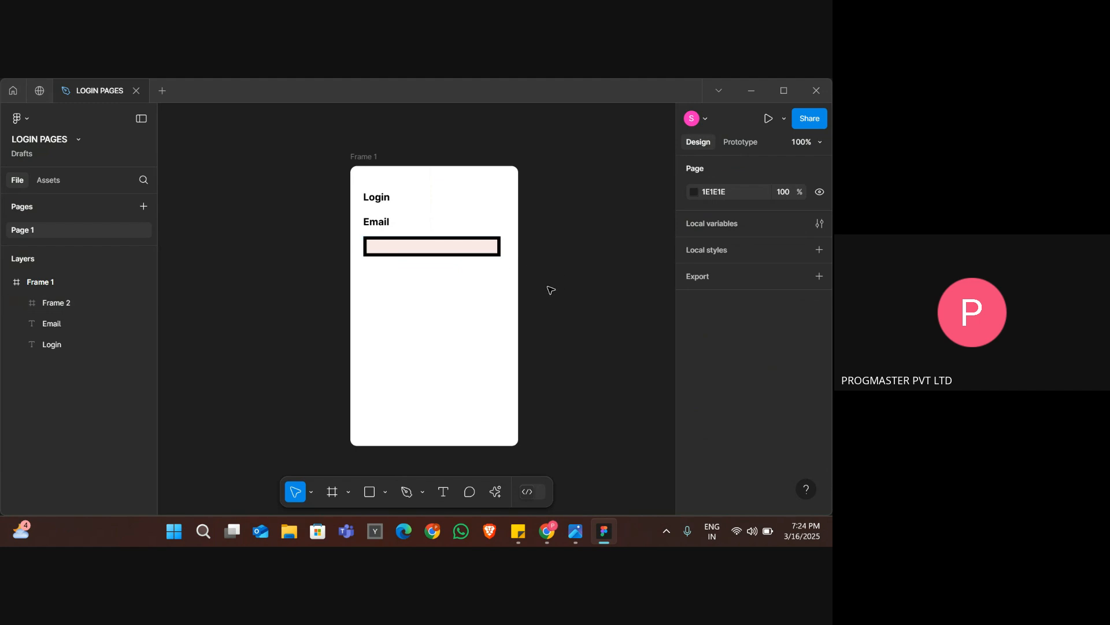
# Set the email input frame's stroke weight to 1 and change the stroke colour to light pink E8CACA.
pyautogui.click(497, 252)
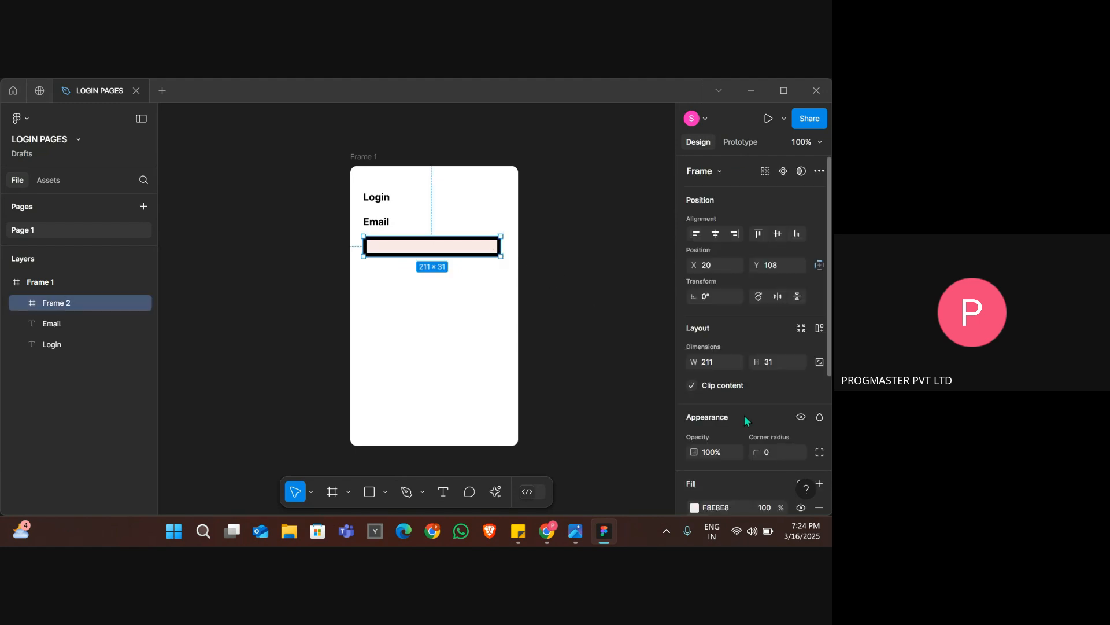
pyautogui.scroll(-5, 753, 434)
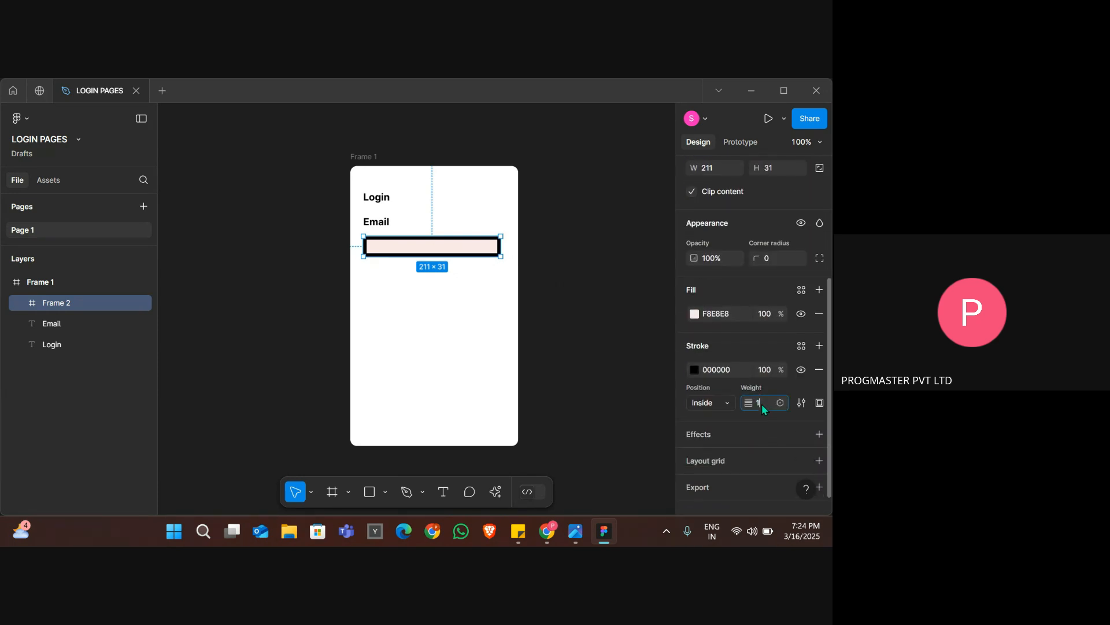
pyautogui.click(695, 371)
pyautogui.moveTo(565, 267); pyautogui.dragTo(541, 207)
# Check the input box in the reference image and set the email input frame's corner radius to 5.
pyautogui.hotkey('alt', 'Tab')
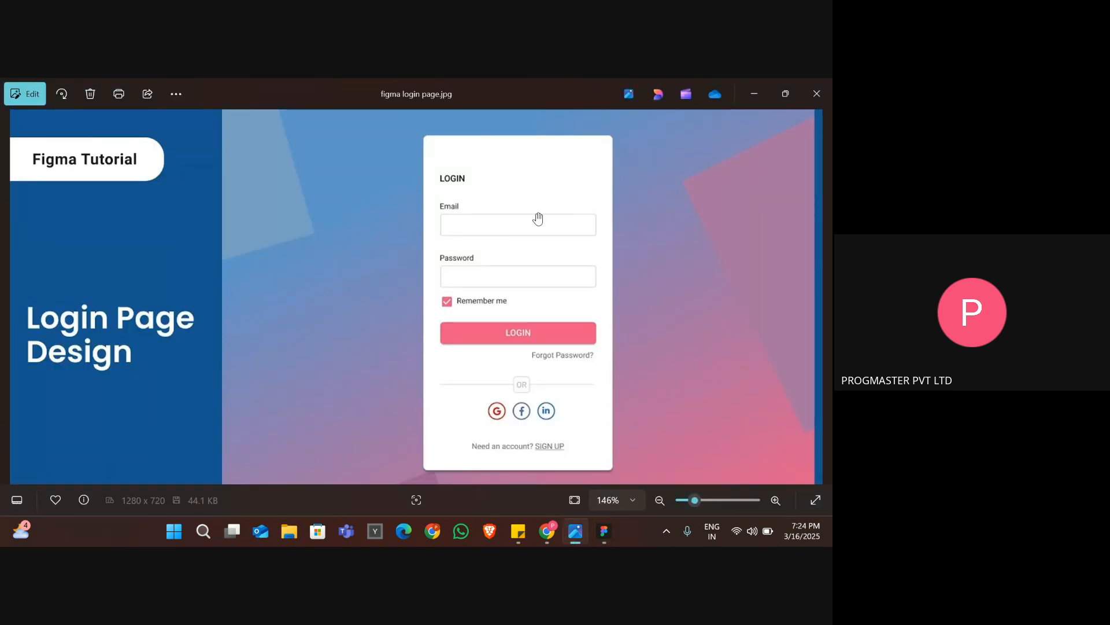
pyautogui.hotkey('alt', 'Tab')
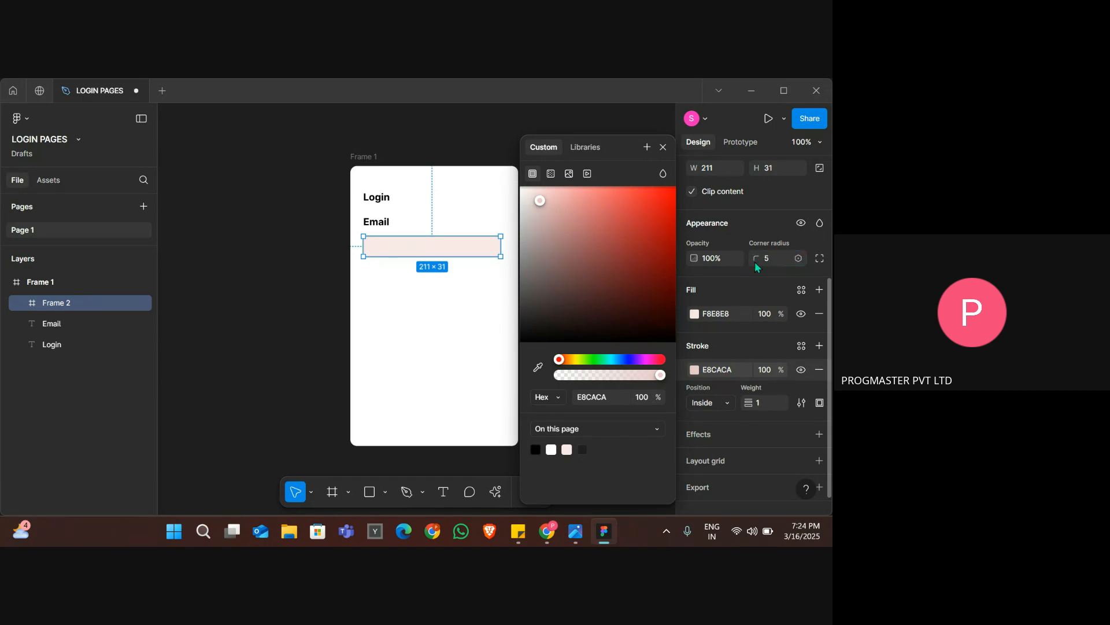
pyautogui.click(330, 306)
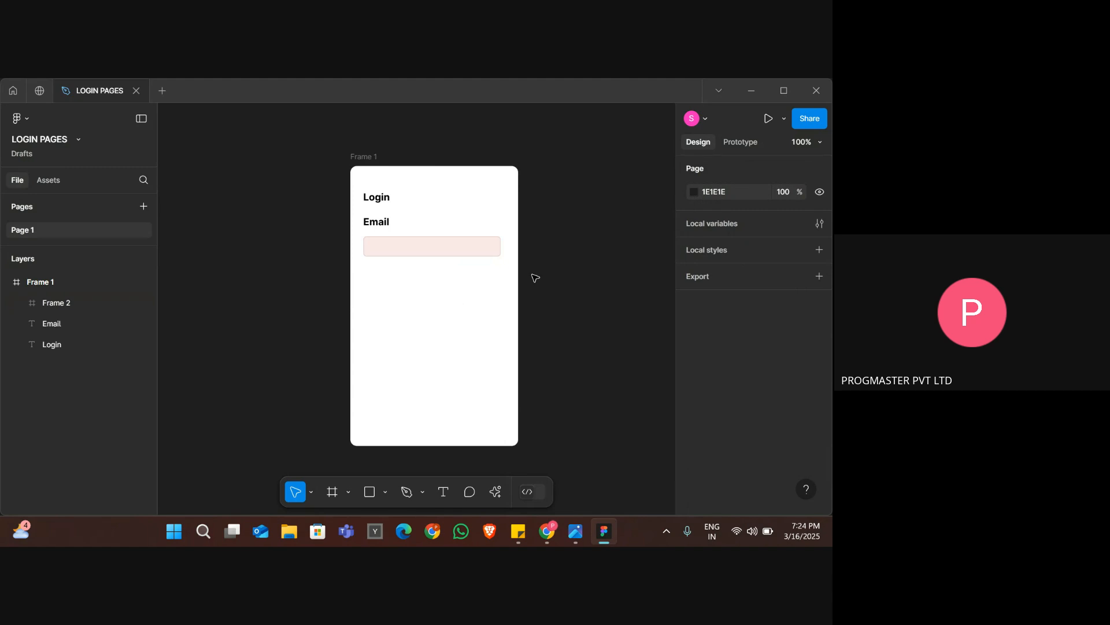
# Change the email input frame's fill colour to white FFFFFF and deselect it.
pyautogui.click(454, 255)
pyautogui.scroll(-2, 749, 393)
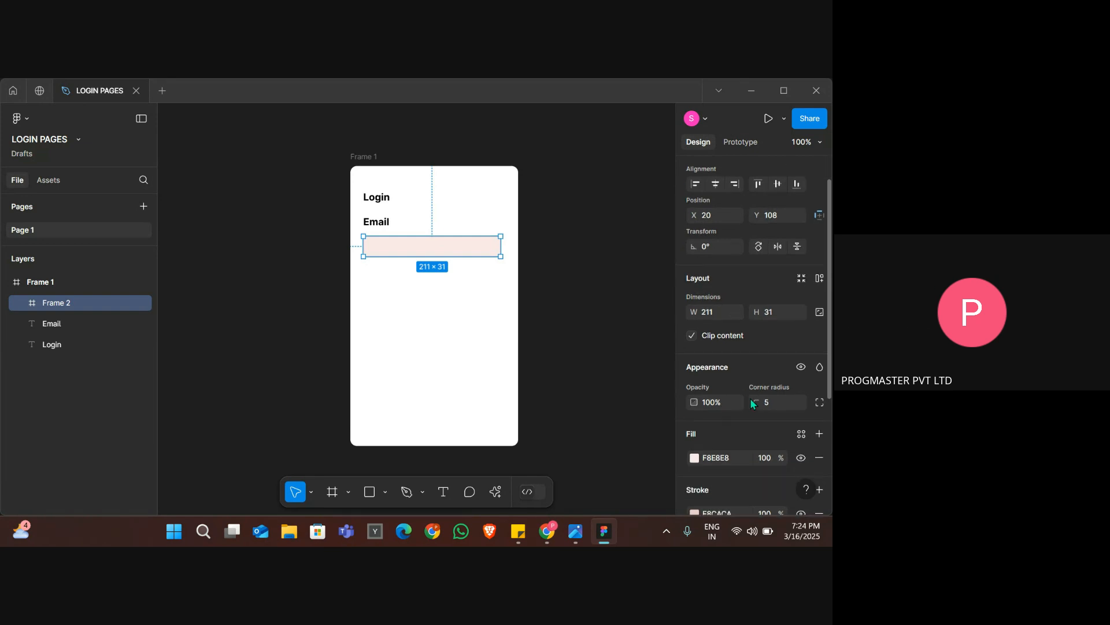
pyautogui.click(696, 437)
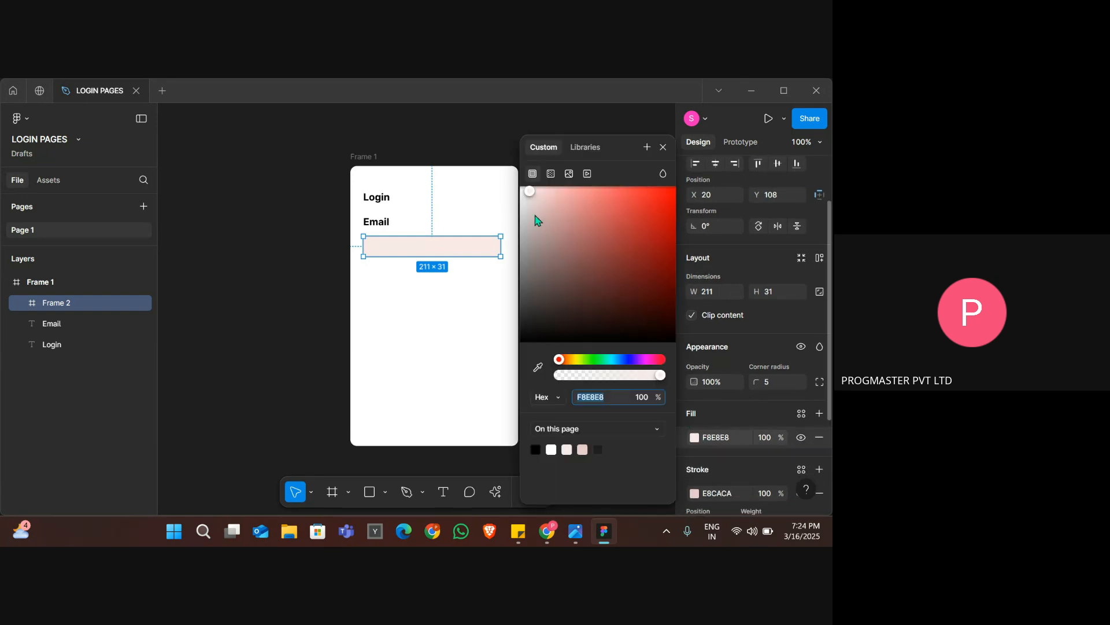
pyautogui.moveTo(534, 209); pyautogui.dragTo(521, 191)
pyautogui.click(311, 255)
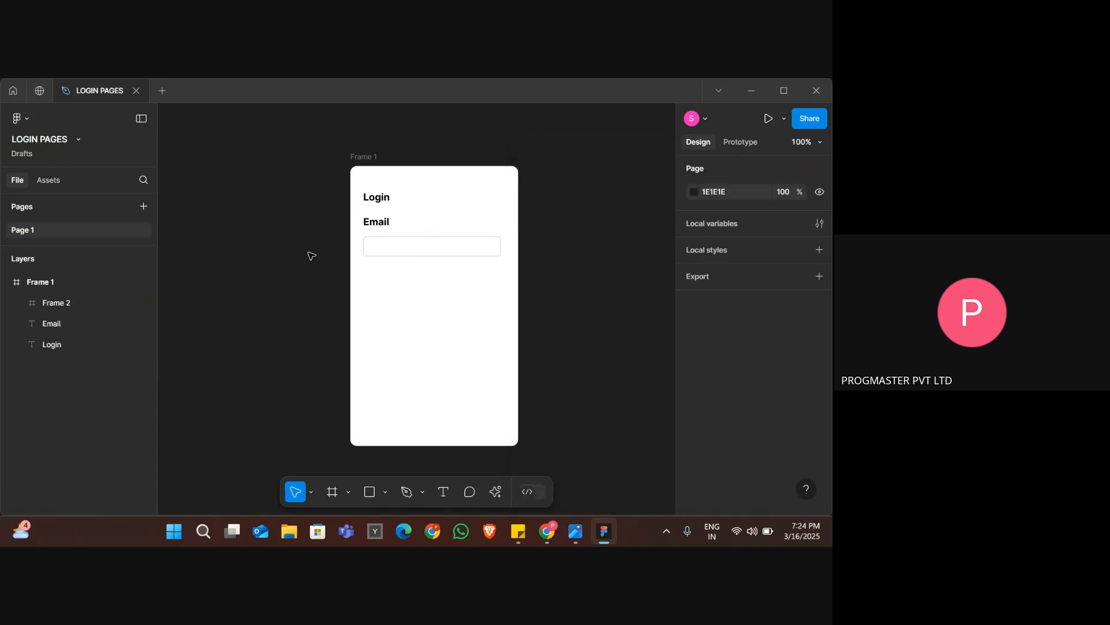
# Compare the "Email" label with the reference image and change its font weight to Extra Light.
pyautogui.click(376, 226)
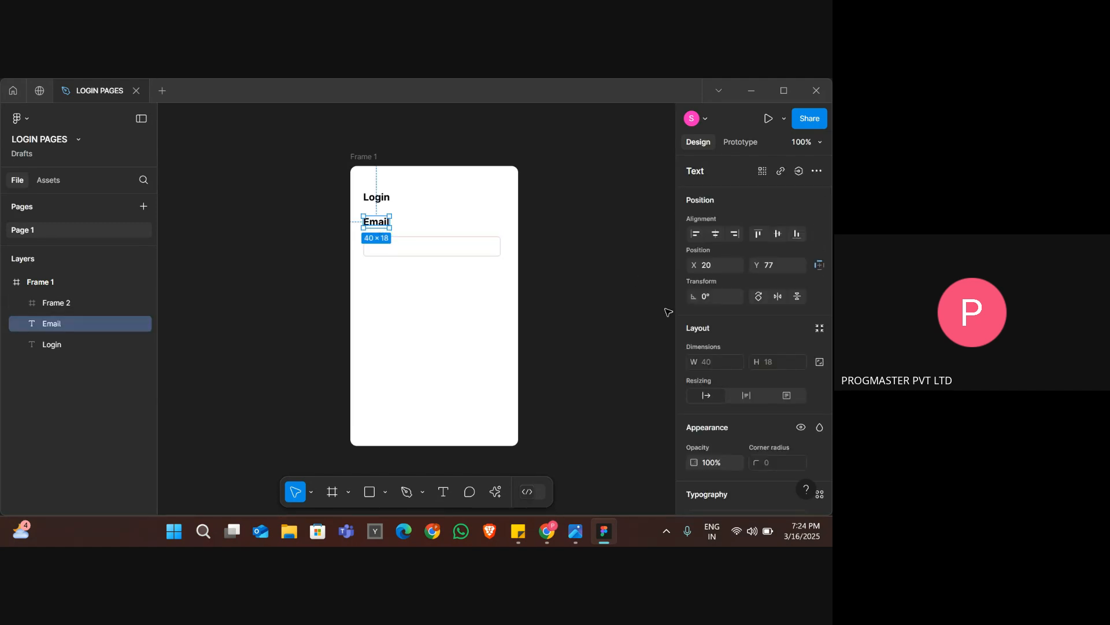
pyautogui.hotkey('alt', 'Tab')
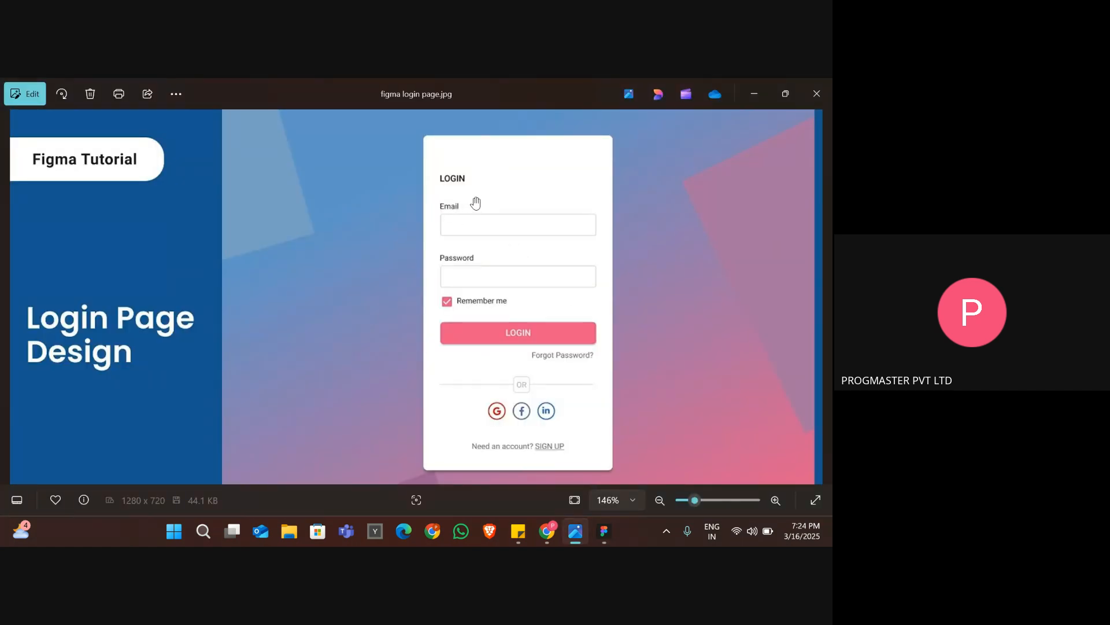
pyautogui.hotkey('alt', 'Tab')
pyautogui.scroll(-2, 731, 396)
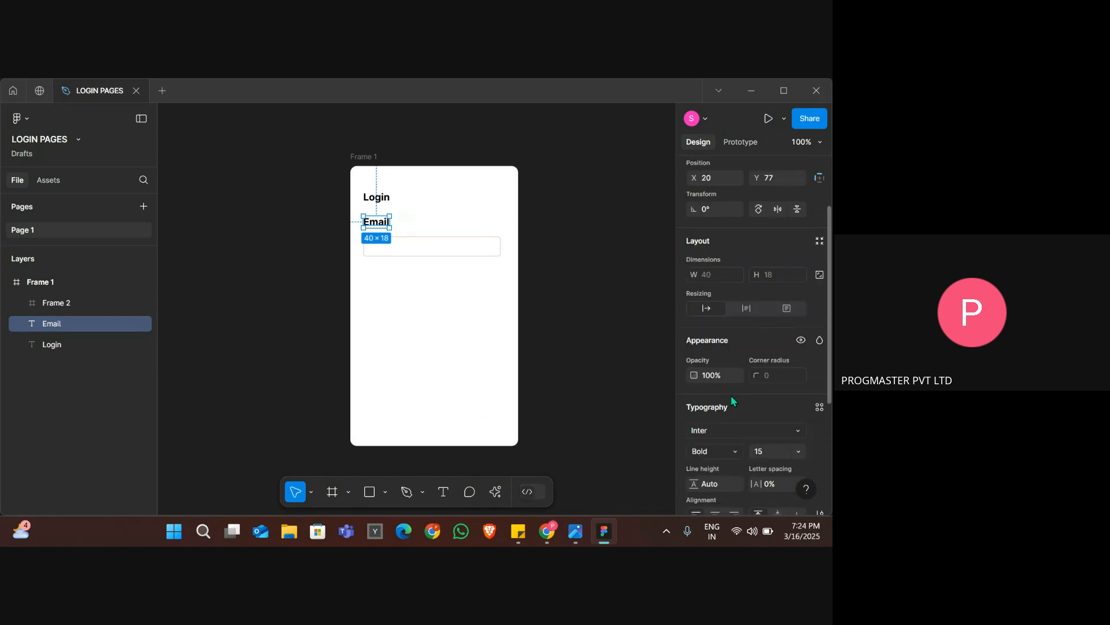
pyautogui.scroll(-3, 726, 393)
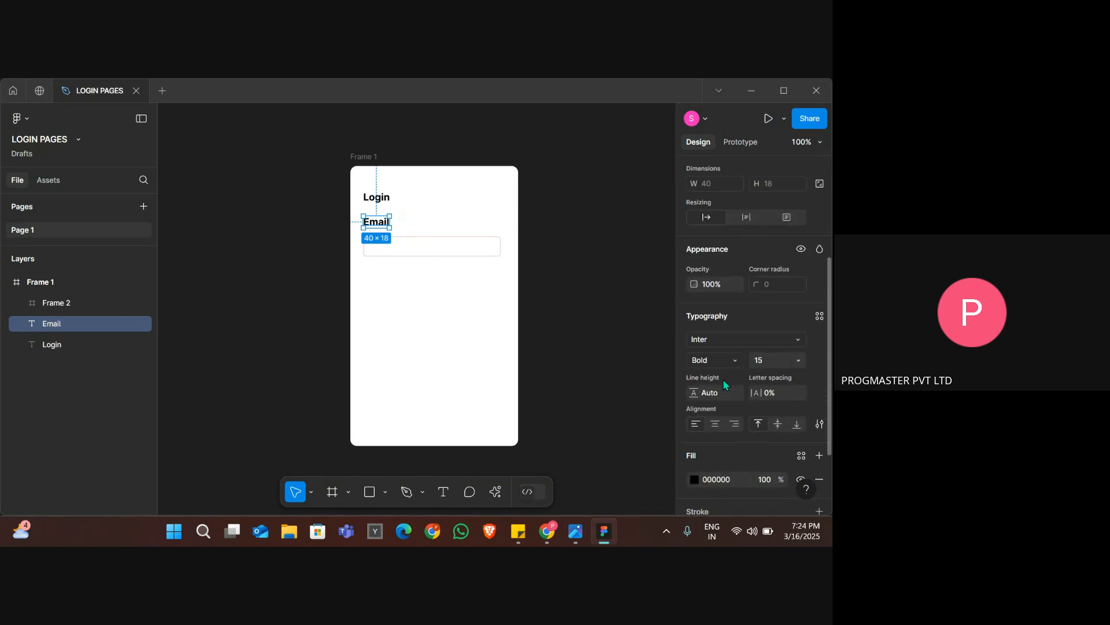
pyautogui.click(717, 362)
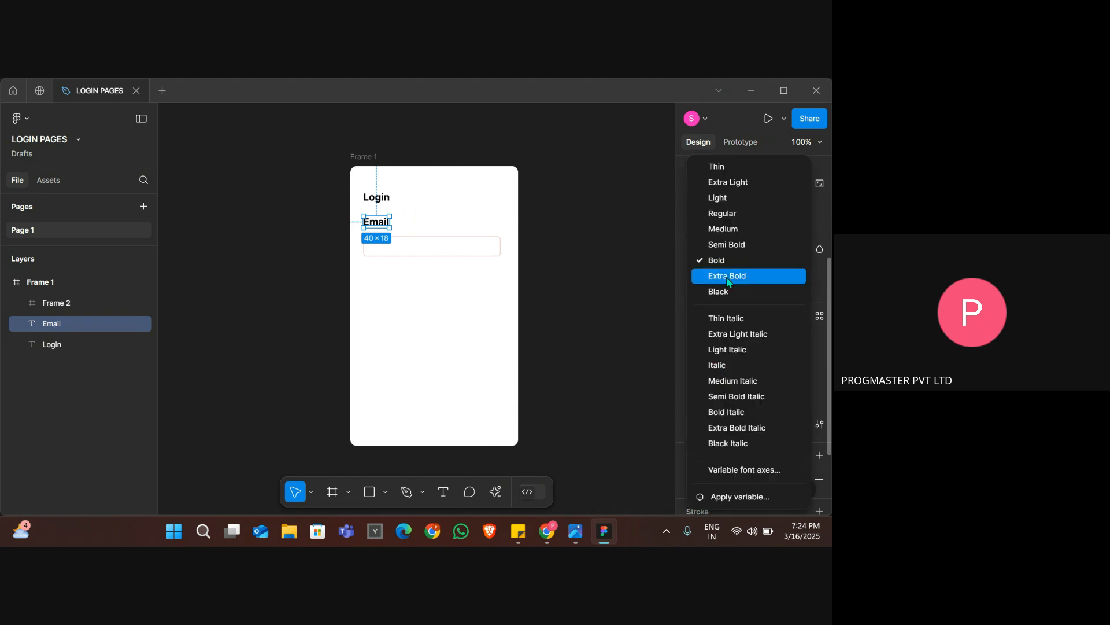
pyautogui.click(716, 183)
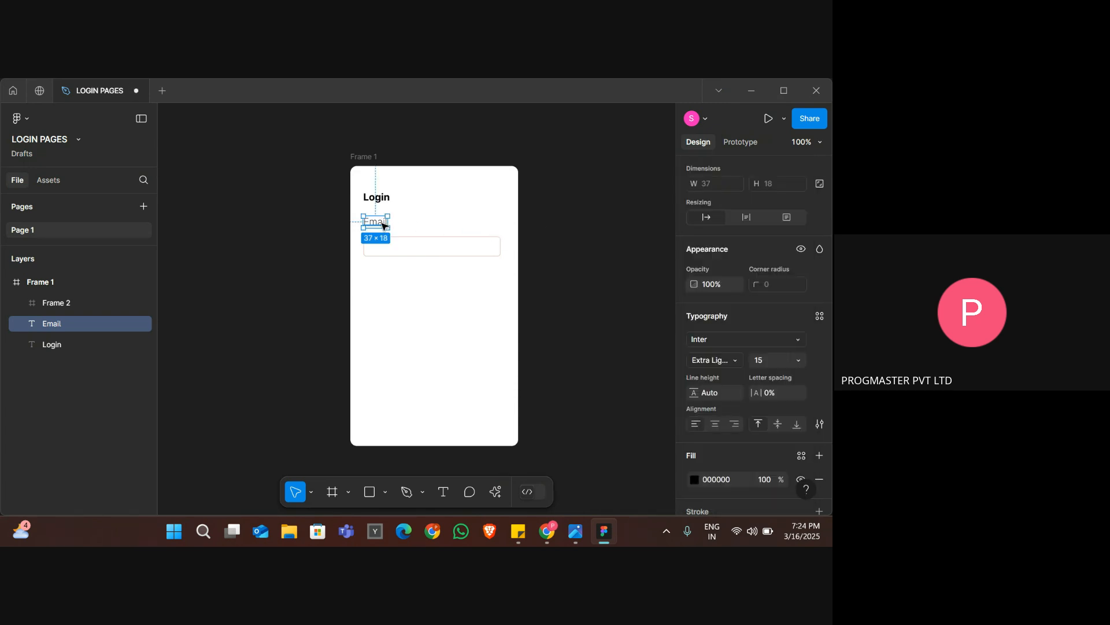
# Nudge the "Email" label down to Y 84, closer to its input box, and compare with the reference image.
pyautogui.press('Down')
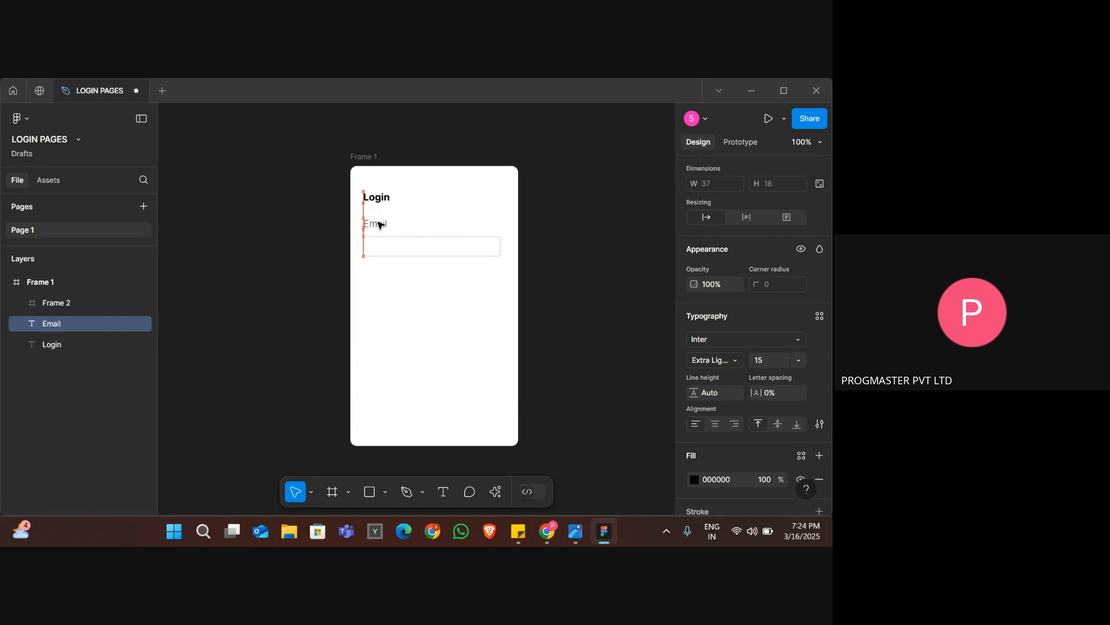
pyautogui.click(558, 282)
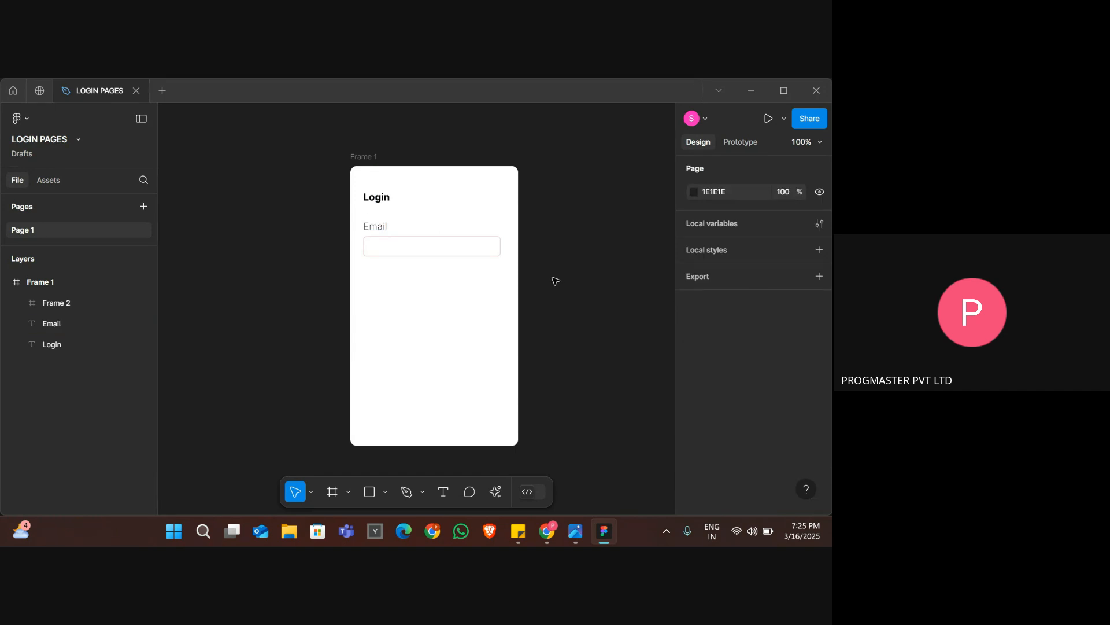
pyautogui.hotkey('alt', 'Tab')
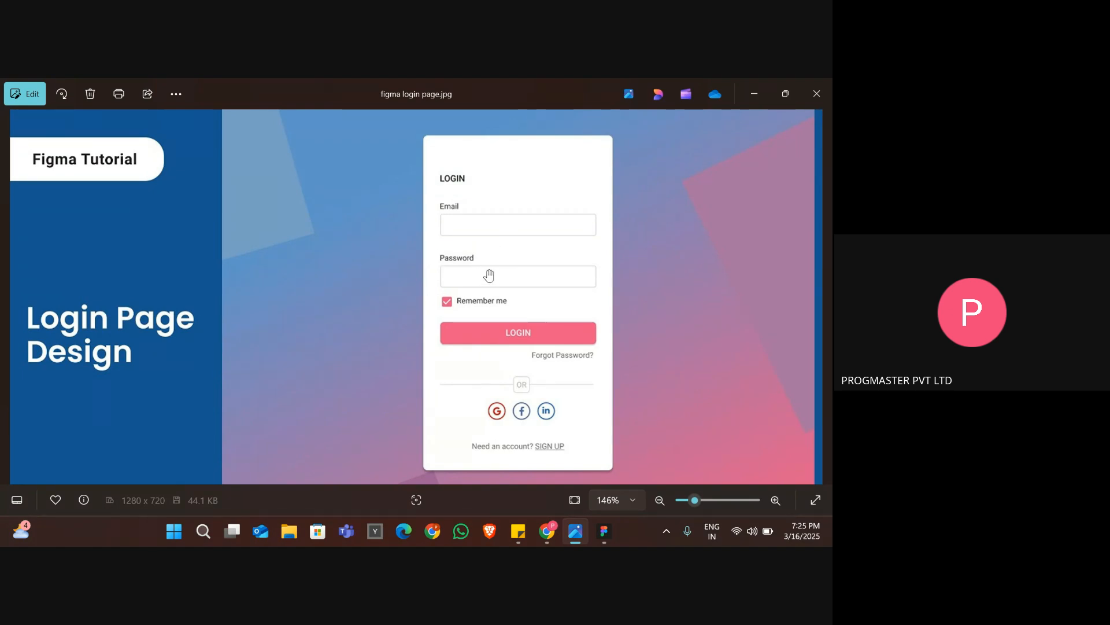
pyautogui.hotkey('alt', 'Tab')
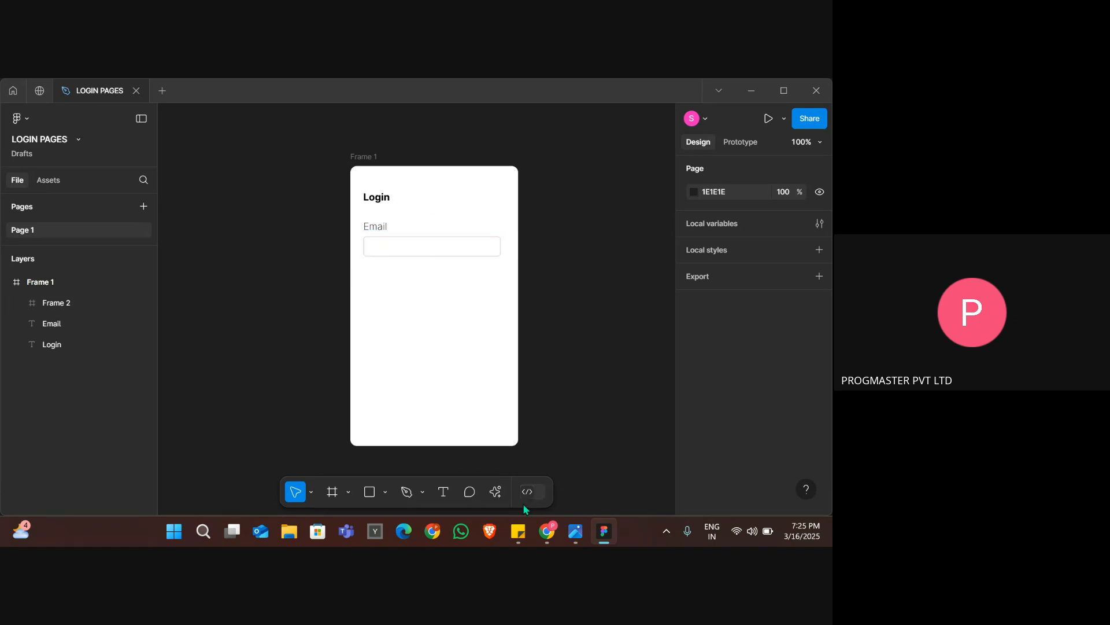
pyautogui.click(377, 229)
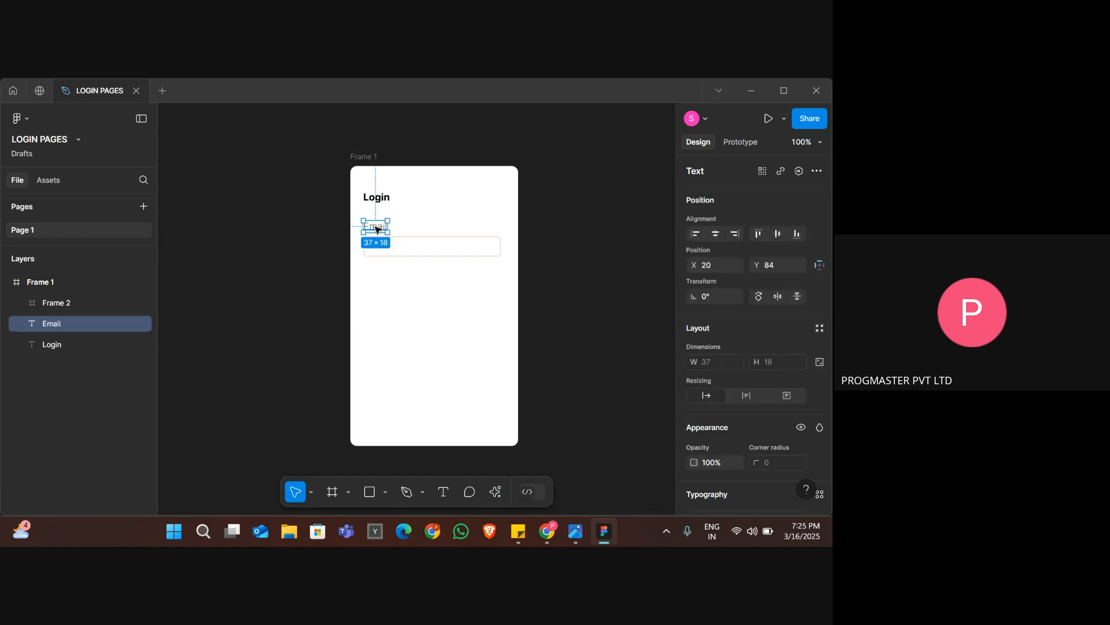
pyautogui.click(423, 247)
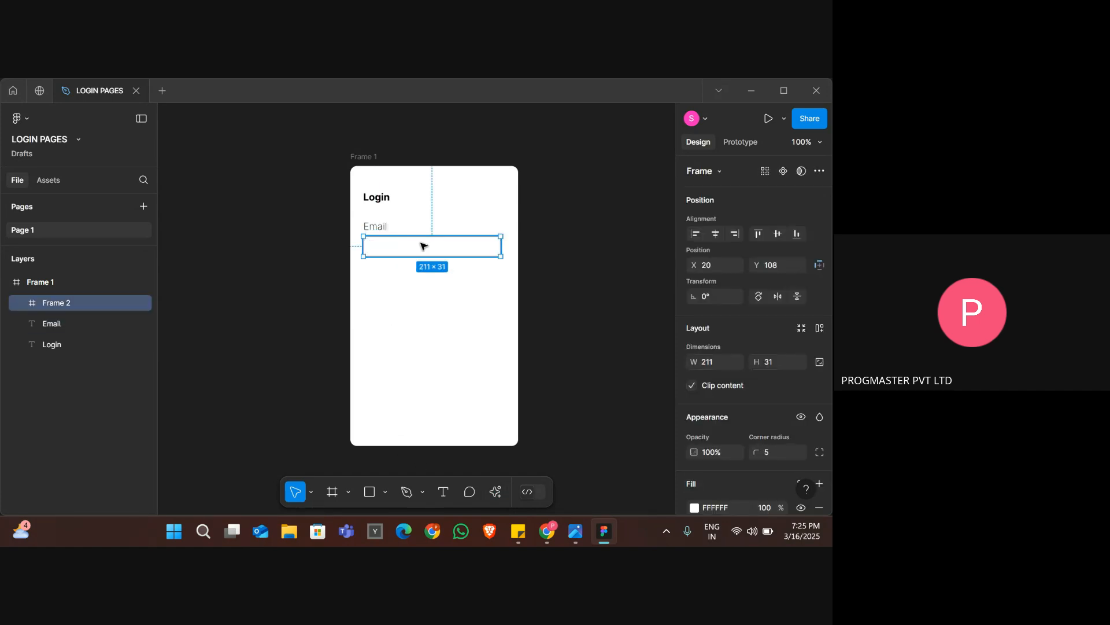
pyautogui.click(542, 296)
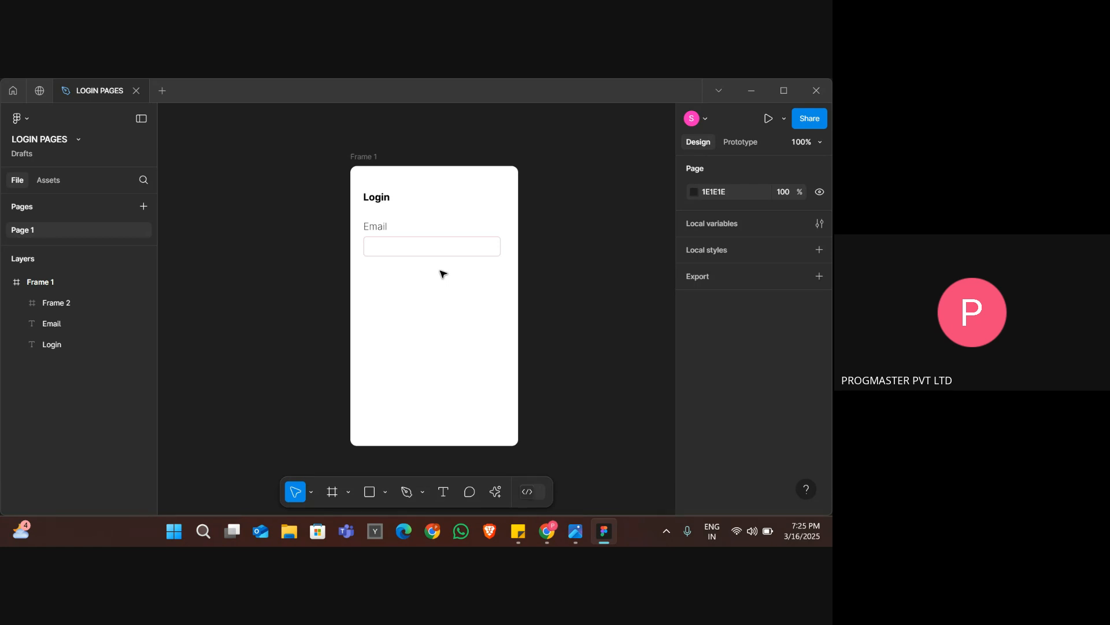
pyautogui.click(375, 229)
pyautogui.click(413, 250)
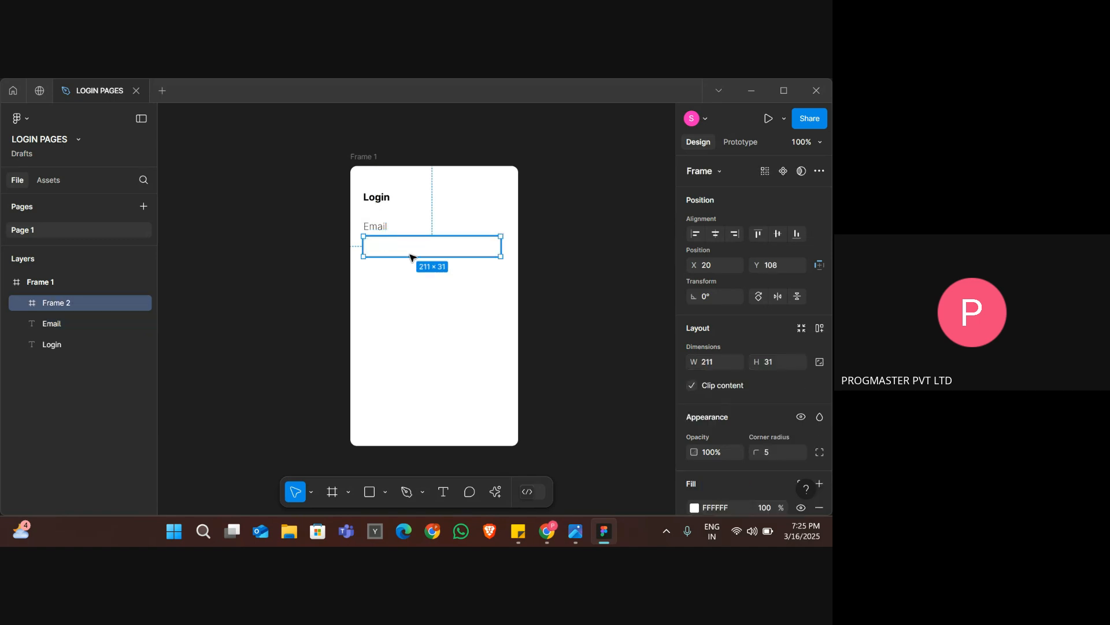
# Group the "Email" label with its input box and move the group down to Y 90.
pyautogui.click(397, 280)
pyautogui.moveTo(396, 276); pyautogui.dragTo(379, 222)
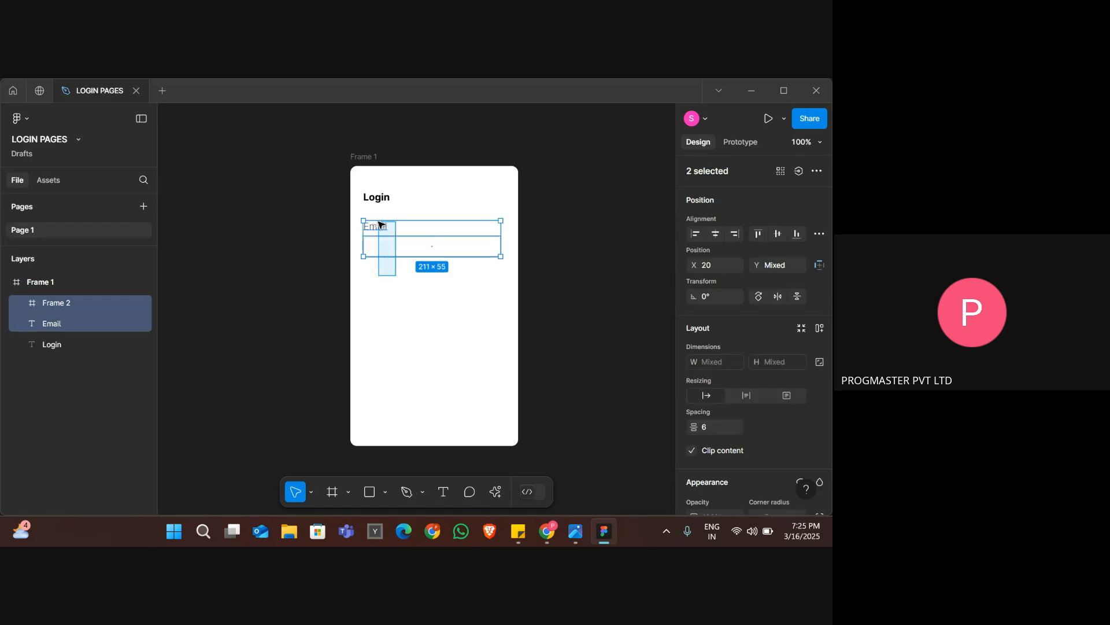
pyautogui.click(408, 280)
pyautogui.moveTo(405, 273); pyautogui.dragTo(375, 230)
pyautogui.rightClick(375, 231)
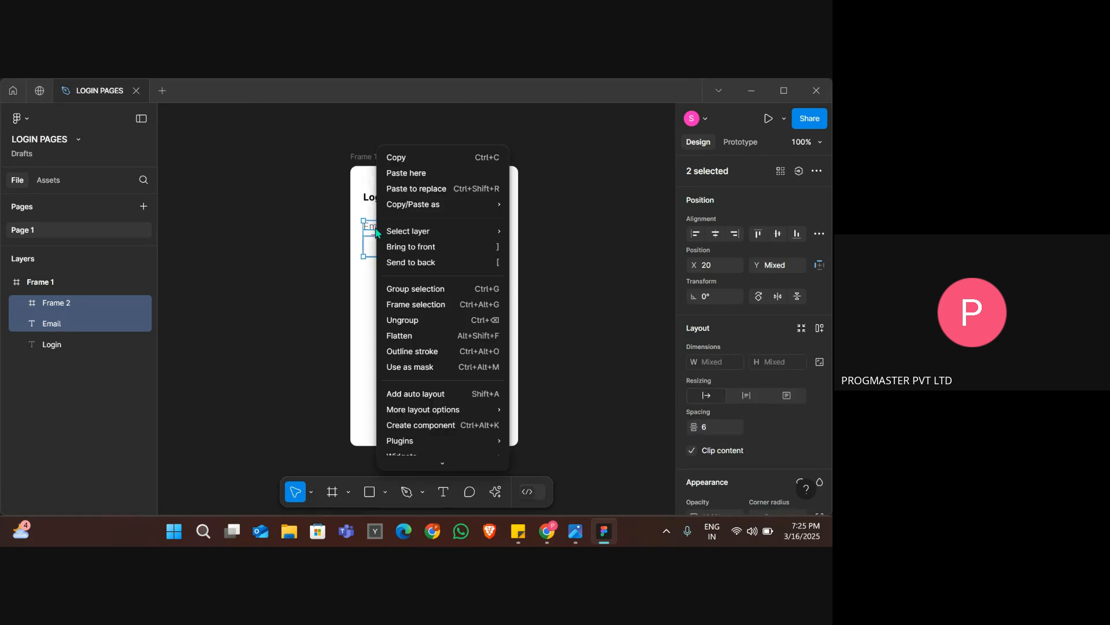
pyautogui.click(440, 289)
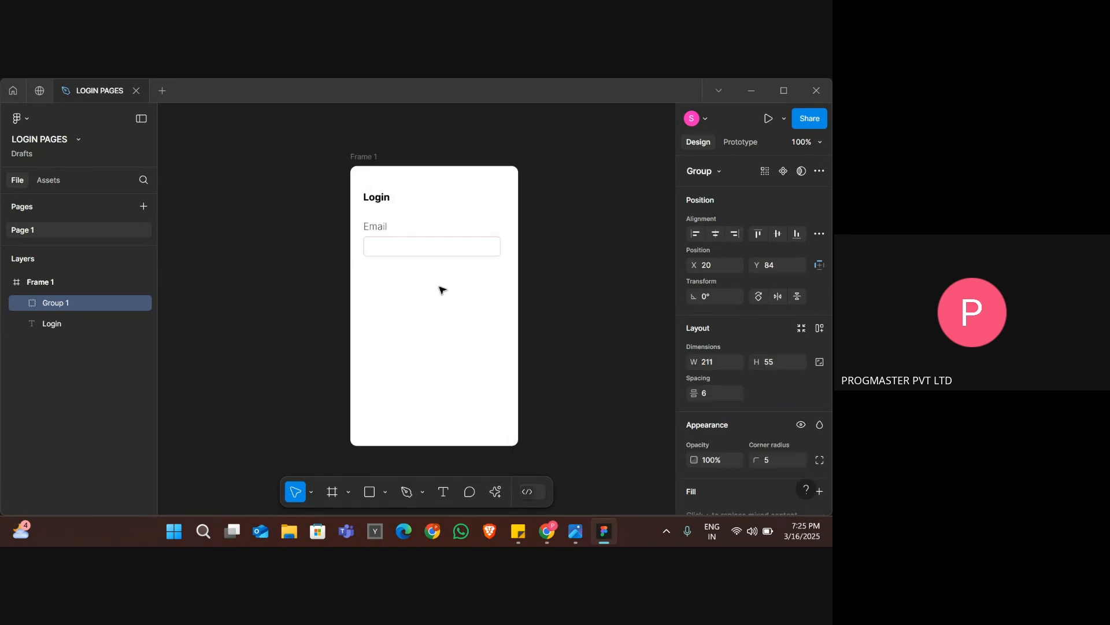
pyautogui.moveTo(415, 250)
pyautogui.mouseDown()
pyautogui.moveTo(415, 285)
pyautogui.moveTo(414, 250)
pyautogui.mouseUp()
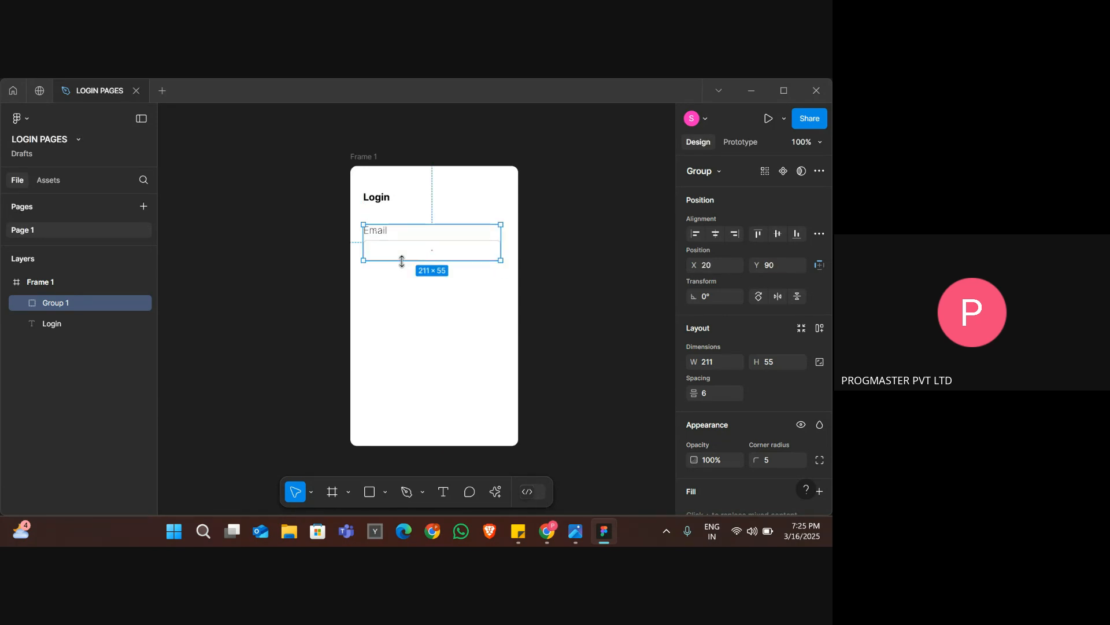
pyautogui.click(552, 330)
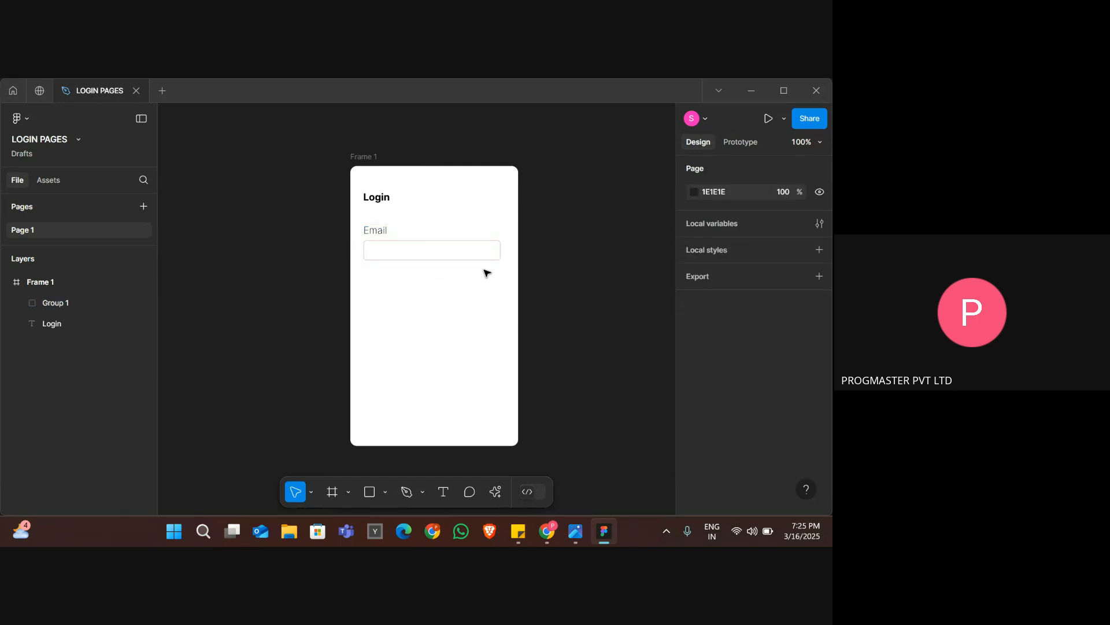
# Try to copy the Email group and paste it below the original, and delete the pasted copy.
pyautogui.click(445, 250)
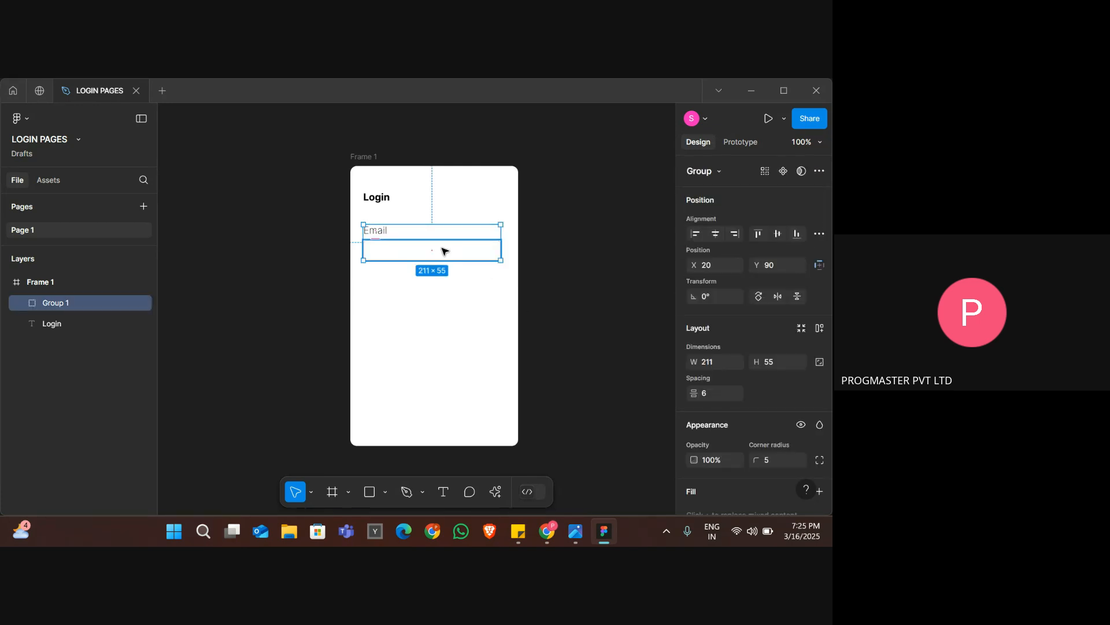
pyautogui.rightClick(444, 251)
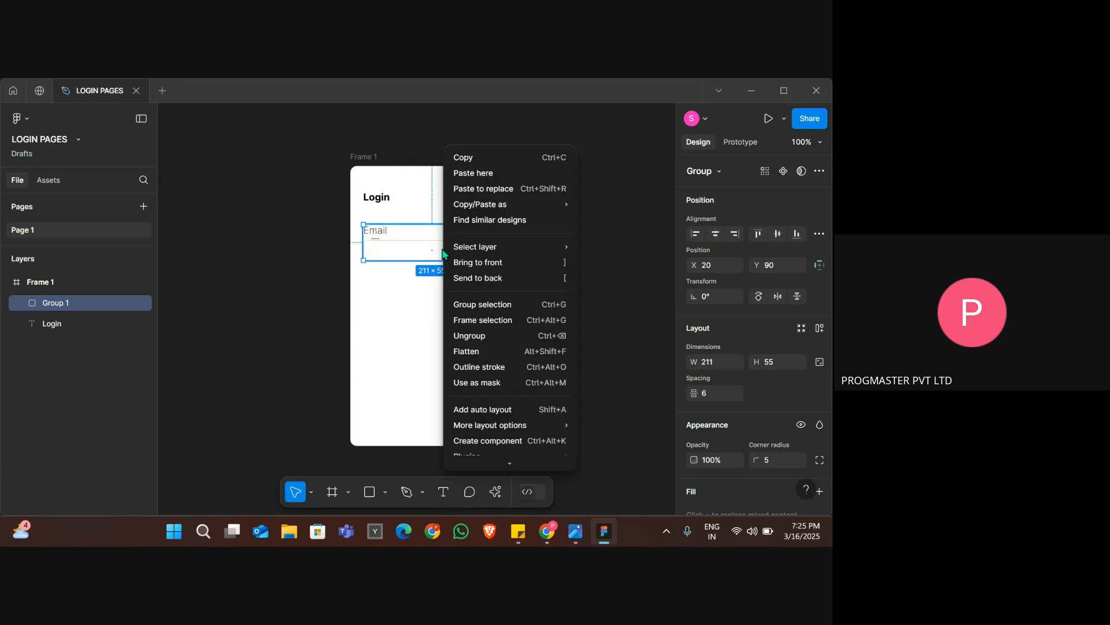
pyautogui.moveTo(475, 206)
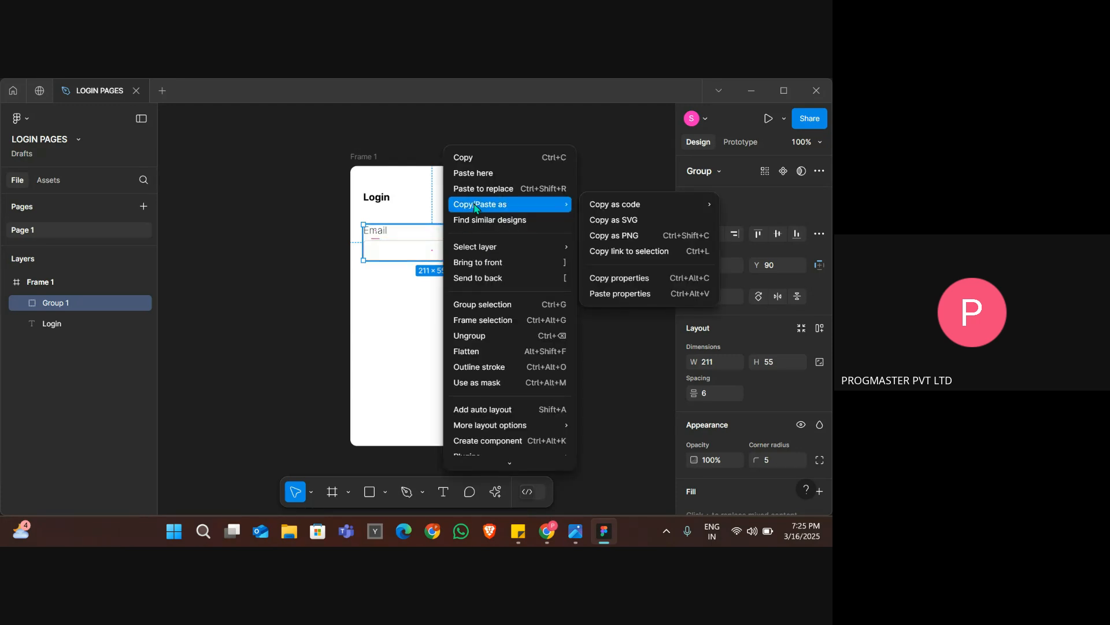
pyautogui.click(469, 162)
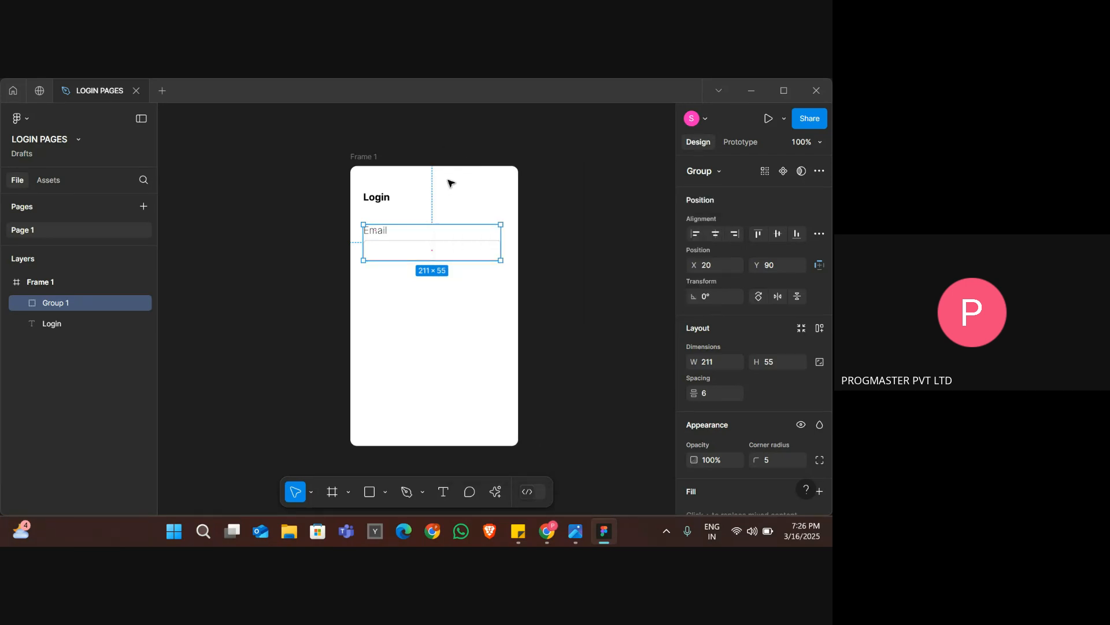
pyautogui.rightClick(389, 257)
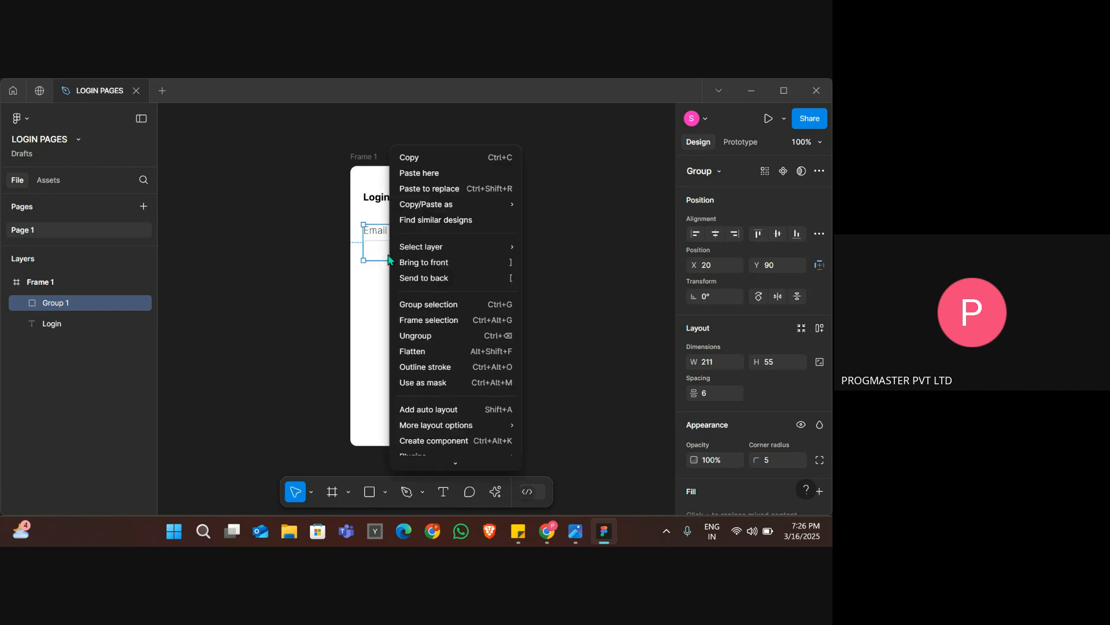
pyautogui.click(419, 178)
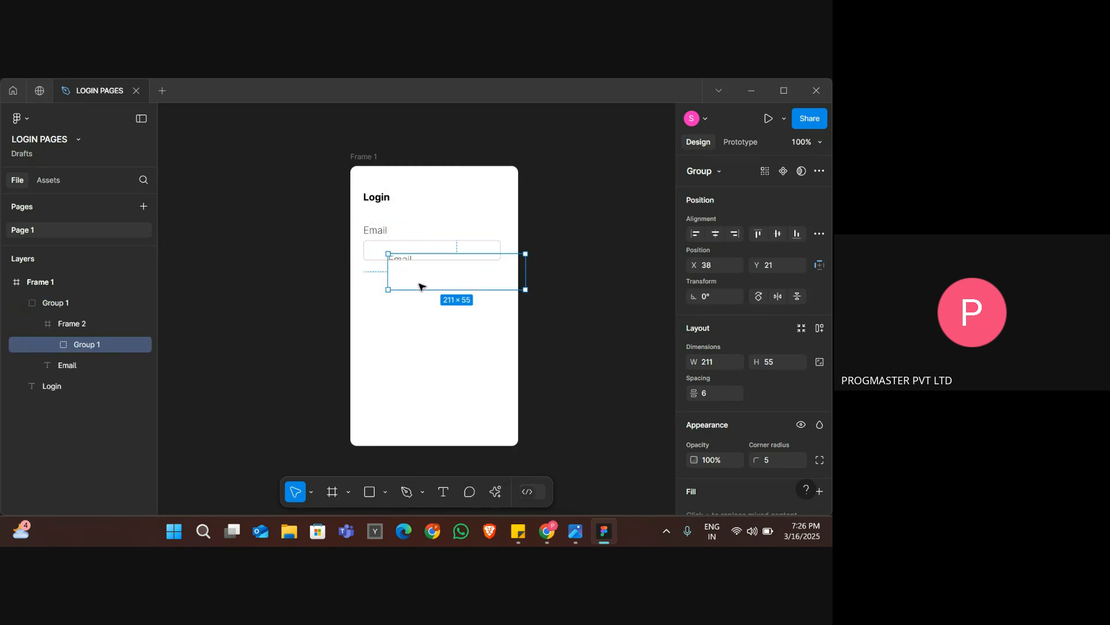
pyautogui.moveTo(389, 362); pyautogui.dragTo(395, 301)
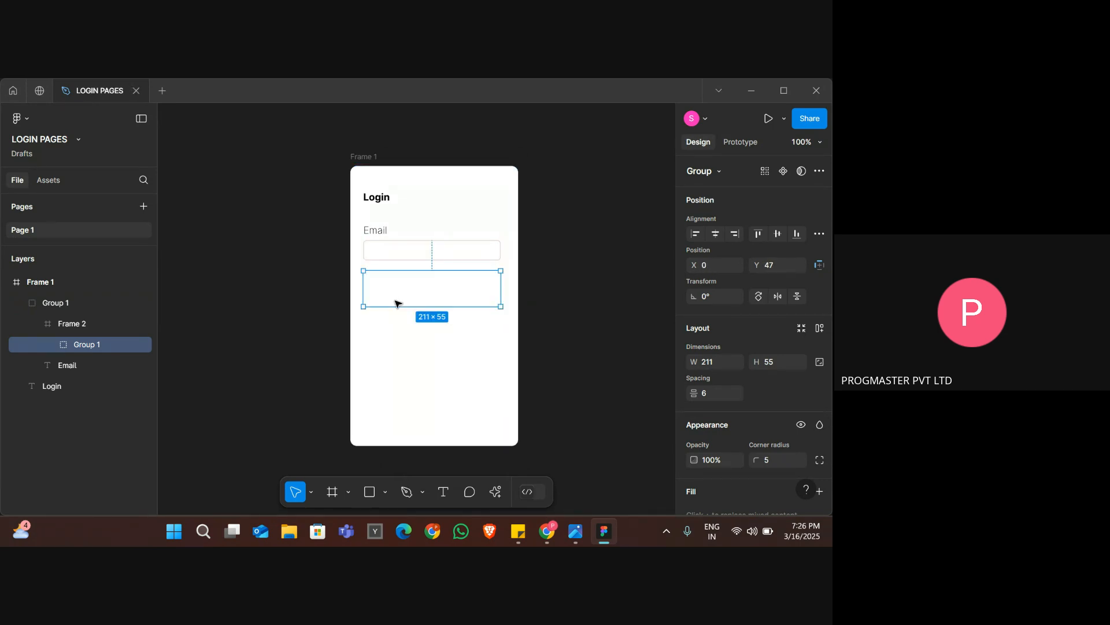
pyautogui.press('Delete')
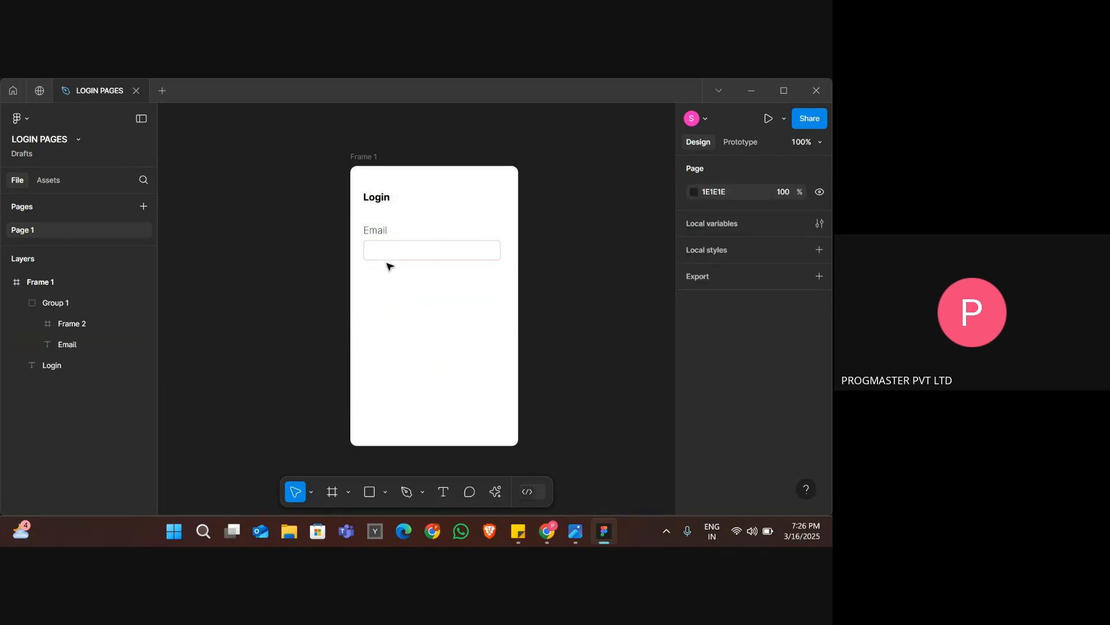
# Duplicate the Email label-and-input group and place the copy directly below the original at Y 165.
pyautogui.click(389, 250)
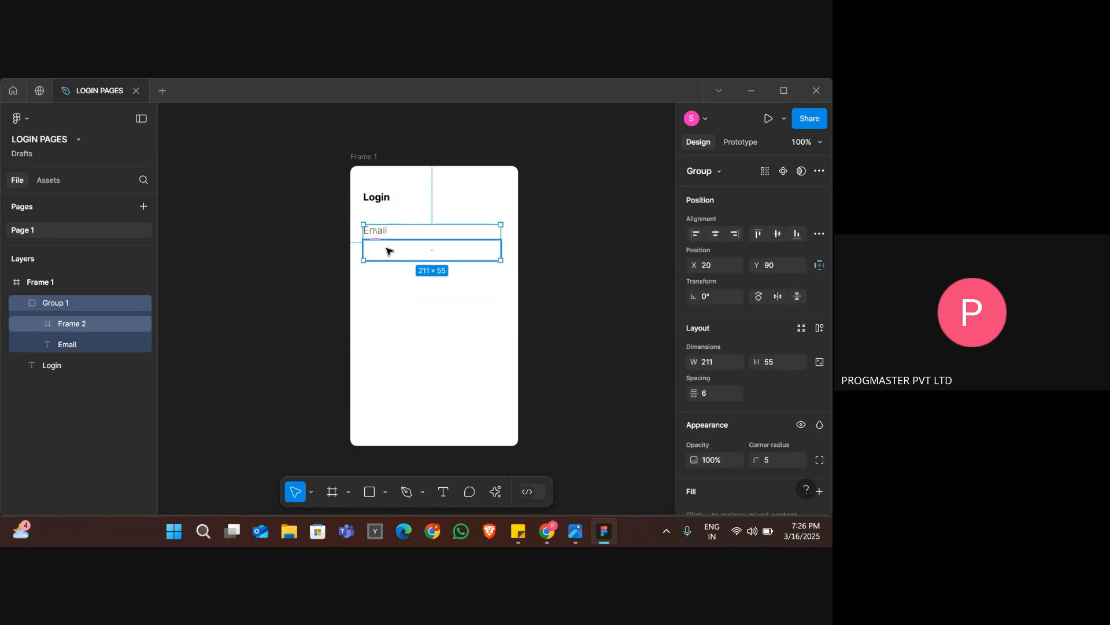
pyautogui.hotkey('ctrl', 'd')
pyautogui.moveTo(387, 251); pyautogui.dragTo(381, 282)
# Change the duplicated group's label text to "Password" and deselect it.
pyautogui.doubleClick(380, 282)
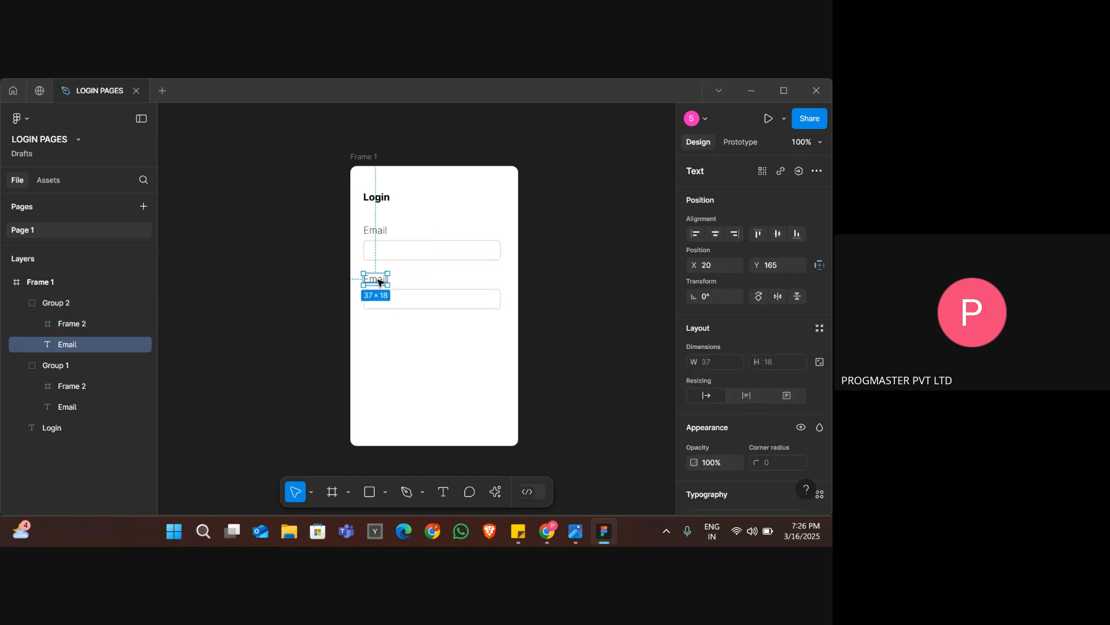
pyautogui.doubleClick(379, 281)
pyautogui.write('Password')
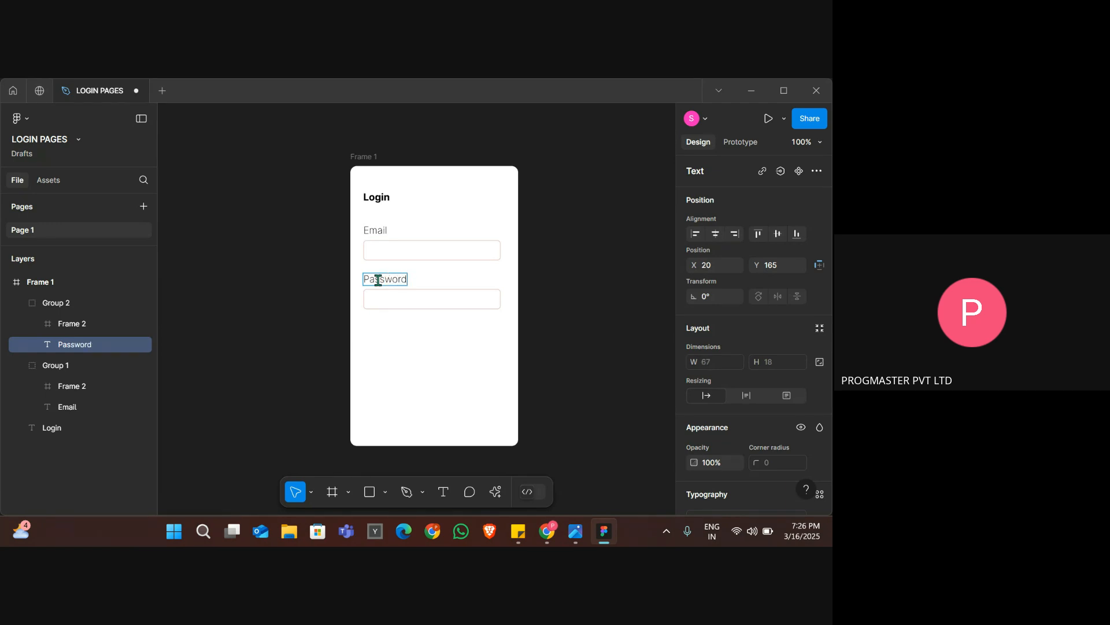
pyautogui.press('Escape')
pyautogui.click(544, 333)
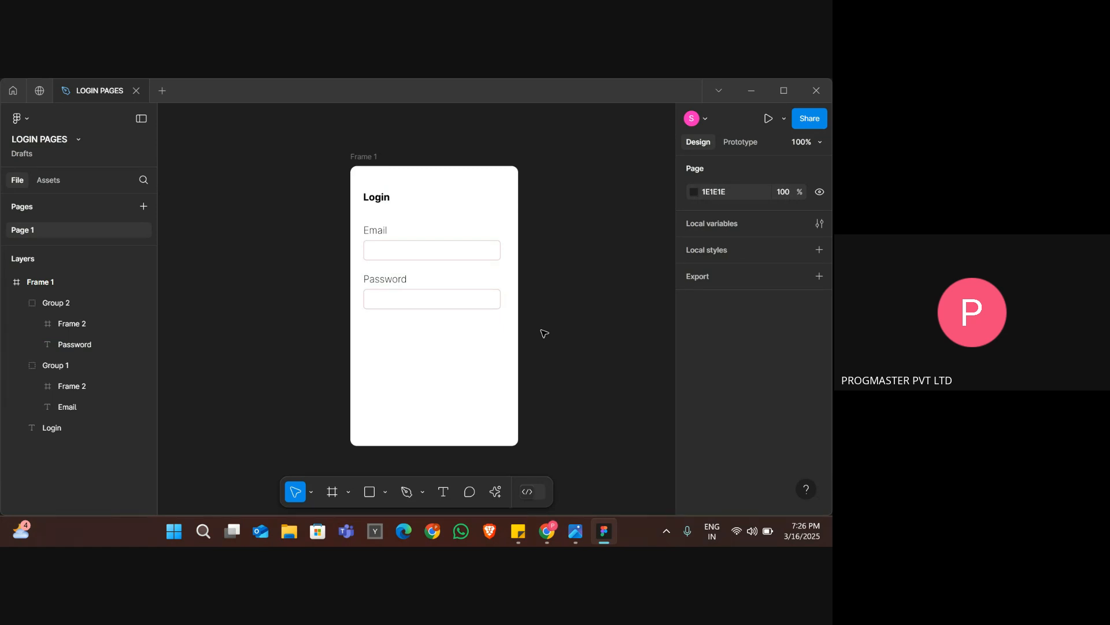
# Check the reference image and draw a small checkbox rectangle about 15 × 14 below the Password input box.
pyautogui.hotkey('alt', 'Tab')
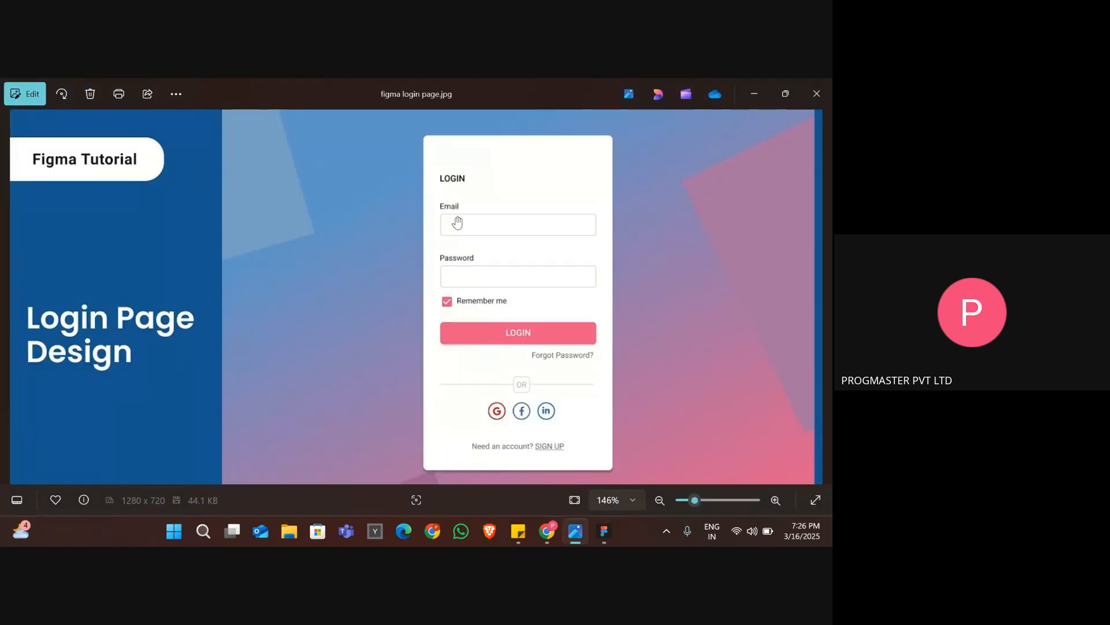
pyautogui.hotkey('alt', 'Tab')
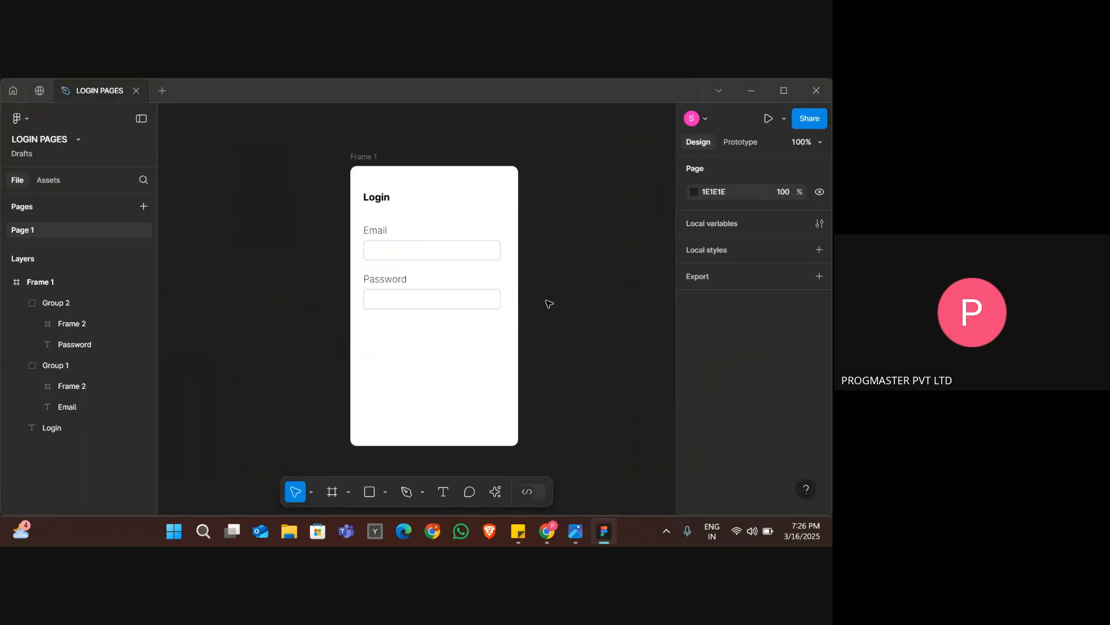
pyautogui.hotkey('alt', 'Tab')
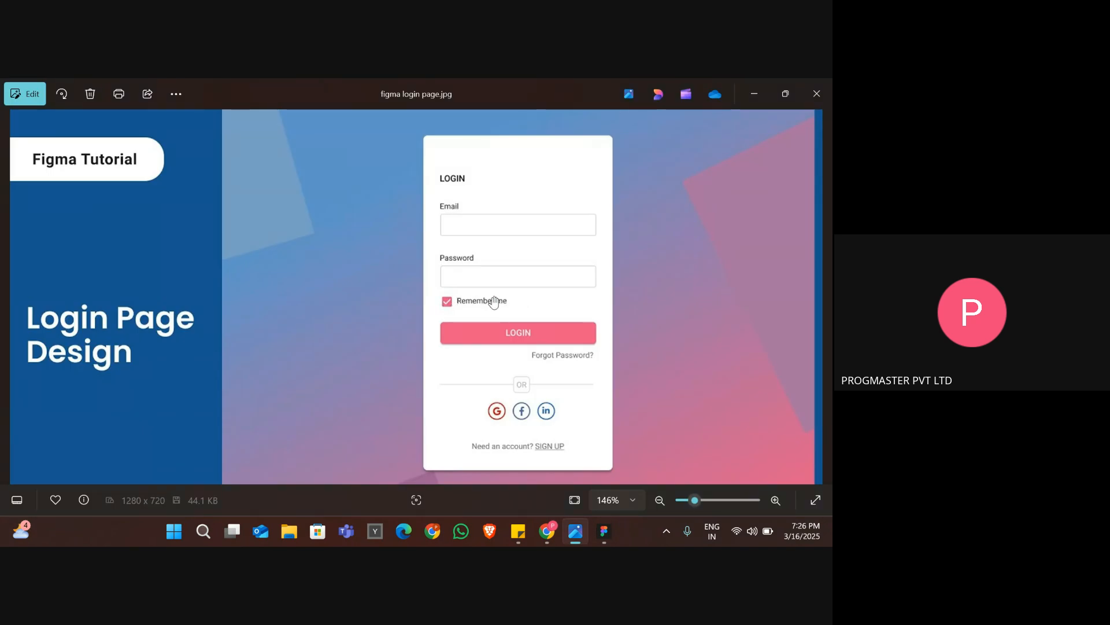
pyautogui.hotkey('alt', 'Tab')
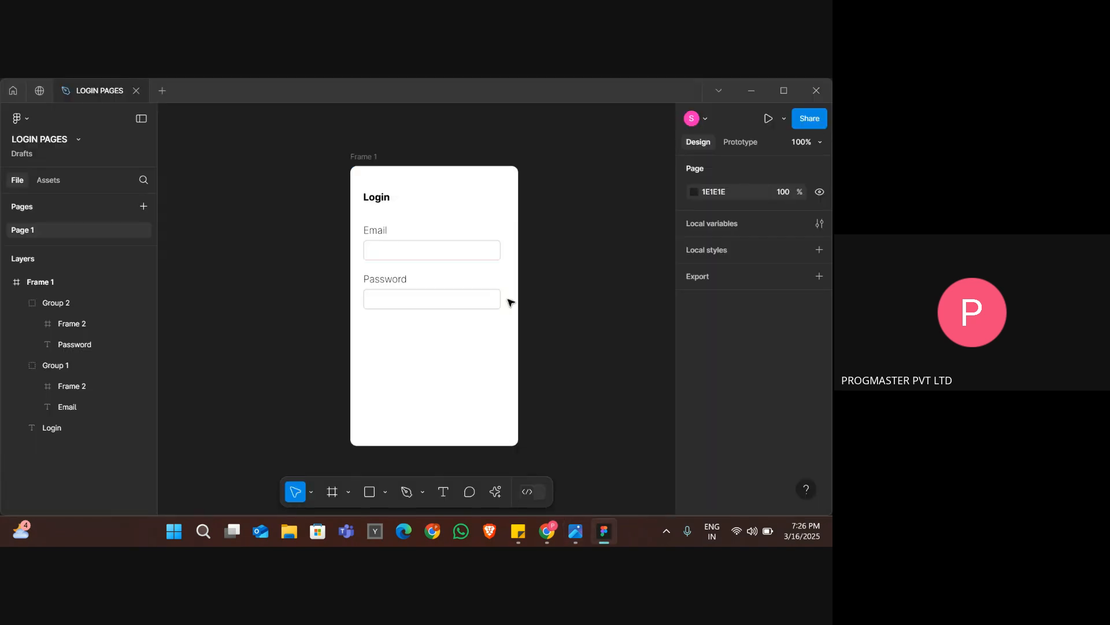
pyautogui.click(385, 493)
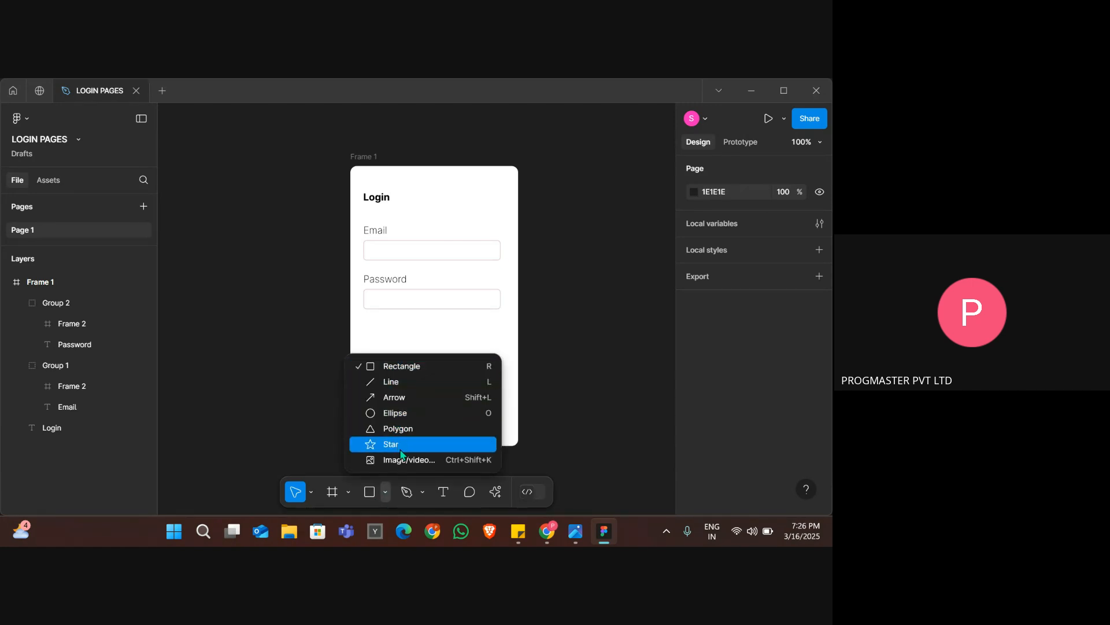
pyautogui.click(398, 367)
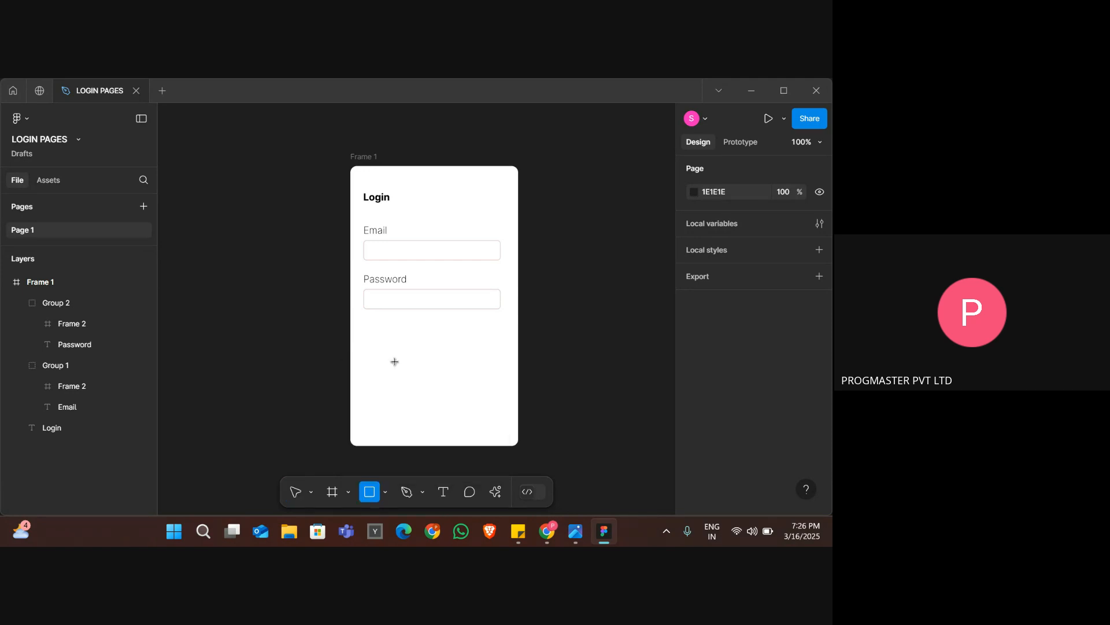
pyautogui.moveTo(366, 321); pyautogui.dragTo(374, 330)
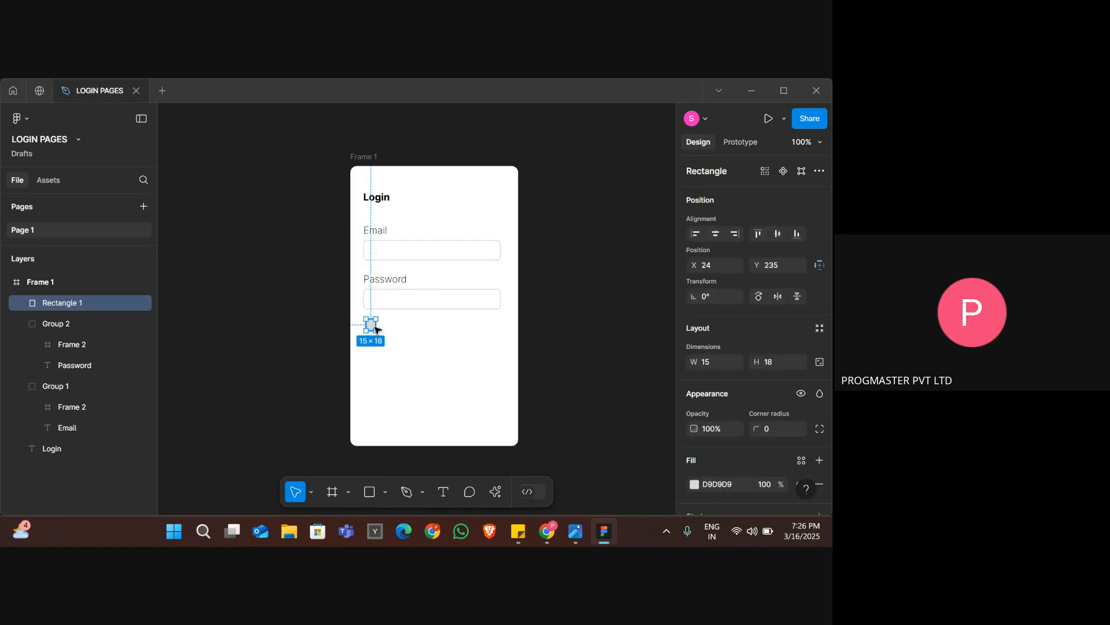
pyautogui.moveTo(378, 325); pyautogui.dragTo(378, 323)
pyautogui.click(391, 330)
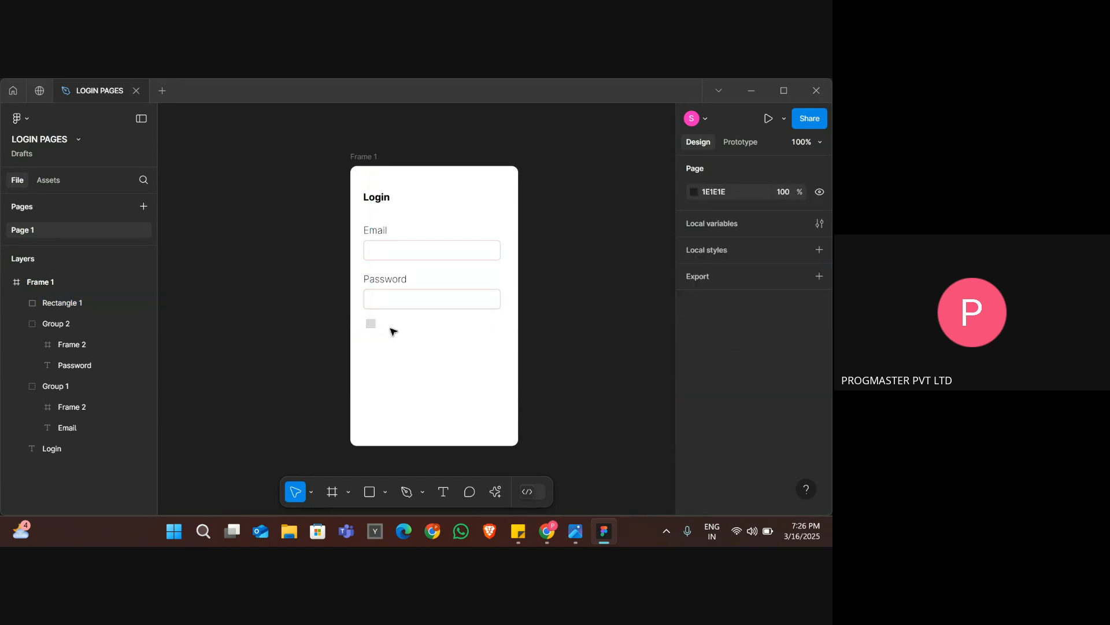
# Compare the checkbox rectangle with the reference image and delete it.
pyautogui.hotkey('alt', 'Tab')
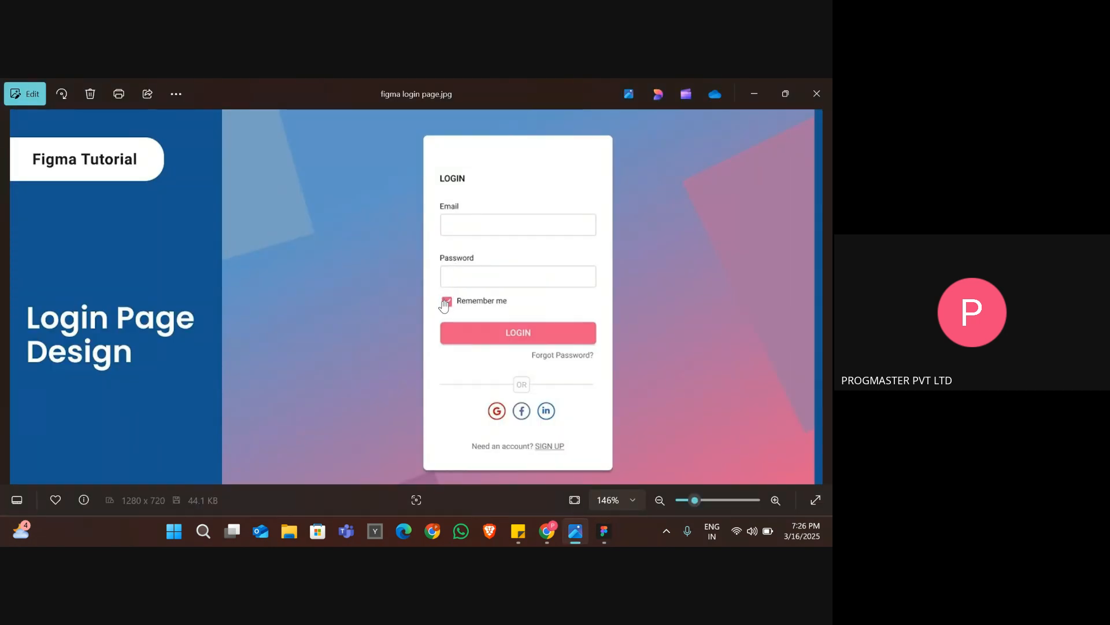
pyautogui.hotkey('alt', 'Tab')
pyautogui.click(372, 326)
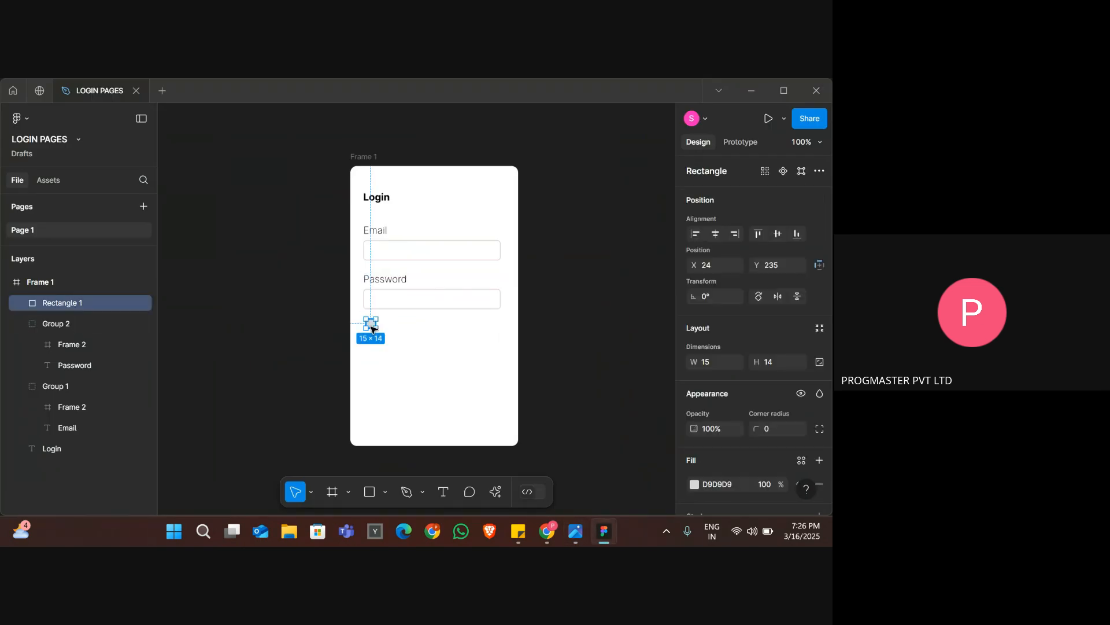
pyautogui.press('Delete')
# Switch to the Chrome window and search Google for "check box png" in a new tab.
pyautogui.hotkey('alt', 'Tab')
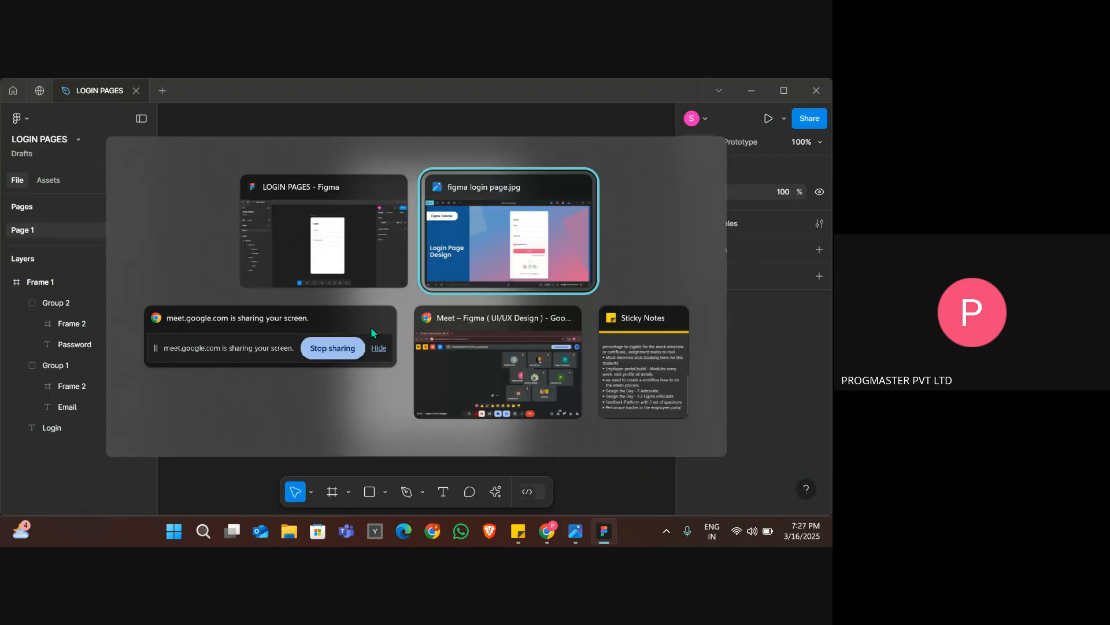
pyautogui.hotkey('alt', 'Tab')
pyautogui.hotkey('alt', 'Tab')
pyautogui.hotkey('alt', 'Tab')
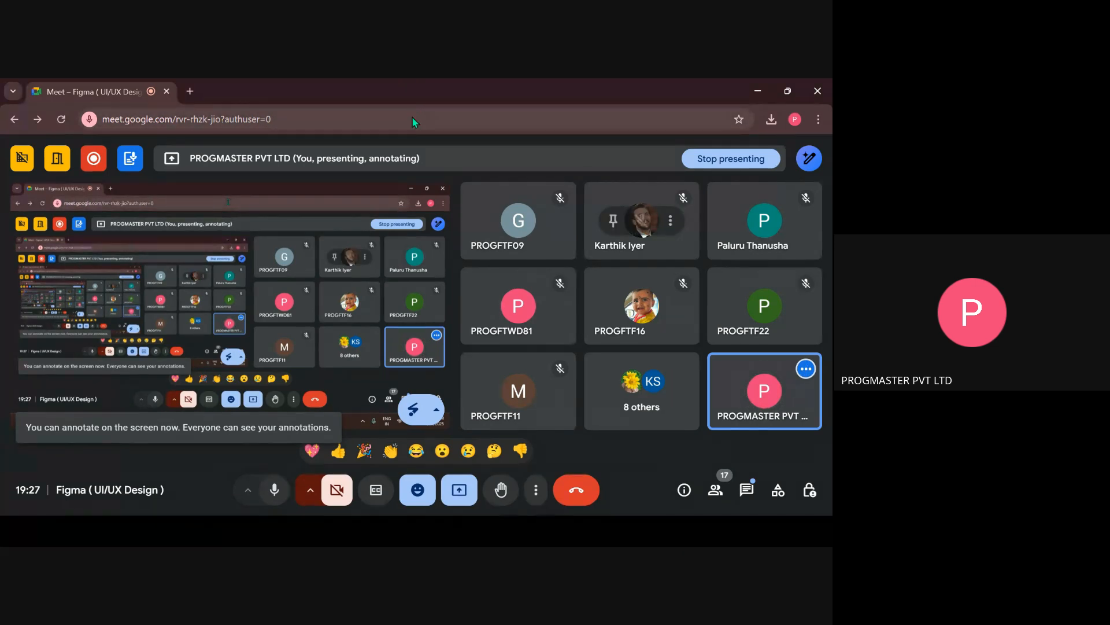
pyautogui.press('F11')
pyautogui.press('F11')
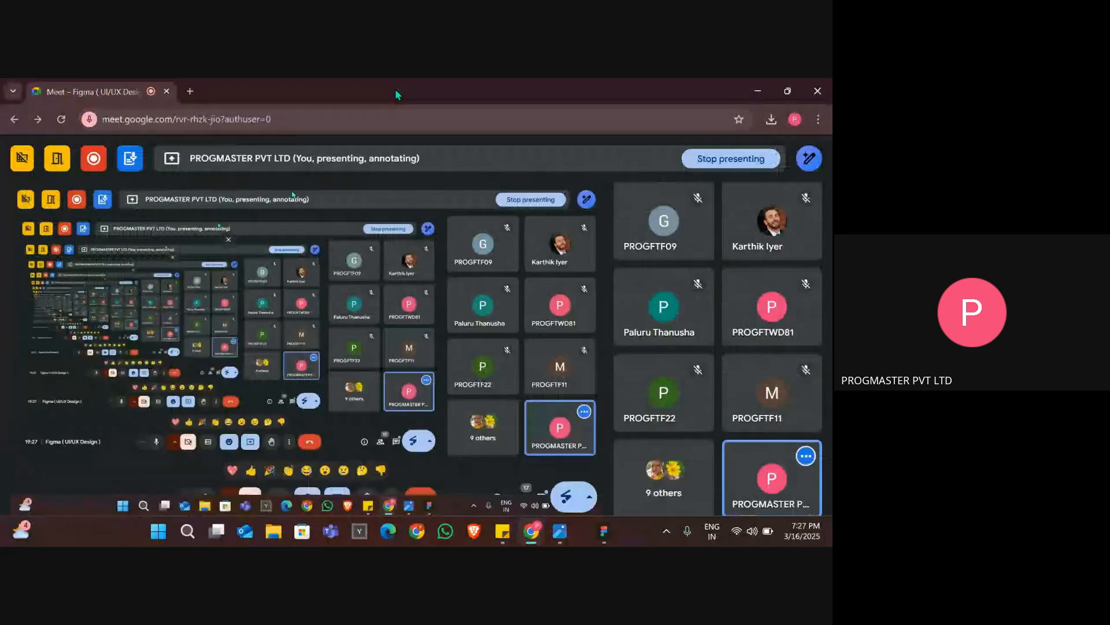
pyautogui.click(191, 91)
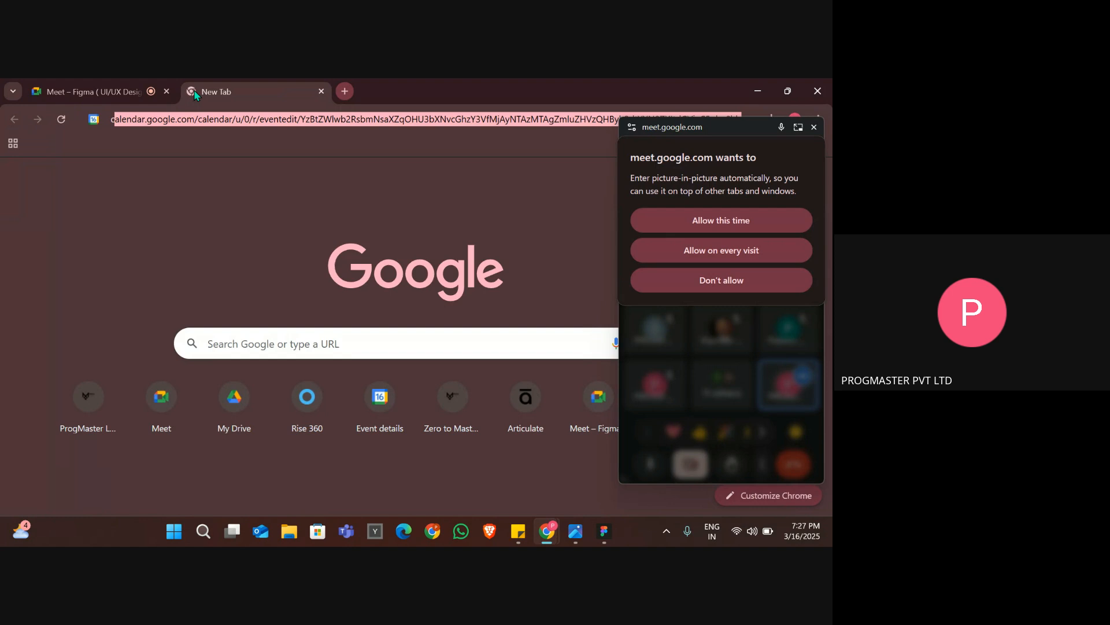
pyautogui.write('check')
pyautogui.write(' box')
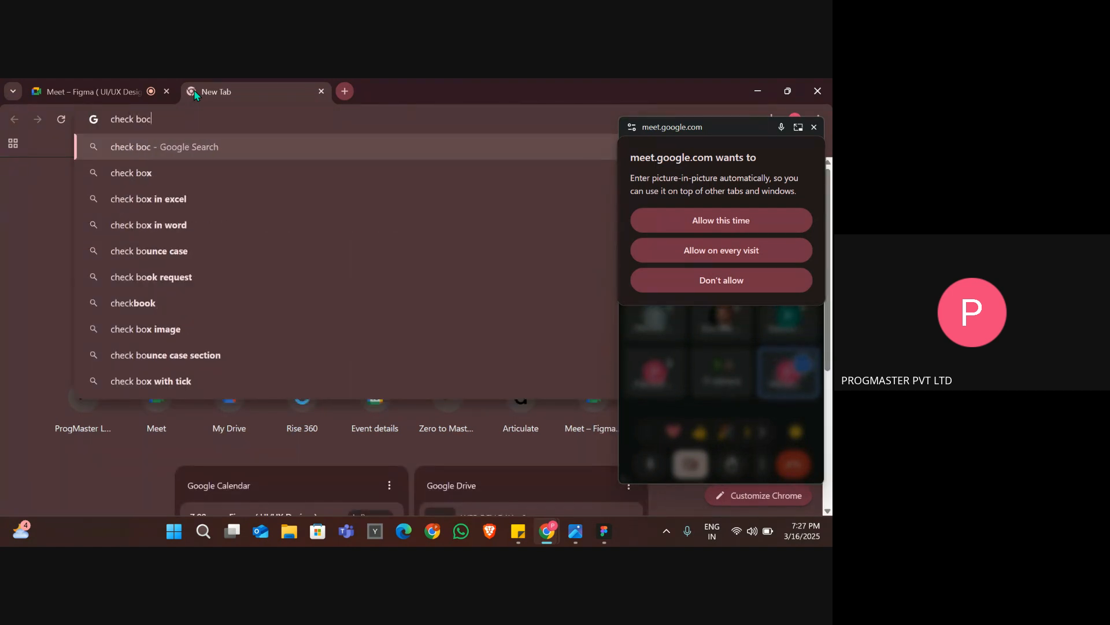
pyautogui.write('ng')
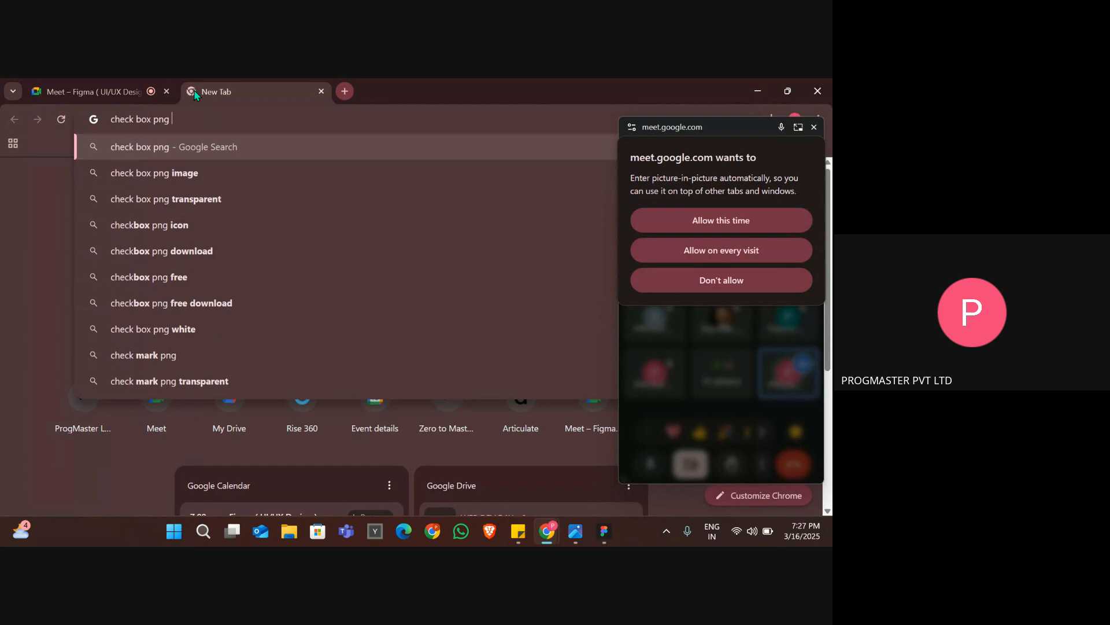
pyautogui.press('Return')
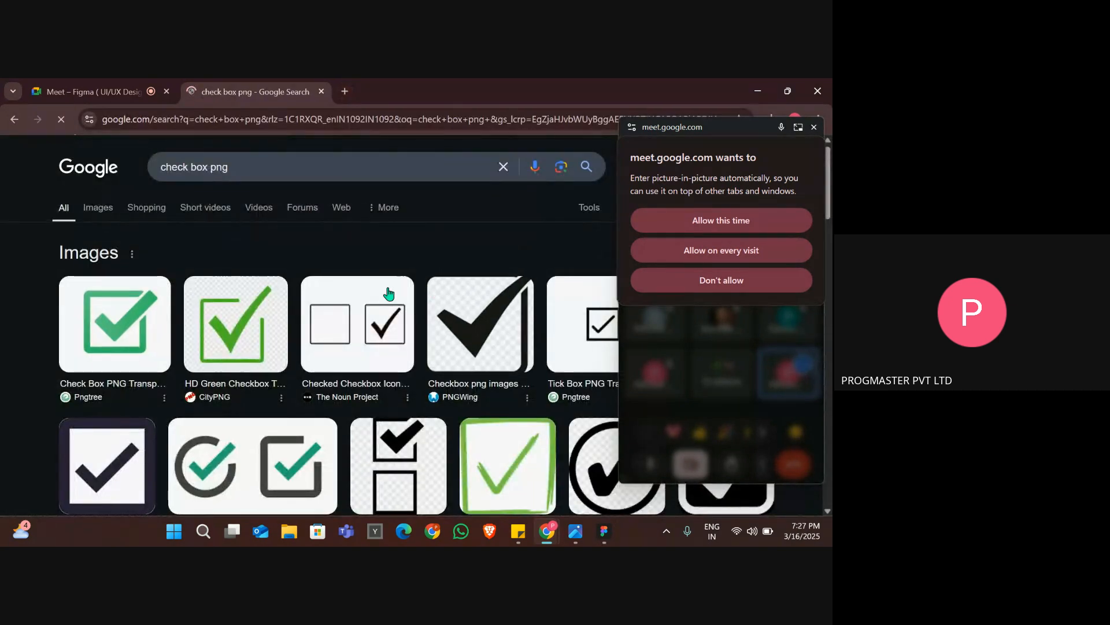
# Allow Meet's picture-in-picture this time, open the Iconduck check box icon preview, and move the floating Meet window off it.
pyautogui.click(739, 226)
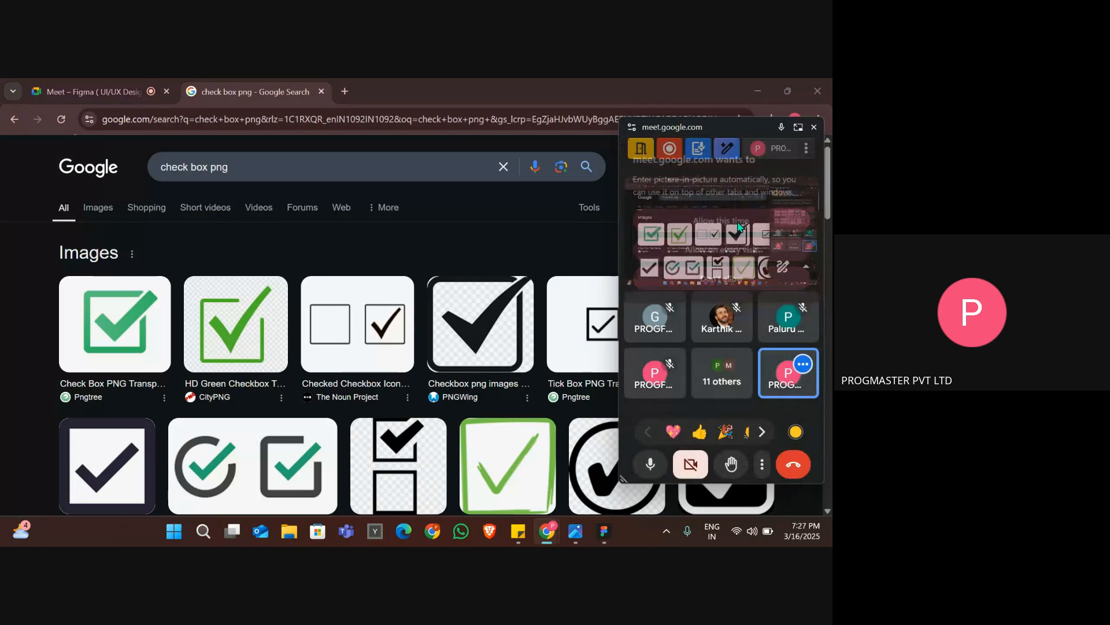
pyautogui.scroll(-1, 260, 391)
pyautogui.scroll(-1, 260, 391)
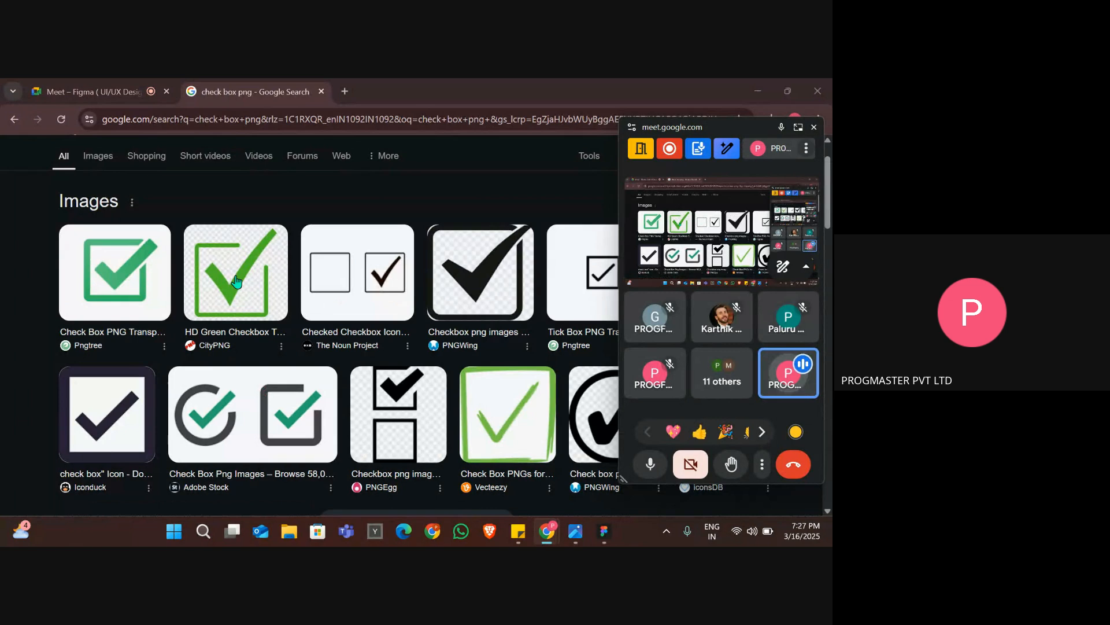
pyautogui.scroll(-5, 313, 378)
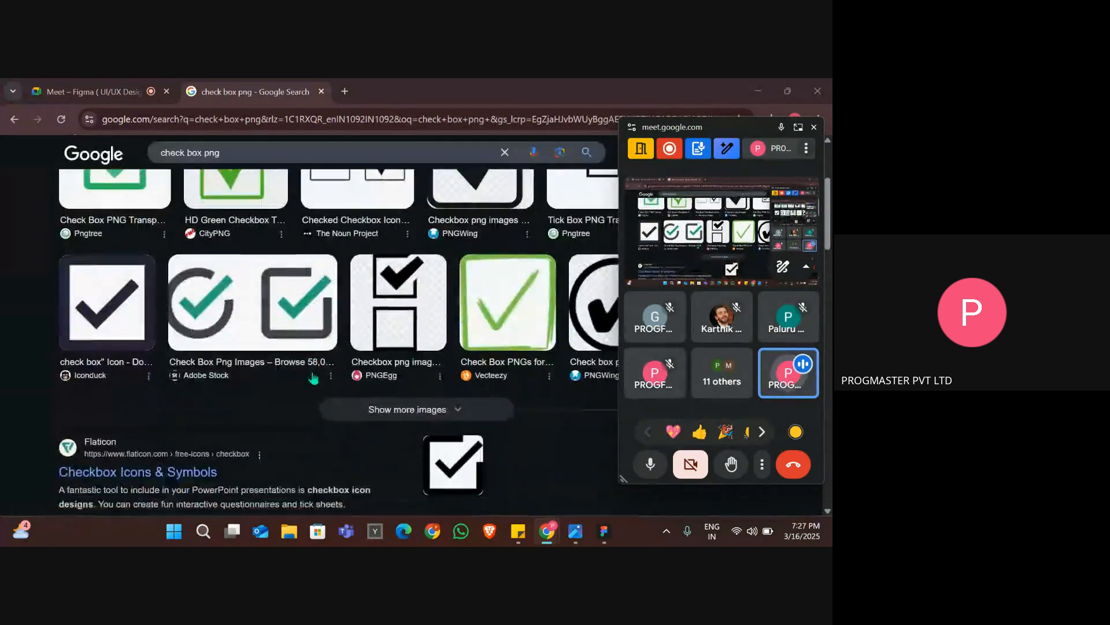
pyautogui.scroll(3, 313, 378)
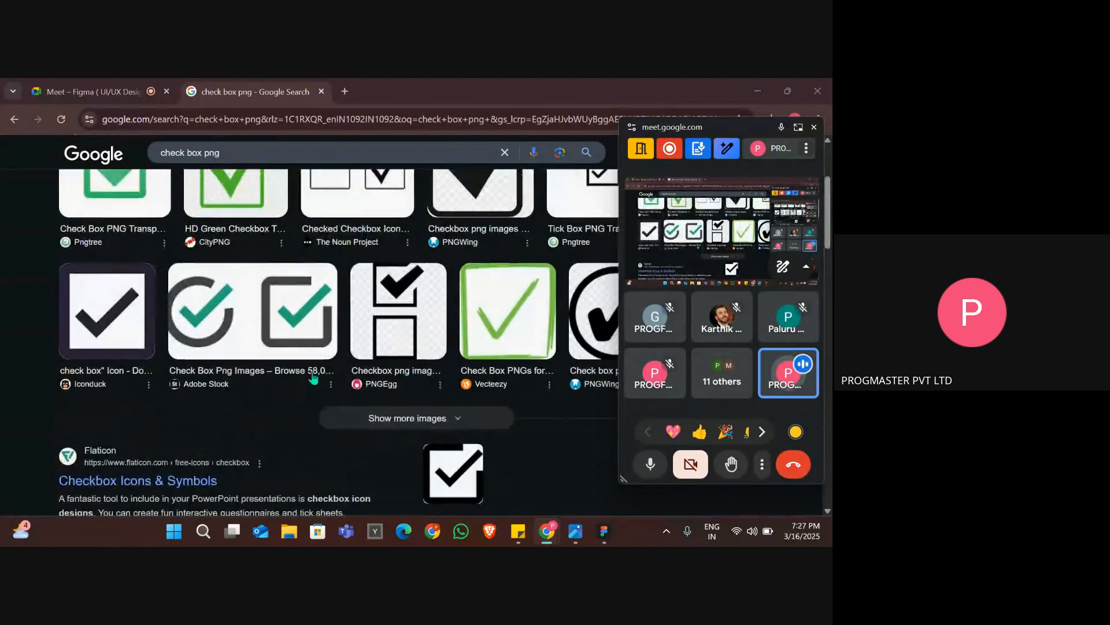
pyautogui.click(137, 334)
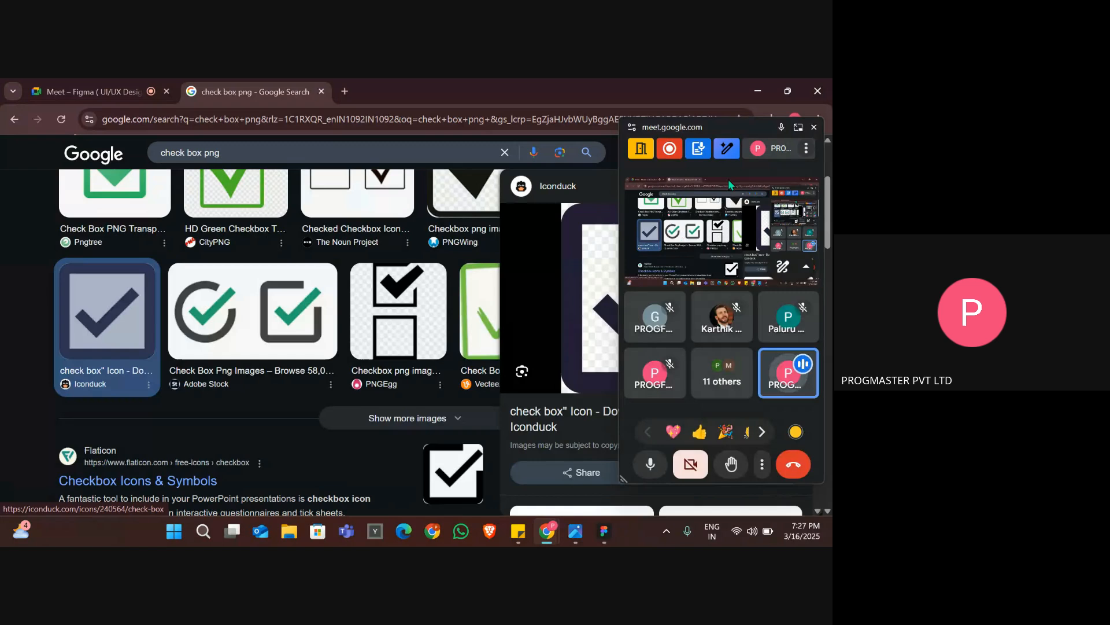
pyautogui.click(738, 128)
pyautogui.moveTo(738, 128); pyautogui.dragTo(323, 189)
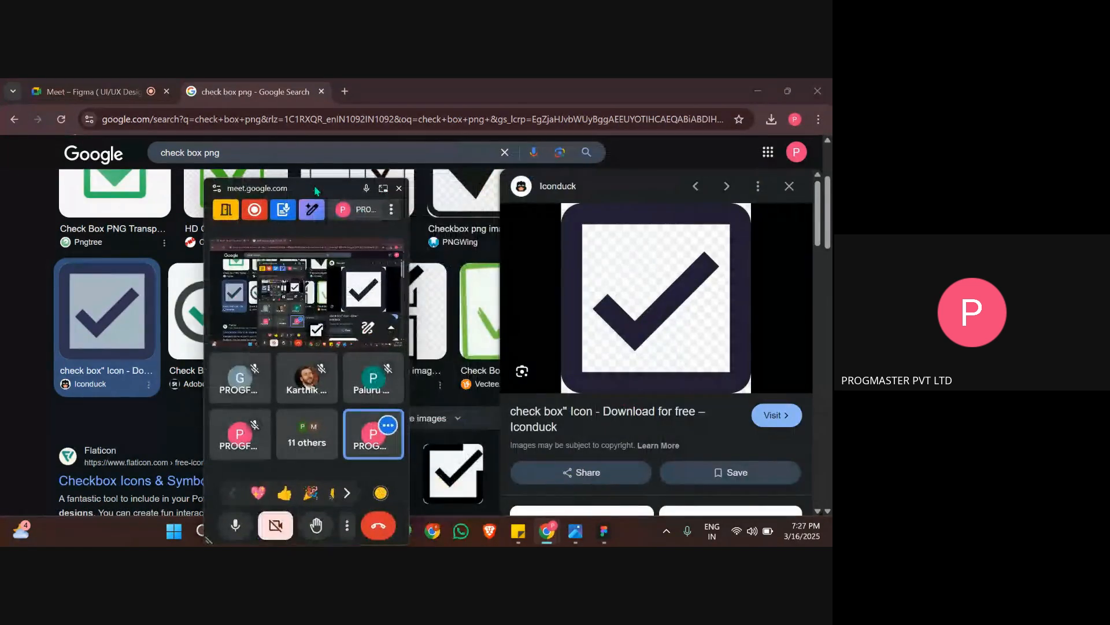
# Copy the Iconduck check box image, switch to Figma, move the floating Meet window off the canvas, and paste the image.
pyautogui.rightClick(573, 302)
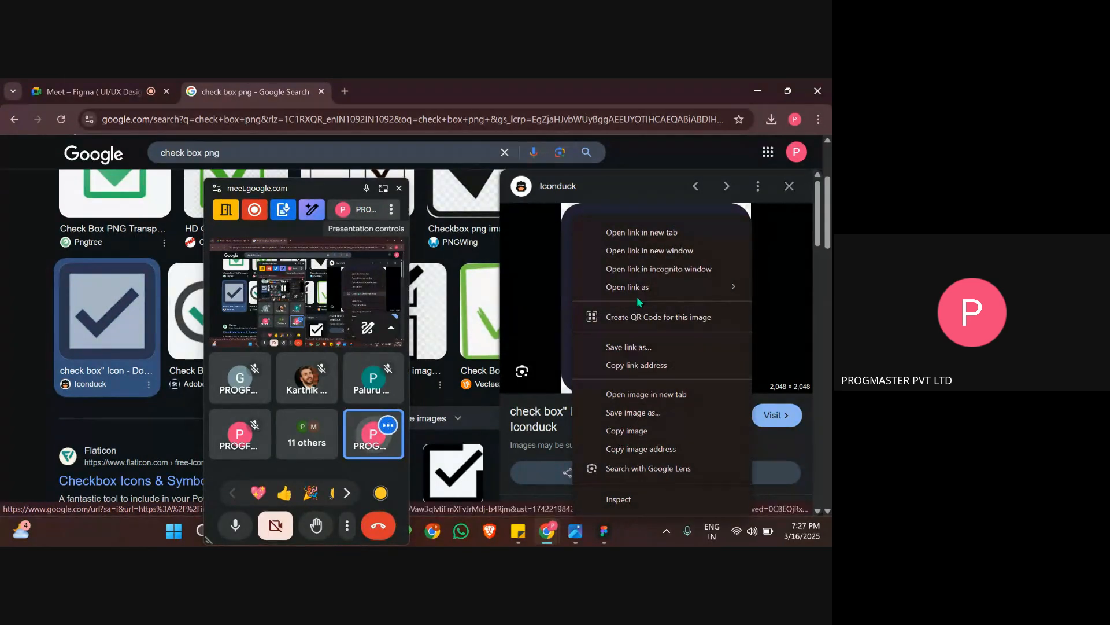
pyautogui.click(622, 429)
pyautogui.hotkey('alt', 'Tab')
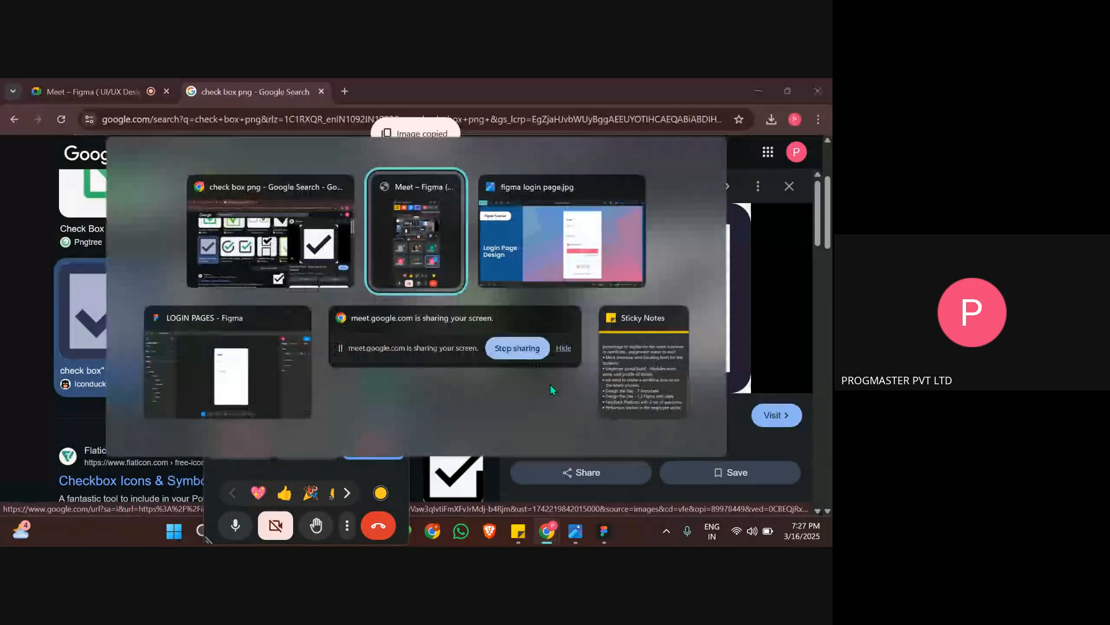
pyautogui.click(186, 339)
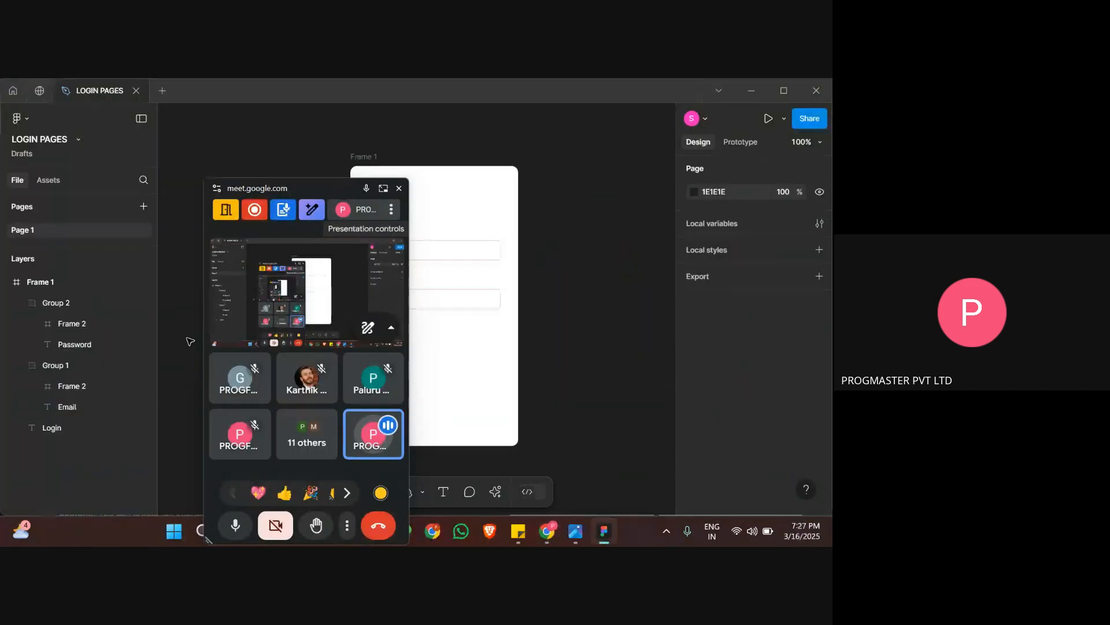
pyautogui.moveTo(298, 190); pyautogui.dragTo(830, 84)
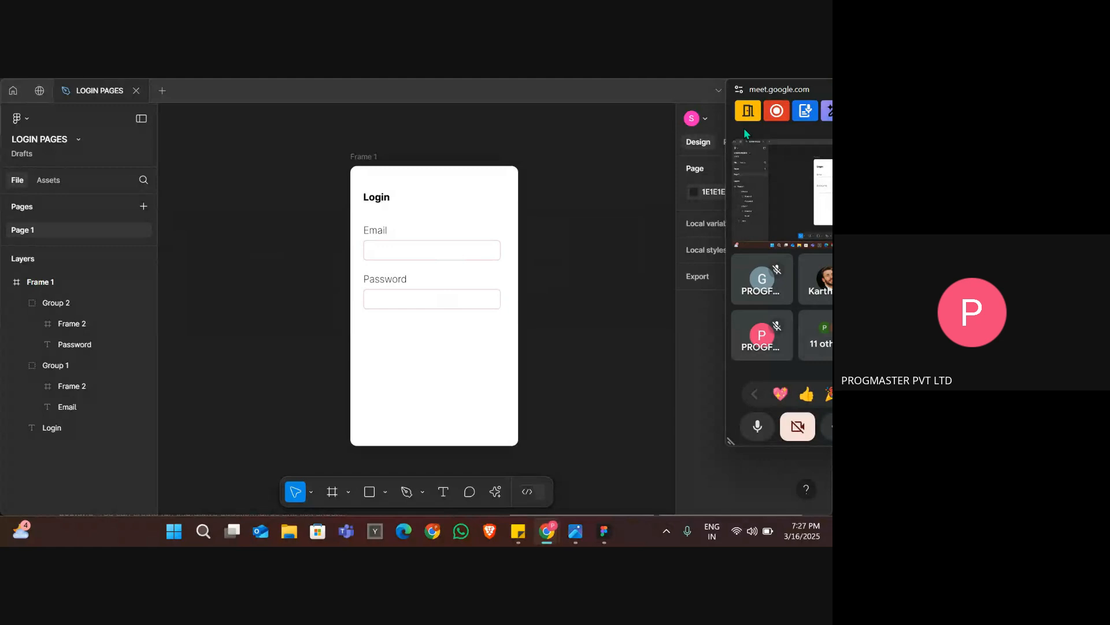
pyautogui.click(433, 359)
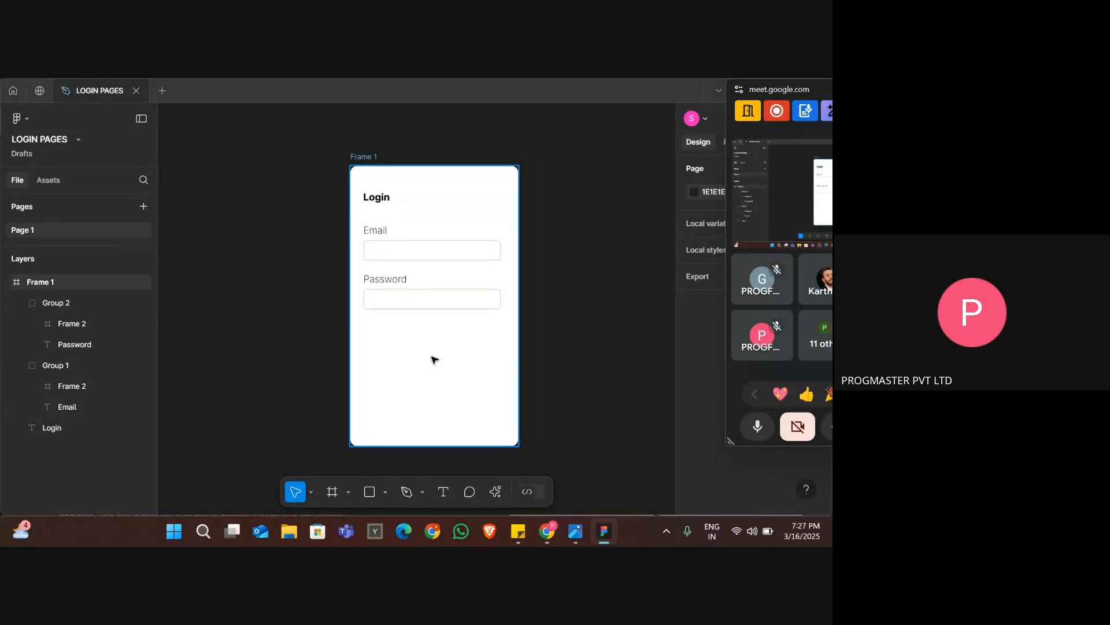
pyautogui.hotkey('ctrl', 'v')
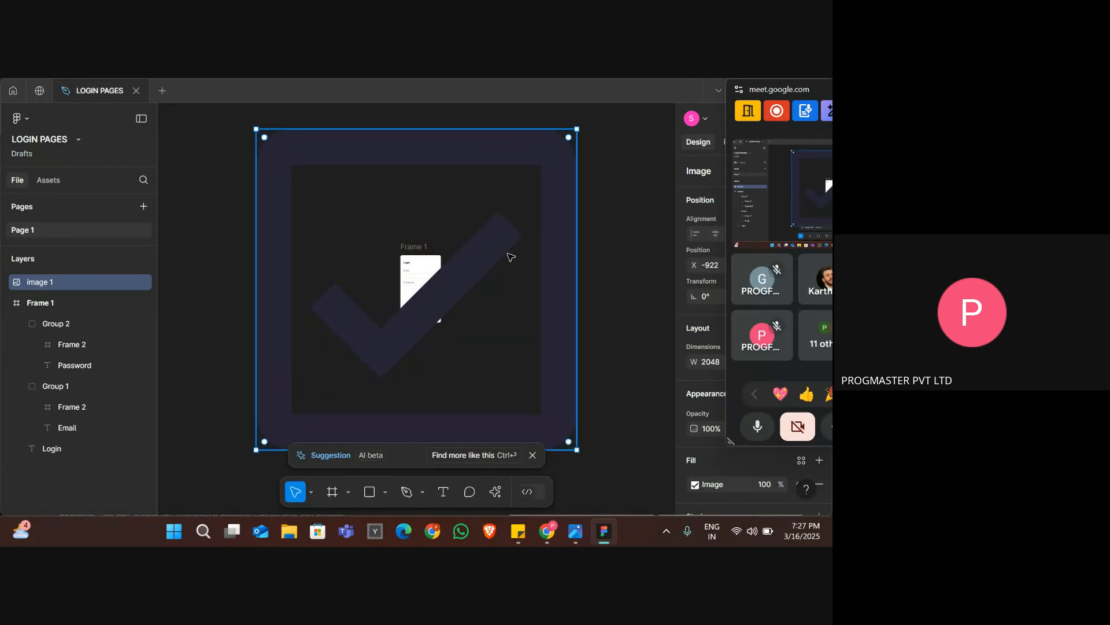
# Shrink the pasted check box image to about 146 × 146 and move it into Frame 1 below the Password input box.
pyautogui.moveTo(576, 129); pyautogui.dragTo(267, 426)
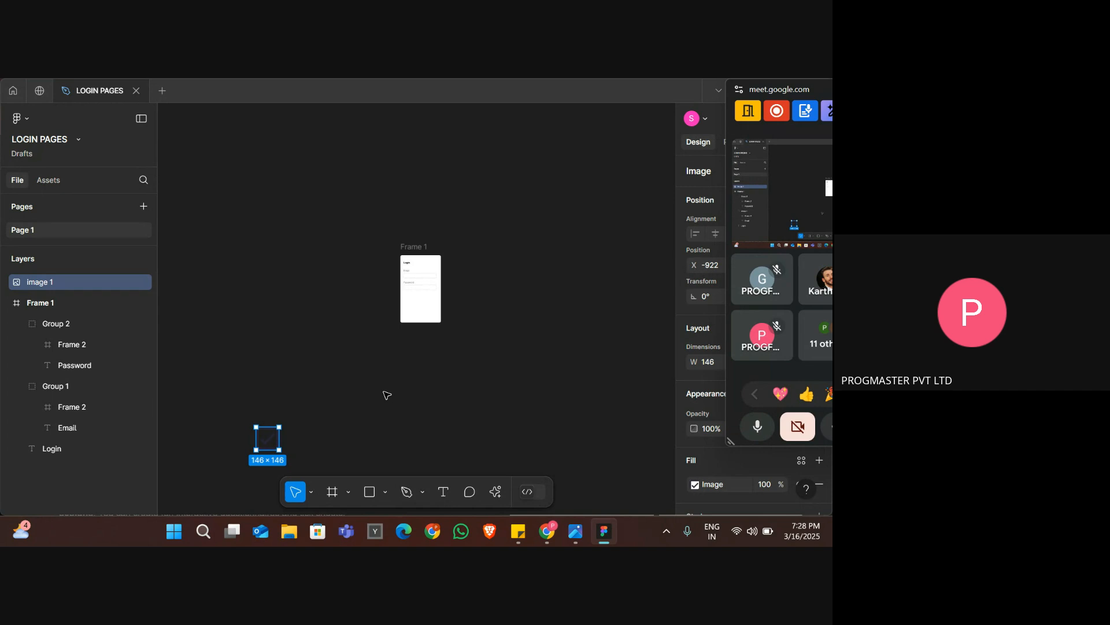
pyautogui.scroll(3, 393, 383)
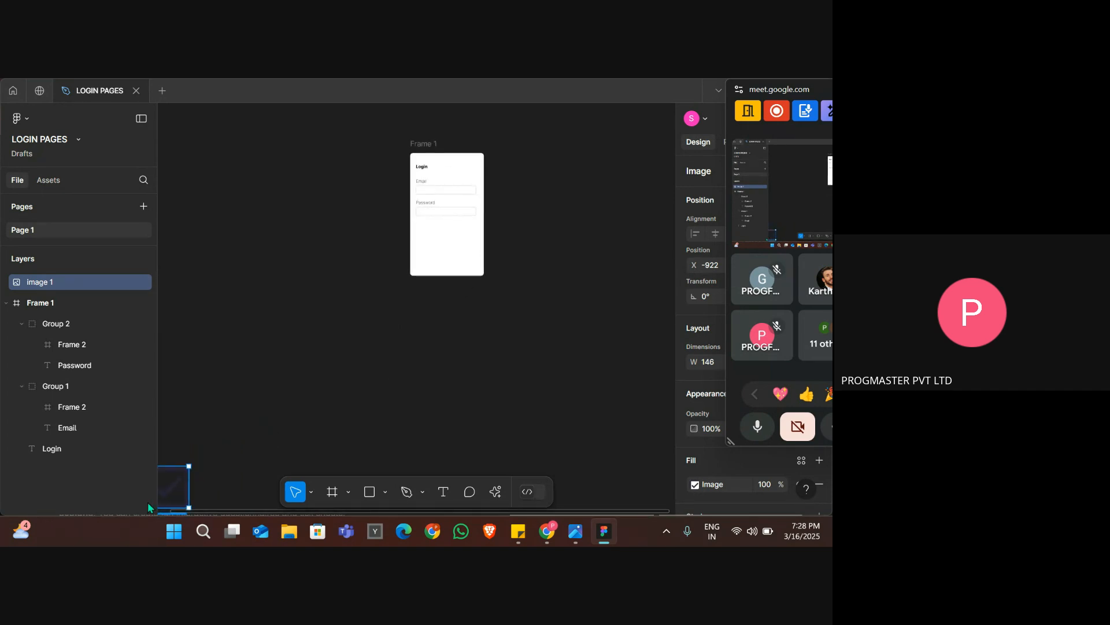
pyautogui.moveTo(170, 491); pyautogui.dragTo(434, 249)
pyautogui.scroll(3, 444, 271)
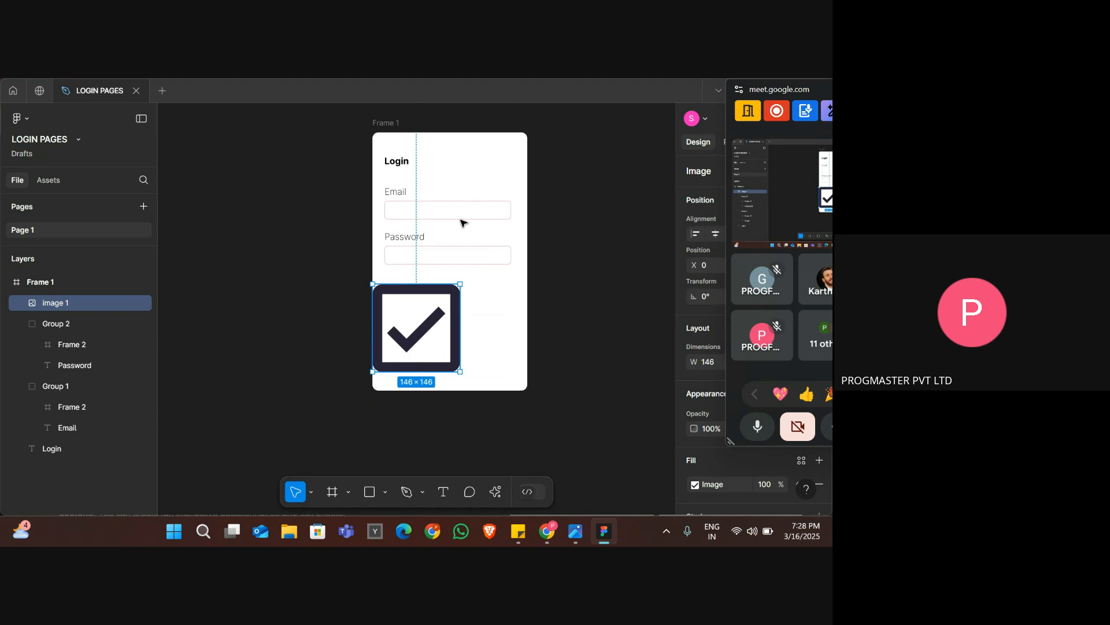
pyautogui.scroll(2, 449, 219)
pyautogui.scroll(-4, 449, 222)
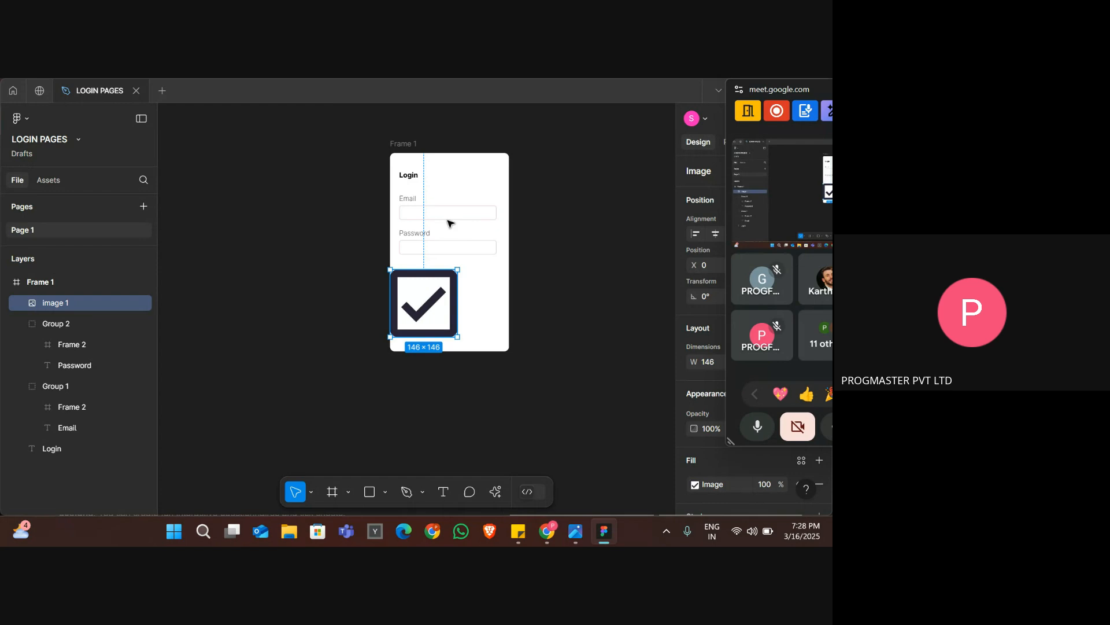
pyautogui.click(449, 222)
pyautogui.click(539, 249)
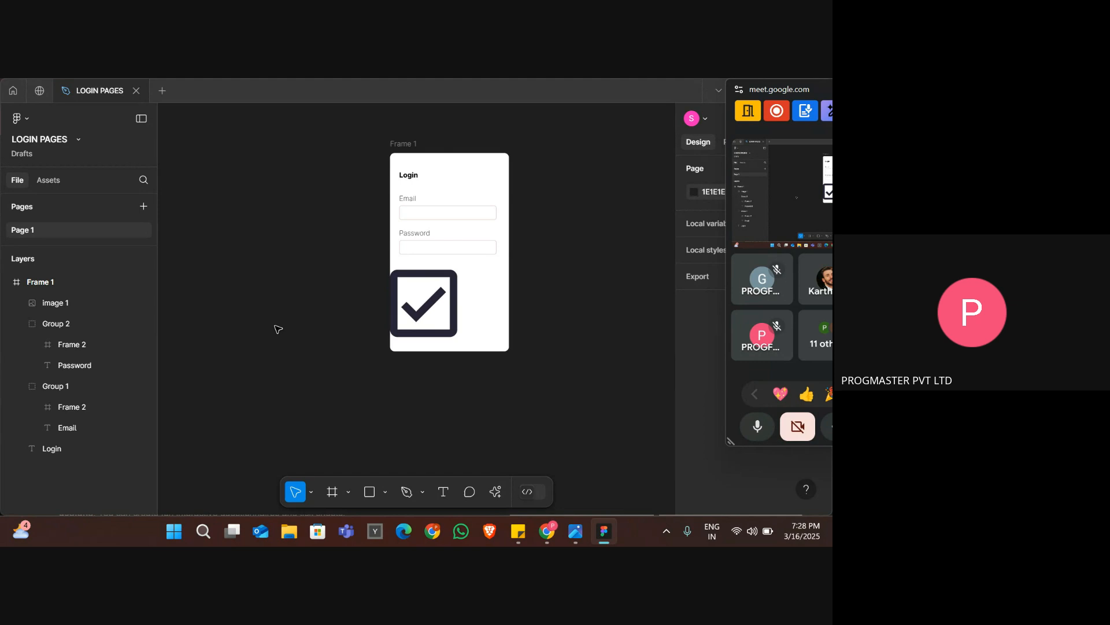
# Scale the check box image in Frame 1 down to about 13 × 13.
pyautogui.scroll(3, 275, 326)
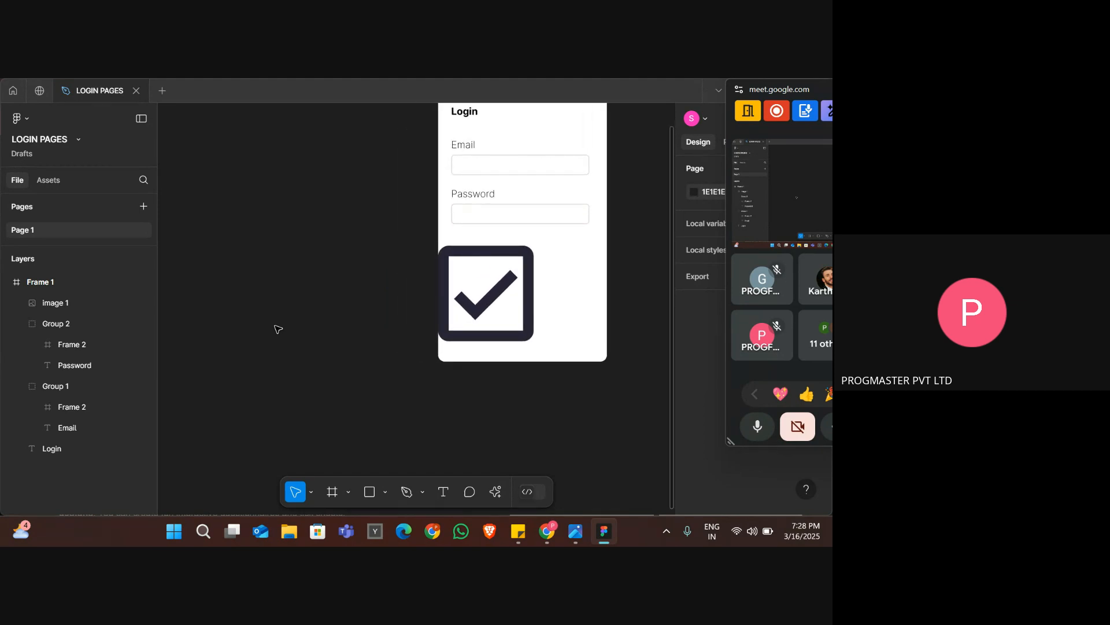
pyautogui.hscroll(2, 275, 326)
pyautogui.scroll(1, 276, 325)
pyautogui.scroll(2, 279, 329)
pyautogui.hscroll(2, 278, 327)
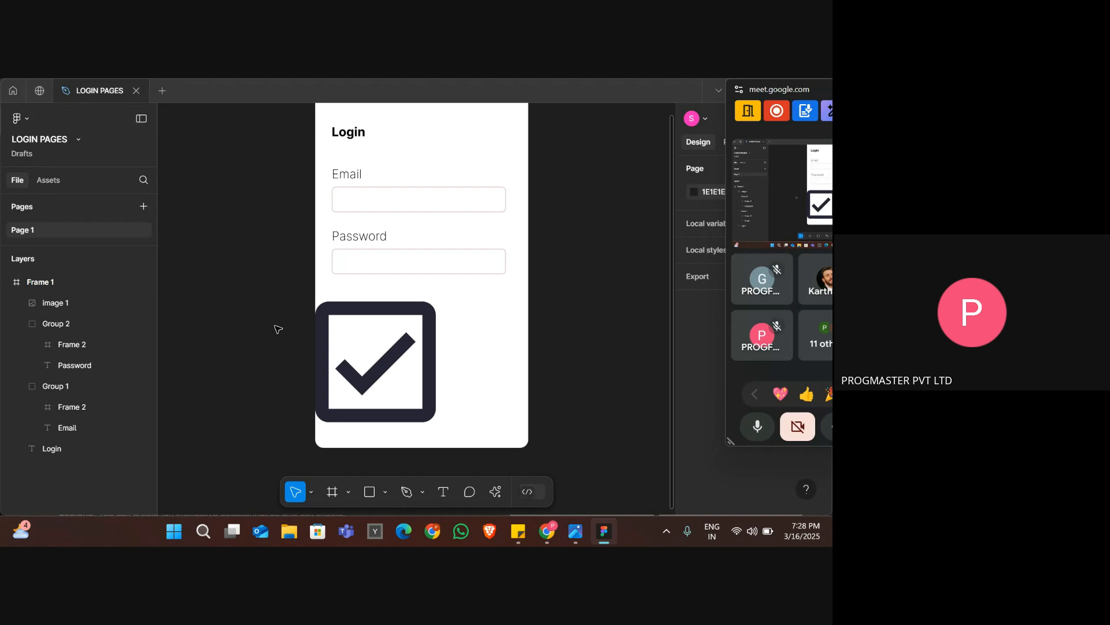
pyautogui.click(414, 328)
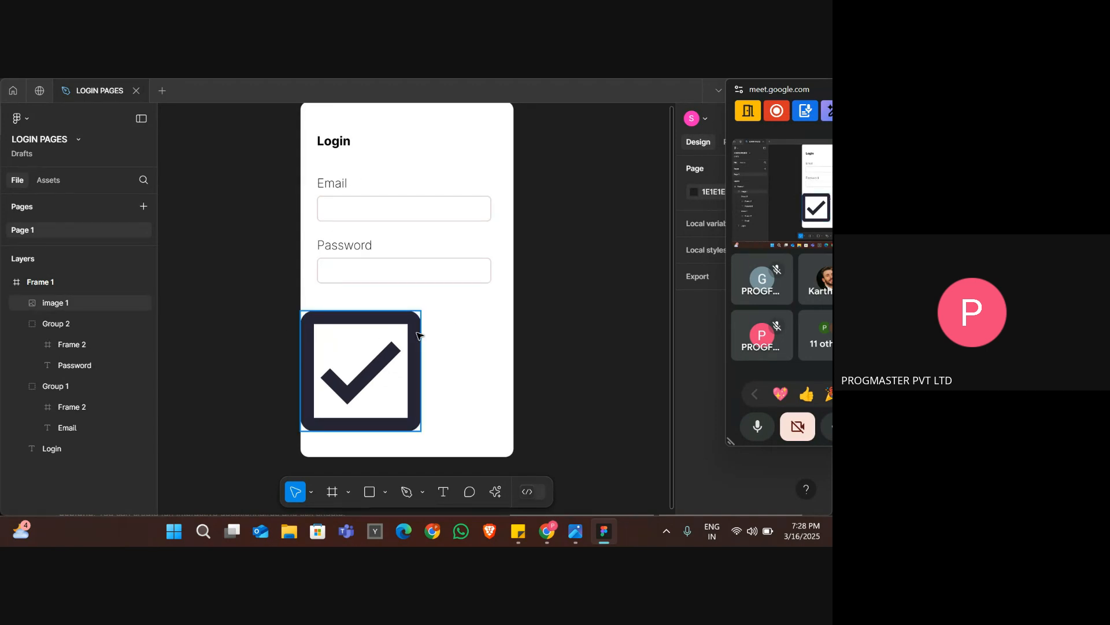
pyautogui.moveTo(422, 313); pyautogui.dragTo(309, 425)
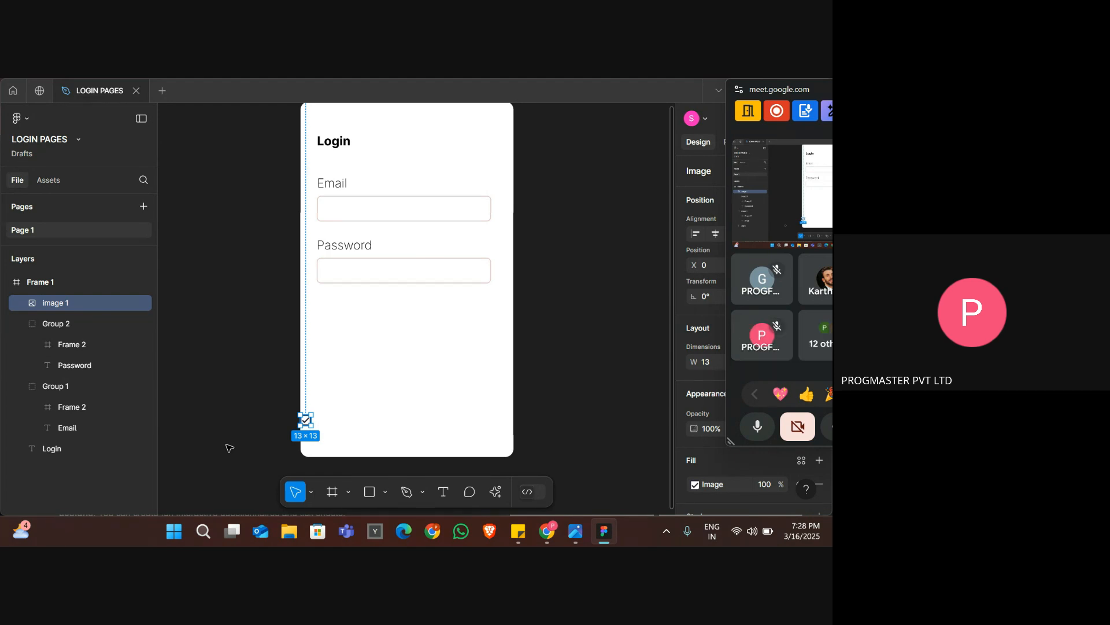
# Nudge the check box image up beneath the Password input box and across to X 20, then deselect it.
pyautogui.press('Up')
pyautogui.press('Up')
pyautogui.press('Up')
pyautogui.press('Up')
pyautogui.press('Up')
pyautogui.press('Up')
pyautogui.press('Up')
pyautogui.press('Up')
pyautogui.press('Up')
pyautogui.press('Up')
pyautogui.press('Up')
pyautogui.press('Up')
pyautogui.press('Up')
pyautogui.press('Up')
pyautogui.press('Up')
pyautogui.press('Up')
pyautogui.press('Up')
pyautogui.press('Up')
pyautogui.press('Up')
pyautogui.press('Up')
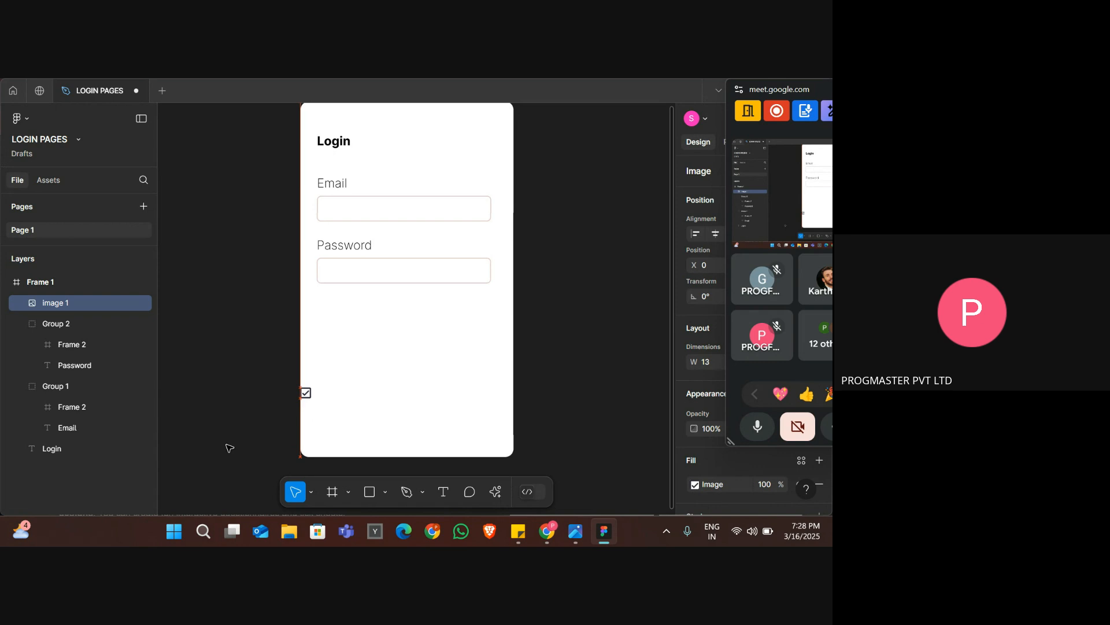
pyautogui.press('Up')
pyautogui.press('Up')
pyautogui.press('Up')
pyautogui.press('Up')
pyautogui.press('Up')
pyautogui.press('Up')
pyautogui.press('Up')
pyautogui.press('Up')
pyautogui.press('Up')
pyautogui.press('Up')
pyautogui.press('Up')
pyautogui.press('Up')
pyautogui.press('Up')
pyautogui.press('Up')
pyautogui.press('Up')
pyautogui.press('Up')
pyautogui.press('Up')
pyautogui.press('Up')
pyautogui.press('Up')
pyautogui.press('Up')
pyautogui.press('Up')
pyautogui.press('Up')
pyautogui.press('Up')
pyautogui.press('Up')
pyautogui.press('Up')
pyautogui.press('Up')
pyautogui.press('Up')
pyautogui.press('Up')
pyautogui.press('Up')
pyautogui.press('Up')
pyautogui.press('Up')
pyautogui.press('Up')
pyautogui.press('Up')
pyautogui.press('Up')
pyautogui.press('Up')
pyautogui.press('Up')
pyautogui.press('Up')
pyautogui.press('Up')
pyautogui.press('Right')
pyautogui.press('Right')
pyautogui.press('Right')
pyautogui.press('Right')
pyautogui.press('Right')
pyautogui.press('Right')
pyautogui.press('Right')
pyautogui.press('Right')
pyautogui.press('Right')
pyautogui.press('Right')
pyautogui.press('Right')
pyautogui.press('Right')
pyautogui.press('Right')
pyautogui.press('Right')
pyautogui.press('Right')
pyautogui.press('Right')
pyautogui.press('Right')
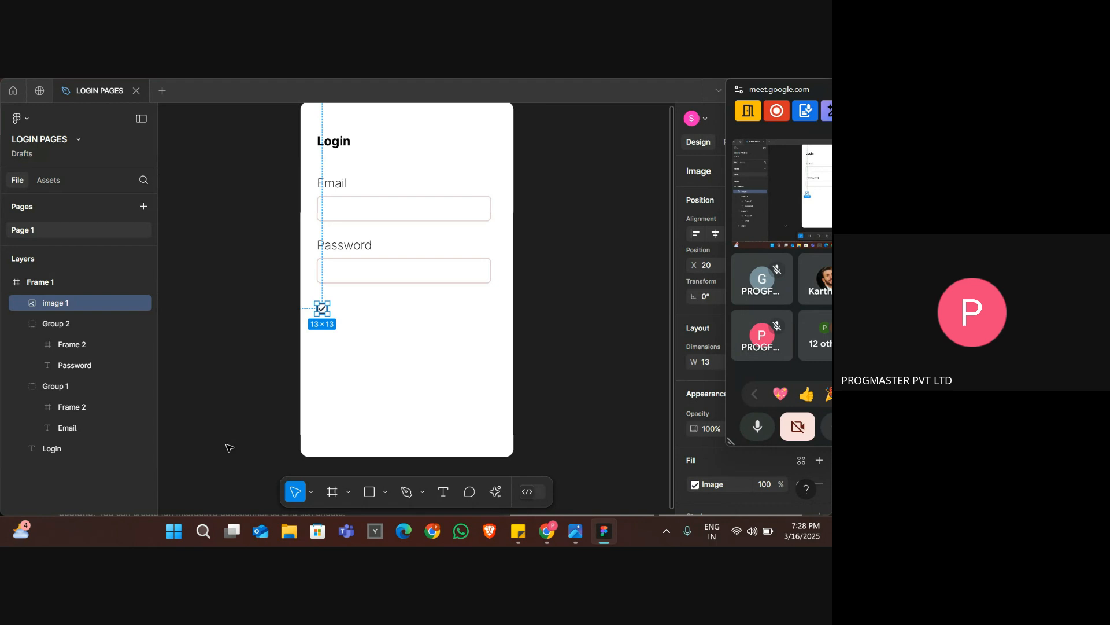
pyautogui.click(387, 329)
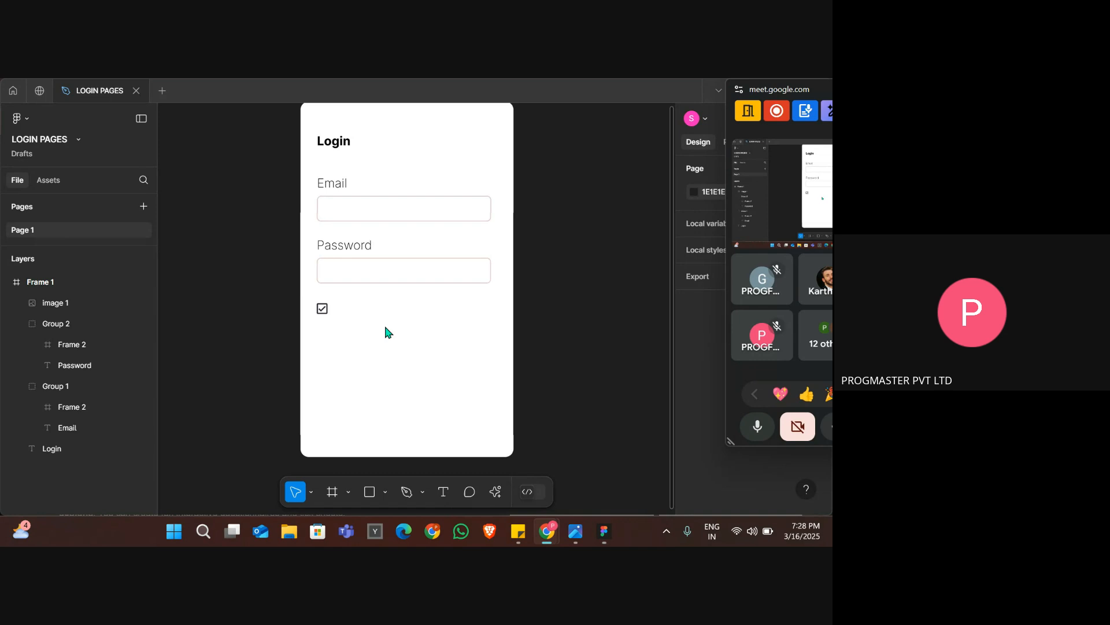
# Switch to the figma login page.jpg reference to examine the Remember me row, and return to the Figma design.
pyautogui.hotkey('alt', 'Tab')
pyautogui.press('Tab')
pyautogui.press('Tab')
pyautogui.press('Tab')
pyautogui.press('Tab')
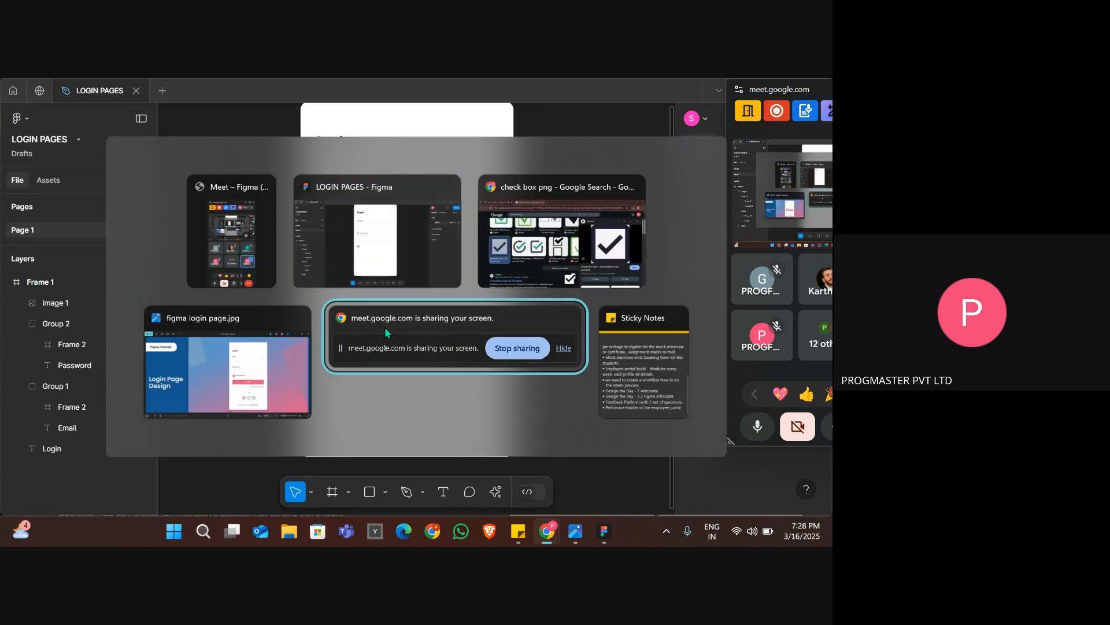
pyautogui.click(205, 343)
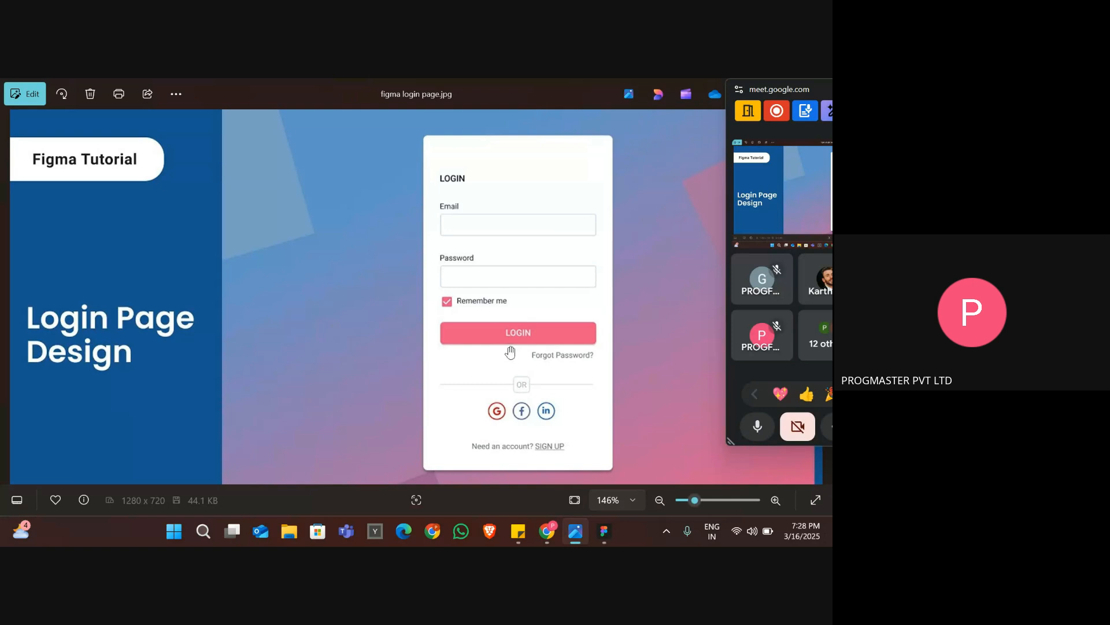
pyautogui.hotkey('alt', 'Tab')
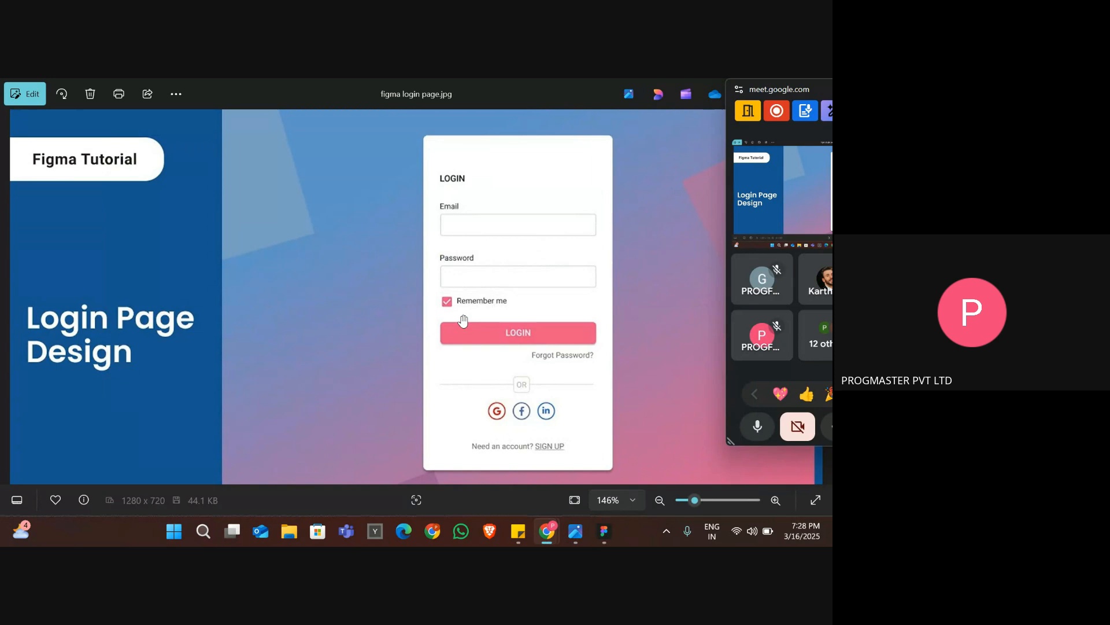
pyautogui.hotkey('alt', 'Tab')
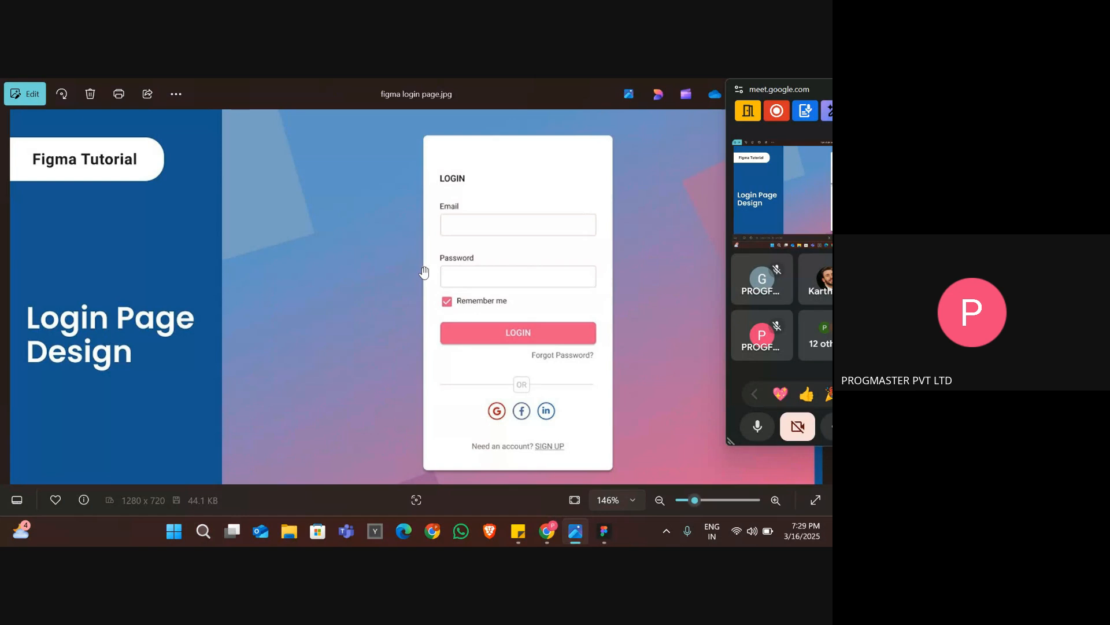
pyautogui.hotkey('alt', 'Tab')
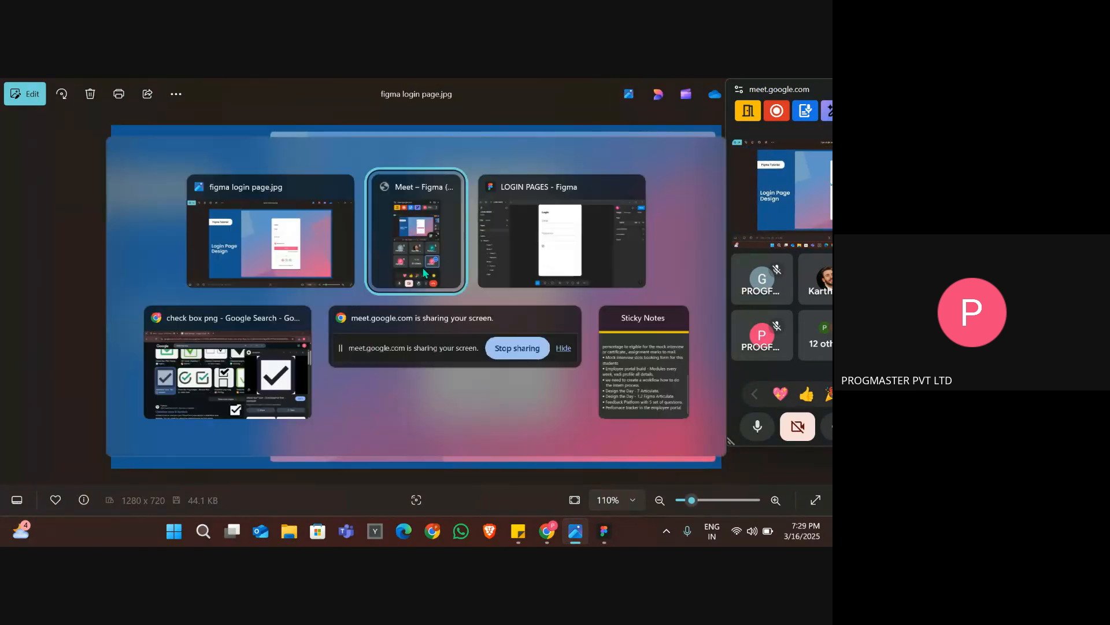
pyautogui.hotkey('alt', 'Tab')
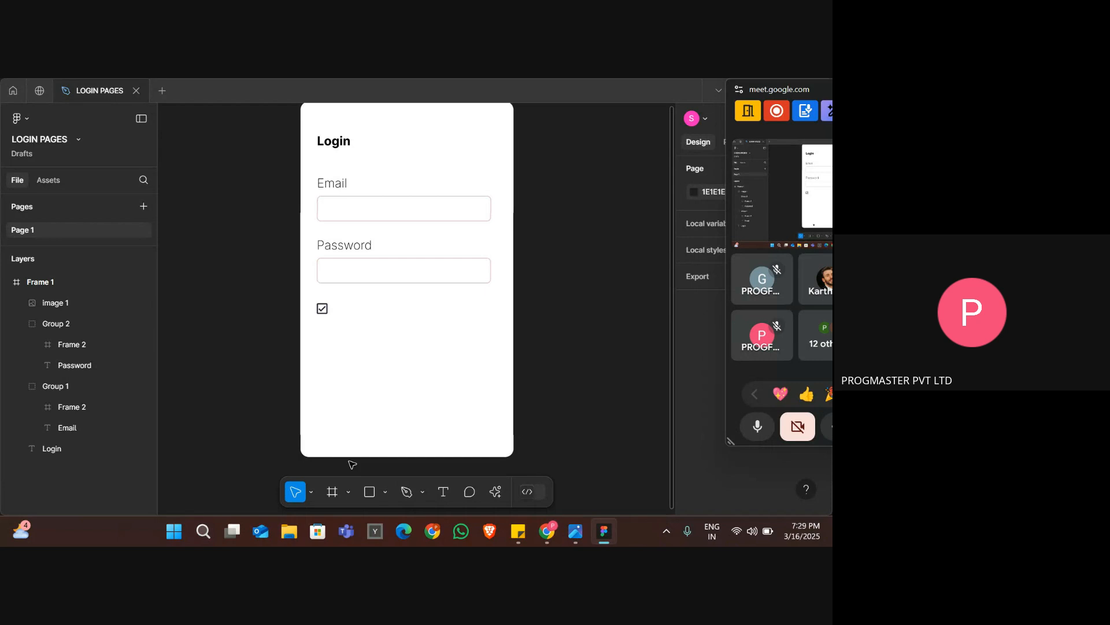
# Add a text label reading "Remember" beside the check box icon.
pyautogui.click(444, 494)
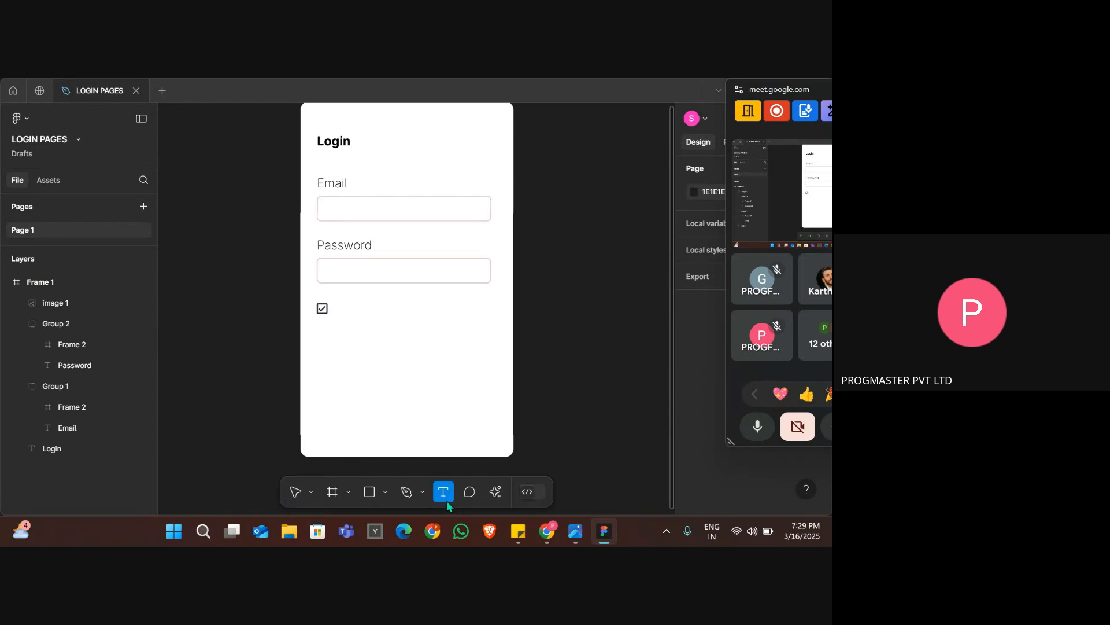
pyautogui.click(344, 312)
pyautogui.write('Reme')
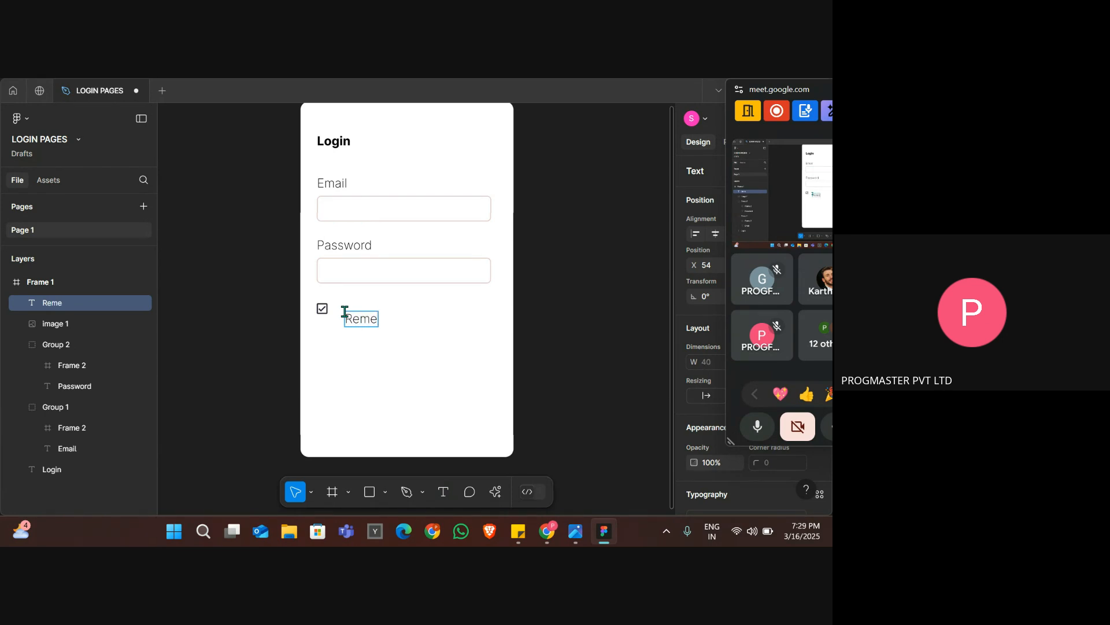
pyautogui.write('b')
pyautogui.press('BackSpace')
pyautogui.press('BackSpace')
pyautogui.write('ember')
pyautogui.press('Escape')
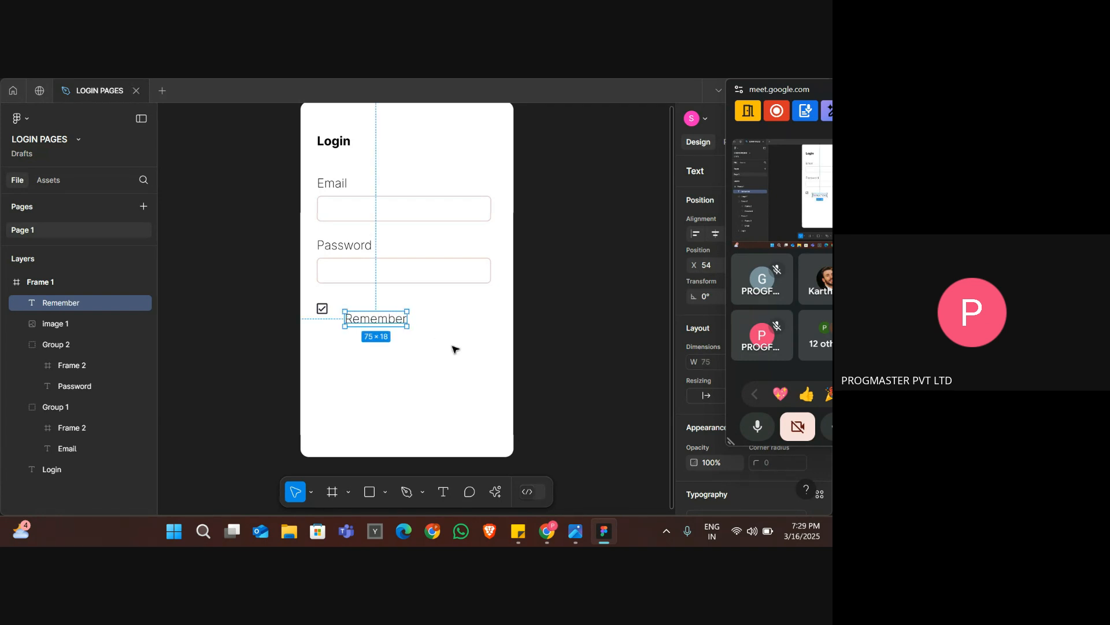
# Move the label close to the check box icon at X 41 and extend its text to "Remember Me".
pyautogui.moveTo(392, 320); pyautogui.dragTo(384, 312)
pyautogui.doubleClick(382, 311)
pyautogui.press('Right')
pyautogui.write('M')
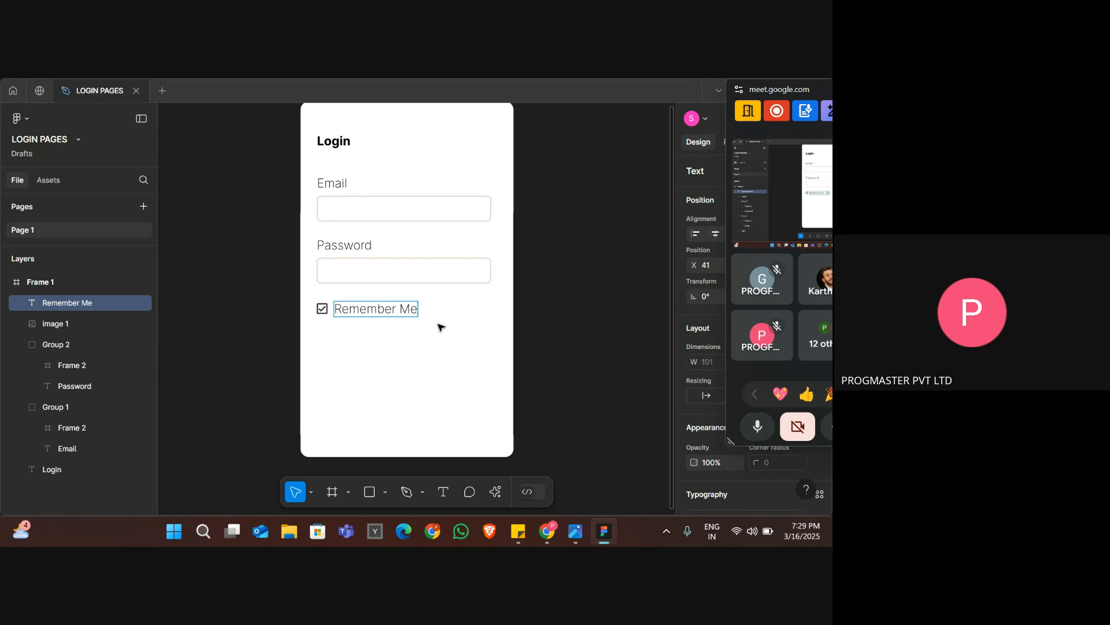
pyautogui.press('Escape')
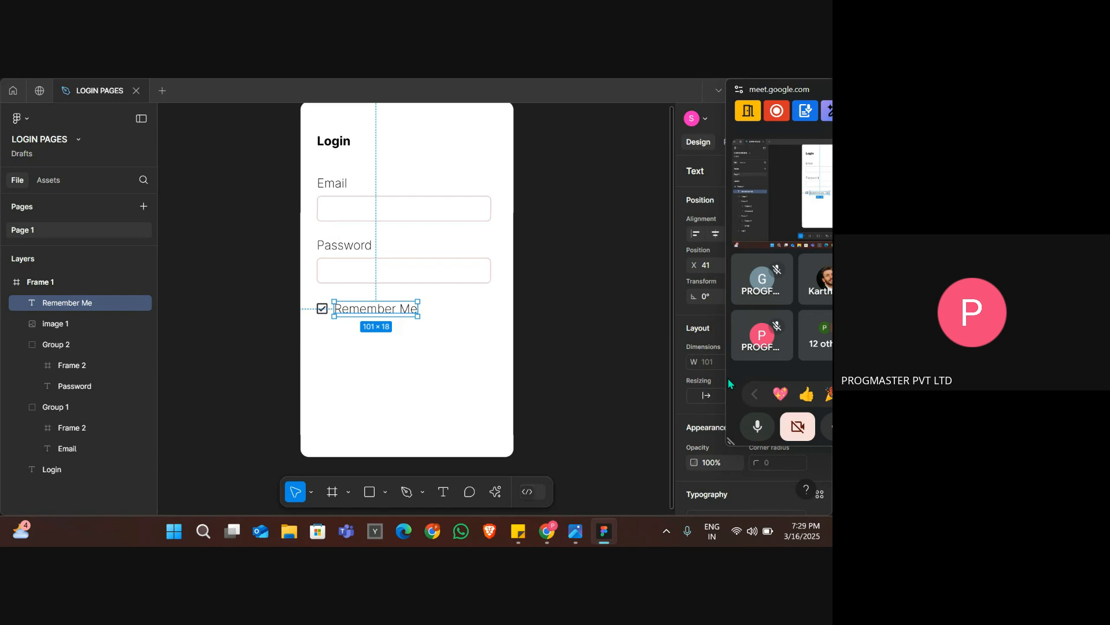
# Close the floating Meet window, set the Remember Me text size to 10, and realign the label with the check box icon.
pyautogui.moveTo(776, 93); pyautogui.dragTo(598, 158)
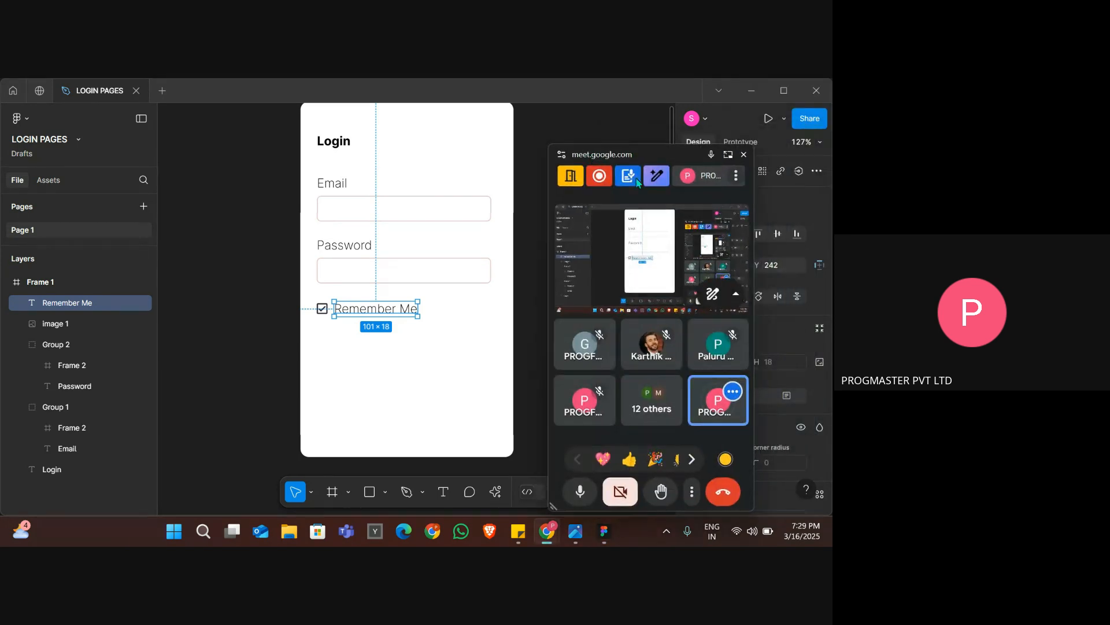
pyautogui.click(744, 155)
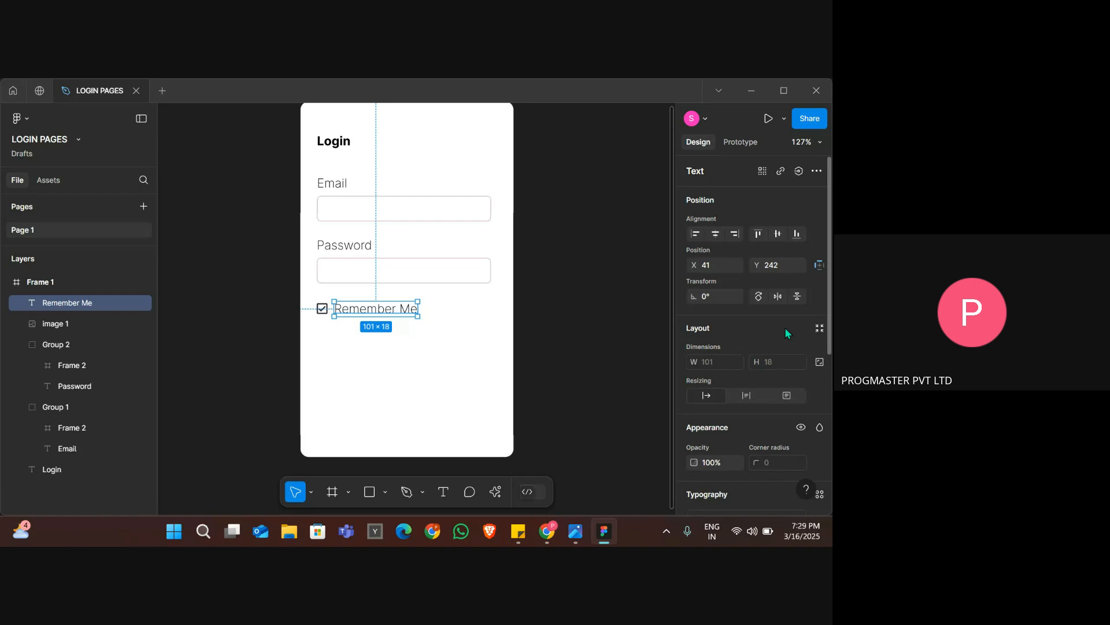
pyautogui.scroll(-4, 786, 327)
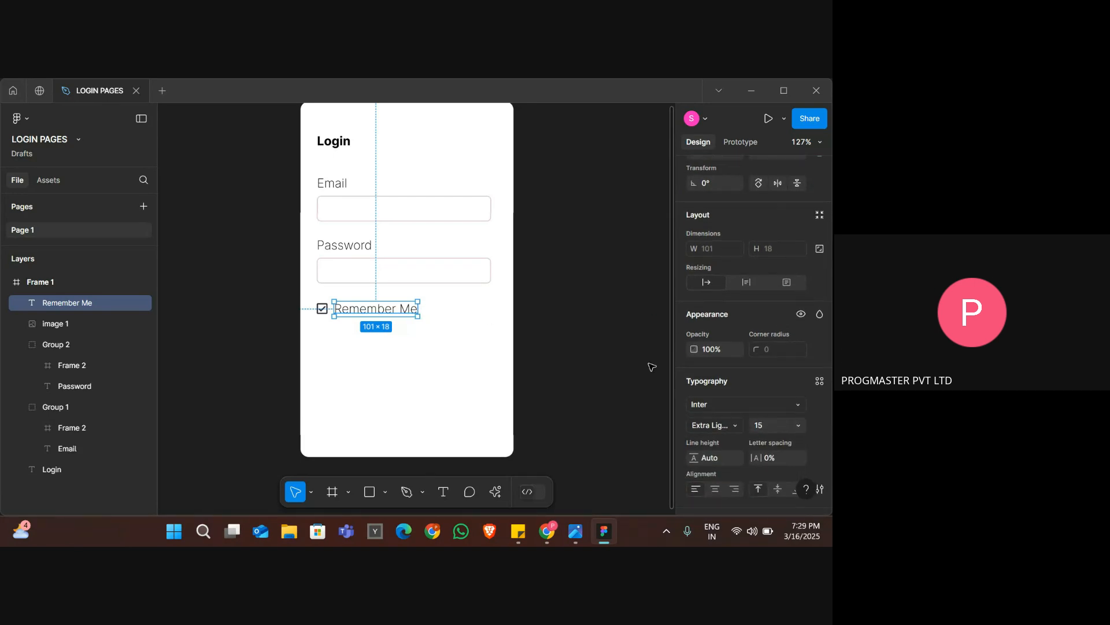
pyautogui.scroll(-3, 773, 428)
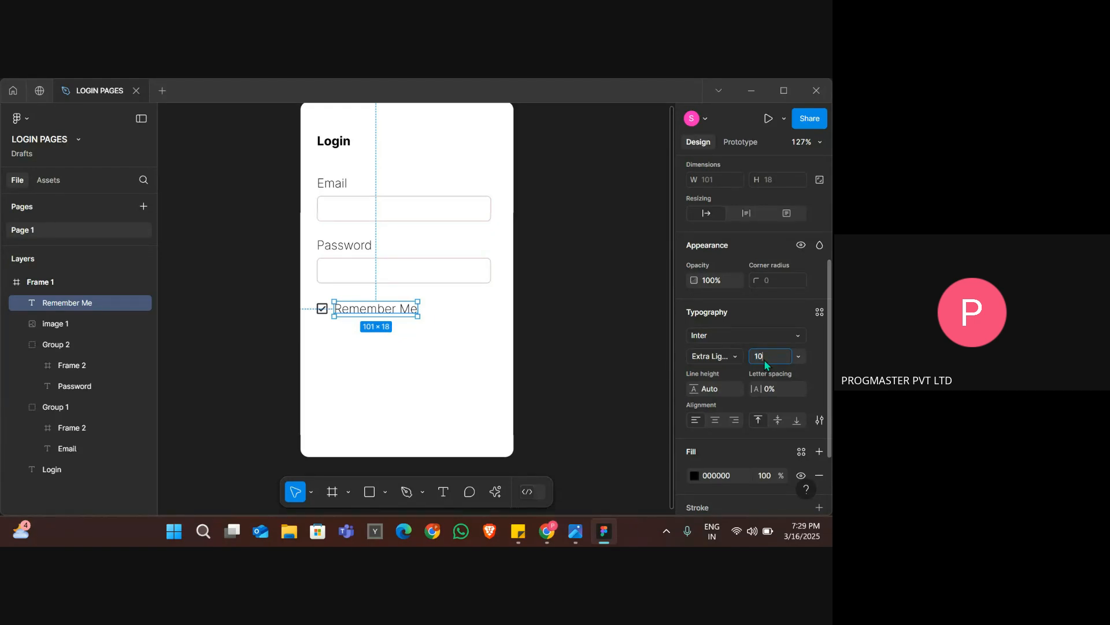
pyautogui.press('Return')
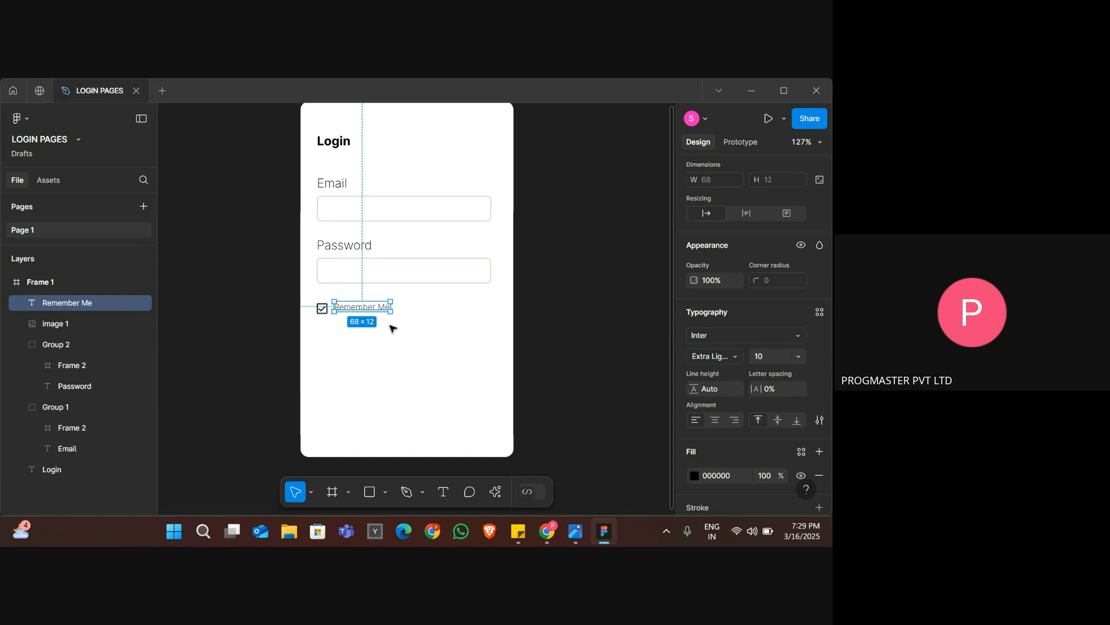
pyautogui.moveTo(375, 310); pyautogui.dragTo(358, 314)
# Set the Remember Me label's font weight to Regular and compare it with the figma login page.jpg reference.
pyautogui.click(726, 356)
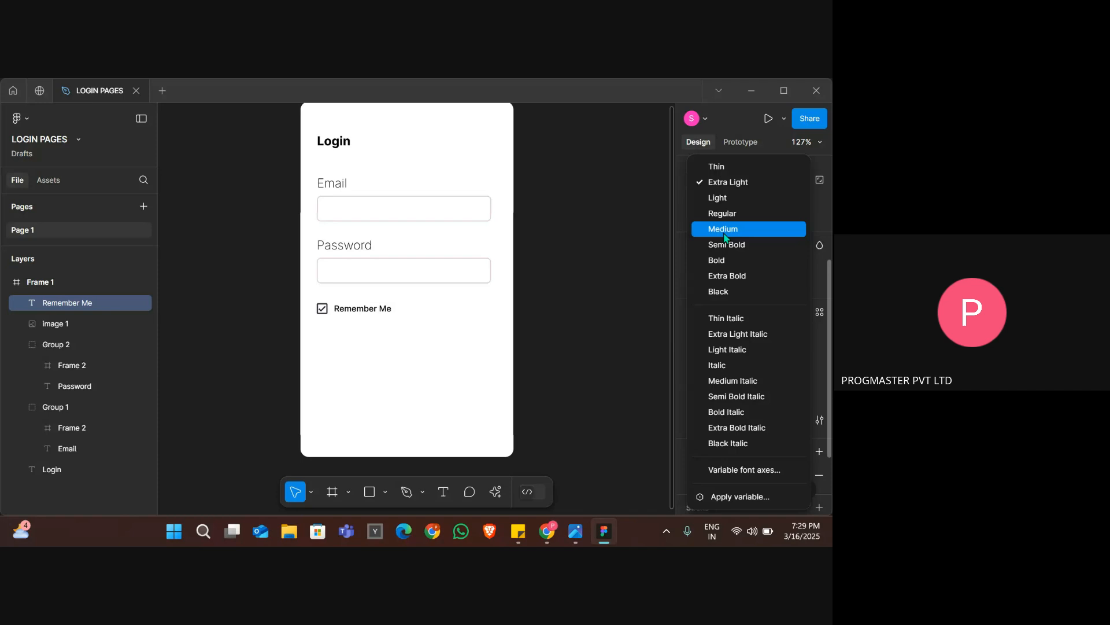
pyautogui.click(721, 214)
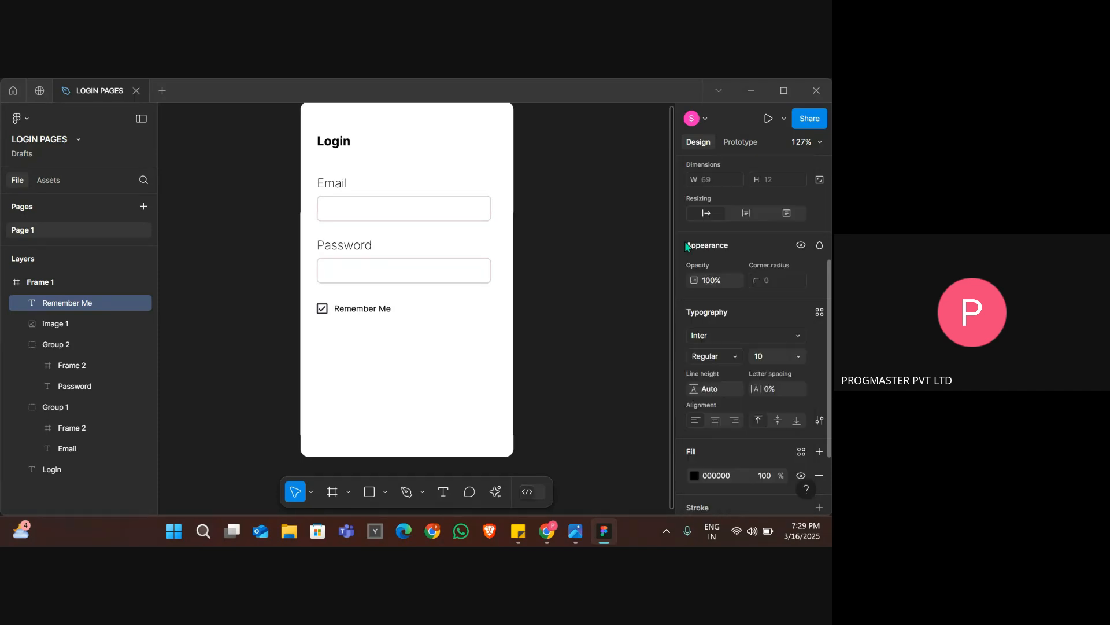
pyautogui.hotkey('alt', 'Tab')
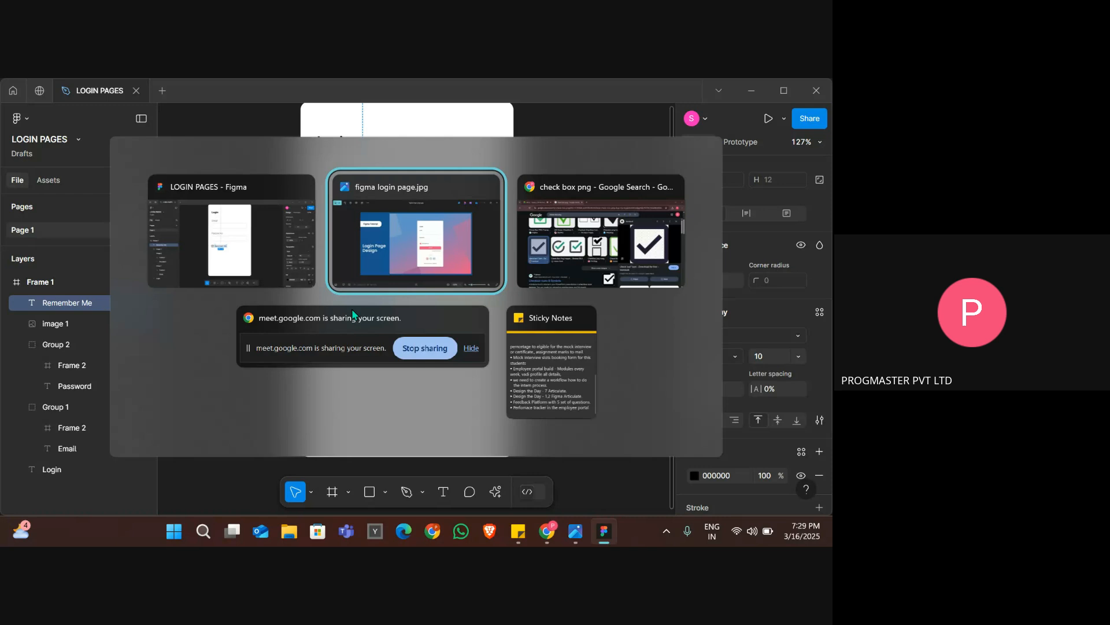
pyautogui.scroll(4, 354, 315)
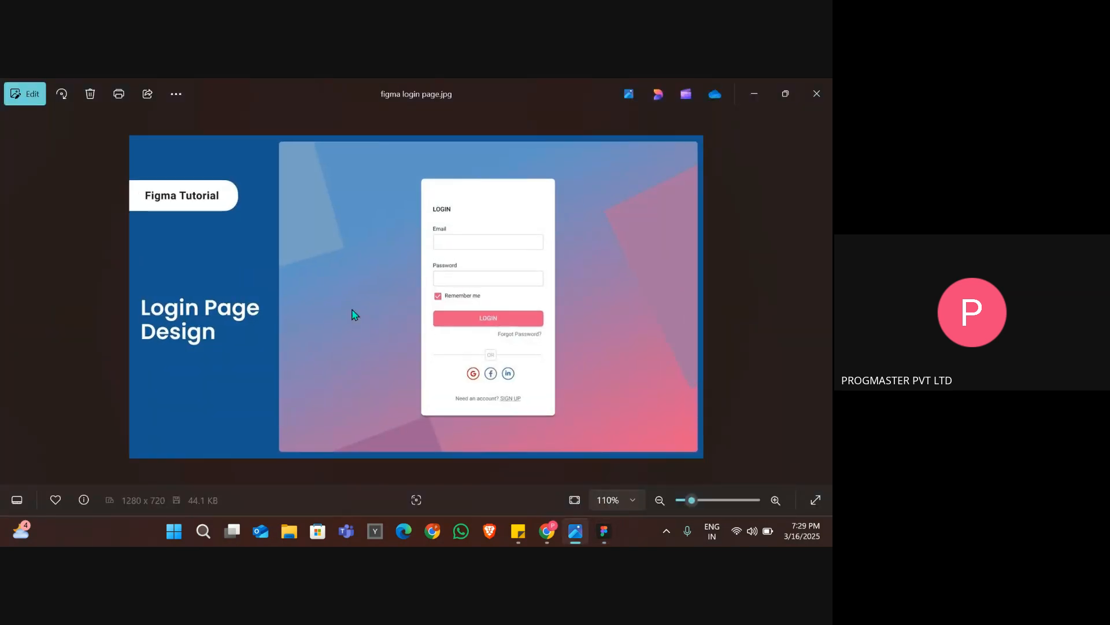
pyautogui.hotkey('alt', 'Tab')
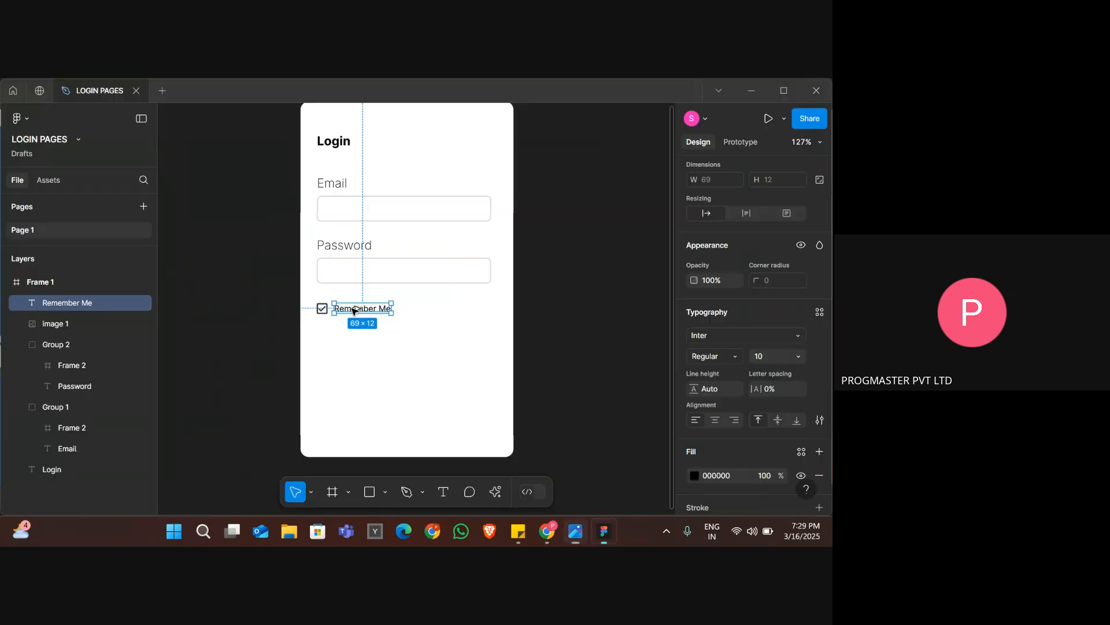
pyautogui.hotkey('alt', 'Tab')
pyautogui.hotkey('alt', 'Tab')
pyautogui.click(408, 315)
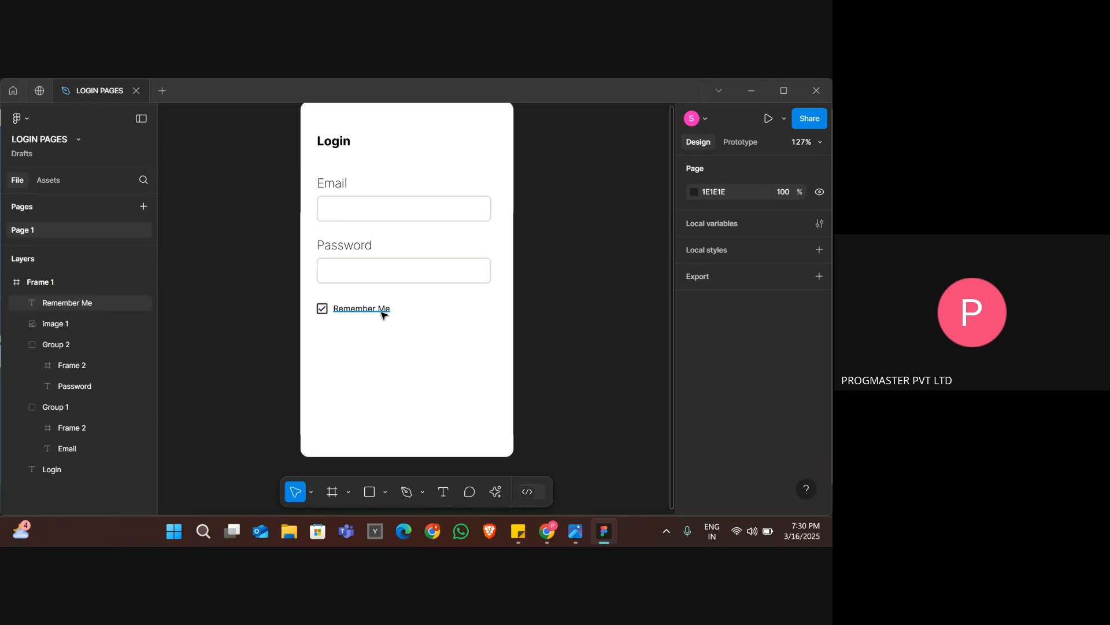
# Group the check box icon with the Remember Me label and move the group up to Y 237.
pyautogui.moveTo(394, 312); pyautogui.dragTo(312, 309)
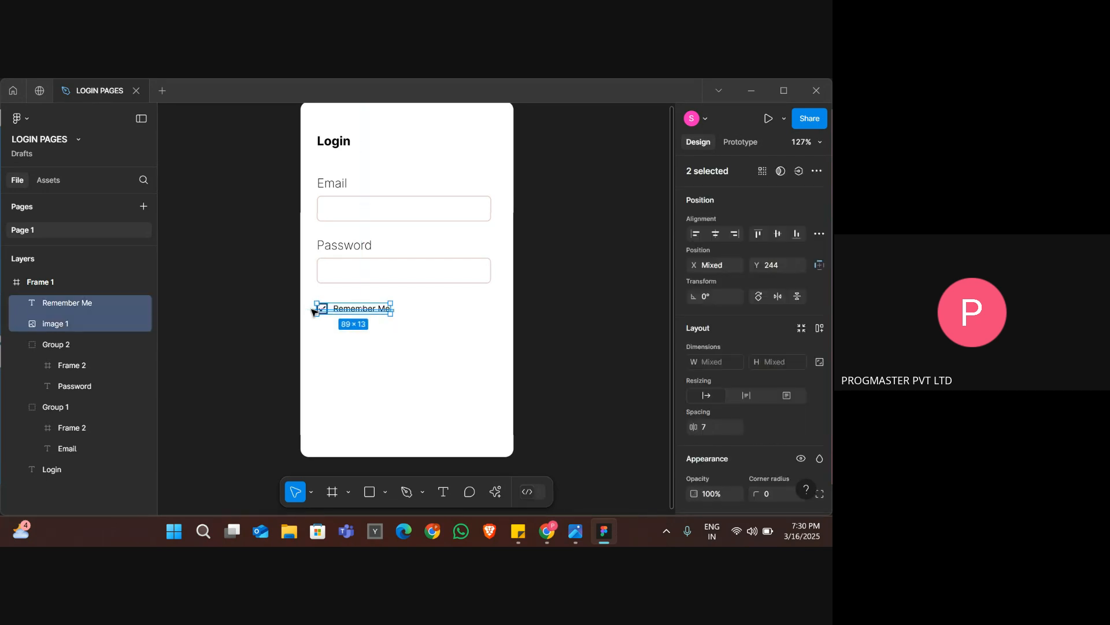
pyautogui.rightClick(332, 311)
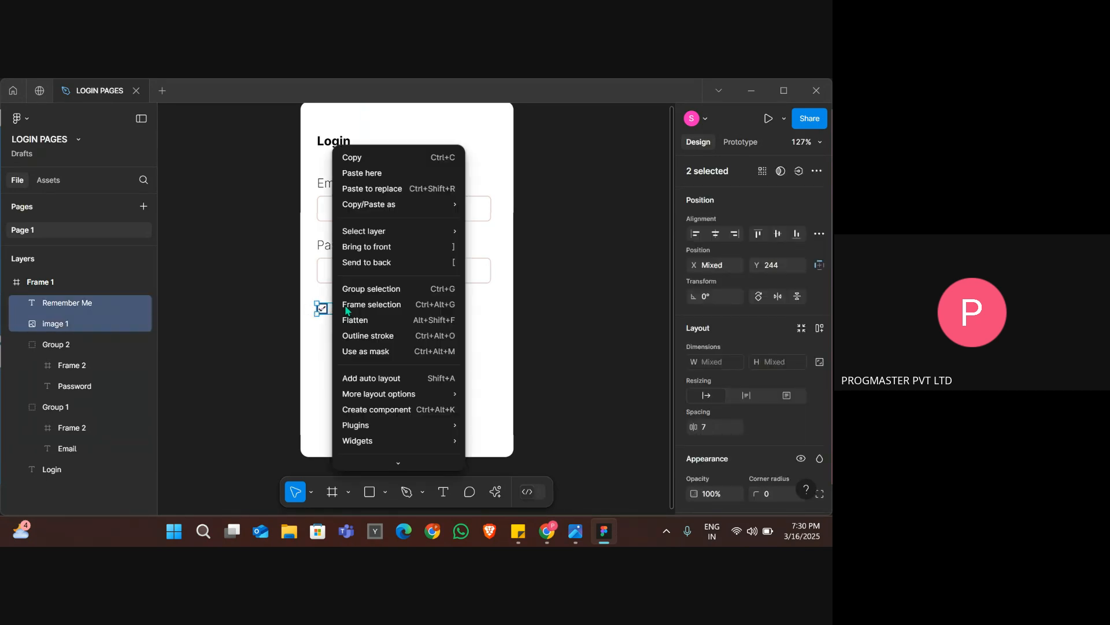
pyautogui.click(373, 296)
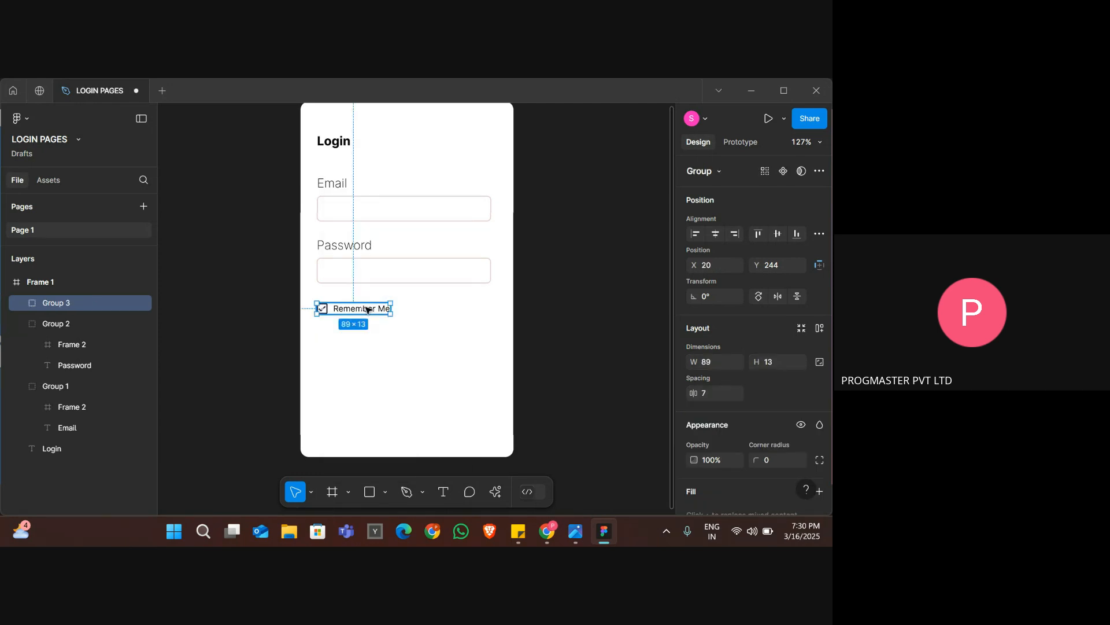
pyautogui.press('Up')
pyautogui.press('Up')
pyautogui.press('Up')
pyautogui.press('Up')
pyautogui.press('Up')
pyautogui.press('Up')
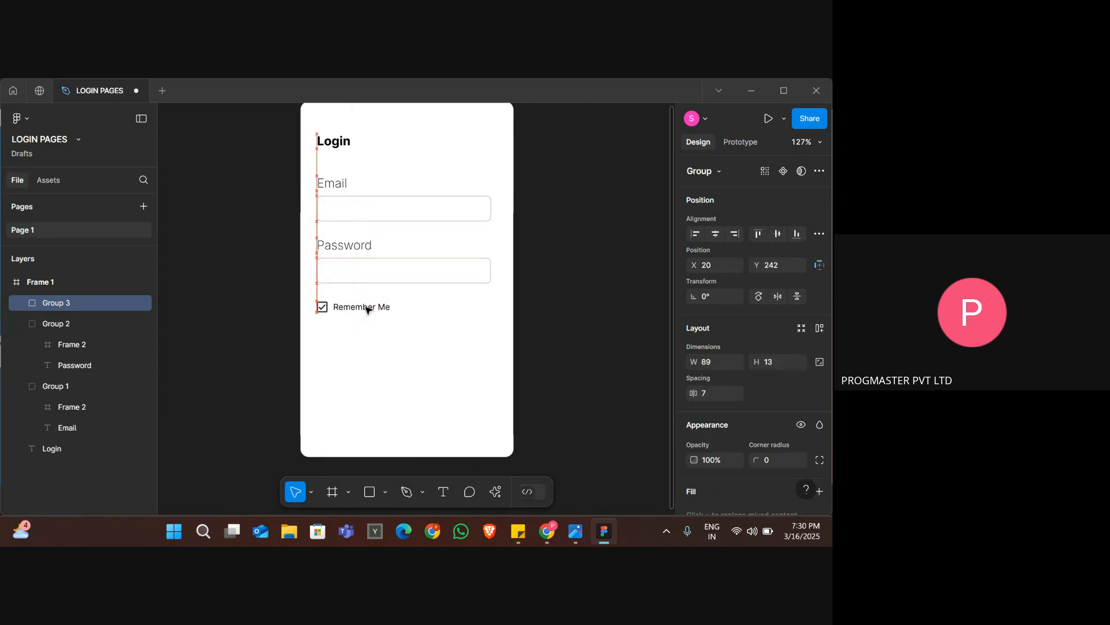
pyautogui.press('Up')
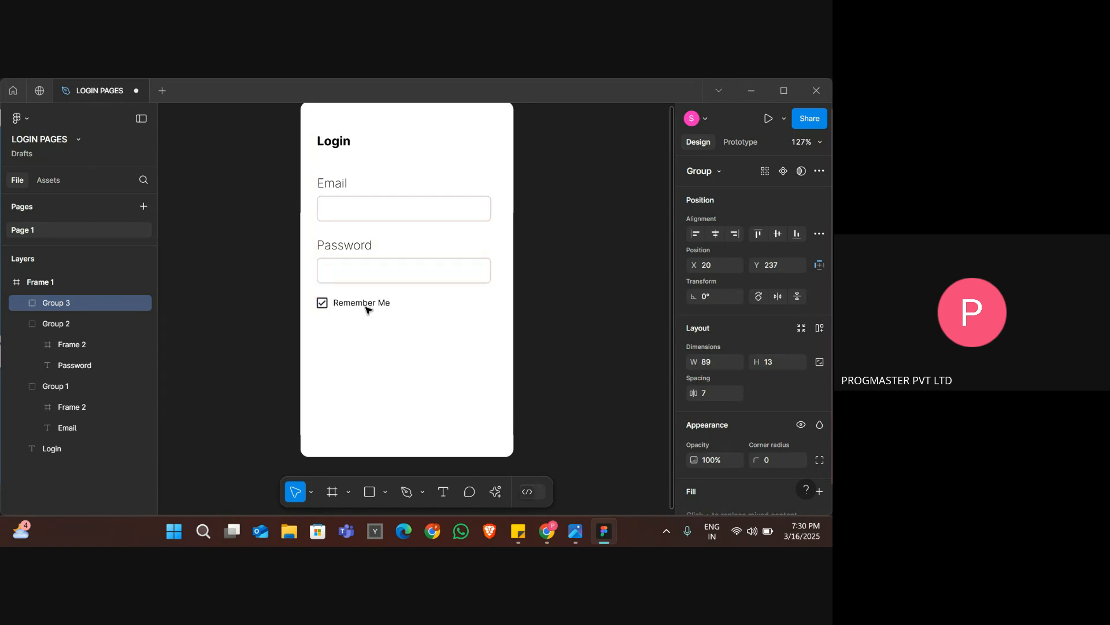
pyautogui.click(440, 333)
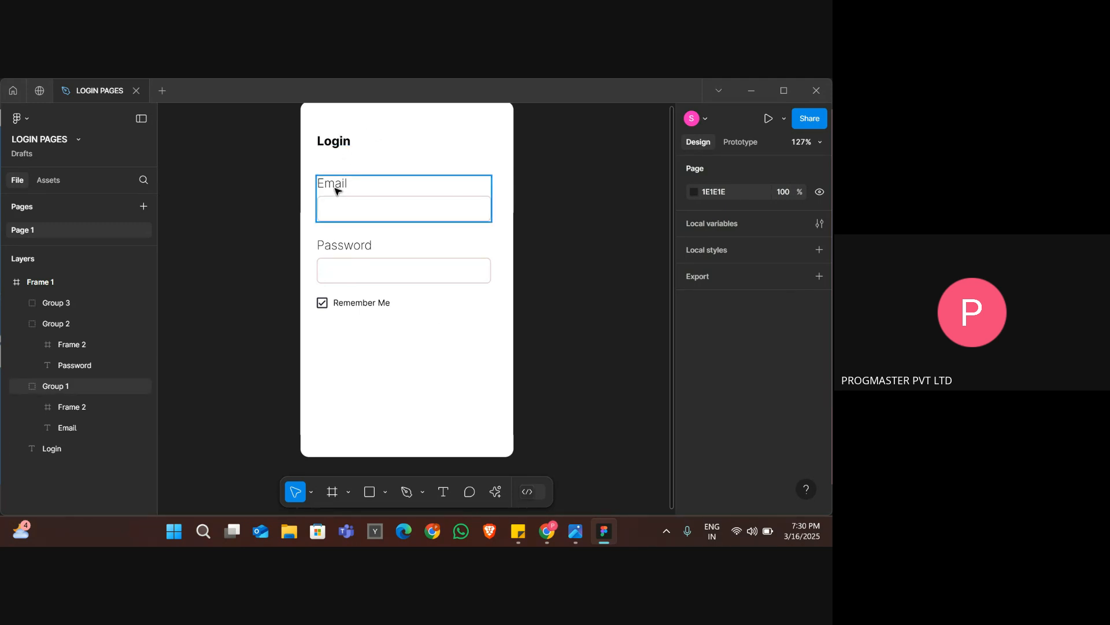
# Examine the LOGIN button in the reference image, check the Google Meet in-call messages, and return to the Figma design.
pyautogui.hotkey('alt', 'Tab')
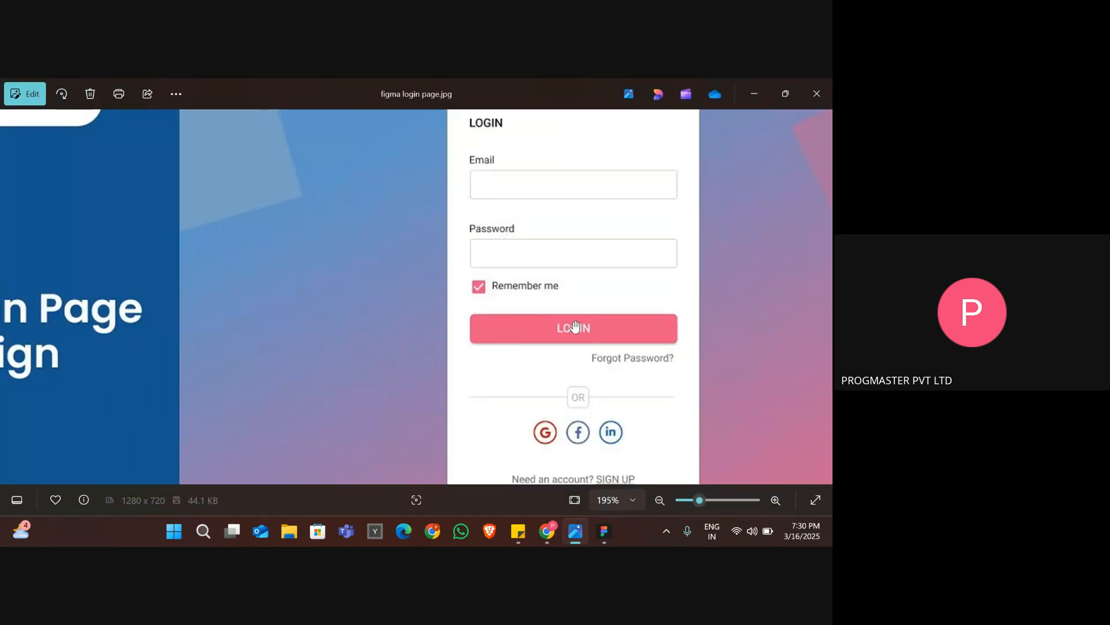
pyautogui.hotkey('alt', 'Tab')
pyautogui.hotkey('alt', 'Tab')
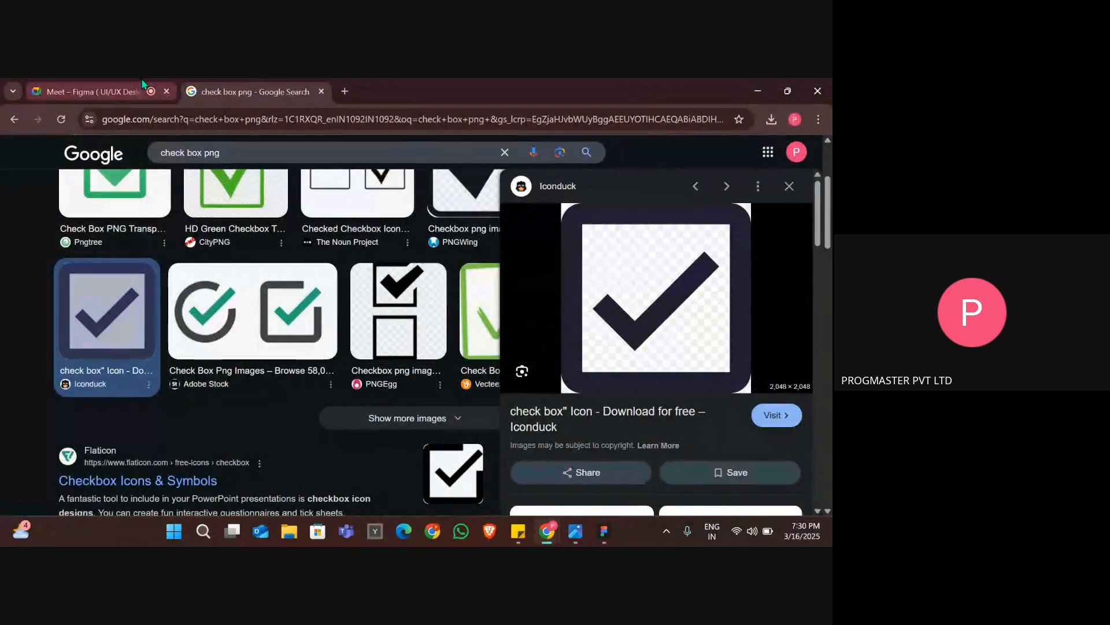
pyautogui.click(143, 84)
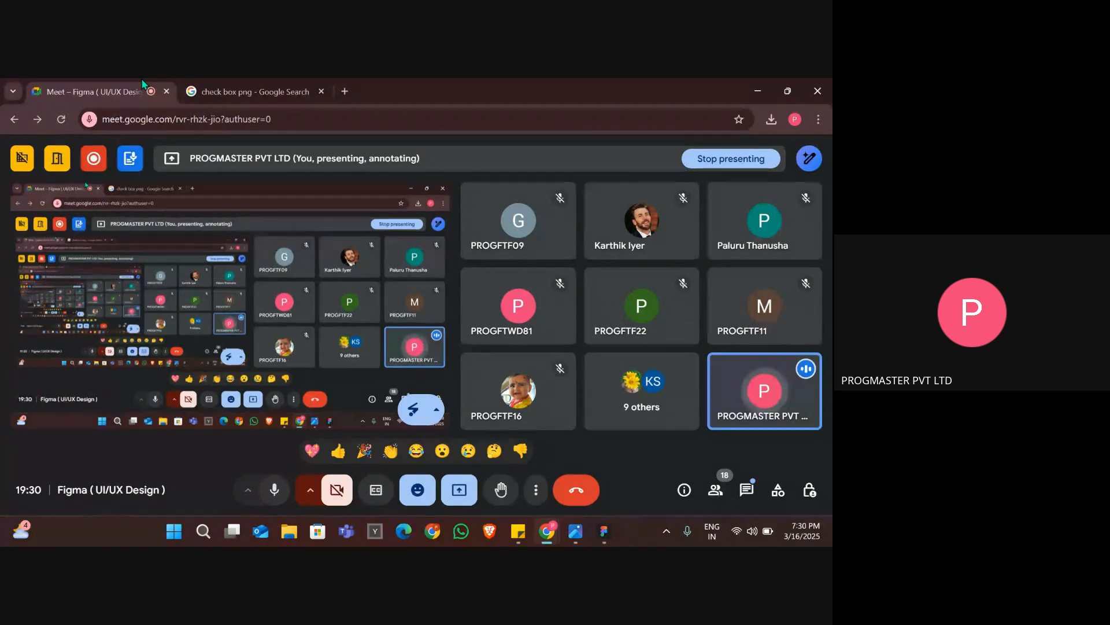
pyautogui.click(747, 490)
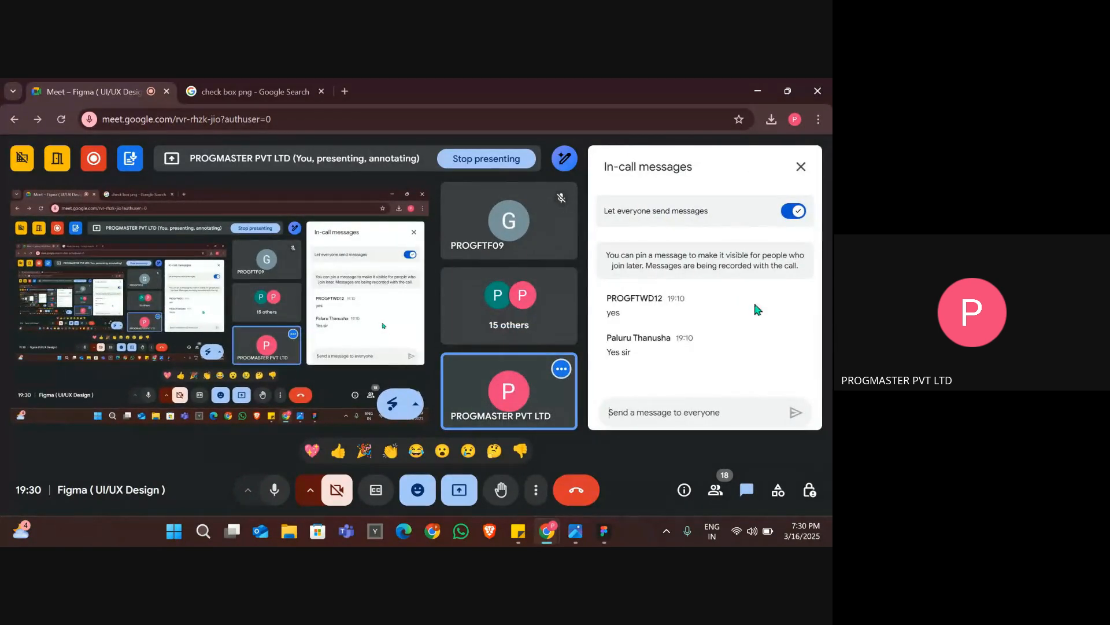
pyautogui.click(803, 170)
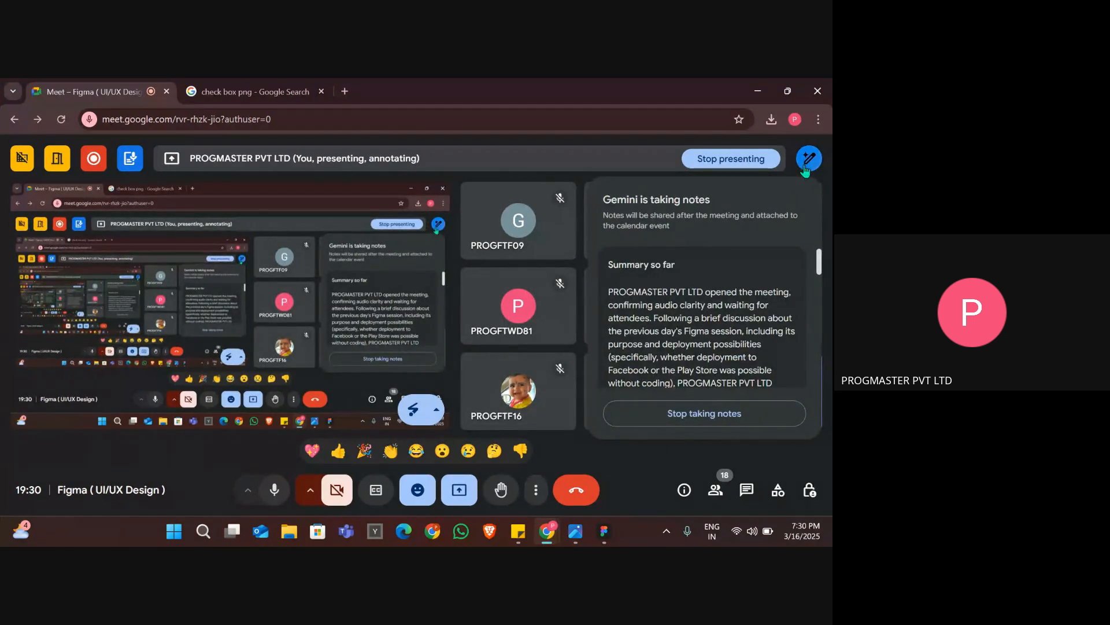
pyautogui.hotkey('alt', 'Tab')
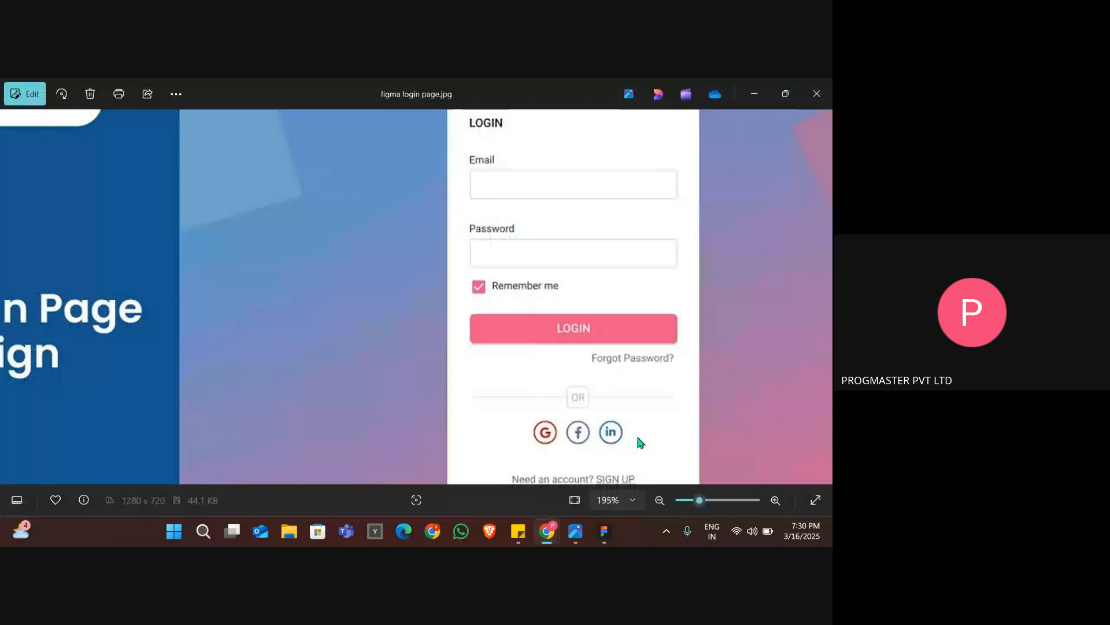
pyautogui.hotkey('alt', 'Tab')
pyautogui.press('Tab')
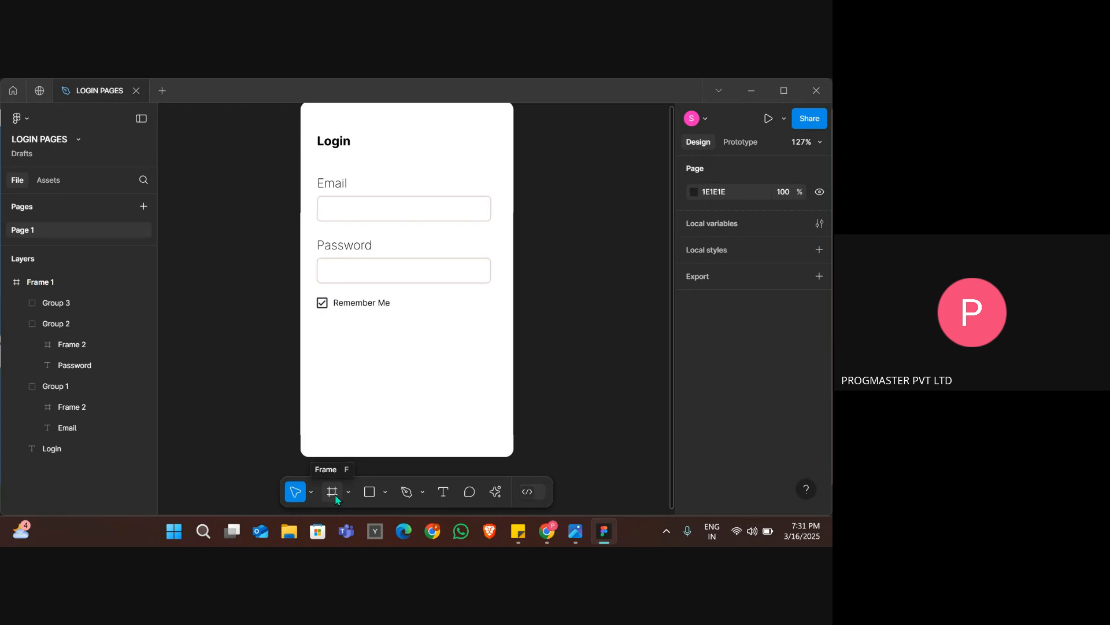
# Draw a button frame about 207 × 29 below the Remember Me row and fill it with the pink shade F09090.
pyautogui.click(335, 494)
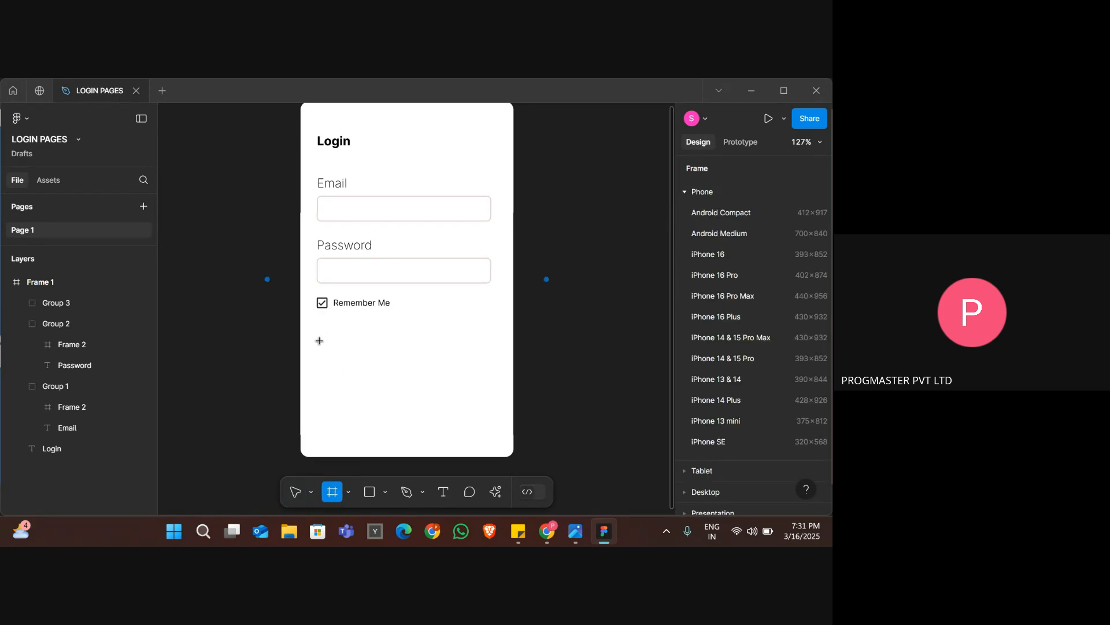
pyautogui.moveTo(319, 340); pyautogui.dragTo(491, 365)
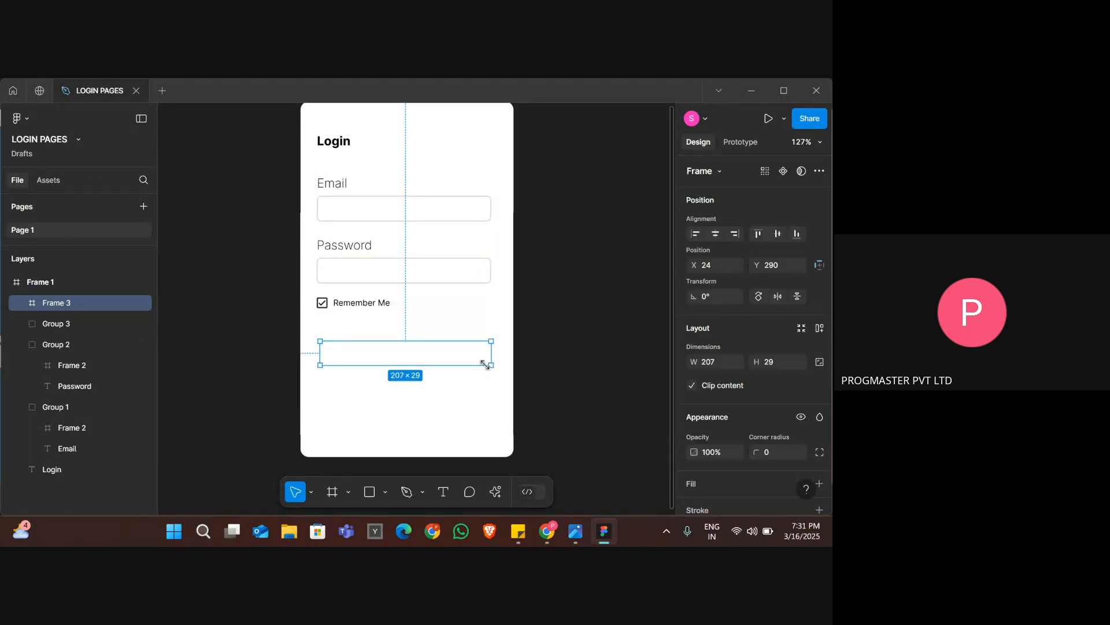
pyautogui.scroll(-3, 776, 390)
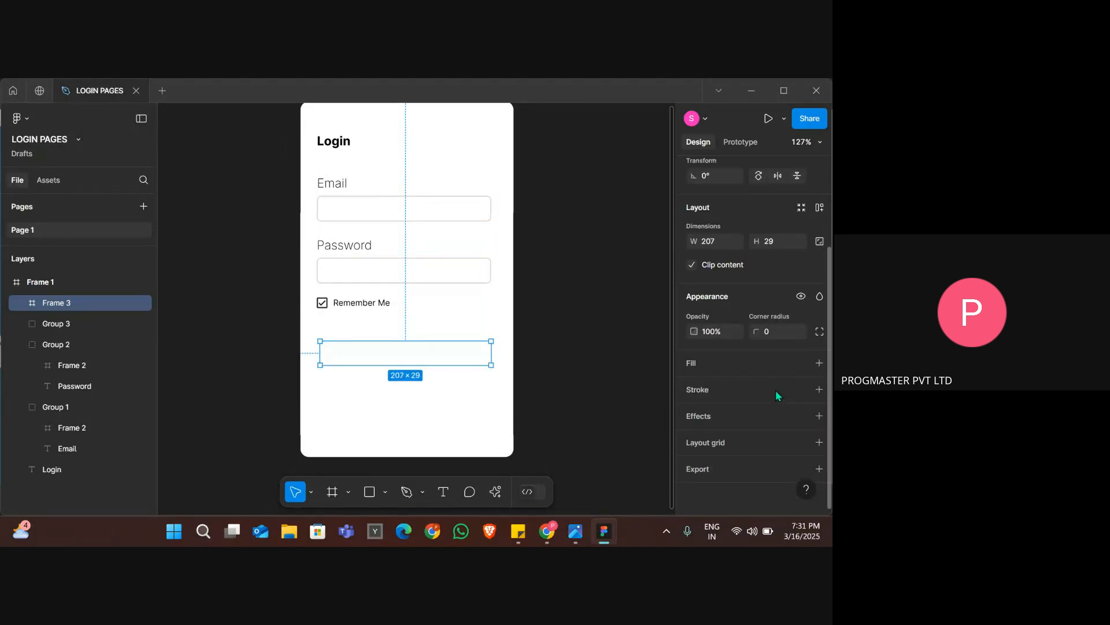
pyautogui.click(716, 367)
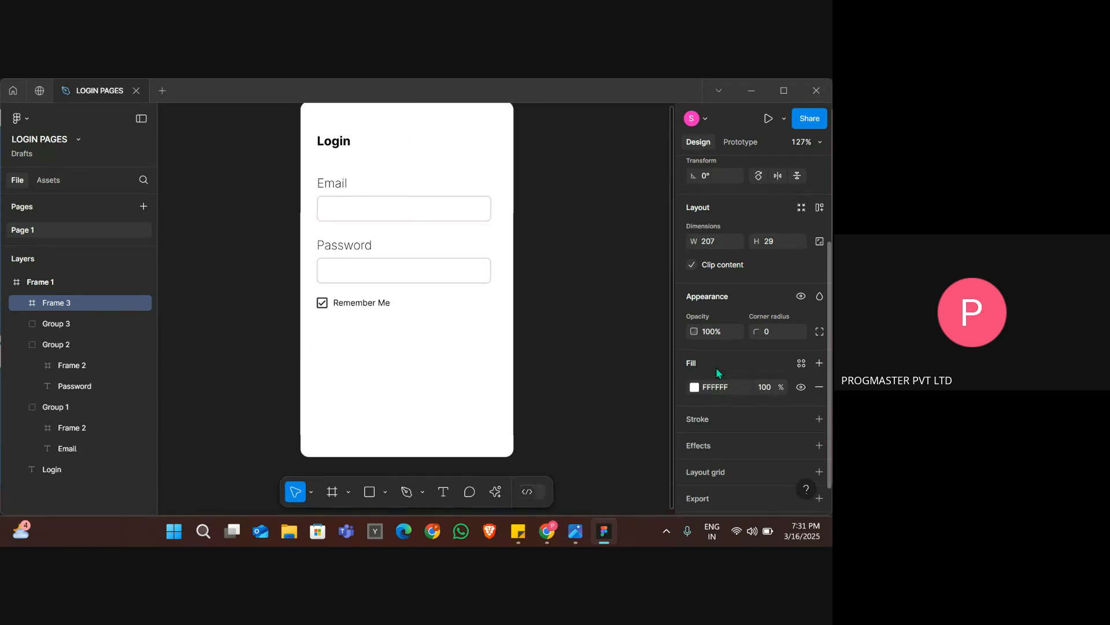
pyautogui.click(694, 388)
pyautogui.moveTo(574, 269); pyautogui.dragTo(540, 223)
pyautogui.hotkey('alt', 'Tab')
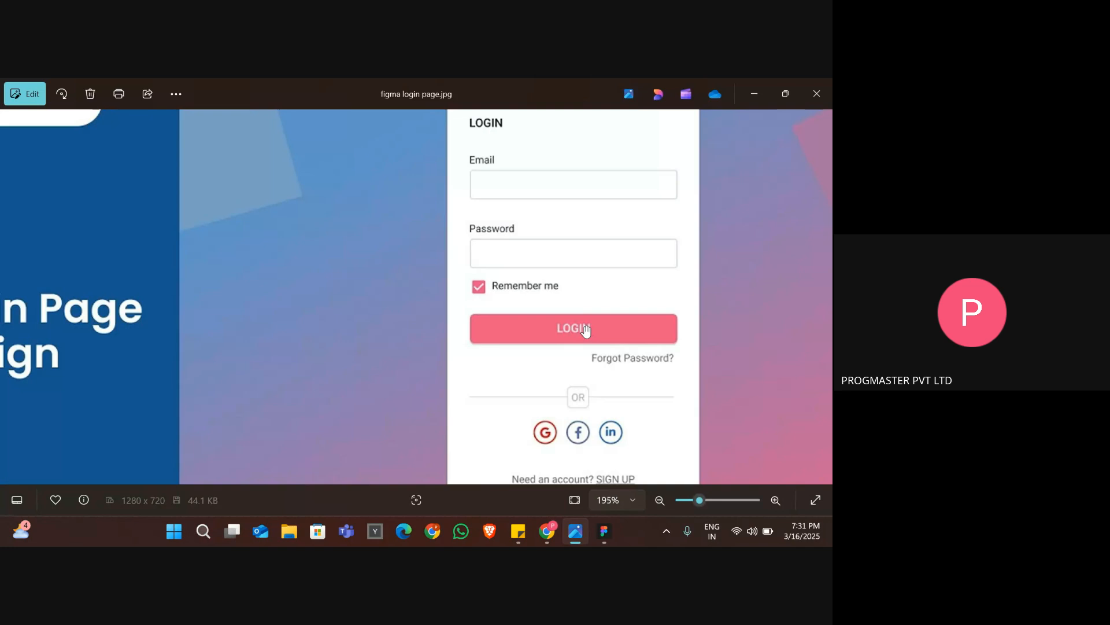
pyautogui.hotkey('alt', 'Tab')
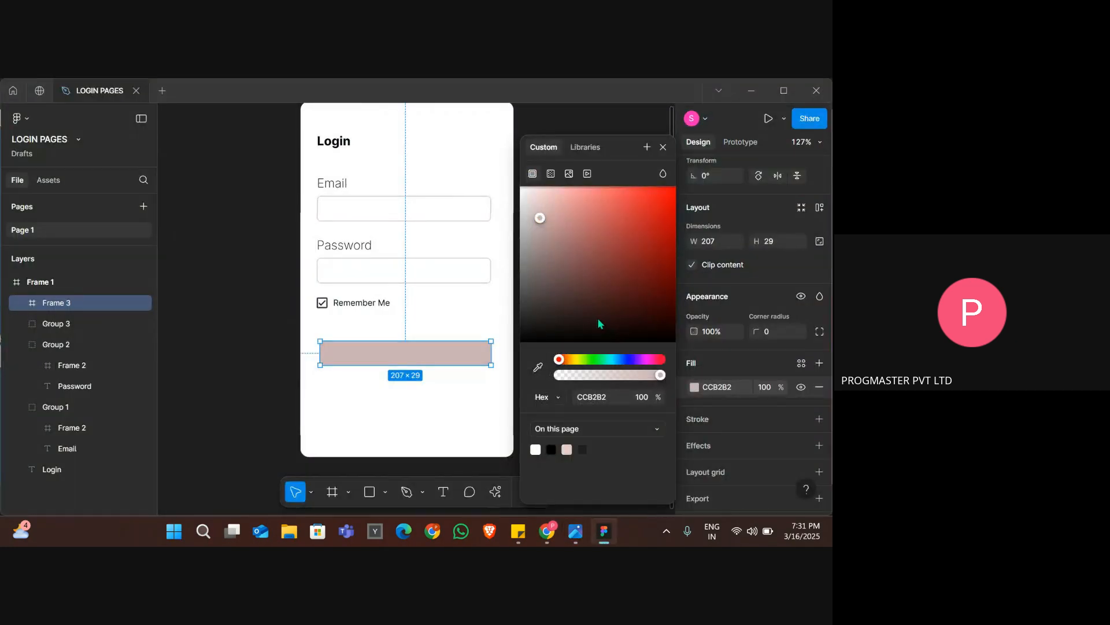
pyautogui.moveTo(550, 245); pyautogui.dragTo(584, 202)
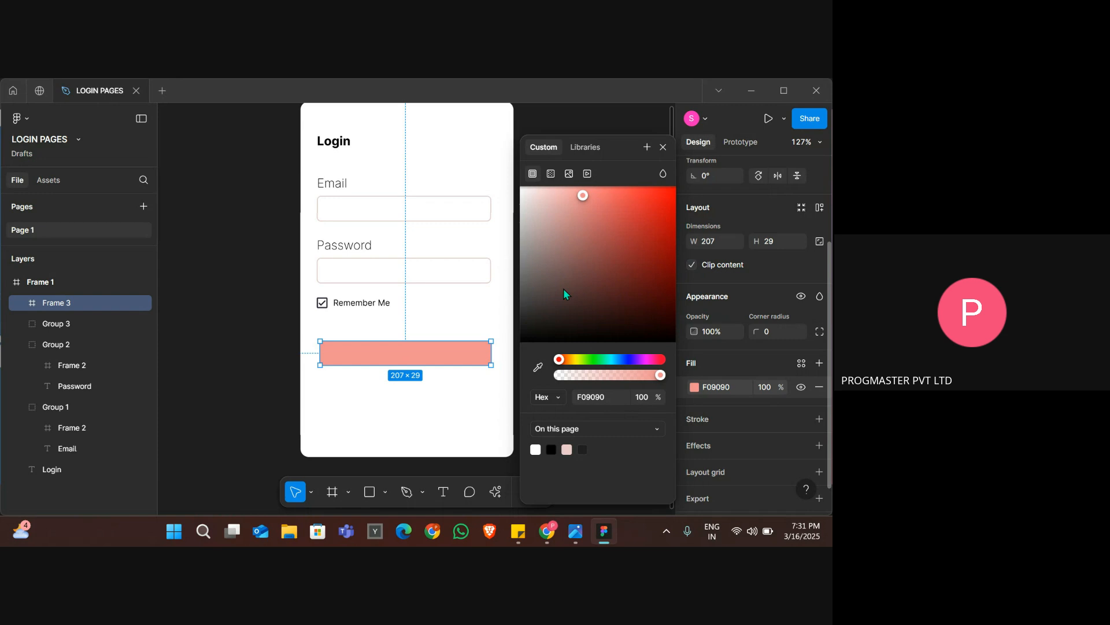
pyautogui.click(283, 366)
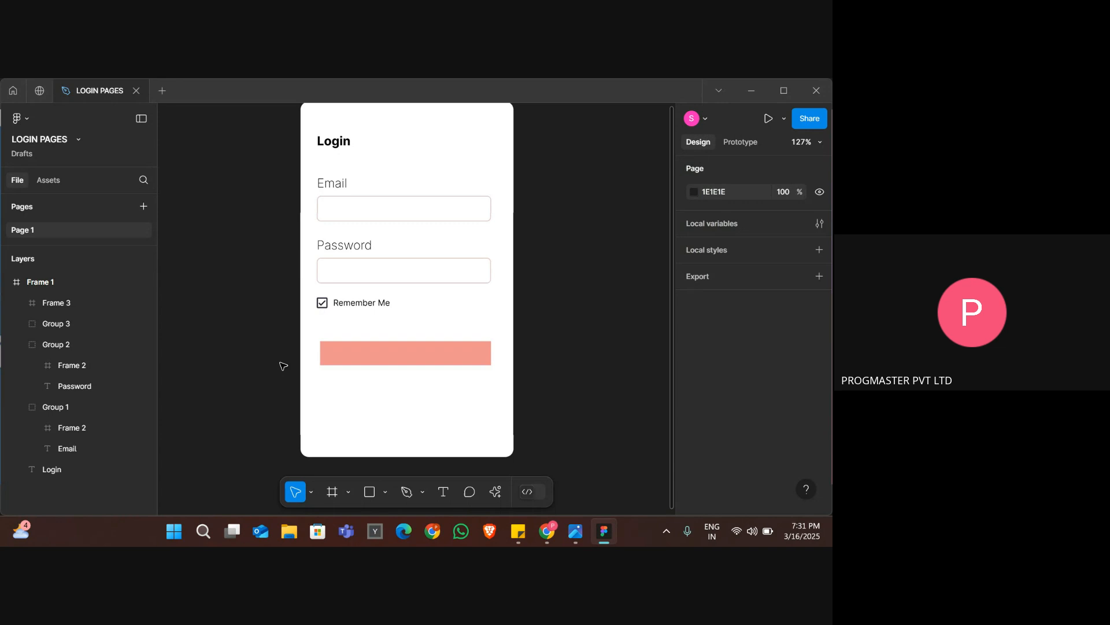
# Try rounding the pink button frame's corners into a full pill shape.
pyautogui.click(382, 348)
pyautogui.hotkey('alt', 'Tab')
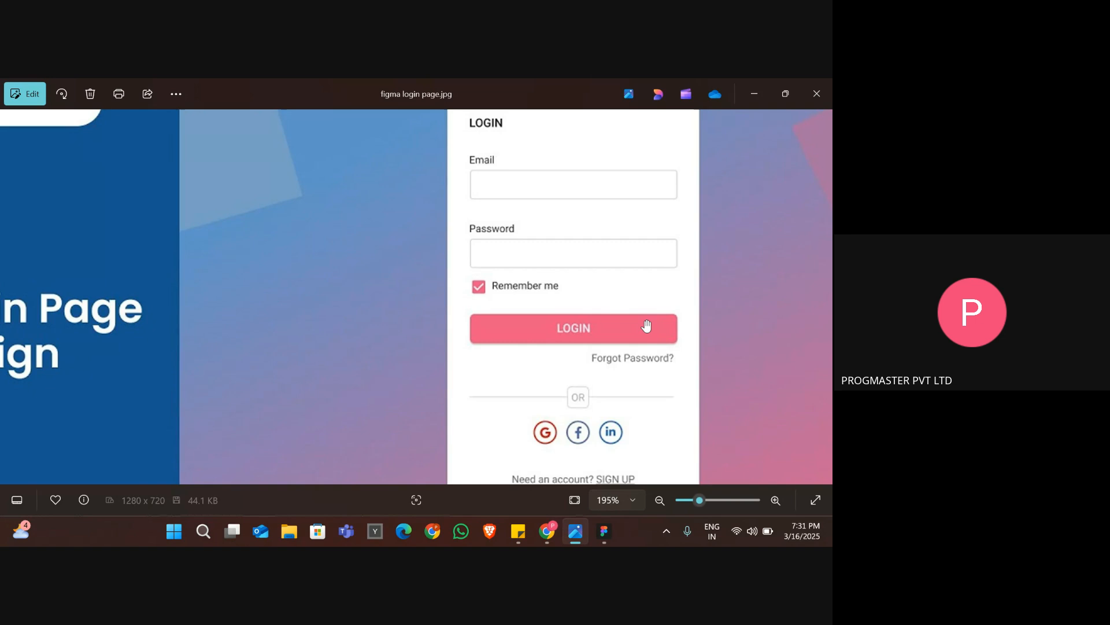
pyautogui.hotkey('alt', 'Tab')
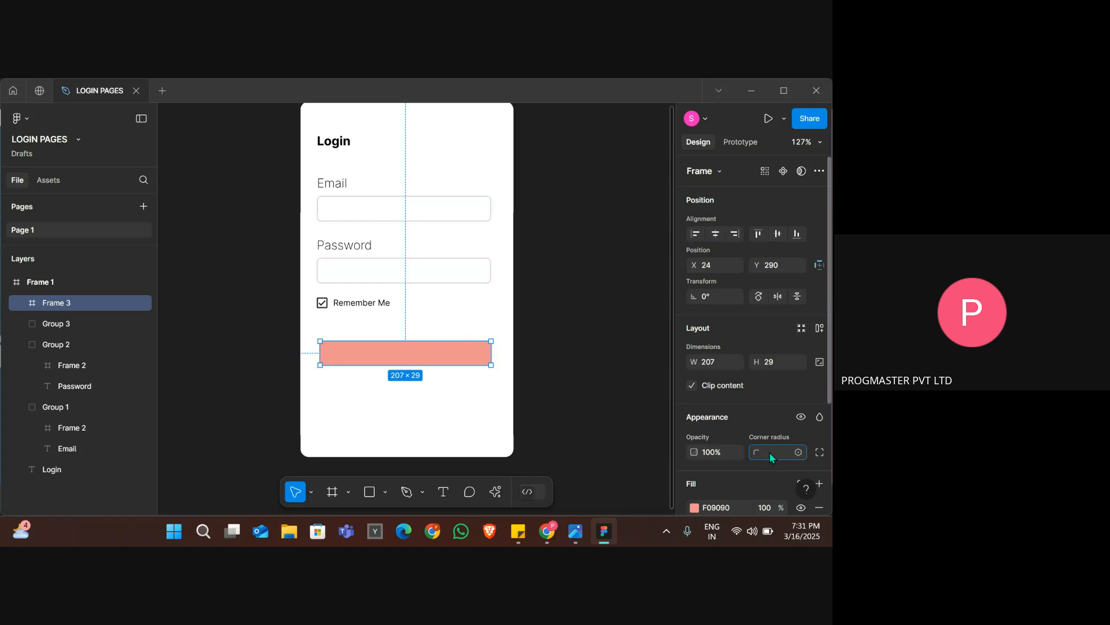
pyautogui.press('Return')
pyautogui.click(602, 376)
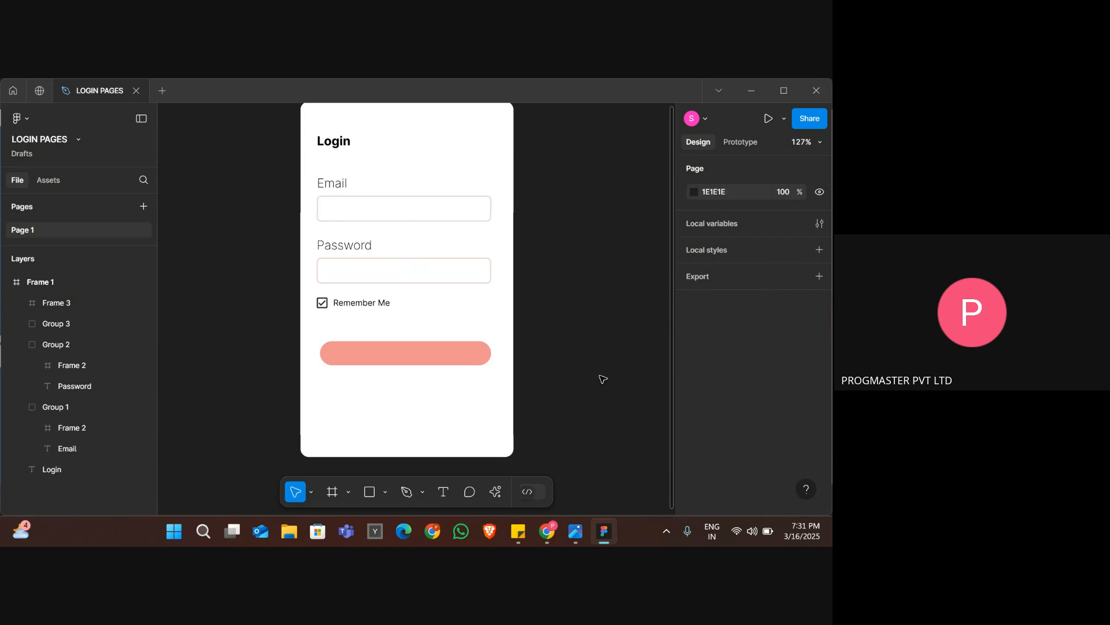
# Compare the button's corners with the reference image and set the pink frame's corner radius to 5.
pyautogui.click(485, 362)
pyautogui.click(517, 444)
pyautogui.hotkey('alt', 'Tab')
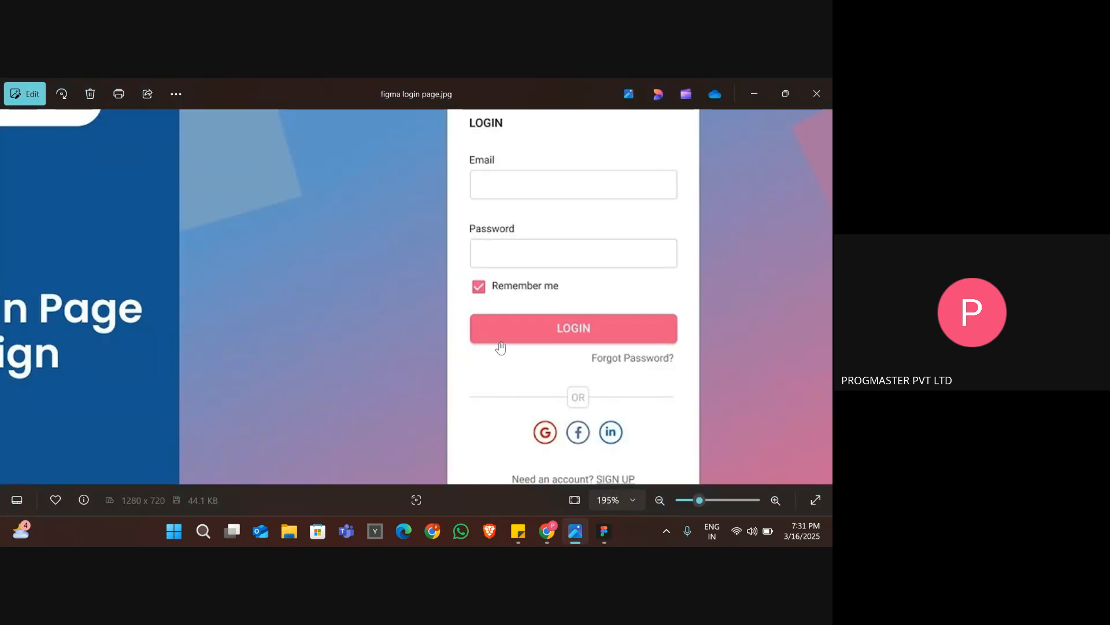
pyautogui.hotkey('alt', 'Tab')
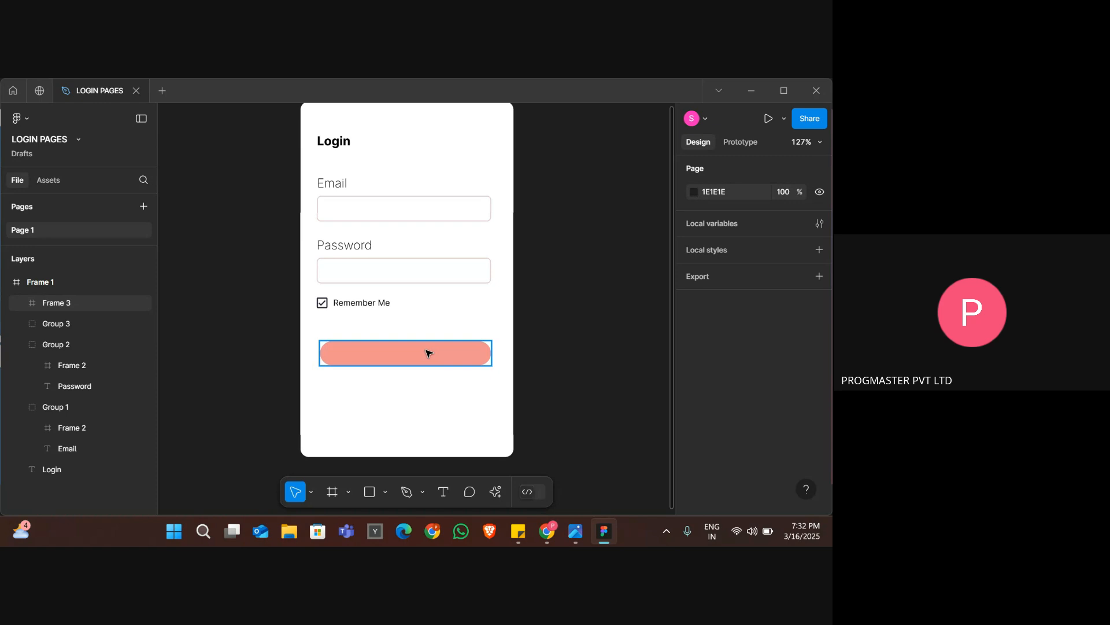
pyautogui.click(428, 352)
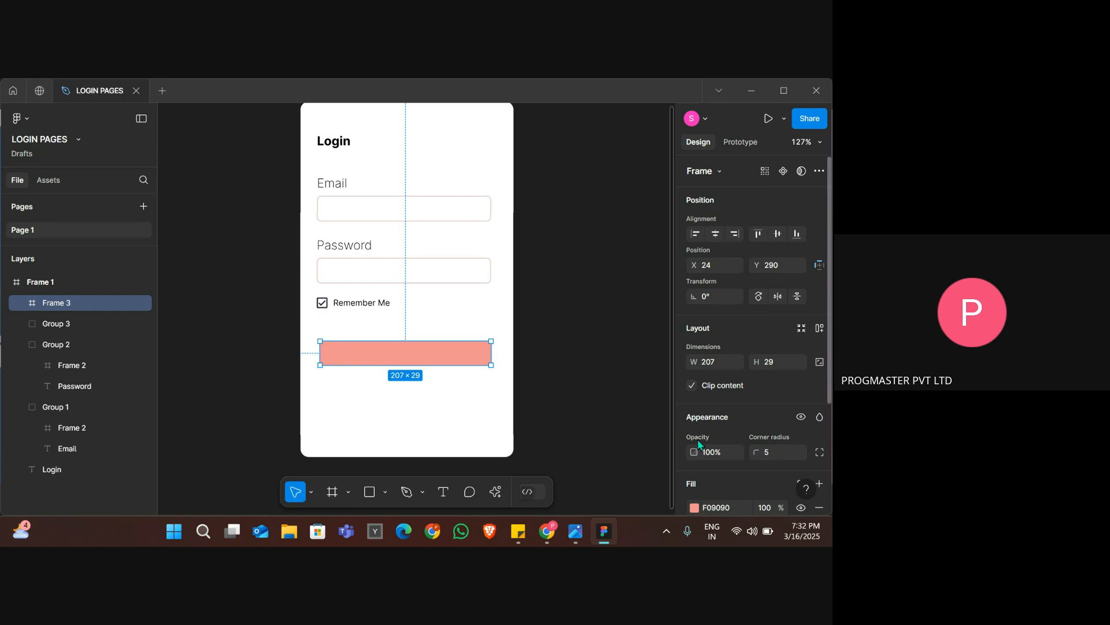
pyautogui.click(608, 430)
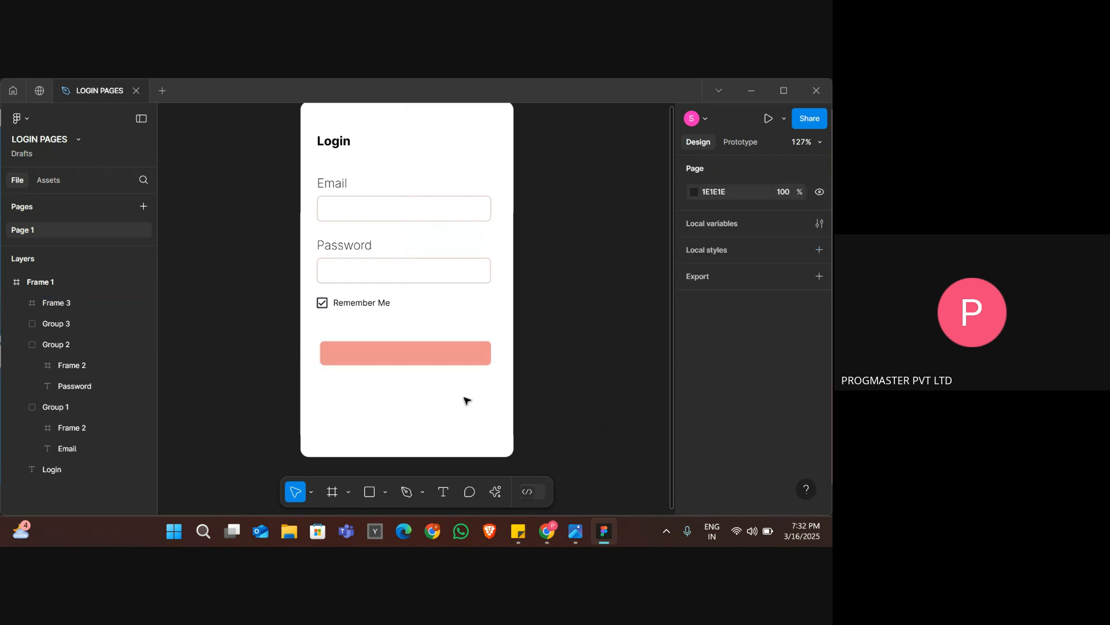
# Check the button spacing in the reference and move the pink button frame up to Y 273.
pyautogui.click(454, 358)
pyautogui.hotkey('alt', 'Tab')
pyautogui.hotkey('alt', 'Tab')
pyautogui.press('Up')
pyautogui.press('Up')
pyautogui.press('Up')
pyautogui.press('Up')
pyautogui.press('Up')
pyautogui.press('Up')
pyautogui.press('Up')
pyautogui.press('Up')
pyautogui.press('Up')
pyautogui.press('Up')
pyautogui.press('Up')
pyautogui.press('Up')
pyautogui.press('Up')
pyautogui.press('Up')
pyautogui.press('Up')
pyautogui.press('Up')
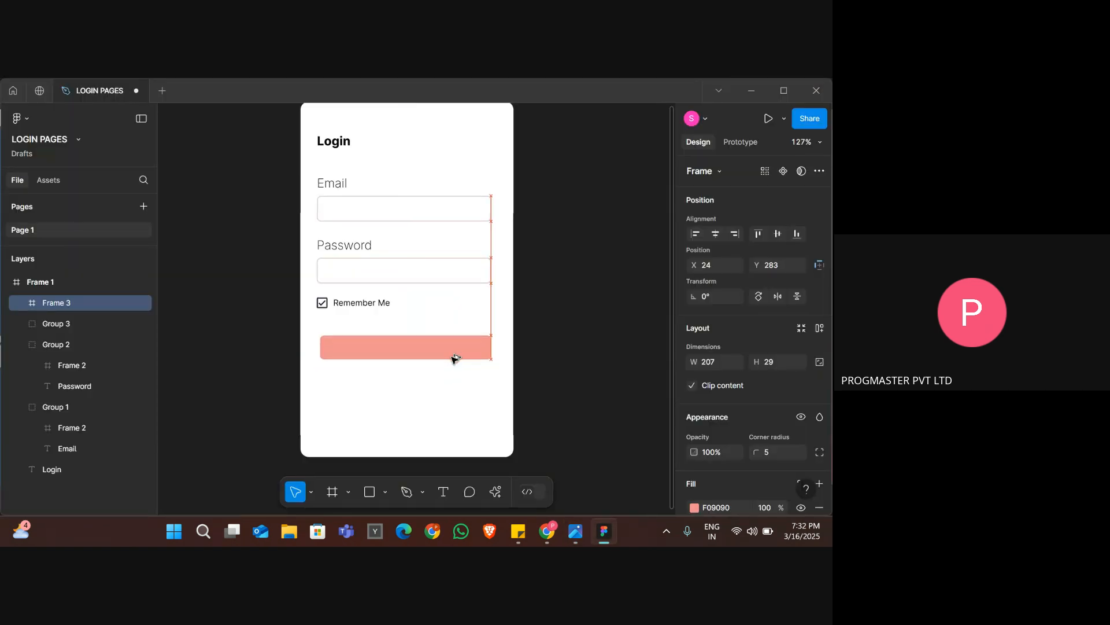
pyautogui.press('Up')
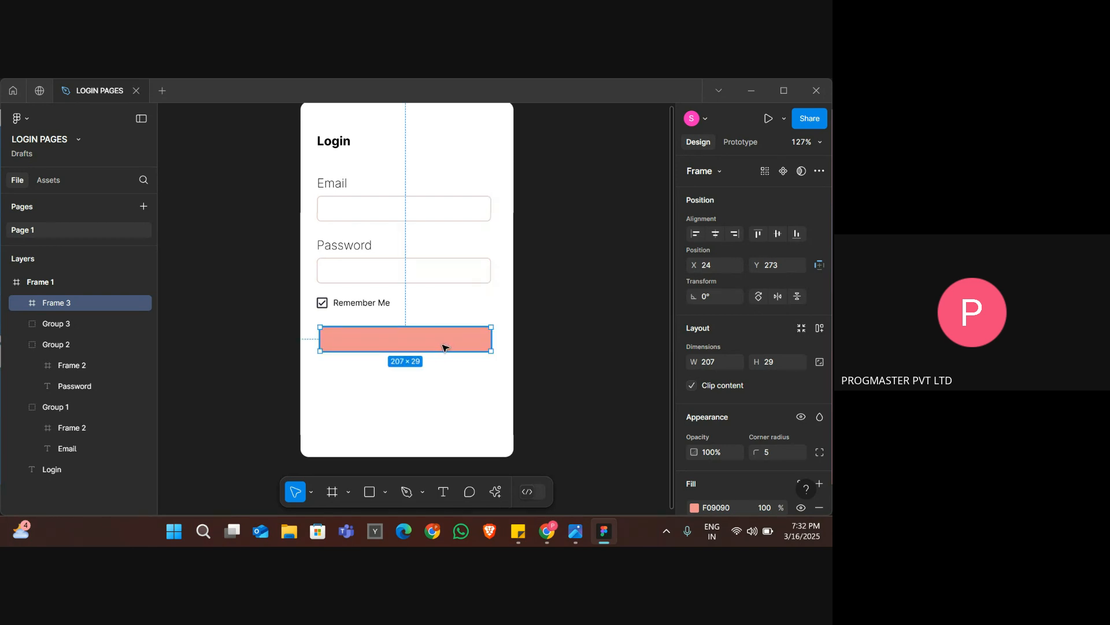
# Check the button's shading in the reference image and add a drop shadow effect to the pink button frame.
pyautogui.hotkey('alt', 'Tab')
pyautogui.hotkey('alt', 'Tab')
pyautogui.scroll(-4, 779, 423)
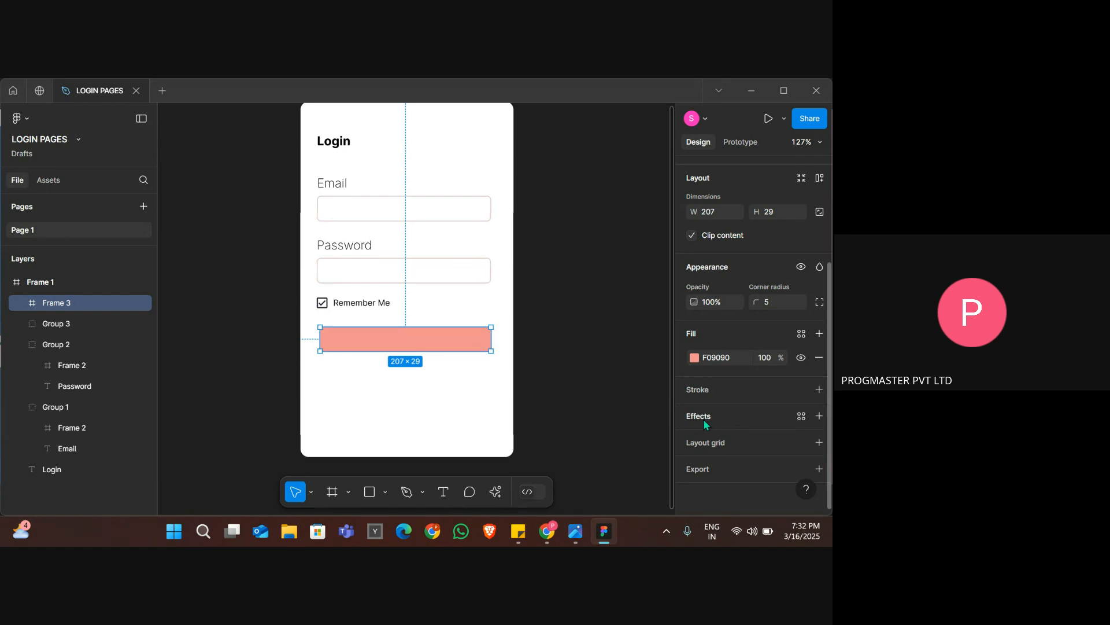
pyautogui.click(702, 415)
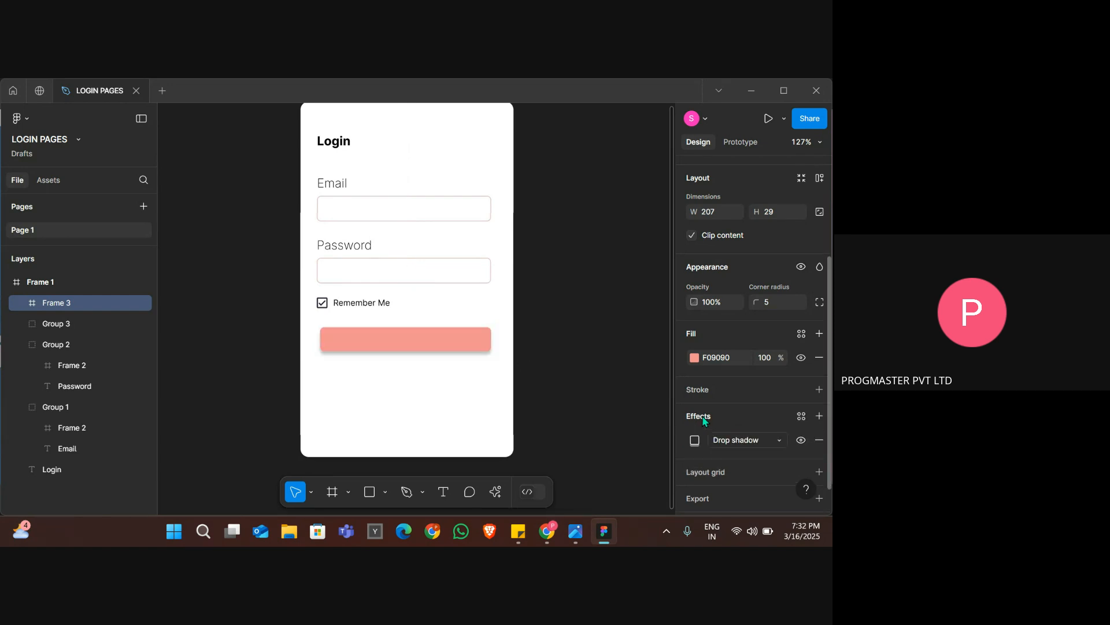
pyautogui.scroll(-1, 702, 415)
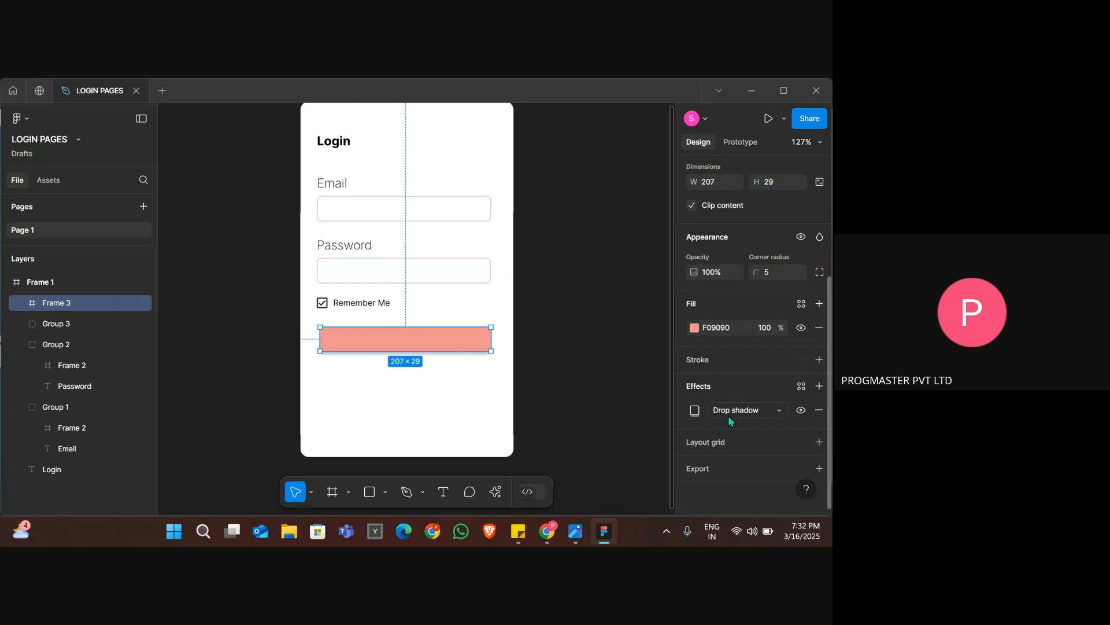
# Try an inner shadow on the pink button frame and switch its effect back to drop shadow.
pyautogui.click(731, 414)
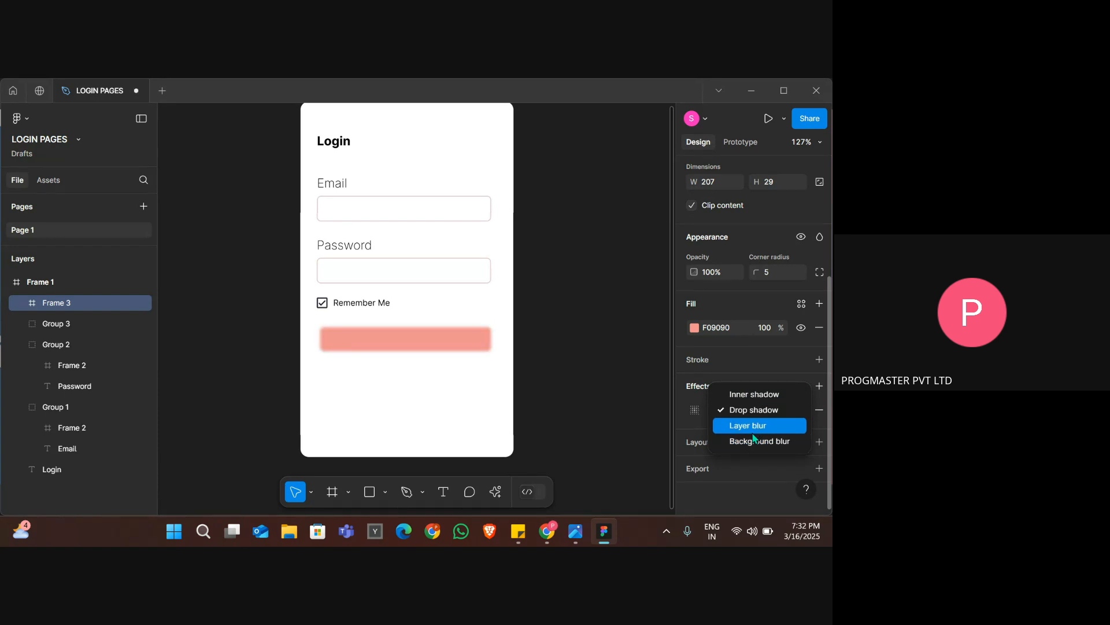
pyautogui.click(746, 398)
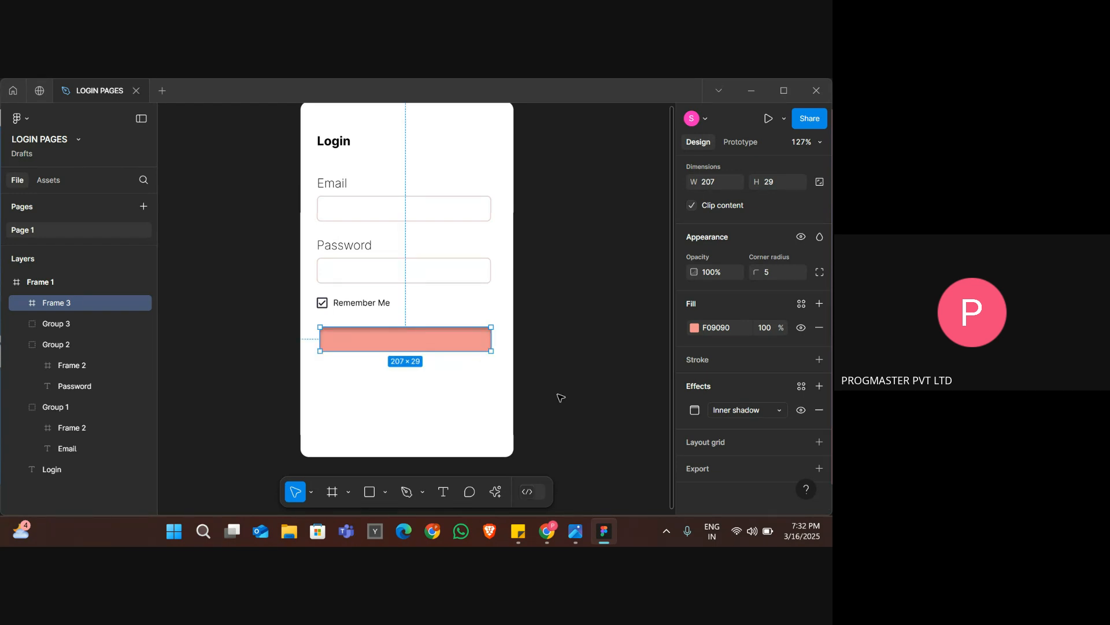
pyautogui.click(602, 412)
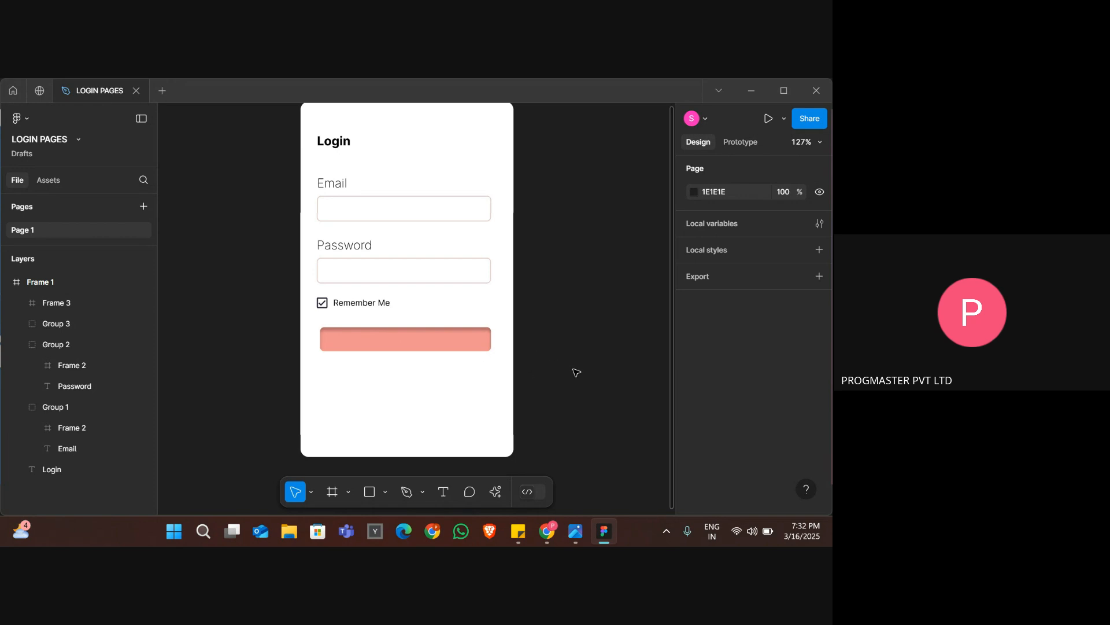
pyautogui.click(464, 349)
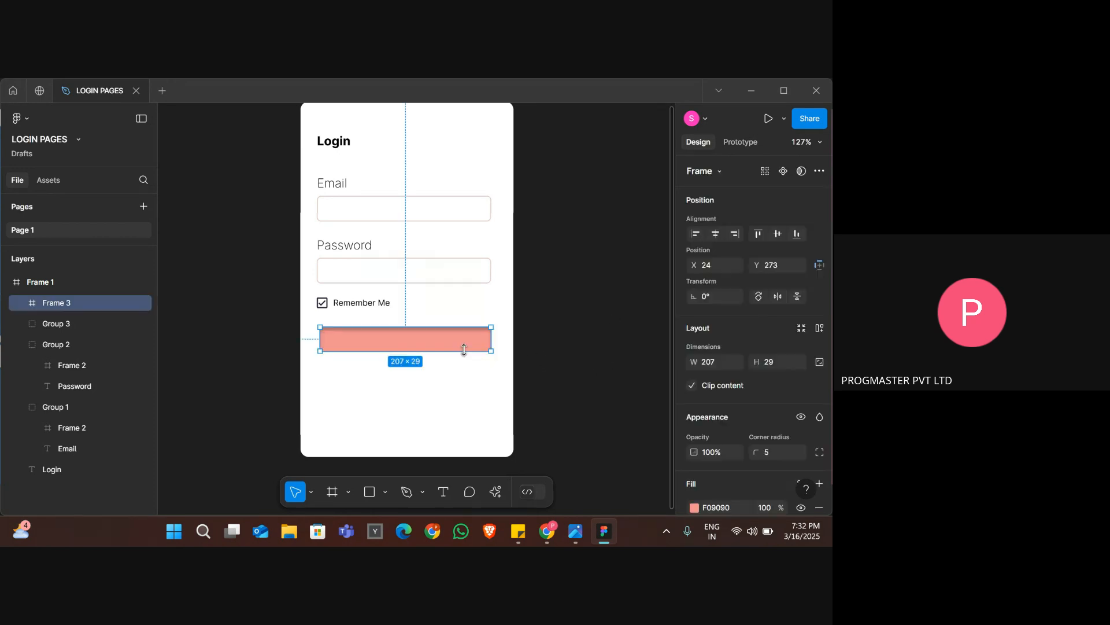
pyautogui.scroll(-3, 709, 409)
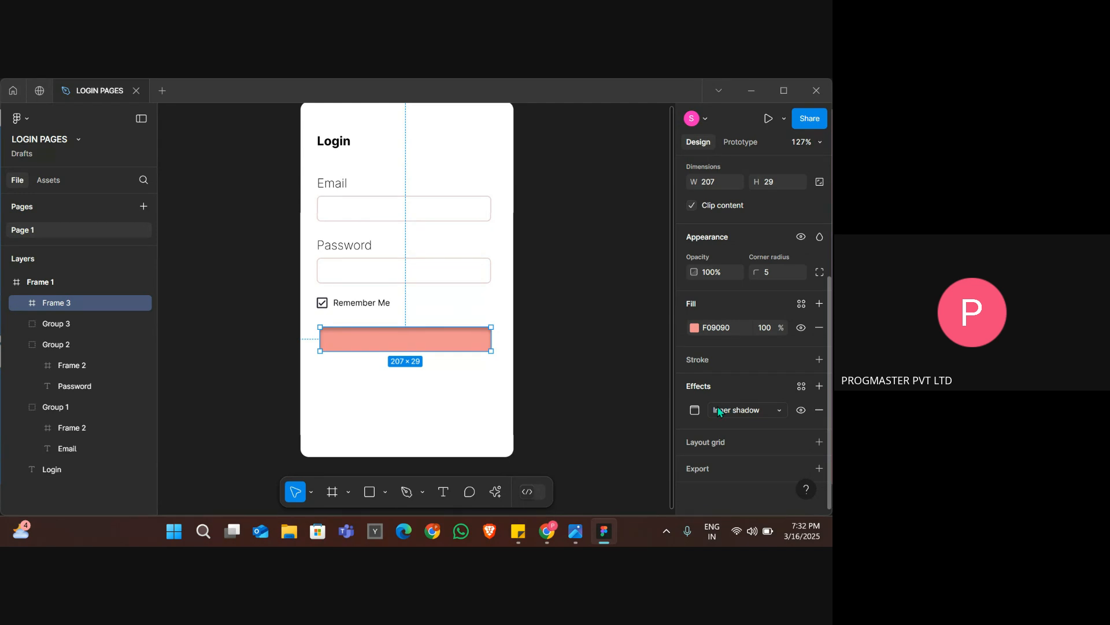
pyautogui.click(718, 411)
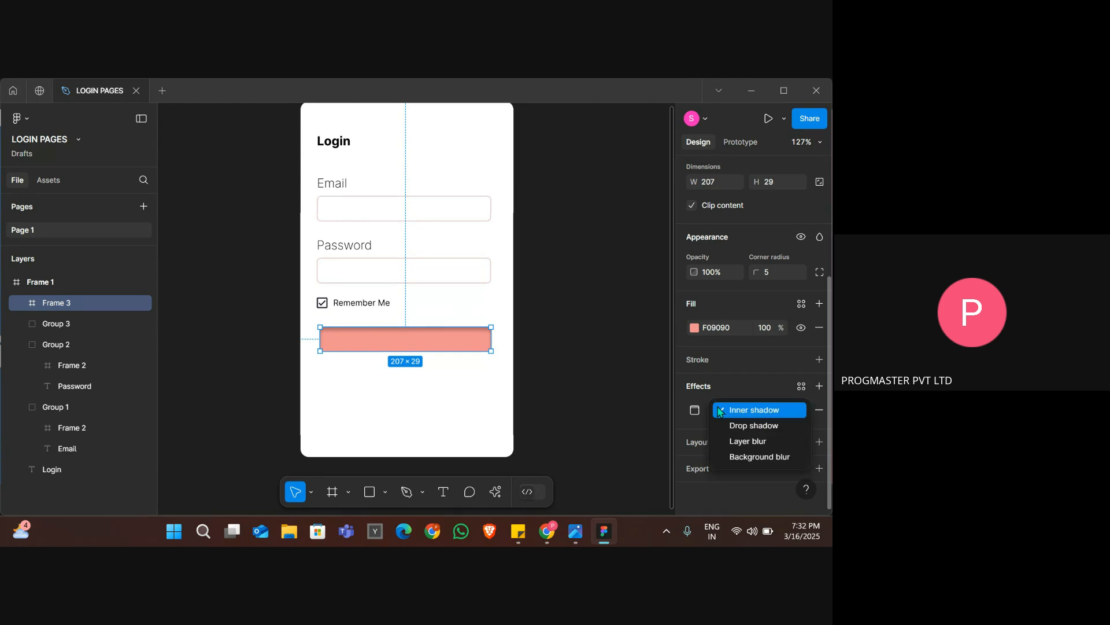
pyautogui.click(743, 427)
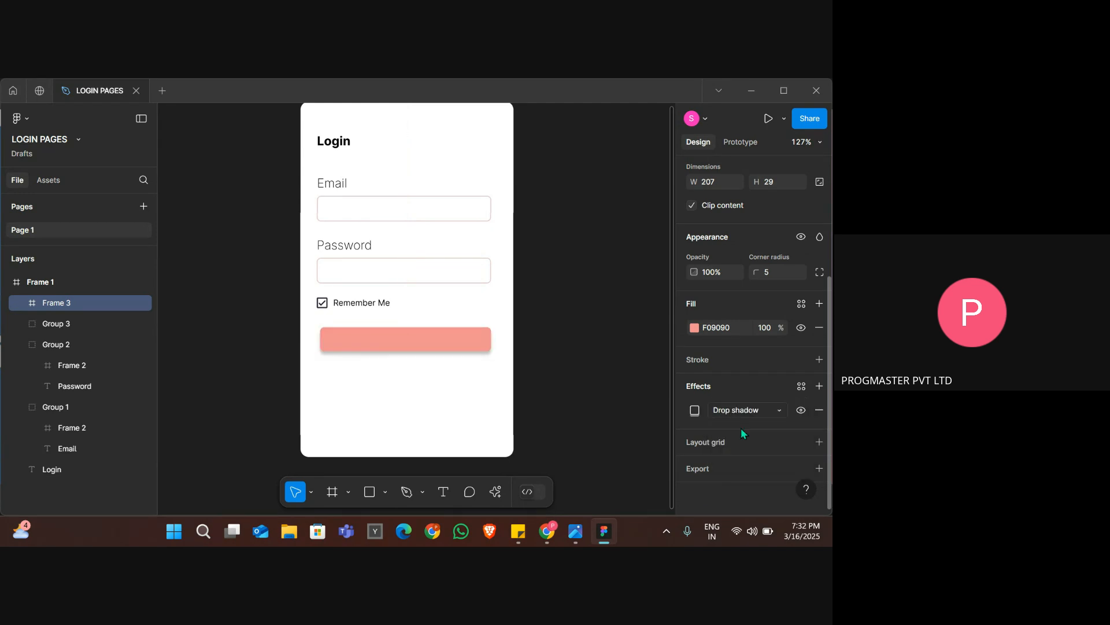
pyautogui.click(596, 442)
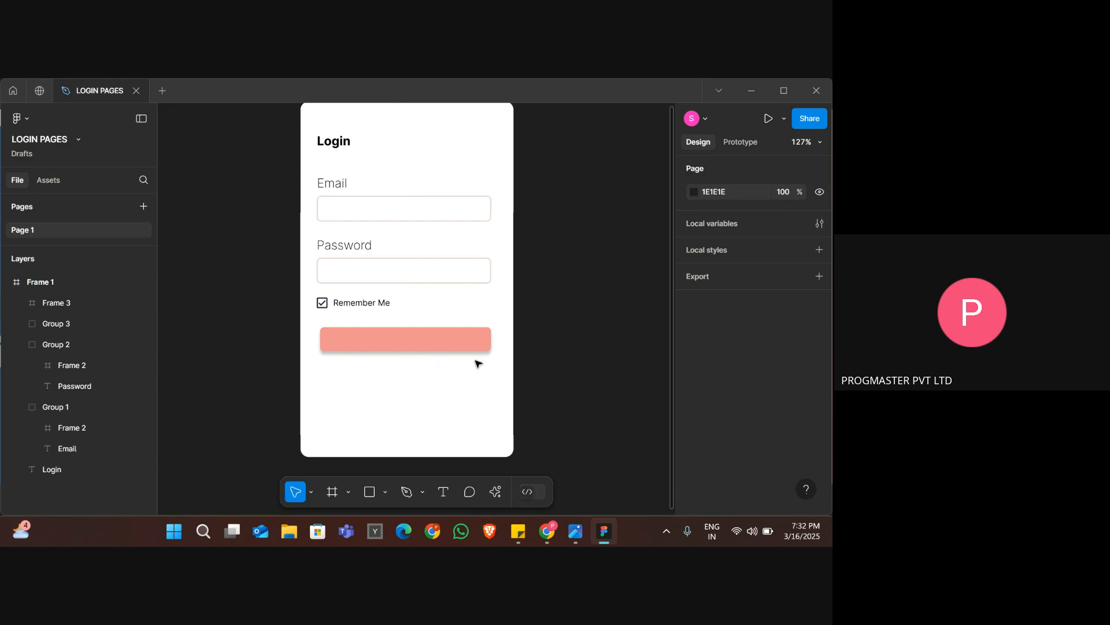
# Add a text layer reading "Login" inside the pink button frame.
pyautogui.click(460, 351)
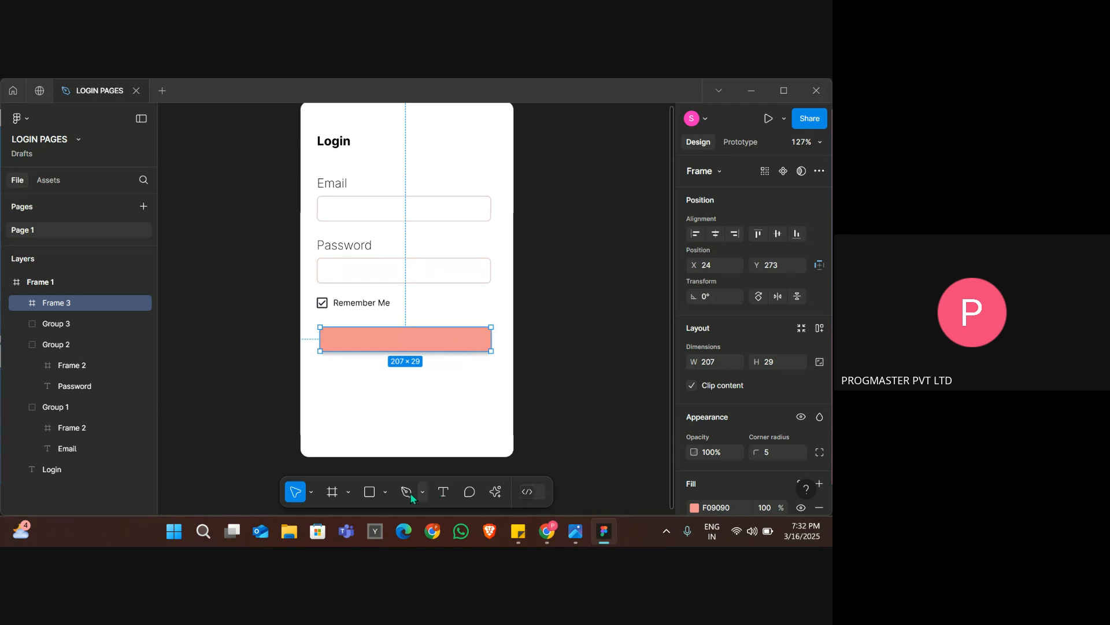
pyautogui.click(442, 492)
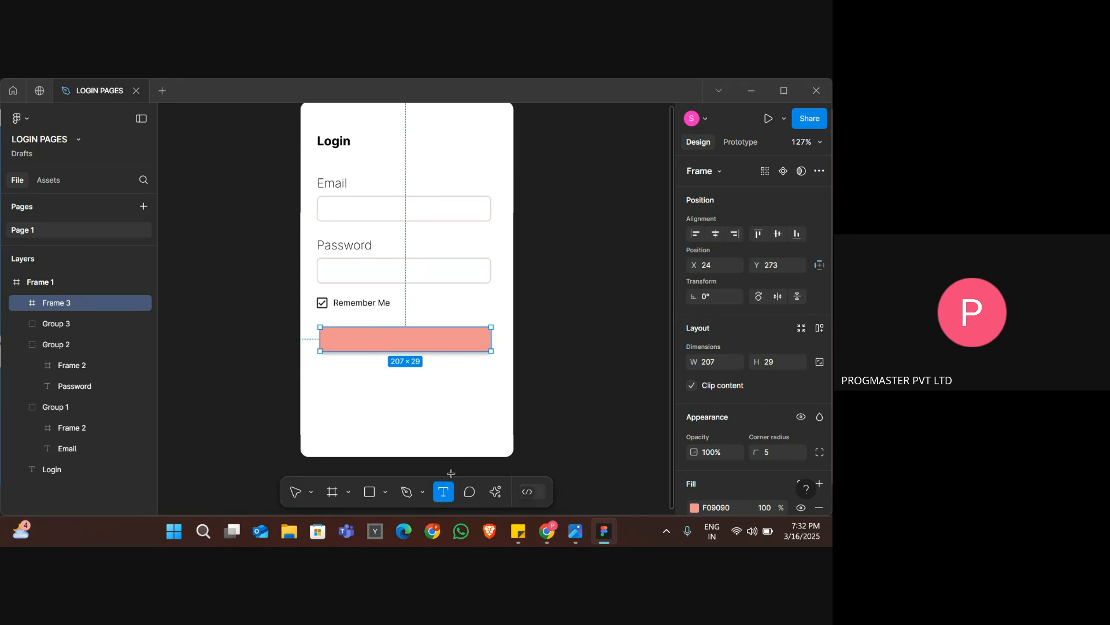
pyautogui.click(346, 338)
pyautogui.write('Login')
pyautogui.press('Escape')
# Nudge the Login text to the center of the pink button, at X 91 and Y 9.
pyautogui.press('Right')
pyautogui.press('Right')
pyautogui.press('Right')
pyautogui.press('Right')
pyautogui.press('Right')
pyautogui.press('Right')
pyautogui.press('Right')
pyautogui.press('Right')
pyautogui.press('Right')
pyautogui.press('Right')
pyautogui.press('Right')
pyautogui.press('Right')
pyautogui.press('Right')
pyautogui.press('Right')
pyautogui.press('Right')
pyautogui.press('Right')
pyautogui.press('Right')
pyautogui.press('Right')
pyautogui.press('Right')
pyautogui.press('Right')
pyautogui.press('Right')
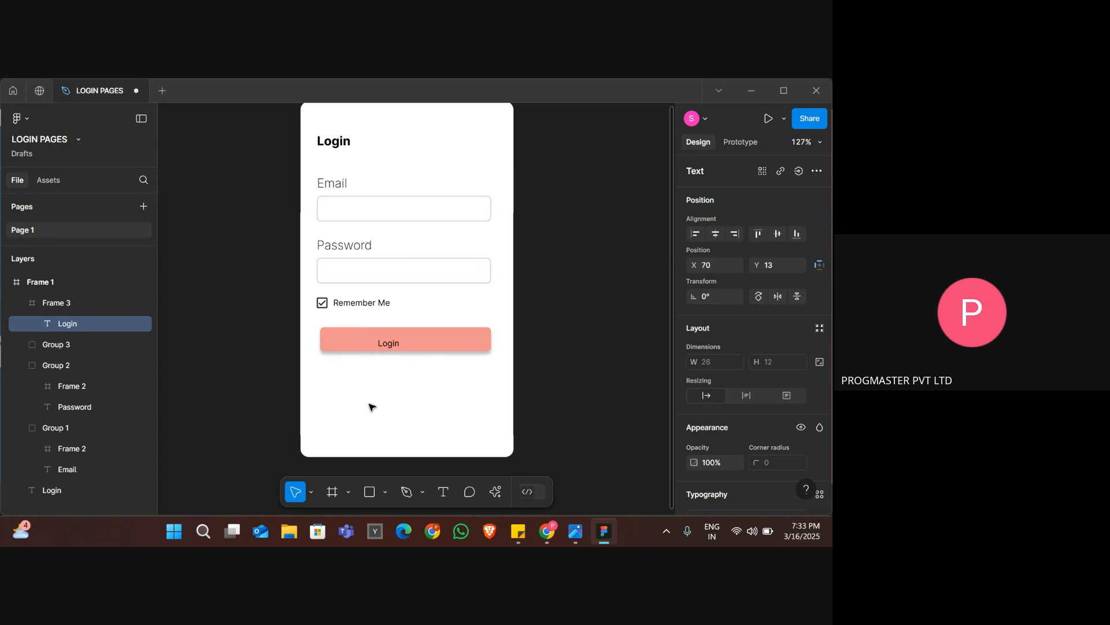
pyautogui.press('Right')
pyautogui.press('Up')
pyautogui.press('Up')
pyautogui.press('Right')
pyautogui.press('Left')
pyautogui.press('Left')
pyautogui.press('Left')
pyautogui.press('Left')
pyautogui.press('Left')
pyautogui.press('Right')
pyautogui.press('Right')
pyautogui.press('Right')
pyautogui.press('Right')
pyautogui.press('Right')
pyautogui.press('Right')
pyautogui.press('Right')
pyautogui.press('Right')
pyautogui.press('Right')
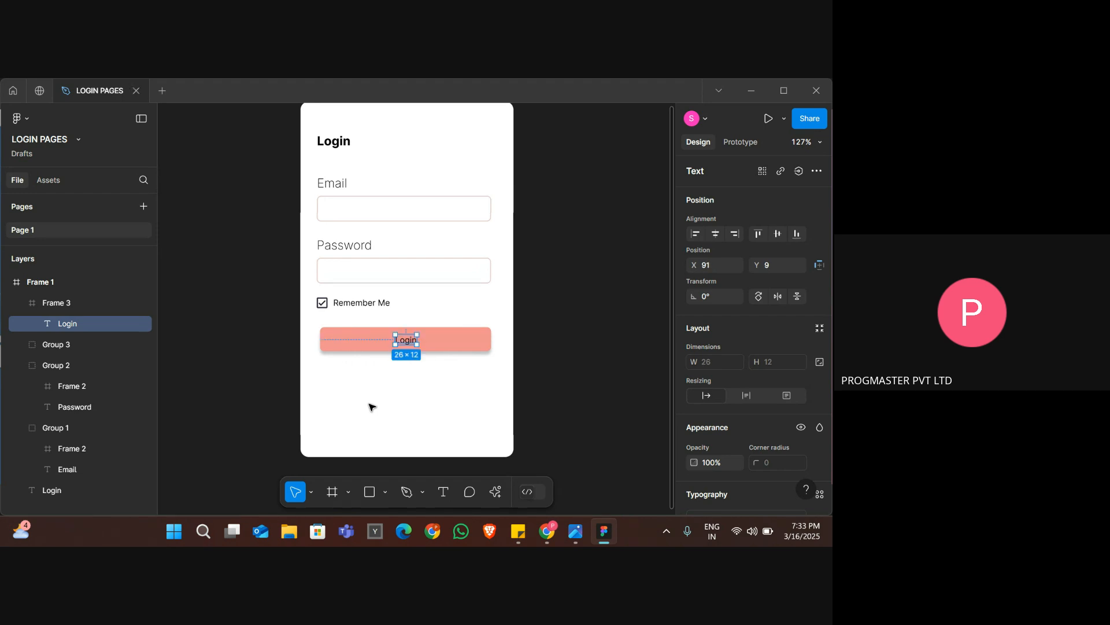
pyautogui.press('Left')
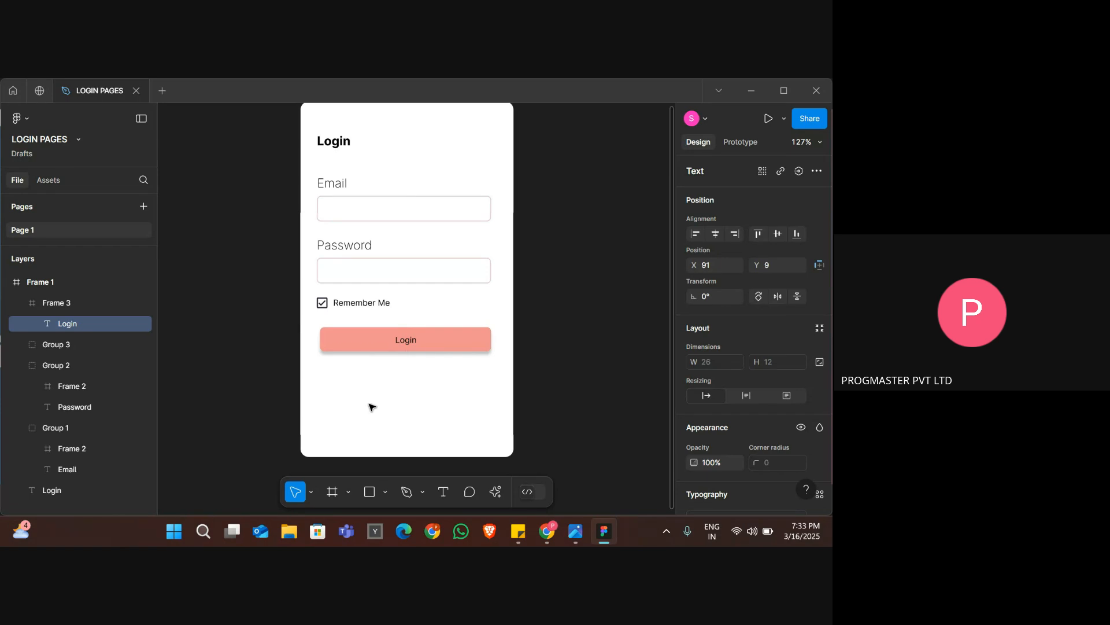
pyautogui.scroll(5, 372, 407)
pyautogui.press('Left')
pyautogui.press('Right')
pyautogui.press('Left')
pyautogui.press('Right')
pyautogui.press('Left')
pyautogui.press('Right')
pyautogui.press('Left')
pyautogui.press('Right')
pyautogui.press('Left')
pyautogui.press('Right')
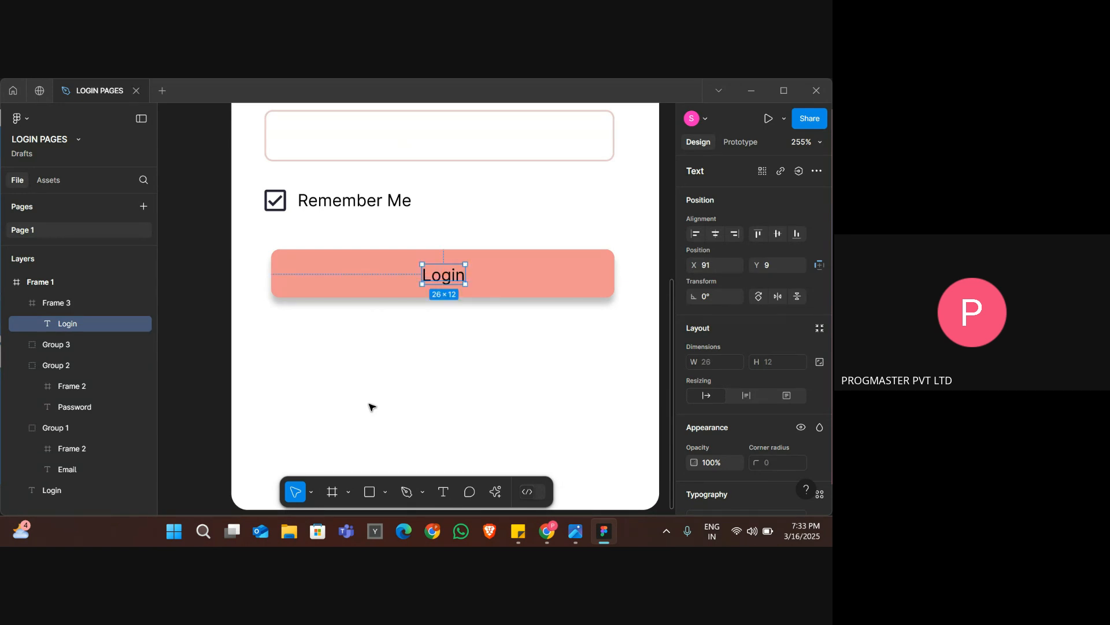
pyautogui.press('Left')
pyautogui.press('Right')
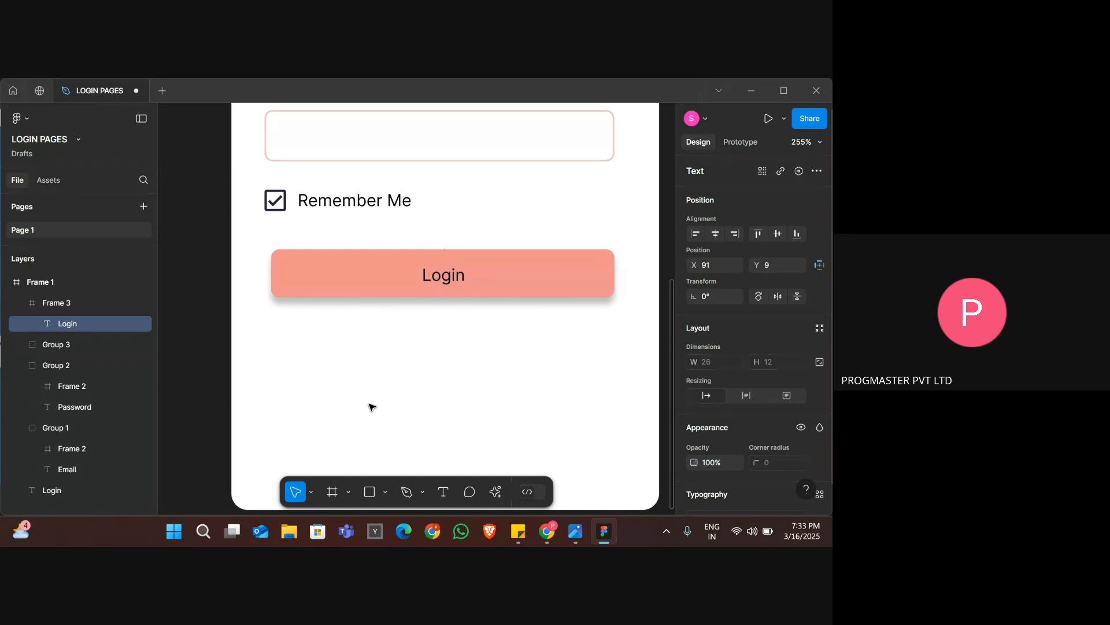
# Check the button label's color in the reference image and set the Login text's fill to white FFFFFF.
pyautogui.scroll(-5, 405, 391)
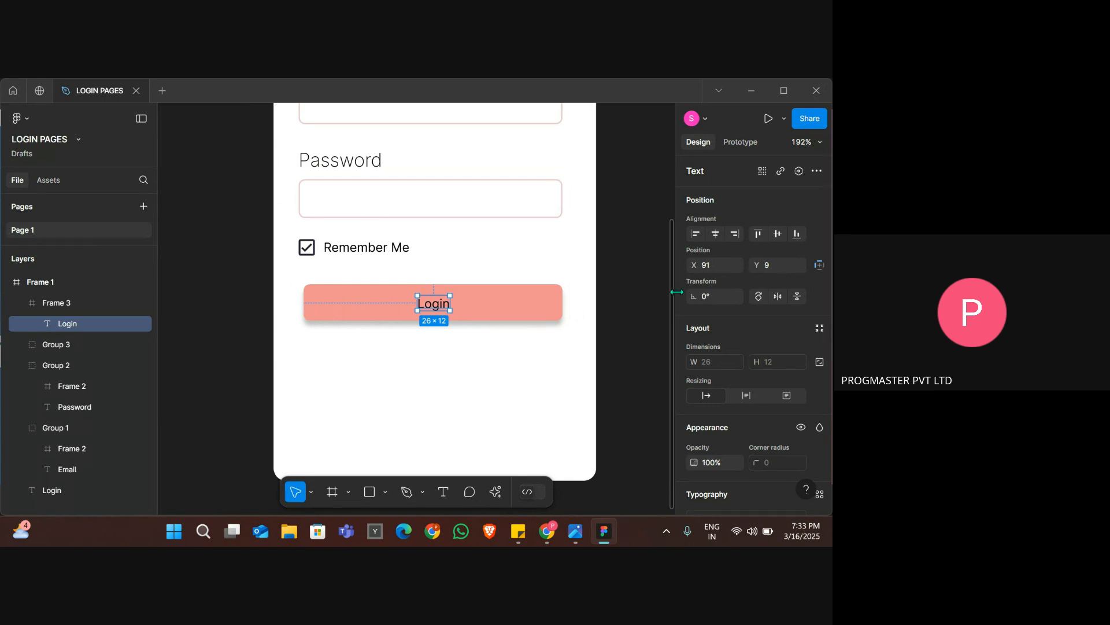
pyautogui.hotkey('alt', 'Tab')
pyautogui.hotkey('alt', 'Tab')
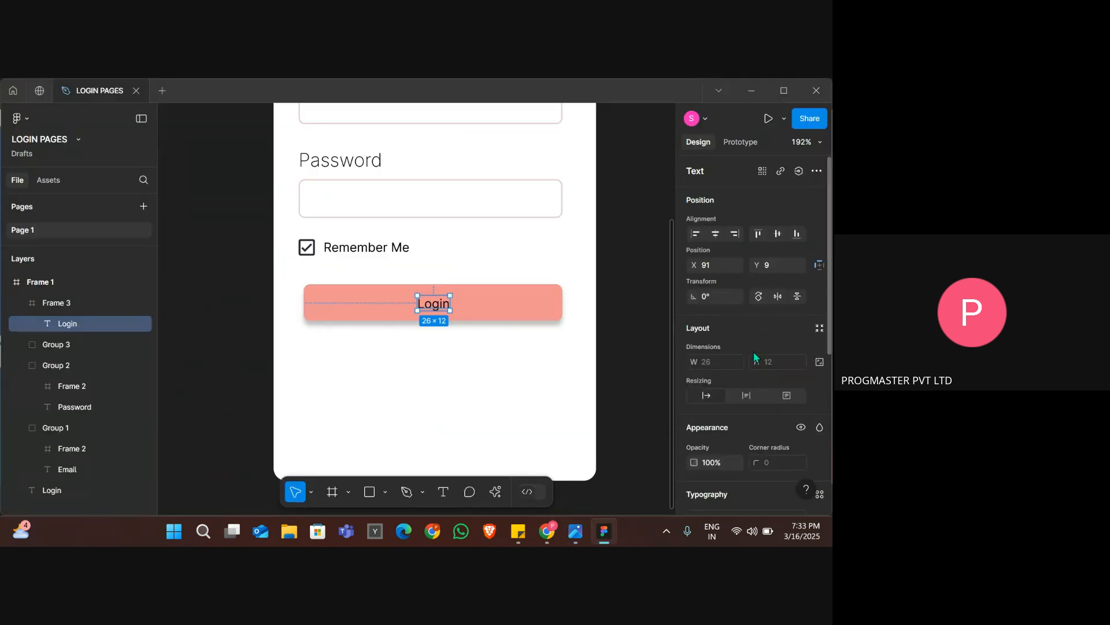
pyautogui.scroll(-2, 753, 352)
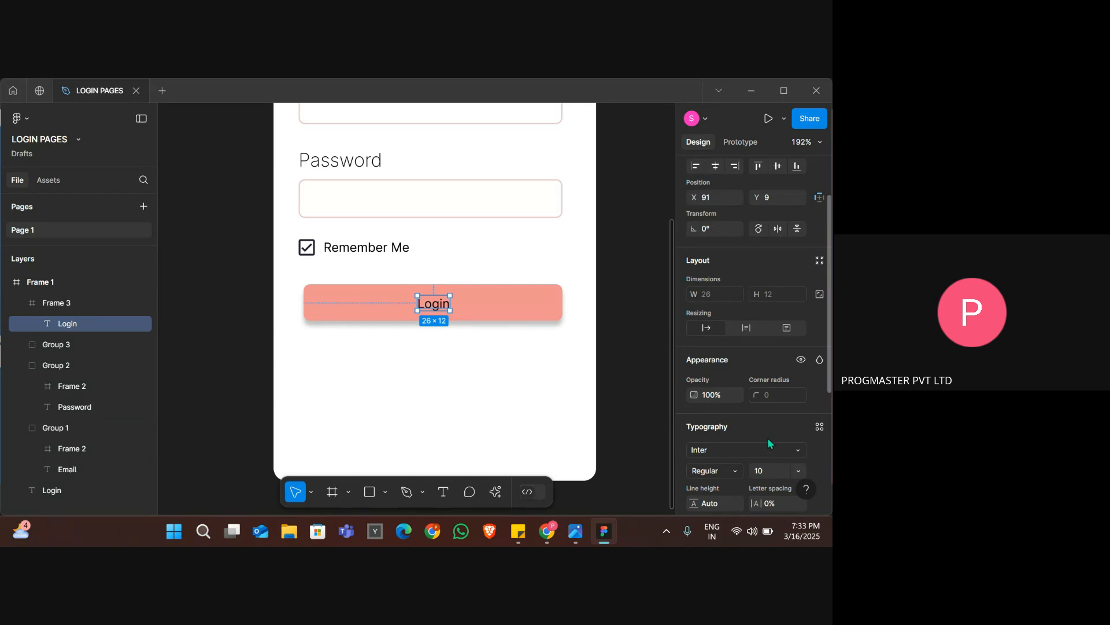
pyautogui.scroll(-4, 768, 441)
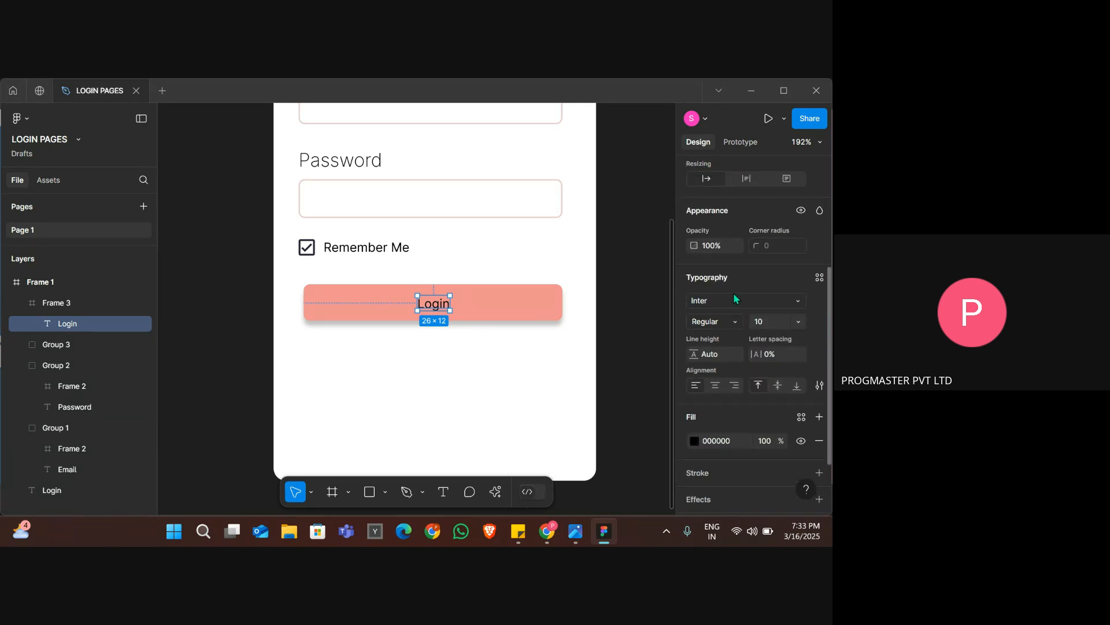
pyautogui.scroll(-2, 735, 300)
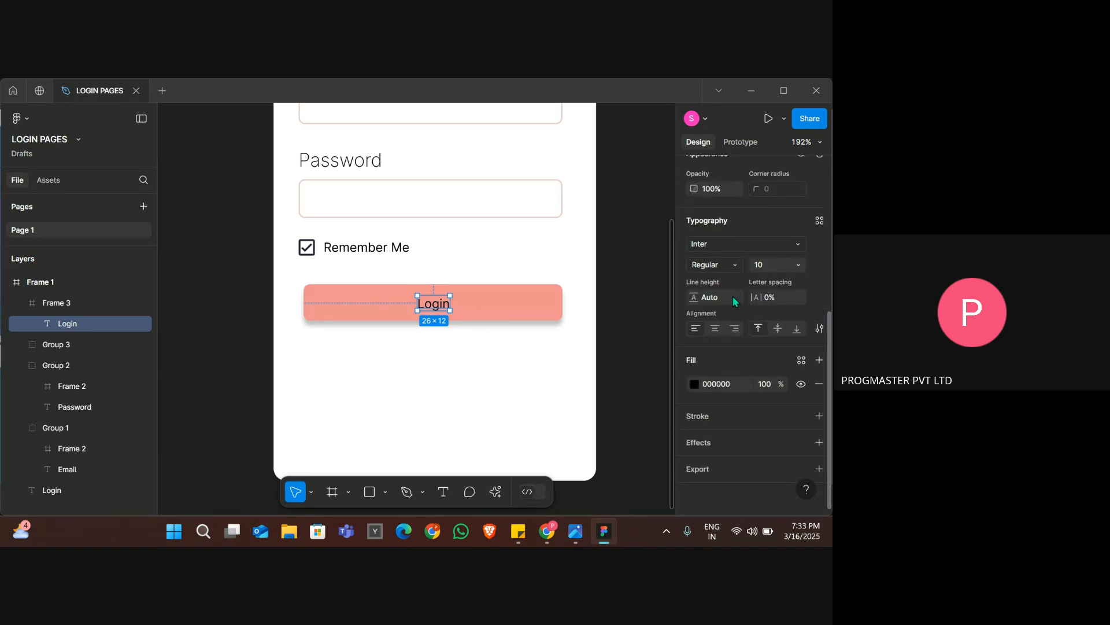
pyautogui.click(695, 384)
pyautogui.click(559, 257)
pyautogui.click(520, 186)
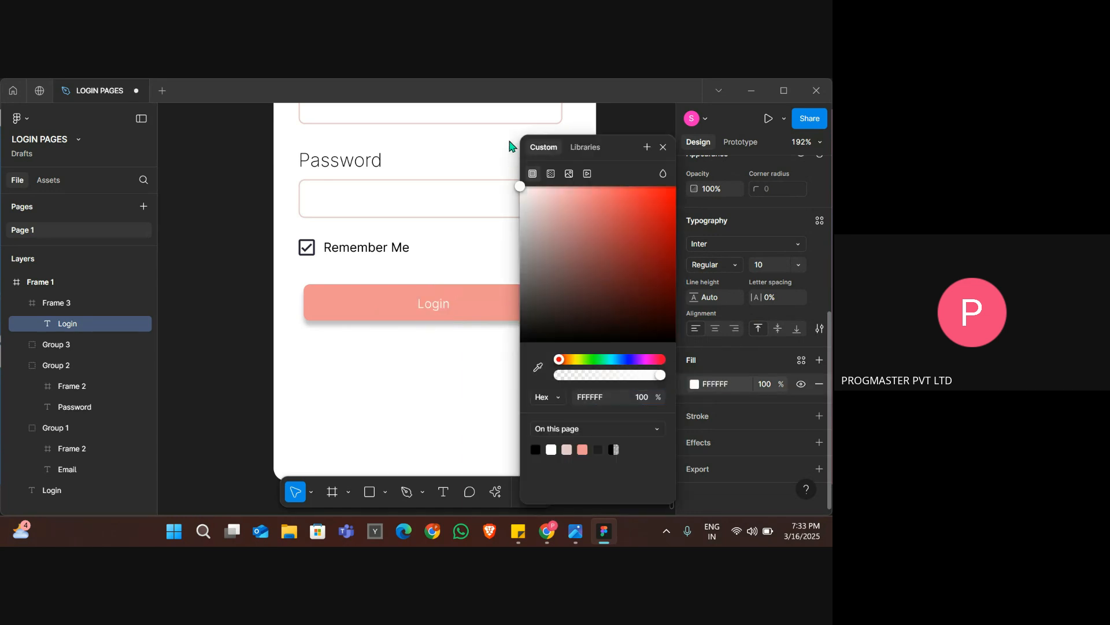
# Set the button's Login text to Extra Bold with font size 12.
pyautogui.click(727, 266)
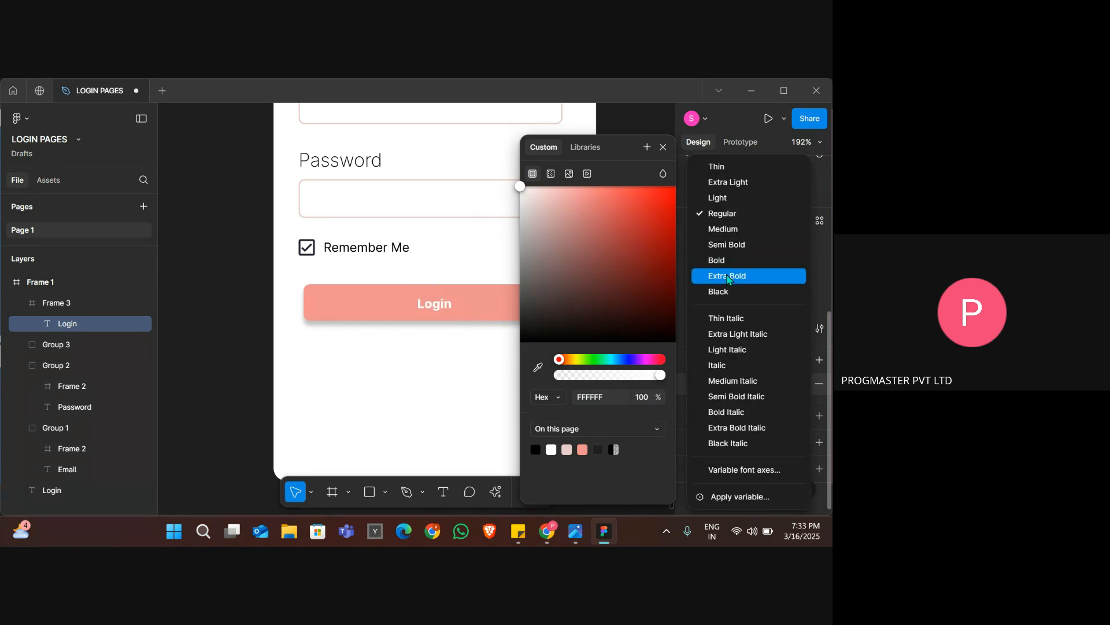
pyautogui.click(727, 276)
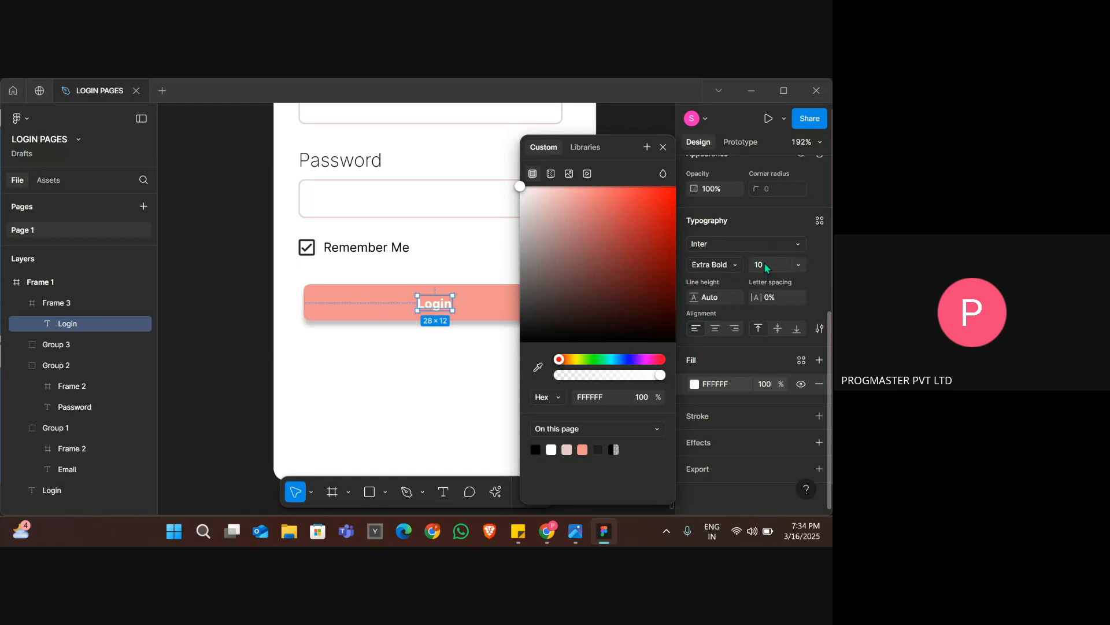
pyautogui.click(765, 264)
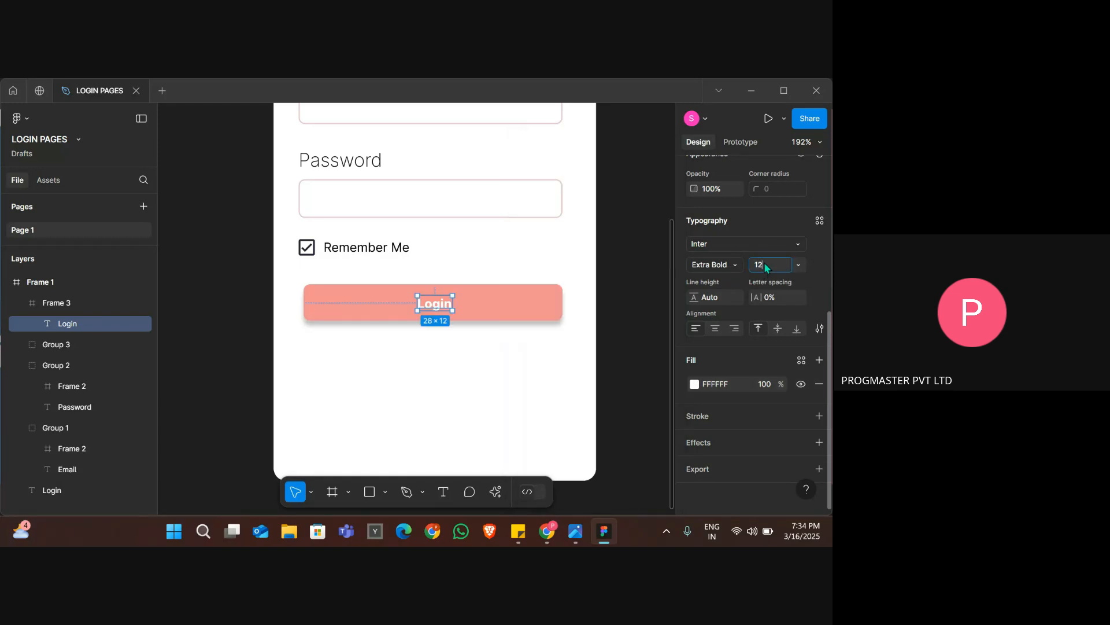
pyautogui.write('12')
pyautogui.click(559, 343)
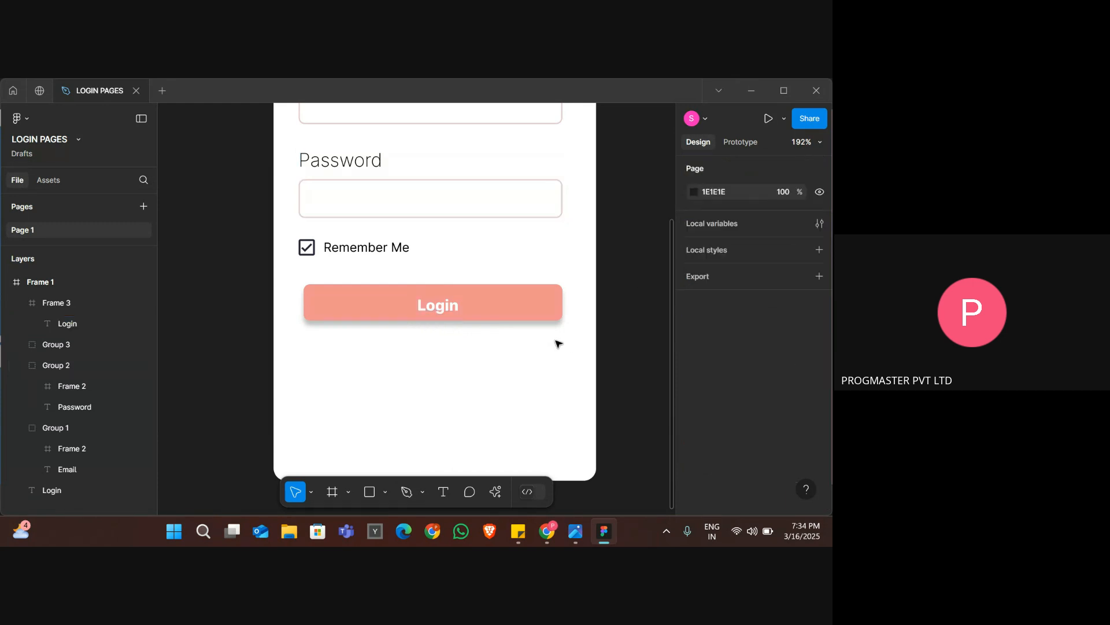
# Move the Login text up to Y 7 inside the pink button and fine-tune its horizontal centering.
pyautogui.click(440, 307)
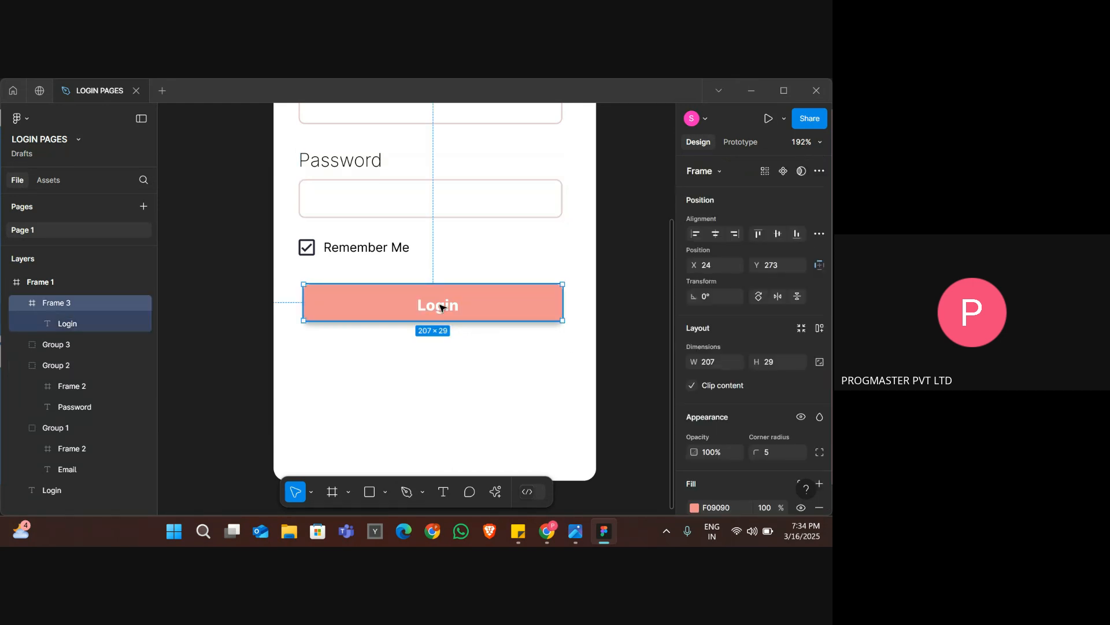
pyautogui.click(475, 367)
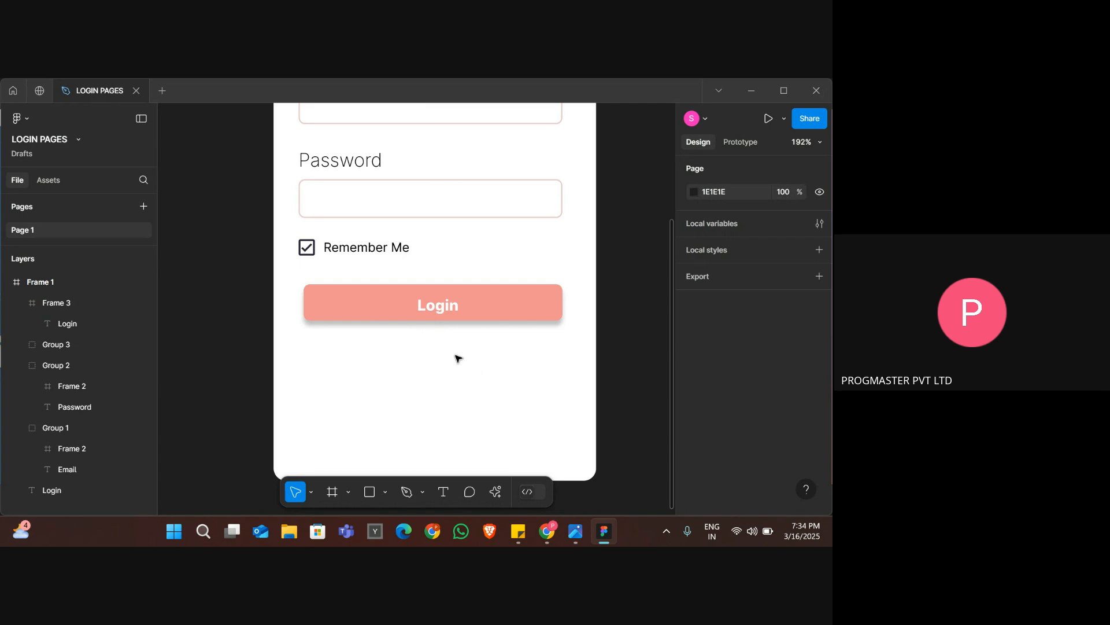
pyautogui.scroll(-2, 453, 352)
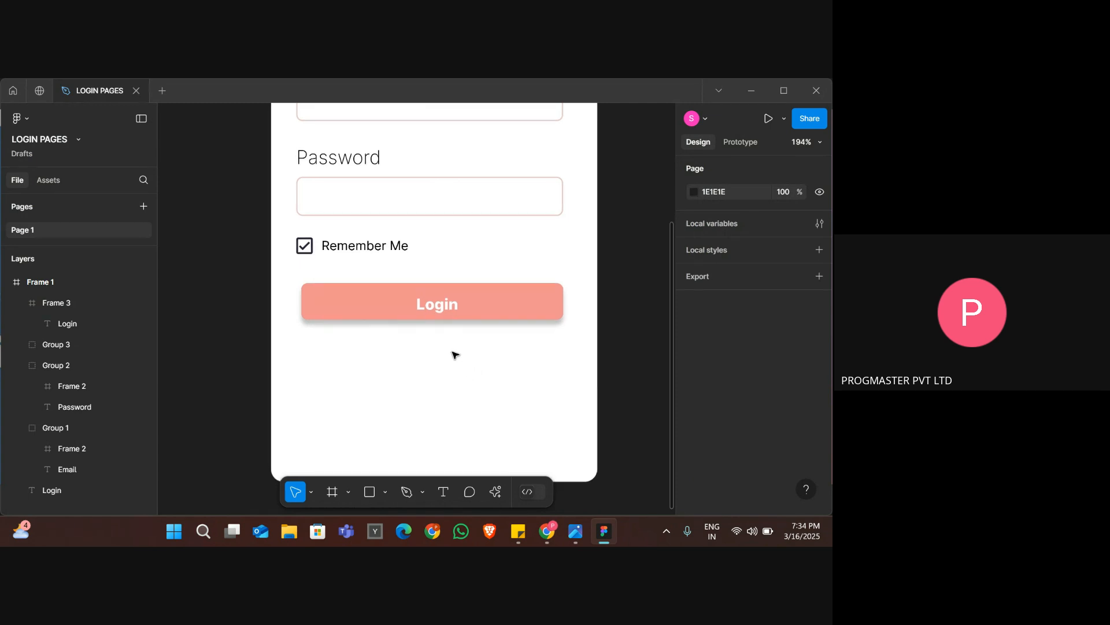
pyautogui.doubleClick(441, 309)
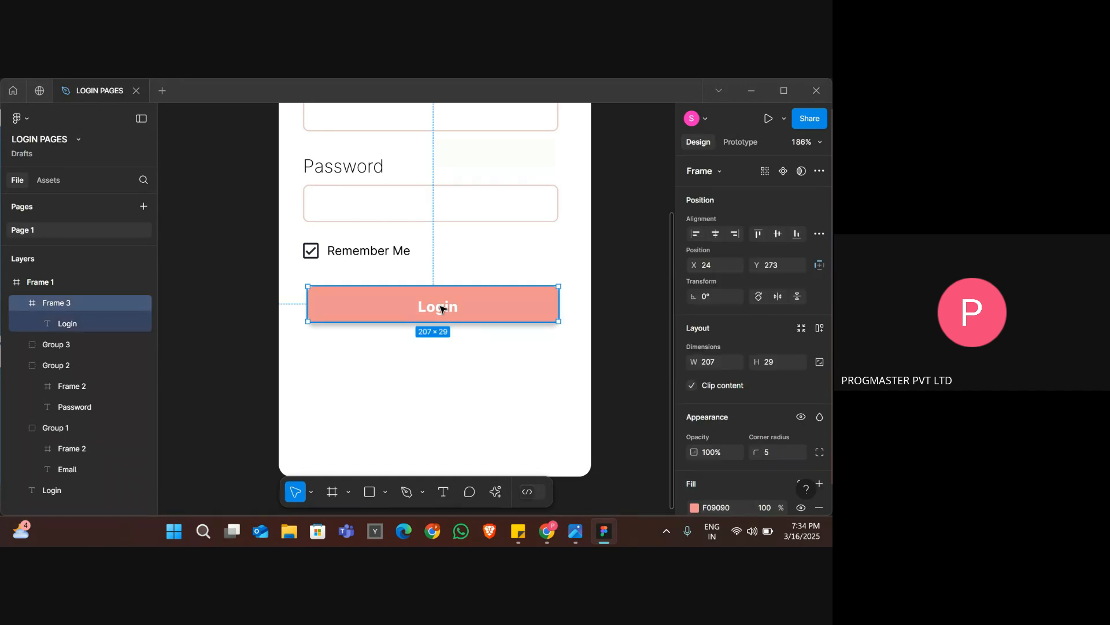
pyautogui.press('Up')
pyautogui.press('Up')
pyautogui.press('Up')
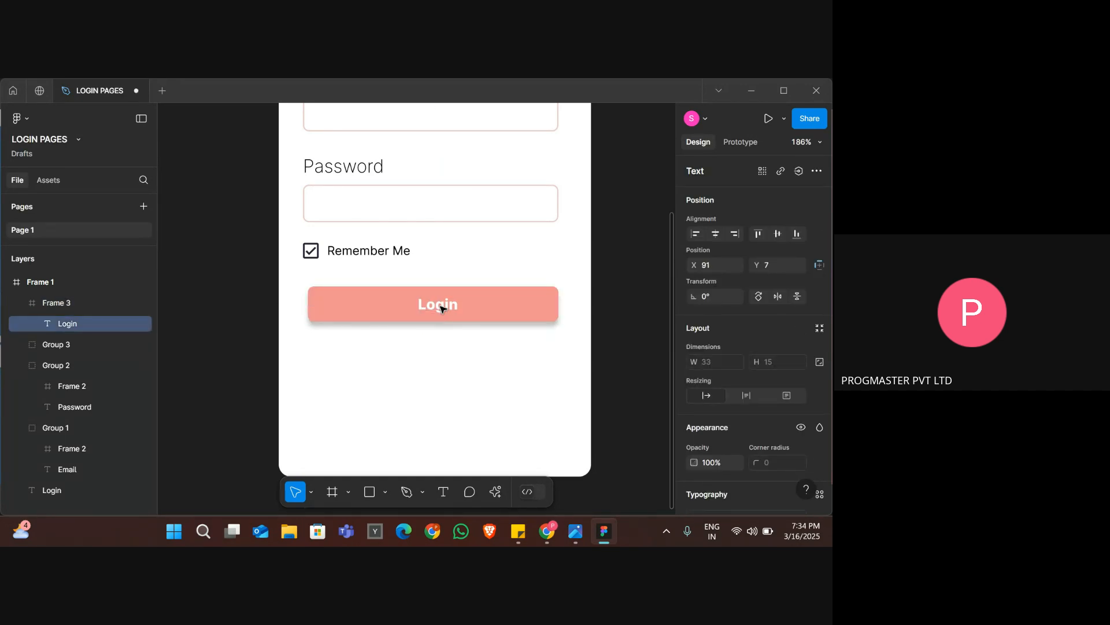
pyautogui.press('Left')
pyautogui.press('Left')
pyautogui.press('Right')
pyautogui.press('Right')
pyautogui.press('Right')
pyautogui.press('Left')
pyautogui.press('Left')
pyautogui.press('Right')
pyautogui.click(503, 386)
pyautogui.scroll(-5, 503, 386)
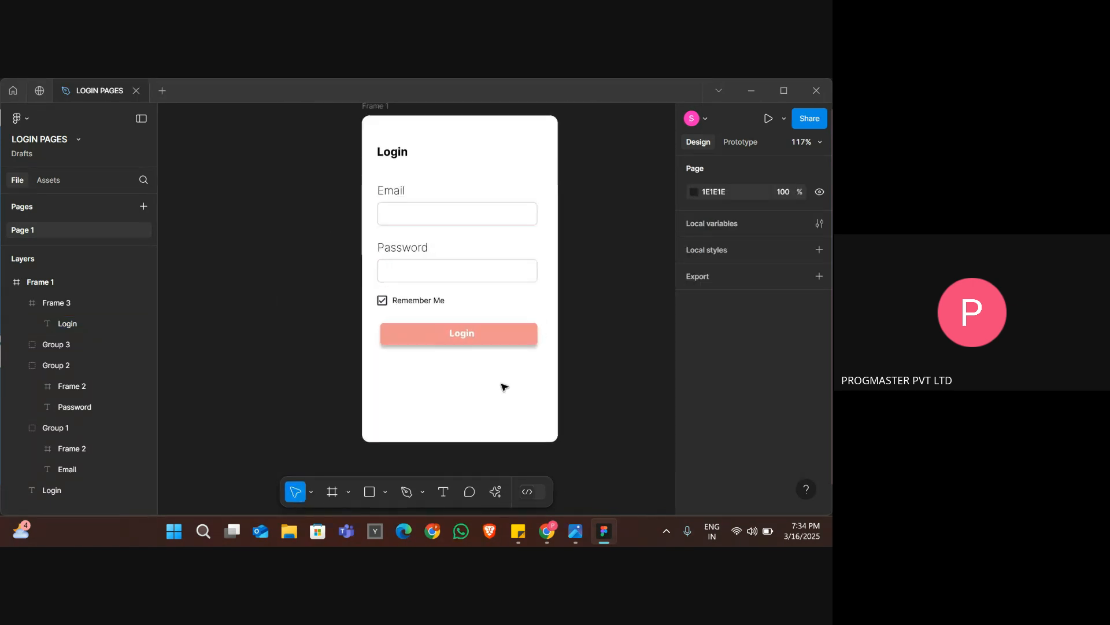
pyautogui.scroll(3, 503, 387)
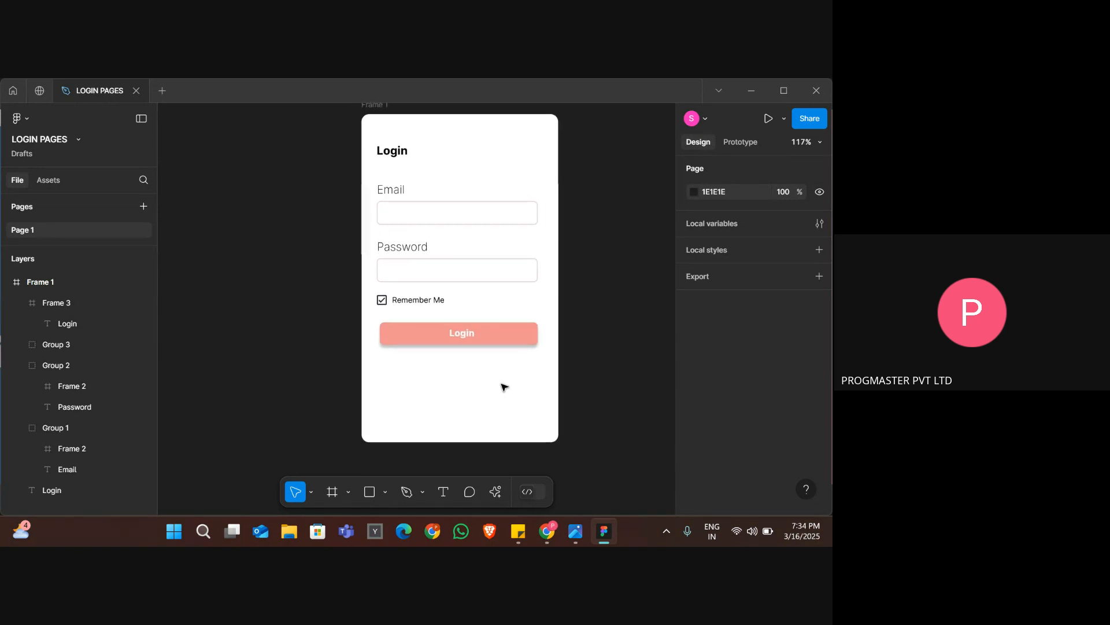
# Nudge the Login text inside the pink button left to X 86 to center it horizontally.
pyautogui.click(447, 316)
pyautogui.doubleClick(447, 315)
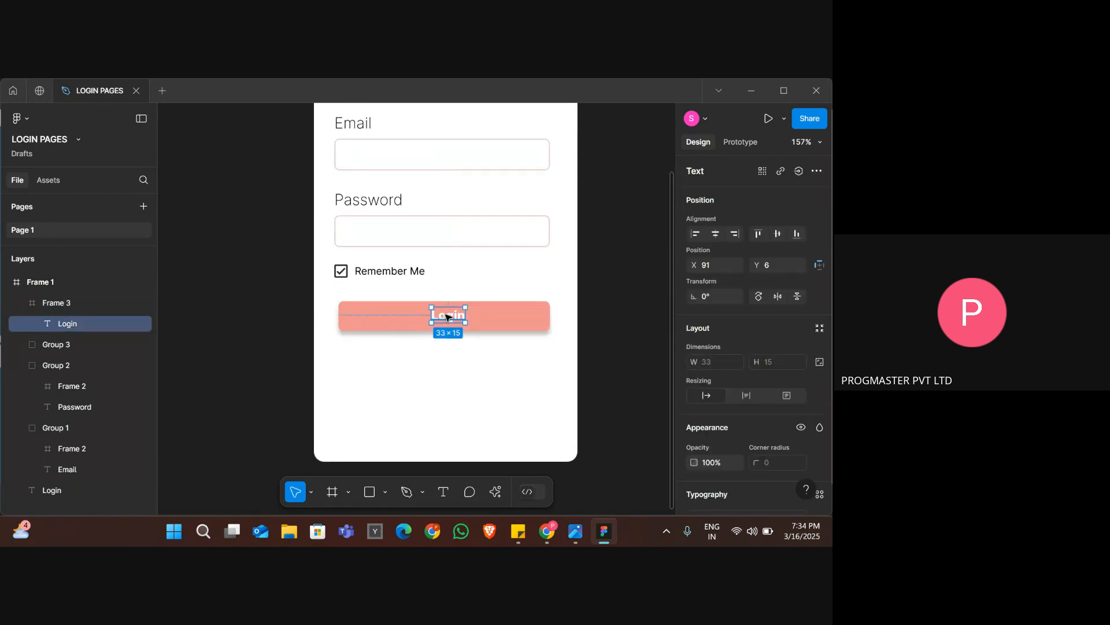
pyautogui.press('Left')
pyautogui.press('Left')
pyautogui.press('Left')
pyautogui.press('Left')
pyautogui.press('Left')
pyautogui.keyDown('ctrl'); pyautogui.scroll(-2, 447, 315); pyautogui.keyUp('ctrl')
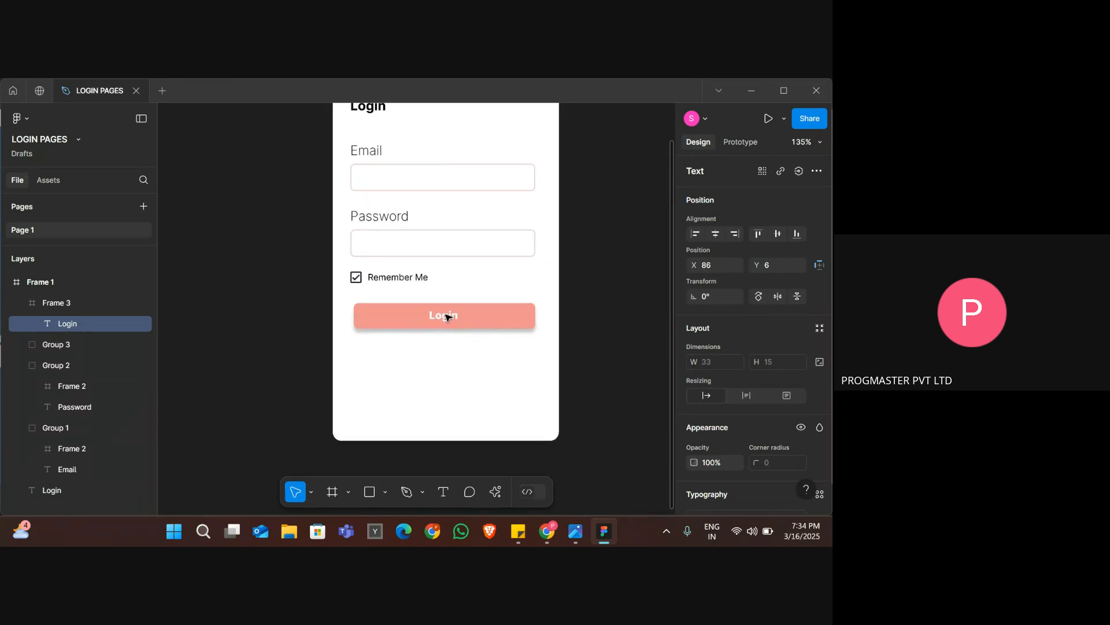
# Check the area below the login button in the reference image, return to the Figma design and deselect the Login text.
pyautogui.hotkey('alt', 'Tab')
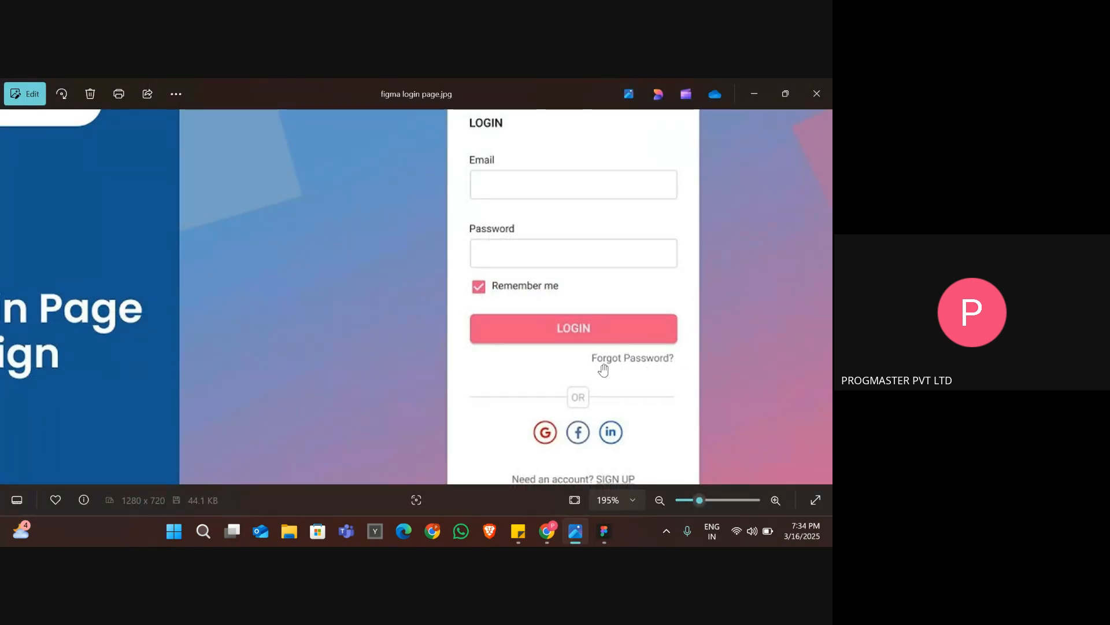
pyautogui.hotkey('alt', 'Tab')
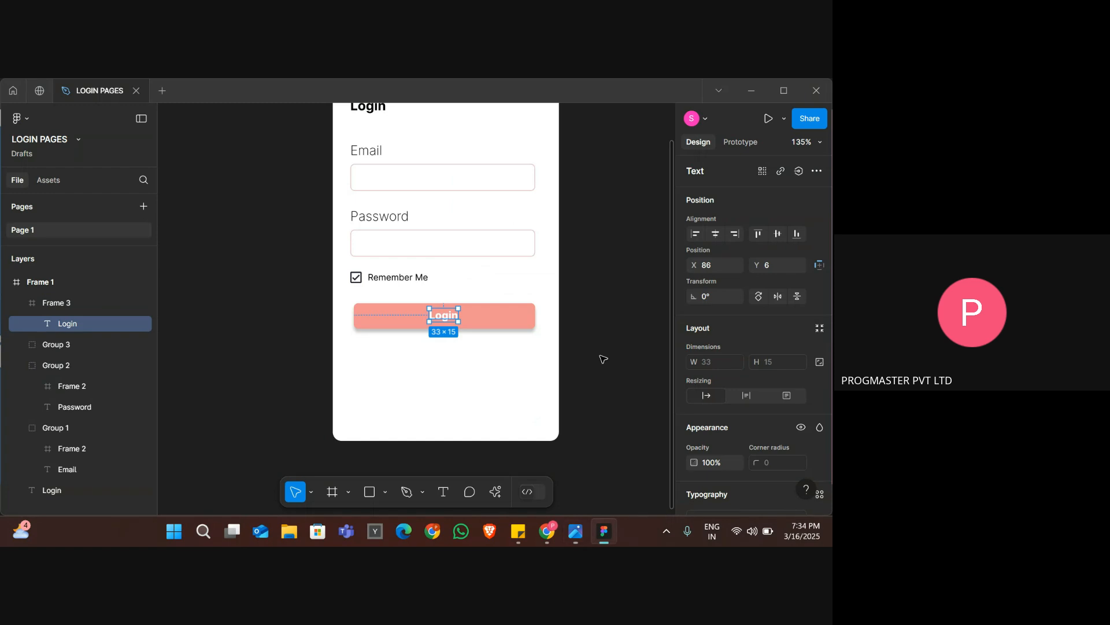
pyautogui.click(509, 356)
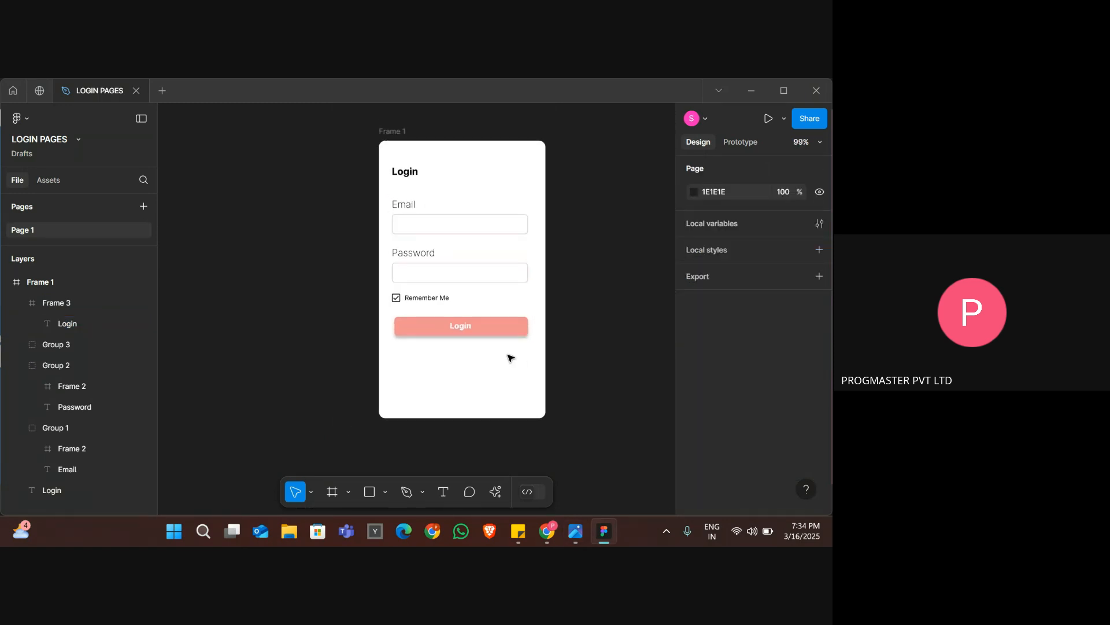
# Switch to the Google Meet call in Chrome and close the Gemini note-taking panel.
pyautogui.hotkey('alt', 'Tab')
pyautogui.hotkey('alt', 'Tab')
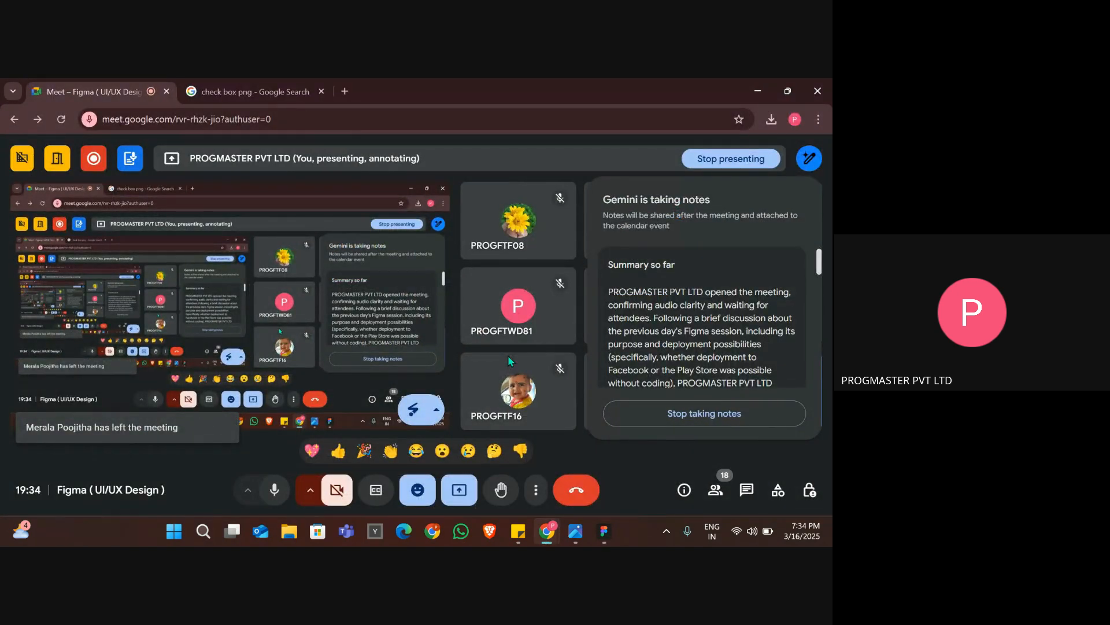
pyautogui.click(821, 162)
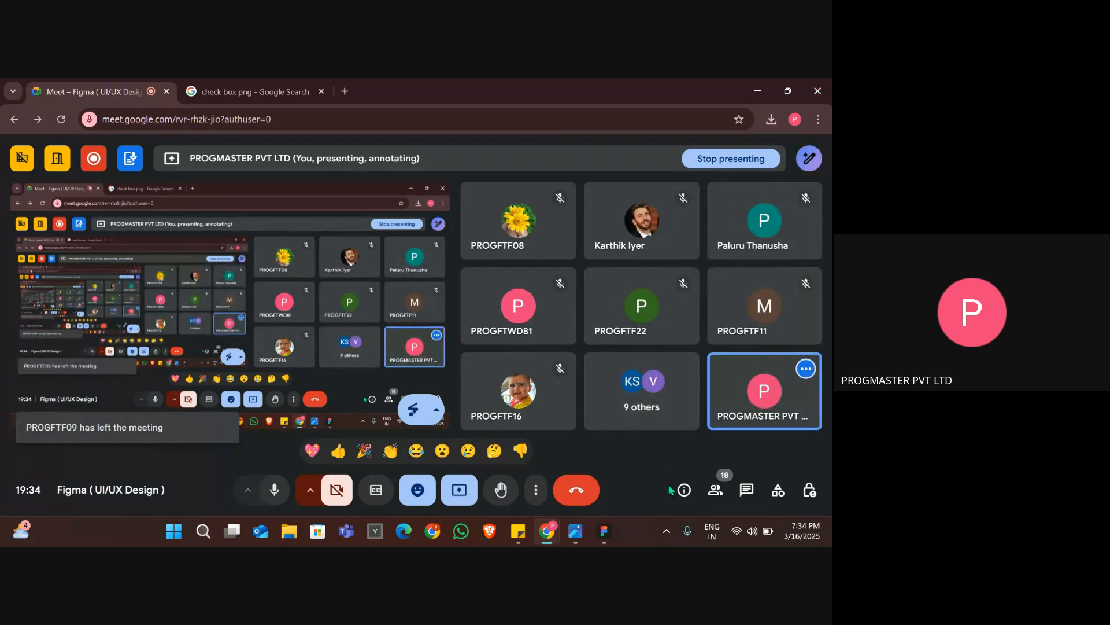
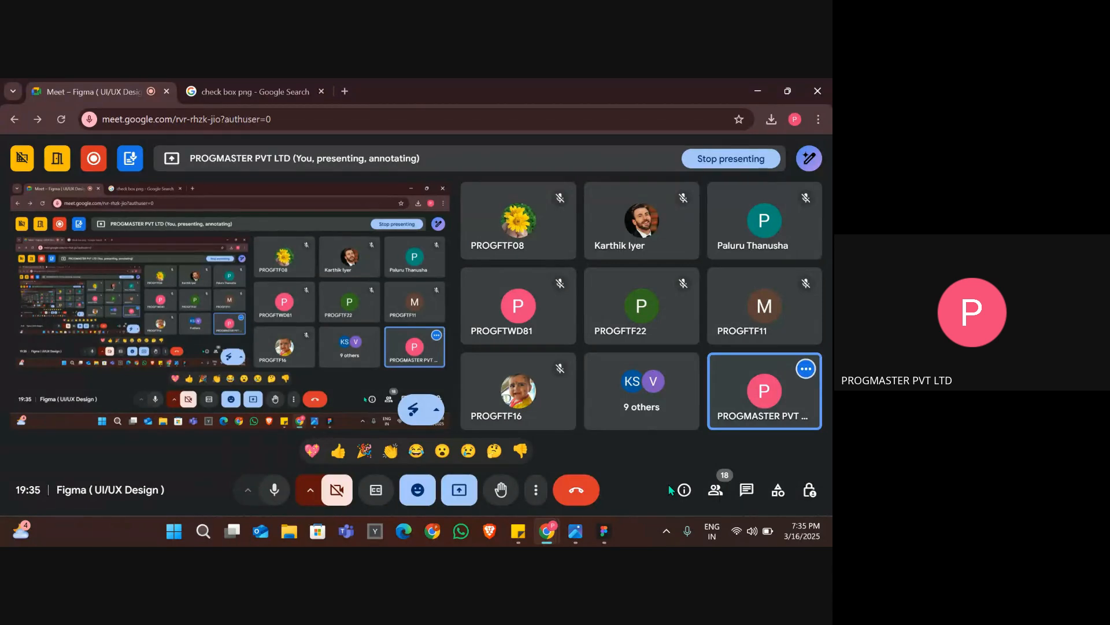
# Check the reference image and the Google Meet call, and return to the Figma login design.
pyautogui.hotkey('alt', 'Tab')
pyautogui.hotkey('alt', 'Tab')
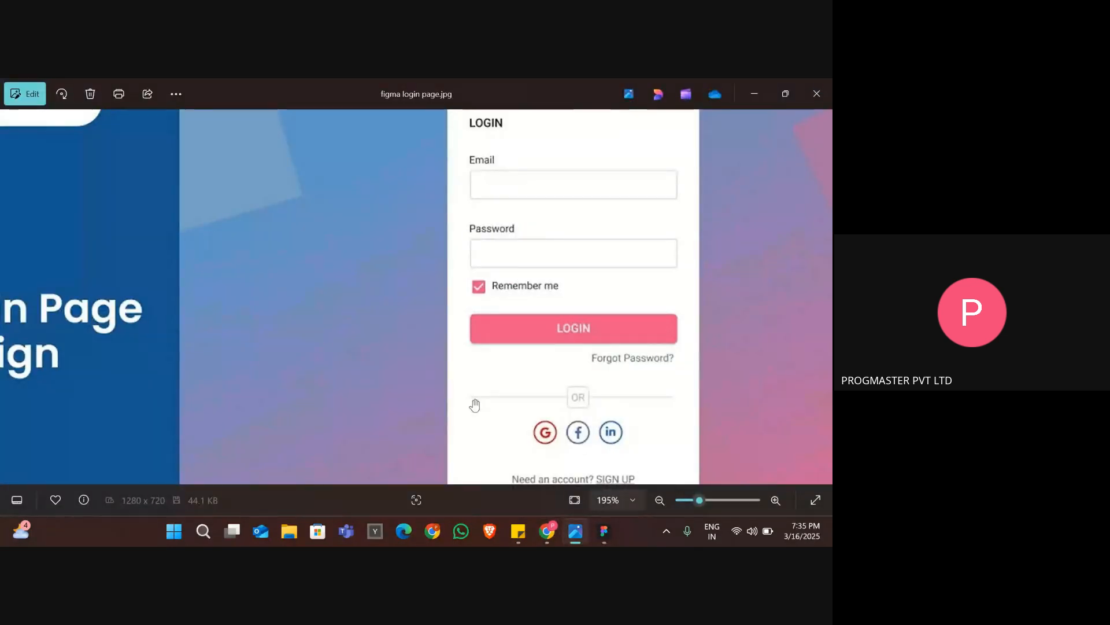
pyautogui.hotkey('alt', 'Tab')
pyautogui.press('Tab')
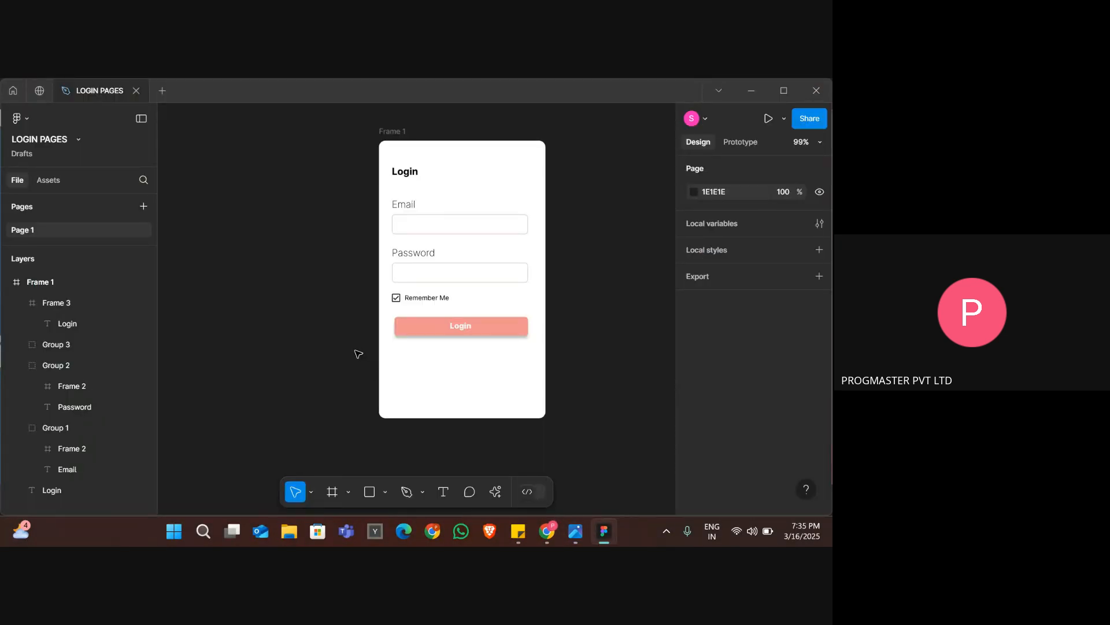
pyautogui.hotkey('alt', 'Tab')
pyautogui.press('Tab')
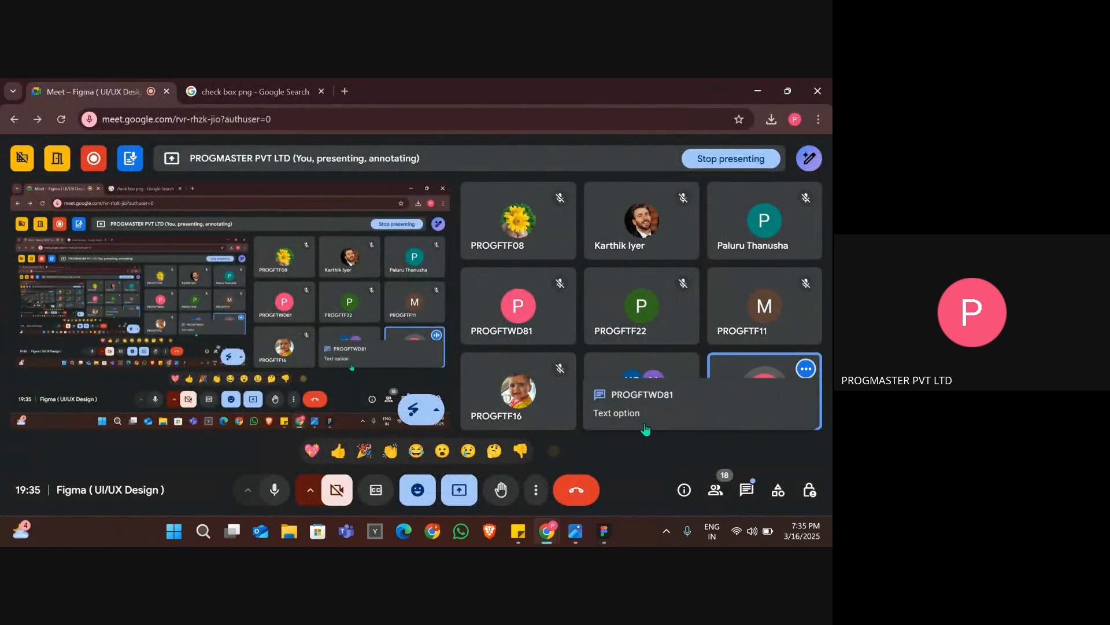
pyautogui.hotkey('alt', 'Tab')
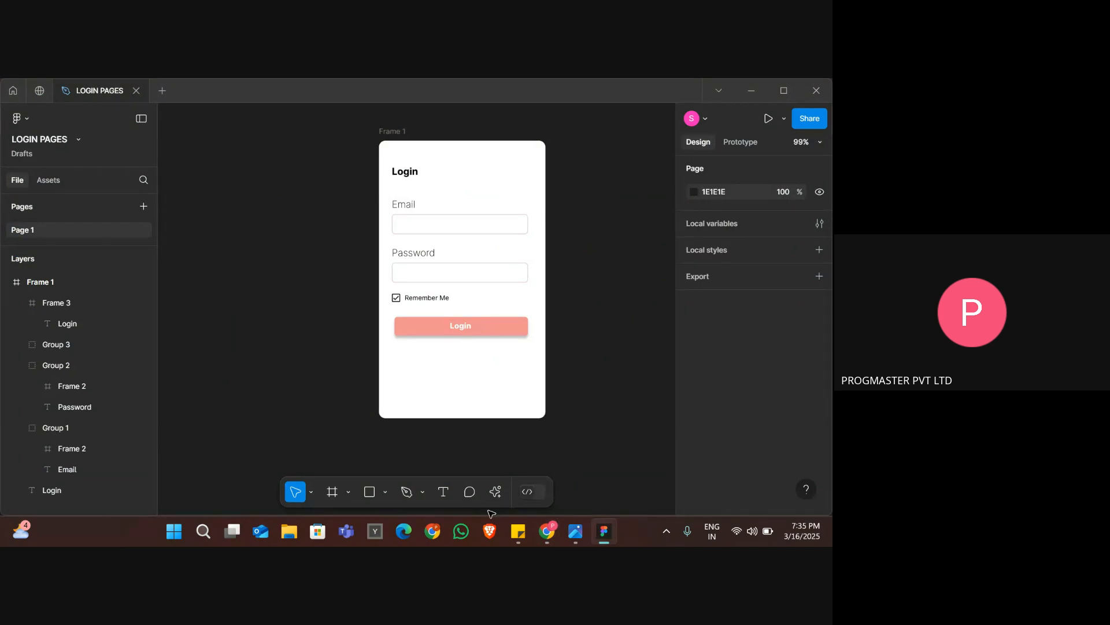
# Add the text "Forgot Password" below the pink Login button, as placed under the button in the reference image.
pyautogui.click(446, 497)
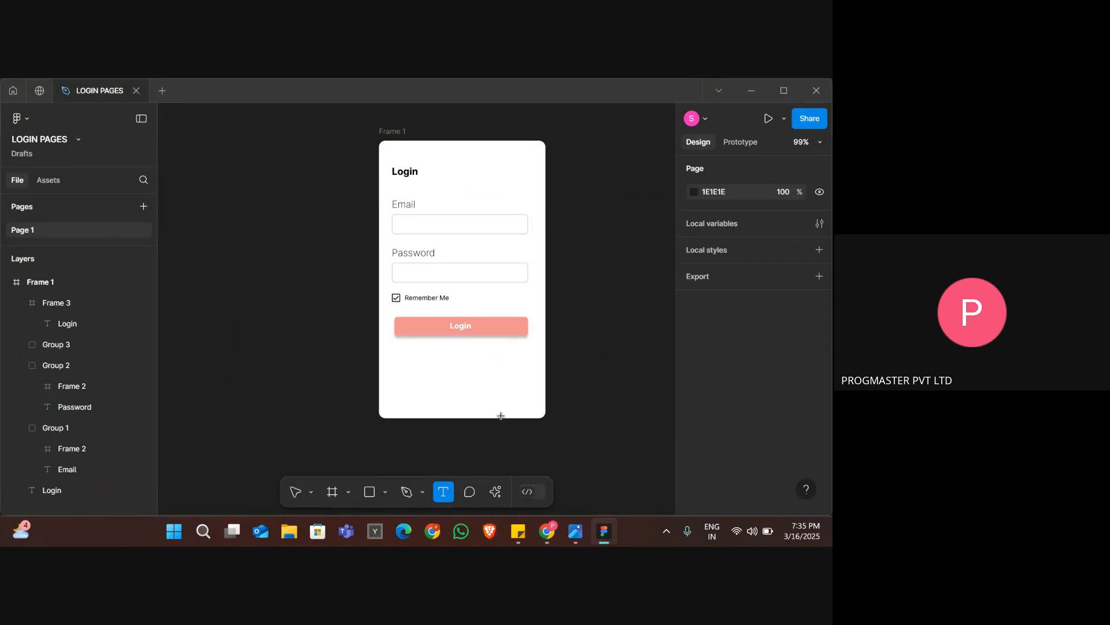
pyautogui.scroll(5, 492, 388)
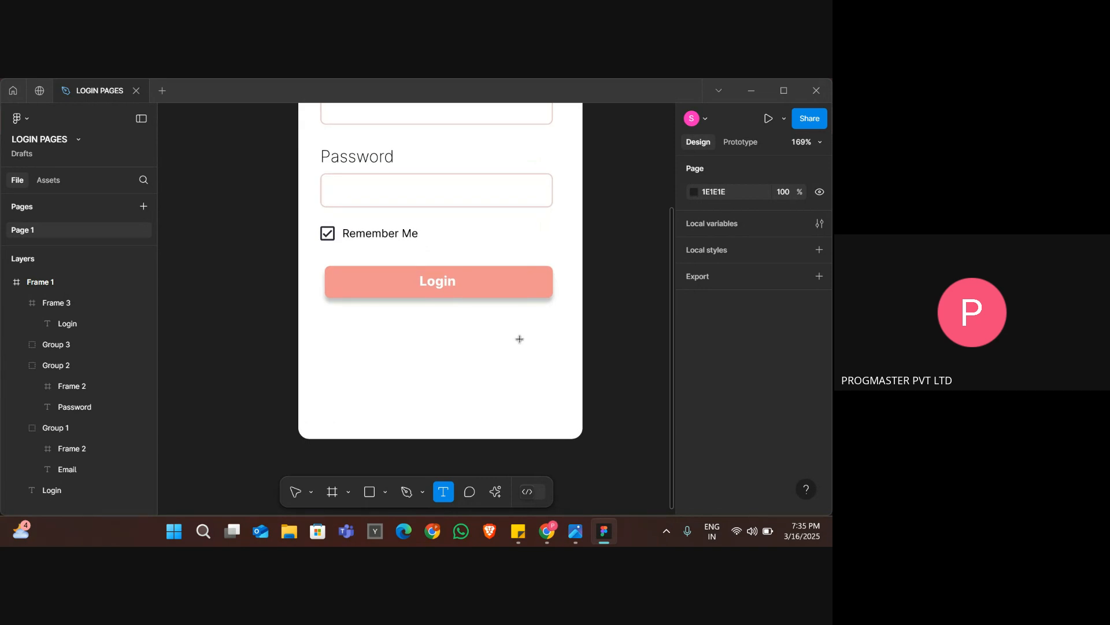
pyautogui.hotkey('alt', 'Tab')
pyautogui.press('Tab')
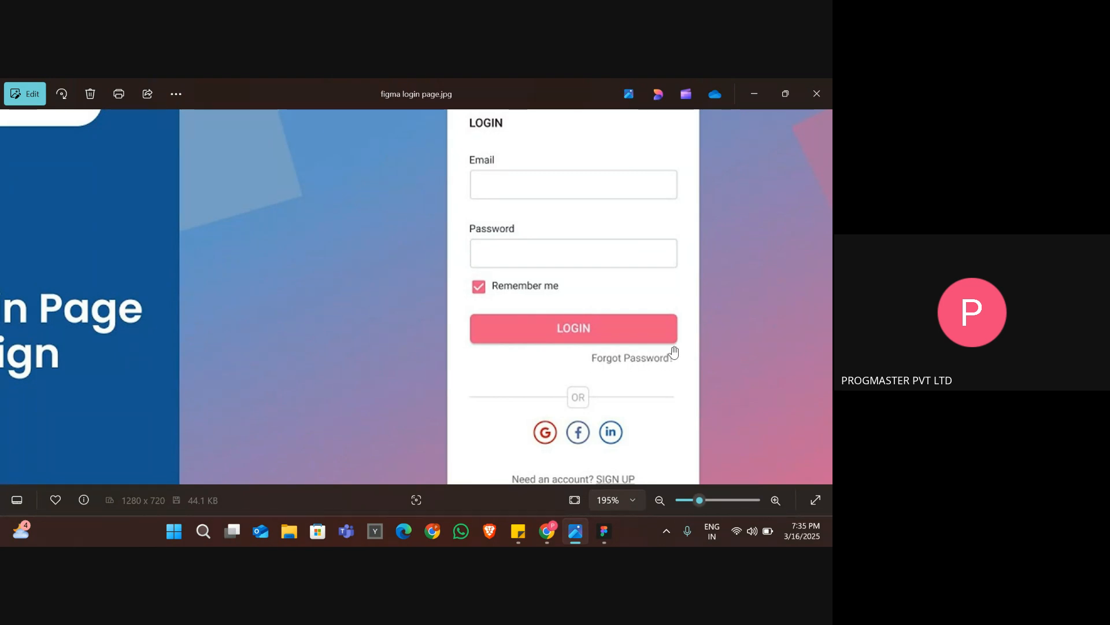
pyautogui.hotkey('alt', 'Tab')
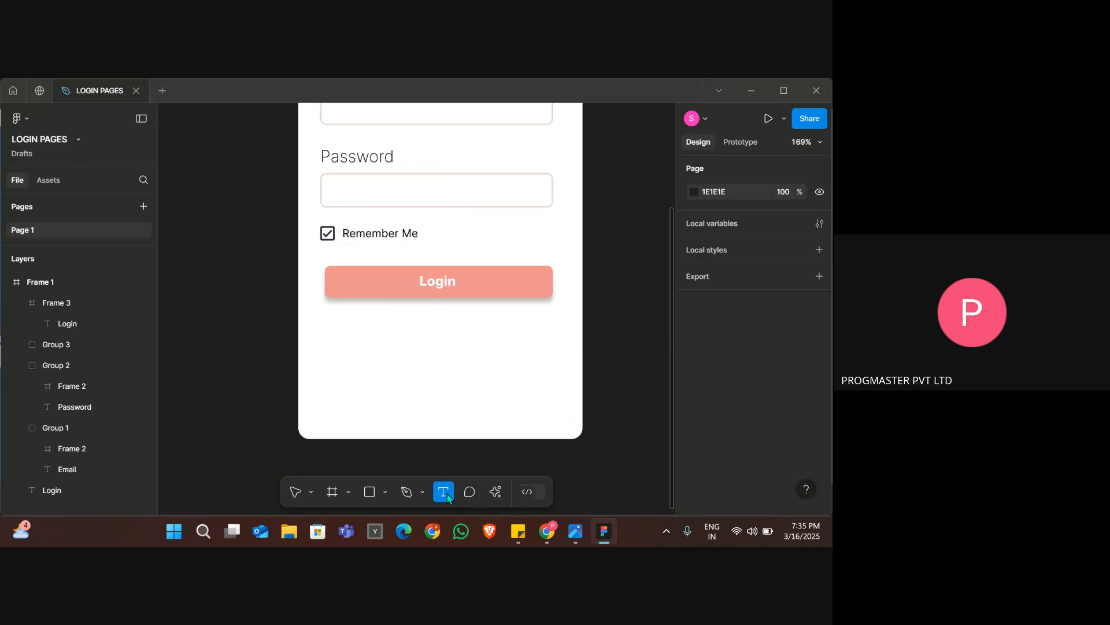
pyautogui.click(458, 320)
pyautogui.write('Fo')
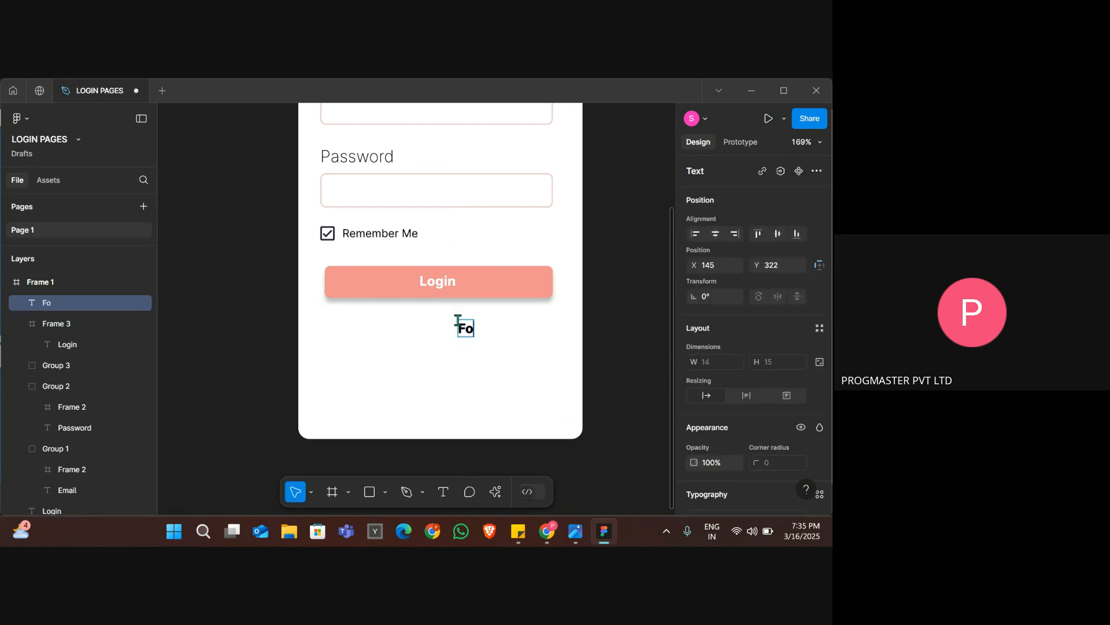
pyautogui.write('rgot Password')
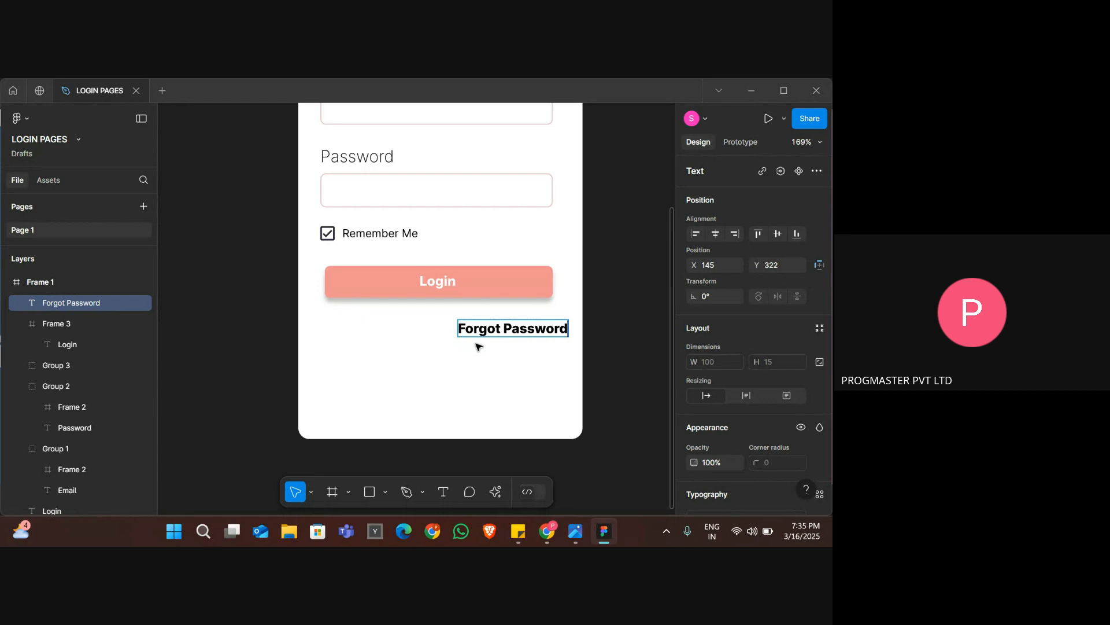
pyautogui.press('Escape')
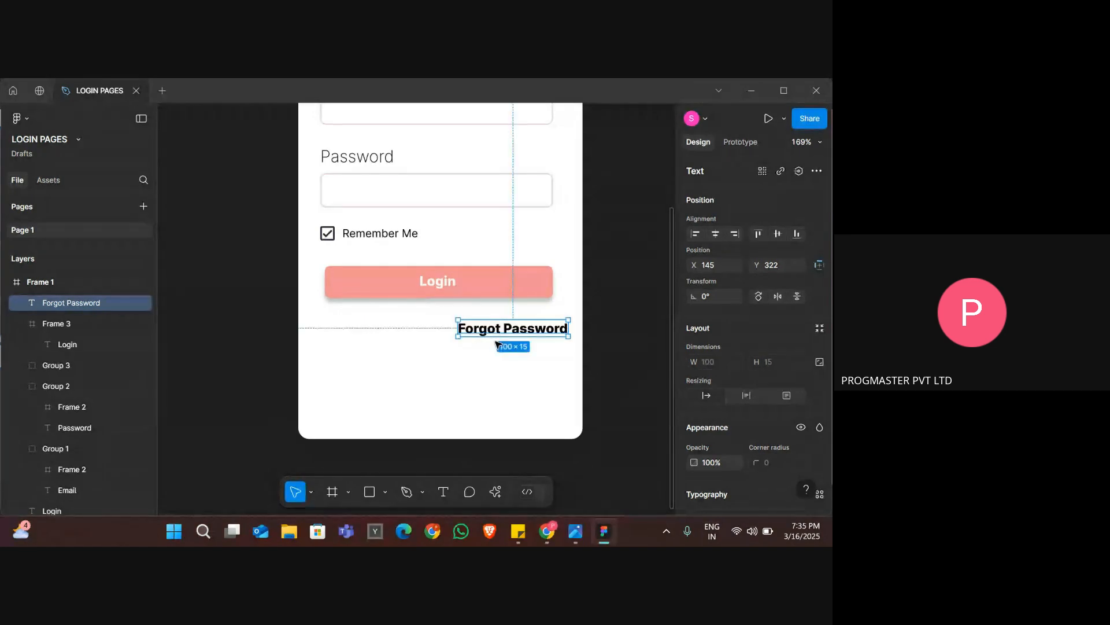
# Move the Forgot Password text to X 131 to meet the Login button's right edge and set its weight to Regular.
pyautogui.moveTo(495, 333); pyautogui.dragTo(492, 336)
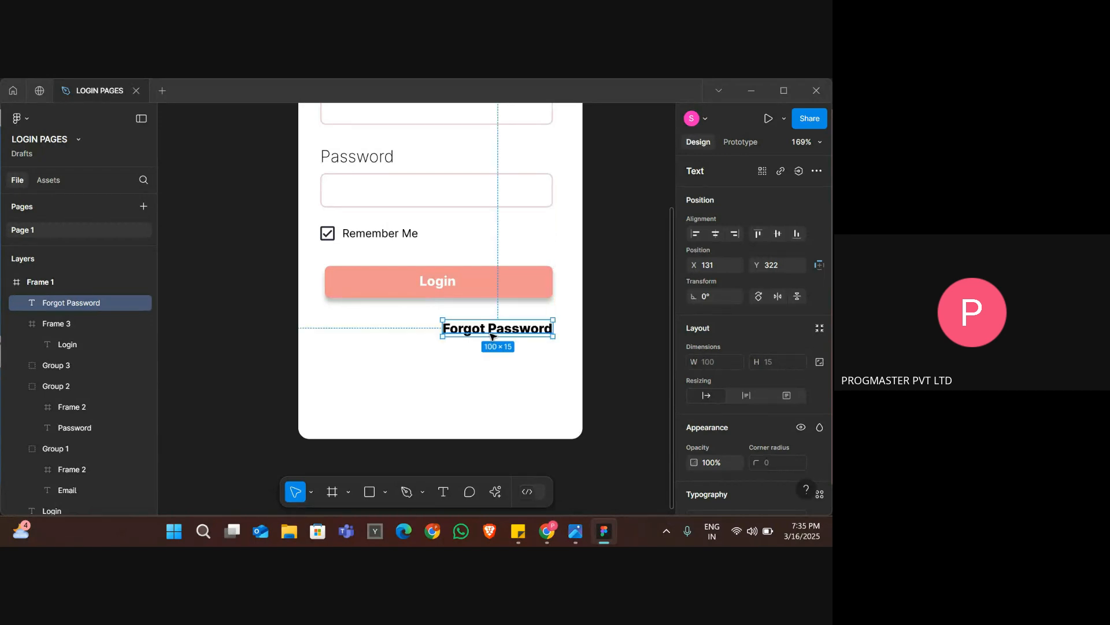
pyautogui.click(491, 377)
pyautogui.click(455, 328)
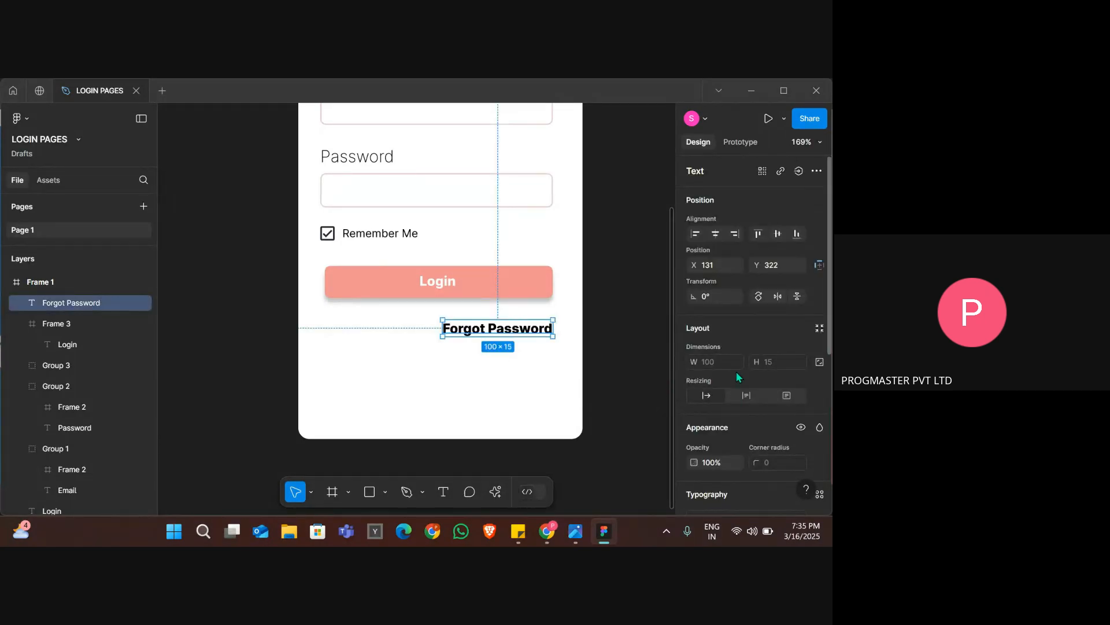
pyautogui.scroll(-3, 732, 357)
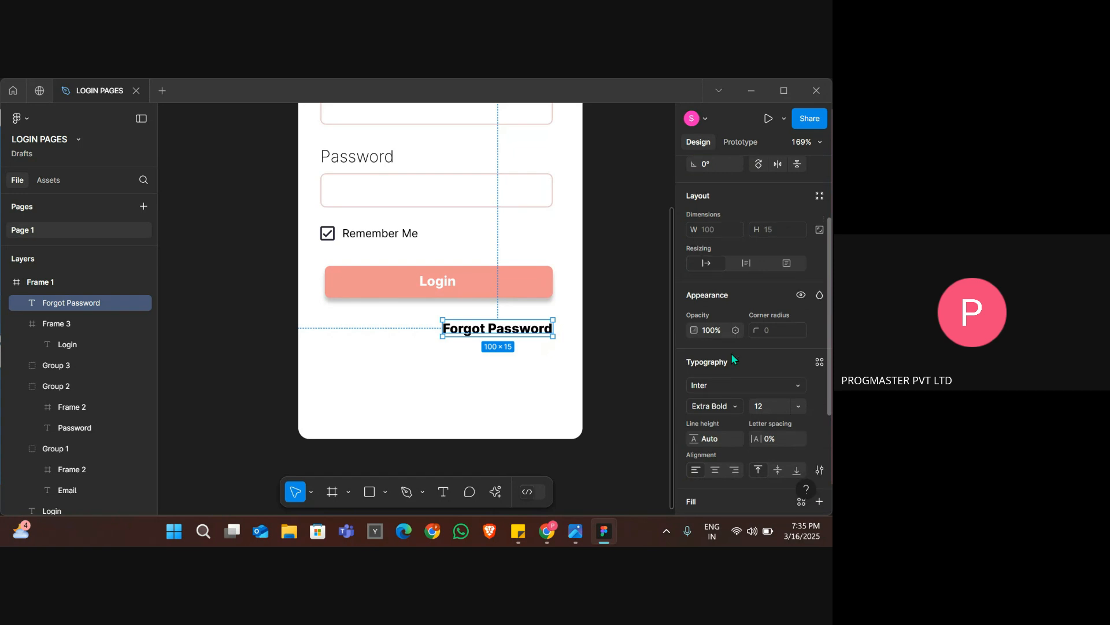
pyautogui.scroll(-2, 731, 357)
pyautogui.click(716, 303)
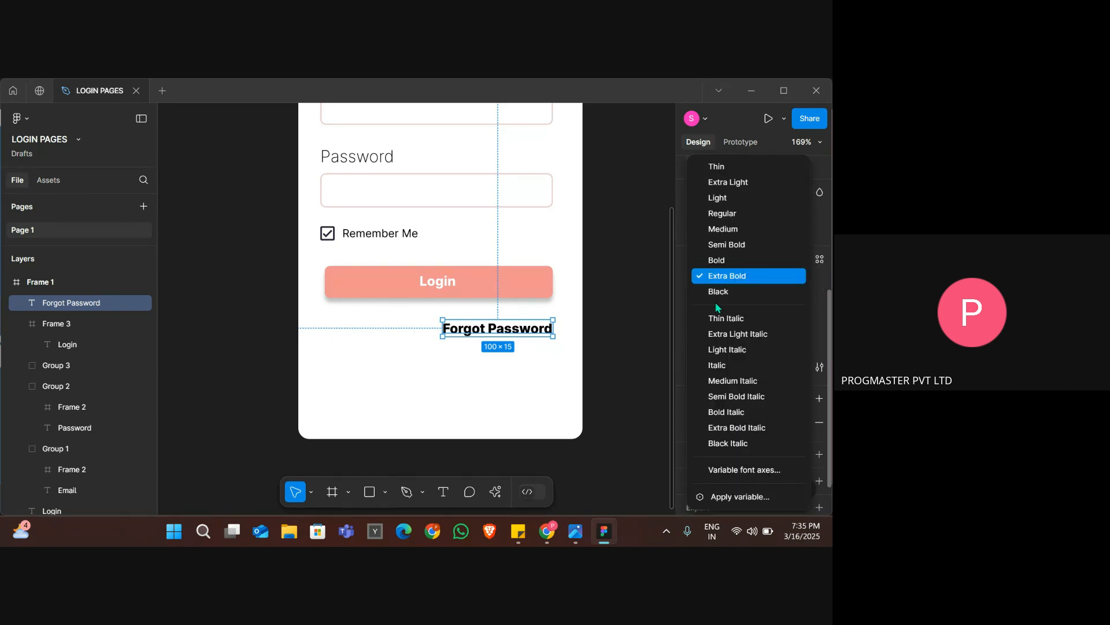
pyautogui.click(714, 214)
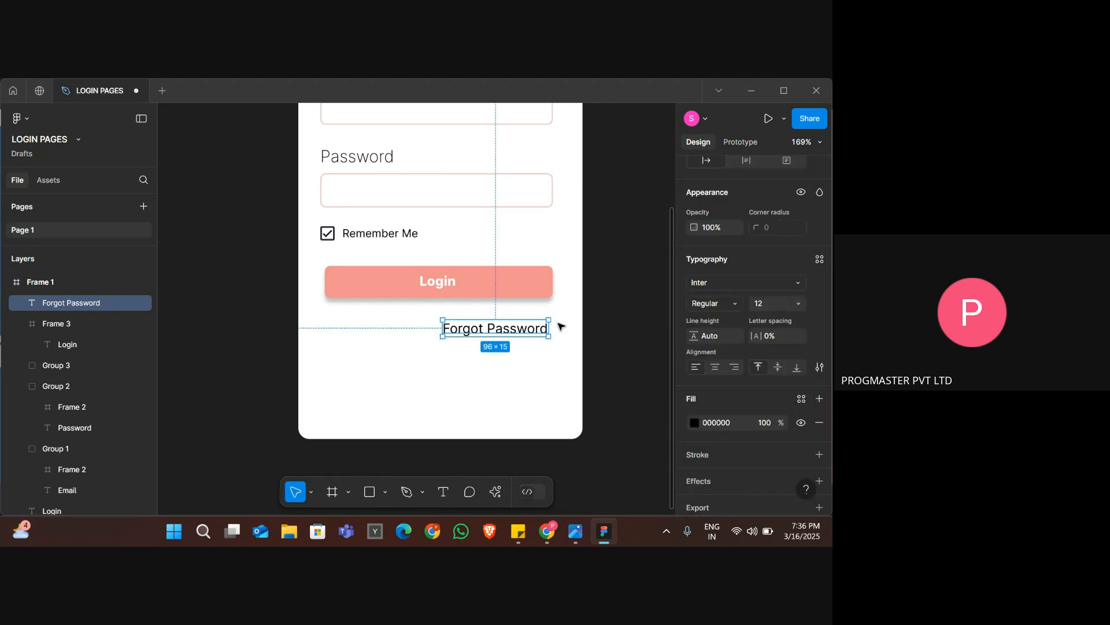
# Add a question mark to make the text "Forgot Password?" as in the reference image, and shift it slightly left.
pyautogui.hotkey('alt', 'Tab')
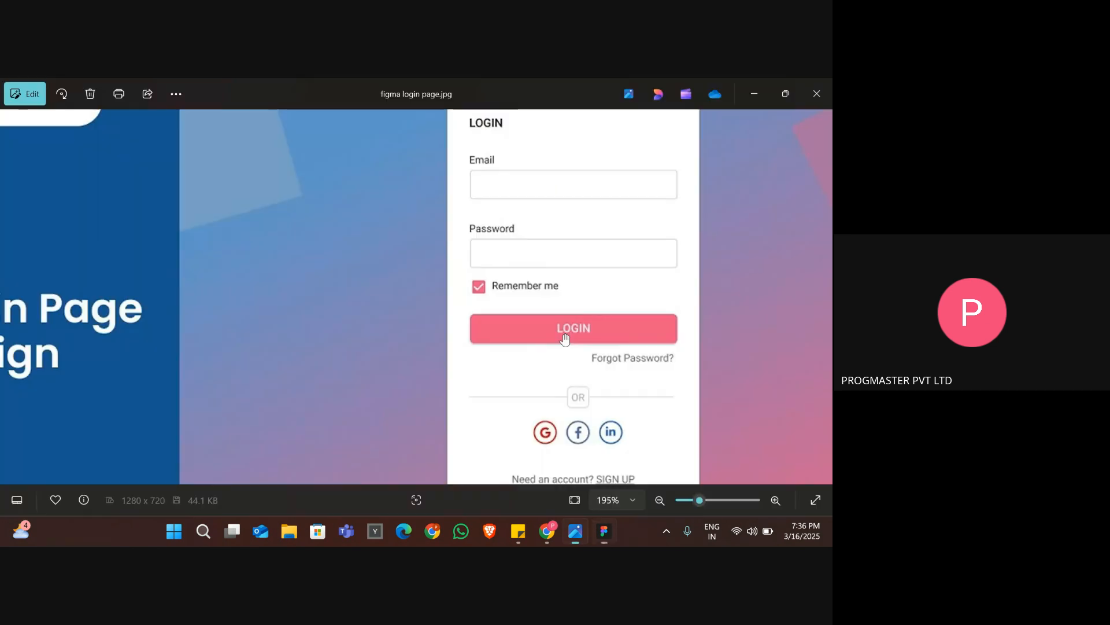
pyautogui.hotkey('alt', 'Tab')
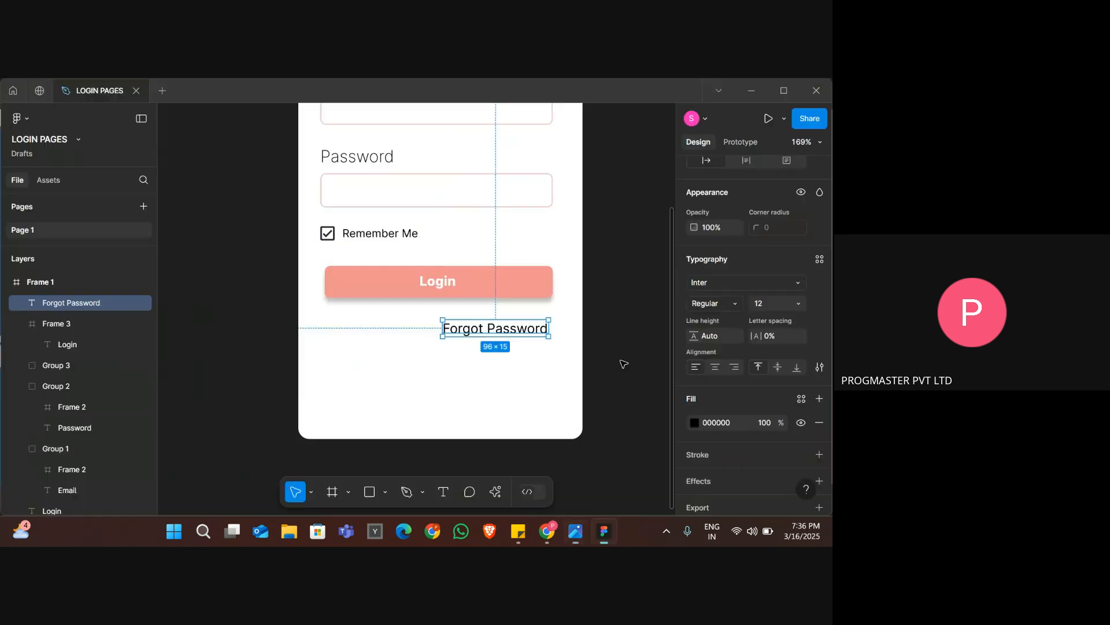
pyautogui.doubleClick(539, 332)
pyautogui.click(538, 330)
pyautogui.write('?')
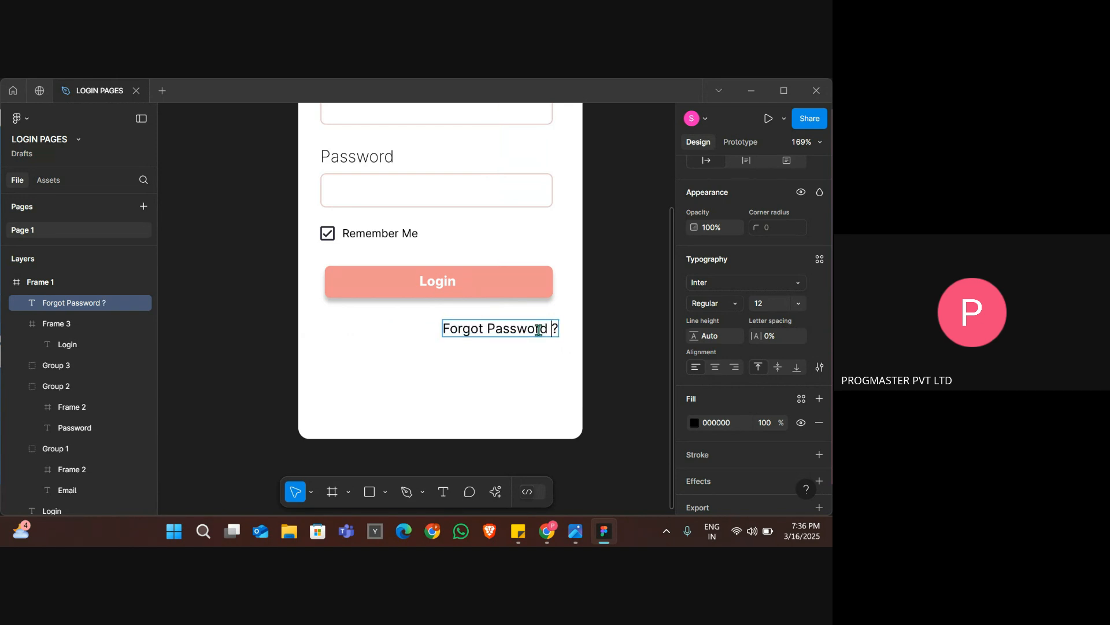
pyautogui.hotkey('alt', 'Tab')
pyautogui.hotkey('alt', 'Tab')
pyautogui.click(502, 345)
pyautogui.press('Left')
pyautogui.press('Left')
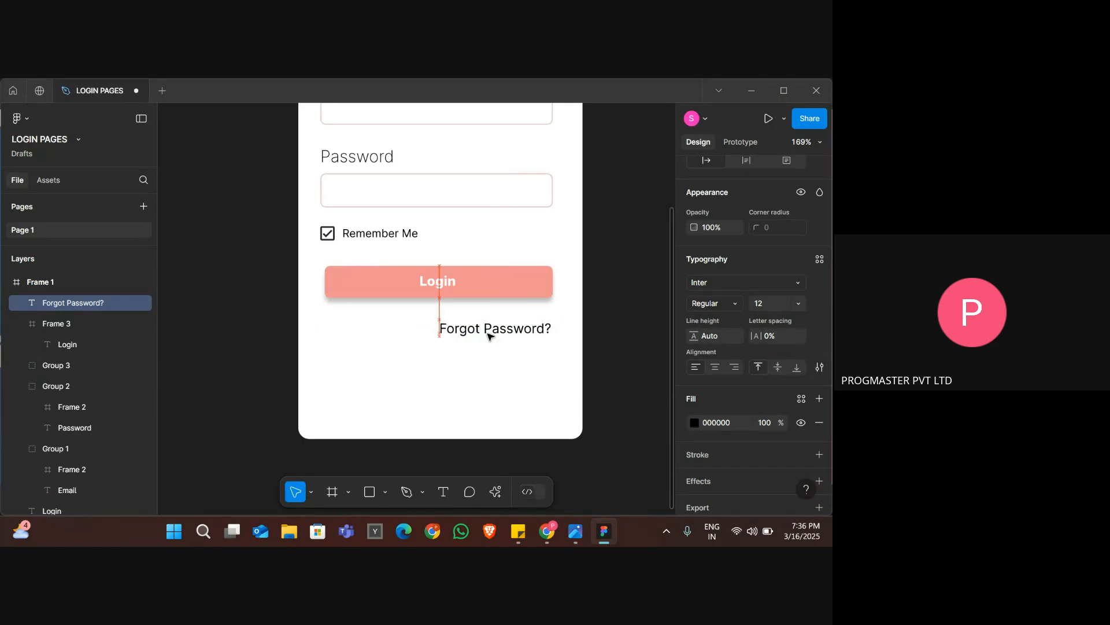
# Reduce the Forgot Password? text's font size to 9.
pyautogui.click(772, 306)
pyautogui.write('10')
pyautogui.press('Return')
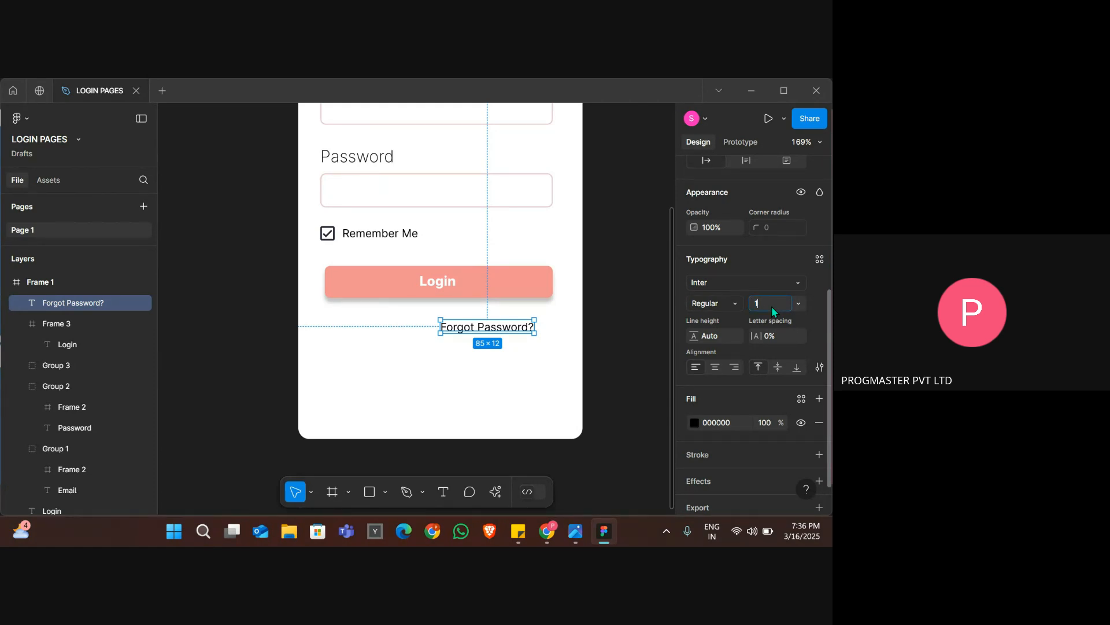
pyautogui.press('Return')
# Nudge the Forgot Password? text right to the Login button's right edge and up closer to the button.
pyautogui.press('Right')
pyautogui.press('Right')
pyautogui.press('Right')
pyautogui.press('Right')
pyautogui.press('Right')
pyautogui.press('Right')
pyautogui.press('Right')
pyautogui.press('Right')
pyautogui.press('Right')
pyautogui.press('Right')
pyautogui.press('Right')
pyautogui.press('Right')
pyautogui.press('Right')
pyautogui.press('Right')
pyautogui.press('Right')
pyautogui.press('Right')
pyautogui.press('Right')
pyautogui.press('Right')
pyautogui.press('Right')
pyautogui.press('Right')
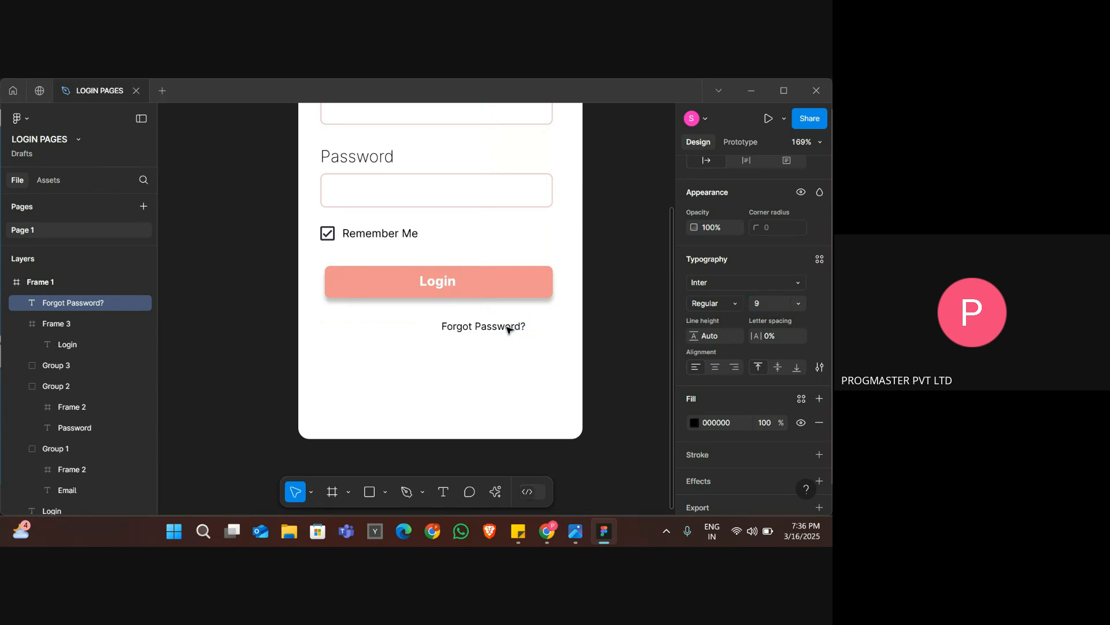
pyautogui.press('Right')
pyautogui.press('Right')
pyautogui.press('Right')
pyautogui.press('Right')
pyautogui.press('Right')
pyautogui.press('Up')
pyautogui.press('Up')
pyautogui.press('Up')
pyautogui.press('Up')
pyautogui.press('Up')
pyautogui.press('Up')
pyautogui.press('Up')
pyautogui.press('Up')
# Compare the Forgot Password? text with the reference image, try blue-violet fill shades on it and deselect it.
pyautogui.hotkey('alt', 'Tab')
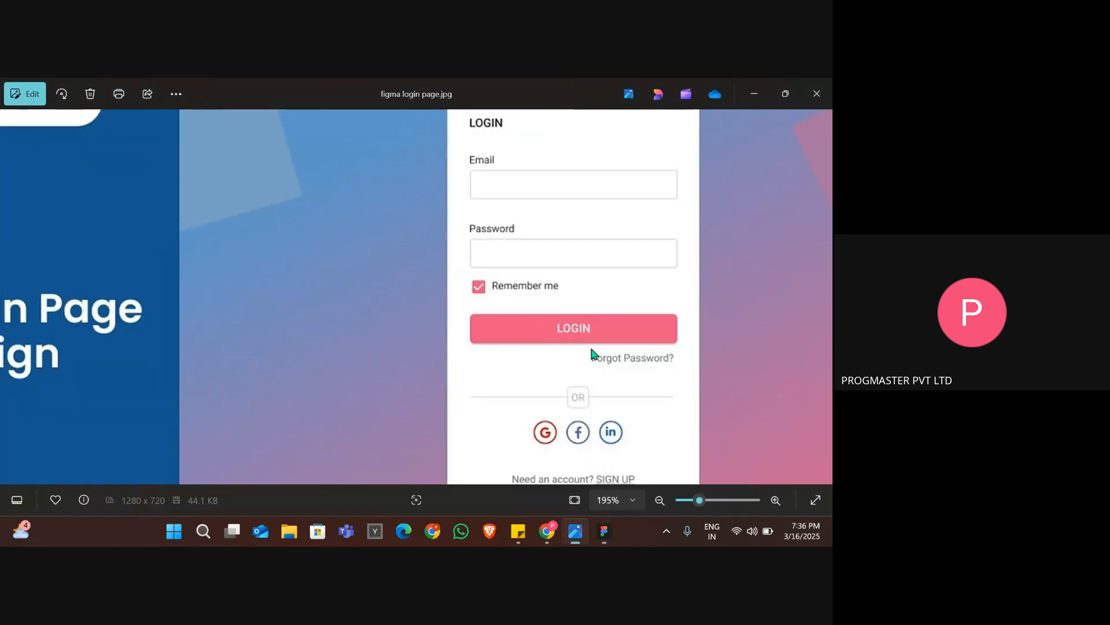
pyautogui.scroll(-1, 638, 365)
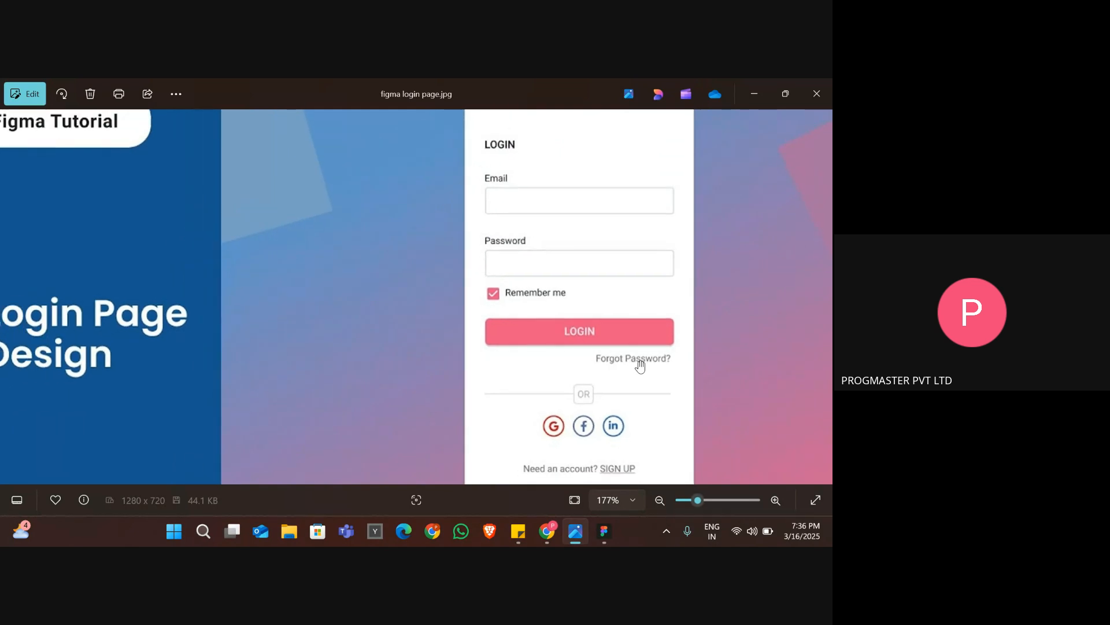
pyautogui.hotkey('alt', 'Tab')
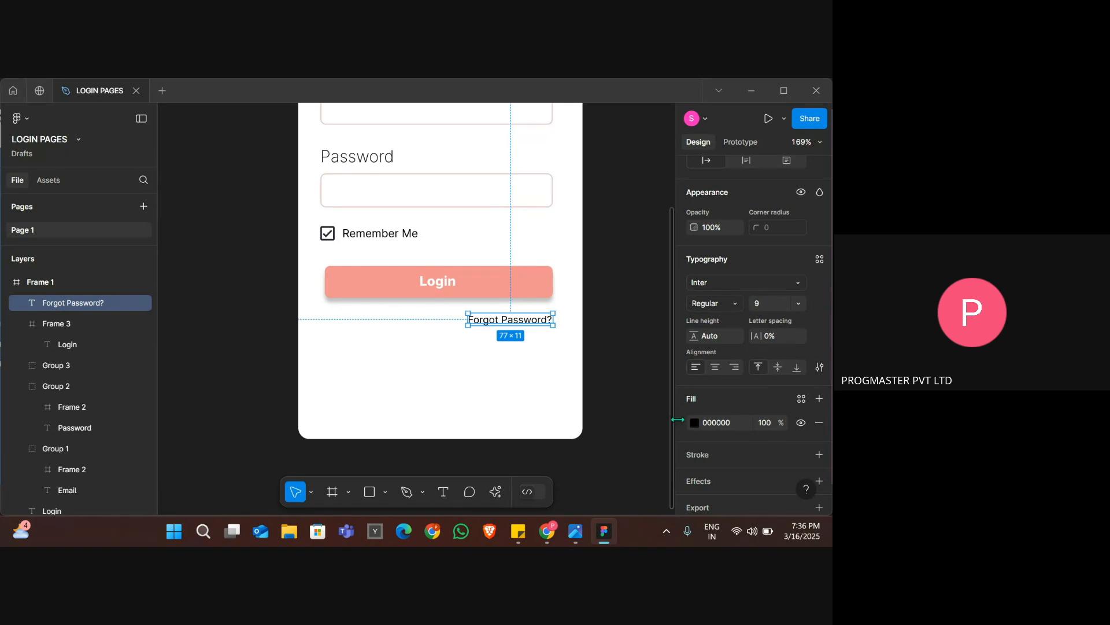
pyautogui.click(696, 424)
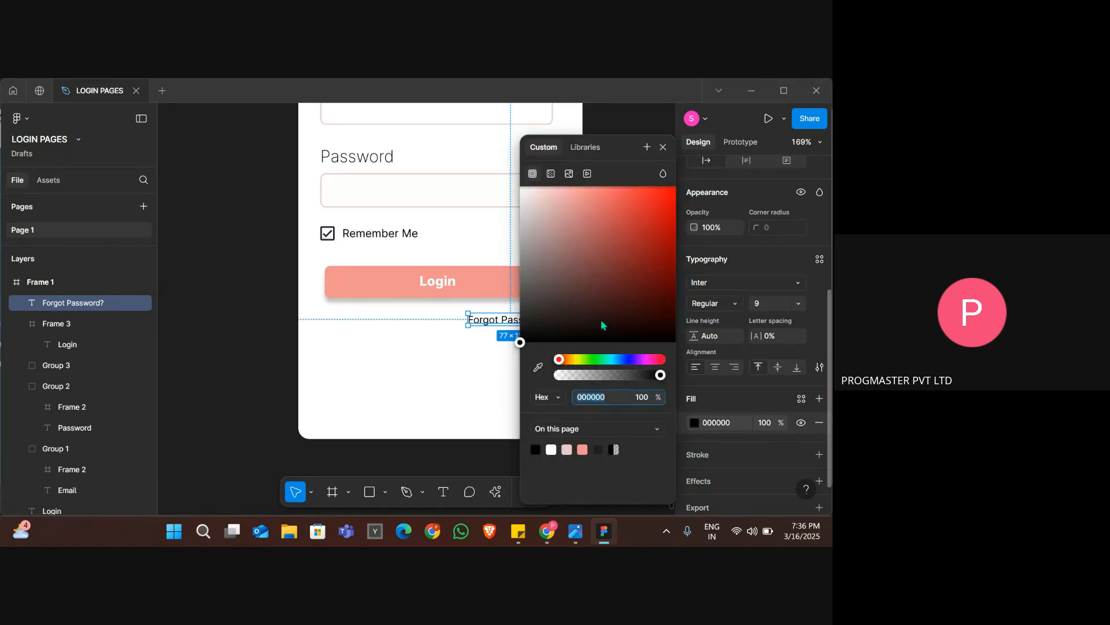
pyautogui.click(633, 362)
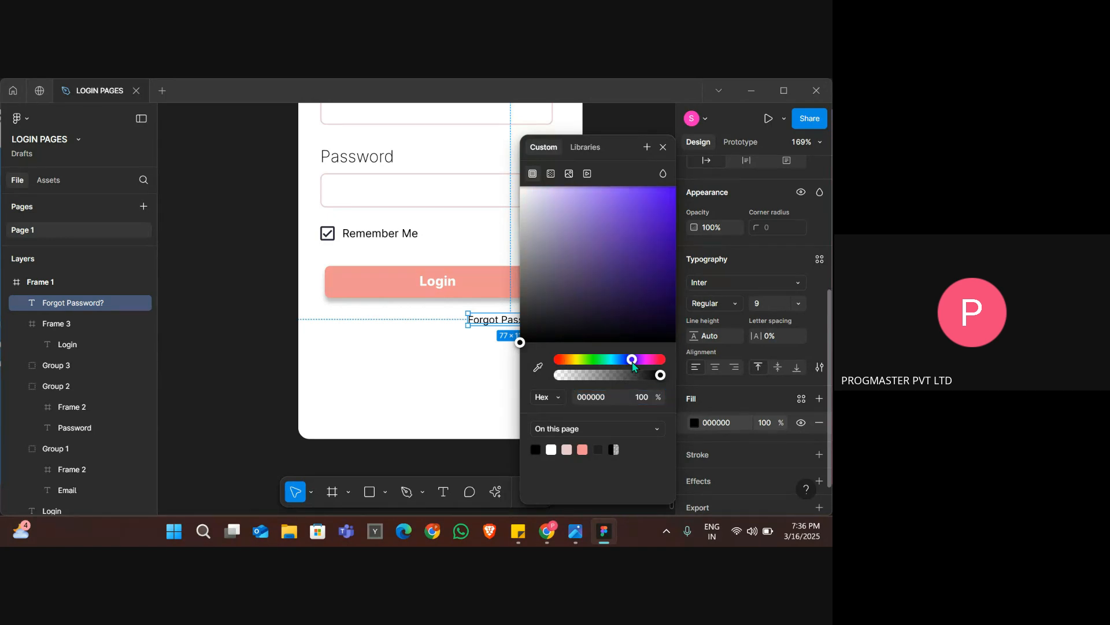
pyautogui.moveTo(575, 298); pyautogui.dragTo(557, 229)
pyautogui.click(598, 303)
pyautogui.moveTo(598, 303); pyautogui.dragTo(463, 433)
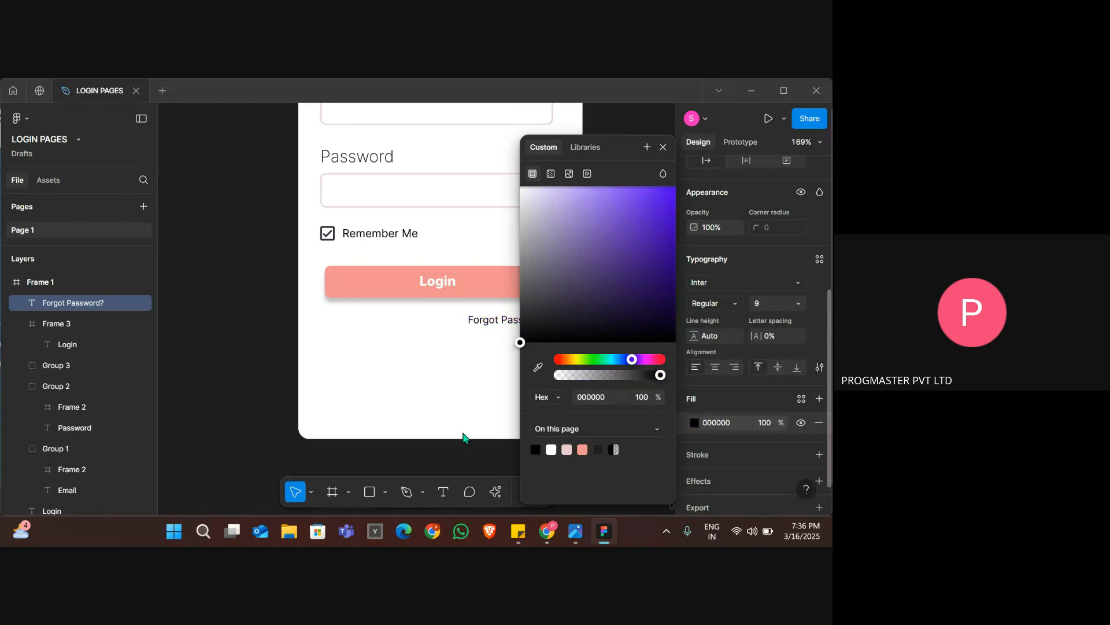
pyautogui.click(449, 372)
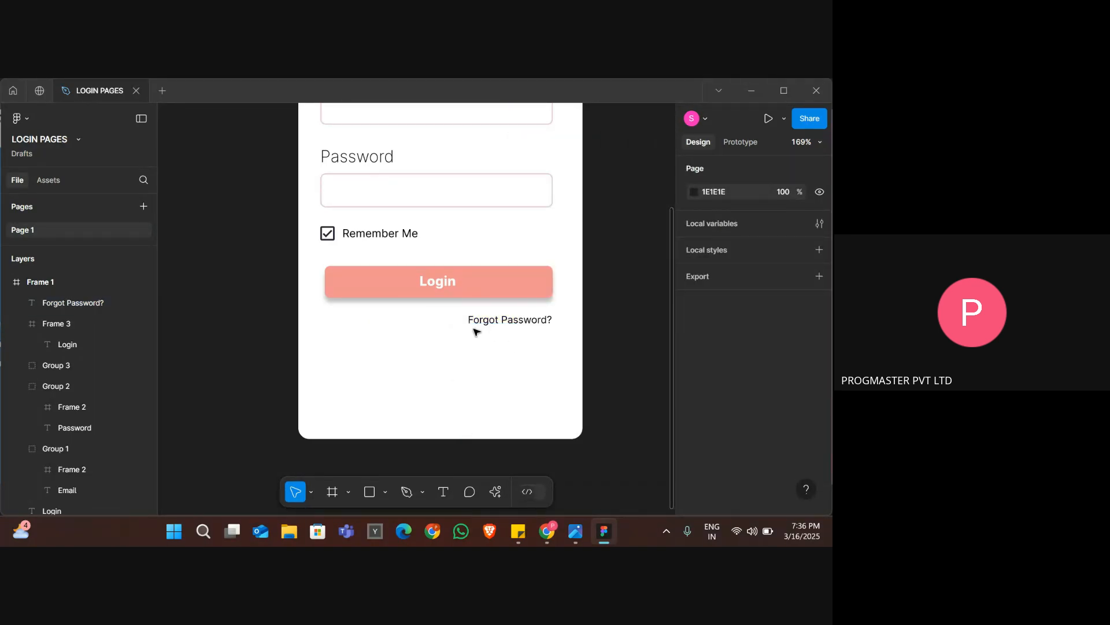
# Check the OR divider in the reference image and draw a near-horizontal line below Forgot Password?, almost as wide as the Login button.
pyautogui.hotkey('alt', 'Tab')
pyautogui.scroll(-2, 549, 367)
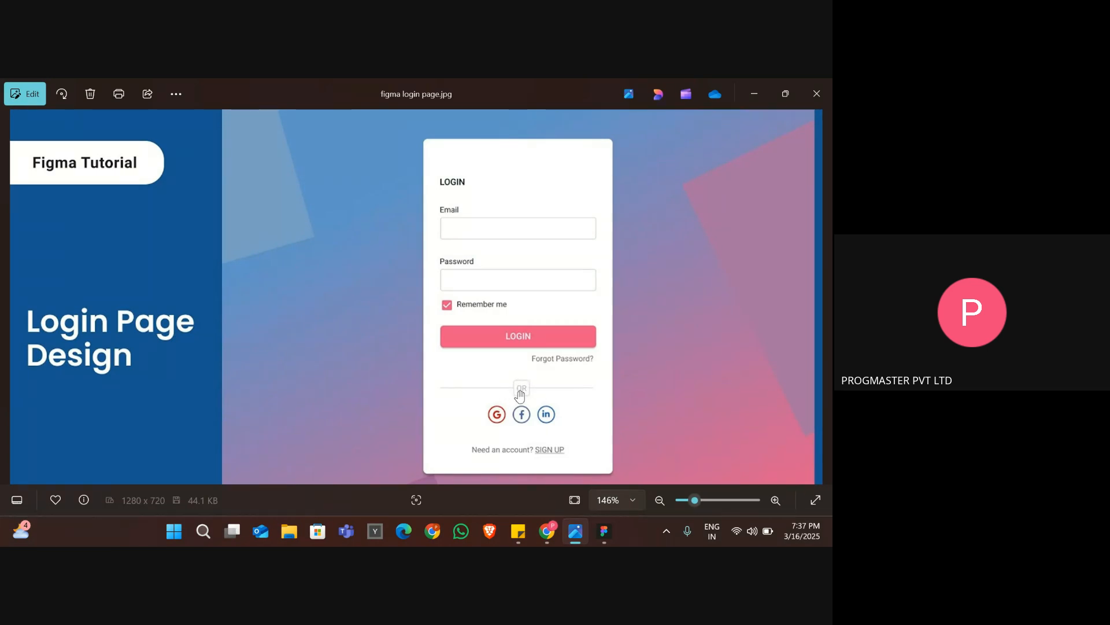
pyautogui.hotkey('alt', 'Tab')
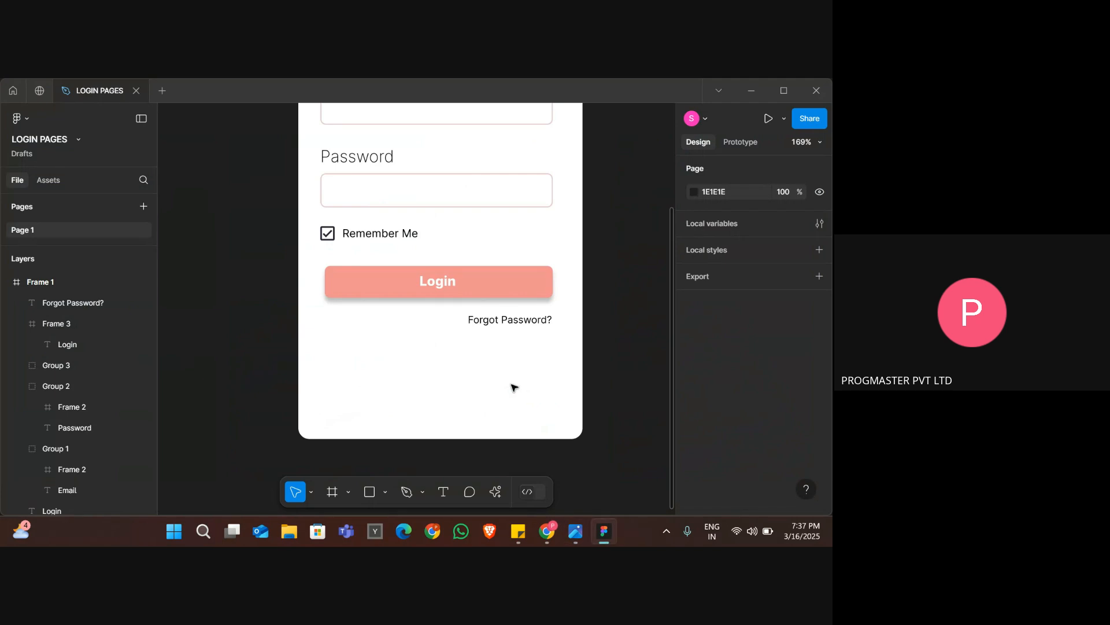
pyautogui.scroll(-5, 442, 378)
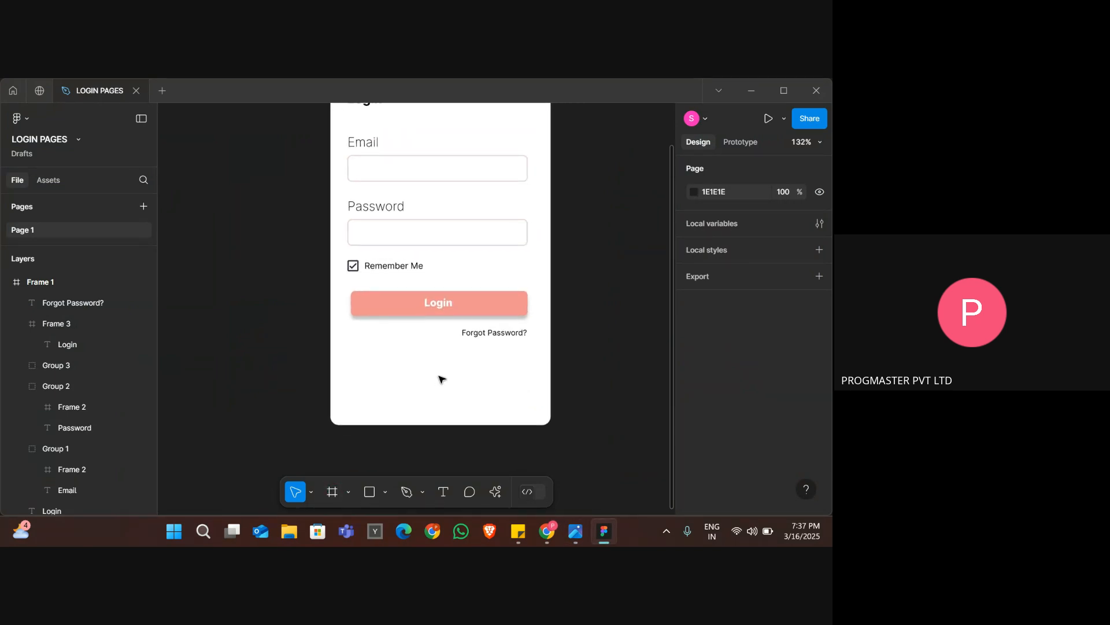
pyautogui.click(386, 492)
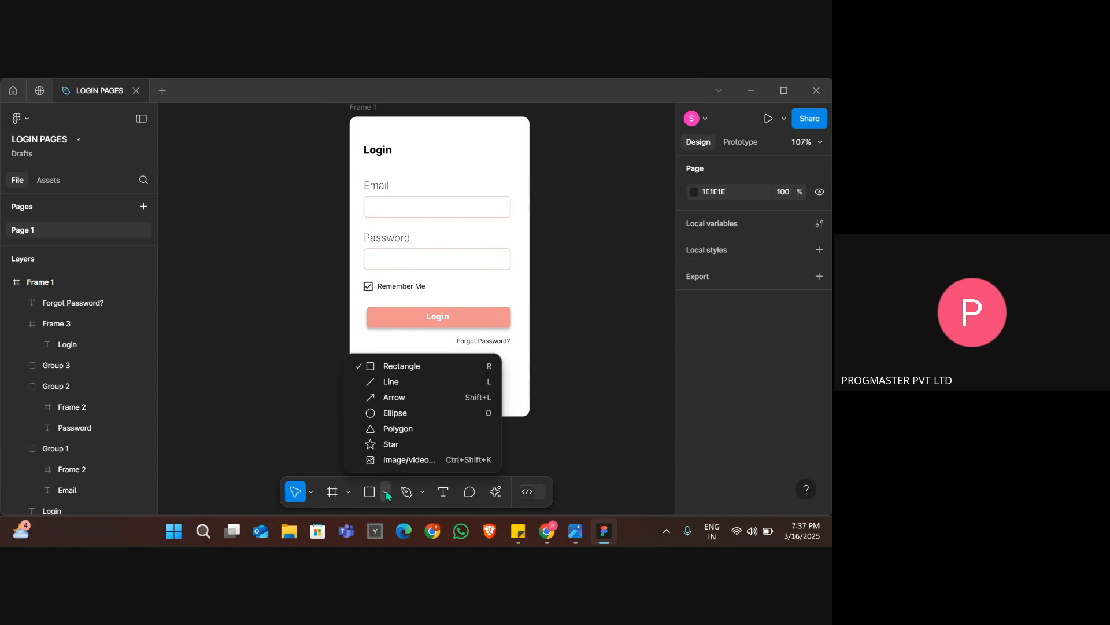
pyautogui.click(398, 382)
pyautogui.scroll(5, 397, 382)
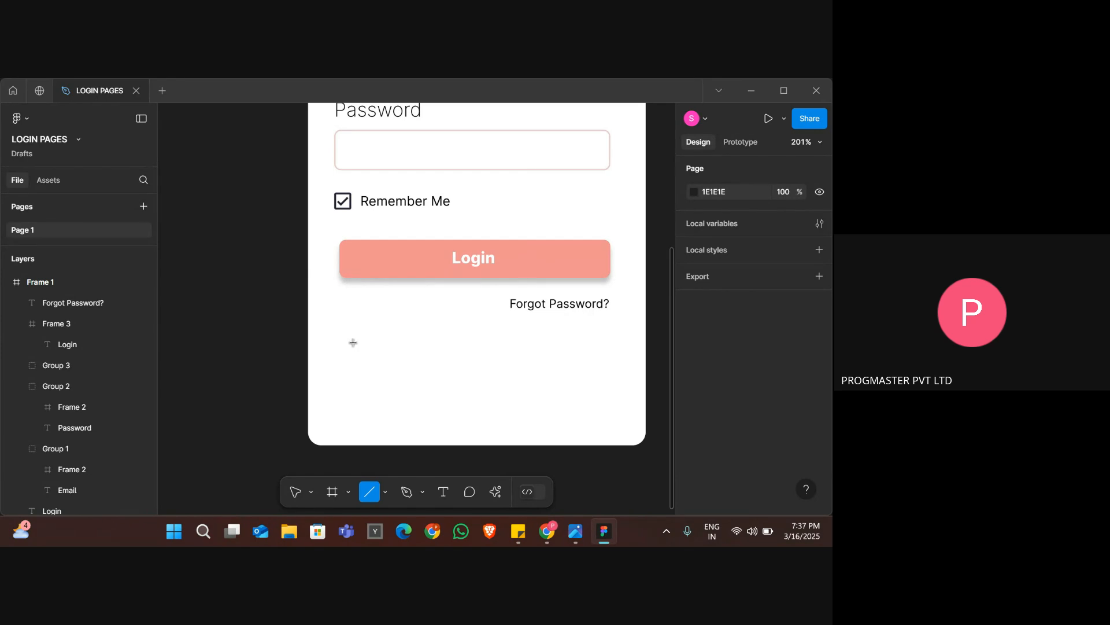
pyautogui.moveTo(344, 343)
pyautogui.mouseDown()
pyautogui.moveTo(576, 351)
pyautogui.moveTo(602, 341)
pyautogui.mouseUp()
pyautogui.click(550, 356)
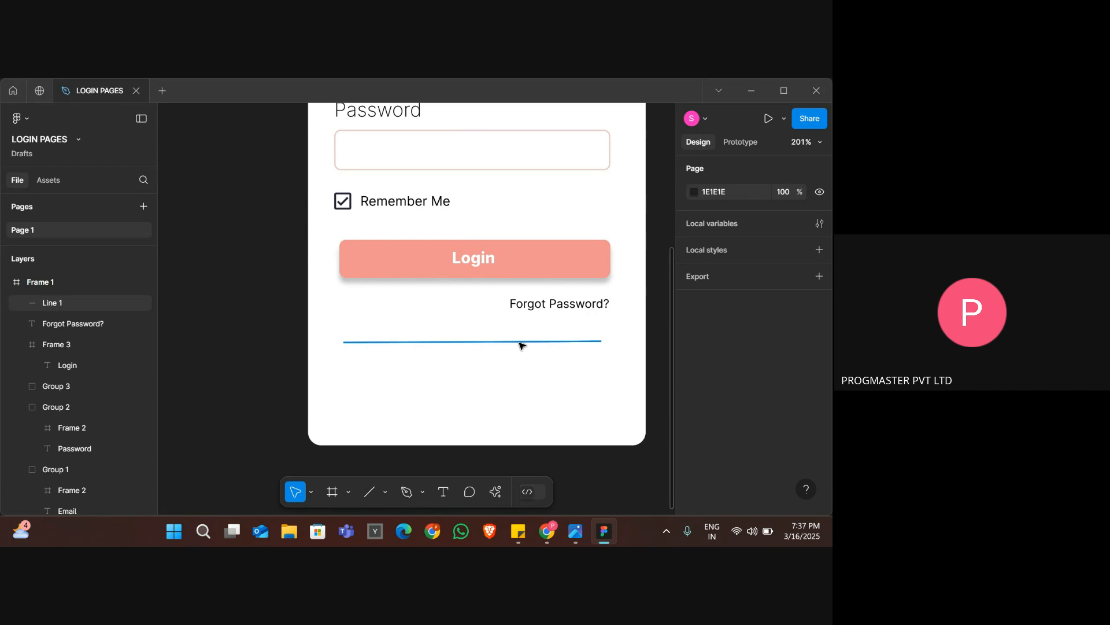
# Check the OR box in the reference image and draw a rectangle about 16 × 12 over the middle of the divider line.
pyautogui.hotkey('alt', 'Tab')
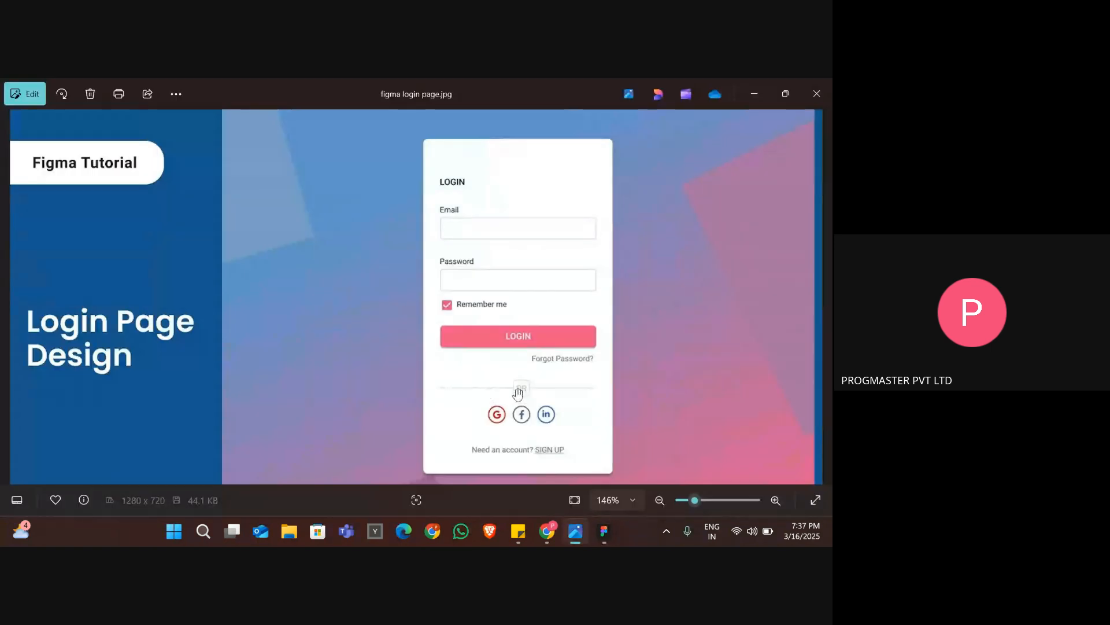
pyautogui.hotkey('alt', 'Tab')
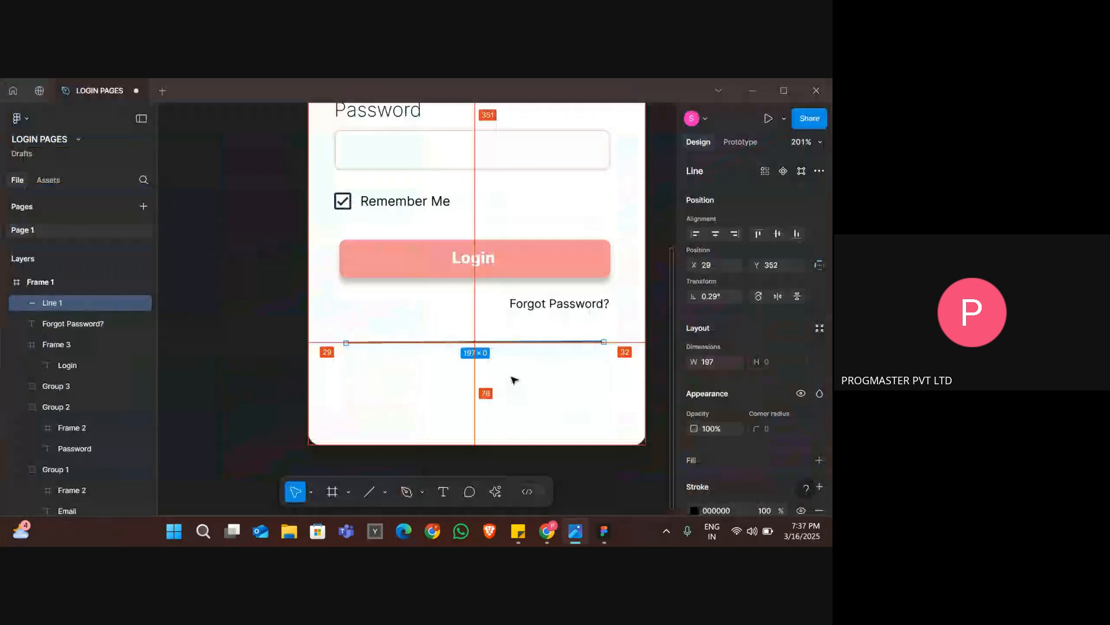
pyautogui.click(514, 380)
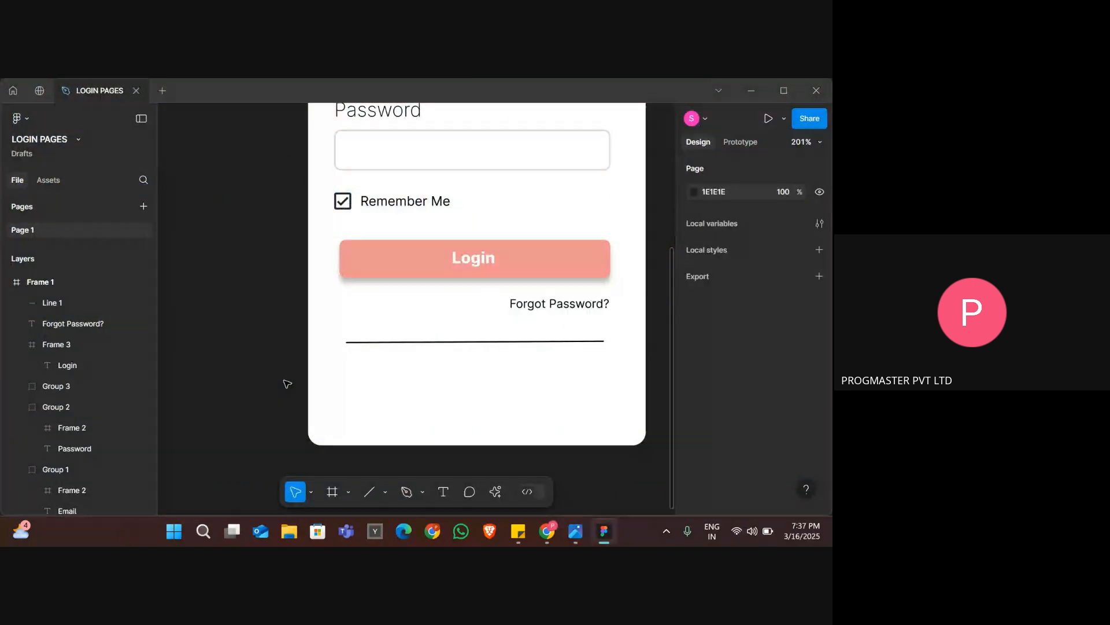
pyautogui.click(346, 494)
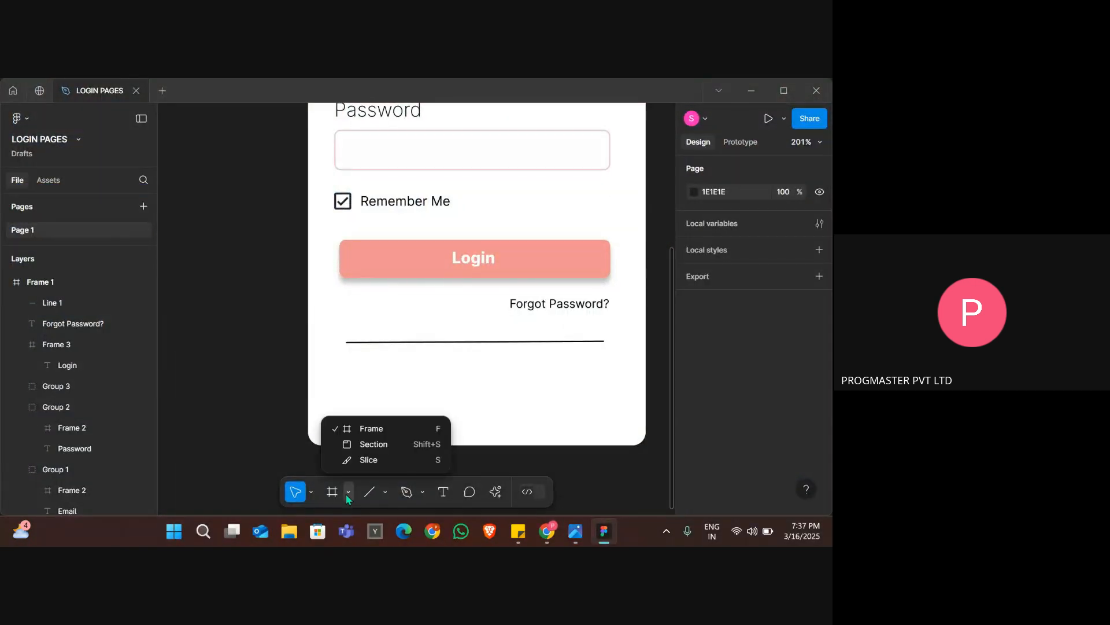
pyautogui.click(384, 492)
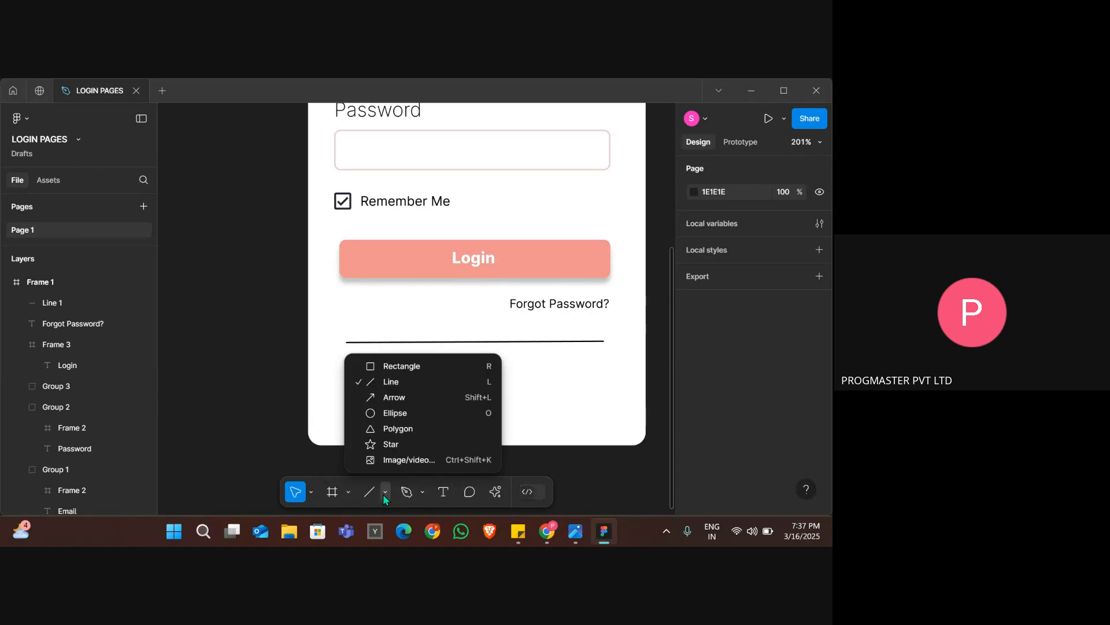
pyautogui.click(409, 377)
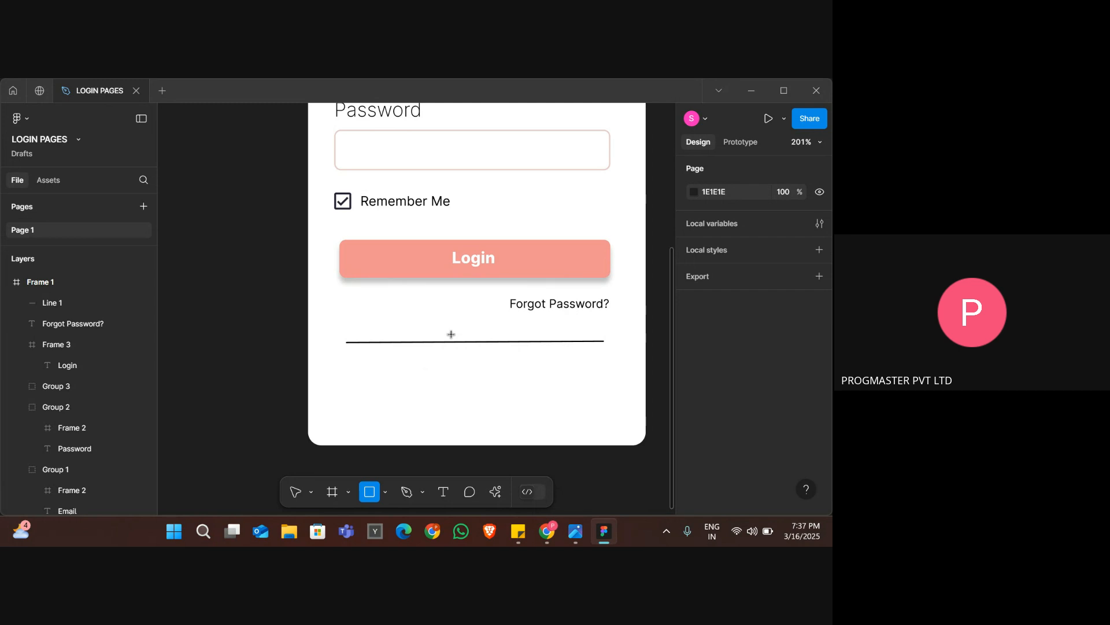
pyautogui.moveTo(453, 334)
pyautogui.mouseDown()
pyautogui.moveTo(486, 354)
pyautogui.moveTo(472, 350)
pyautogui.mouseUp()
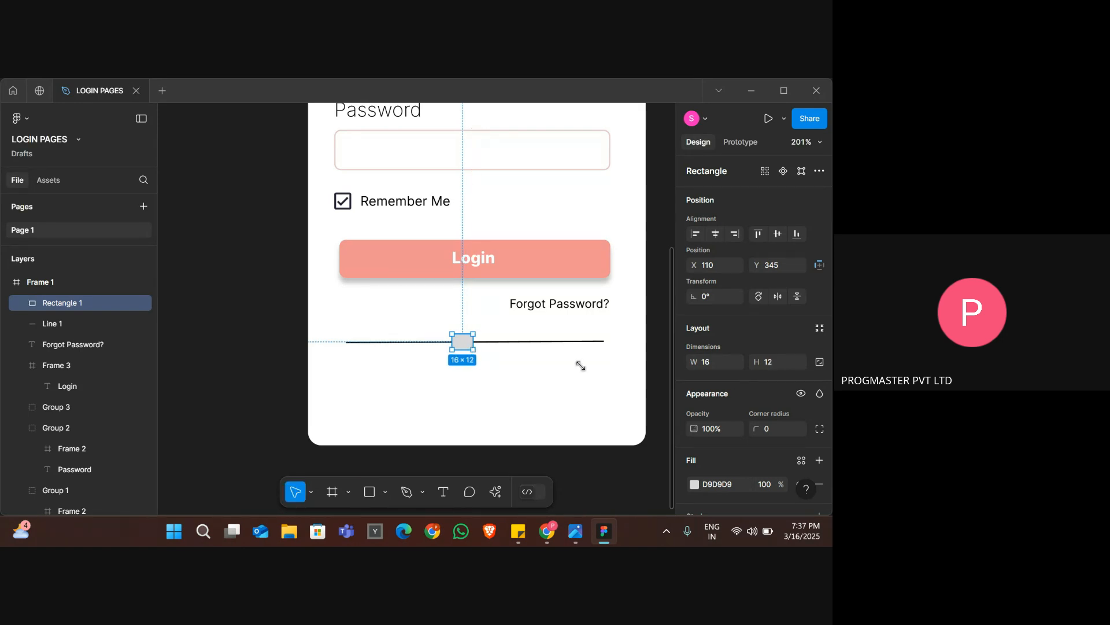
# Change the small rectangle's fill to white FFFFFF and deselect it.
pyautogui.scroll(-3, 739, 391)
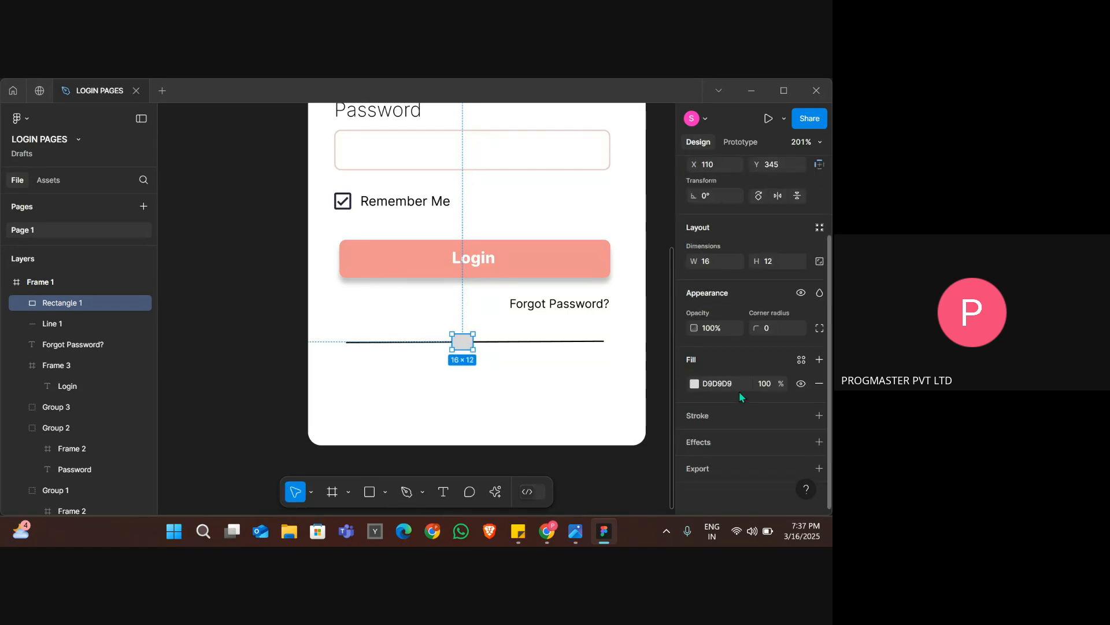
pyautogui.click(696, 385)
pyautogui.moveTo(560, 265); pyautogui.dragTo(493, 170)
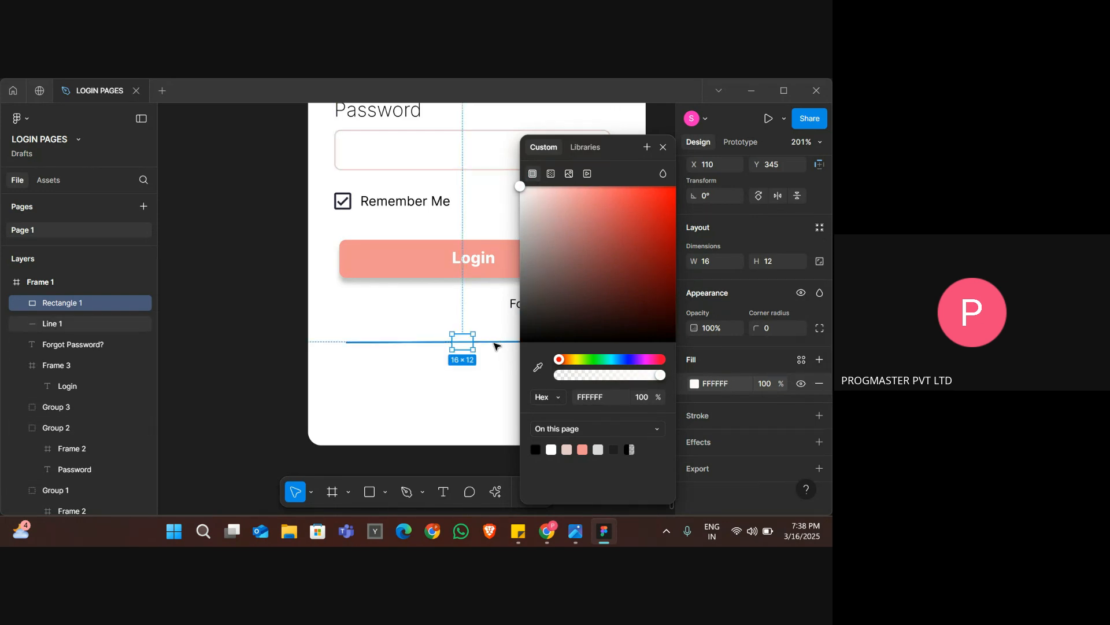
pyautogui.click(489, 364)
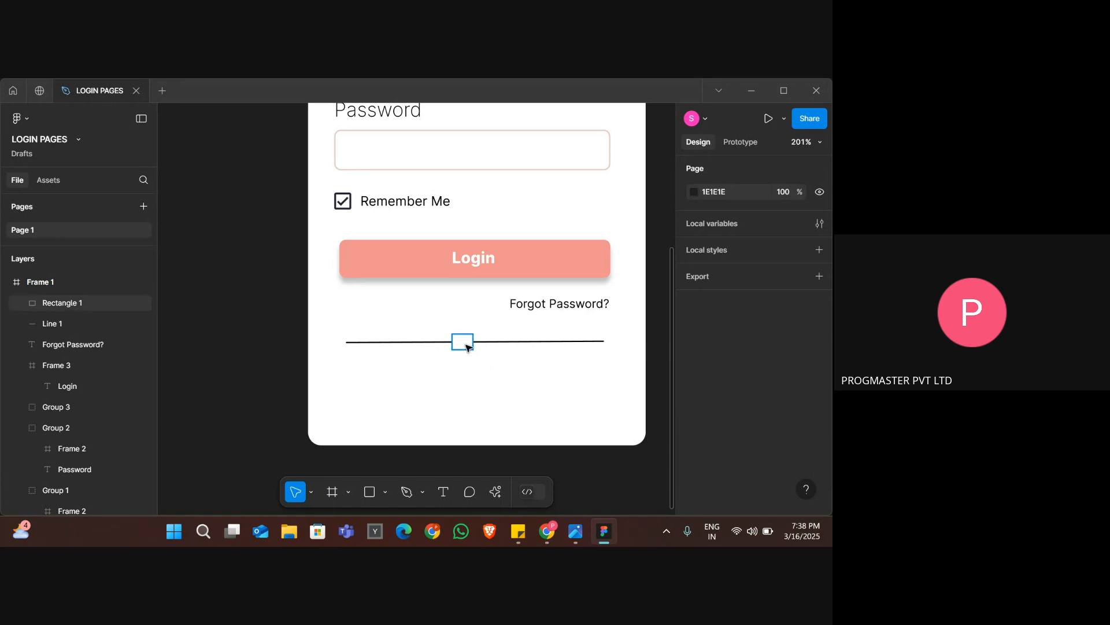
# Recheck the OR box in the reference image and add a light grey E6DFDF stroke to the small rectangle.
pyautogui.click(463, 346)
pyautogui.hotkey('alt', 'Tab')
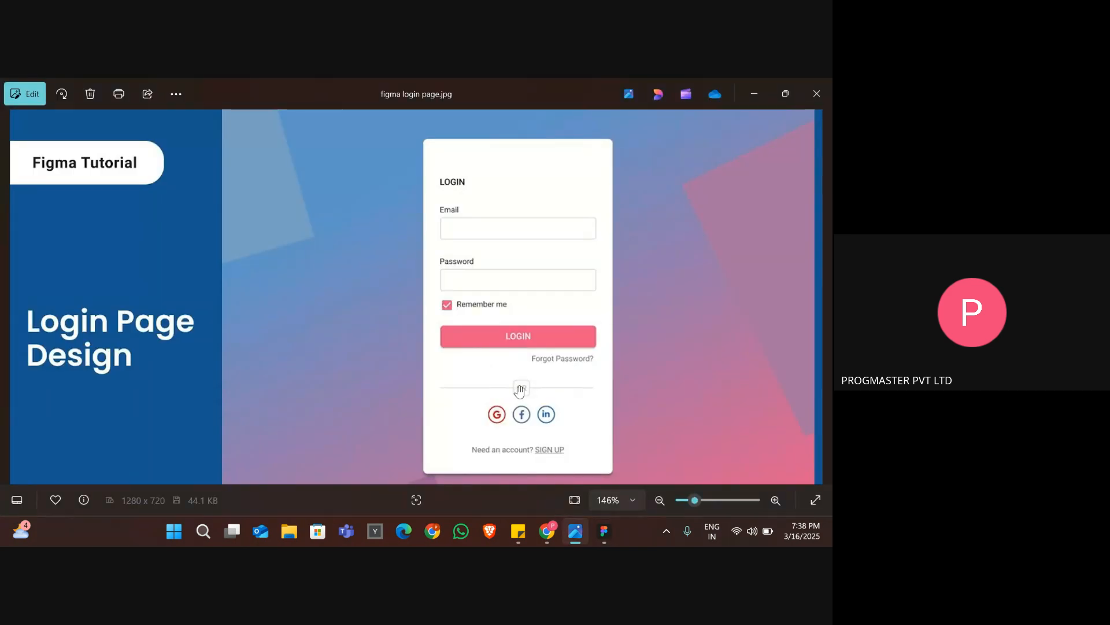
pyautogui.hotkey('alt', 'Tab')
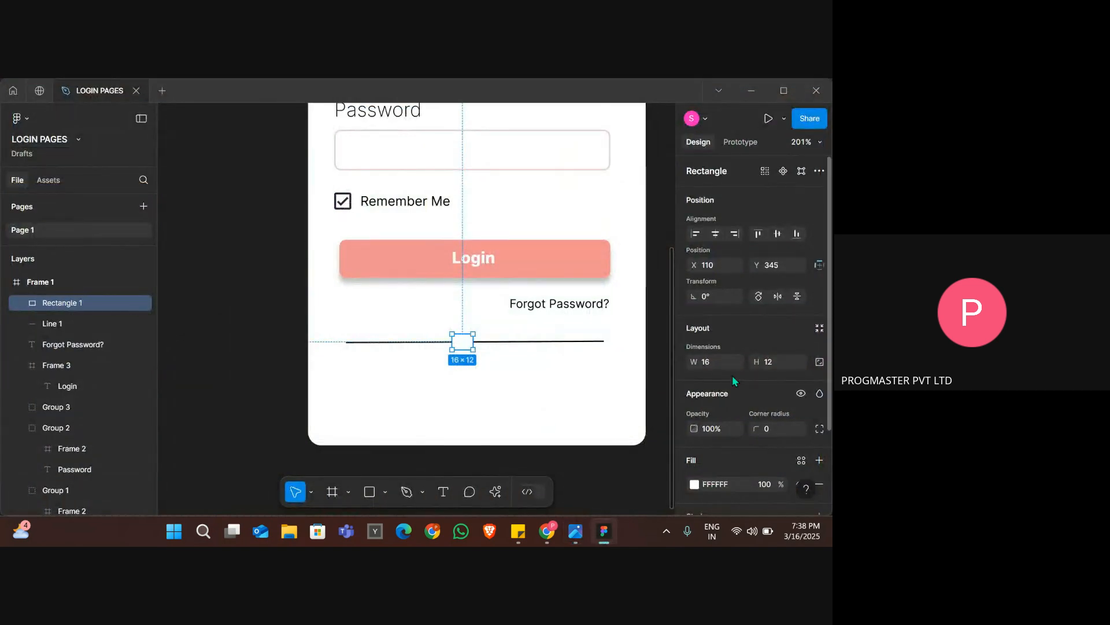
pyautogui.scroll(-2, 732, 376)
pyautogui.scroll(-1, 732, 376)
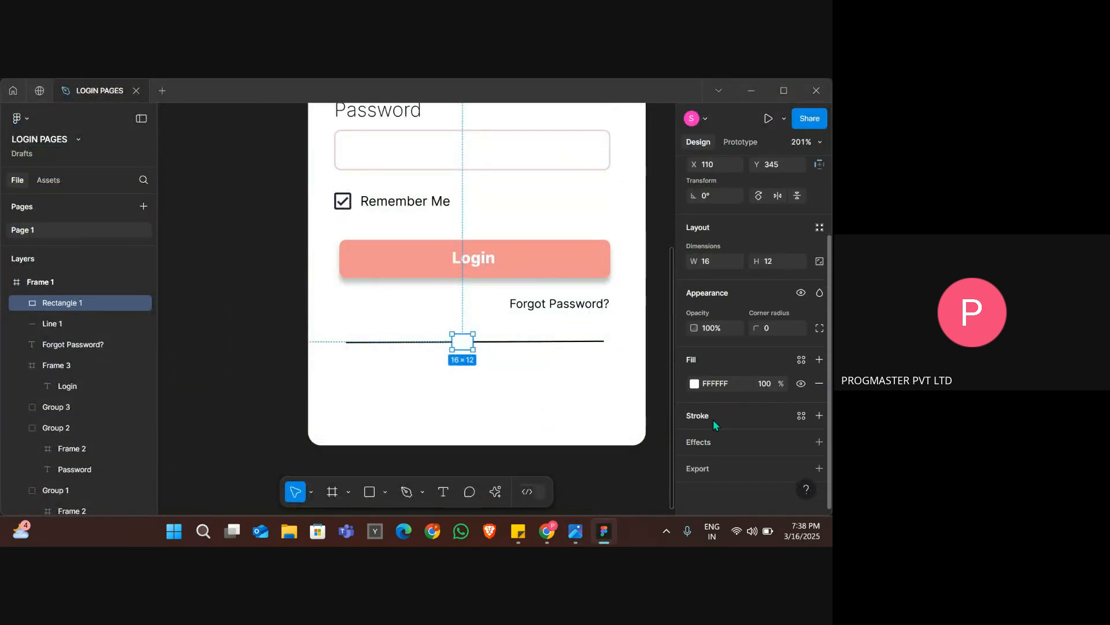
pyautogui.click(728, 412)
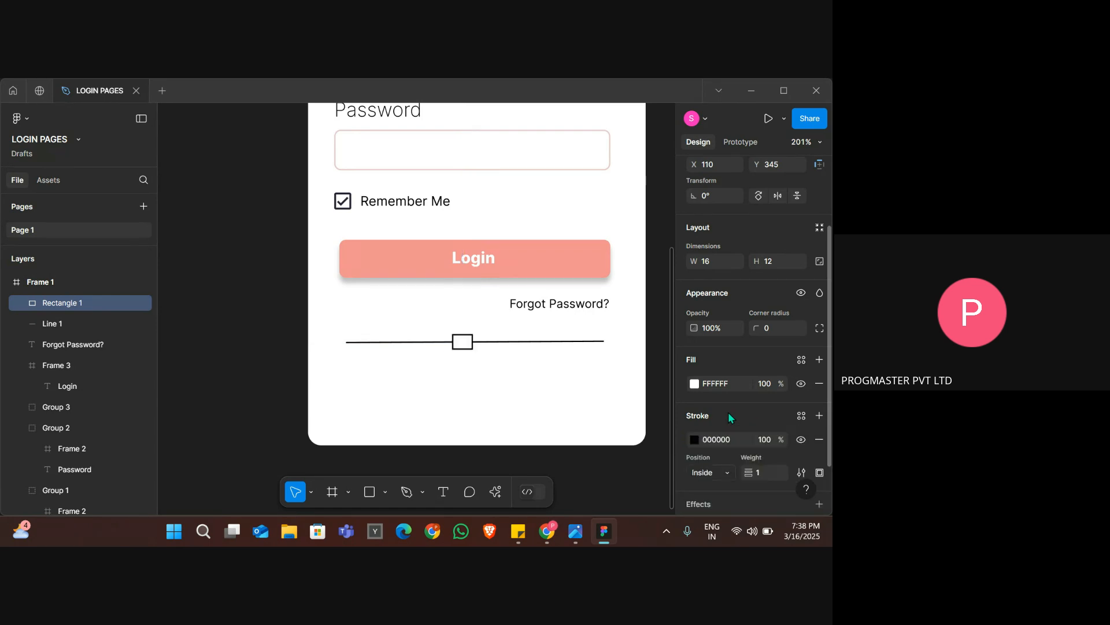
pyautogui.click(694, 440)
pyautogui.click(612, 282)
pyautogui.click(542, 217)
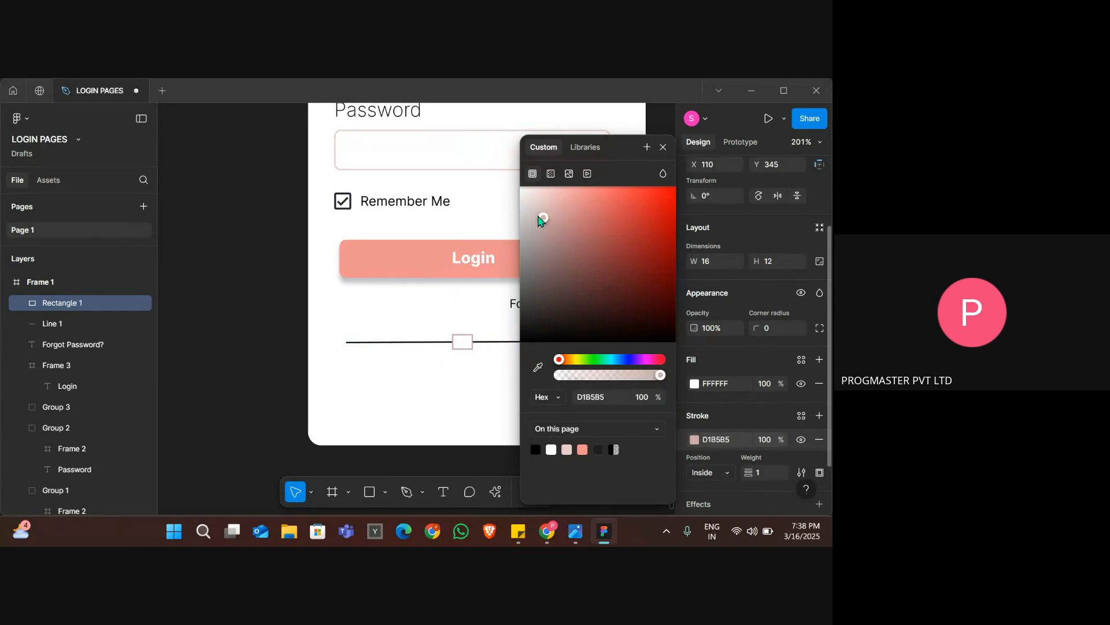
pyautogui.moveTo(539, 218); pyautogui.dragTo(526, 210)
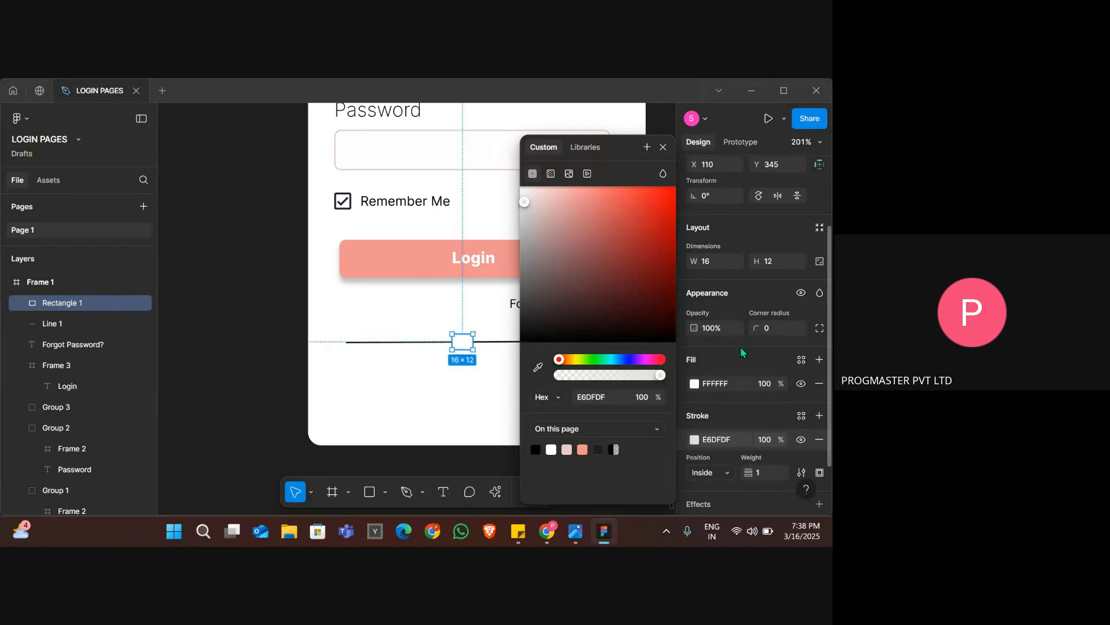
# Set the small rectangle's corner radius to 2 and compare the divider with the reference image.
pyautogui.click(774, 329)
pyautogui.write('5')
pyautogui.press('Return')
pyautogui.write('2')
pyautogui.press('Return')
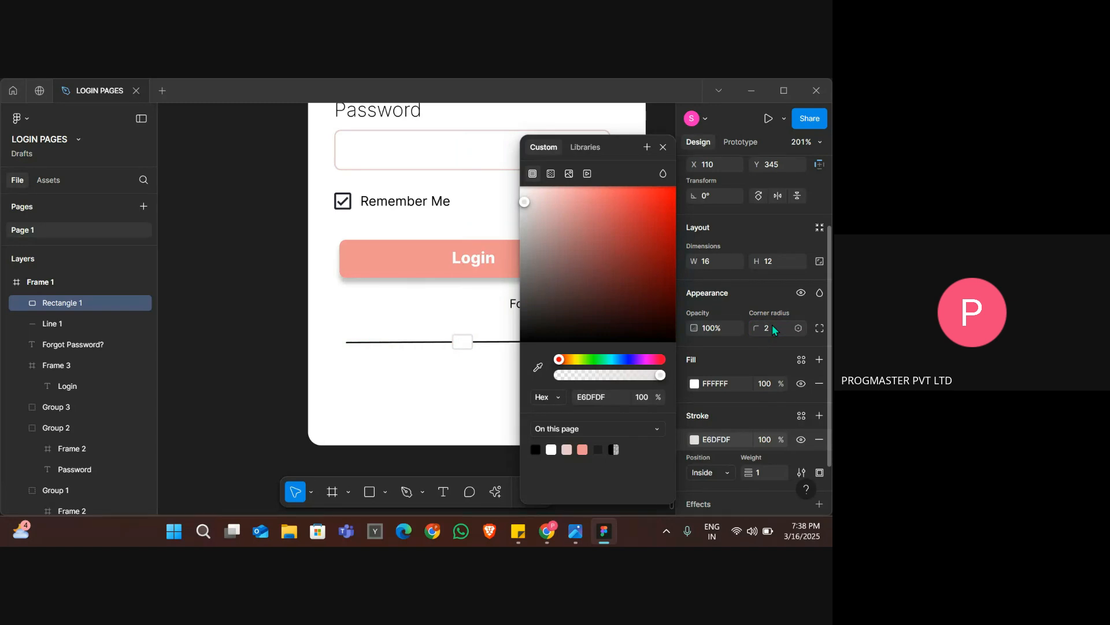
pyautogui.click(505, 343)
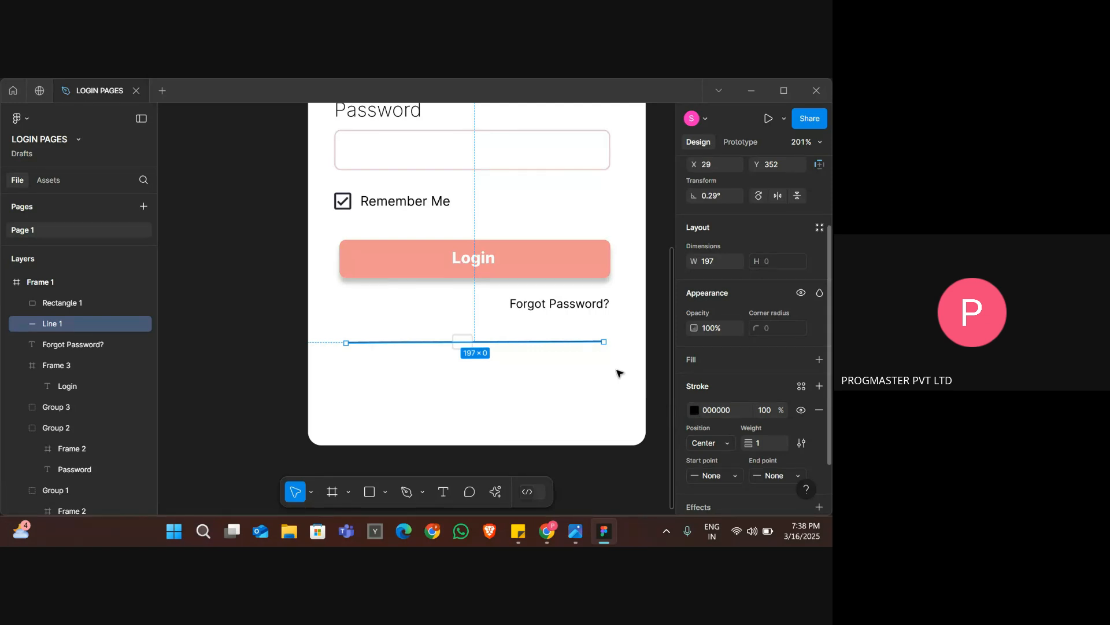
pyautogui.click(515, 365)
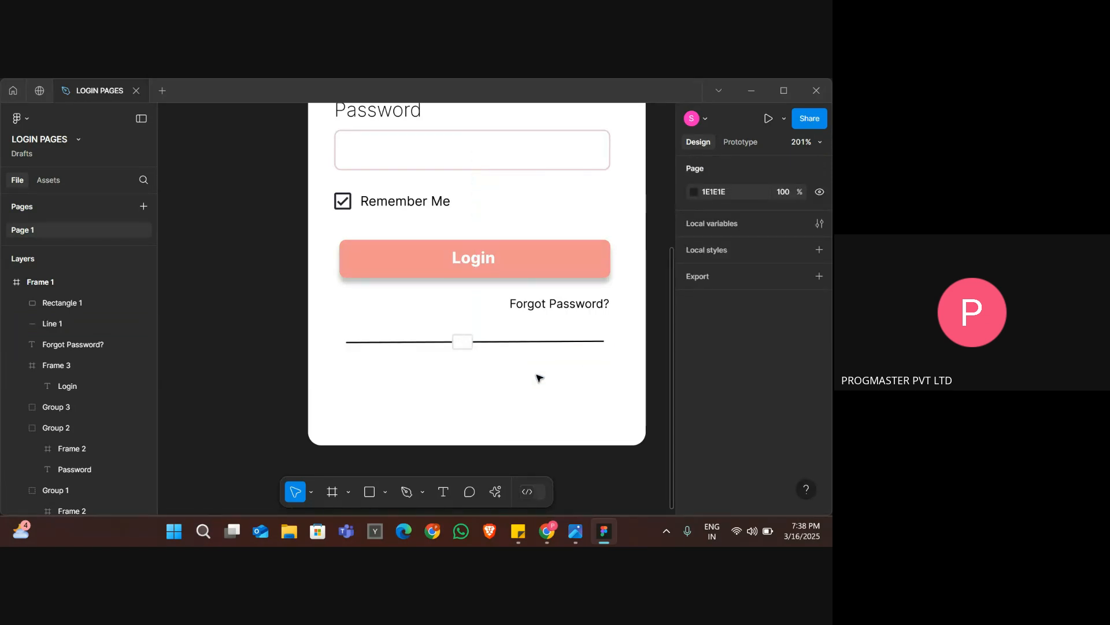
pyautogui.scroll(1, 495, 390)
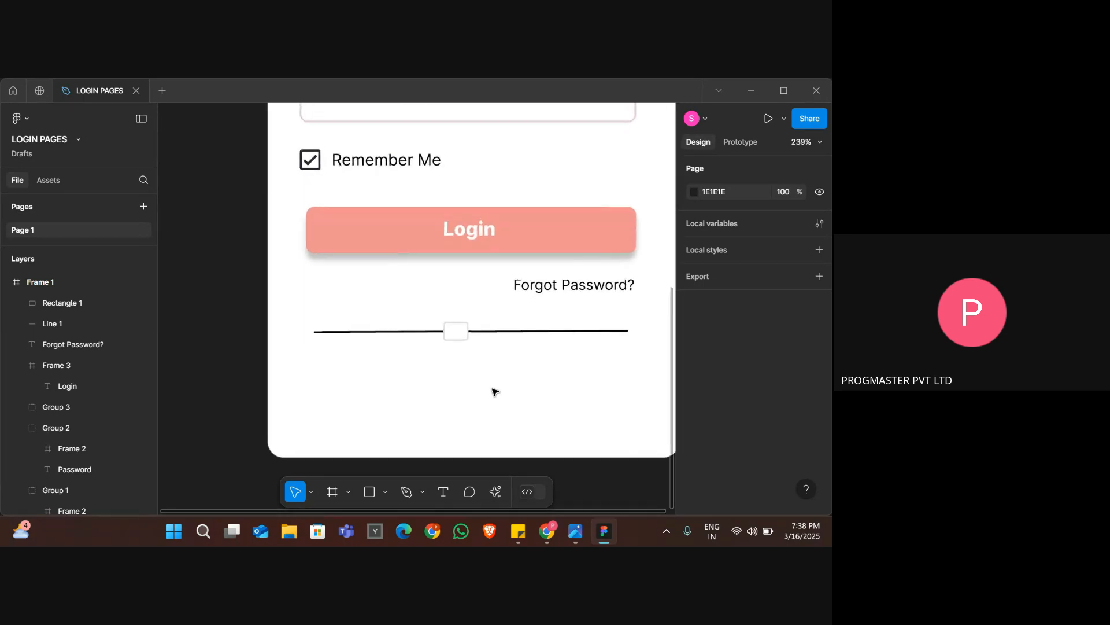
pyautogui.scroll(2, 495, 390)
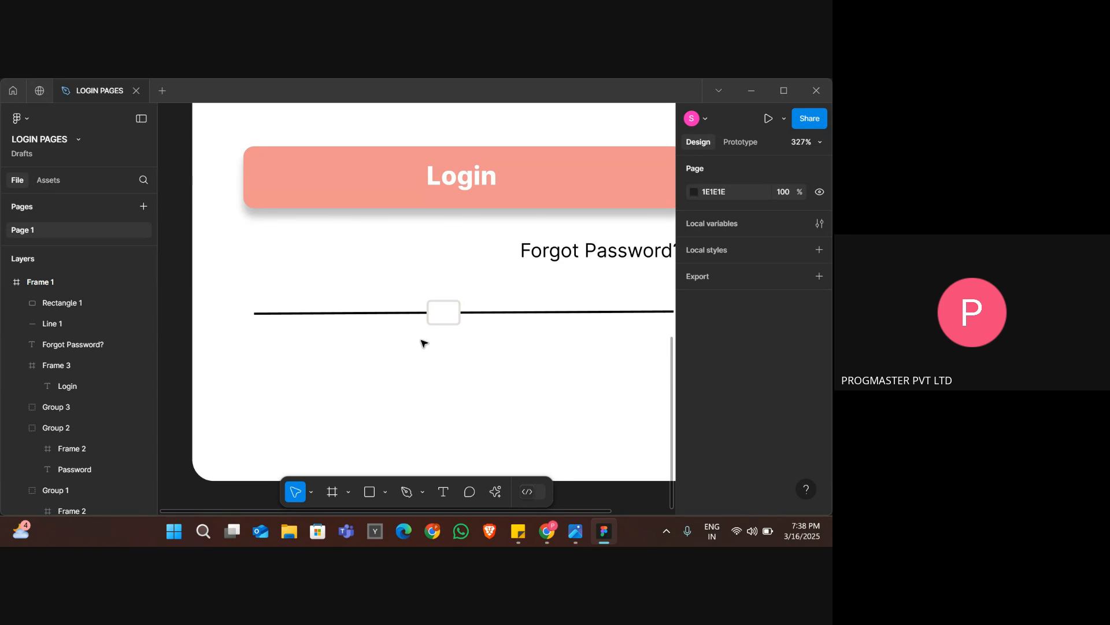
pyautogui.hotkey('alt', 'Tab')
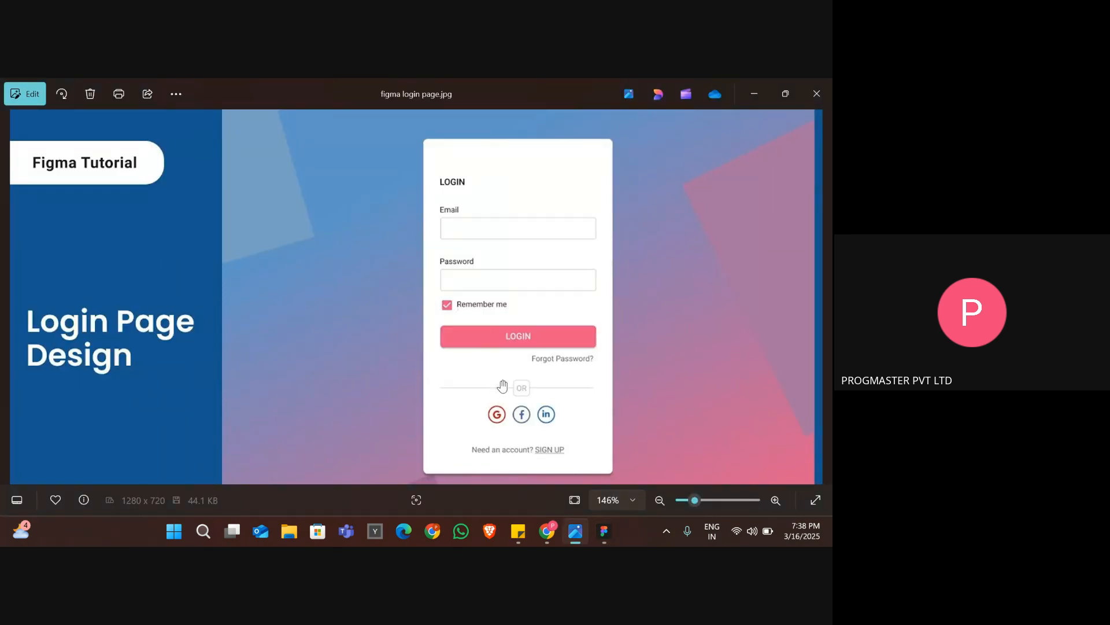
pyautogui.hotkey('alt', 'Tab')
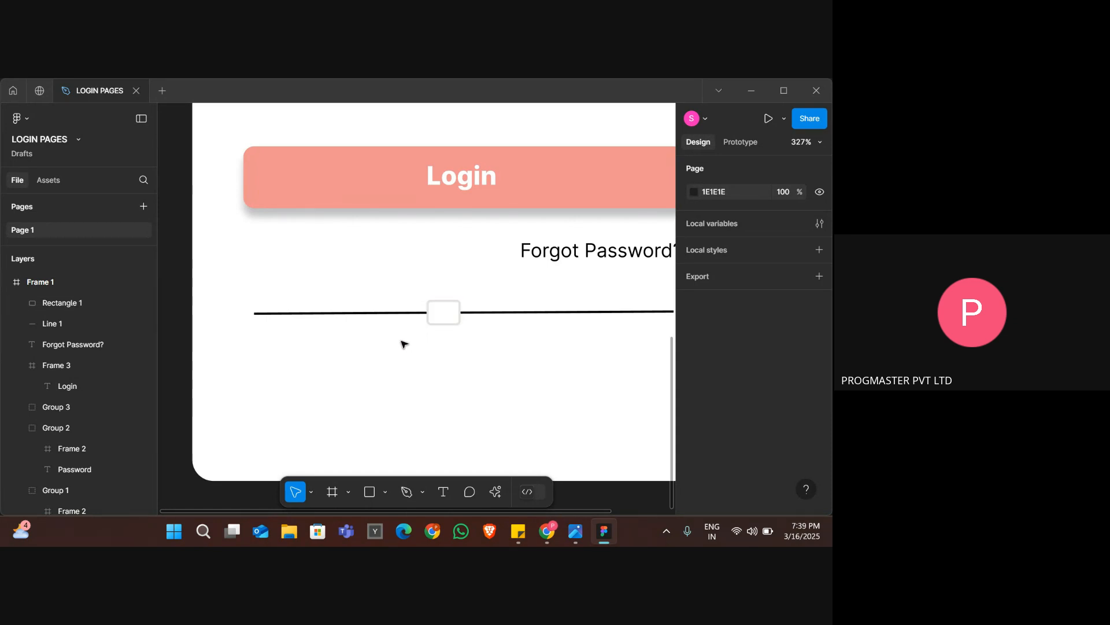
# Copy the small rectangle's stroke color E6DFDF and apply it to the divider line's stroke.
pyautogui.click(449, 324)
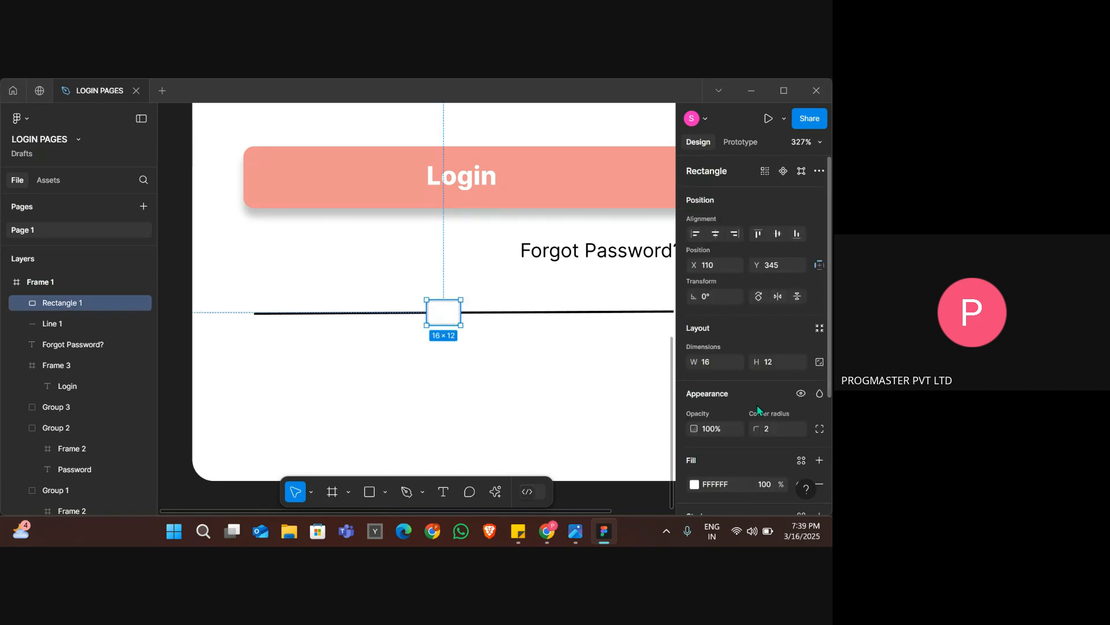
pyautogui.scroll(-3, 758, 408)
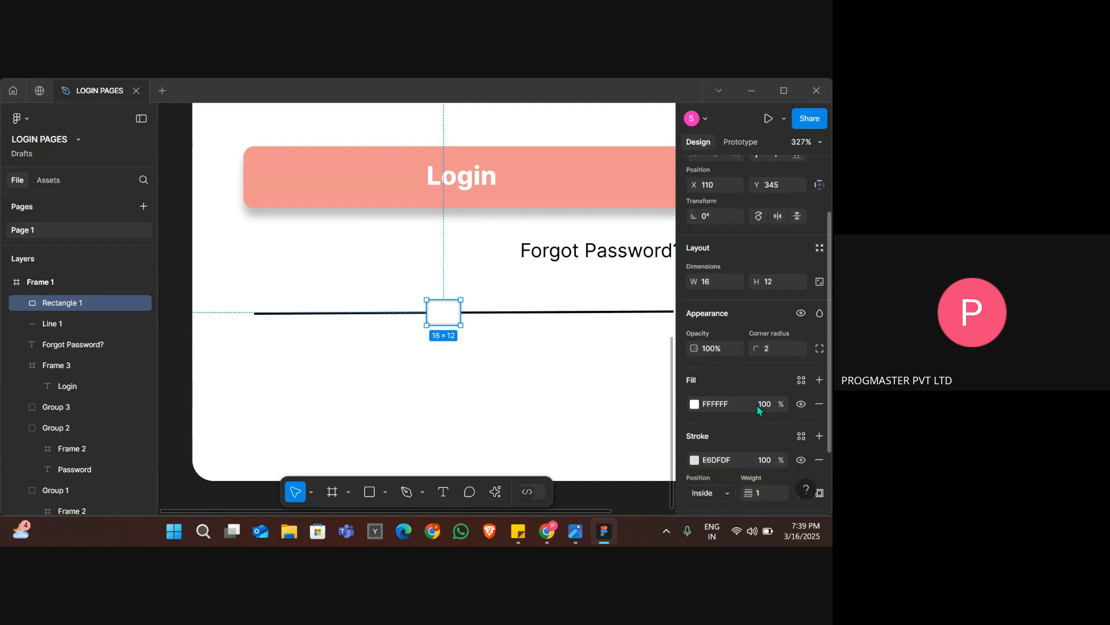
pyautogui.scroll(-3, 758, 405)
pyautogui.click(715, 378)
pyautogui.doubleClick(714, 381)
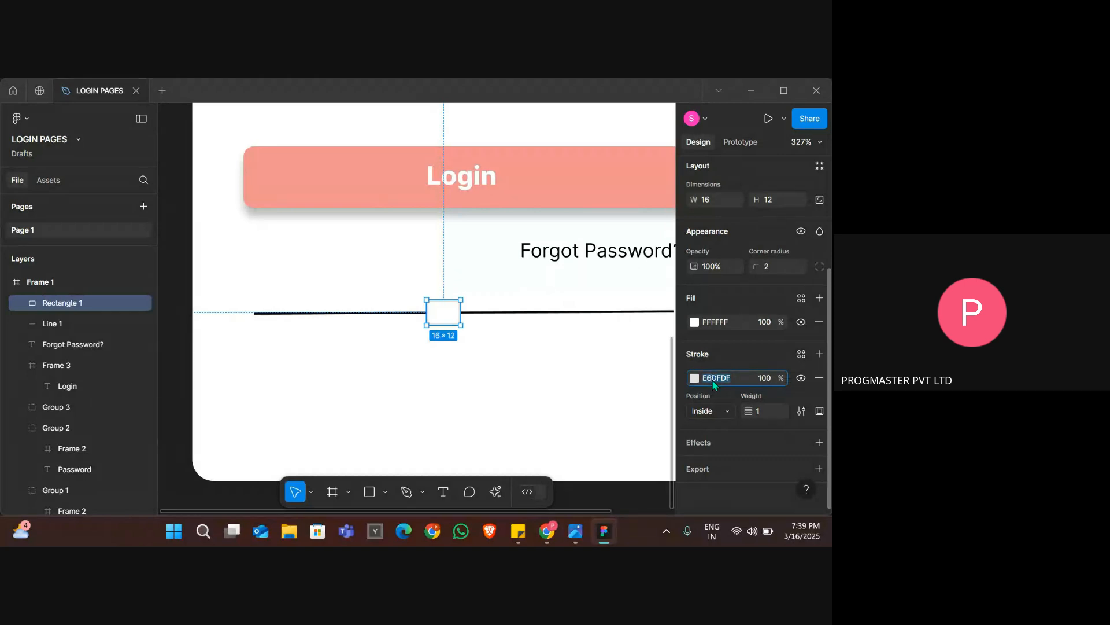
pyautogui.click(695, 378)
pyautogui.click(717, 379)
pyautogui.click(717, 379)
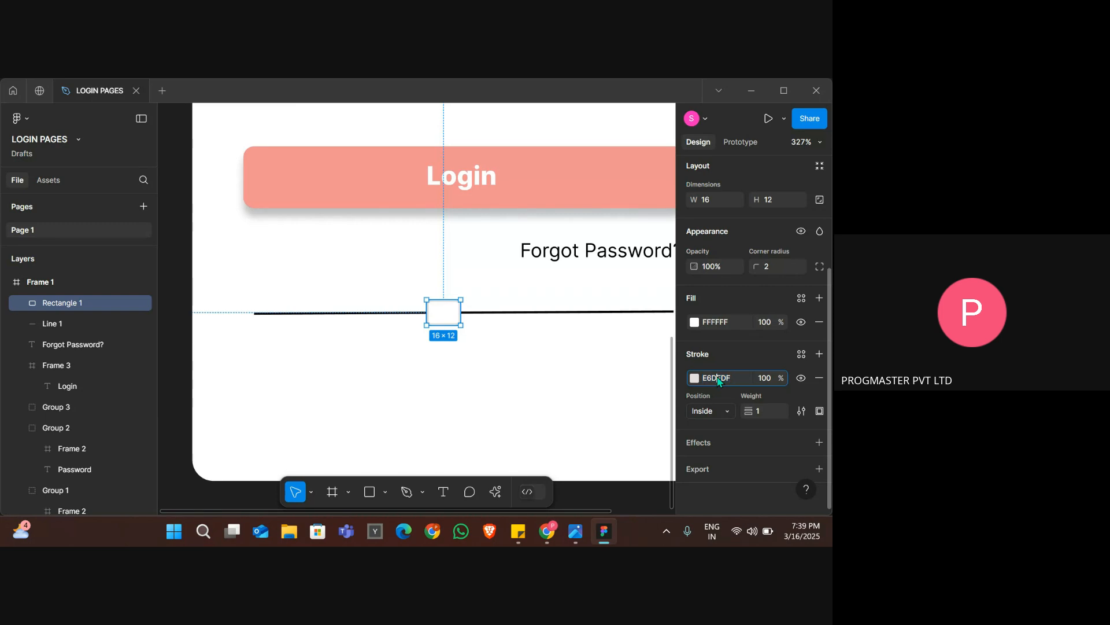
pyautogui.click(603, 315)
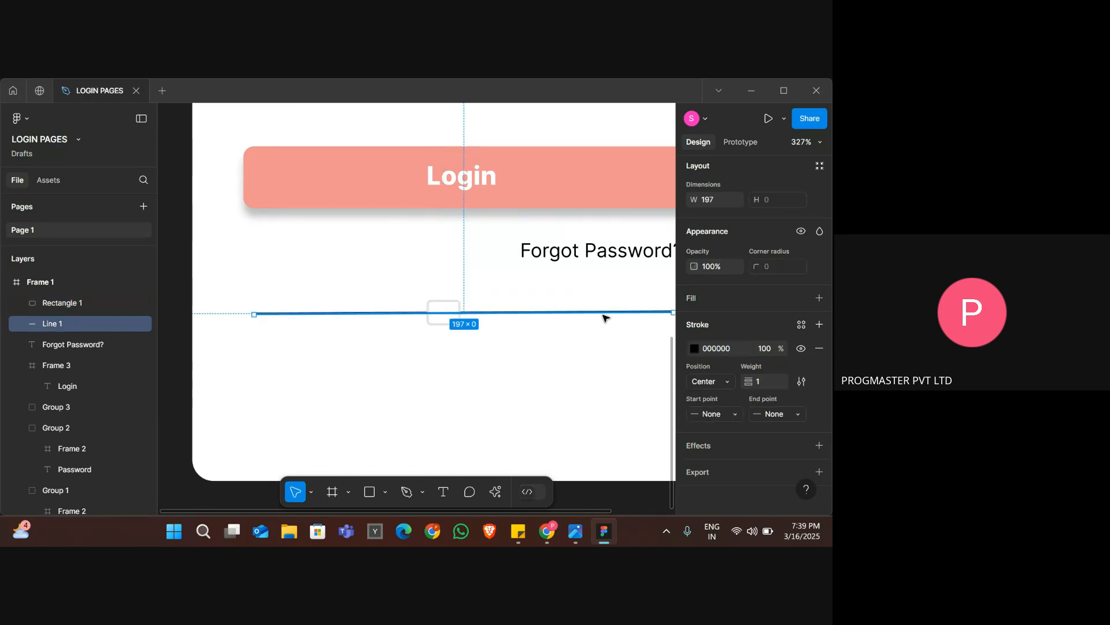
pyautogui.click(717, 348)
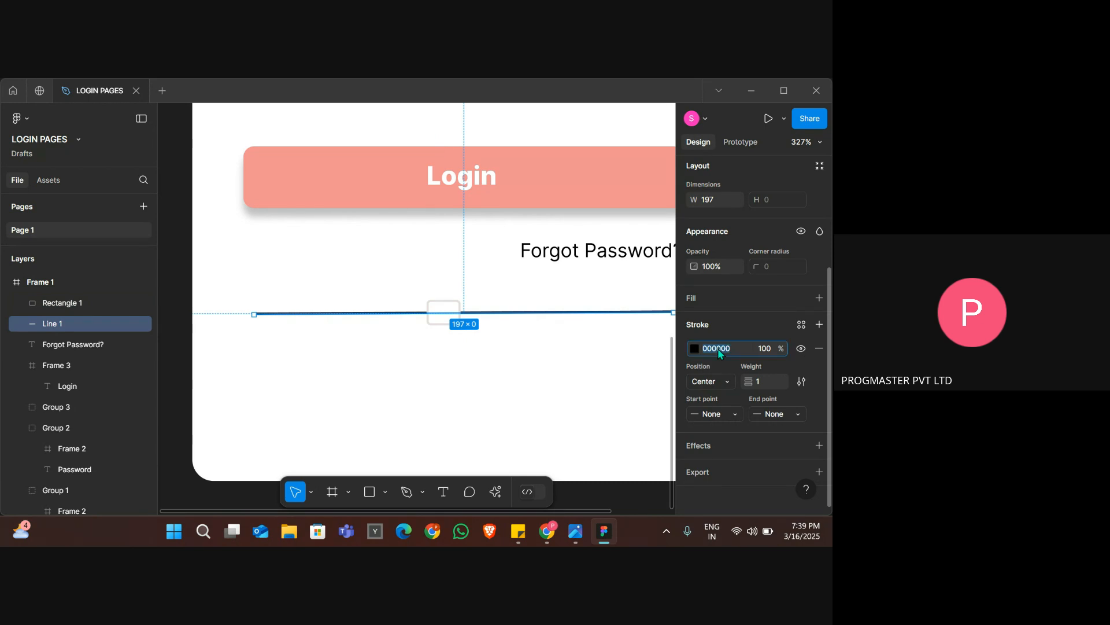
pyautogui.press('Return')
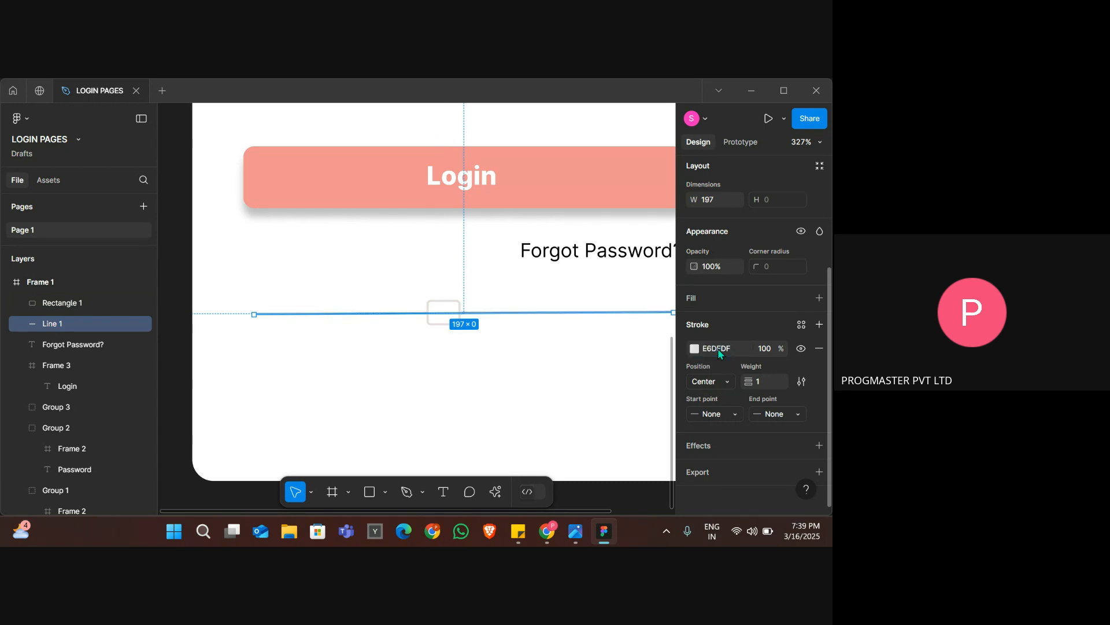
pyautogui.click(591, 362)
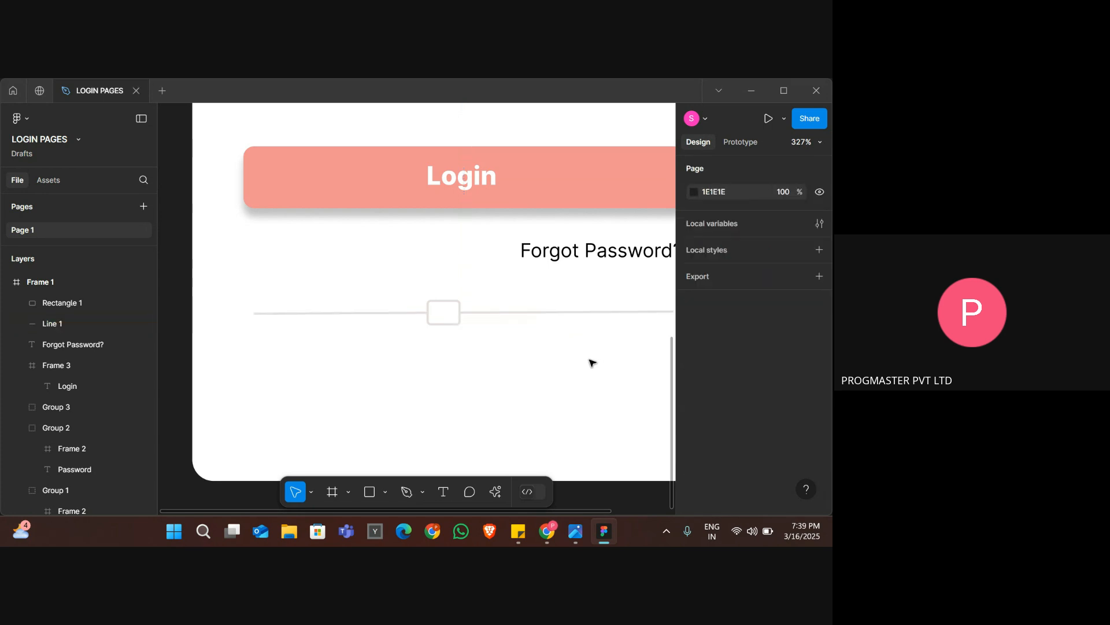
# Nudge the small rectangle slightly right toward the divider line's center and compare the result with the reference image.
pyautogui.scroll(-3, 526, 352)
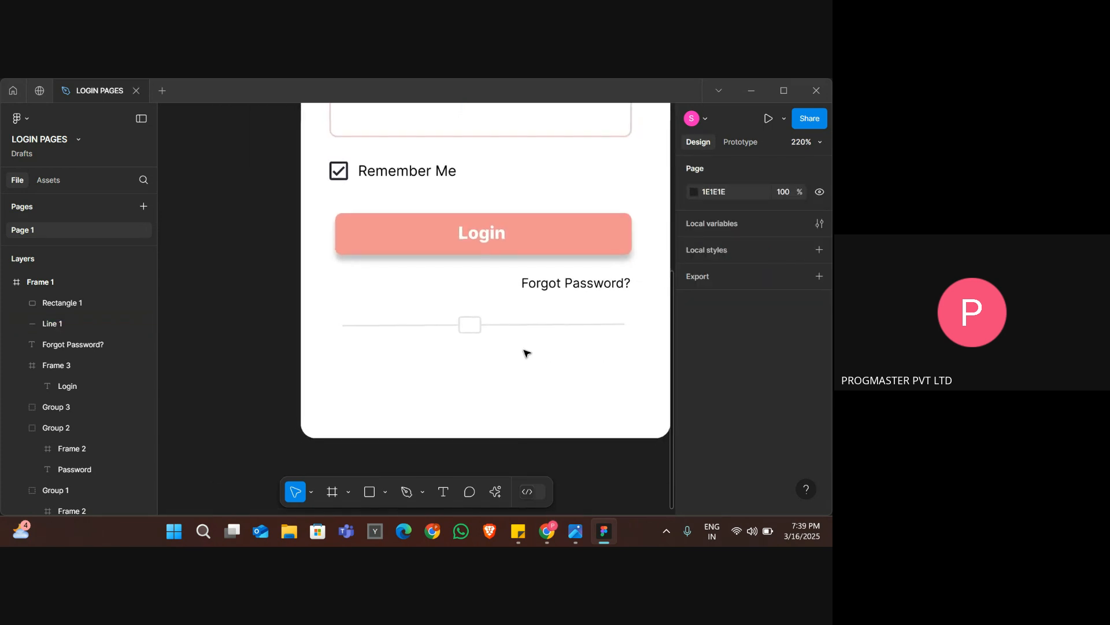
pyautogui.click(466, 333)
pyautogui.press('Right')
pyautogui.press('Right')
pyautogui.press('Right')
pyautogui.press('Right')
pyautogui.press('Right')
pyautogui.click(475, 357)
pyautogui.scroll(3, 475, 358)
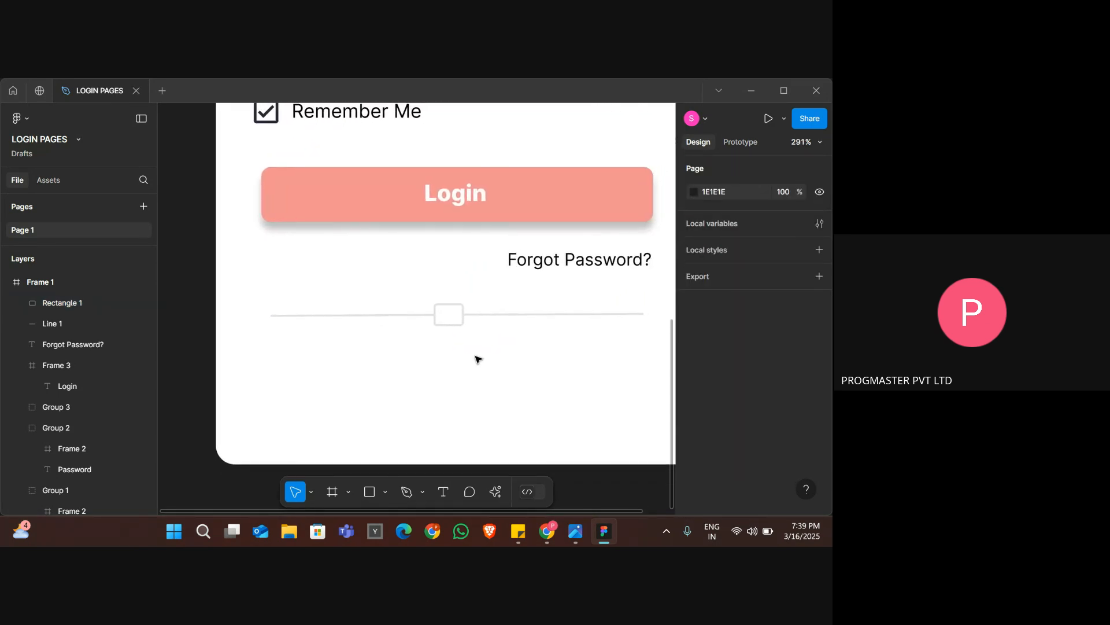
pyautogui.hscroll(1, 475, 358)
pyautogui.scroll(1, 478, 359)
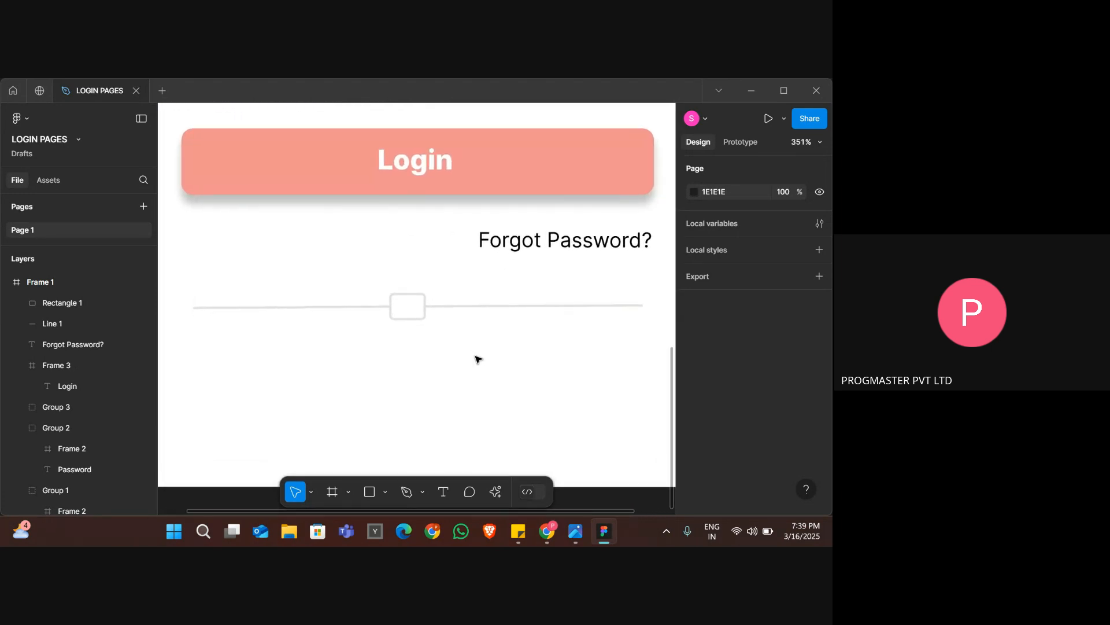
pyautogui.scroll(-5, 477, 359)
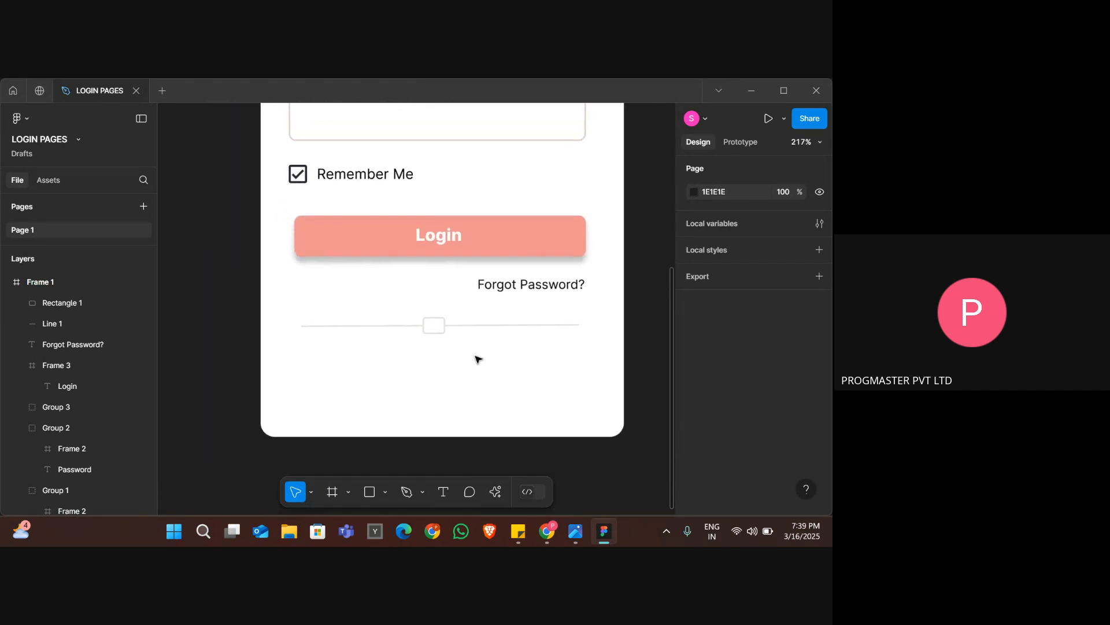
pyautogui.hotkey('alt', 'Tab')
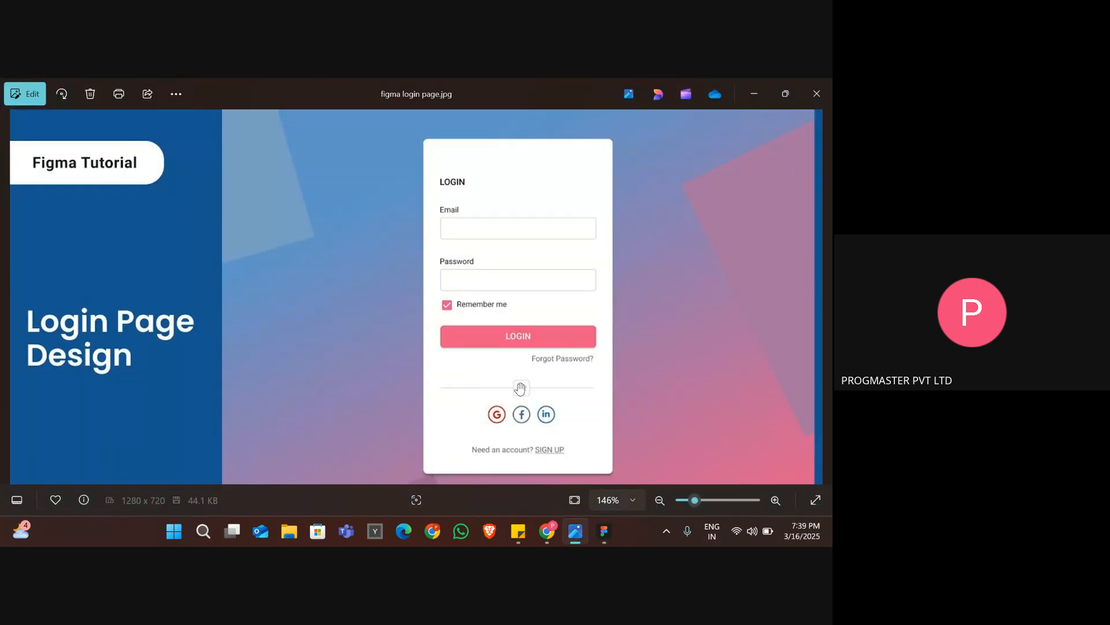
# Return to Figma, add the text "OR" and move it onto the small rectangle on the divider line.
pyautogui.hotkey('alt', 'Tab')
pyautogui.click(438, 328)
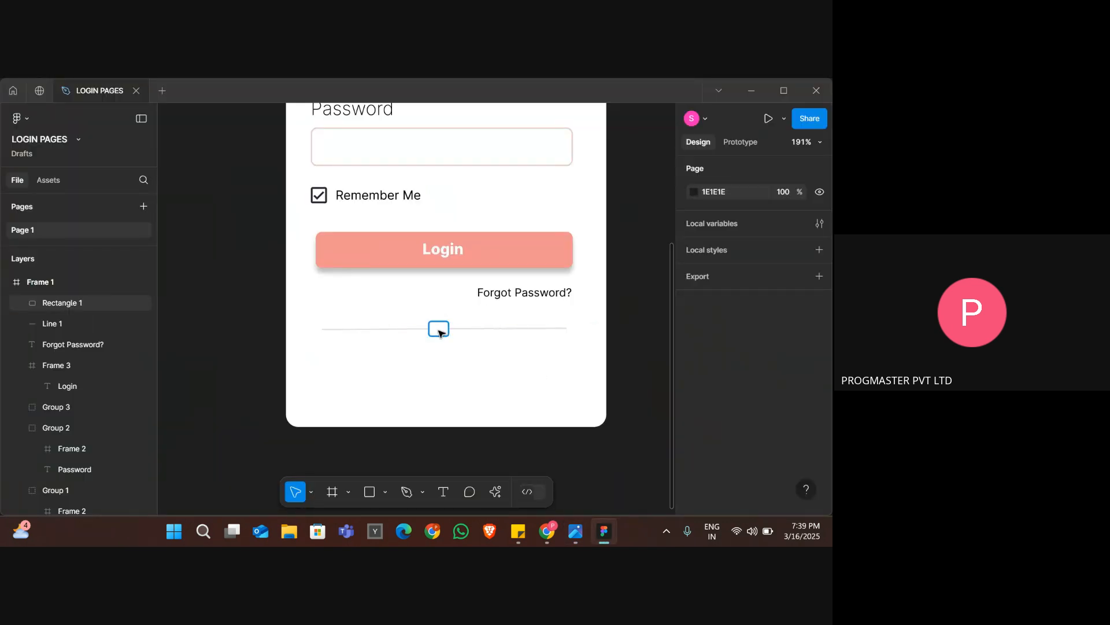
pyautogui.click(443, 492)
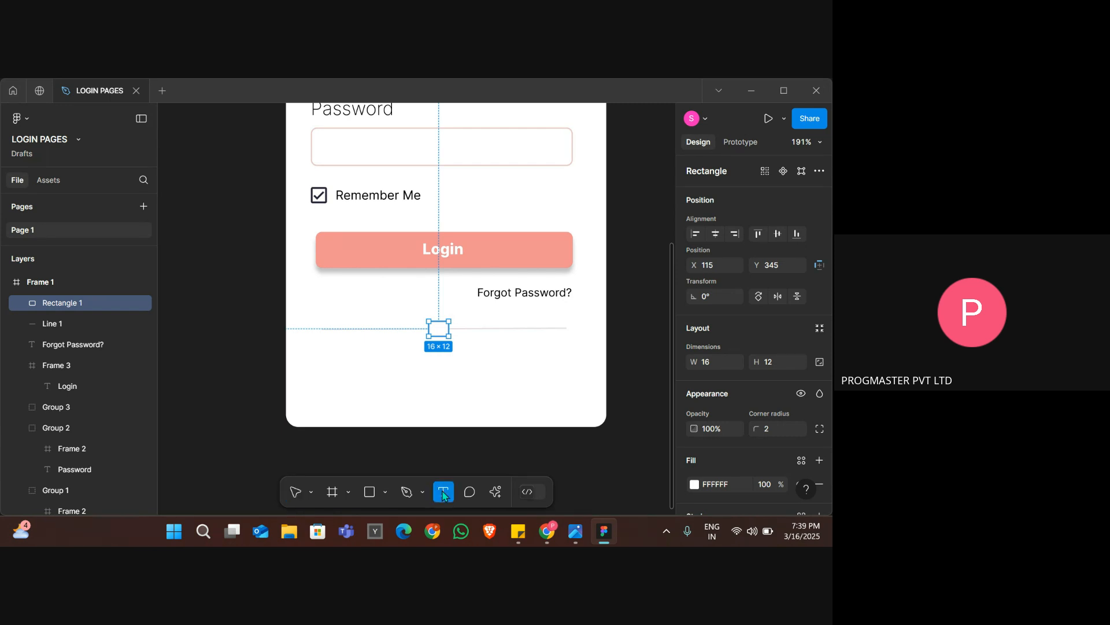
pyautogui.click(433, 329)
pyautogui.scroll(3, 432, 329)
pyautogui.write('O')
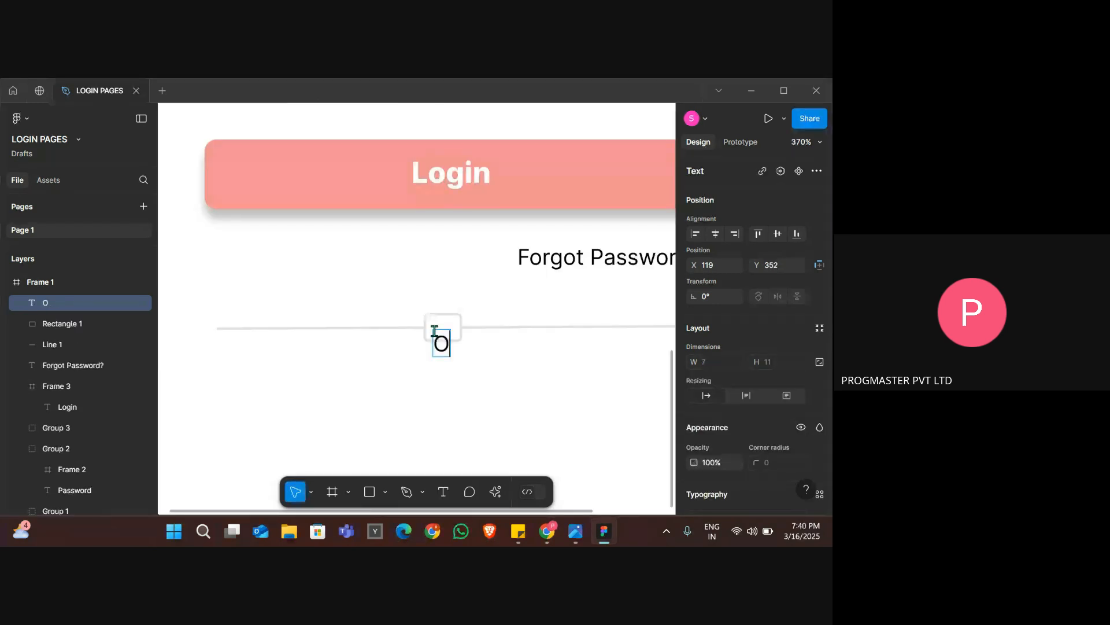
pyautogui.write('R')
pyautogui.press('Escape')
pyautogui.moveTo(452, 345); pyautogui.dragTo(444, 331)
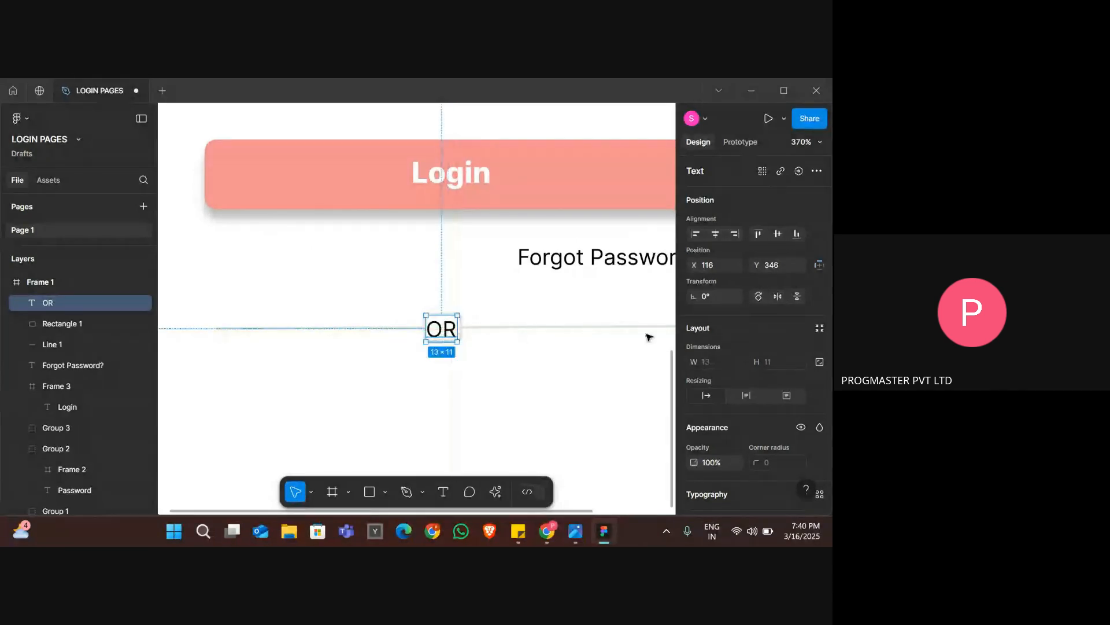
# Set the OR text's font size to 5 and center it inside the small rectangle.
pyautogui.scroll(-2, 751, 397)
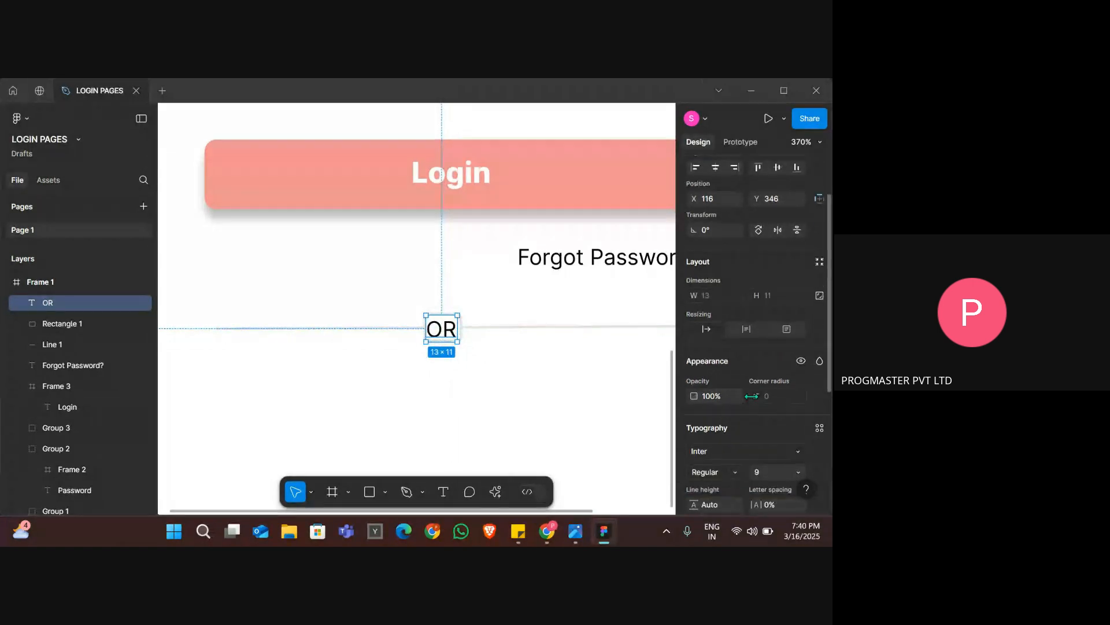
pyautogui.click(762, 470)
pyautogui.write('5')
pyautogui.press('Return')
pyautogui.click(480, 354)
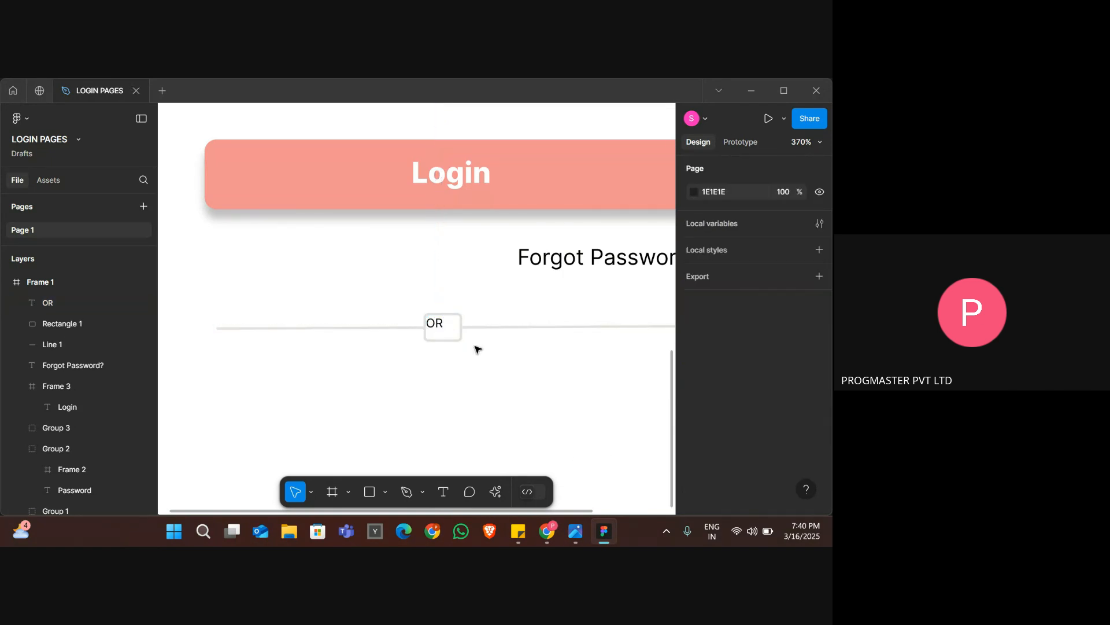
pyautogui.moveTo(443, 330); pyautogui.dragTo(444, 330)
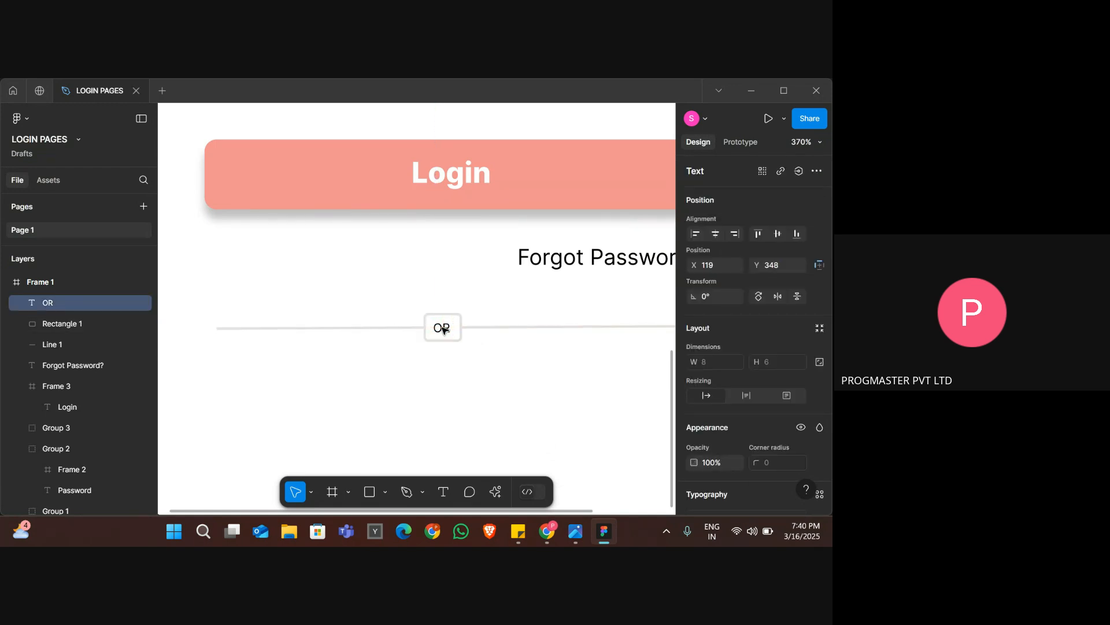
pyautogui.scroll(-5, 444, 330)
pyautogui.click(513, 374)
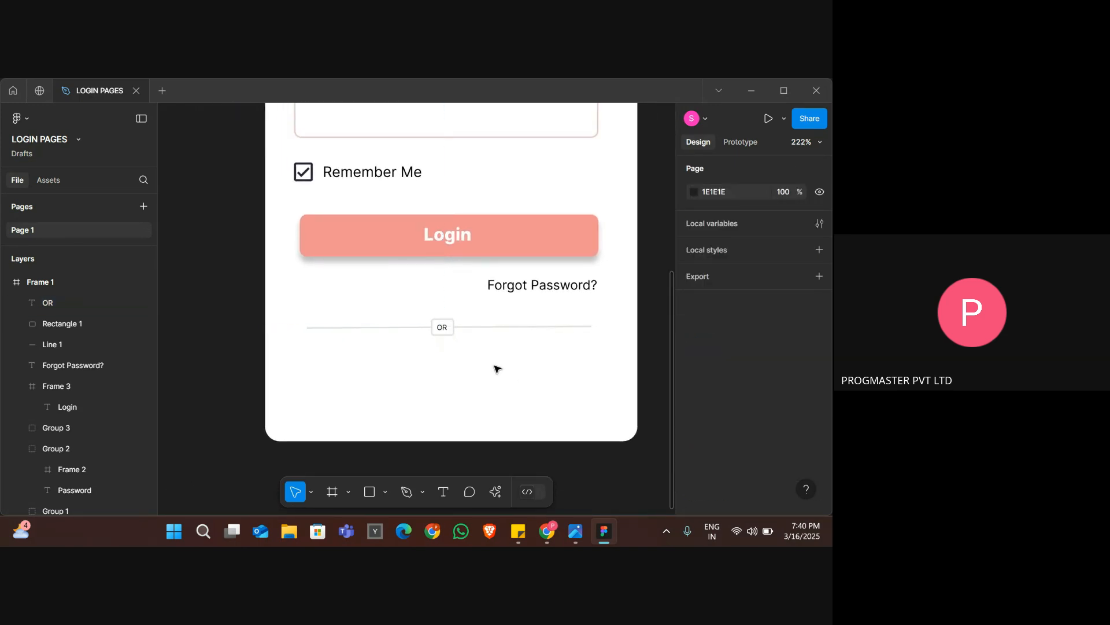
pyautogui.scroll(-4, 453, 357)
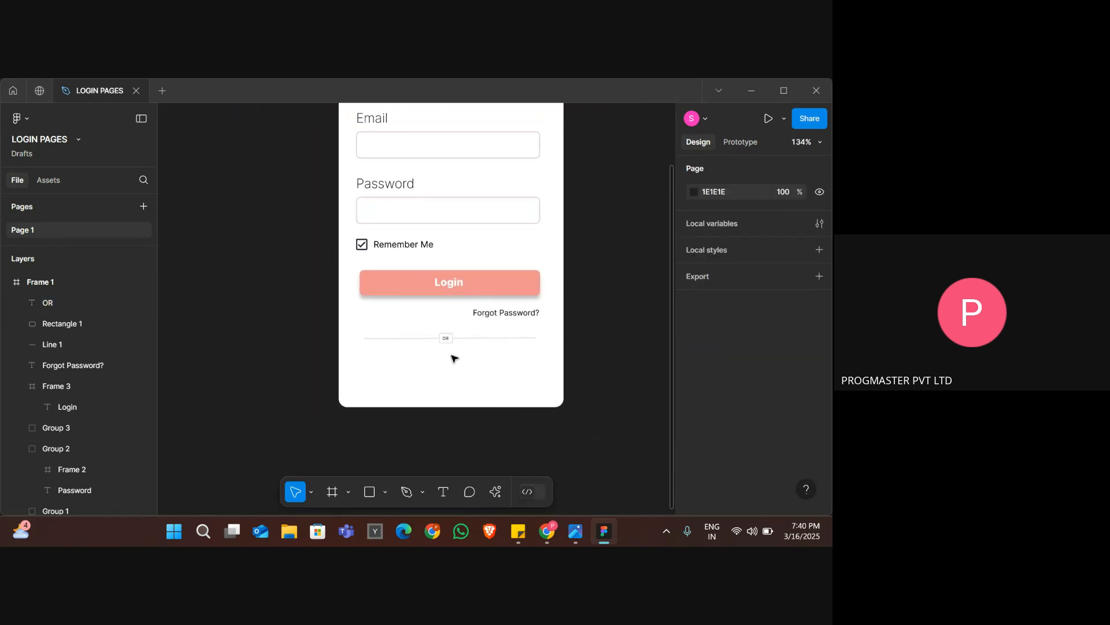
# Compare the OR label with the reference image and set its font size to 7.
pyautogui.hotkey('alt', 'Tab')
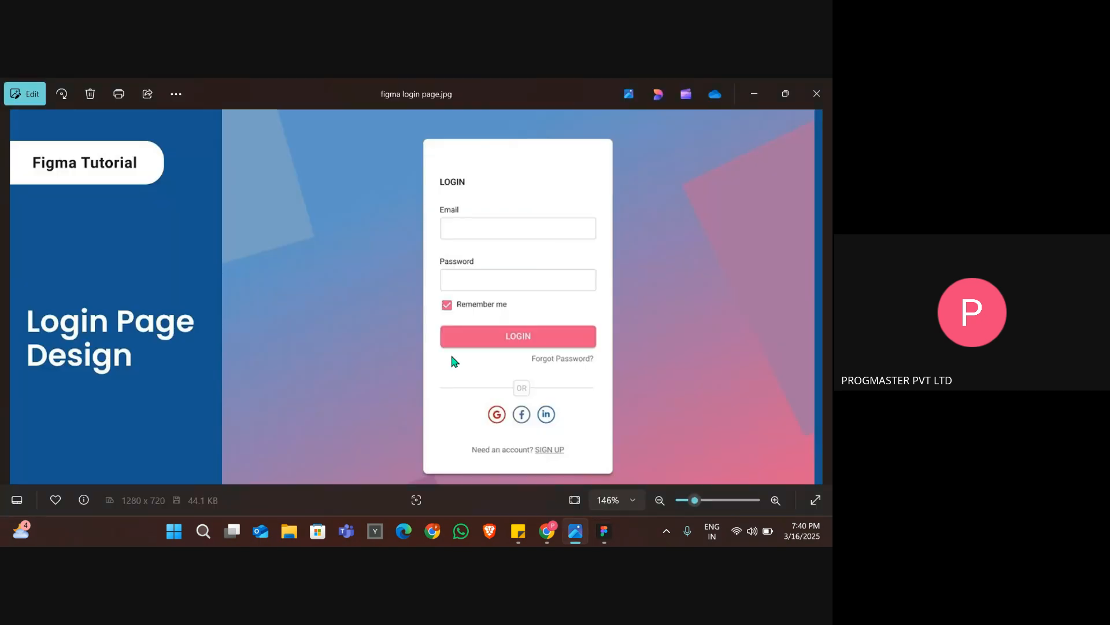
pyautogui.hotkey('alt', 'Tab')
pyautogui.click(446, 339)
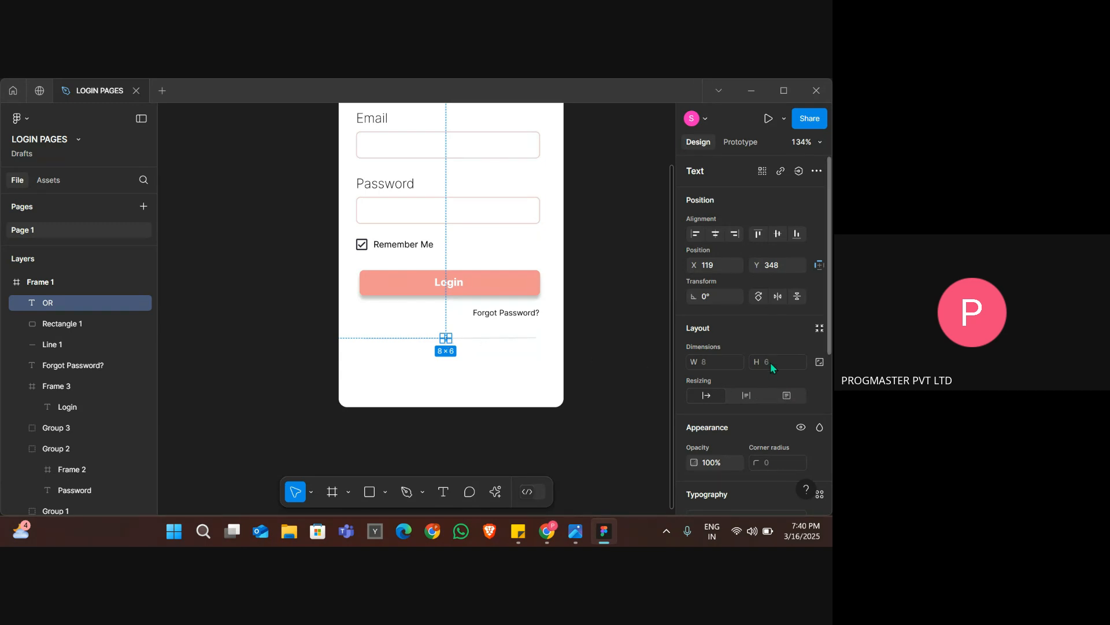
pyautogui.scroll(-3, 772, 459)
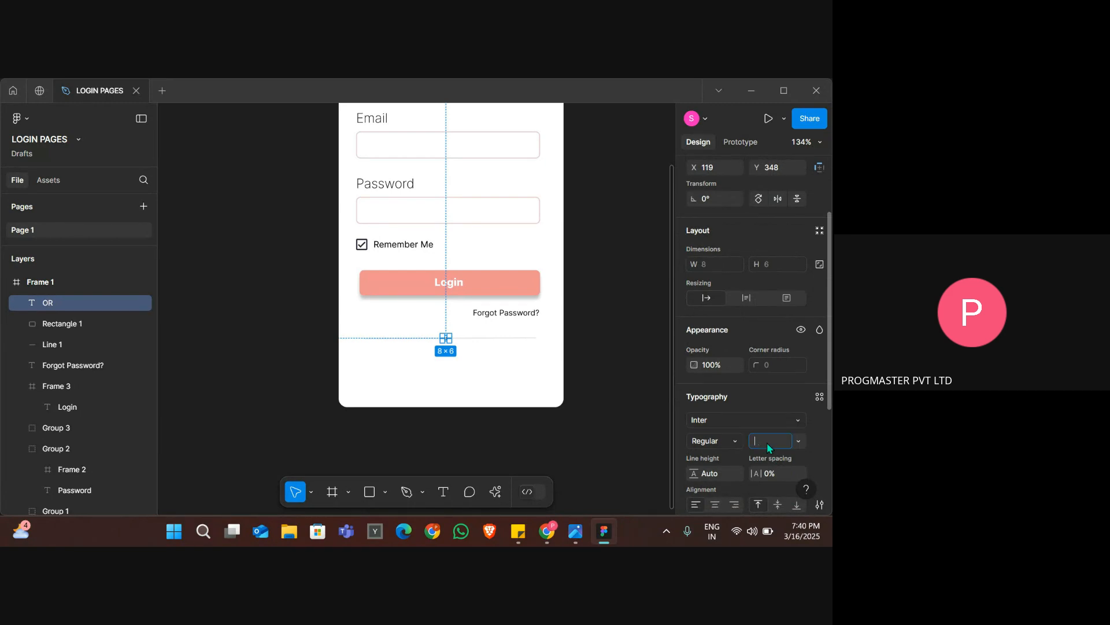
pyautogui.press('Return')
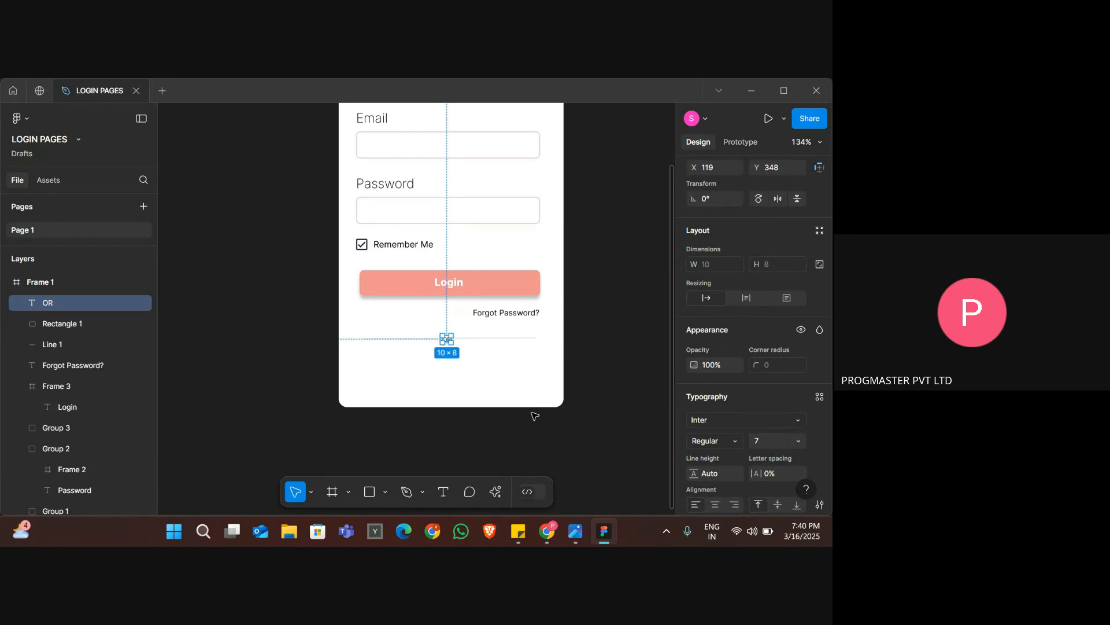
pyautogui.click(479, 385)
# Re-center the enlarged OR text inside the small rectangle at X 118, Y 347.
pyautogui.scroll(5, 479, 386)
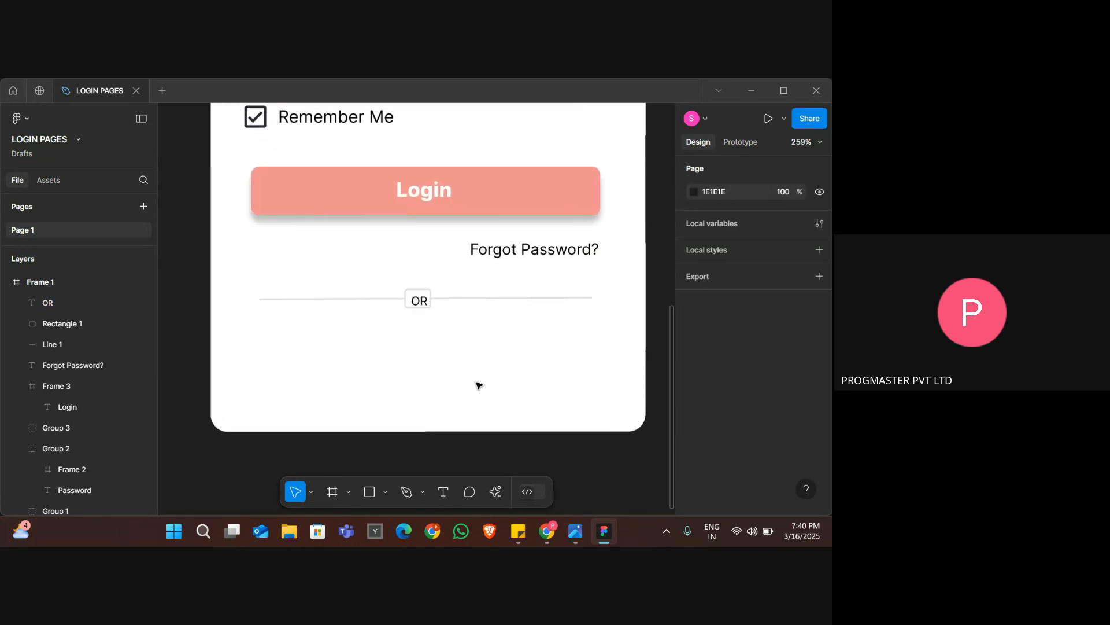
pyautogui.scroll(3, 478, 385)
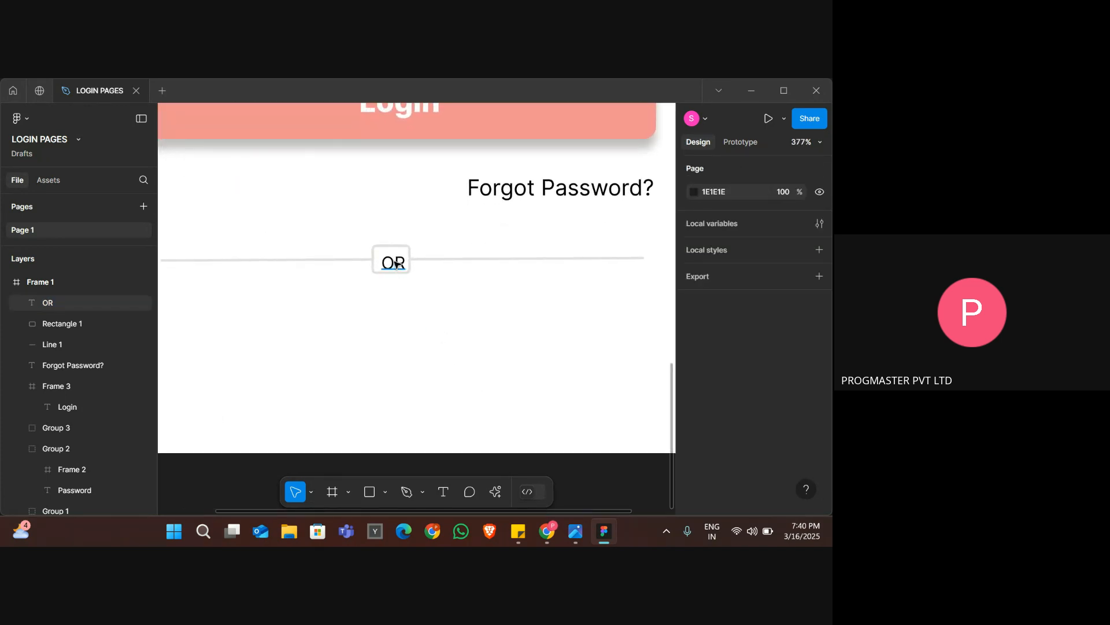
pyautogui.moveTo(395, 263); pyautogui.dragTo(396, 264)
pyautogui.scroll(5, 395, 264)
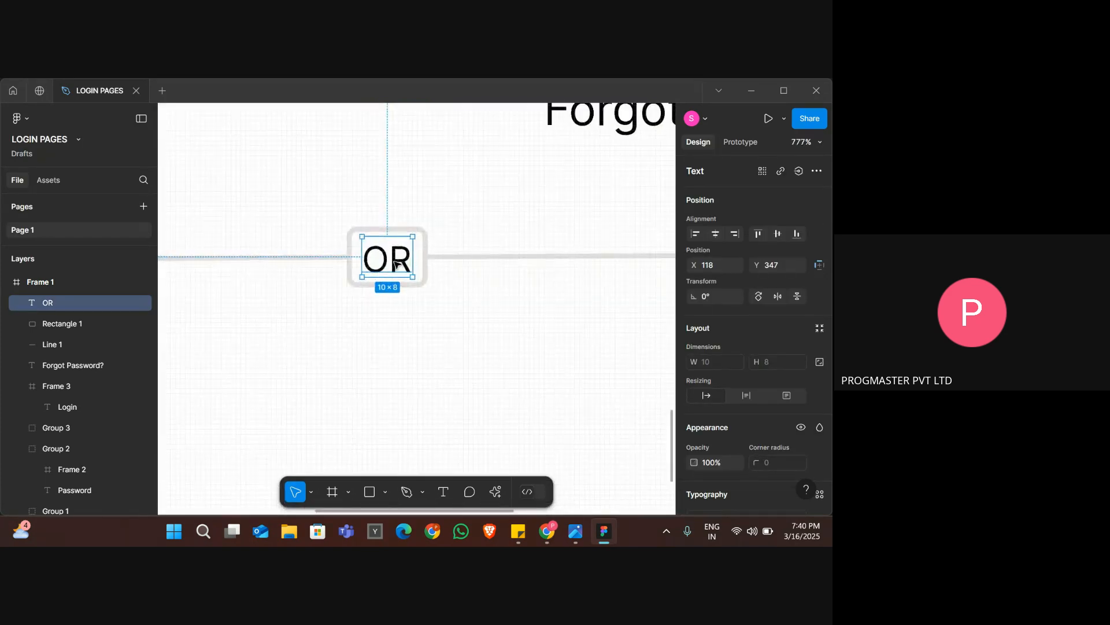
pyautogui.moveTo(395, 265); pyautogui.dragTo(396, 264)
pyautogui.click(515, 318)
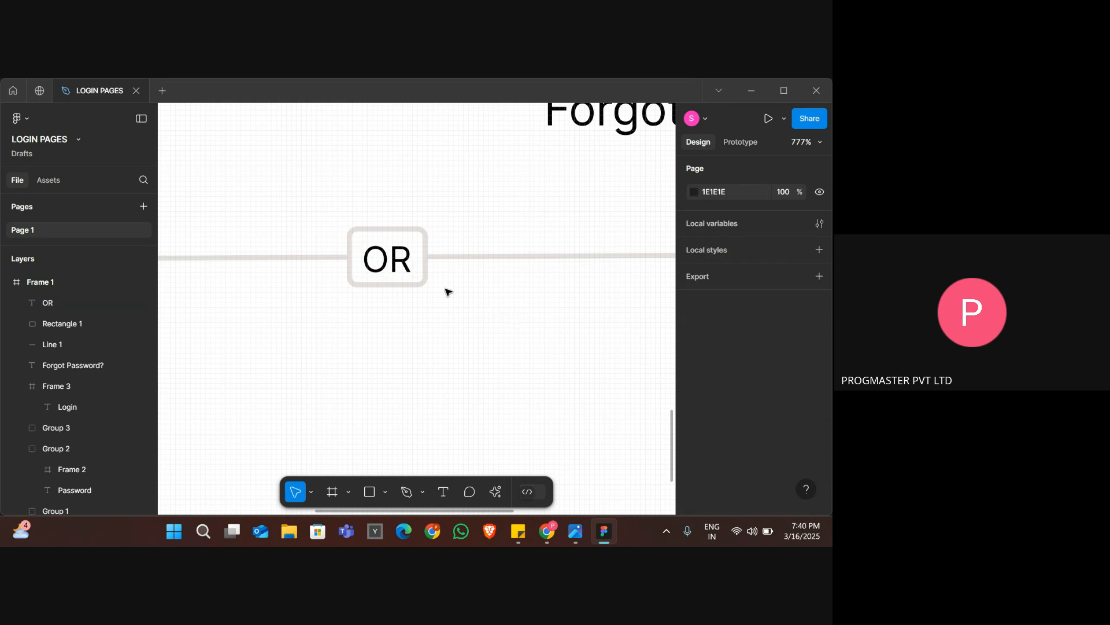
pyautogui.scroll(-10, 448, 291)
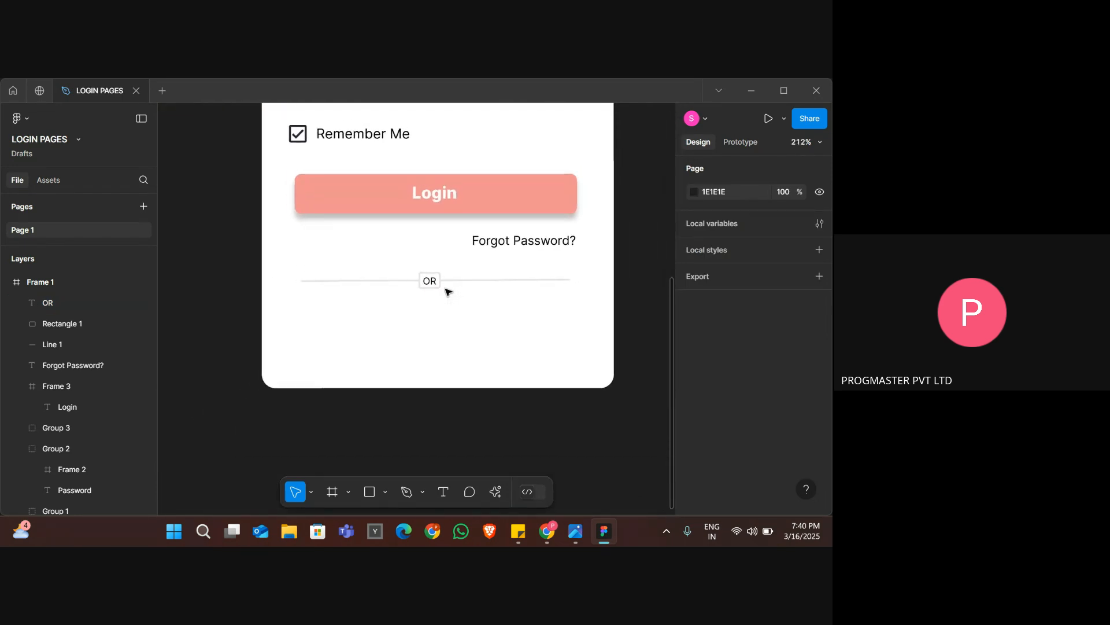
# Check the OR label's color in the reference image and inspect the OR text and its box in the design.
pyautogui.hotkey('alt', 'Tab')
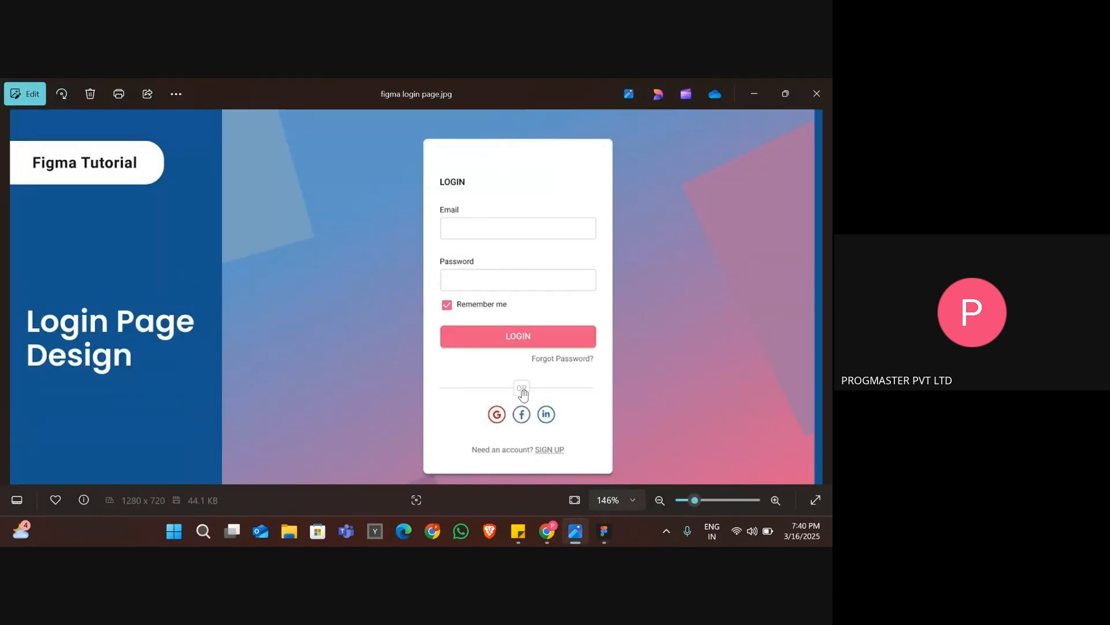
pyautogui.hotkey('alt', 'Tab')
pyautogui.scroll(5, 475, 305)
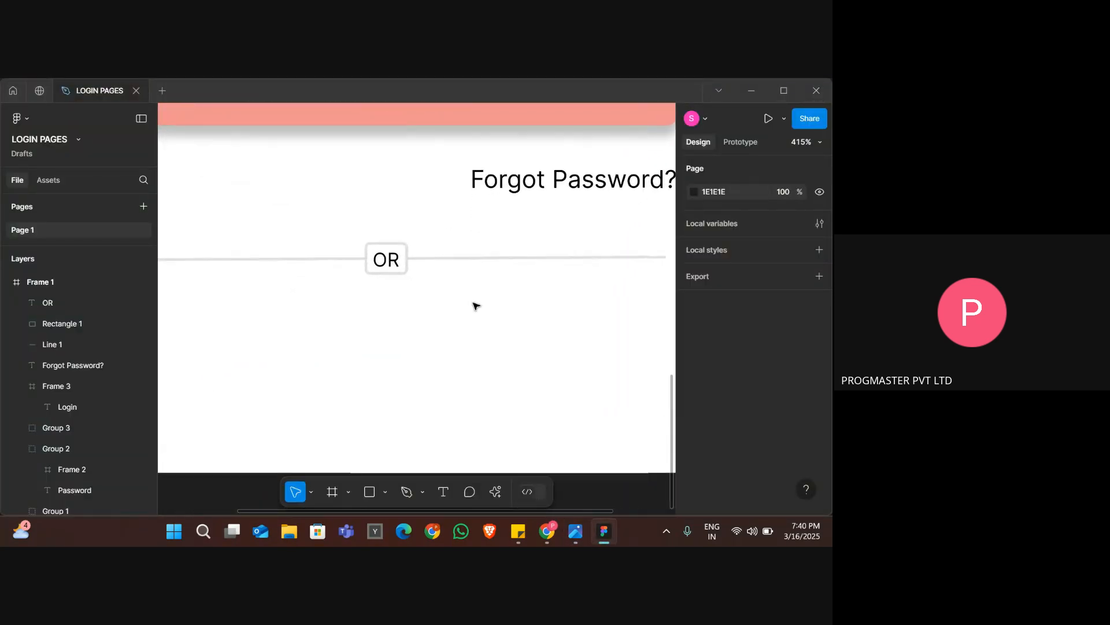
pyautogui.click(387, 264)
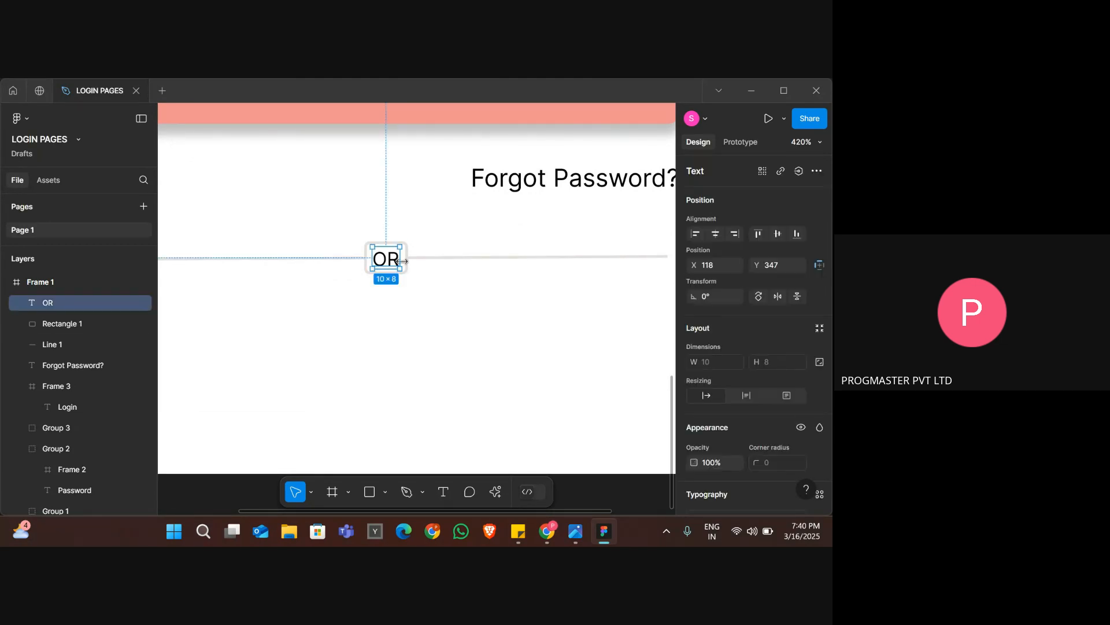
pyautogui.click(409, 258)
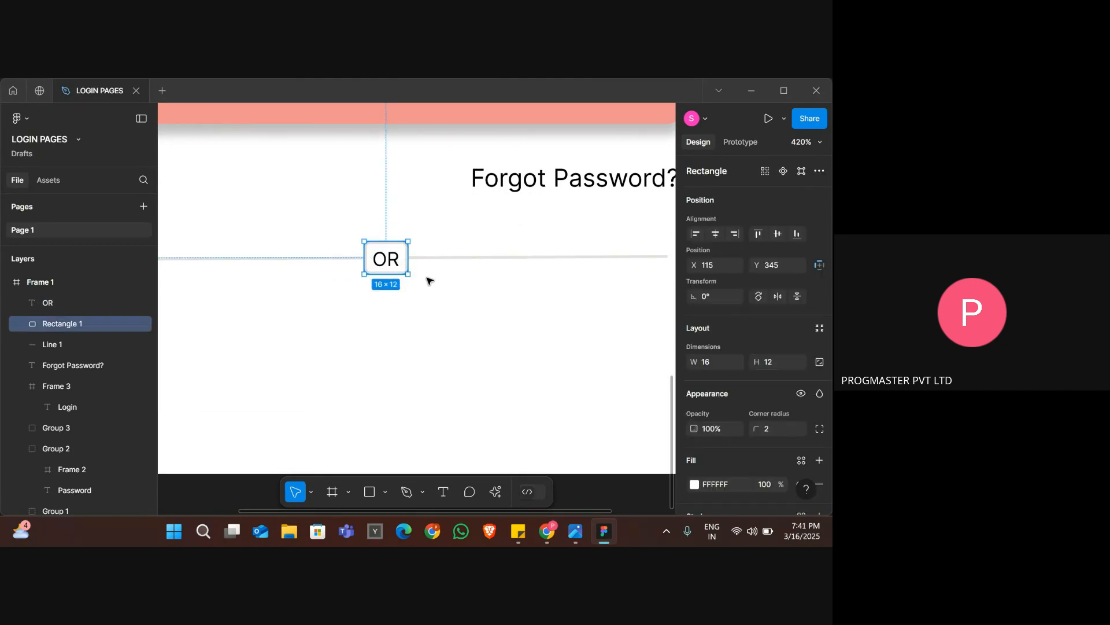
# Switch to the Google Meet call, check the in-call messages and return to the Figma design.
pyautogui.hotkey('alt', 'Tab')
pyautogui.hotkey('alt', 'Tab')
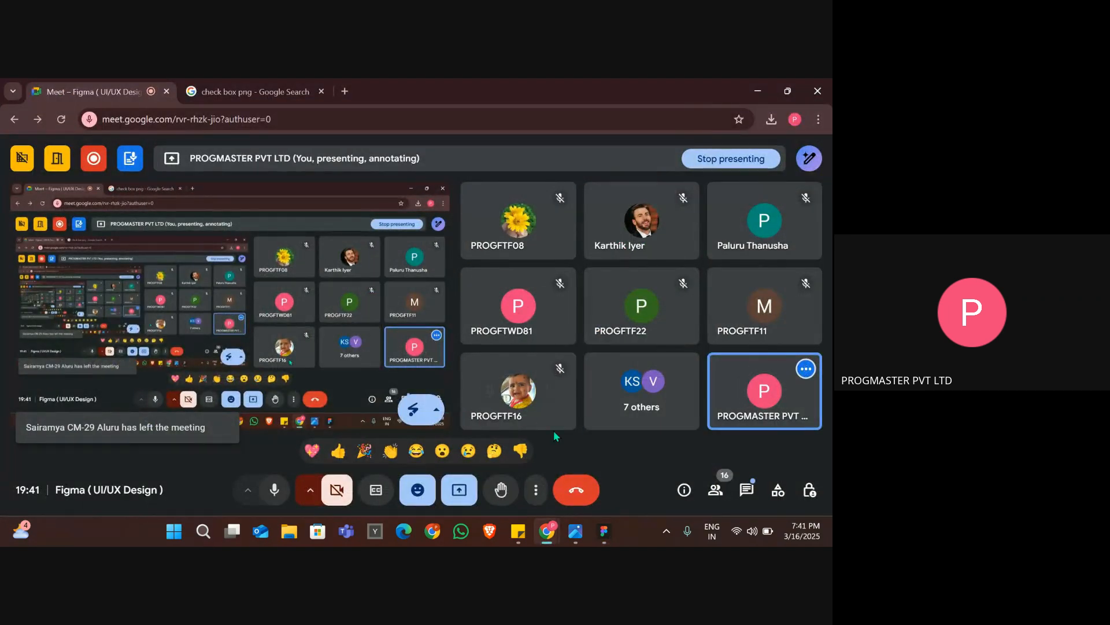
pyautogui.click(746, 490)
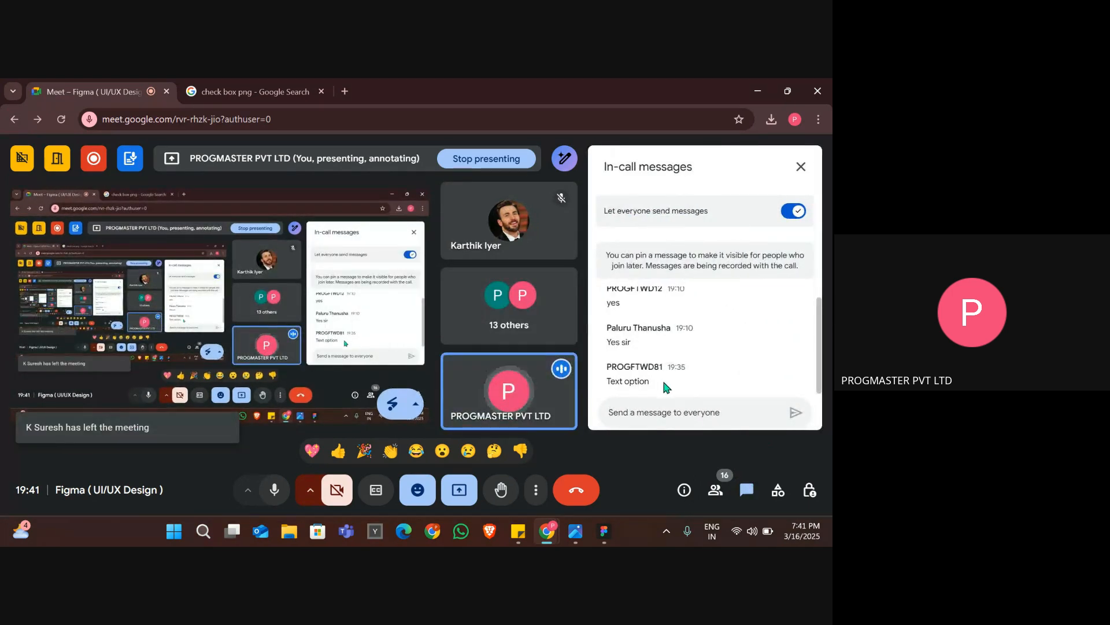
pyautogui.click(746, 490)
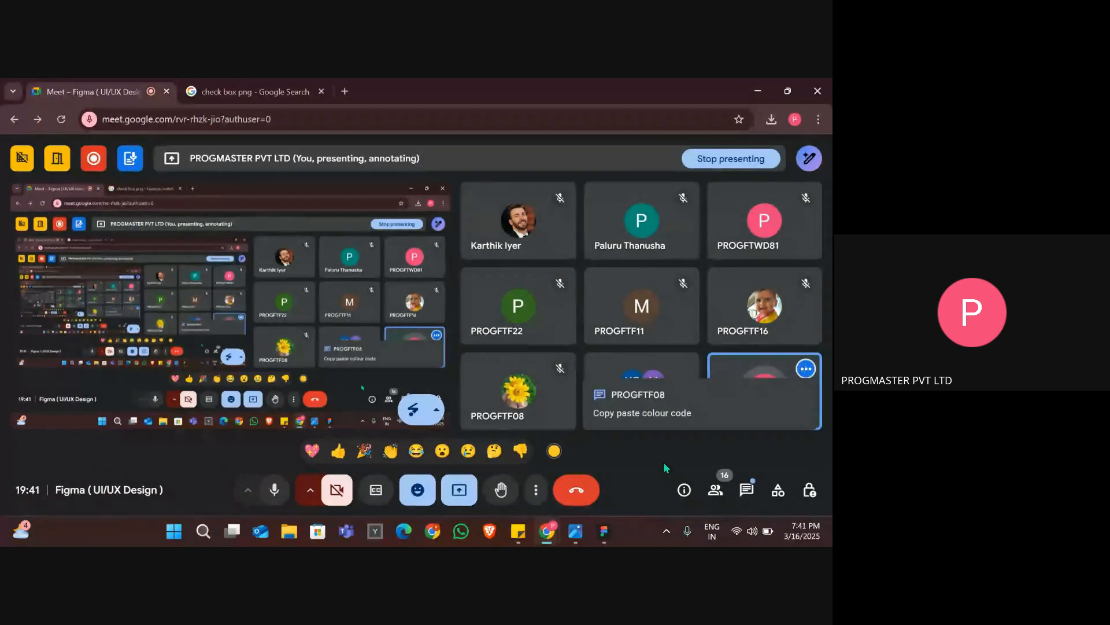
pyautogui.hotkey('alt', 'Tab')
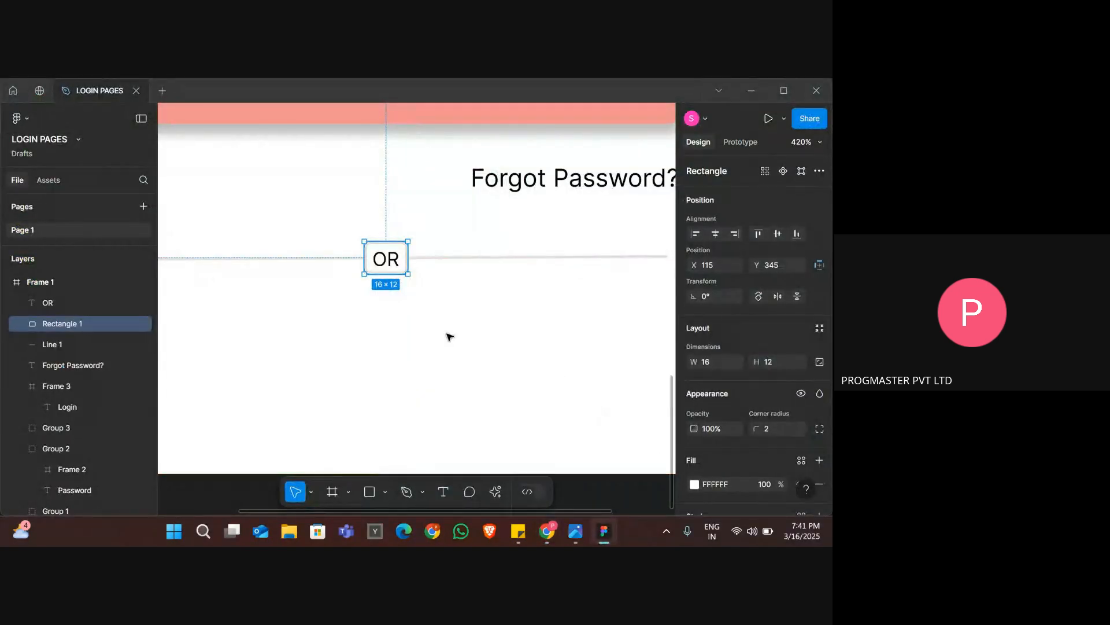
# Copy the stroke color E6DFDF of the small rectangle around the OR text.
pyautogui.click(449, 336)
pyautogui.scroll(-2, 449, 337)
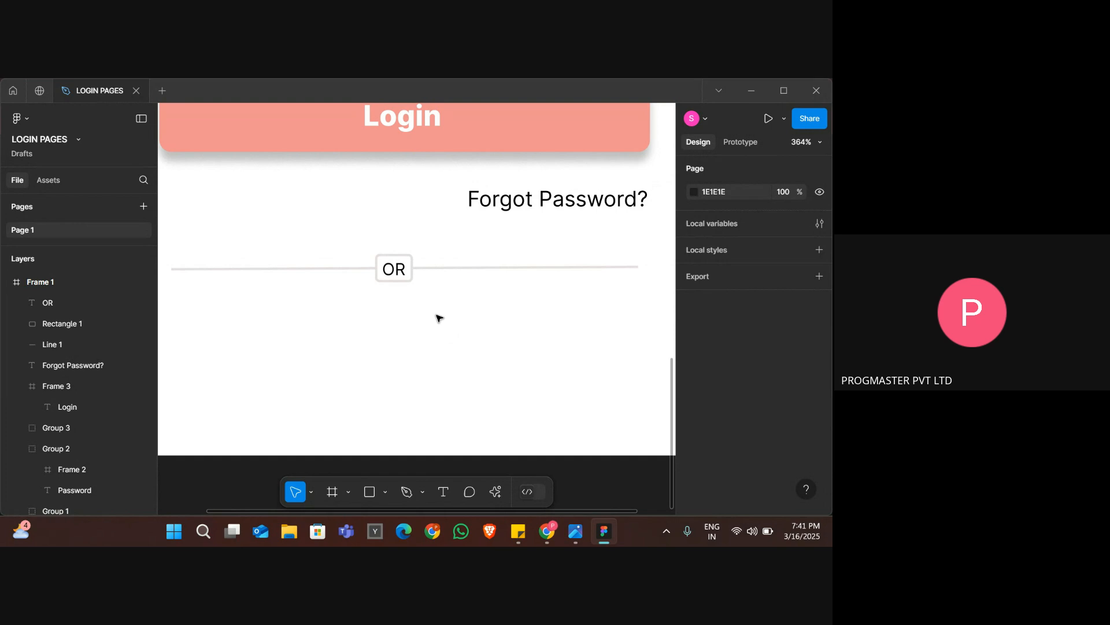
pyautogui.click(412, 281)
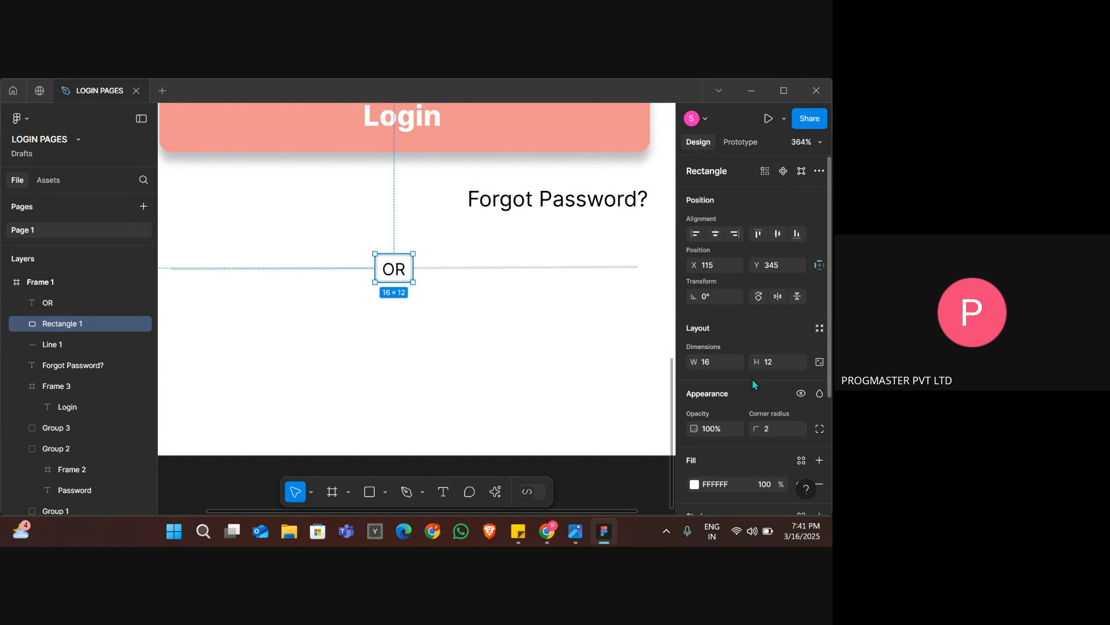
pyautogui.scroll(-5, 752, 379)
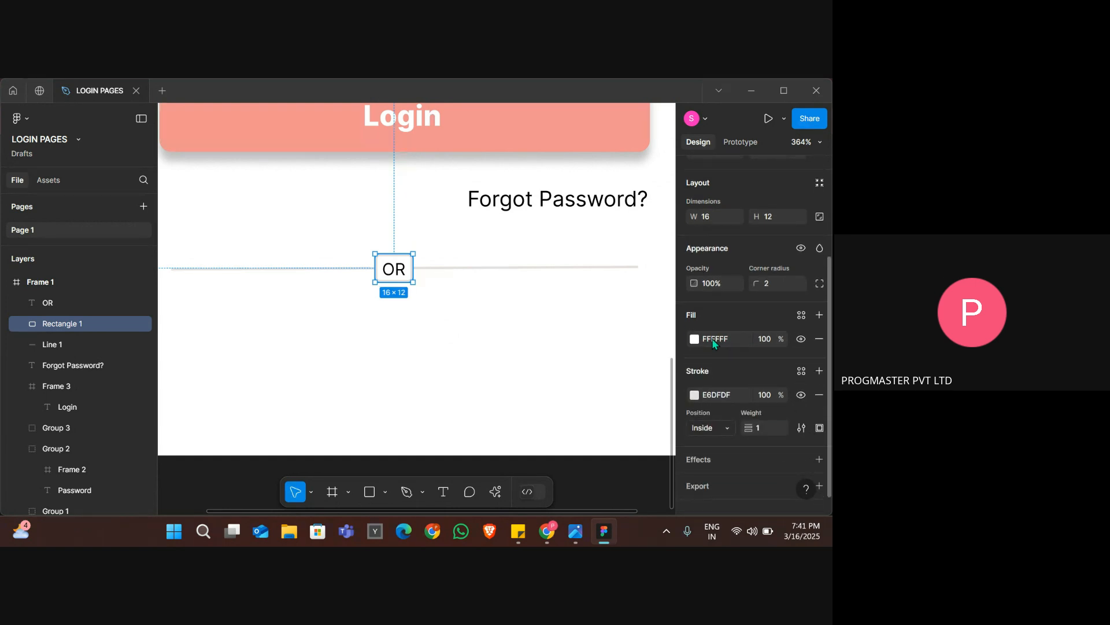
pyautogui.click(711, 342)
pyautogui.click(708, 396)
# Set the OR text's fill color to E6DFDF and review the divider.
pyautogui.click(397, 274)
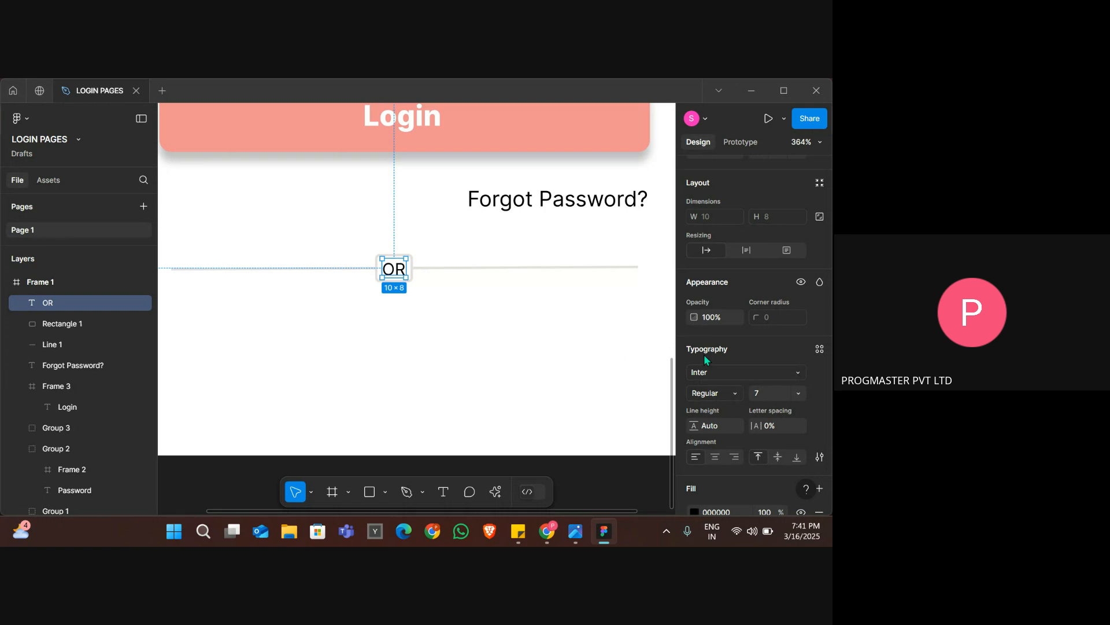
pyautogui.scroll(-3, 726, 358)
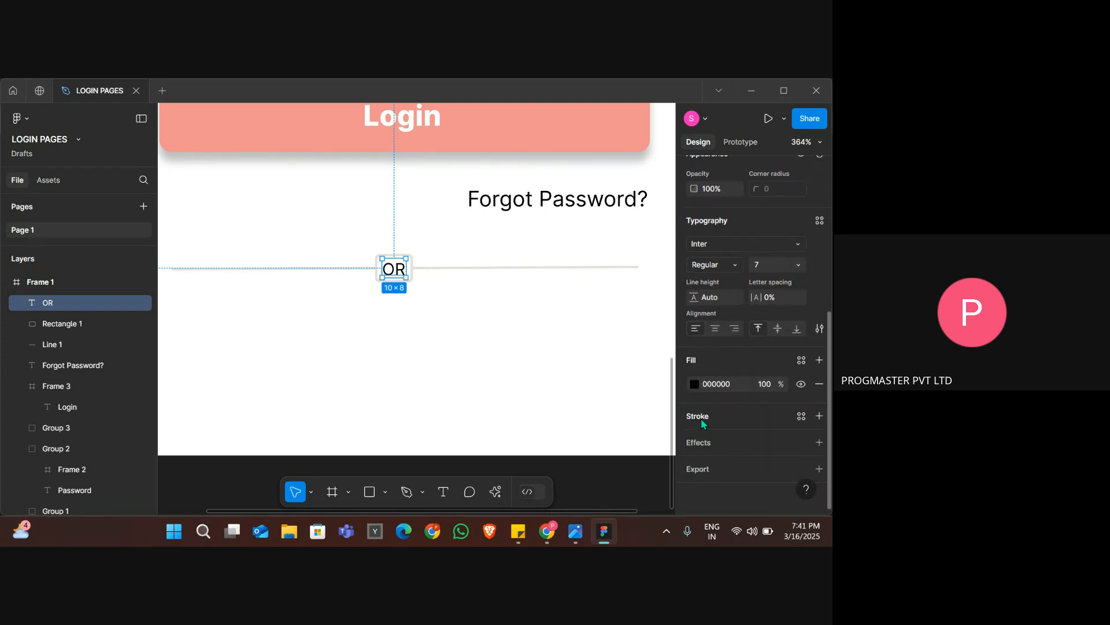
pyautogui.click(718, 385)
pyautogui.write('E6DFDF')
pyautogui.press('Return')
pyautogui.click(448, 309)
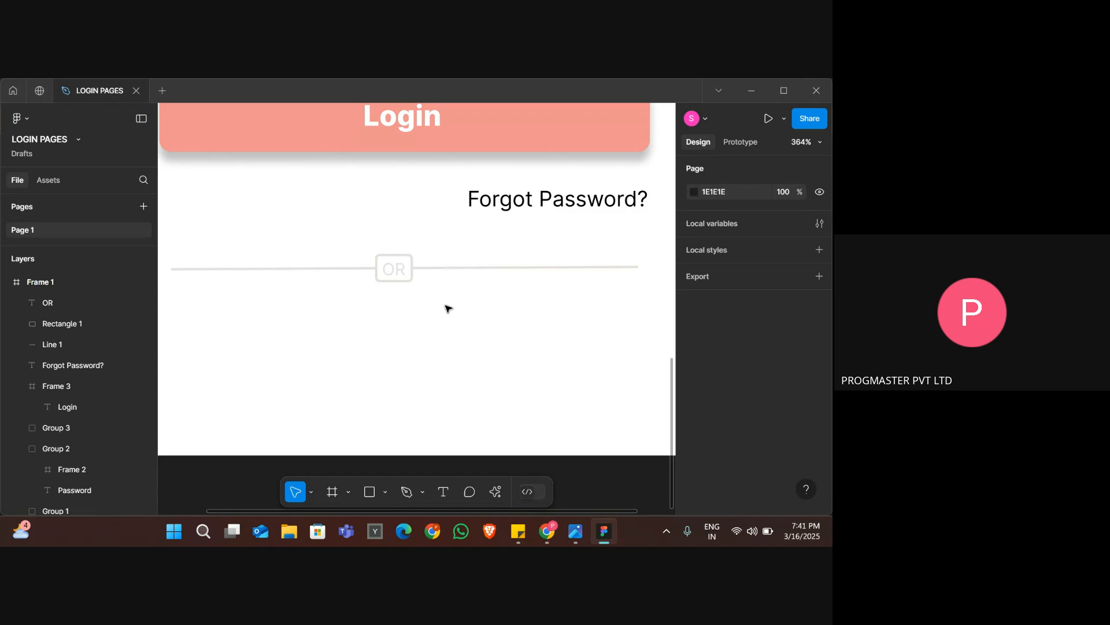
pyautogui.scroll(-5, 448, 308)
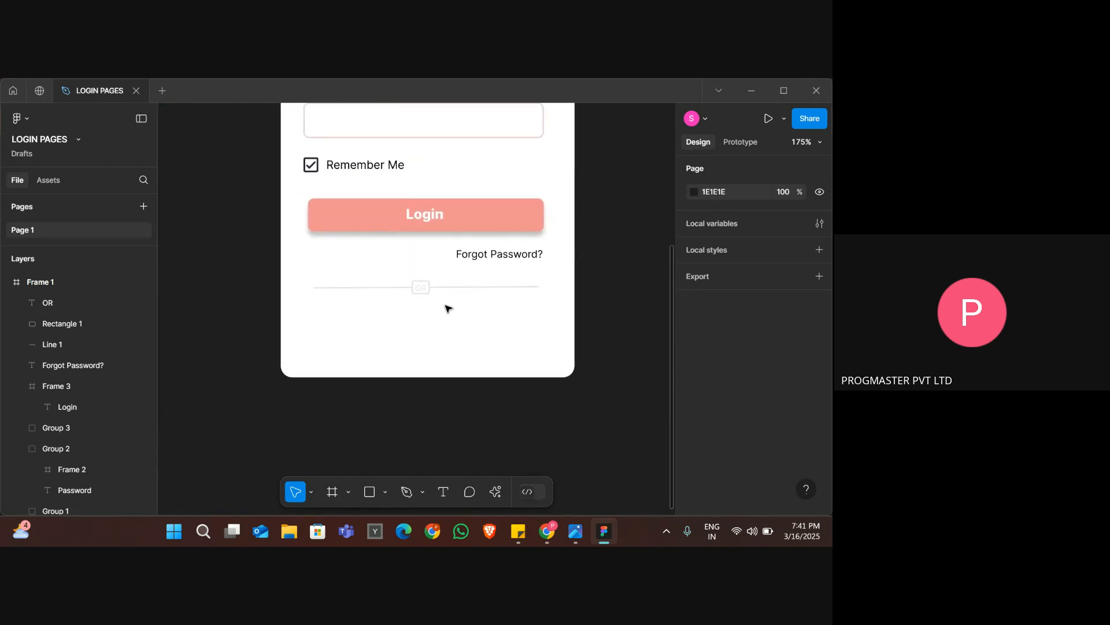
pyautogui.scroll(3, 448, 308)
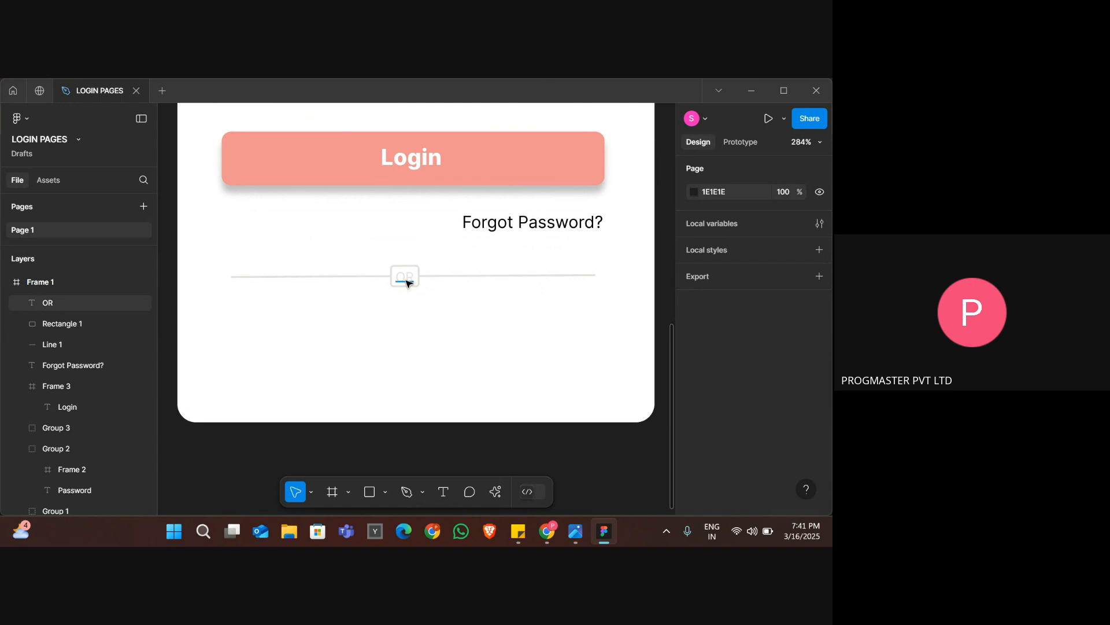
# Set the OR text's font weight to Extra Bold.
pyautogui.click(406, 283)
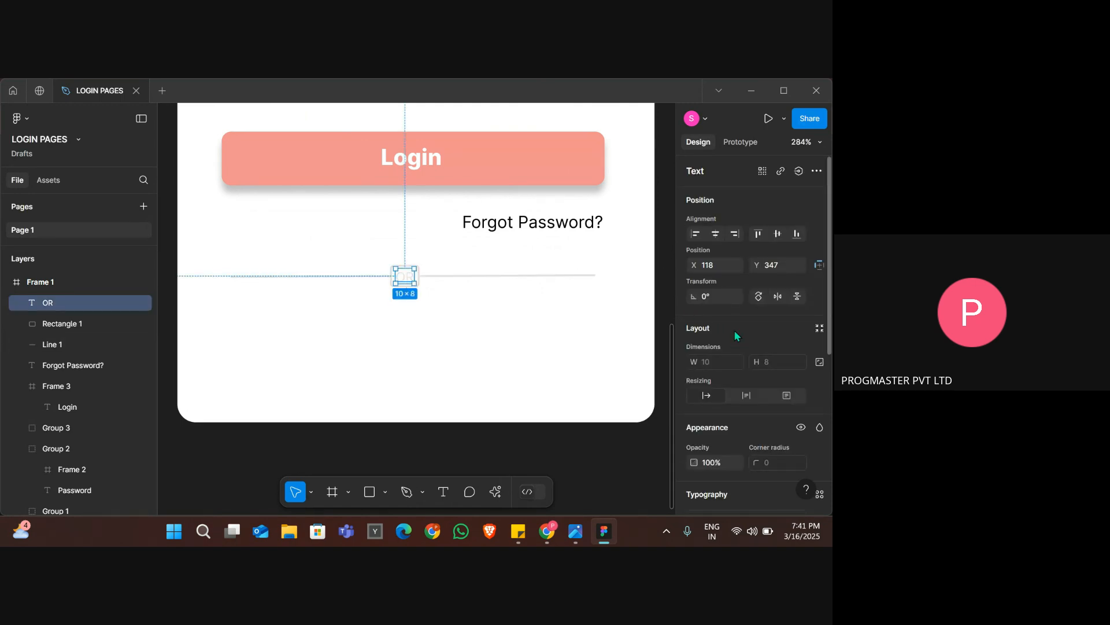
pyautogui.scroll(-4, 722, 286)
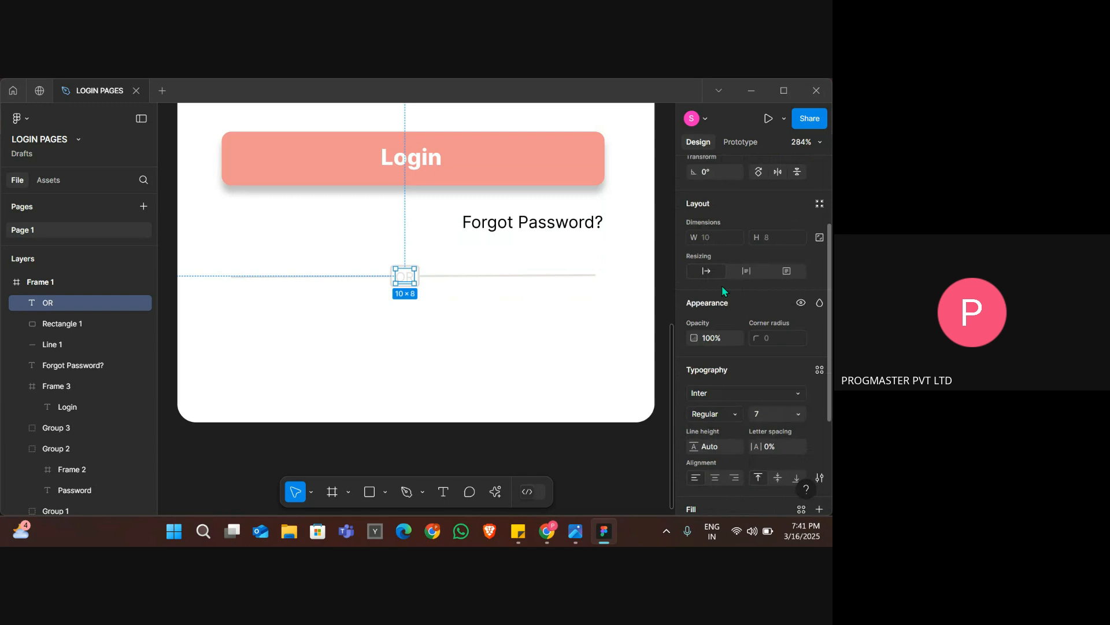
pyautogui.click(717, 355)
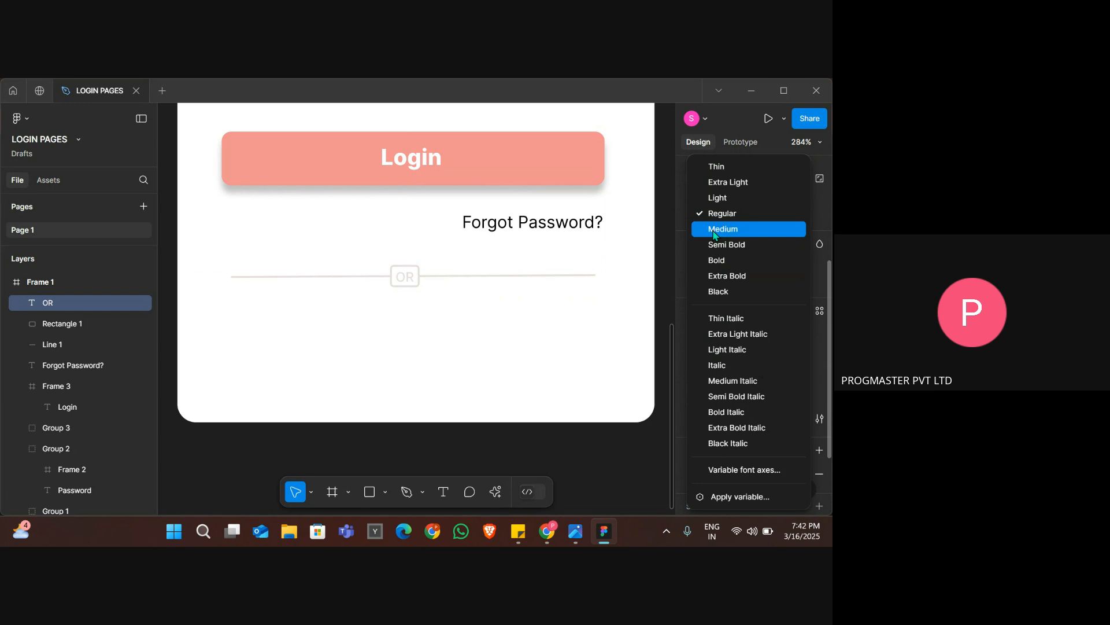
pyautogui.click(717, 280)
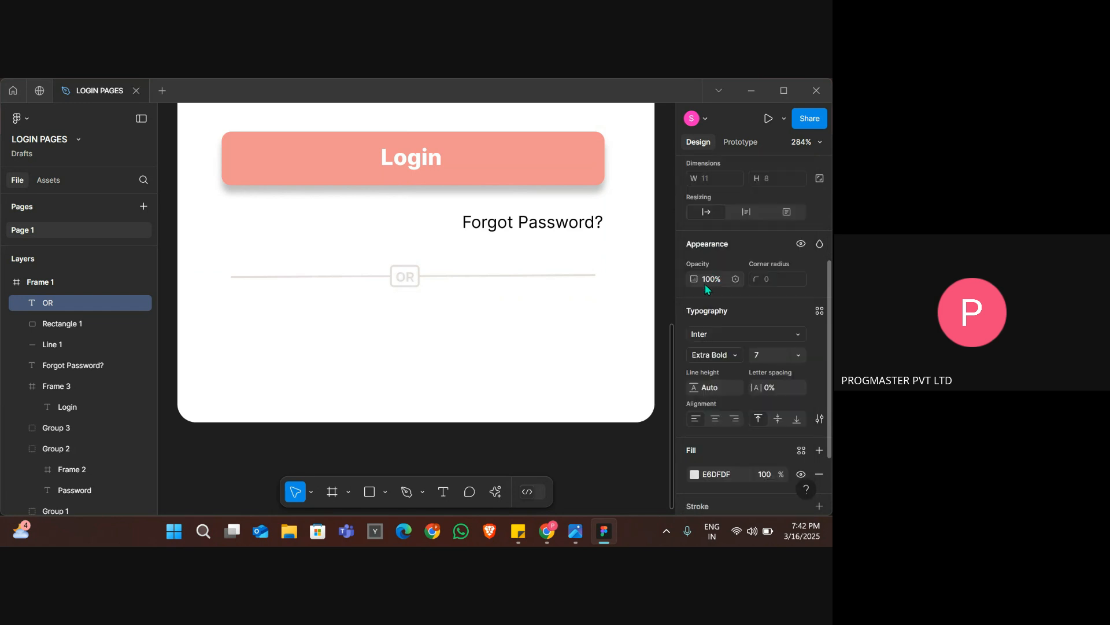
pyautogui.click(504, 328)
# Review the whole login page design and compare the area around the OR divider with the reference image.
pyautogui.scroll(-3, 506, 330)
pyautogui.scroll(-2, 506, 330)
pyautogui.scroll(-3, 506, 331)
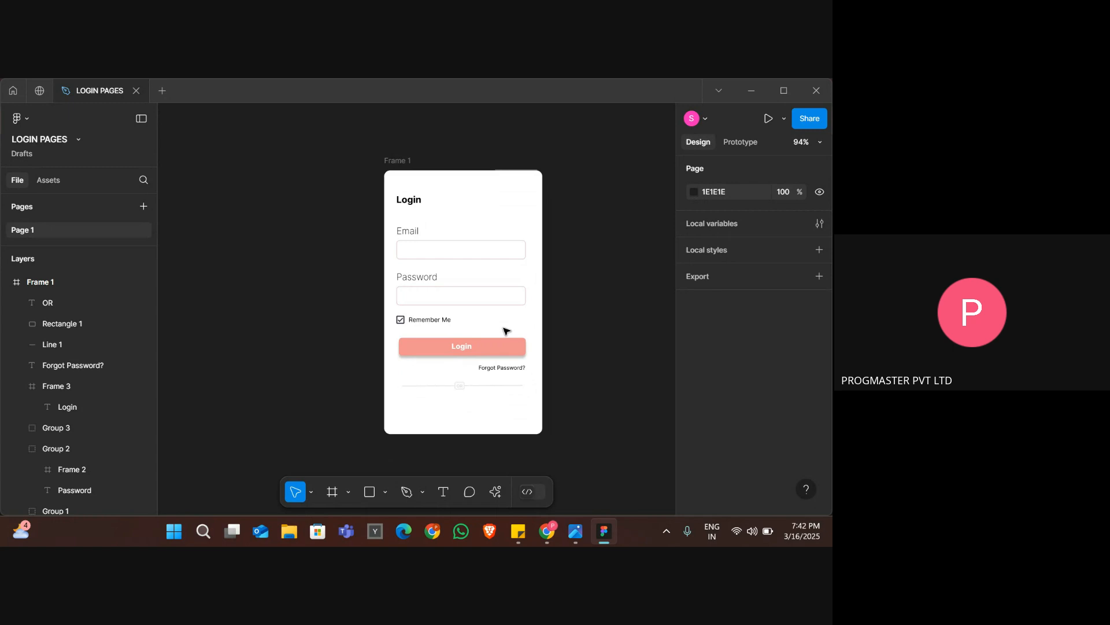
pyautogui.scroll(-1, 506, 330)
pyautogui.hscroll(1, 506, 331)
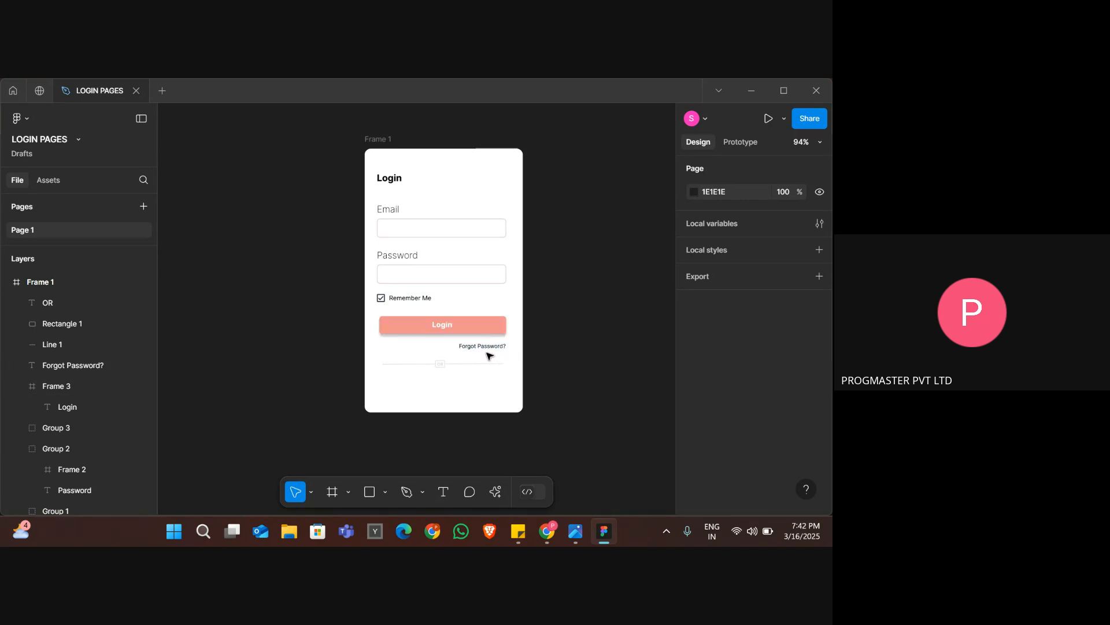
pyautogui.scroll(5, 451, 377)
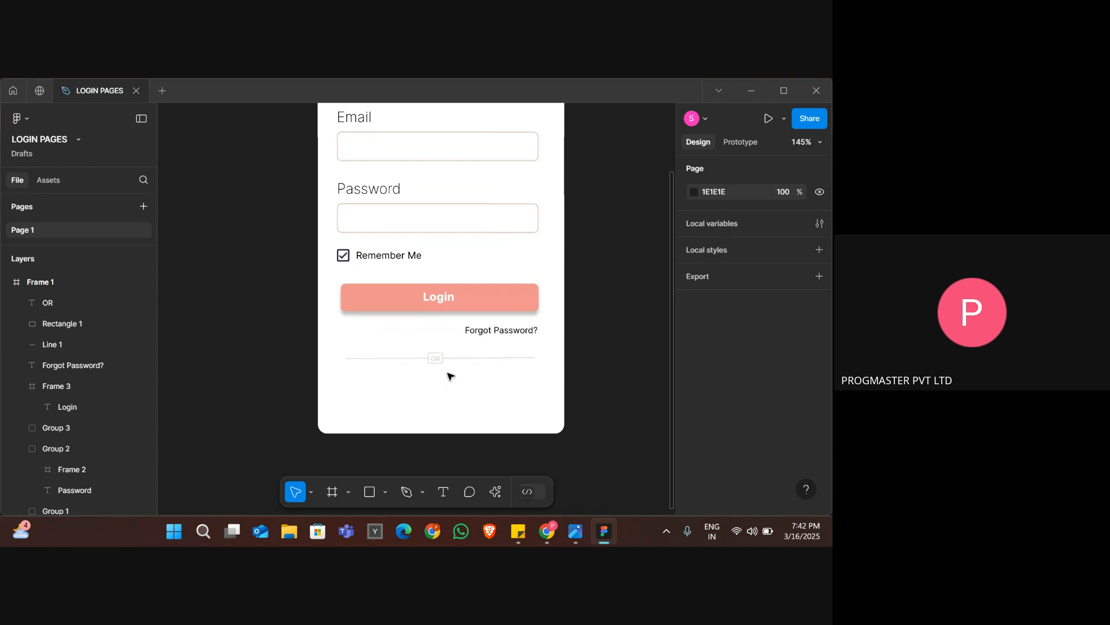
pyautogui.scroll(2, 450, 376)
pyautogui.hscroll(1, 451, 377)
pyautogui.hotkey('alt', 'Tab')
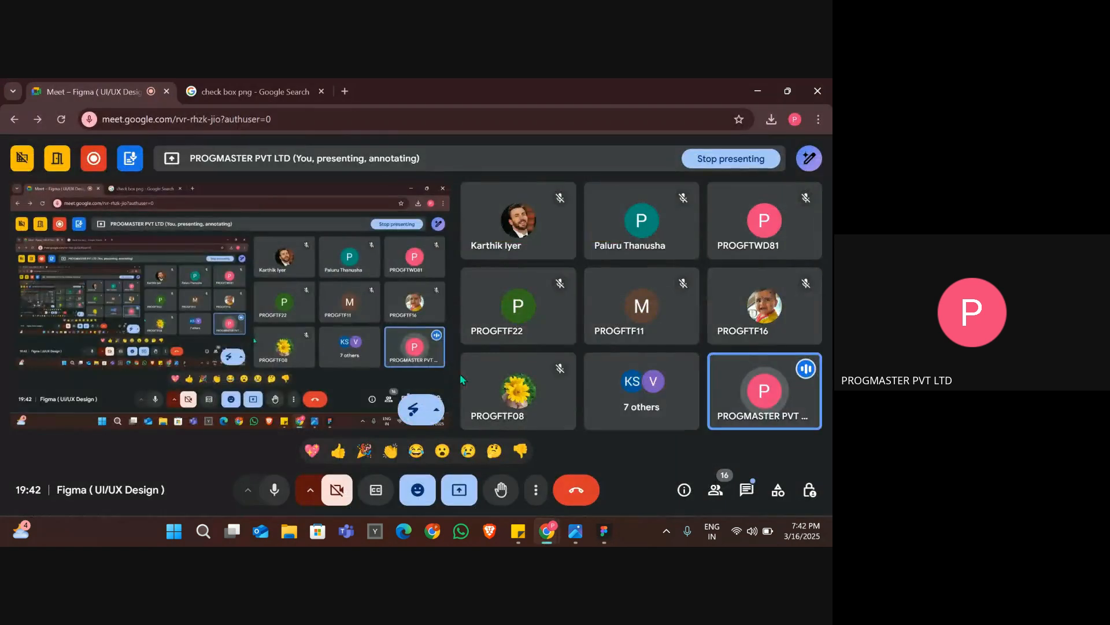
pyautogui.hotkey('alt', 'Tab')
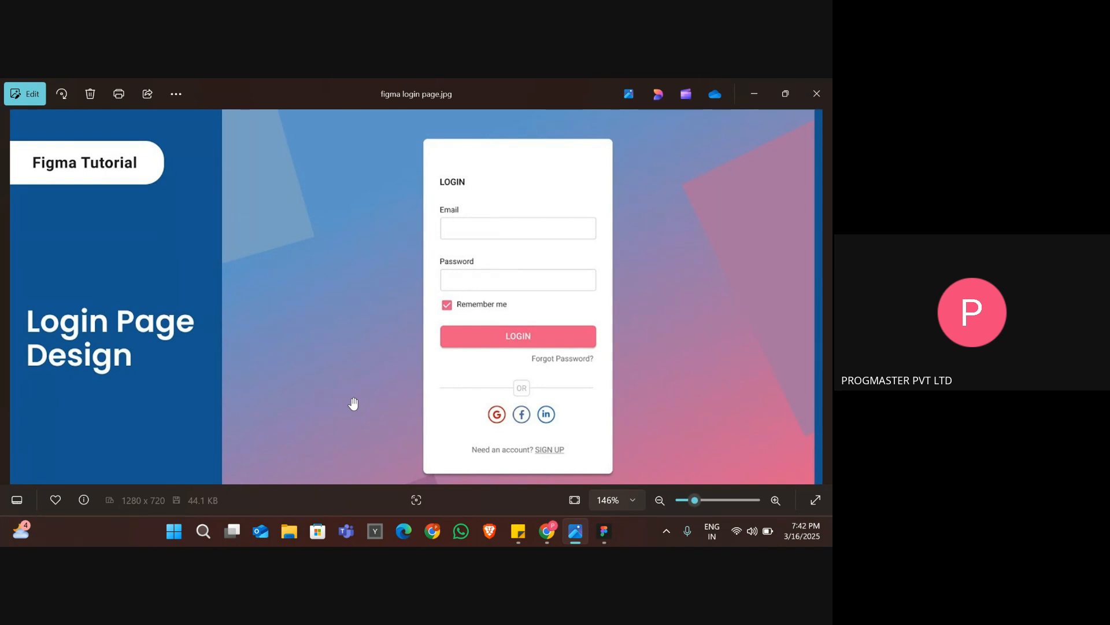
# Switch to Chrome, open a new tab and open a browser window under another Chrome profile.
pyautogui.hotkey('alt', 'Tab')
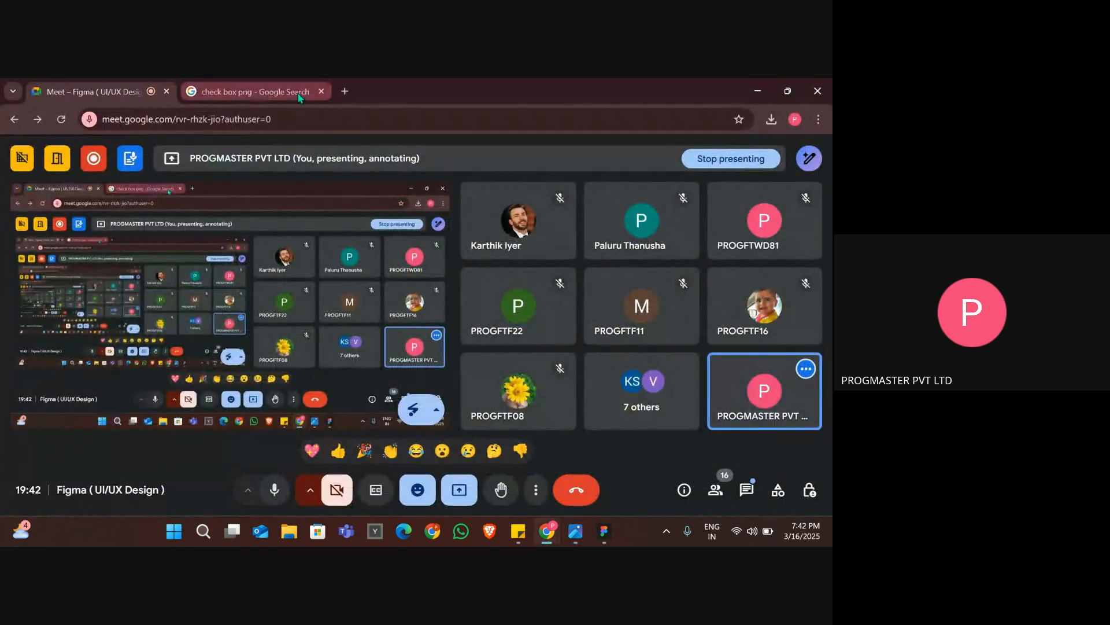
pyautogui.click(301, 92)
pyautogui.click(345, 92)
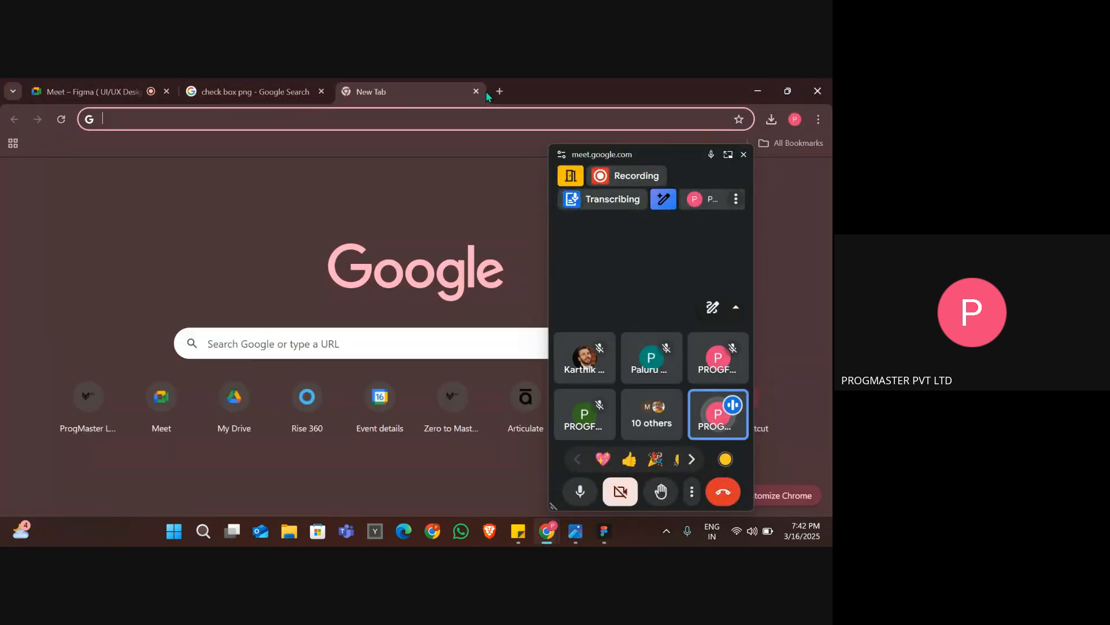
pyautogui.click(741, 157)
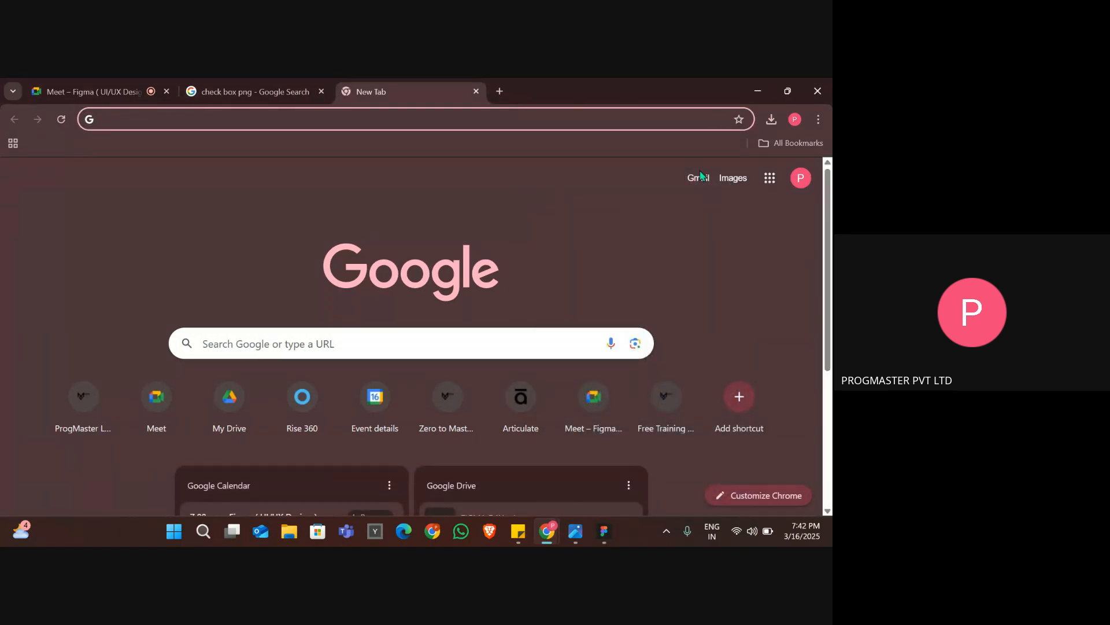
pyautogui.click(794, 119)
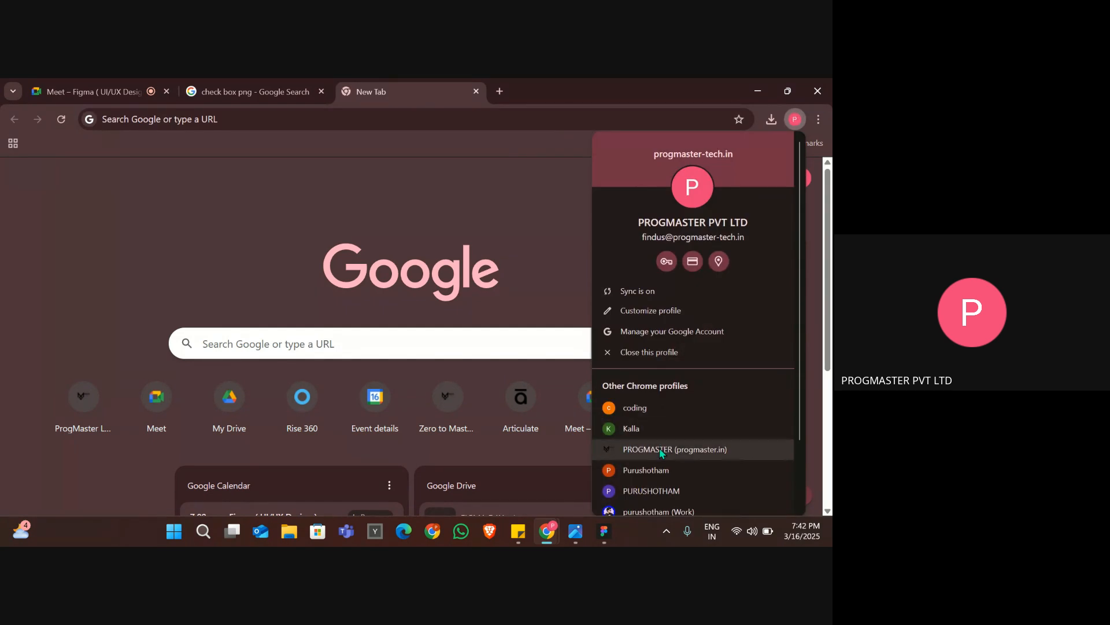
pyautogui.click(653, 469)
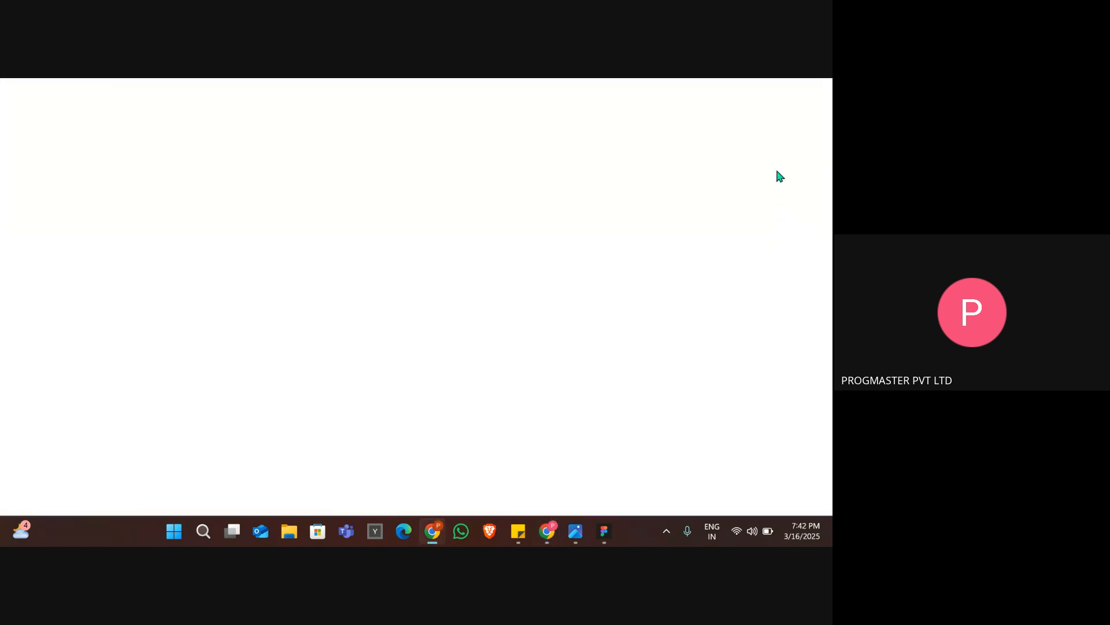
# Open the saved ICONS bookmark, copy the Flaticon web address and close that profile's window.
pyautogui.click(732, 143)
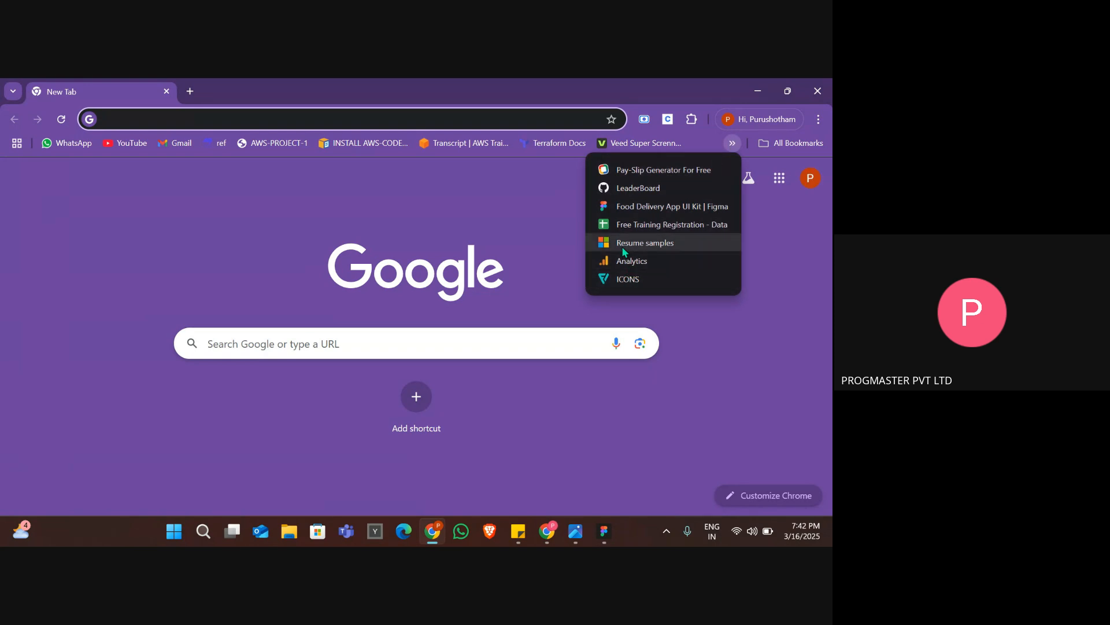
pyautogui.click(628, 279)
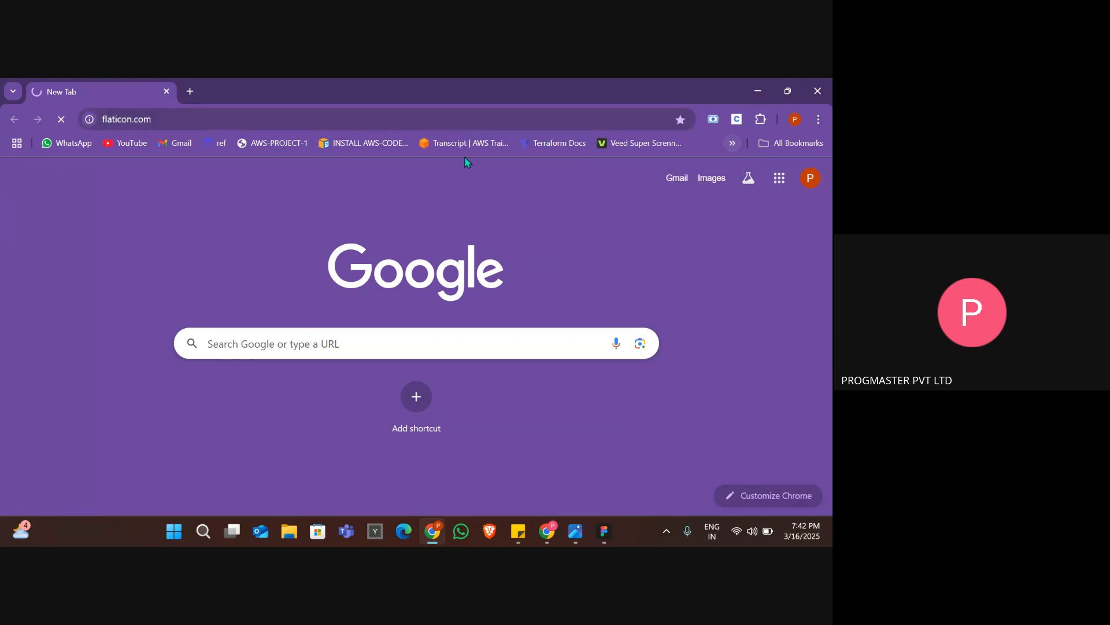
pyautogui.click(423, 119)
pyautogui.hotkey('ctrl', 'c')
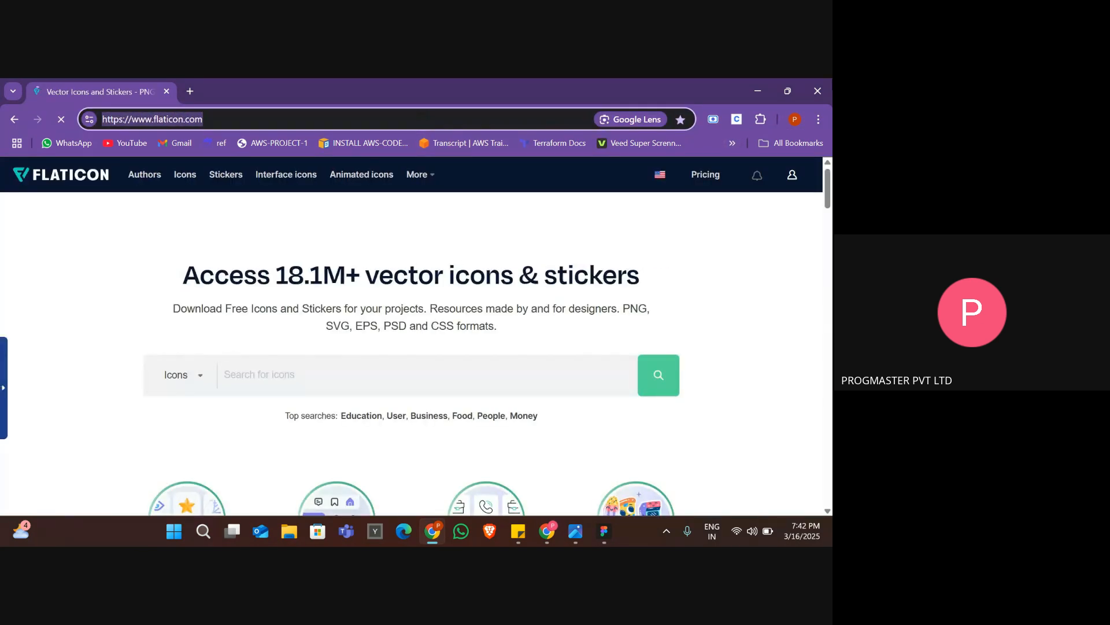
pyautogui.click(818, 90)
pyautogui.click(259, 85)
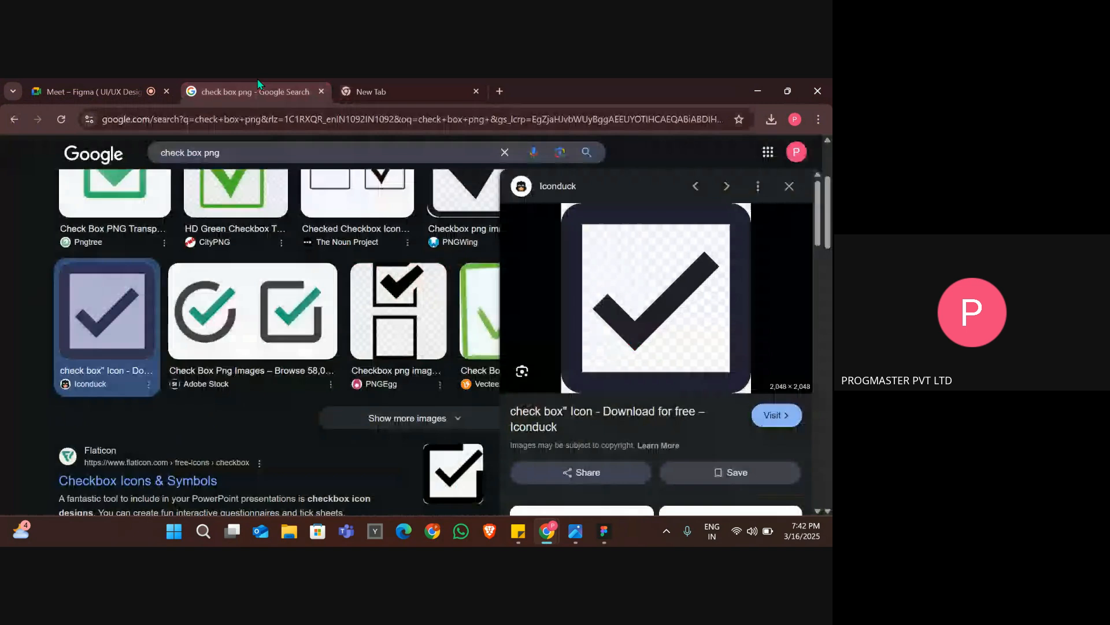
pyautogui.click(132, 85)
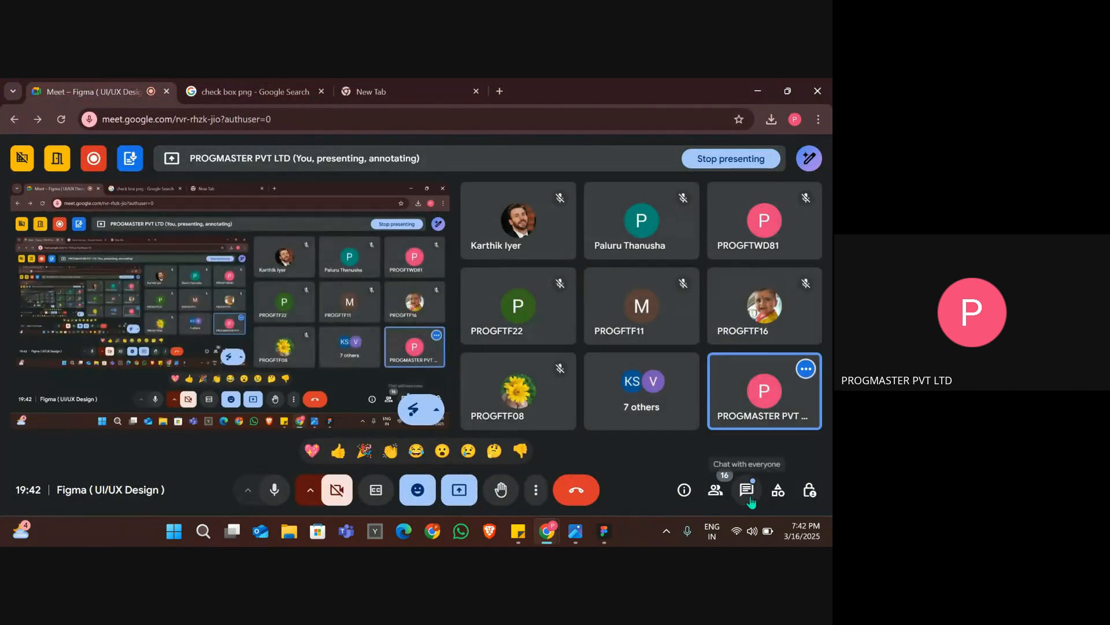
pyautogui.click(759, 489)
pyautogui.hotkey('ctrl', 'v')
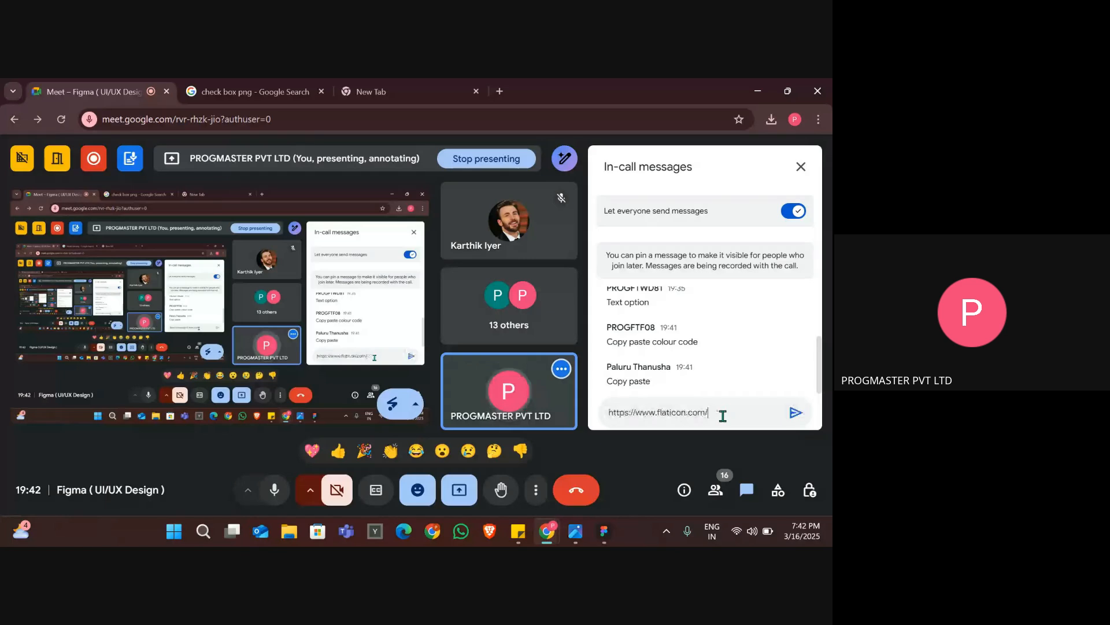
pyautogui.press('Return')
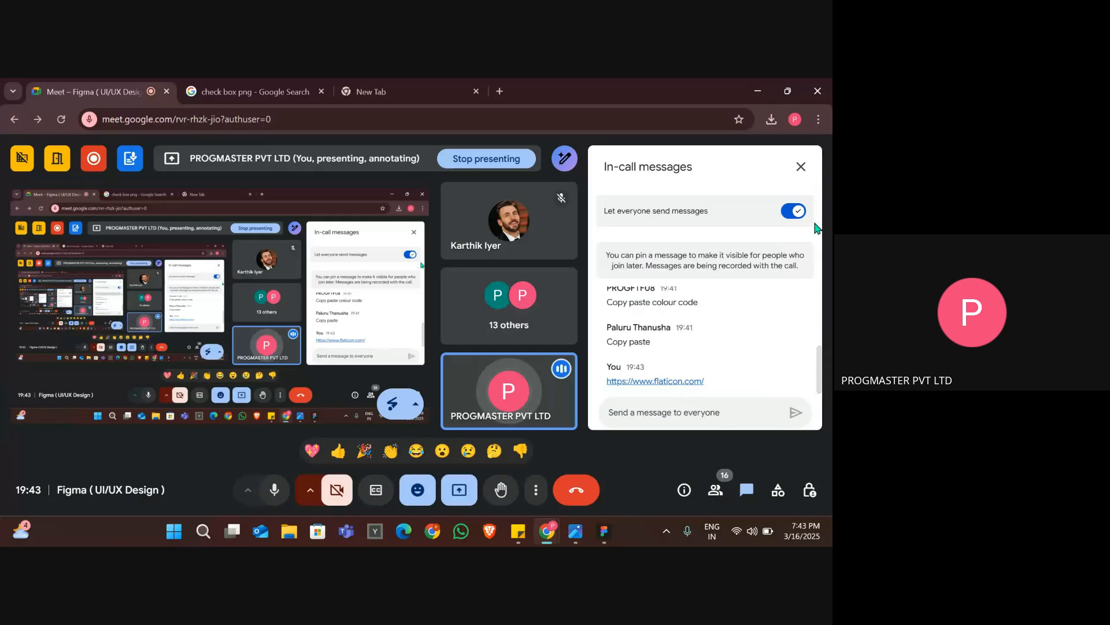
pyautogui.click(801, 167)
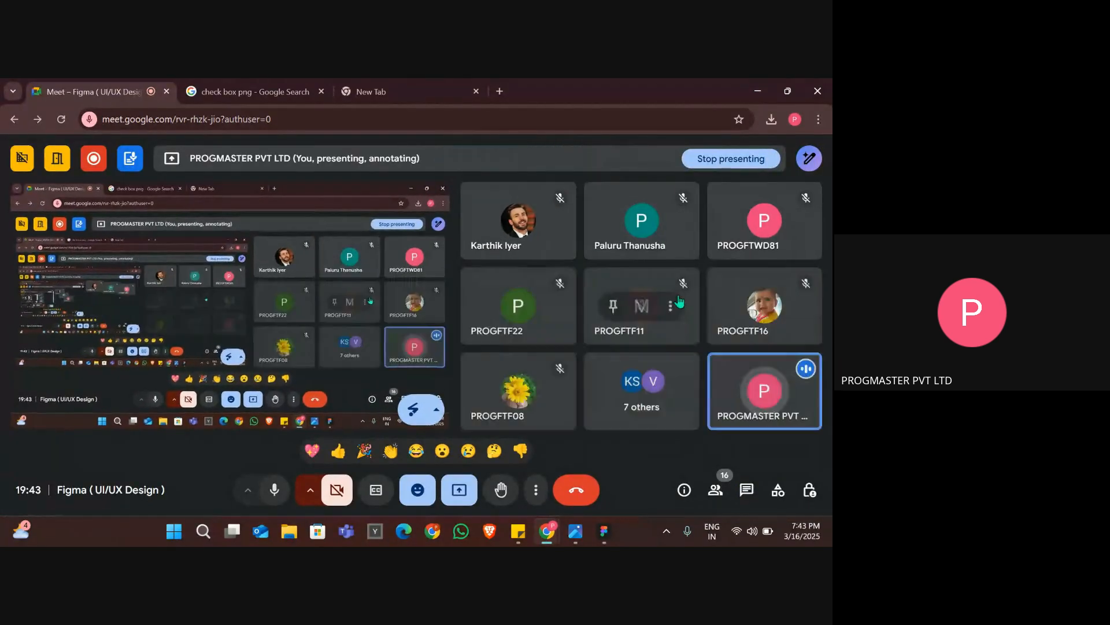
pyautogui.click(446, 84)
pyautogui.hotkey('ctrl', 'v')
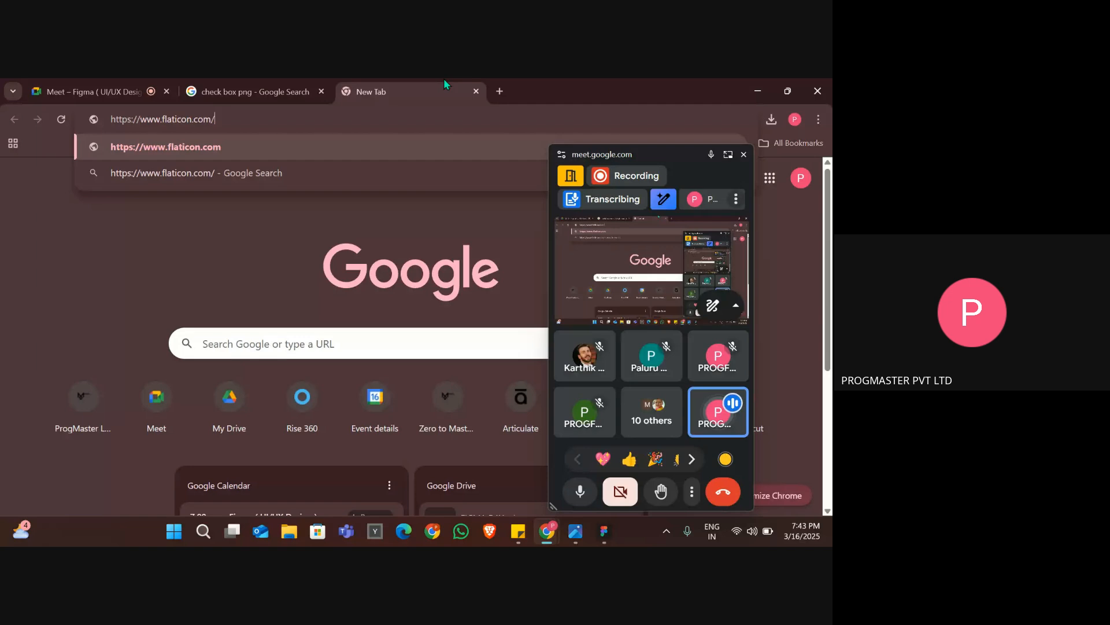
pyautogui.press('Return')
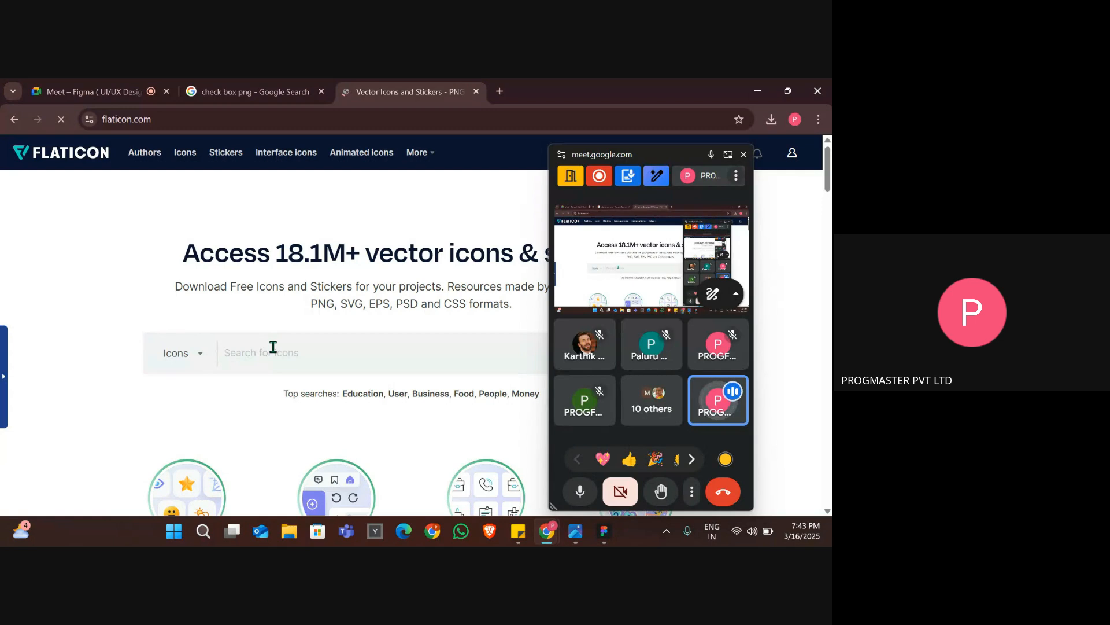
# Search Flaticon for "google icon".
pyautogui.scroll(-5, 273, 347)
pyautogui.write('goog')
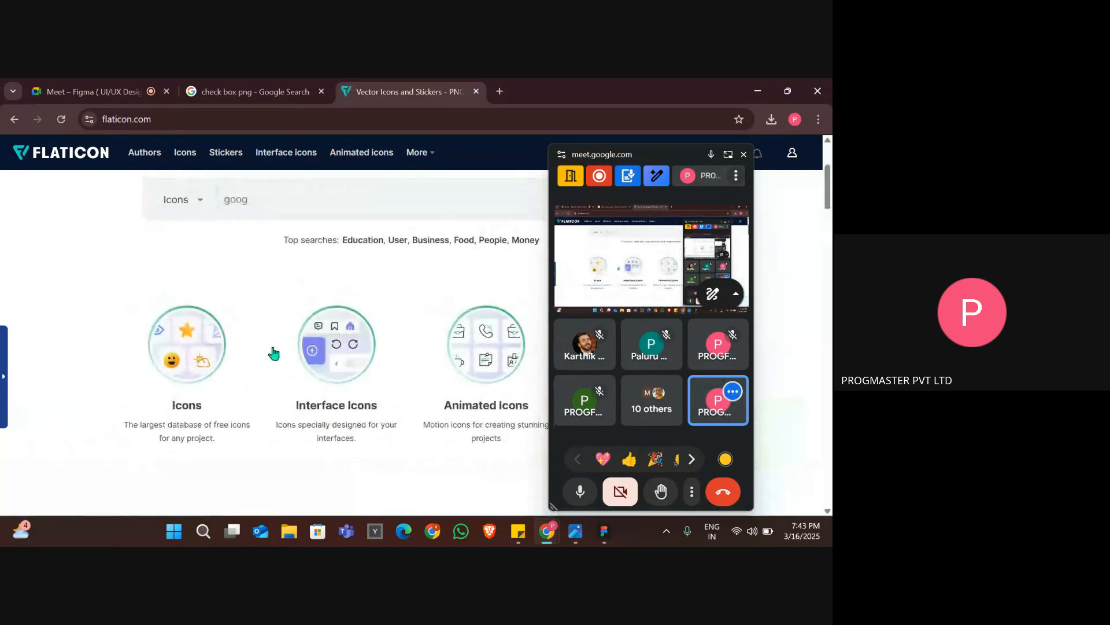
pyautogui.write('le')
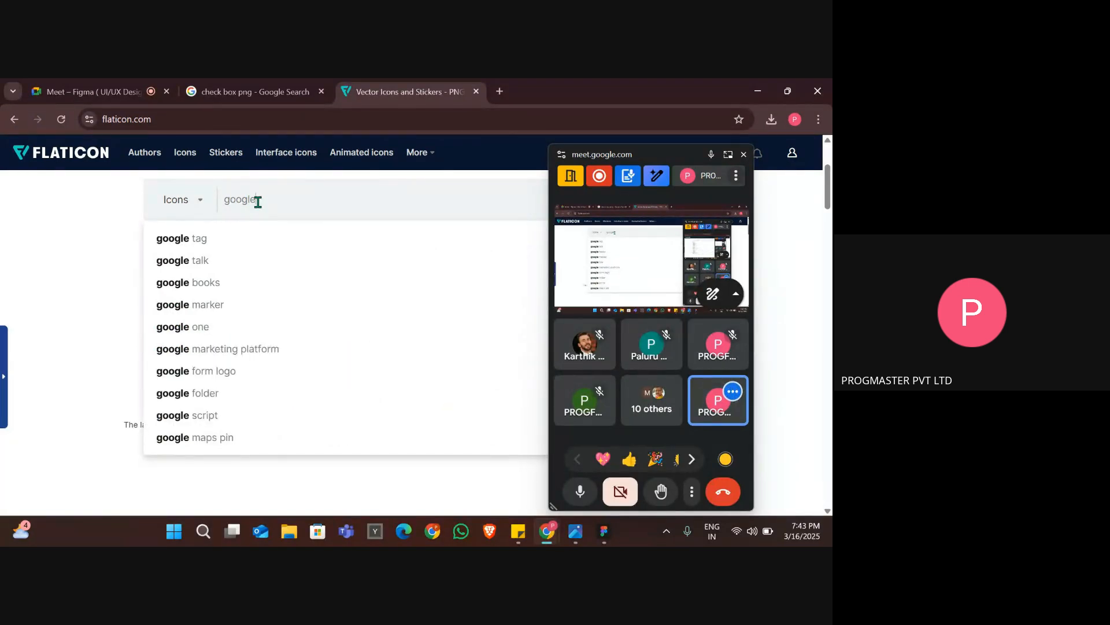
pyautogui.write(' i')
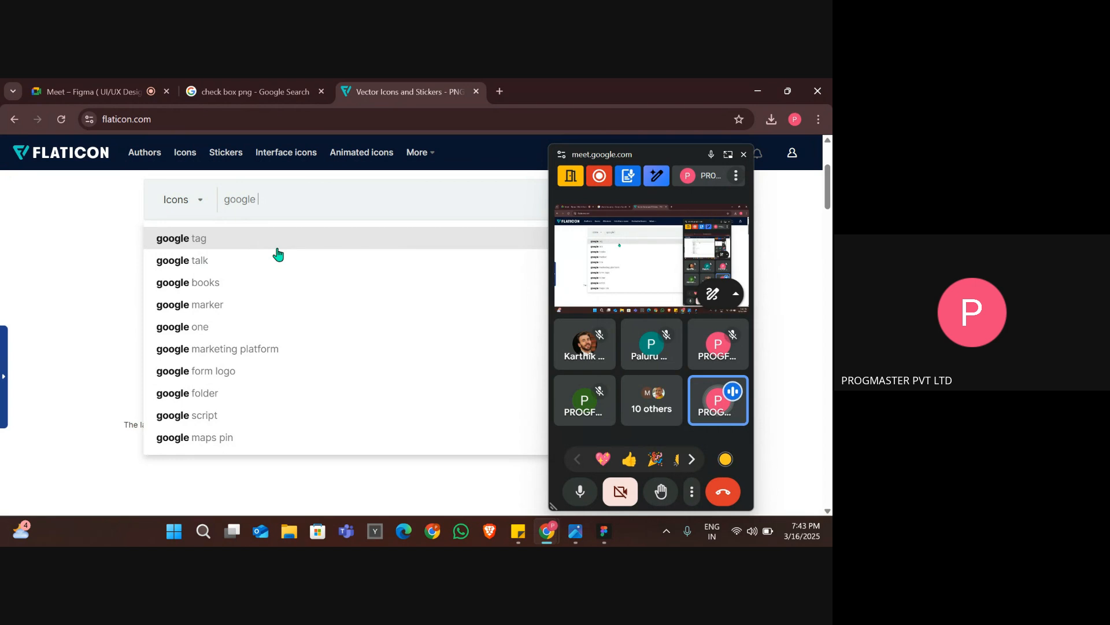
pyautogui.write('con')
pyautogui.press('Return')
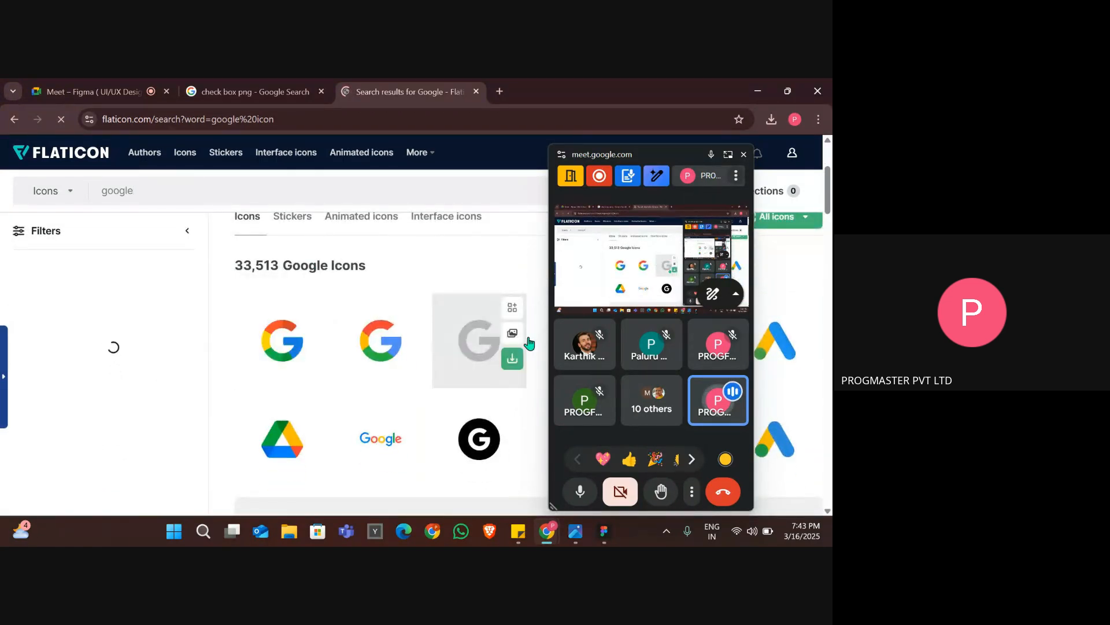
# Close the floating Meet window and compare the Google icon results with the social icons in the reference image.
pyautogui.click(743, 154)
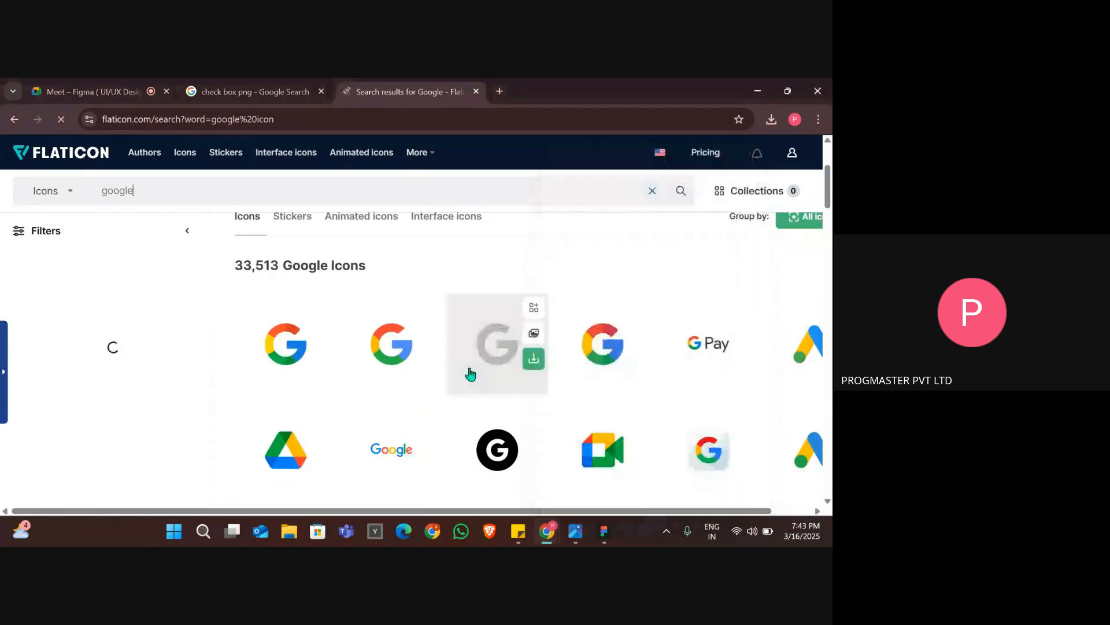
pyautogui.scroll(-1, 470, 374)
pyautogui.hscroll(1, 470, 374)
pyautogui.hotkey('alt', 'Tab')
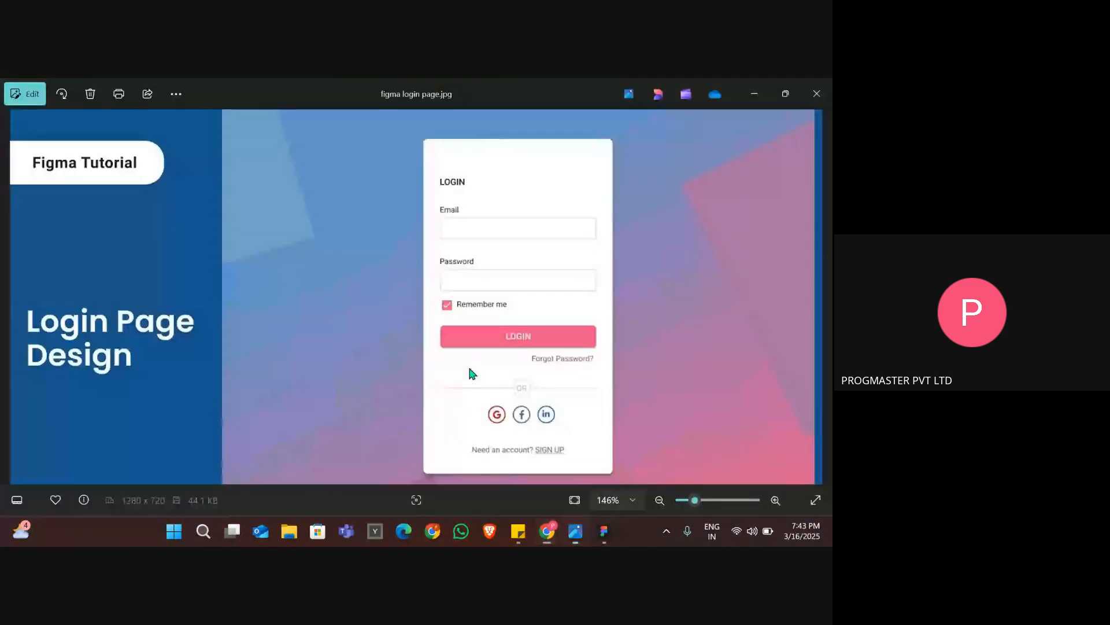
pyautogui.hotkey('alt', 'Tab')
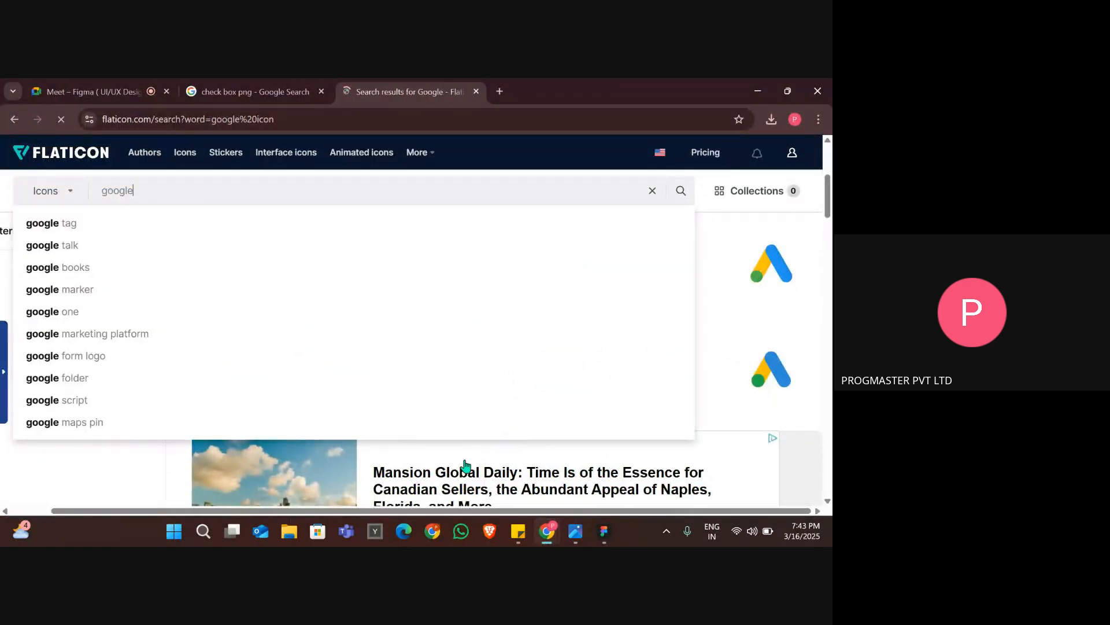
pyautogui.write('`')
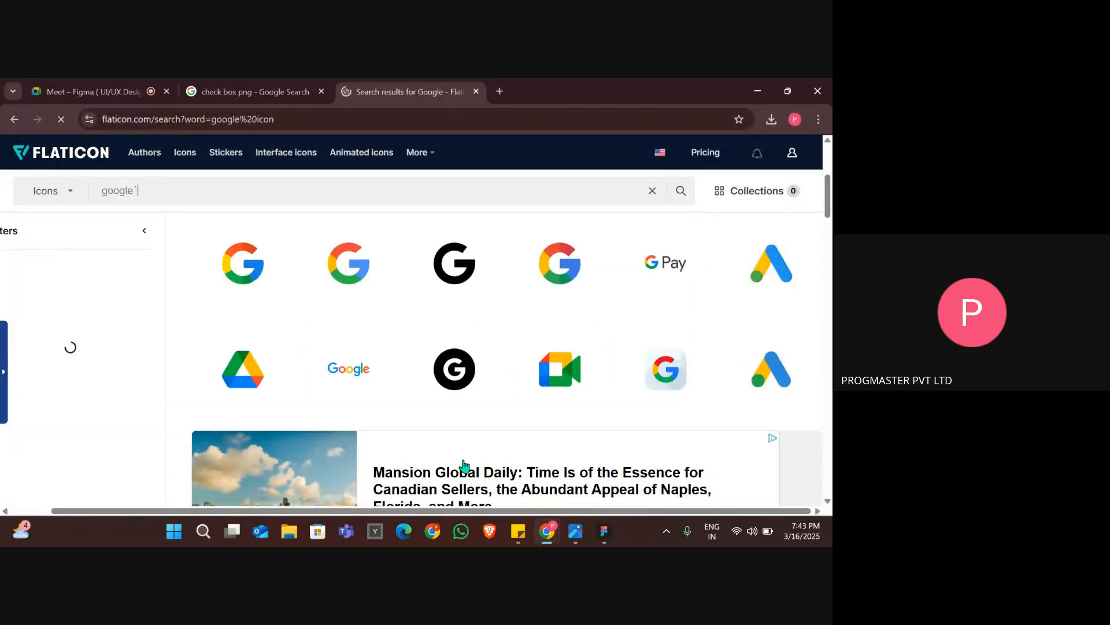
# Open the first multicolour Google icon, preview its other style variants and compare it with the Google icon in the reference image.
pyautogui.click(251, 288)
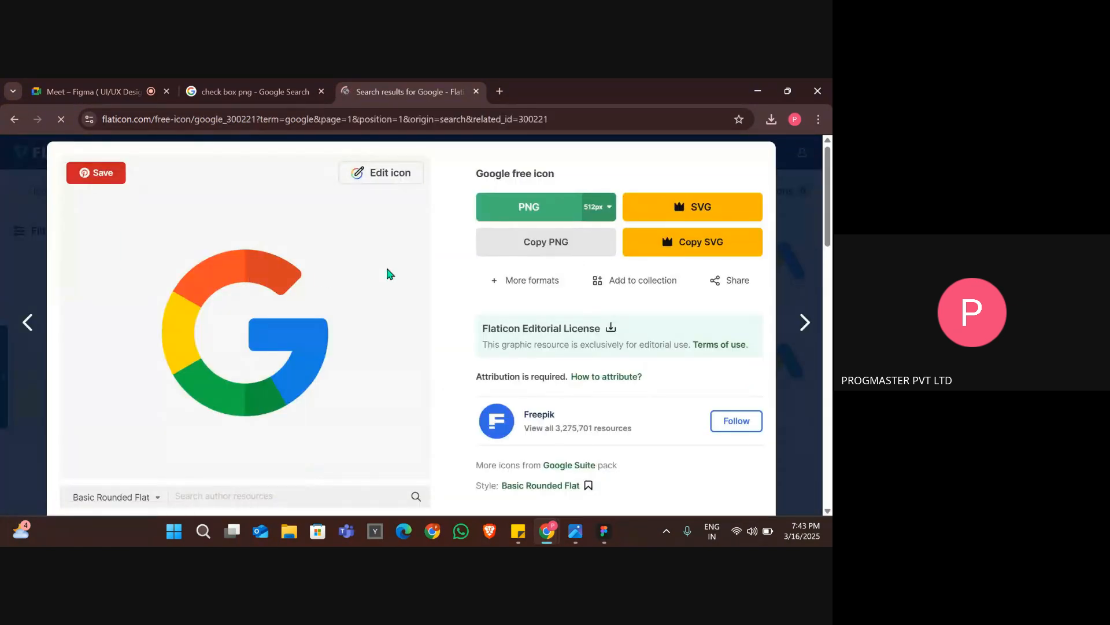
pyautogui.click(536, 215)
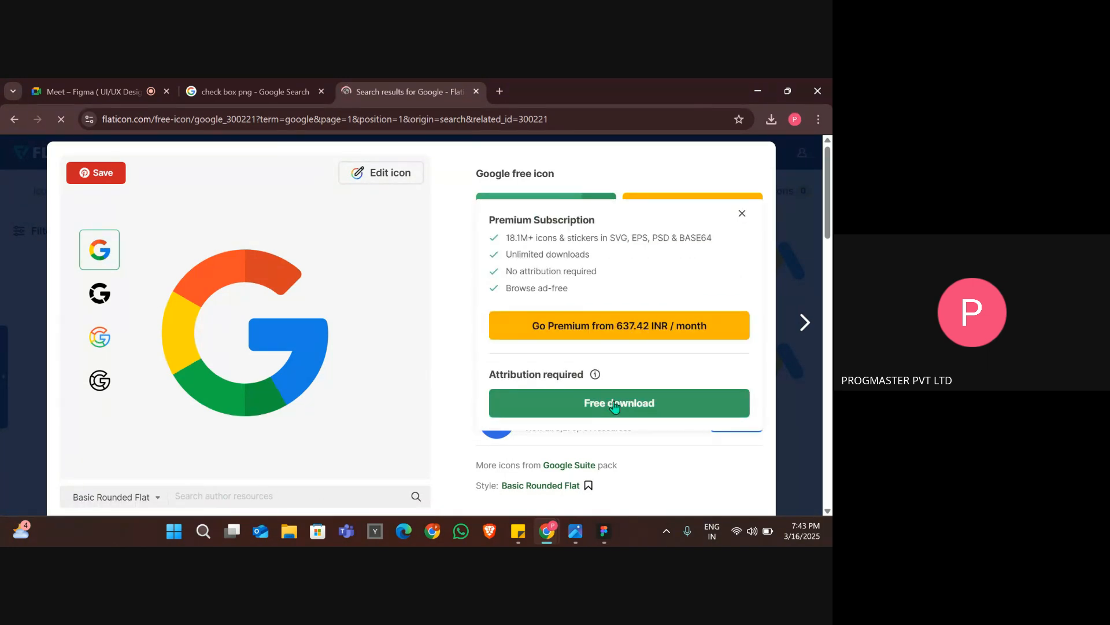
pyautogui.click(100, 298)
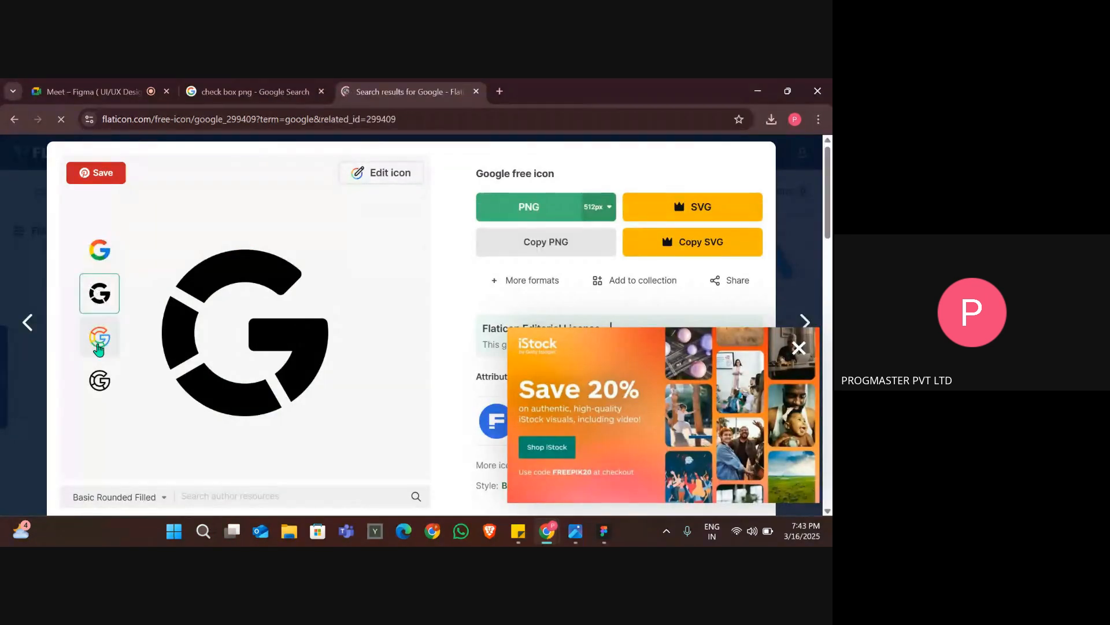
pyautogui.click(97, 346)
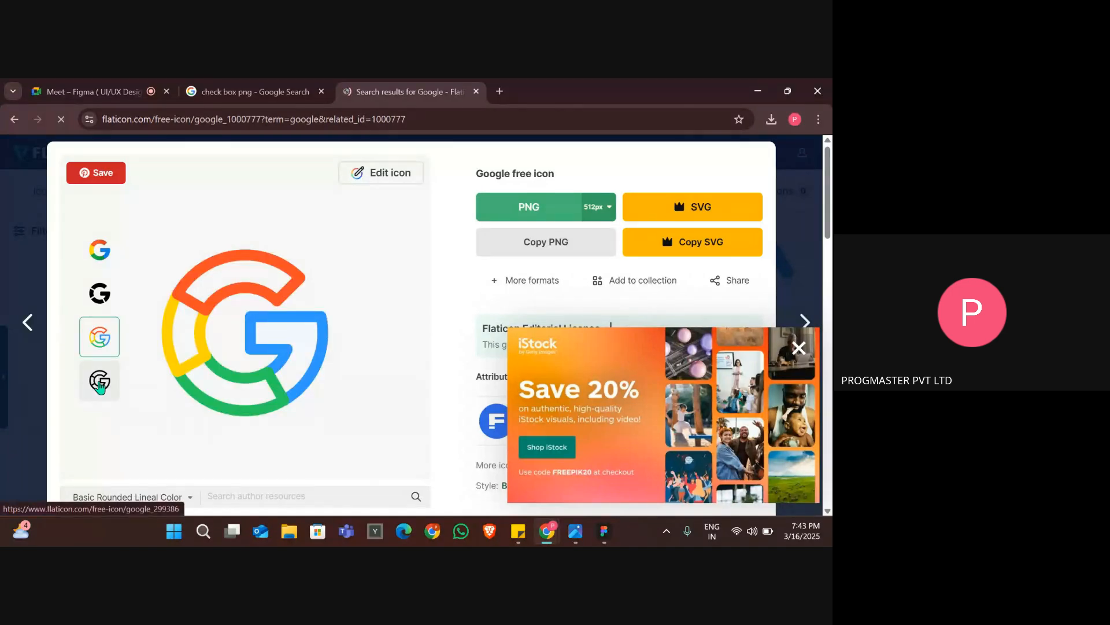
pyautogui.click(101, 384)
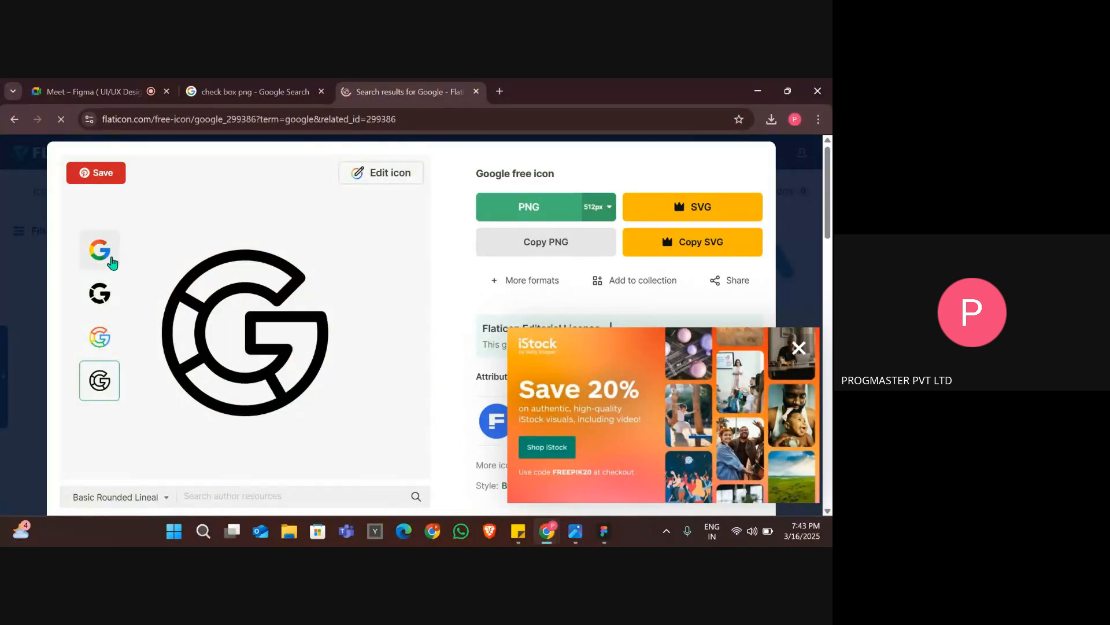
pyautogui.click(100, 257)
pyautogui.hotkey('alt', 'Tab')
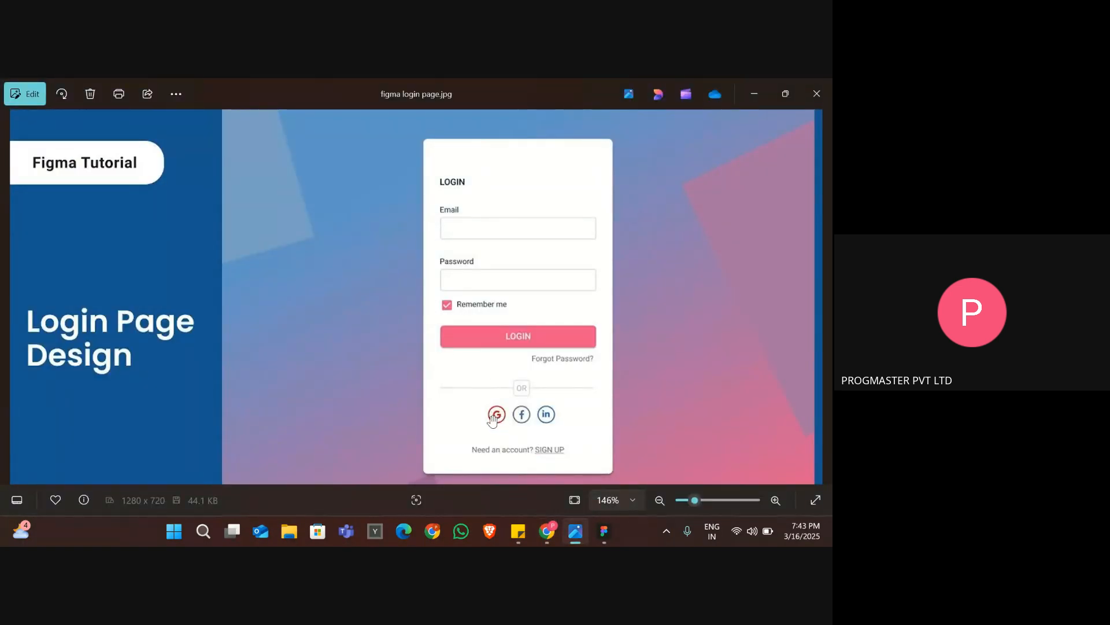
pyautogui.hotkey('alt', 'Tab')
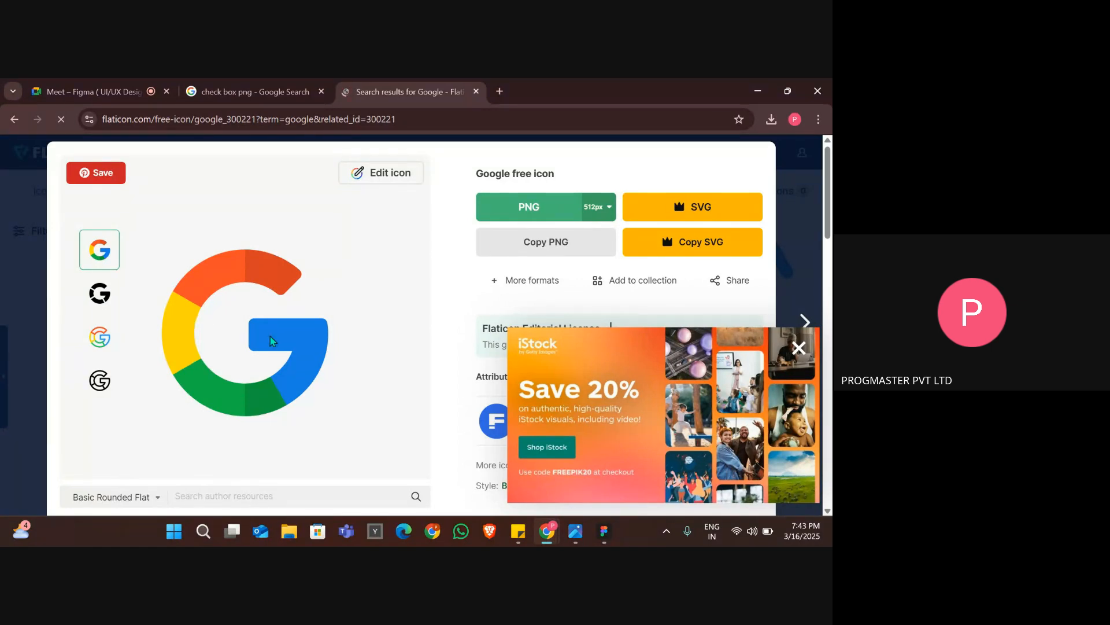
# Close the advertisement and download the multicolour Google icon as a free 512 px PNG.
pyautogui.click(798, 347)
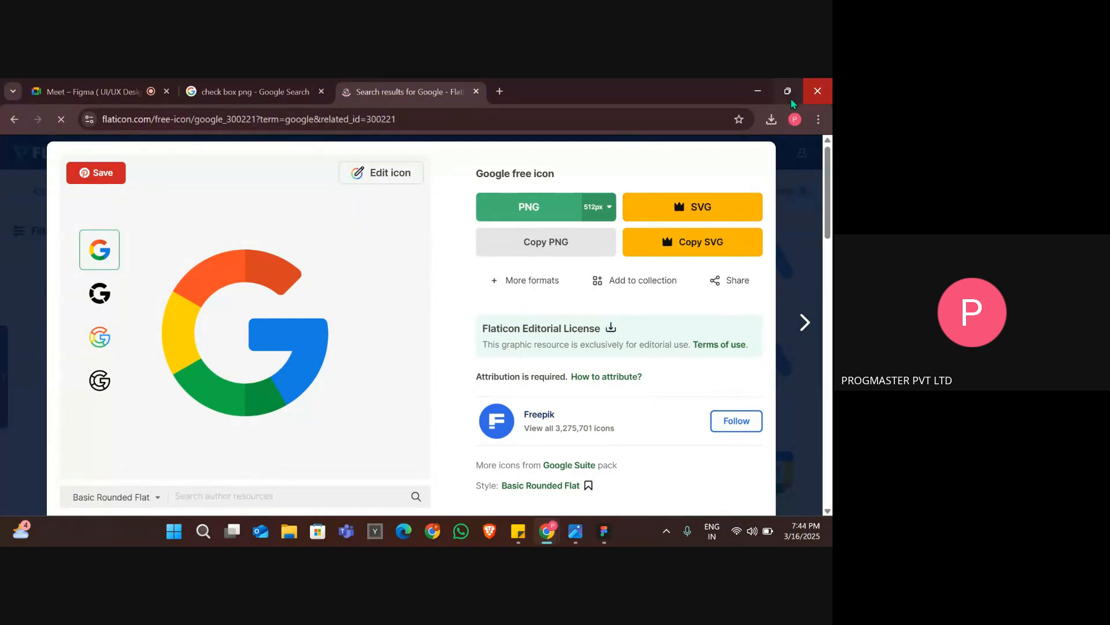
pyautogui.click(776, 117)
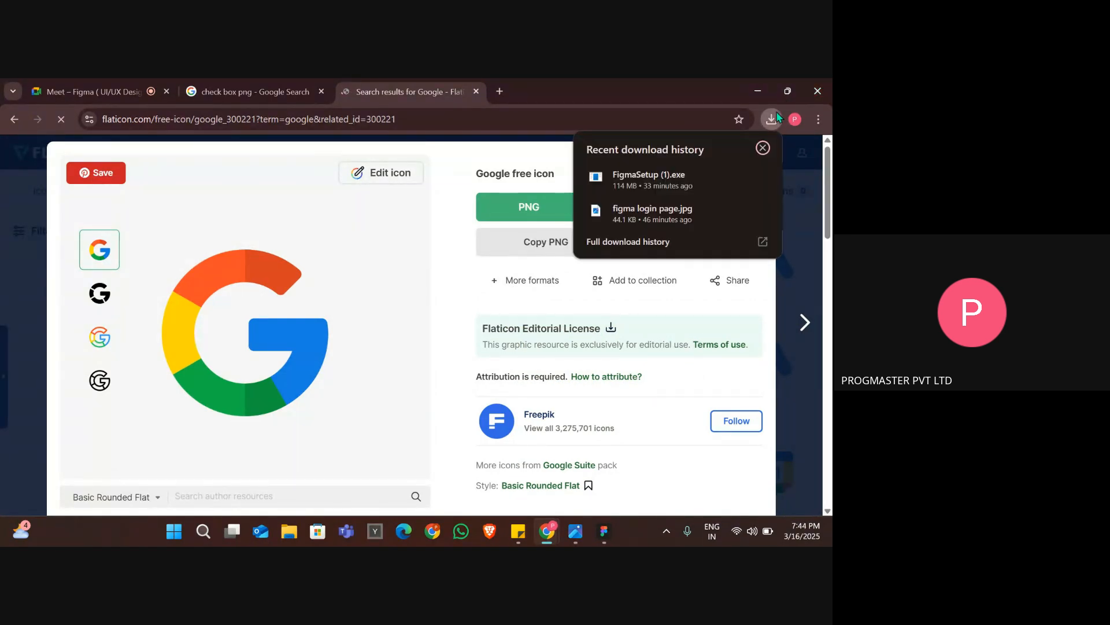
pyautogui.click(789, 177)
pyautogui.click(541, 219)
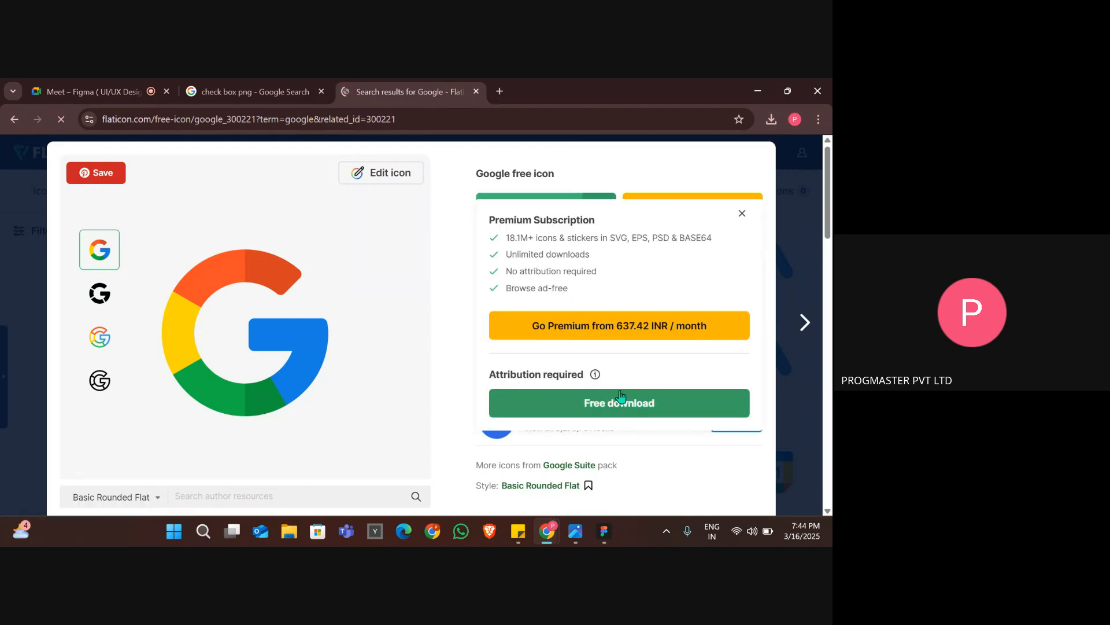
pyautogui.click(621, 399)
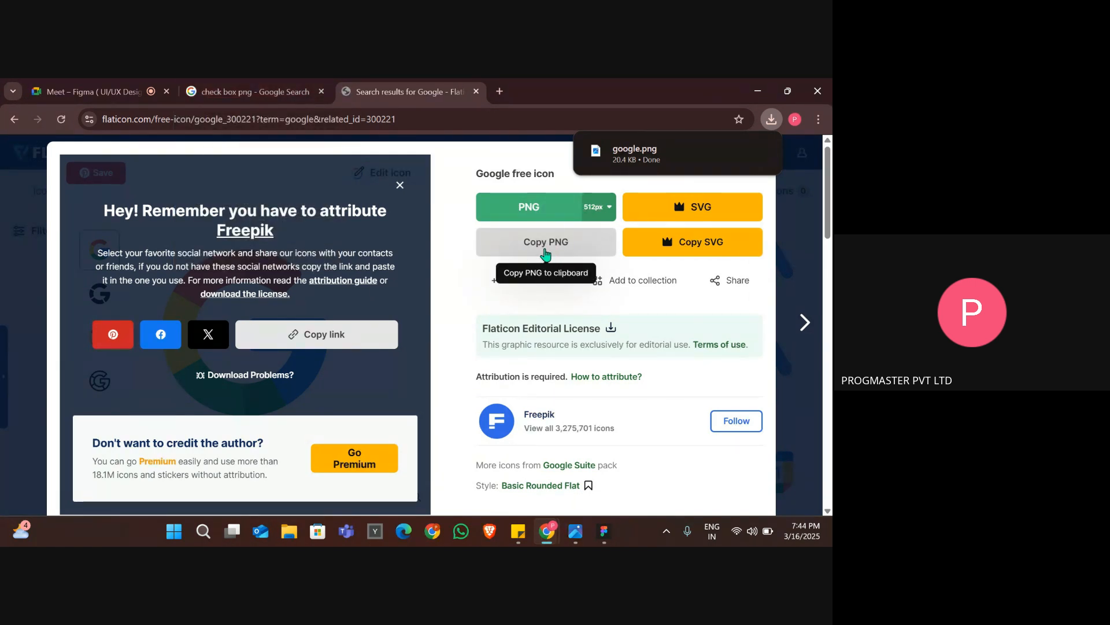
# Copy the Google icon as PNG, paste it into the LOGIN PAGES file in Figma and scale it down to 25 × 25.
pyautogui.click(546, 253)
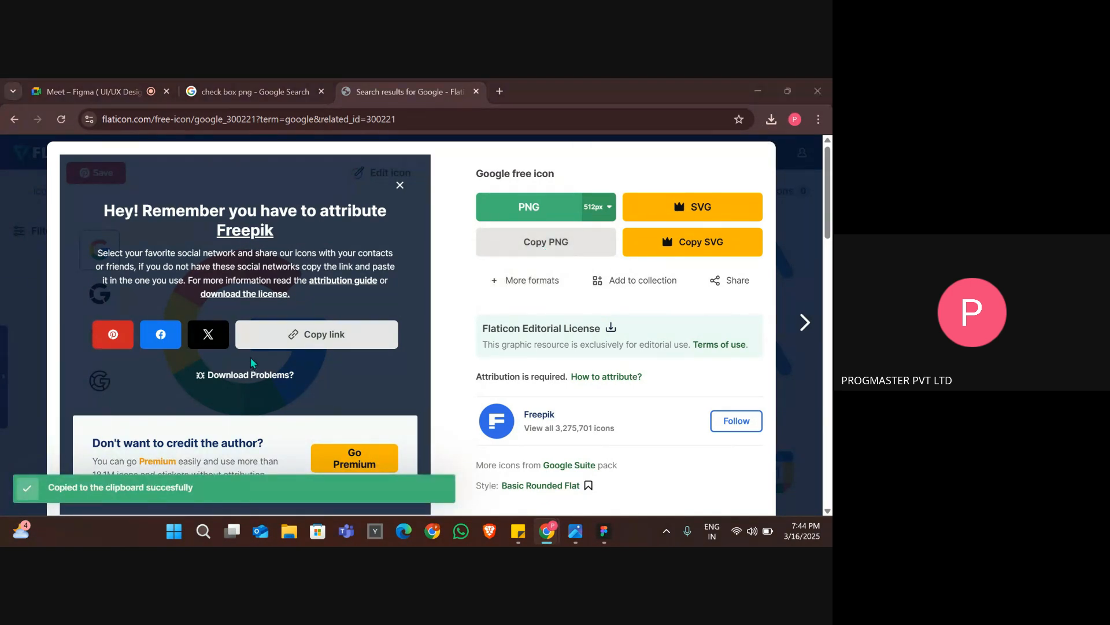
pyautogui.hotkey('alt', 'Tab')
pyautogui.hotkey('ctrl', 'v')
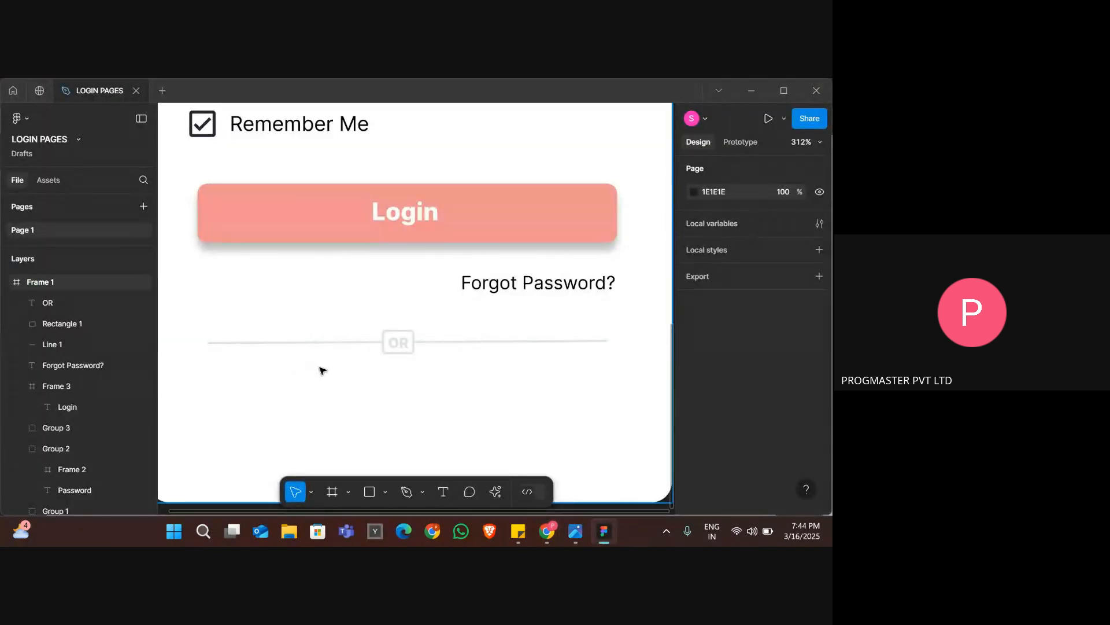
pyautogui.hotkey('shift', '2')
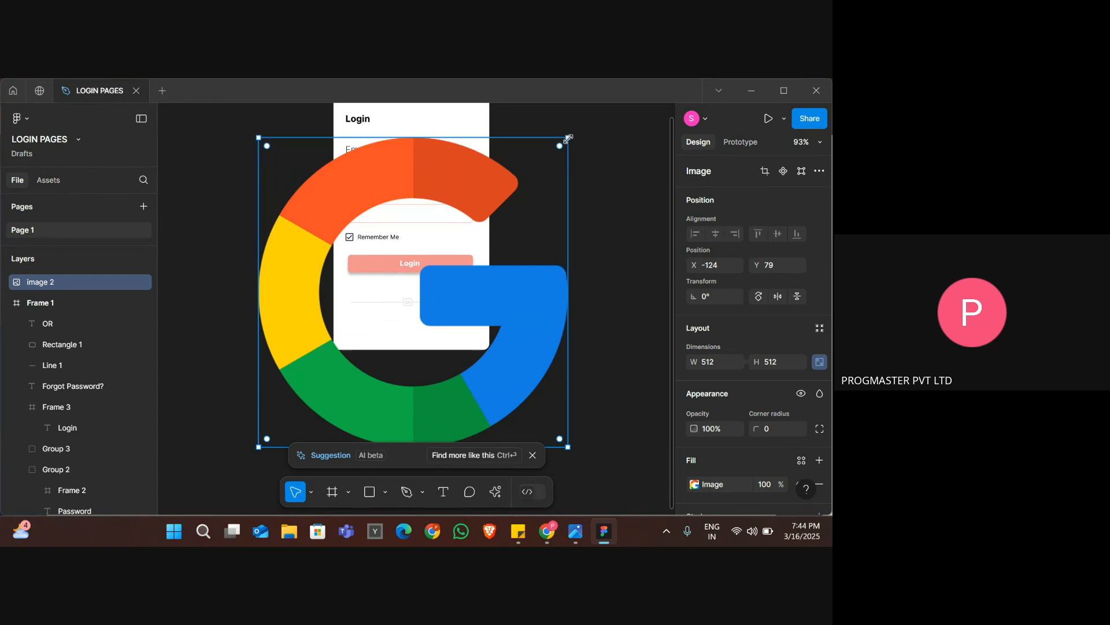
pyautogui.moveTo(569, 138); pyautogui.dragTo(273, 441)
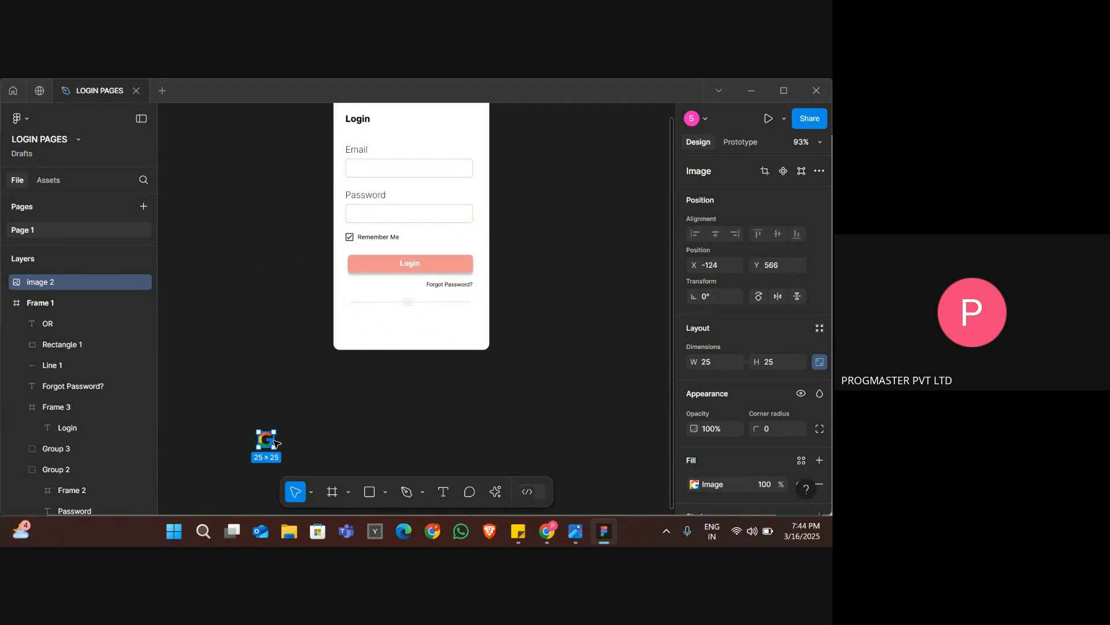
# Cut the small Google icon from outside the login frame and paste it inside the frame.
pyautogui.press('Delete')
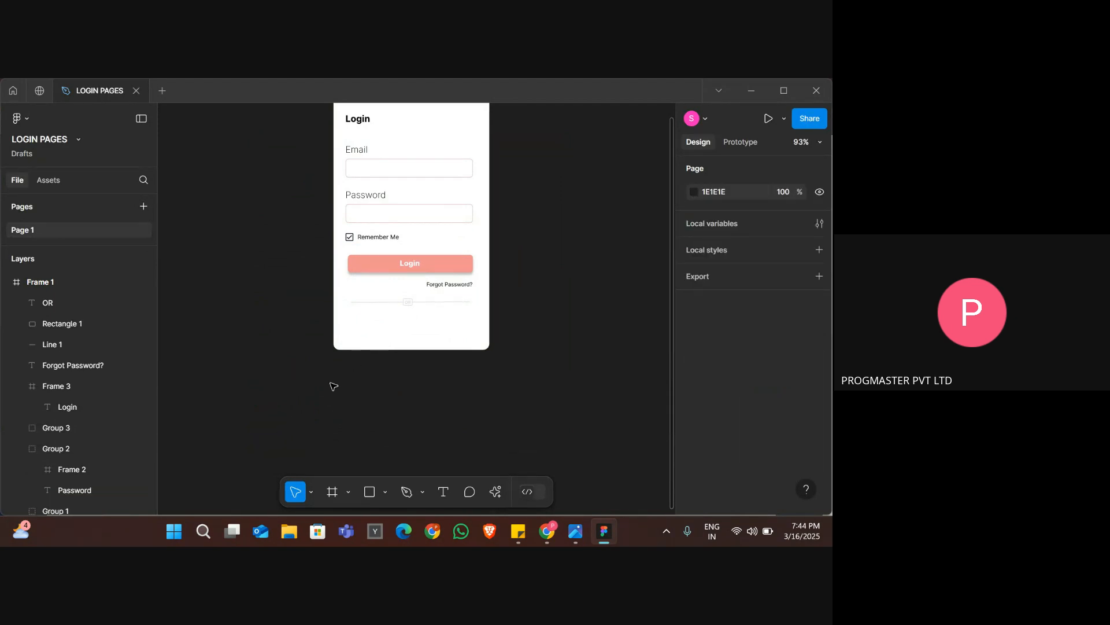
pyautogui.scroll(-3, 311, 400)
pyautogui.scroll(3, 550, 261)
pyautogui.keyDown('ctrl'); pyautogui.scroll(5, 550, 263); pyautogui.keyUp('ctrl')
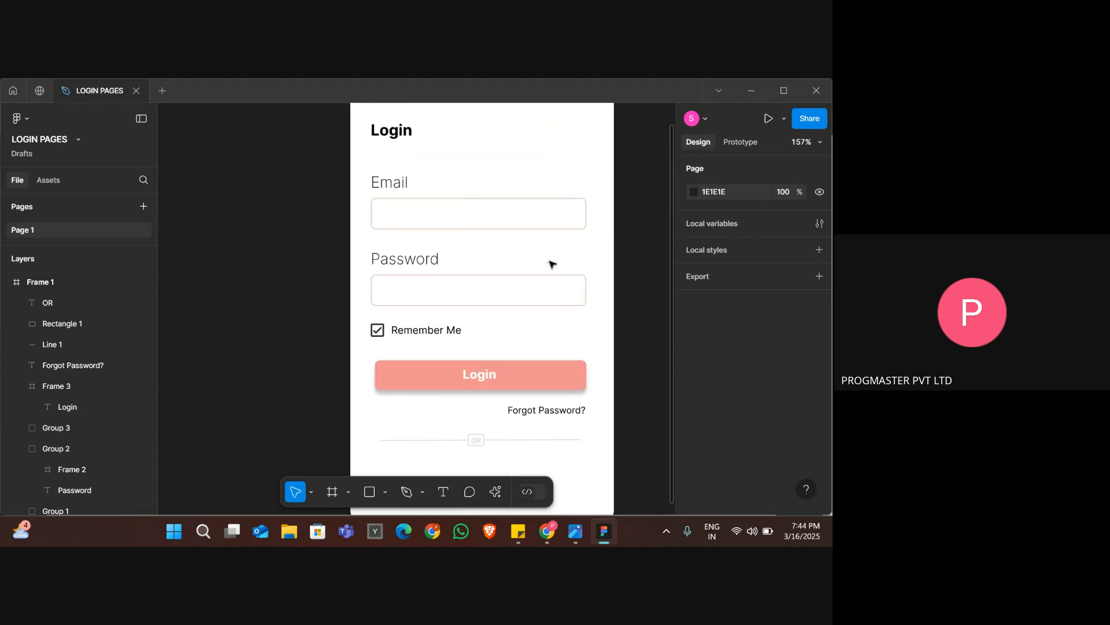
pyautogui.hscroll(1, 553, 264)
pyautogui.scroll(-1, 552, 264)
pyautogui.hotkey('ctrl', 'v')
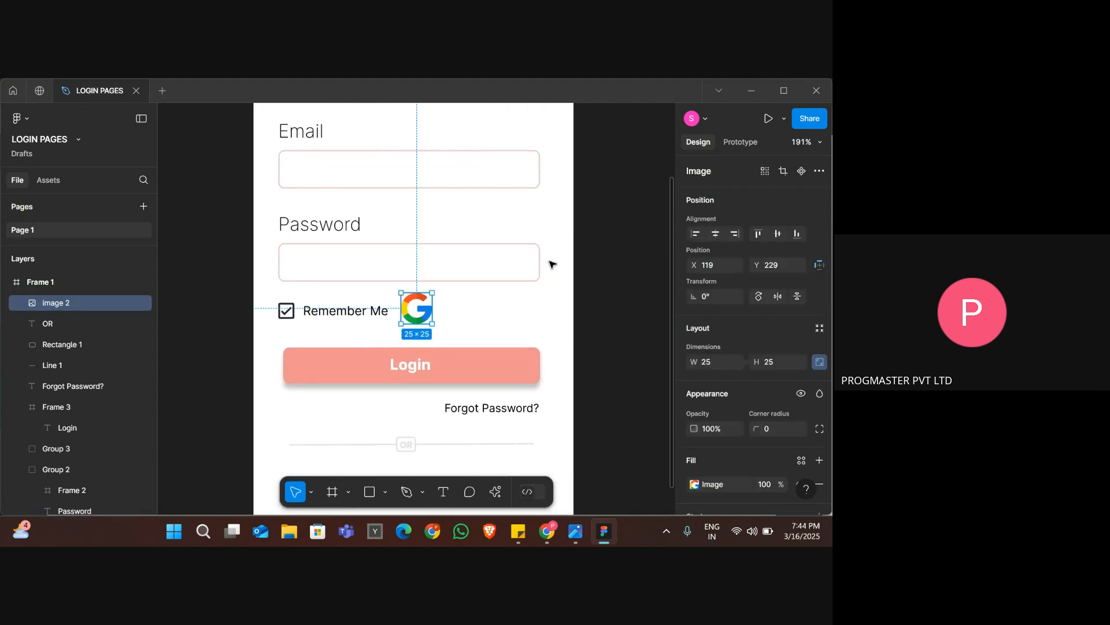
# Shrink the Google icon to 16 × 16 and place it below the OR divider at X 46, Y 371.
pyautogui.scroll(-2, 465, 308)
pyautogui.scroll(-1, 464, 308)
pyautogui.moveTo(417, 192); pyautogui.dragTo(313, 353)
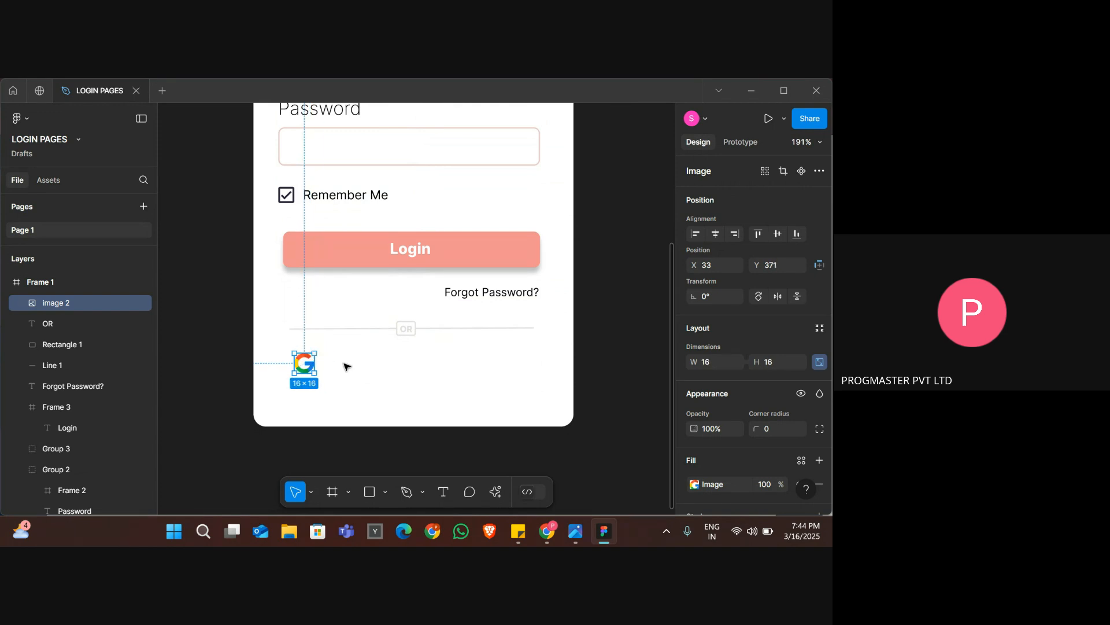
pyautogui.click(339, 367)
pyautogui.click(298, 366)
pyautogui.press('Right')
pyautogui.press('Right')
pyautogui.press('Right')
pyautogui.press('Right')
pyautogui.press('Right')
pyautogui.press('Right')
pyautogui.press('Right')
pyautogui.press('Right')
pyautogui.press('Right')
pyautogui.press('Right')
pyautogui.press('Right')
pyautogui.press('Right')
pyautogui.press('Right')
# Check the social icon row in the reference image and nudge the Google icon right to X 68.
pyautogui.hotkey('alt', 'Tab')
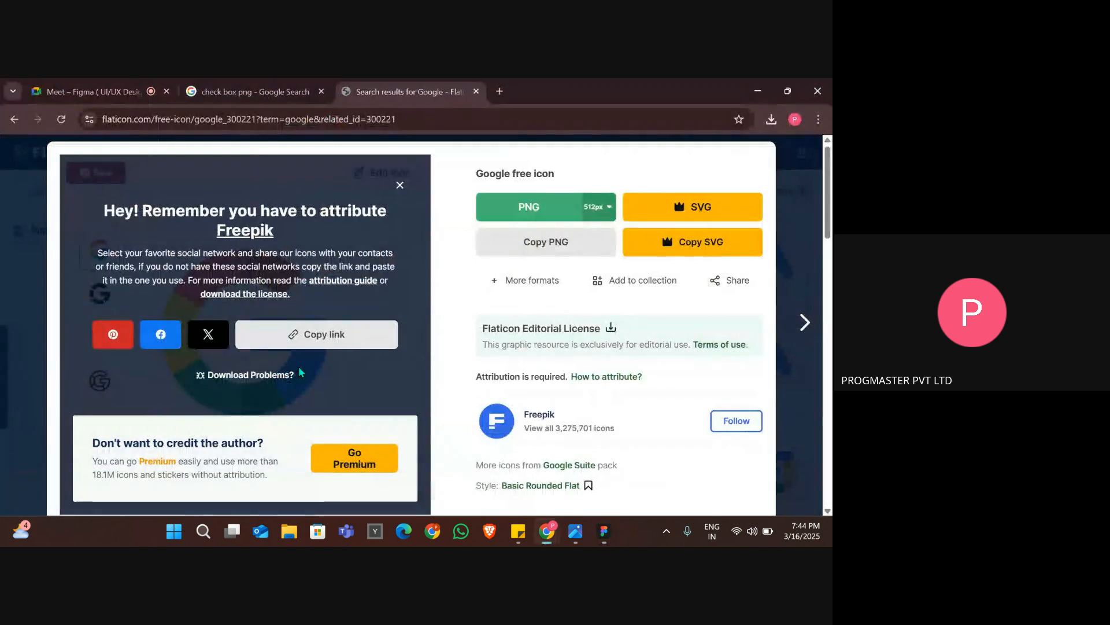
pyautogui.hotkey('alt', 'Tab')
pyautogui.hotkey('alt', 'Tab')
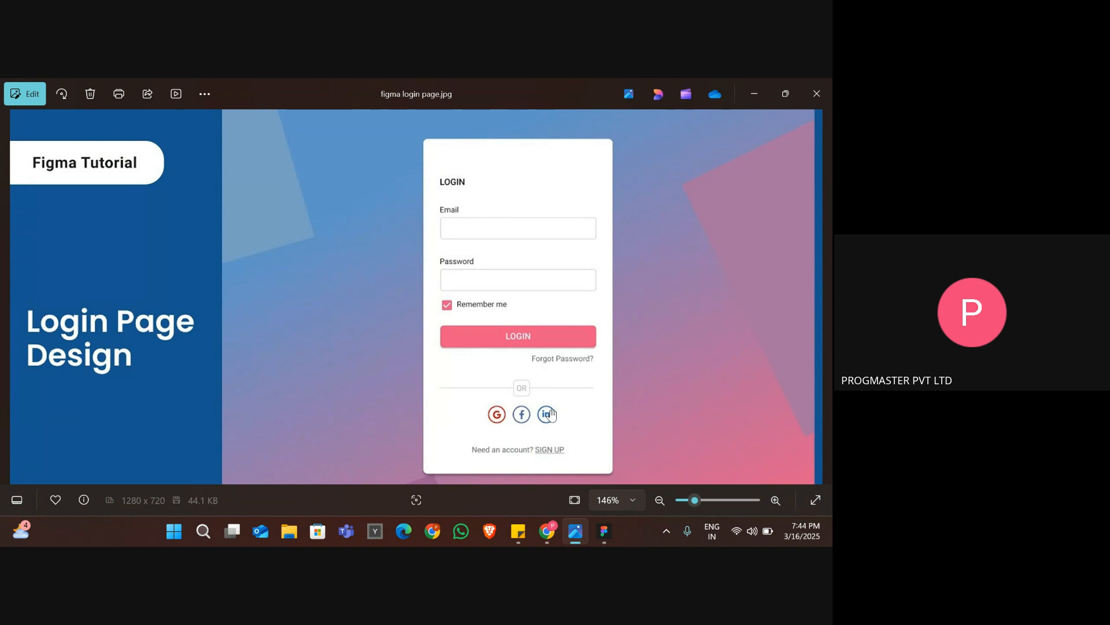
pyautogui.hotkey('alt', 'Tab')
pyautogui.hotkey('alt', 'Tab')
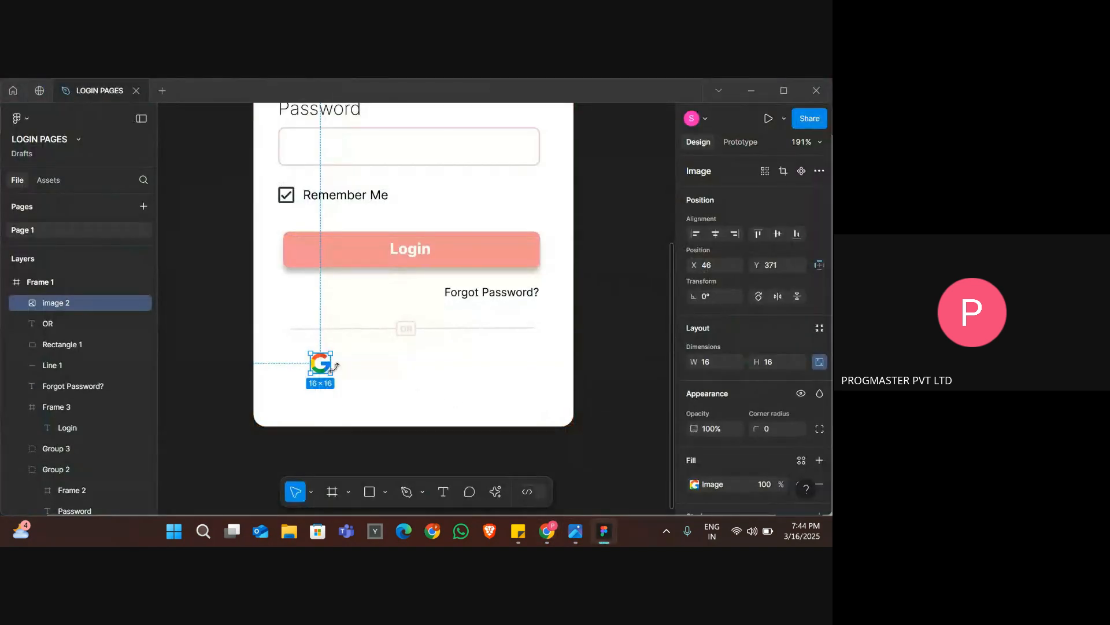
pyautogui.press('Right')
pyautogui.press('Right')
pyautogui.press('Right')
pyautogui.press('Right')
pyautogui.press('Right')
pyautogui.press('Right')
pyautogui.press('Right')
pyautogui.press('Right')
pyautogui.press('Right')
pyautogui.press('Right')
pyautogui.press('Right')
pyautogui.press('Right')
pyautogui.press('Right')
pyautogui.press('Right')
pyautogui.press('Right')
pyautogui.press('Right')
pyautogui.press('Right')
pyautogui.press('Right')
pyautogui.press('Right')
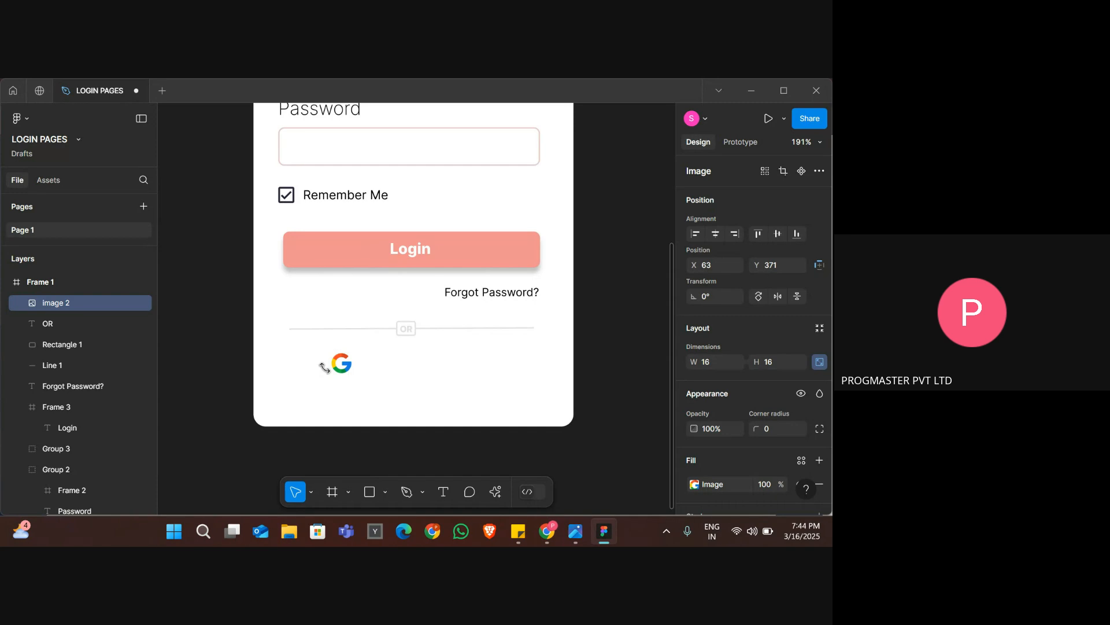
pyautogui.press('Right')
pyautogui.press('Right')
pyautogui.press('Right')
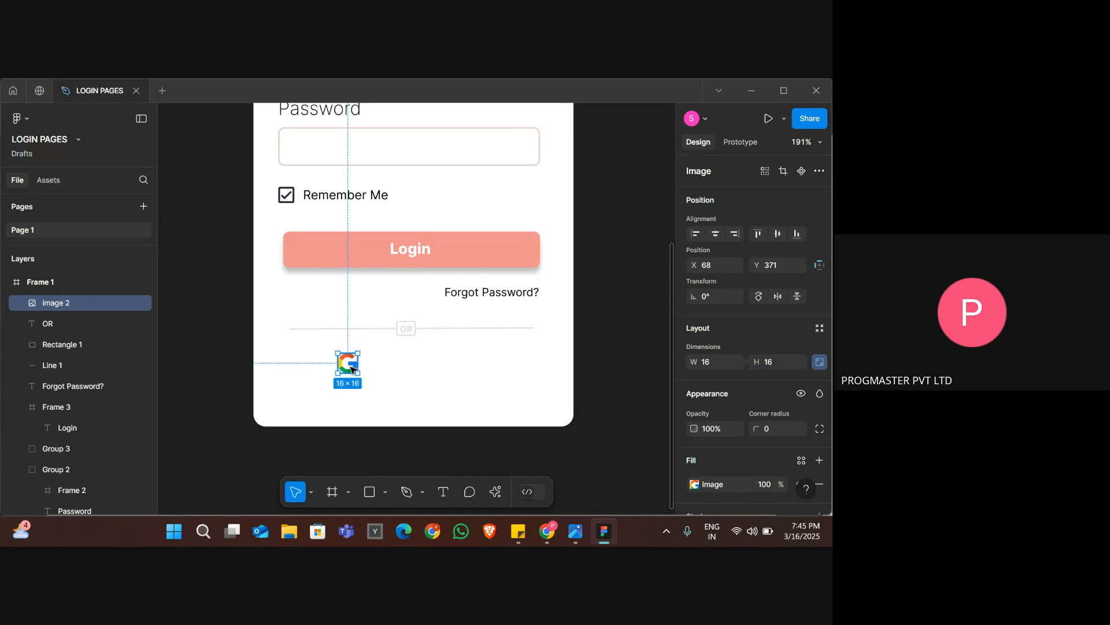
# Duplicate the Google icon twice to form a row of three, with the last copy at about X 143.
pyautogui.hotkey('ctrl', 'd')
pyautogui.moveTo(347, 371); pyautogui.dragTo(433, 372)
pyautogui.hotkey('ctrl', 'd')
pyautogui.press('Right')
pyautogui.press('Right')
pyautogui.press('Right')
pyautogui.press('Right')
pyautogui.press('Right')
pyautogui.press('Right')
pyautogui.press('Right')
pyautogui.press('Right')
pyautogui.press('Right')
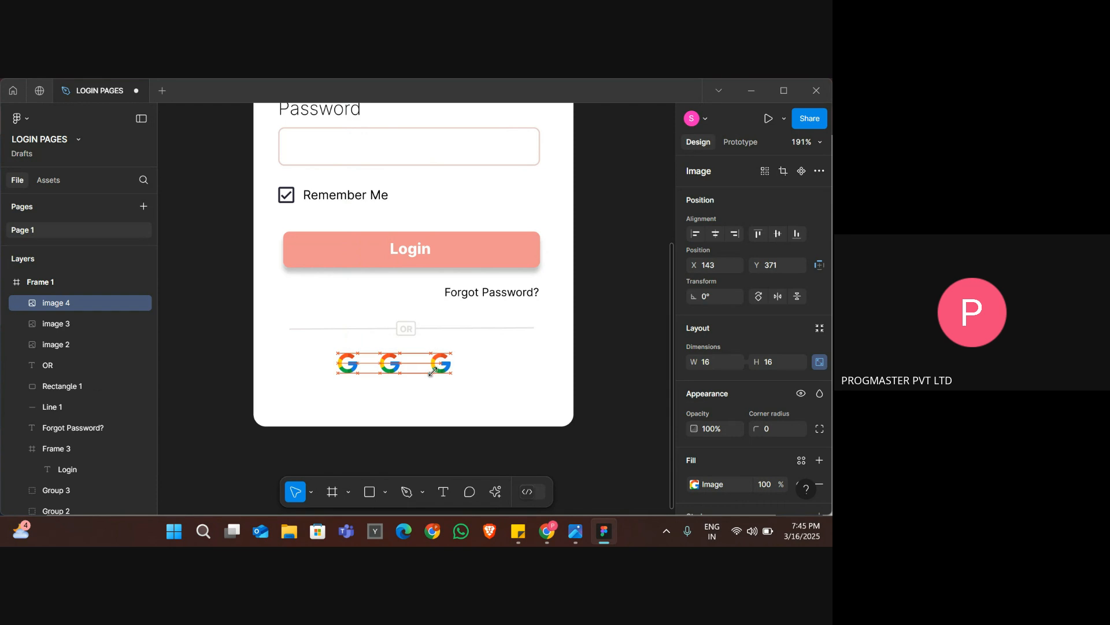
# Even out the icon row by nudging the middle icon right to X 107 and the first icon slightly right.
pyautogui.click(389, 366)
pyautogui.press('Right')
pyautogui.press('Right')
pyautogui.press('Right')
pyautogui.press('Right')
pyautogui.press('Right')
pyautogui.press('Right')
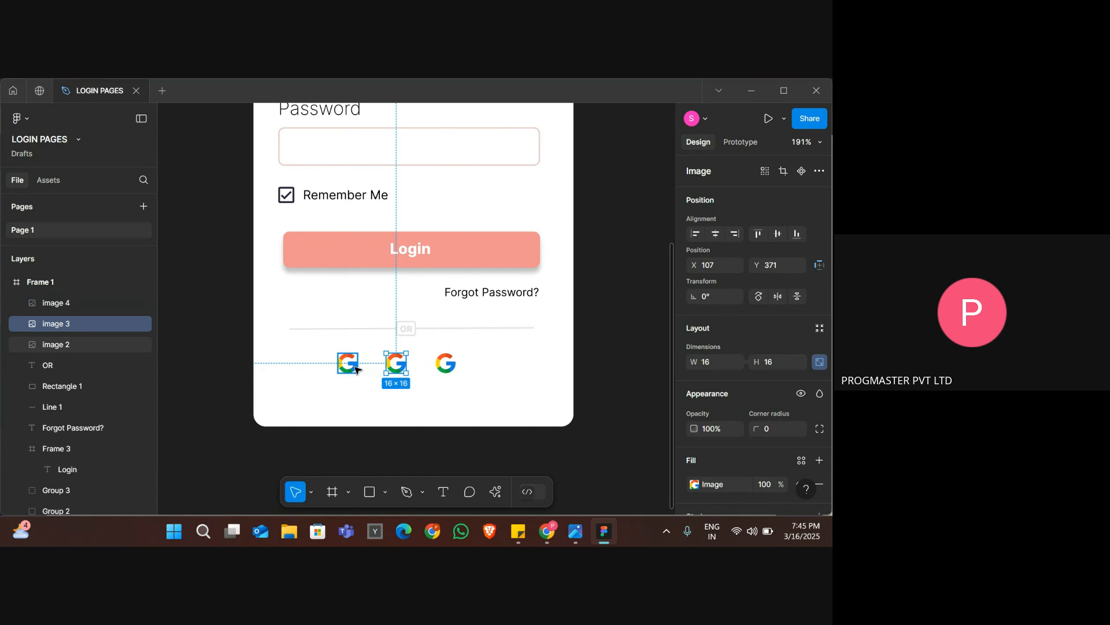
pyautogui.click(357, 370)
pyautogui.press('Right')
pyautogui.press('Right')
pyautogui.click(436, 398)
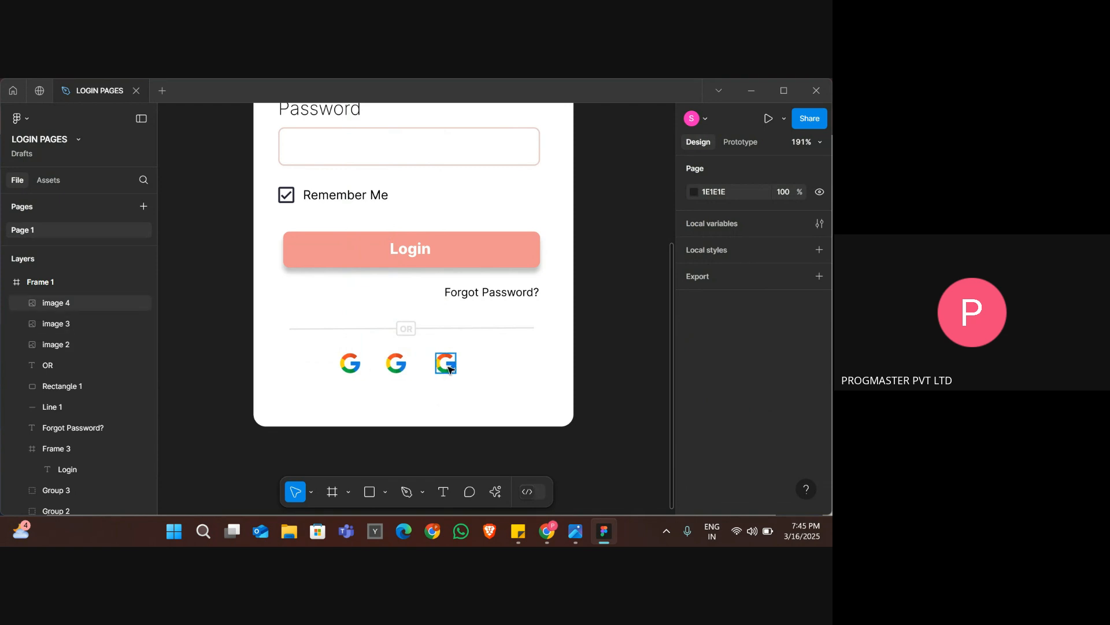
# Switch to Flaticon, close the Google icon's details and search for "facebook".
pyautogui.hotkey('alt', 'Tab')
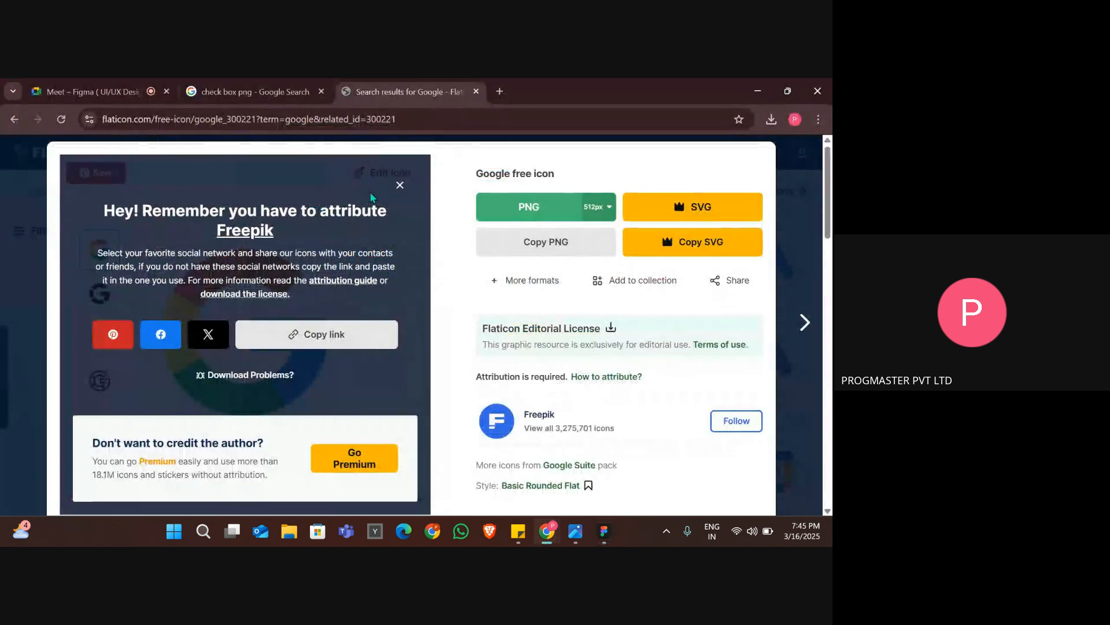
pyautogui.press('Escape')
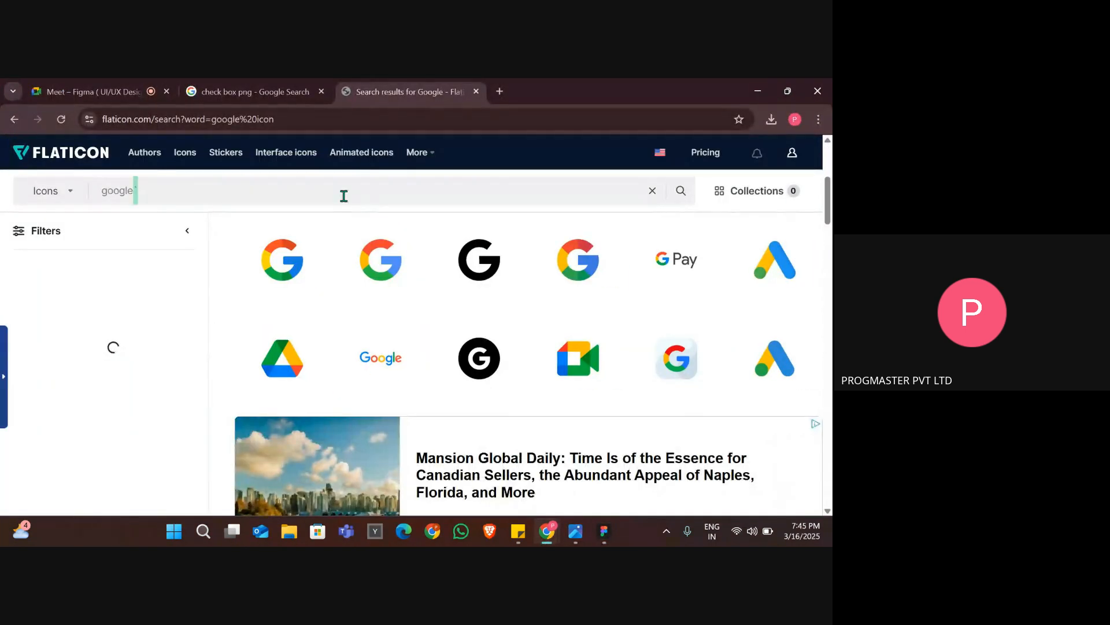
pyautogui.hotkey('ctrl', 'a')
pyautogui.write('af')
pyautogui.press('Return')
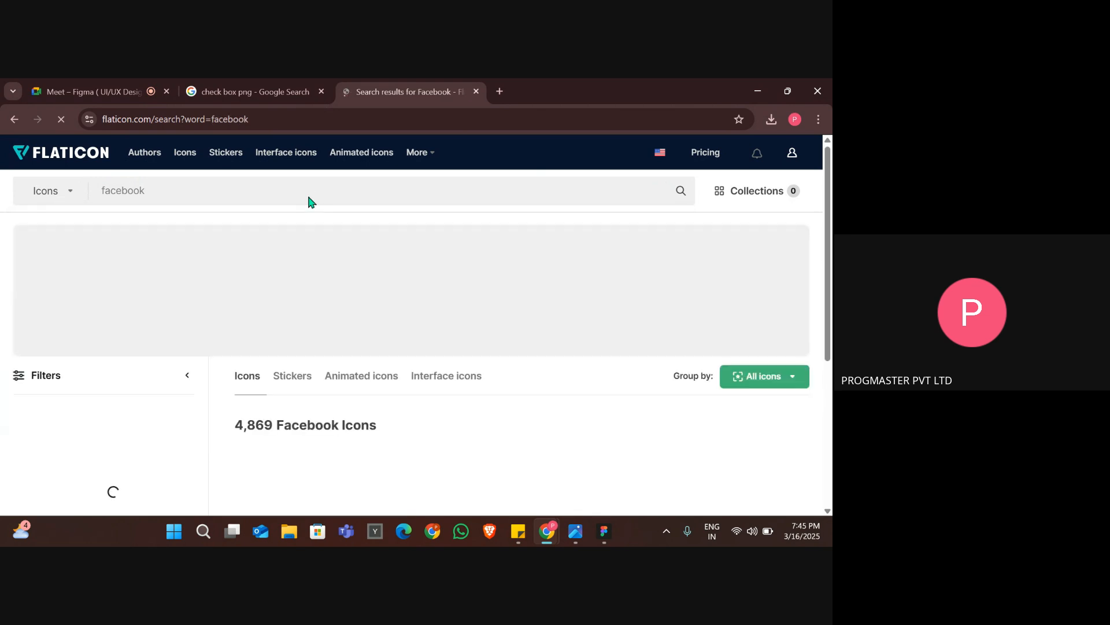
# Open the round blue Facebook icon with the white f, copy it as PNG and return to the Figma design.
pyautogui.scroll(-1, 408, 363)
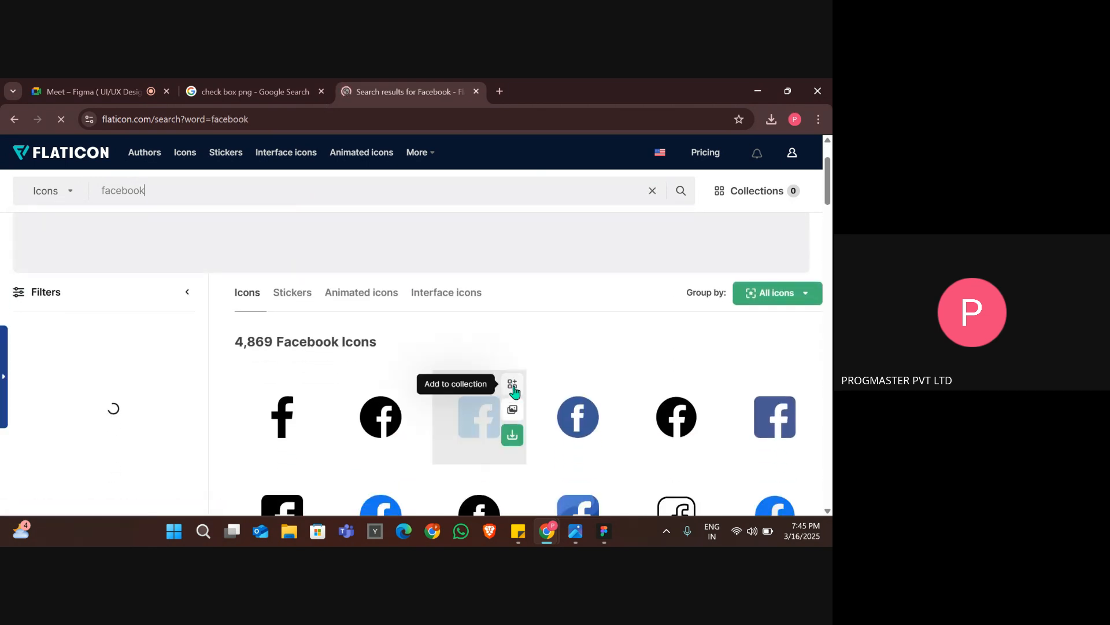
pyautogui.scroll(-1, 512, 414)
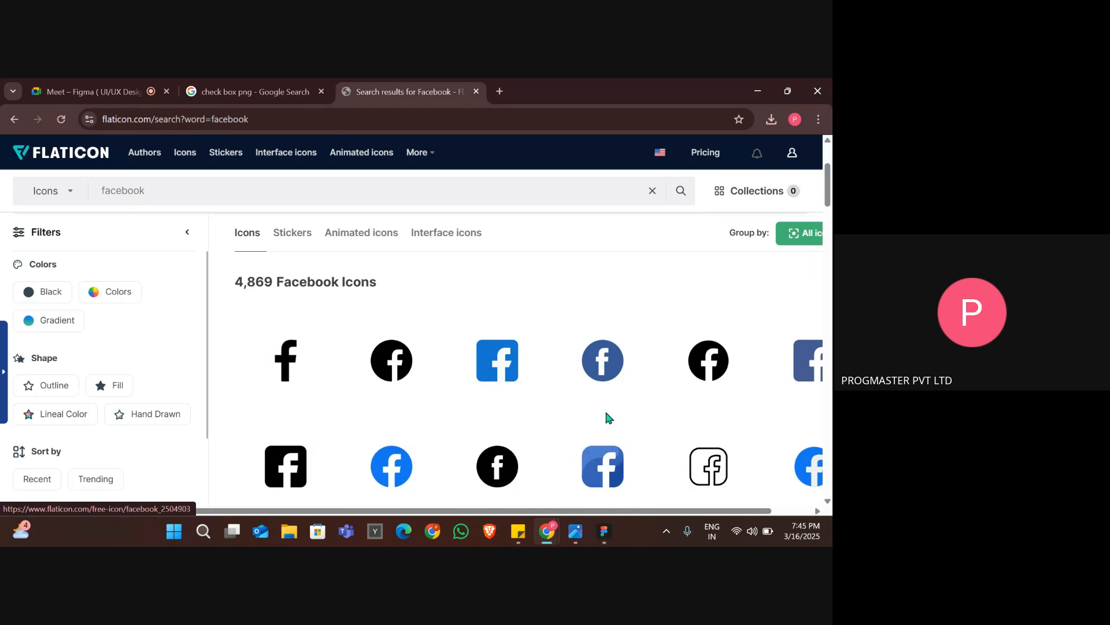
pyautogui.click(387, 475)
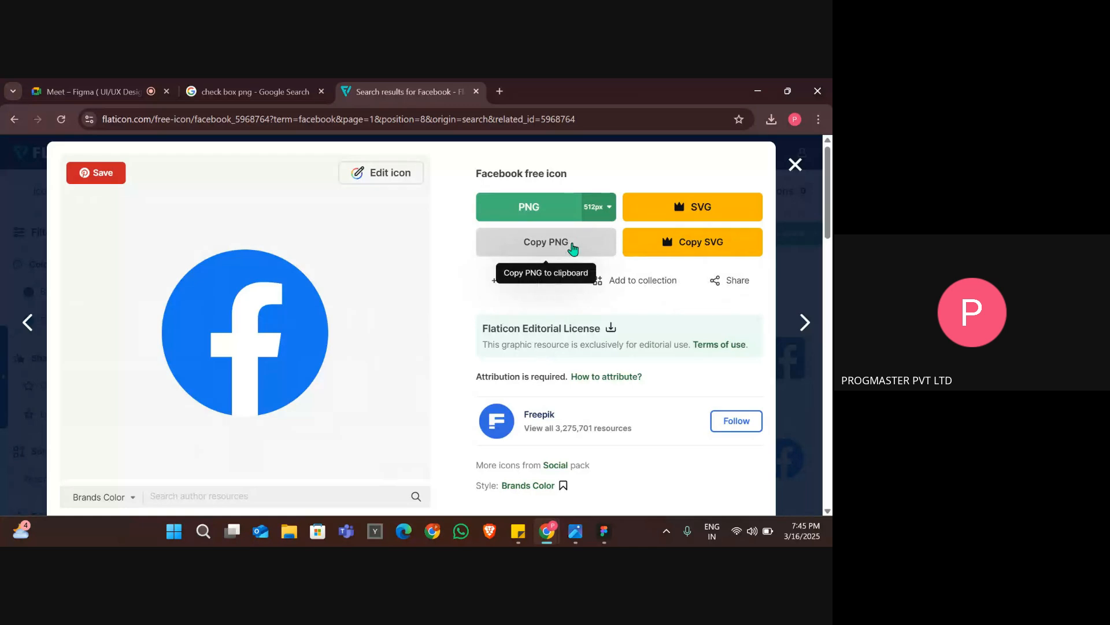
pyautogui.click(573, 248)
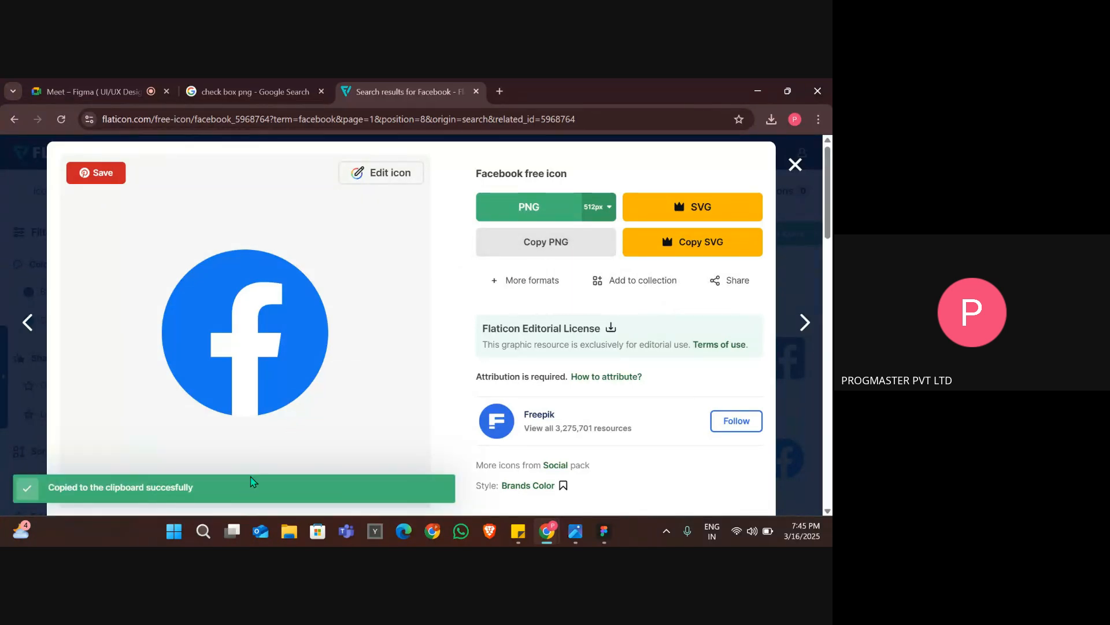
pyautogui.hotkey('alt', 'Tab')
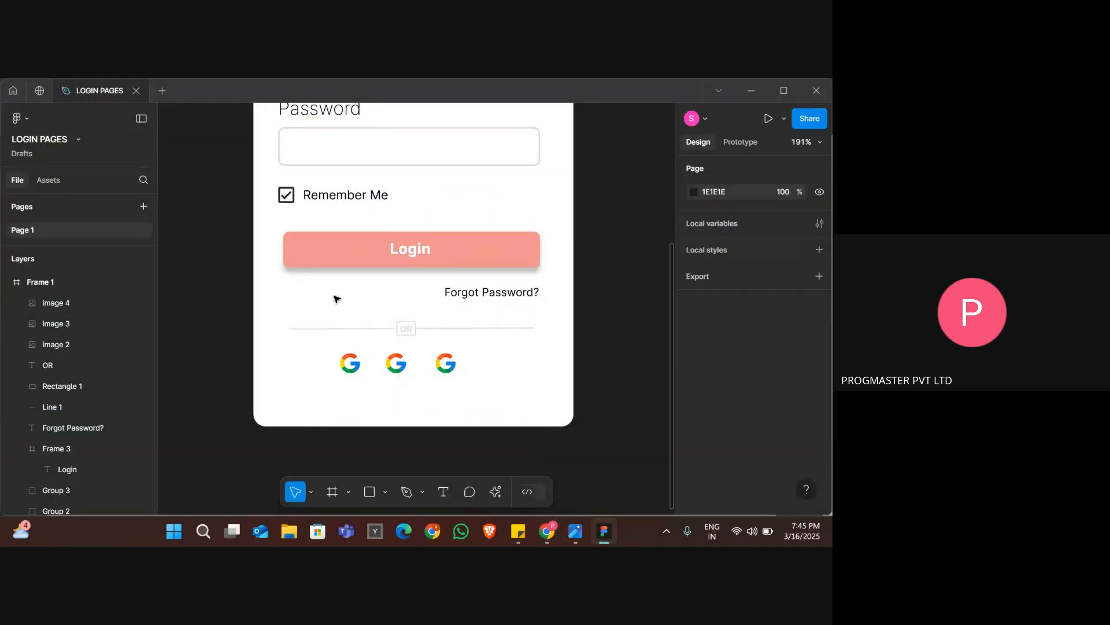
# Paste the Facebook icon, scale it to 26 × 26 and place it in the login frame below the Google icons, at X 81, Y 393.
pyautogui.hotkey('ctrl', 'v')
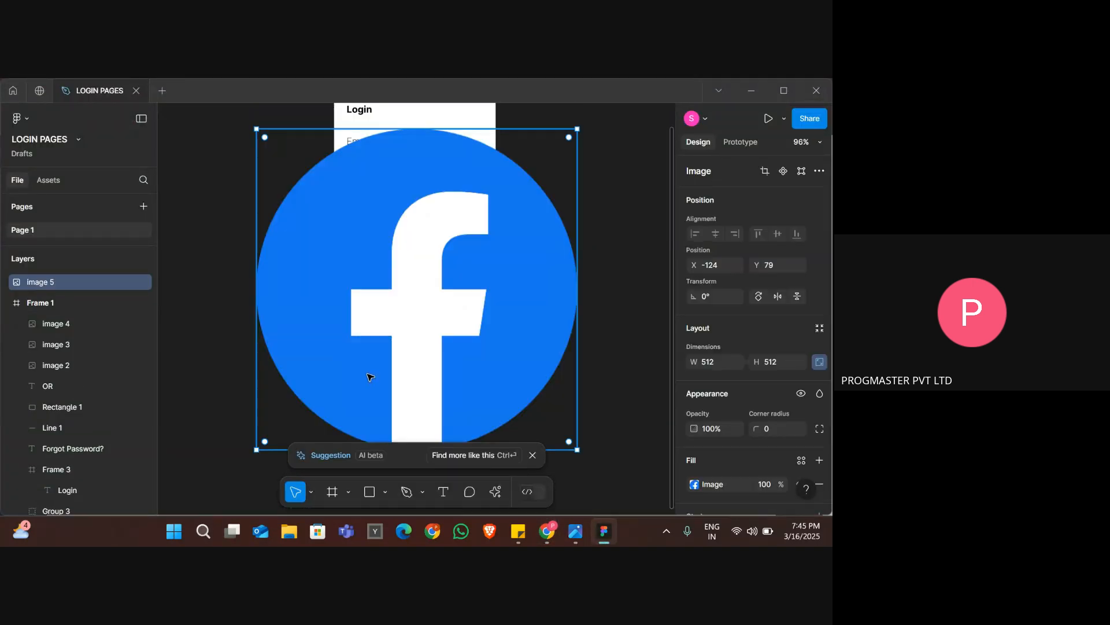
pyautogui.moveTo(578, 126); pyautogui.dragTo(272, 434)
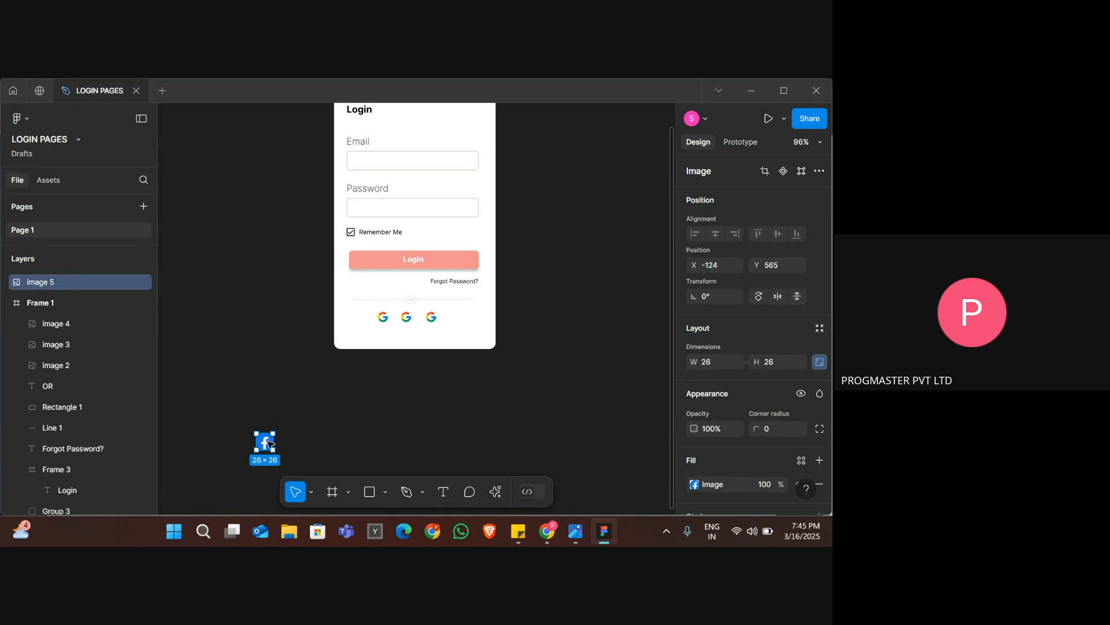
pyautogui.moveTo(269, 444); pyautogui.dragTo(397, 335)
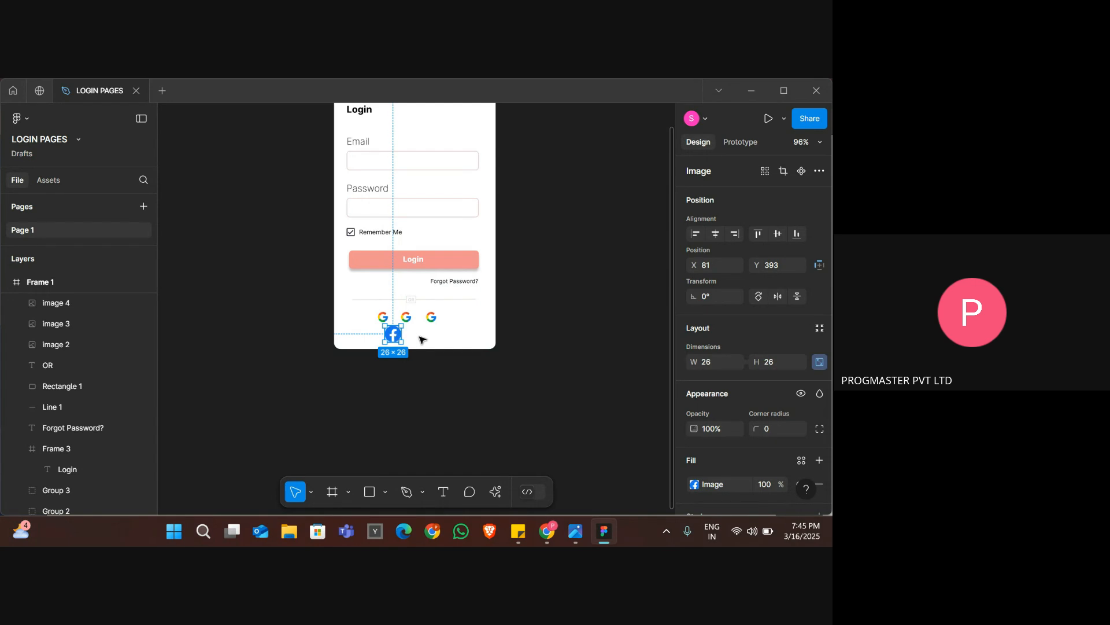
pyautogui.click(420, 339)
pyautogui.scroll(10, 420, 339)
pyautogui.scroll(1, 420, 339)
pyautogui.click(363, 417)
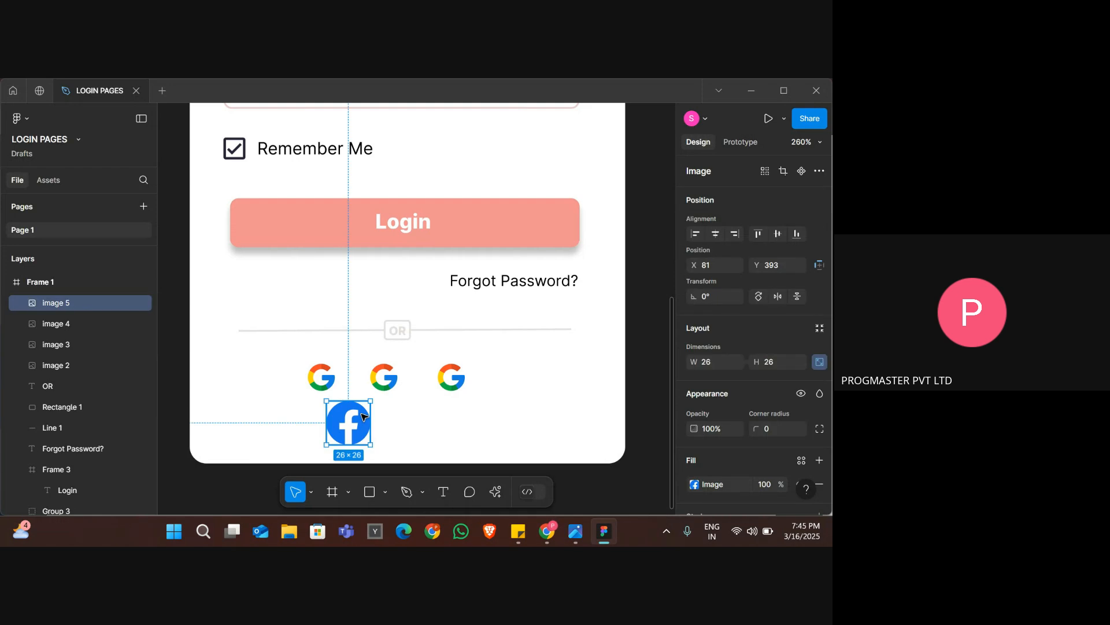
pyautogui.press('Delete')
pyautogui.doubleClick(383, 389)
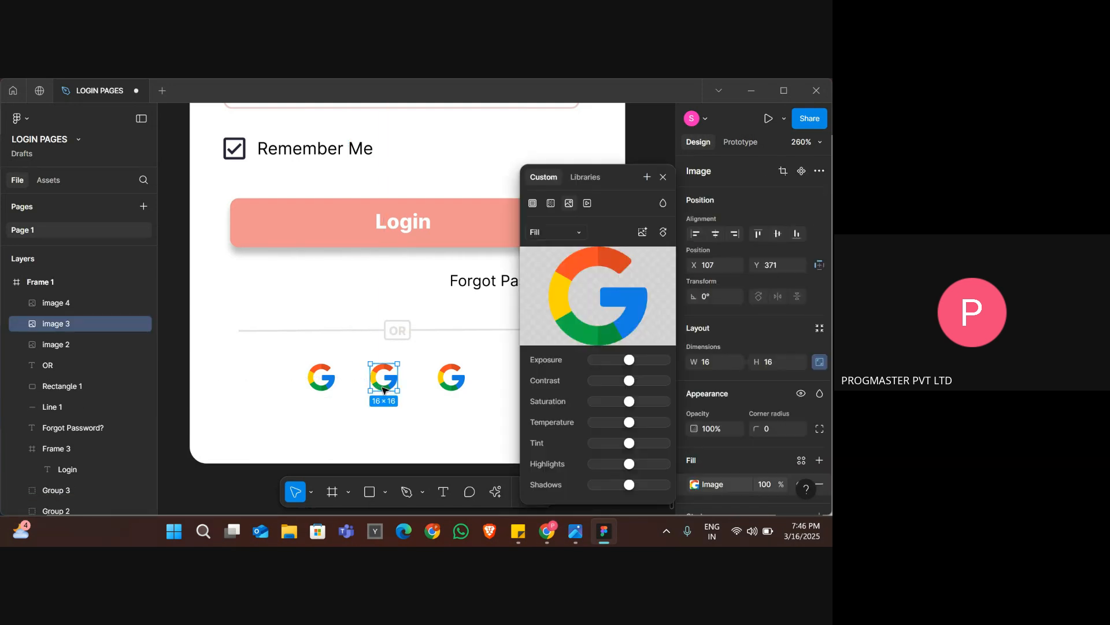
pyautogui.hotkey('ctrl', 'z')
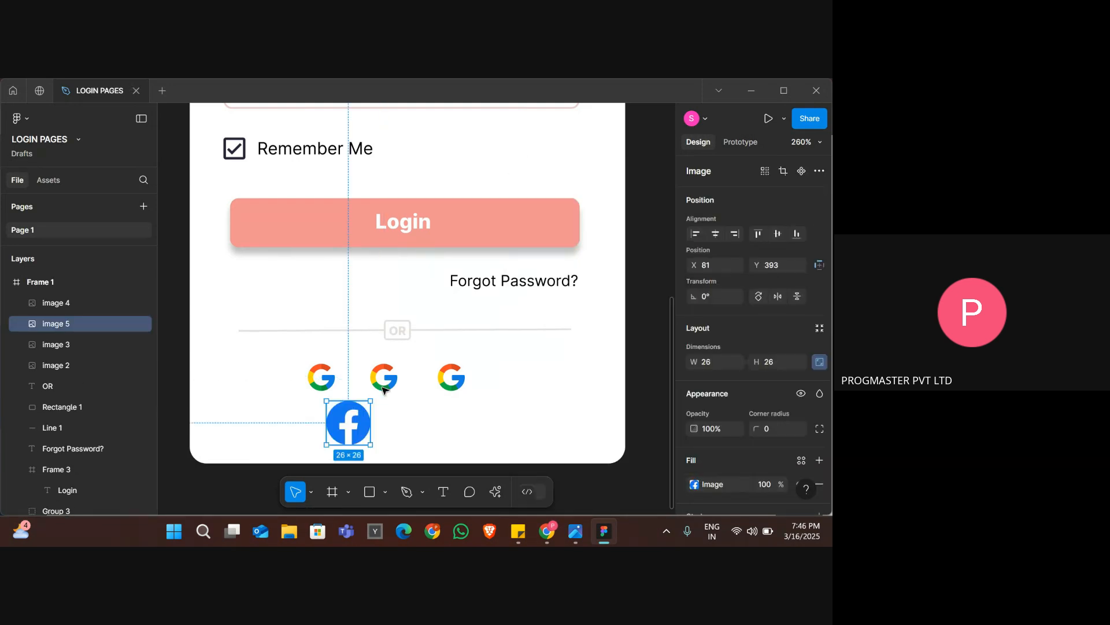
pyautogui.doubleClick(347, 429)
pyautogui.click(396, 361)
pyautogui.click(360, 425)
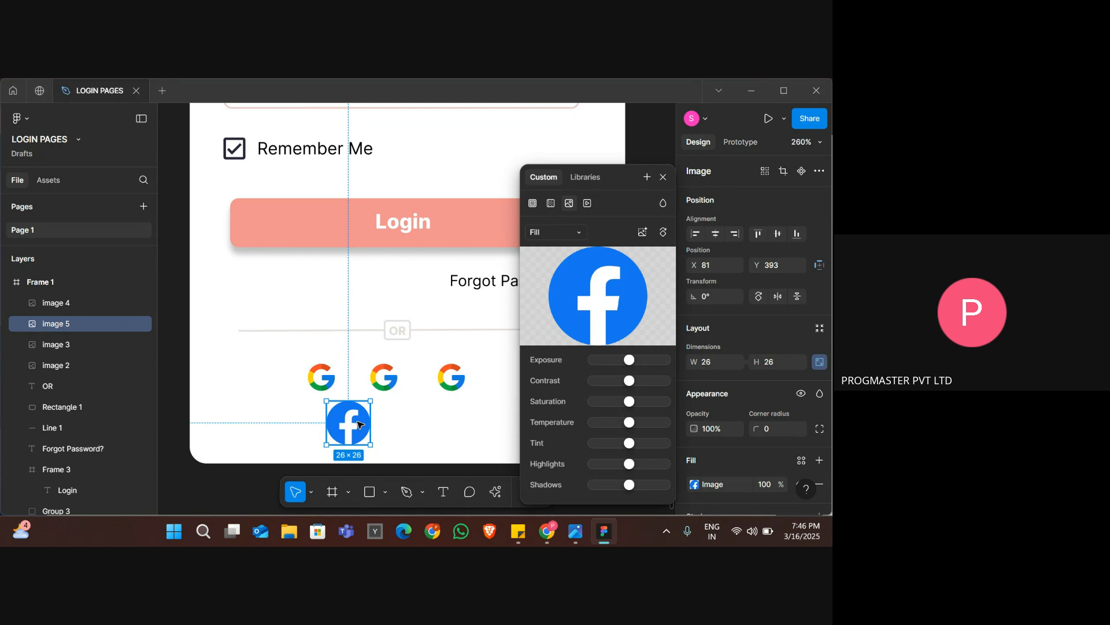
pyautogui.press('Delete')
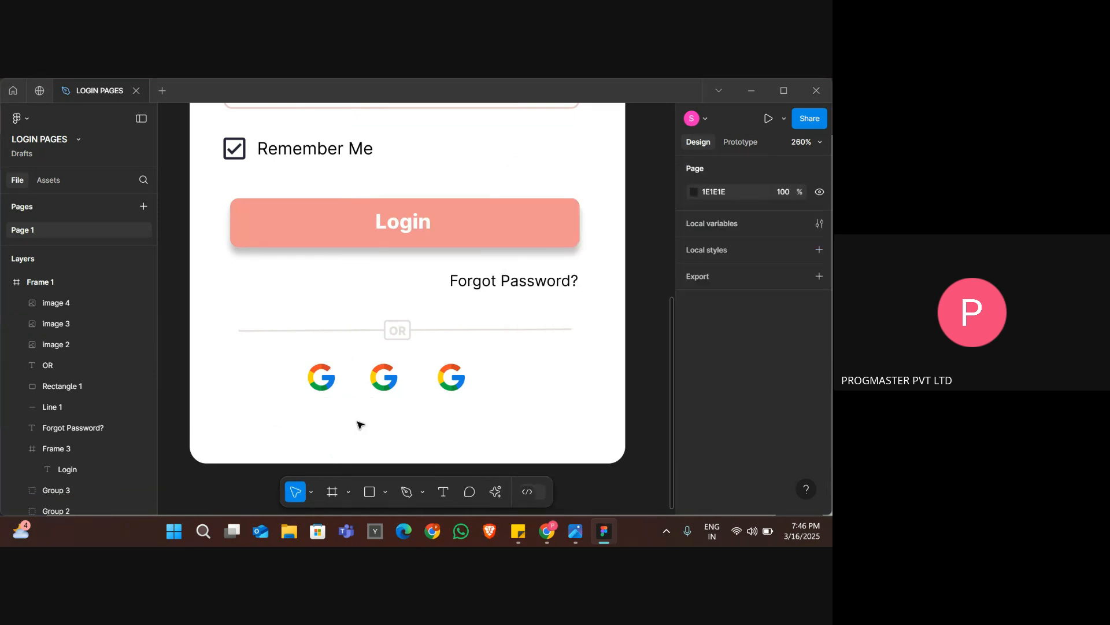
pyautogui.doubleClick(391, 386)
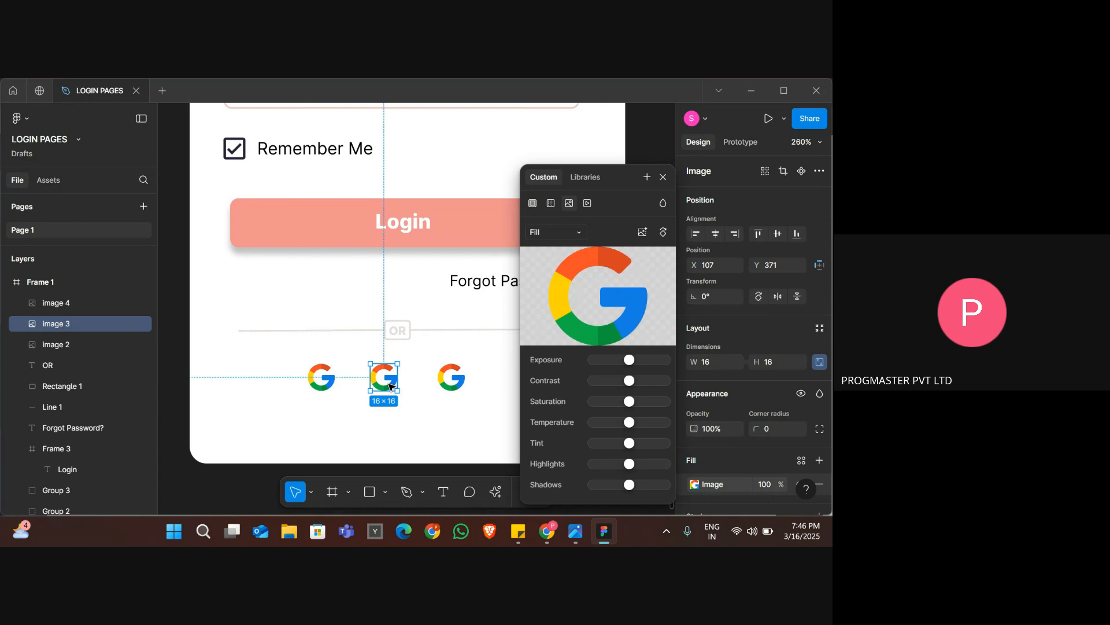
pyautogui.hotkey('ctrl', 'z')
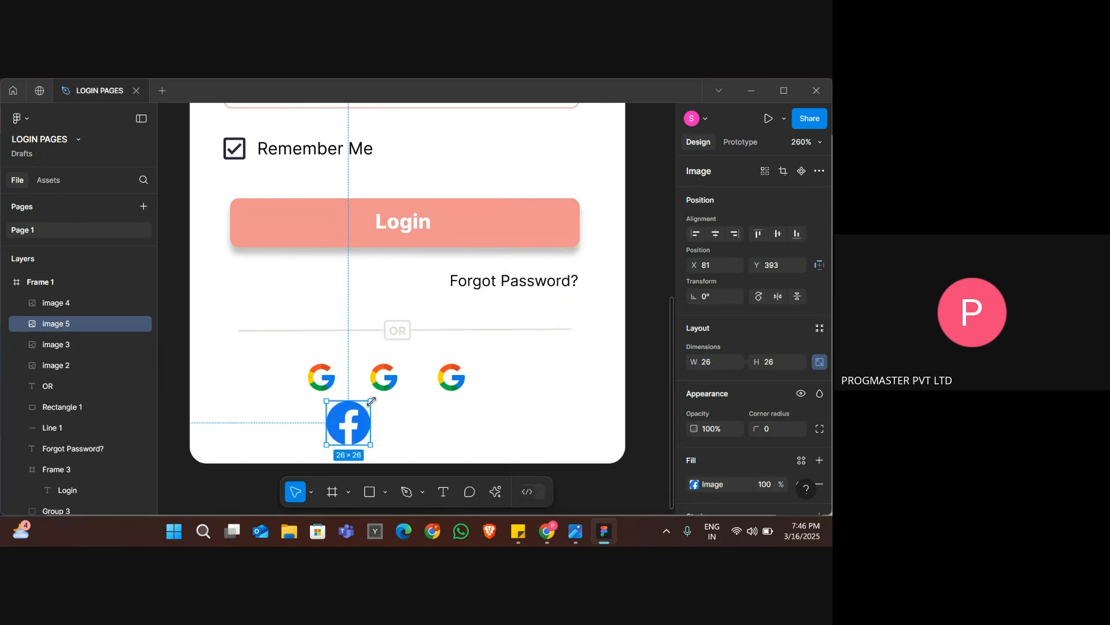
# Shrink the Facebook icon to 15 × 15 and put it in place of the middle Google icon, deleting that one.
pyautogui.moveTo(371, 400); pyautogui.dragTo(351, 419)
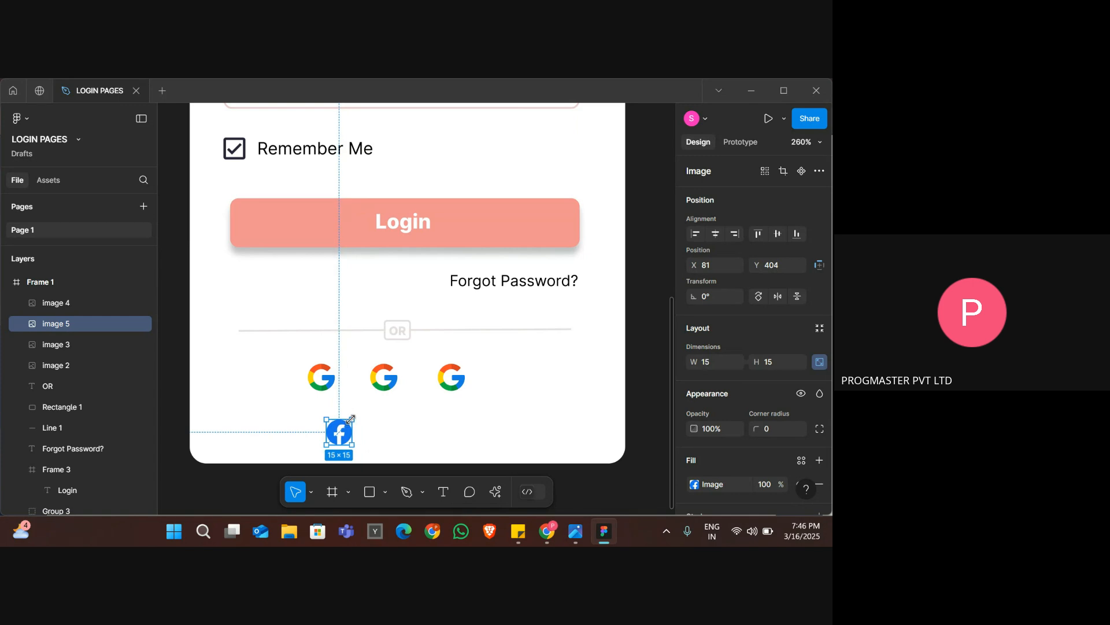
pyautogui.click(385, 372)
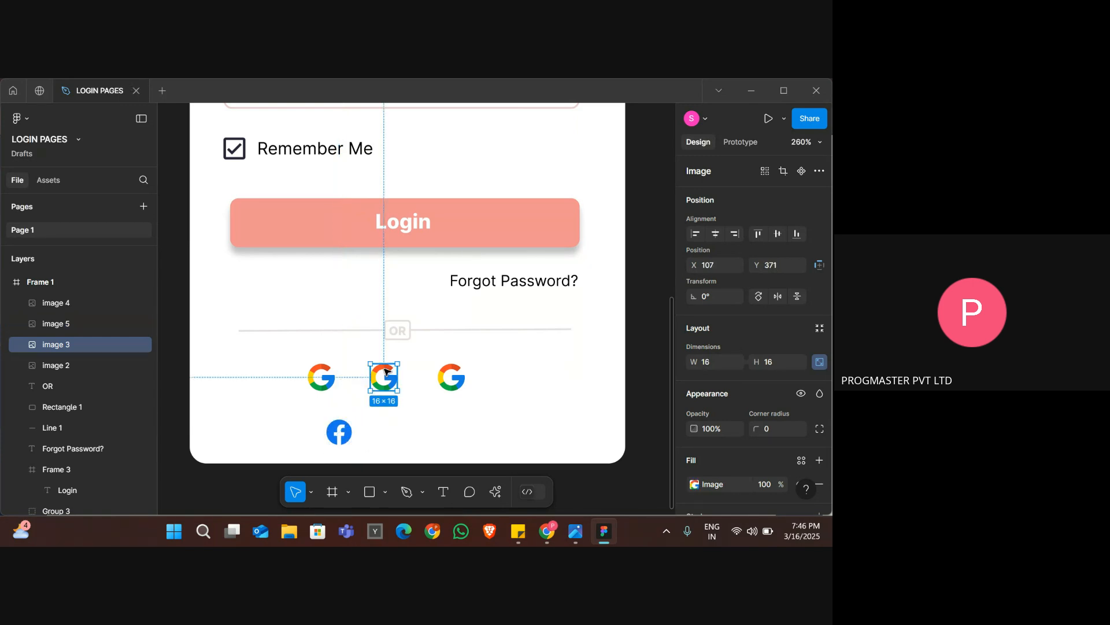
pyautogui.press('Delete')
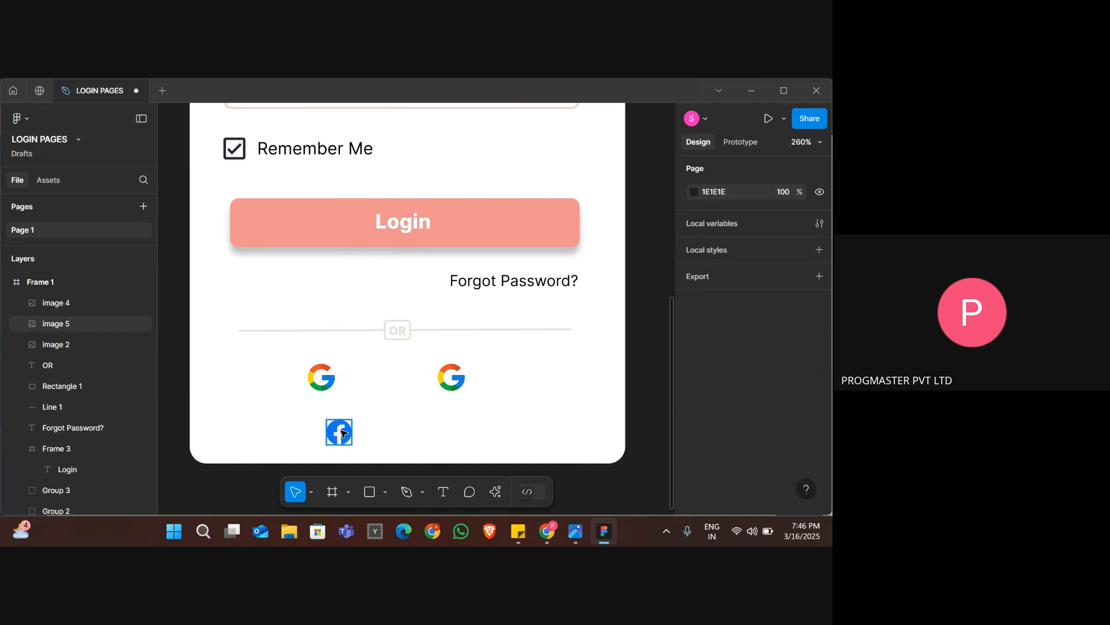
pyautogui.moveTo(342, 433); pyautogui.dragTo(401, 386)
pyautogui.click(428, 408)
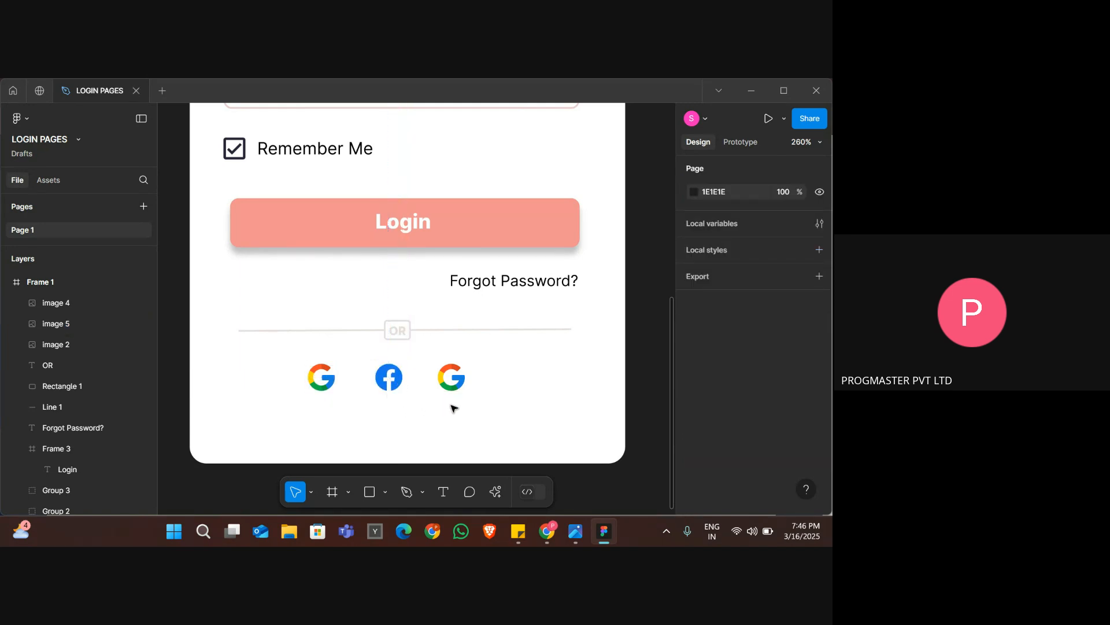
# Switch to Flaticon, close the Facebook icon's details and search for "linkdine".
pyautogui.hotkey('alt', 'Tab')
pyautogui.press('Escape')
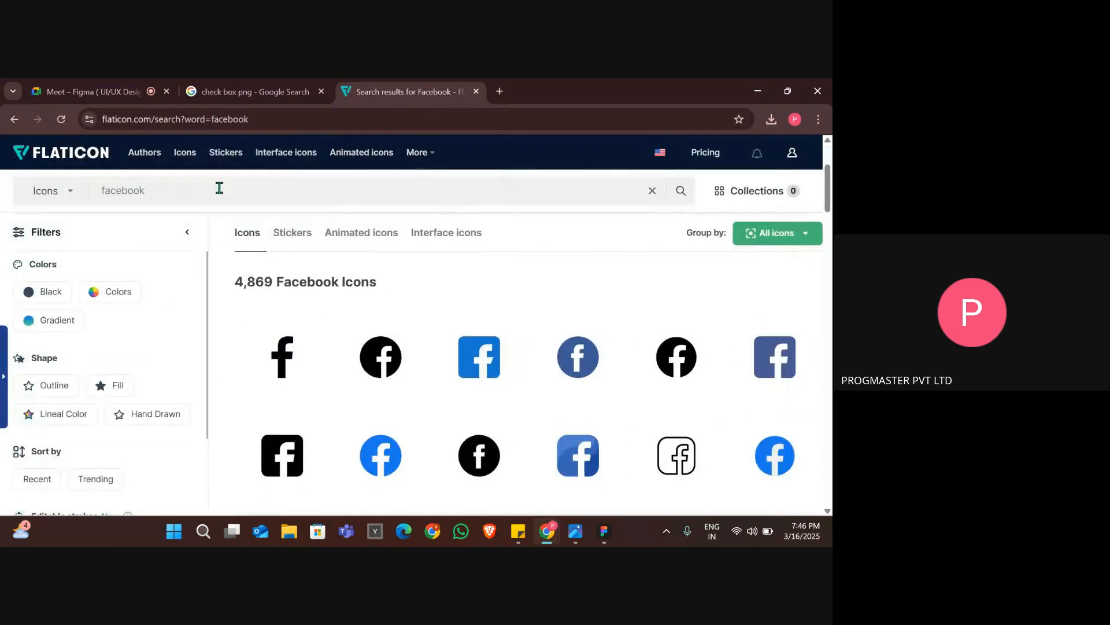
pyautogui.tripleClick(219, 188)
pyautogui.write('linkdine')
pyautogui.press('Return')
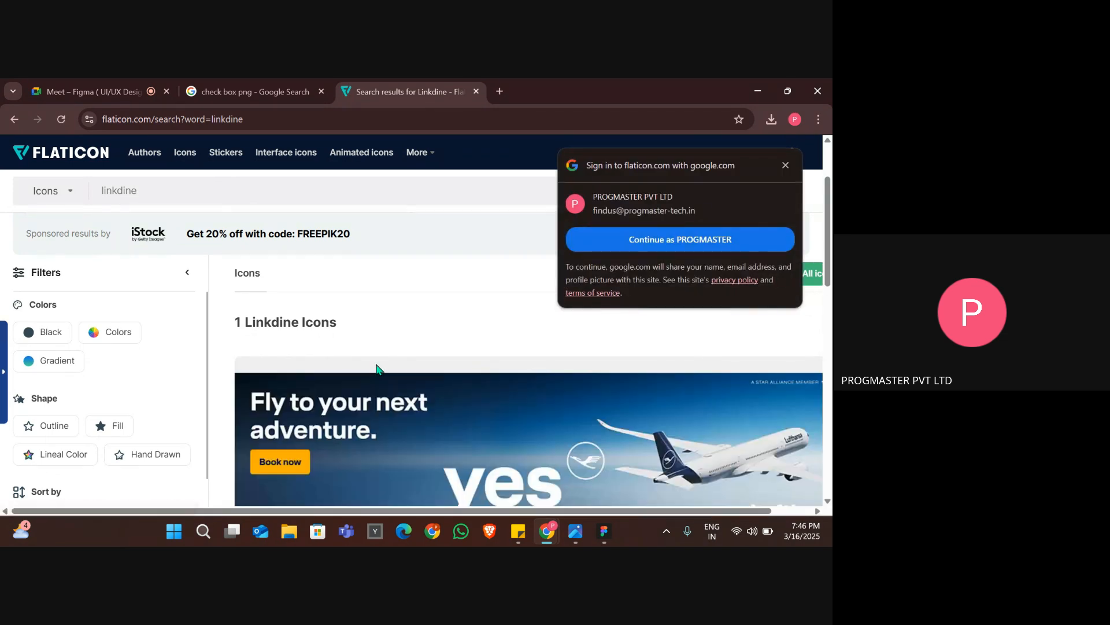
# Open the black square LinkedIn icon, copy it as PNG and return to the Figma design.
pyautogui.scroll(-5, 375, 363)
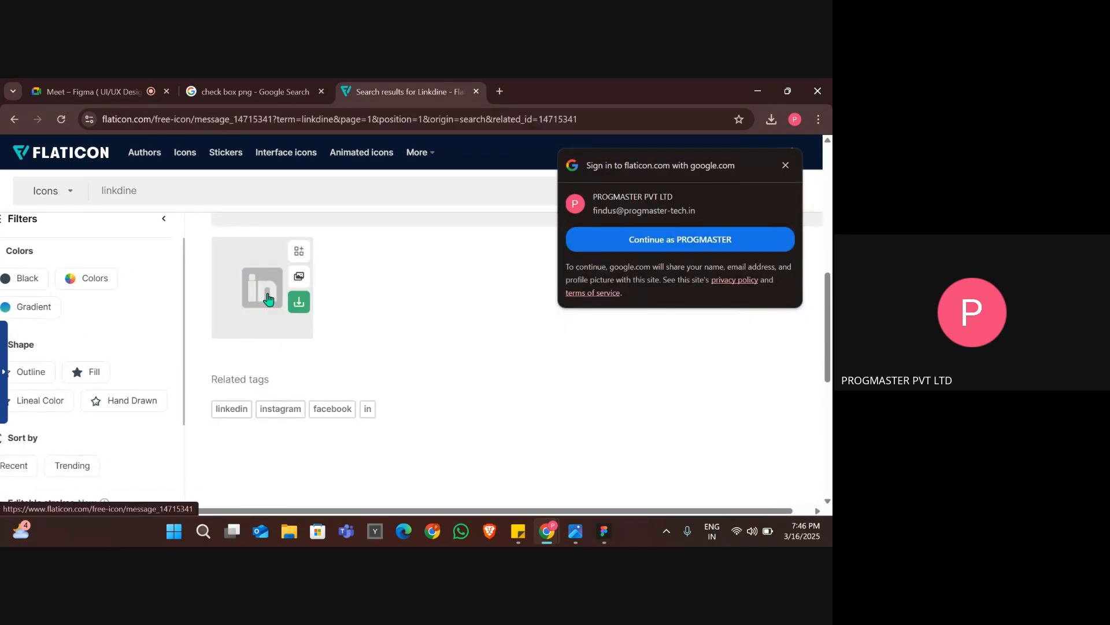
pyautogui.click(263, 292)
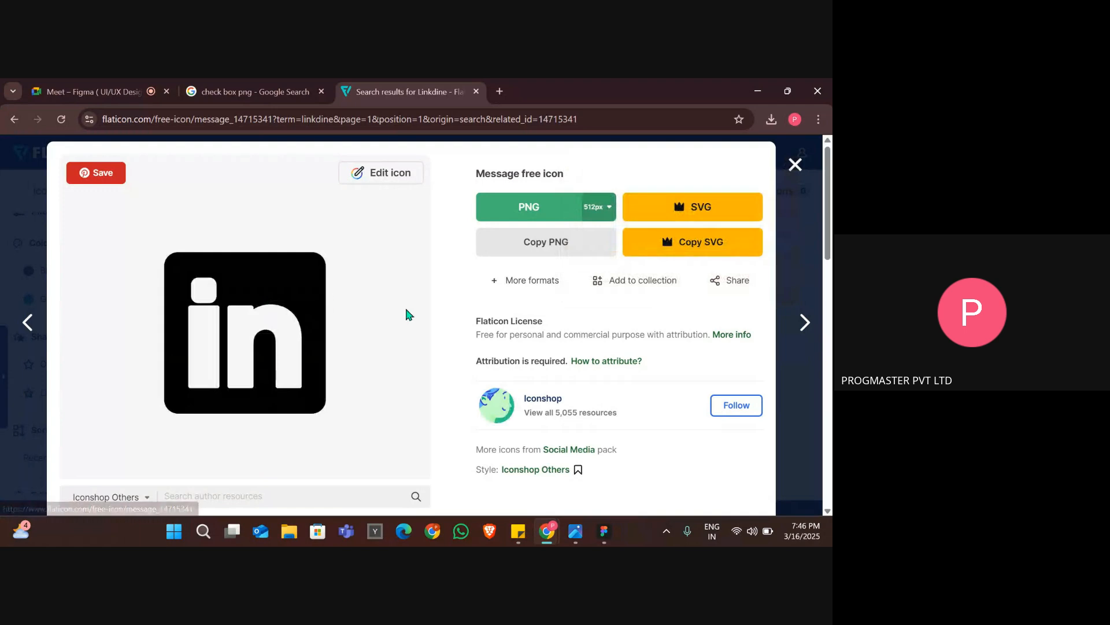
pyautogui.click(550, 255)
pyautogui.hotkey('alt', 'Tab')
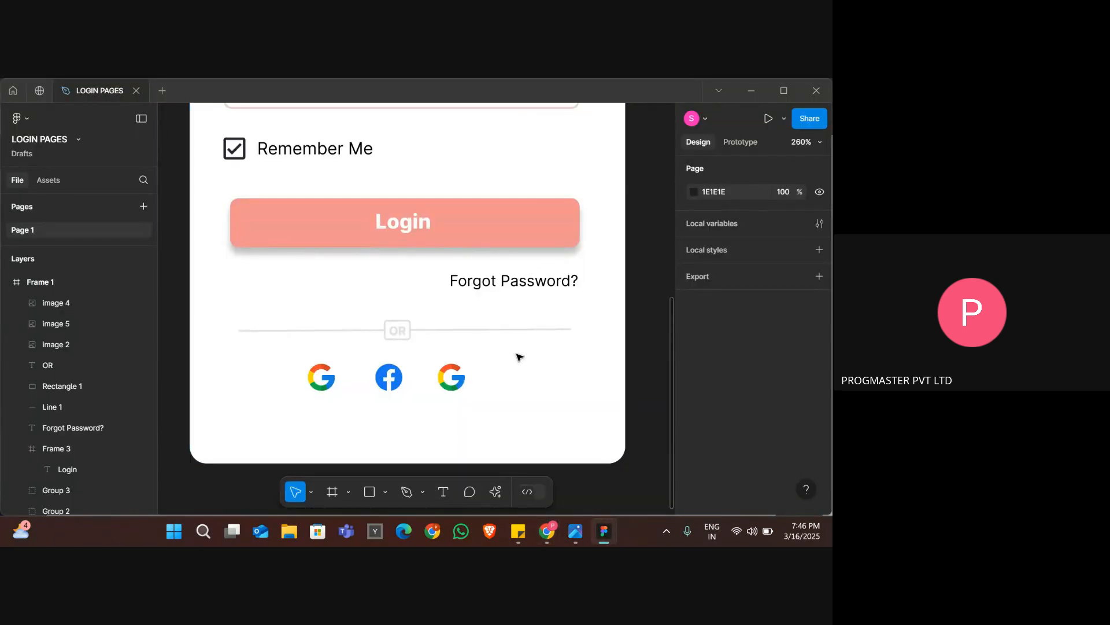
# Copy the LinkedIn icon as PNG again from Flaticon and delete the extra Facebook icon pasted into the Figma frame.
pyautogui.hotkey('ctrl', 'v')
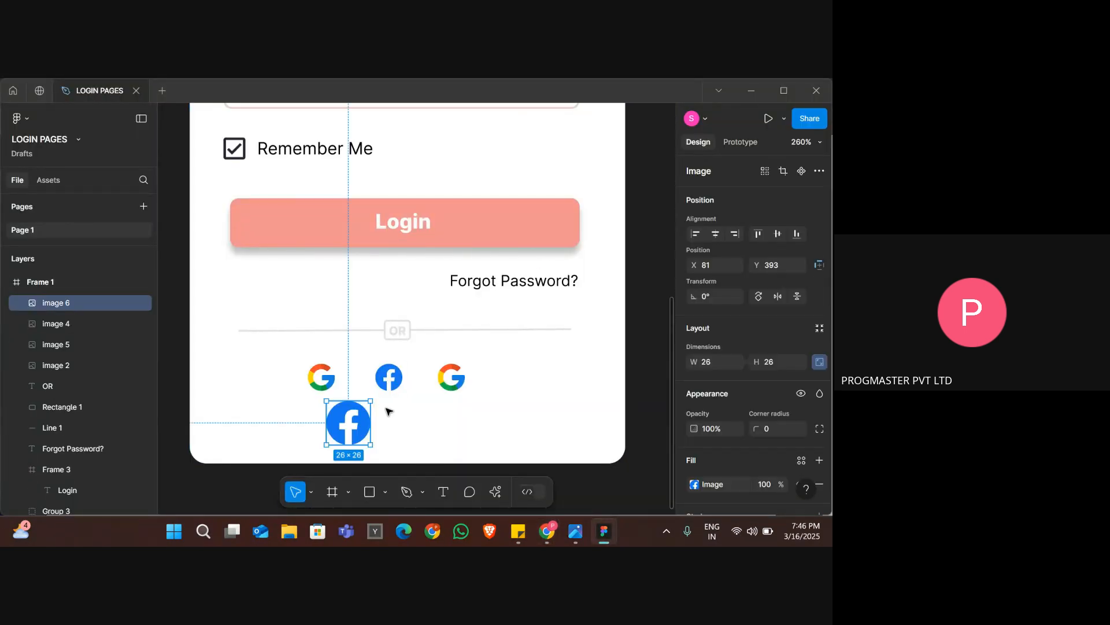
pyautogui.hotkey('alt', 'Tab')
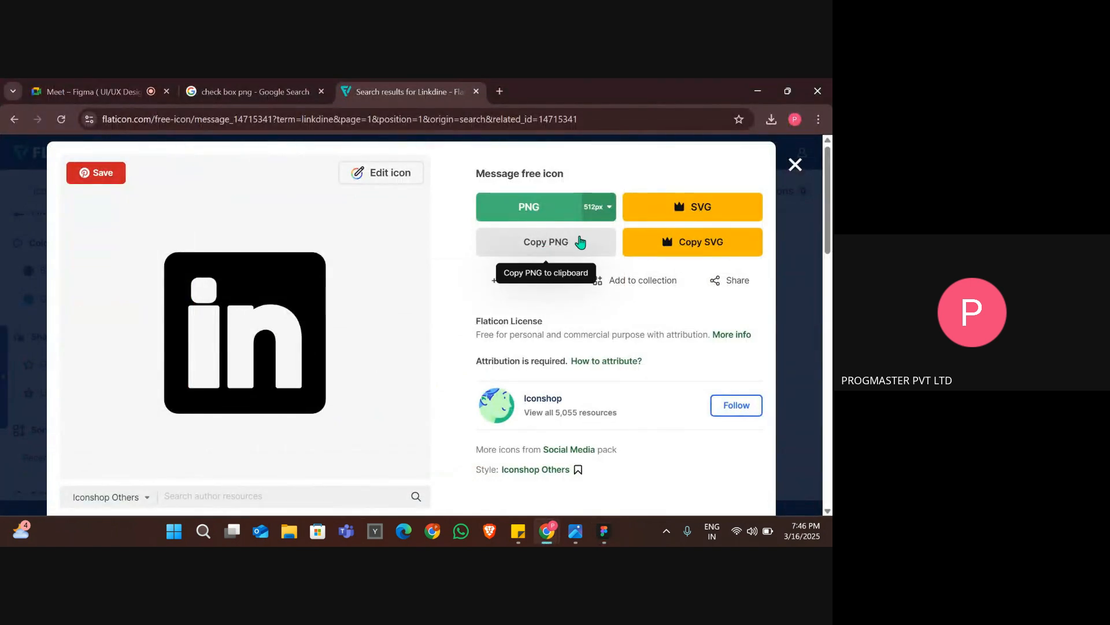
pyautogui.click(580, 241)
pyautogui.hotkey('alt', 'Tab')
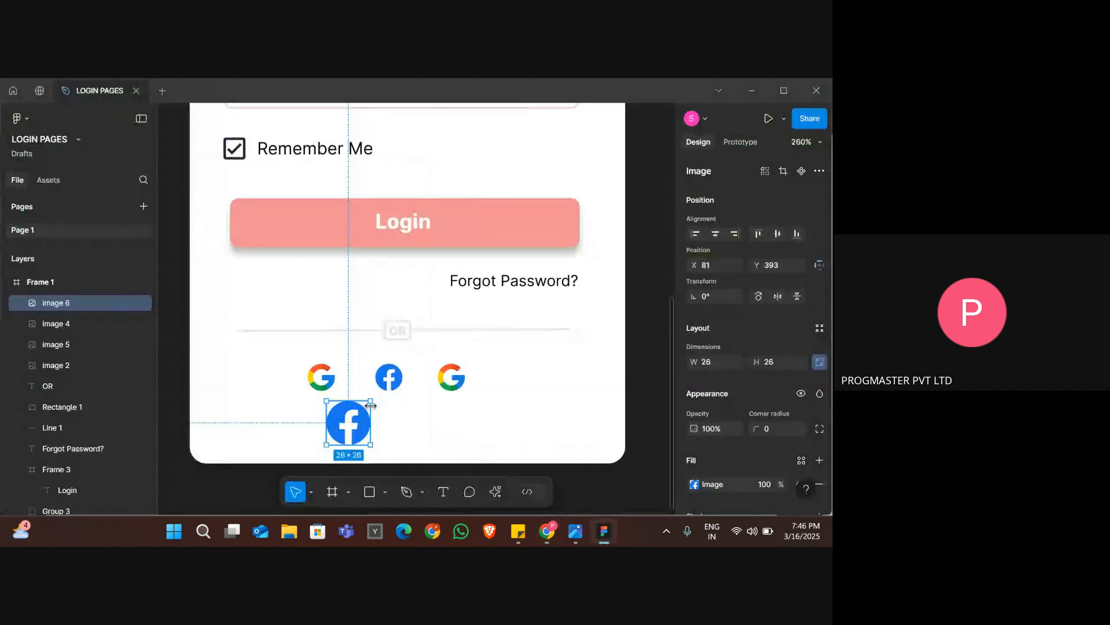
pyautogui.press('Delete')
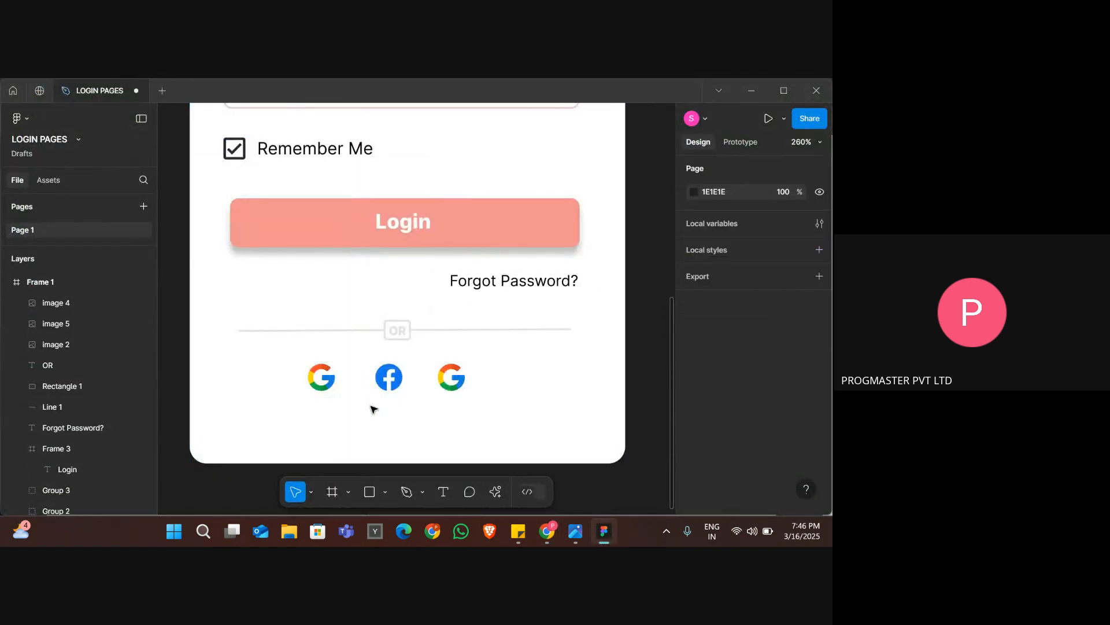
# Paste the LinkedIn icon and shrink it to 32 × 32 beside the third Google icon, at X 177, Y 379.
pyautogui.hotkey('ctrl', 'v')
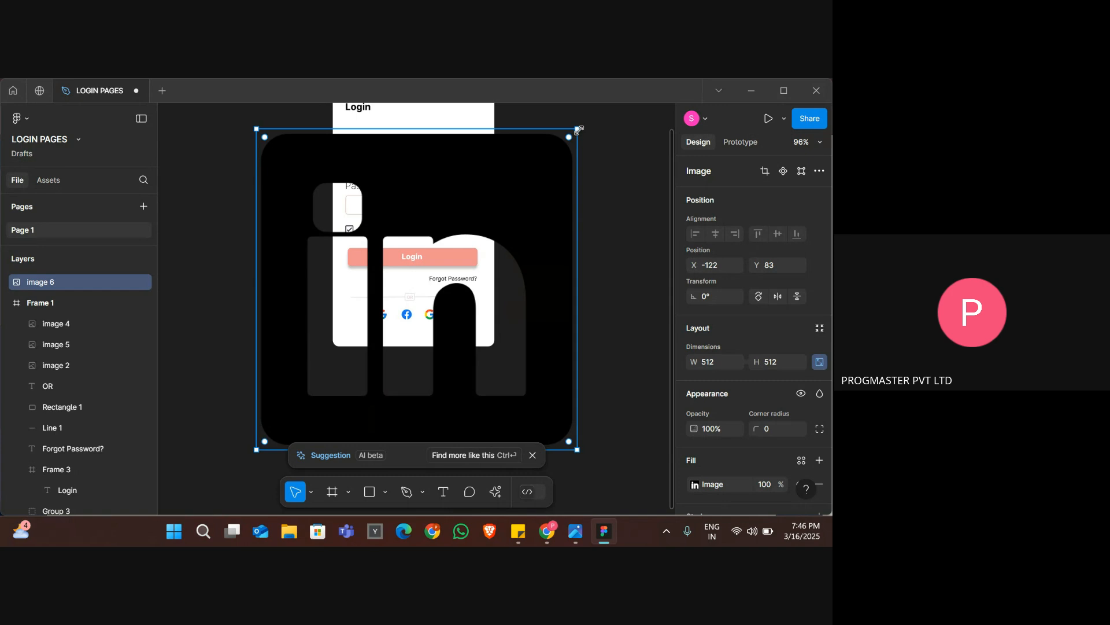
pyautogui.moveTo(577, 128); pyautogui.dragTo(454, 331)
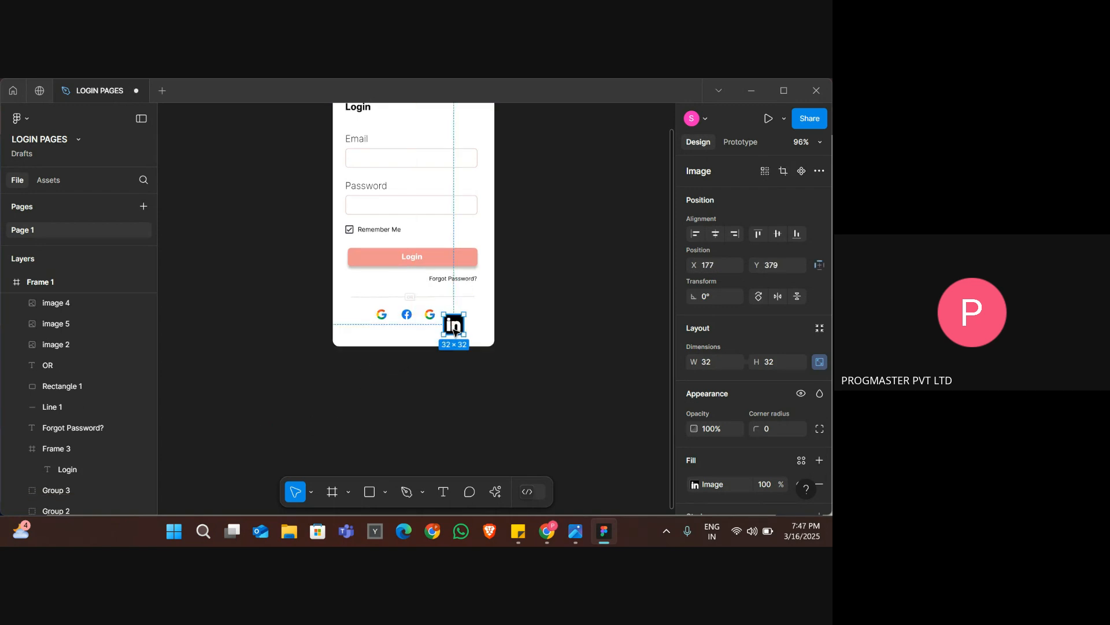
pyautogui.click(424, 338)
pyautogui.scroll(8, 424, 338)
pyautogui.scroll(2, 427, 342)
# Delete the third Google icon and put the LinkedIn icon in its place, shrunk to about 13 × 13.
pyautogui.click(446, 399)
pyautogui.press('Delete')
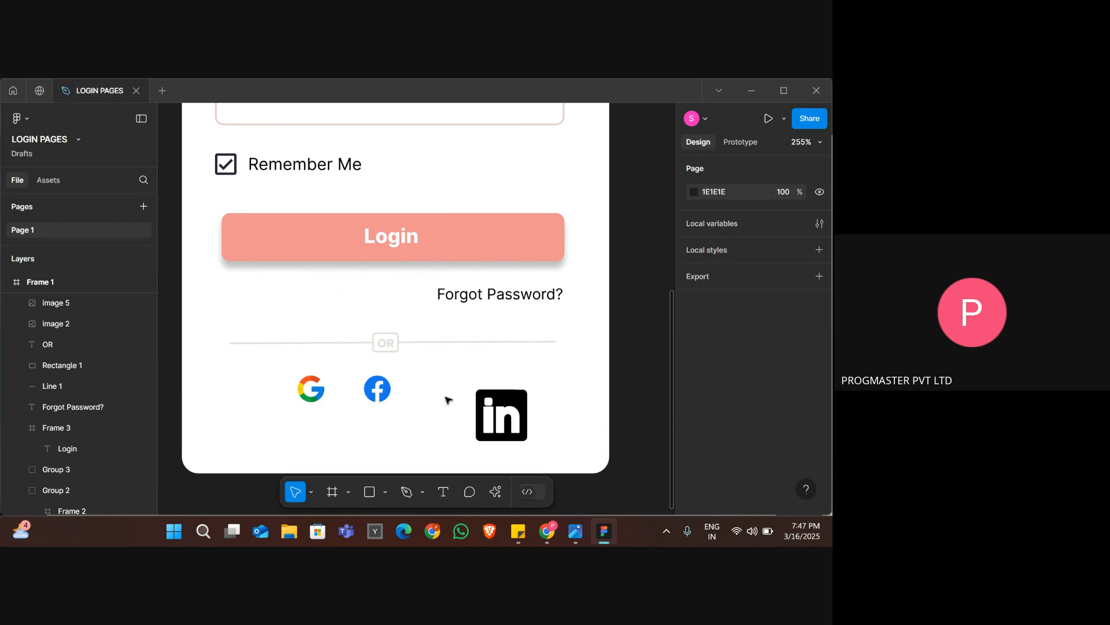
pyautogui.click(498, 422)
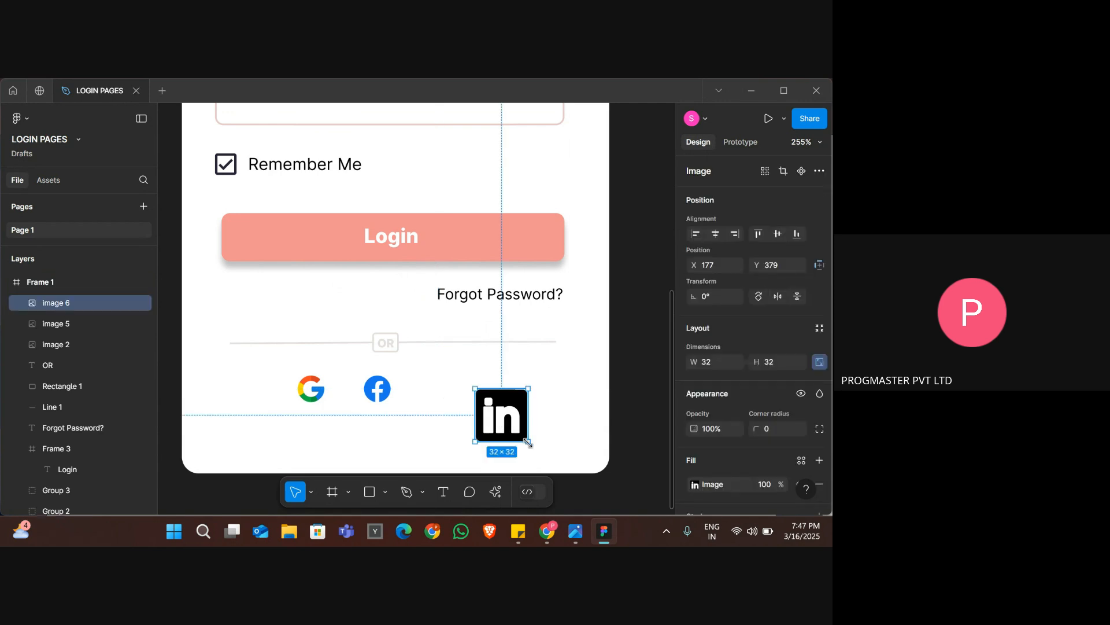
pyautogui.moveTo(528, 441); pyautogui.dragTo(441, 395)
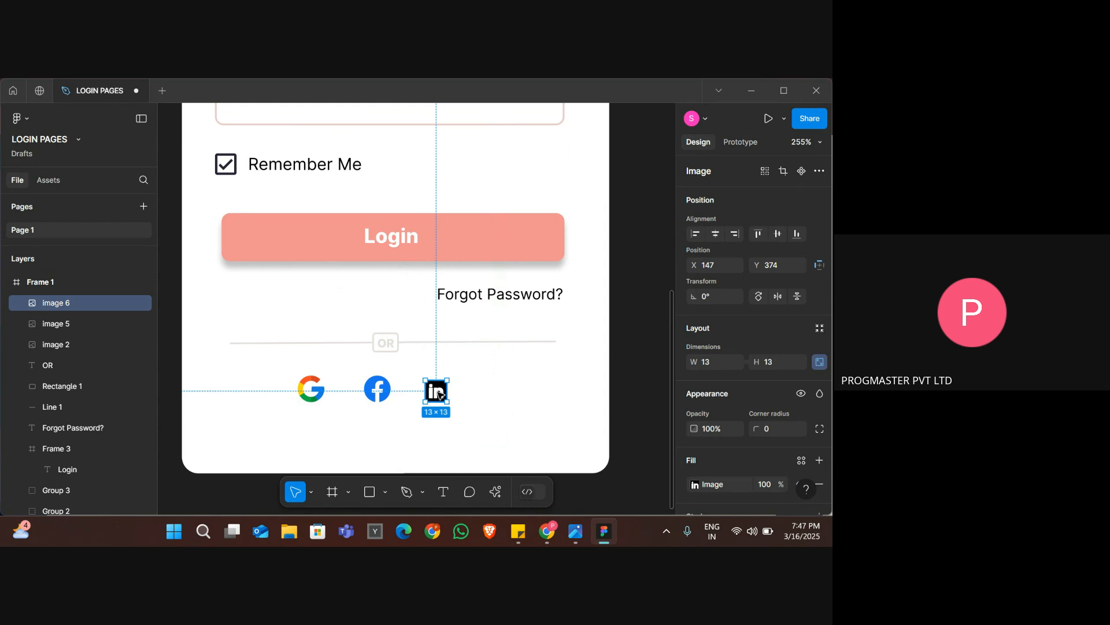
pyautogui.moveTo(426, 382); pyautogui.dragTo(426, 381)
pyautogui.click(494, 399)
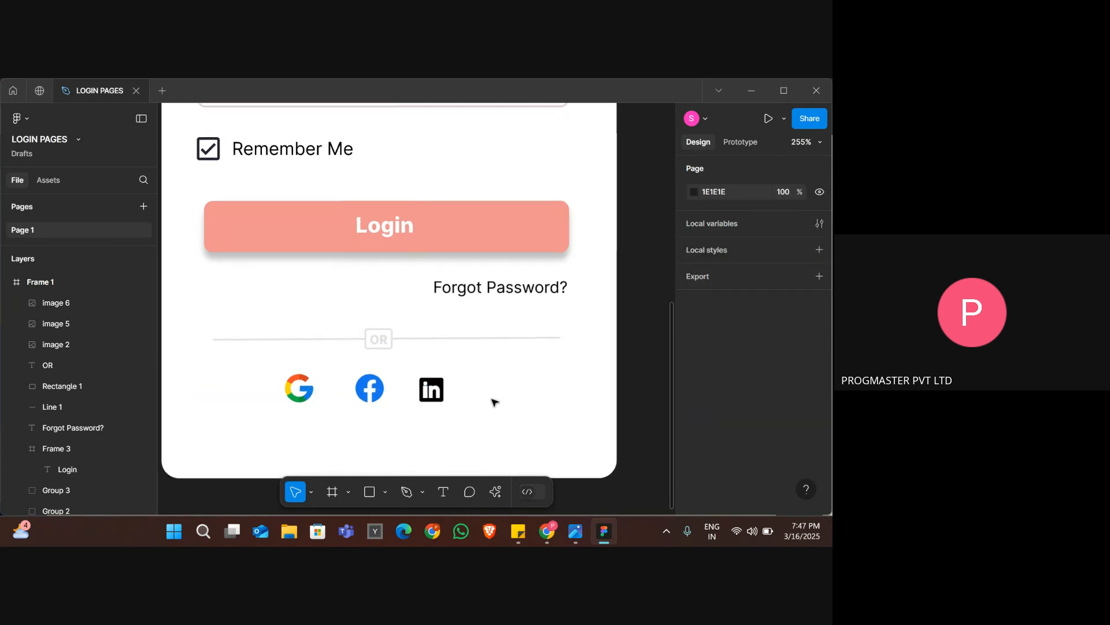
# Shrink the remaining Google icon to 14 × 14 and position it at X 71, Y 373.
pyautogui.scroll(2, 493, 401)
pyautogui.click(290, 391)
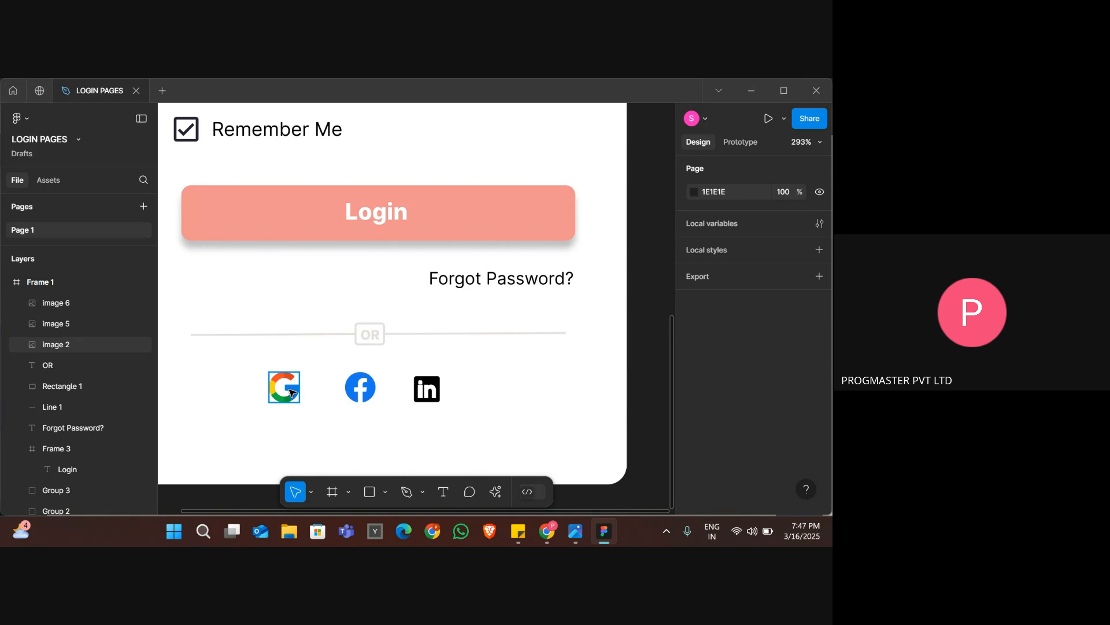
pyautogui.click(290, 392)
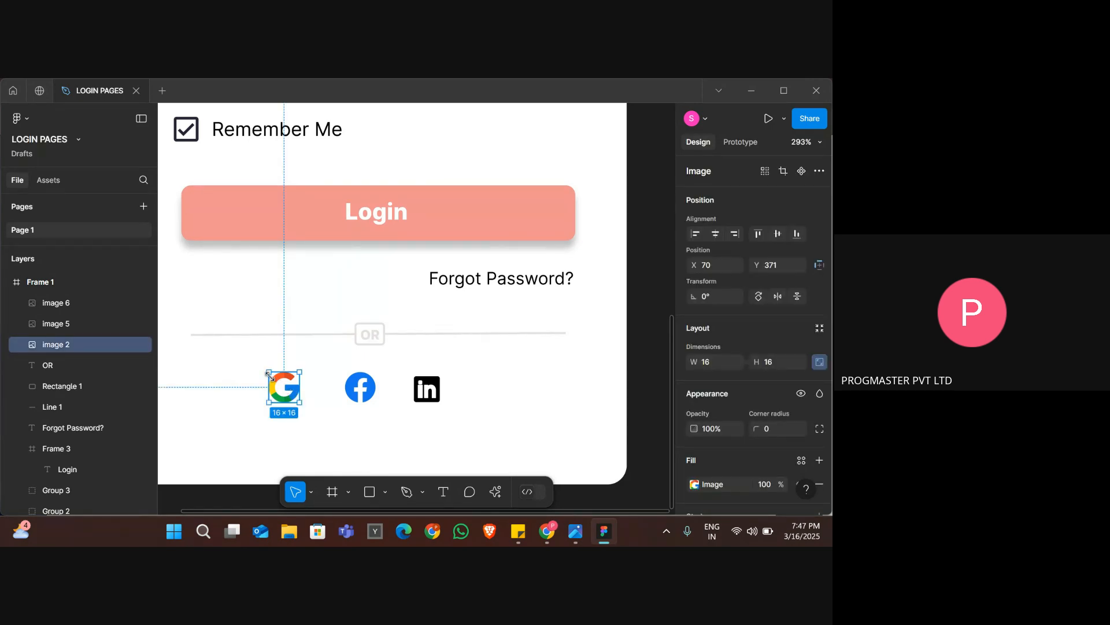
pyautogui.moveTo(268, 374); pyautogui.dragTo(269, 376)
pyautogui.press('Right')
pyautogui.press('Down')
pyautogui.press('Down')
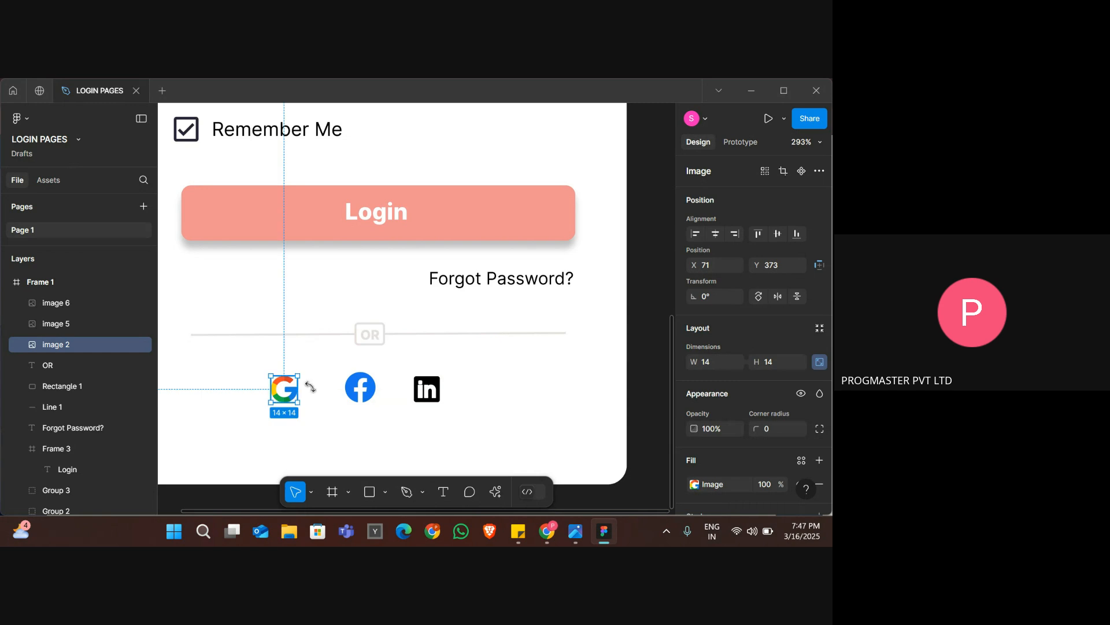
# Shrink the Facebook icon slightly, keeping its upper-left corner in place.
pyautogui.click(363, 392)
pyautogui.moveTo(376, 402); pyautogui.dragTo(372, 398)
pyautogui.click(426, 415)
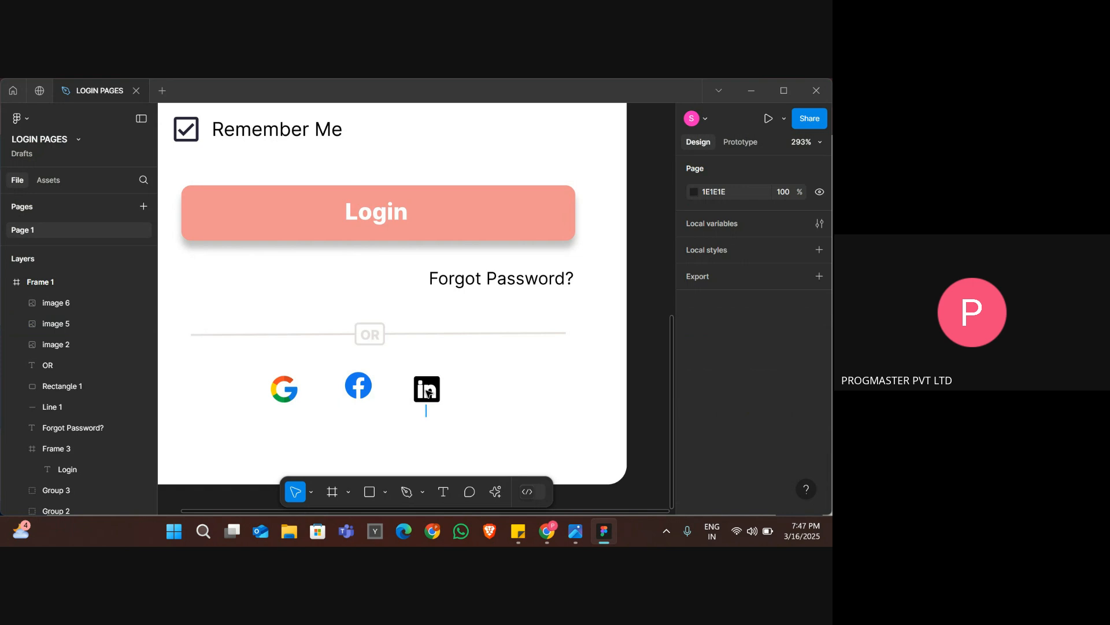
# Resize the LinkedIn icon to 12 × 12 at X 146, Y 372, and raise the Google icon to Y 372.
pyautogui.click(426, 389)
pyautogui.hotkey('ctrl', 'Left')
pyautogui.hotkey('ctrl', 'Left')
pyautogui.press('Up')
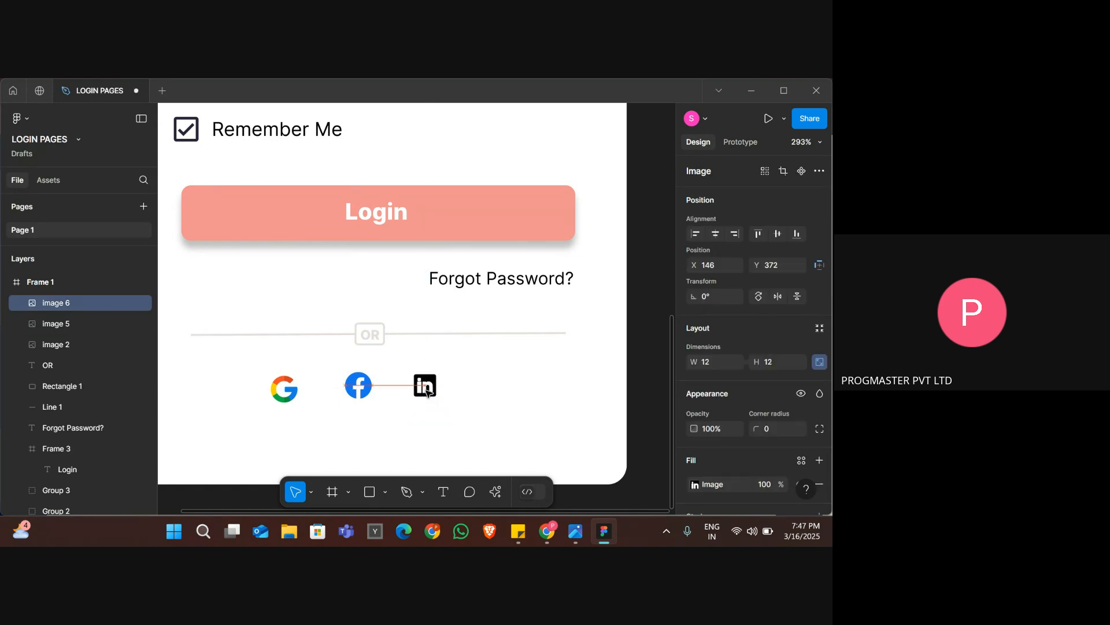
pyautogui.click(285, 389)
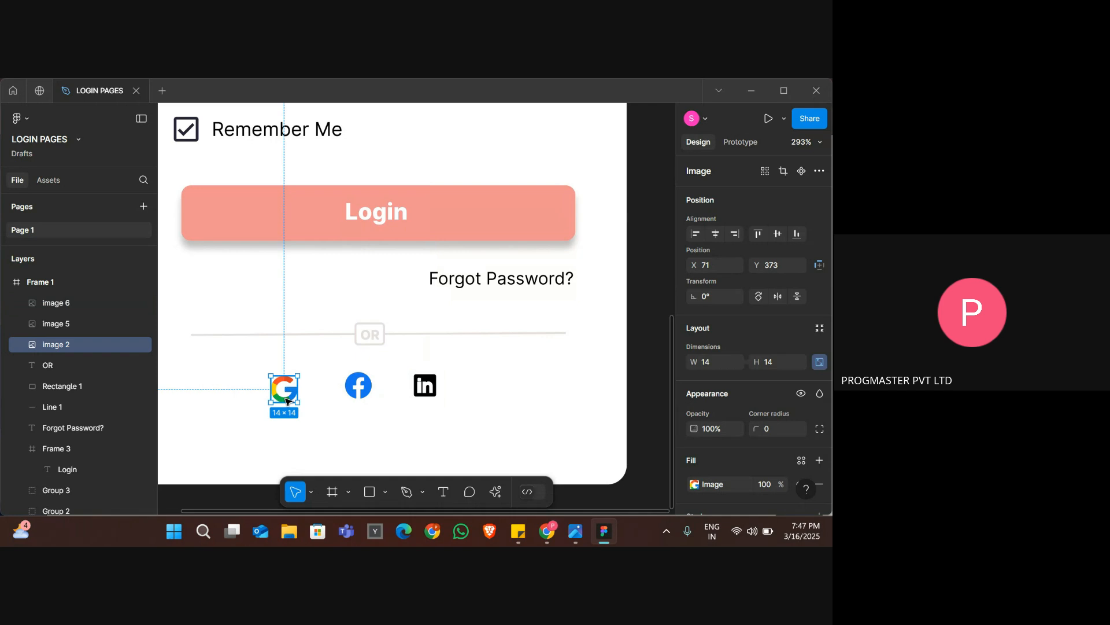
# Group the Google, Facebook and LinkedIn icons and move the group to X 79, Y 377.
pyautogui.click(242, 398)
pyautogui.moveTo(243, 398); pyautogui.dragTo(443, 375)
pyautogui.rightClick(387, 388)
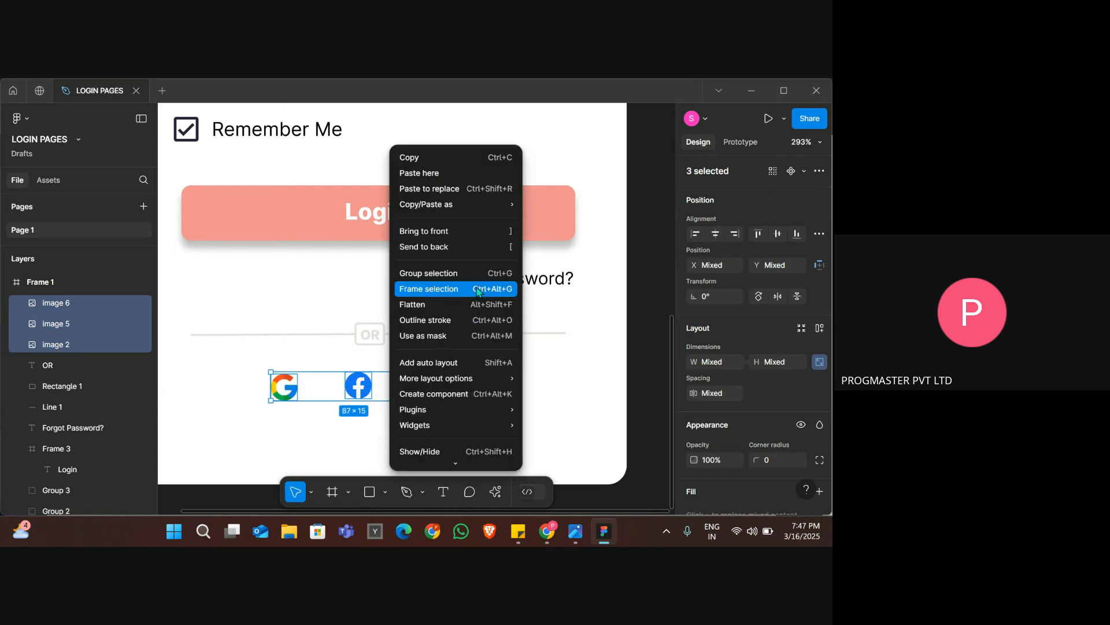
pyautogui.click(458, 275)
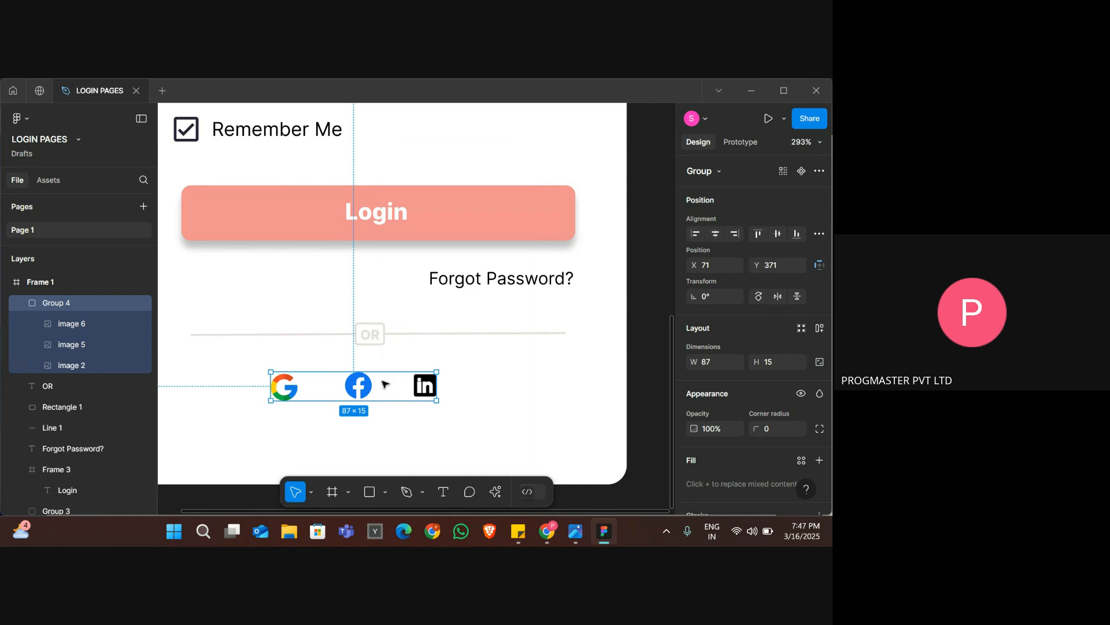
pyautogui.moveTo(403, 395); pyautogui.dragTo(398, 404)
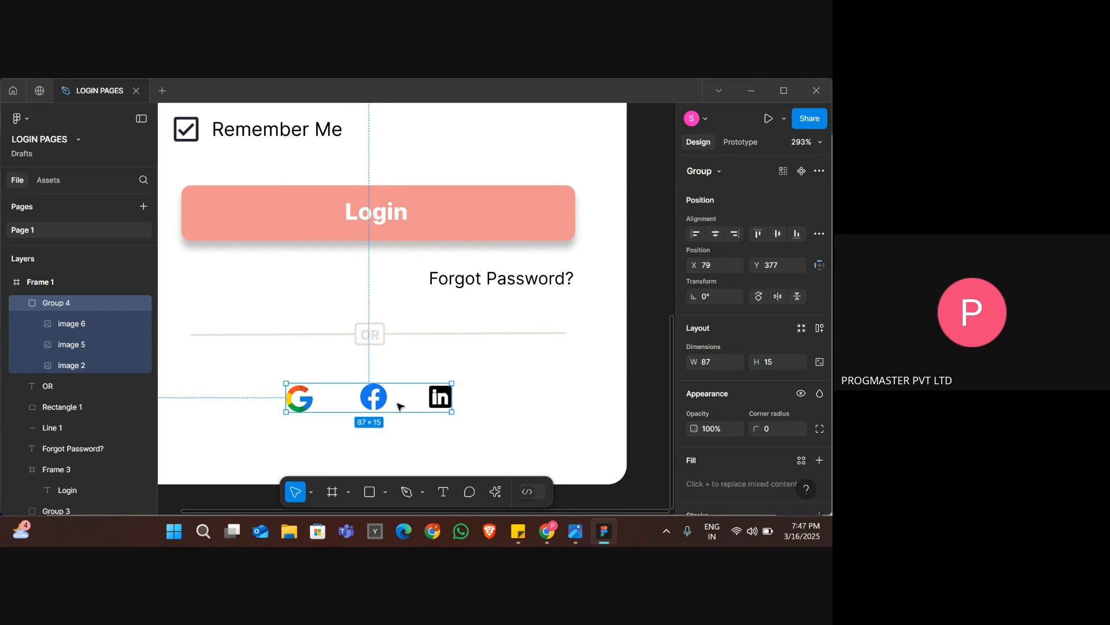
pyautogui.click(651, 392)
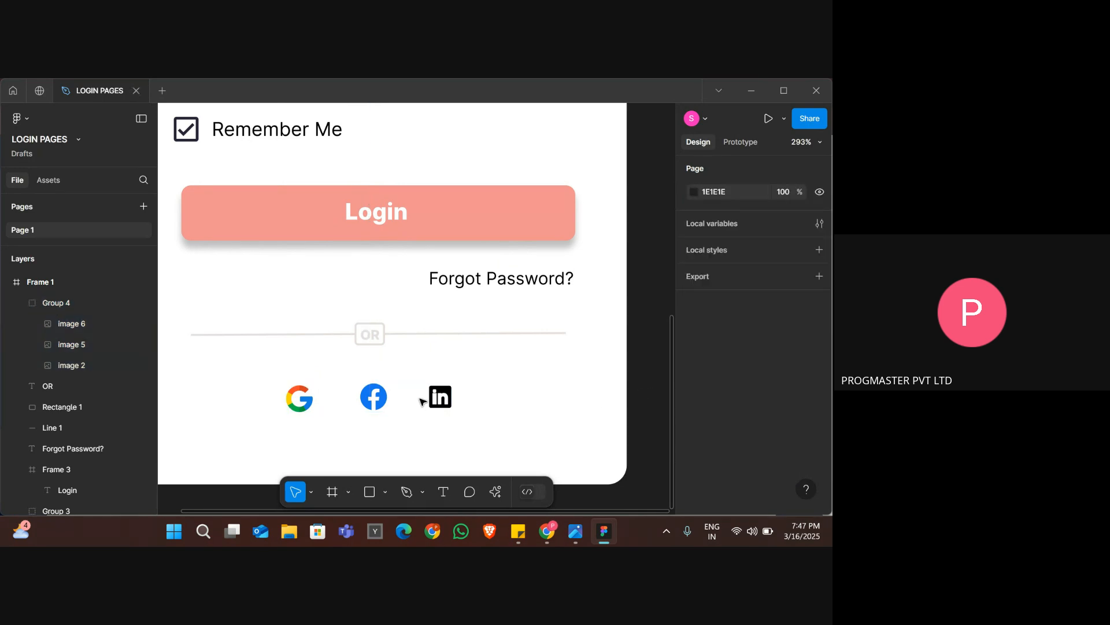
# Raise the social icon group to Y 370, closer to the OR divider.
pyautogui.click(383, 400)
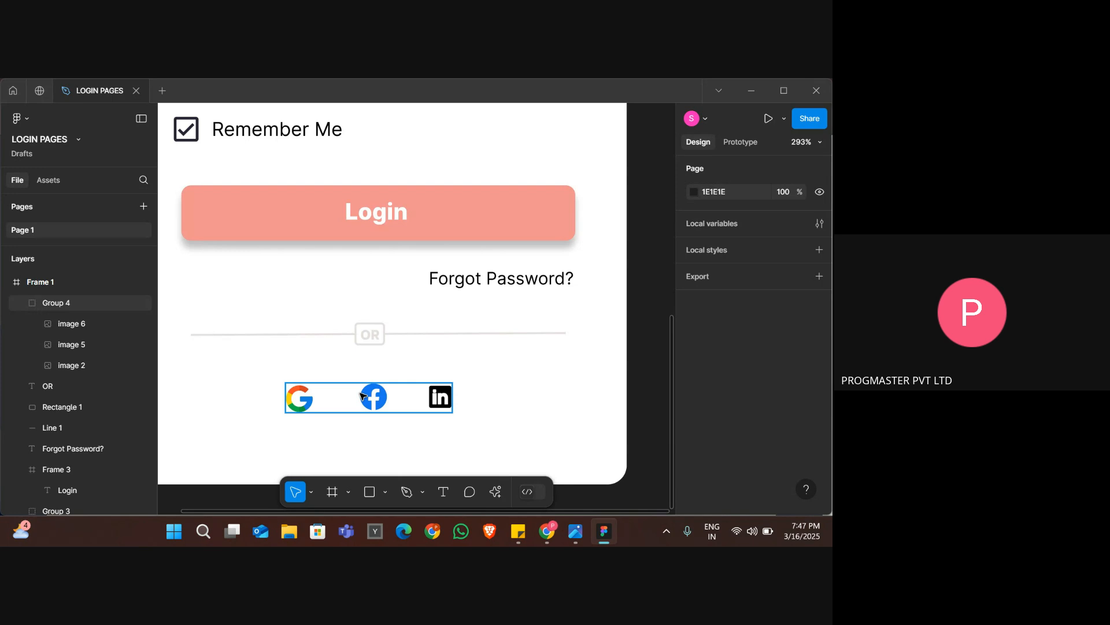
pyautogui.press('Up')
pyautogui.press('Up')
pyautogui.press('Up')
pyautogui.press('Up')
pyautogui.press('Up')
pyautogui.press('Up')
pyautogui.press('Up')
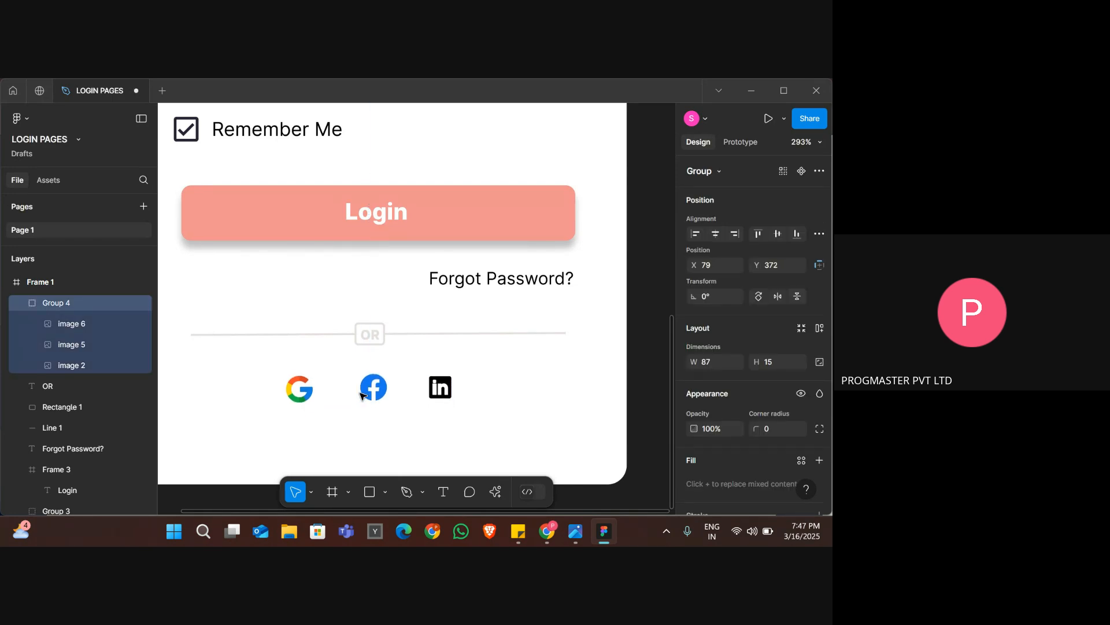
pyautogui.scroll(-5, 360, 395)
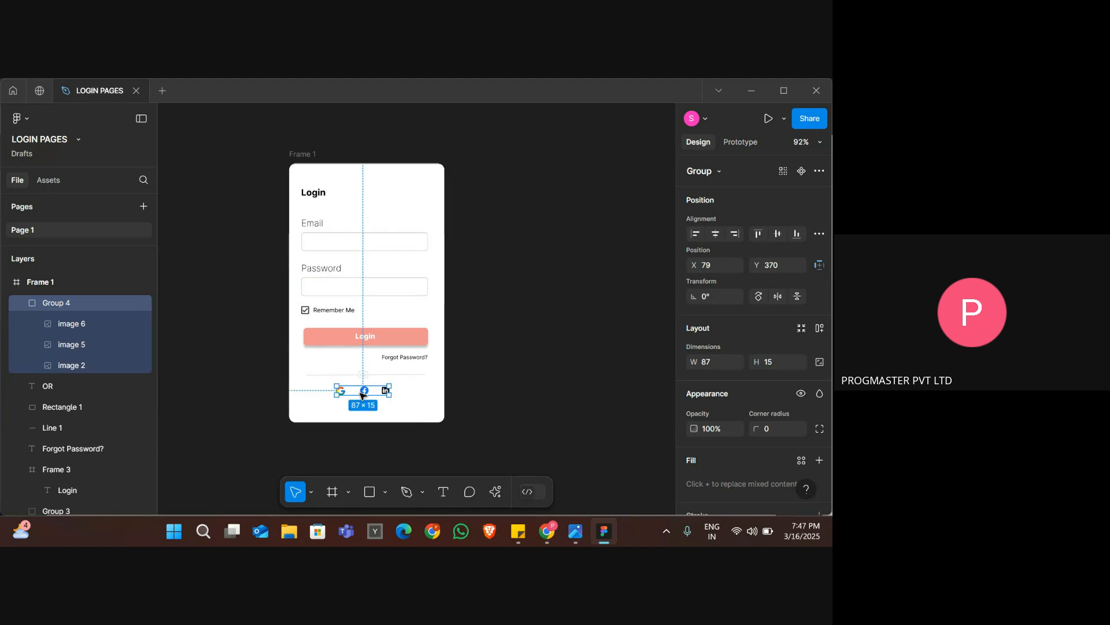
pyautogui.click(427, 404)
# Check the reference image and add a text line reading "Need an option" below the social icons.
pyautogui.hotkey('alt', 'Tab')
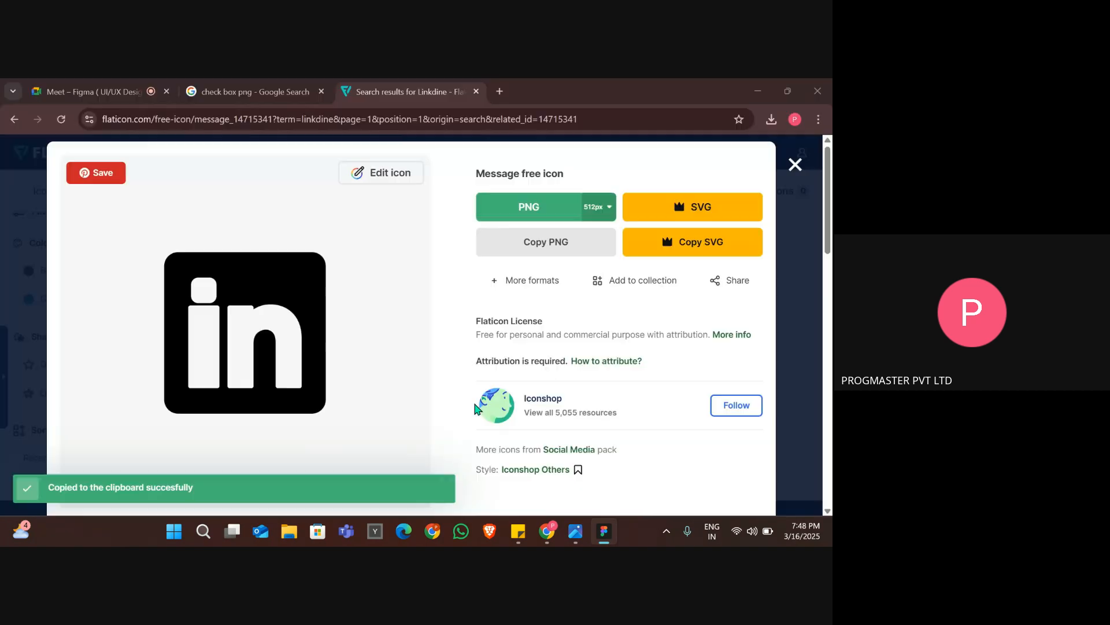
pyautogui.hotkey('alt', 'Tab')
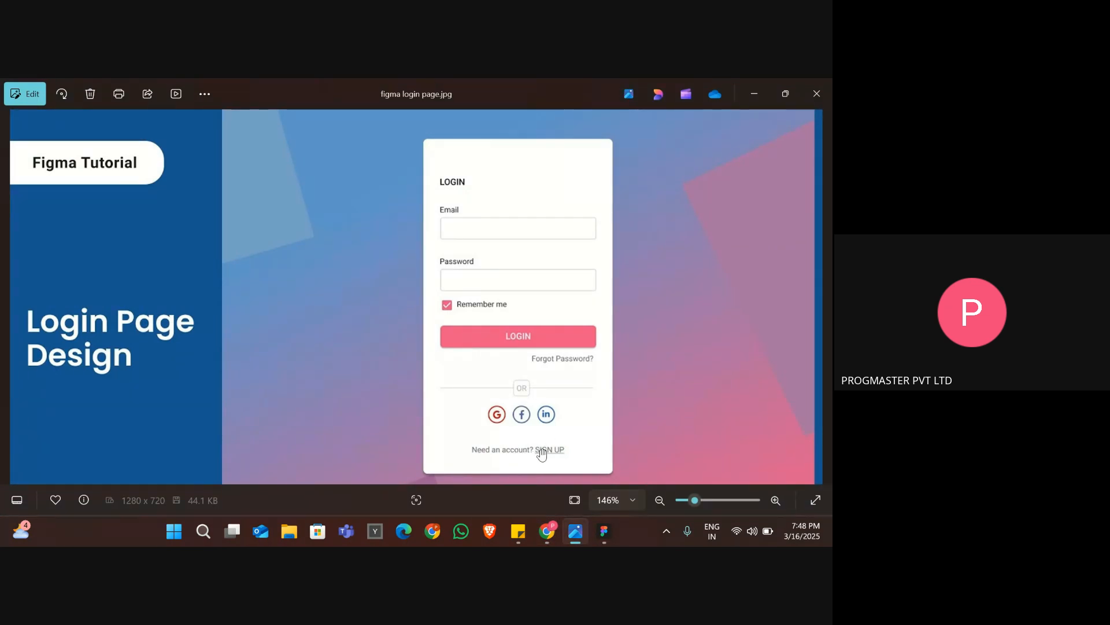
pyautogui.hotkey('alt', 'Tab')
pyautogui.hotkey('alt', 'Tab')
pyautogui.press('Tab')
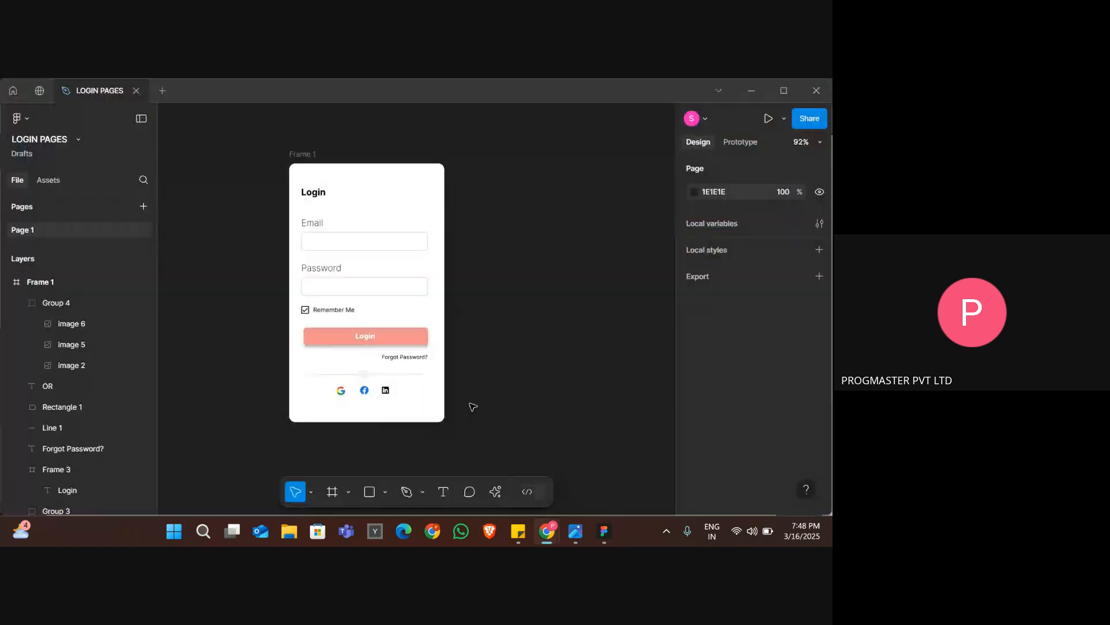
pyautogui.keyDown('ctrl'); pyautogui.scroll(5, 366, 415); pyautogui.keyUp('ctrl')
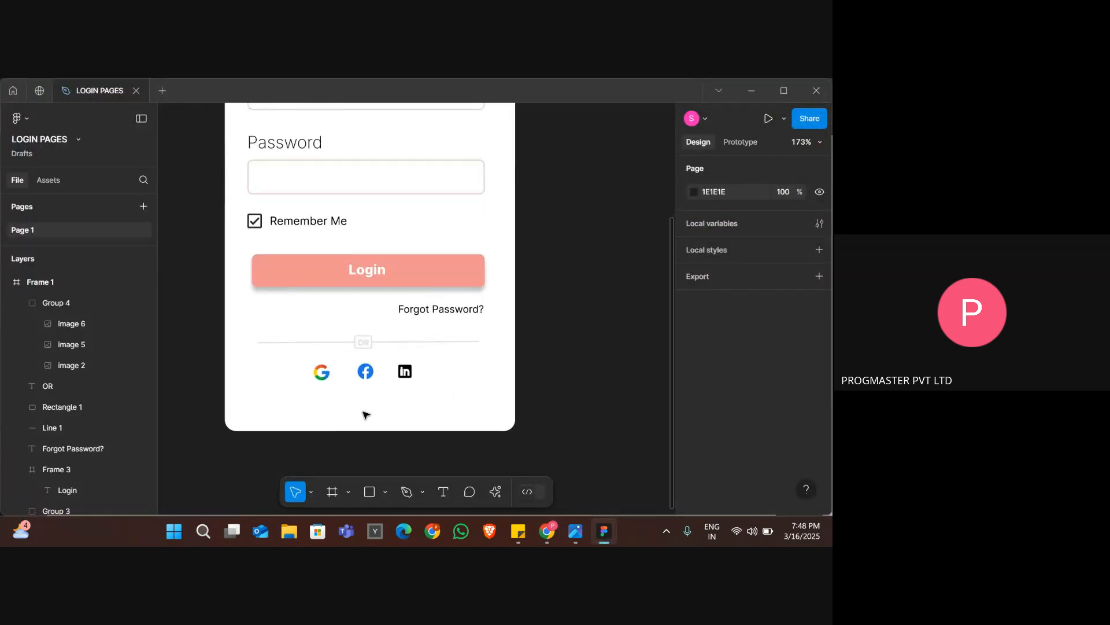
pyautogui.click(444, 496)
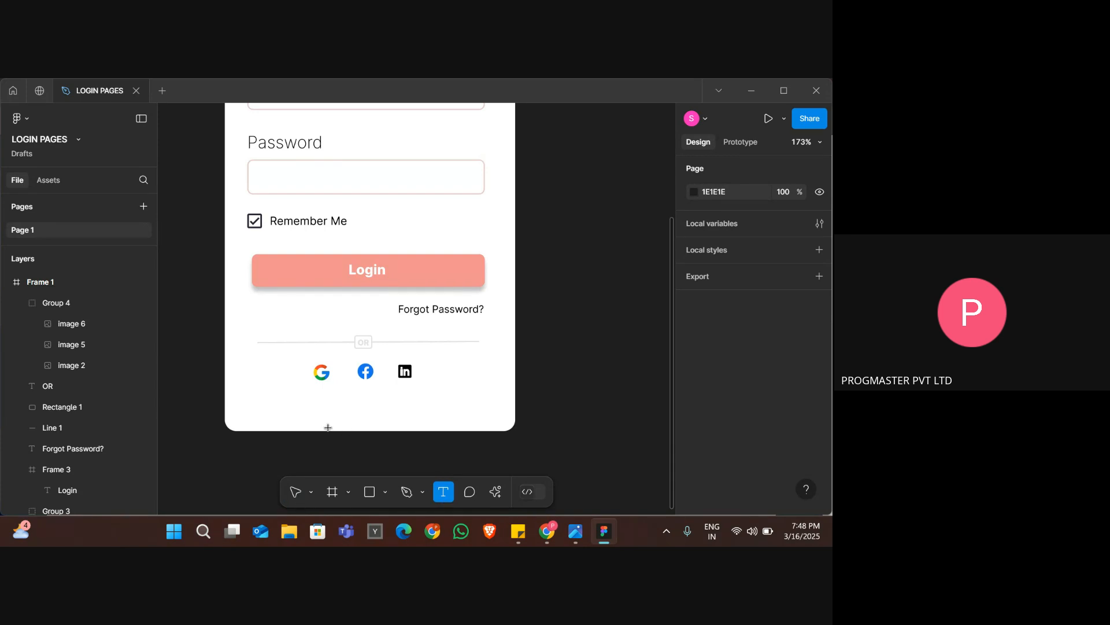
pyautogui.click(318, 404)
pyautogui.write('Need an')
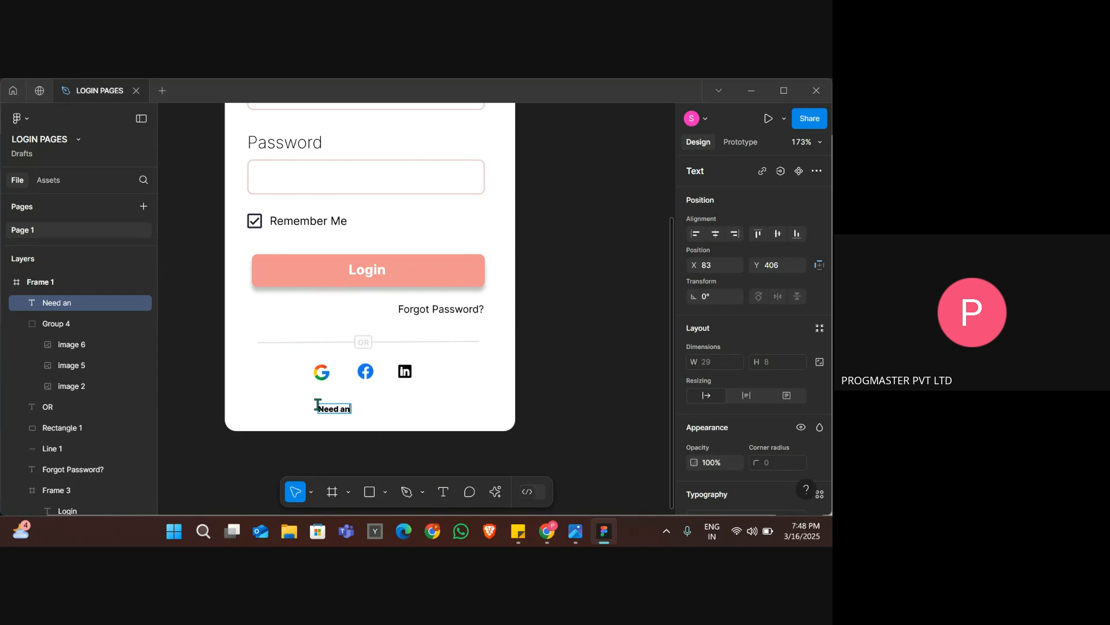
pyautogui.write(' optio0m')
# Recheck the reference image and correct the new text line to "Need an account? SIGNUP".
pyautogui.hotkey('alt', 'Tab')
pyautogui.hotkey('alt', 'Tab')
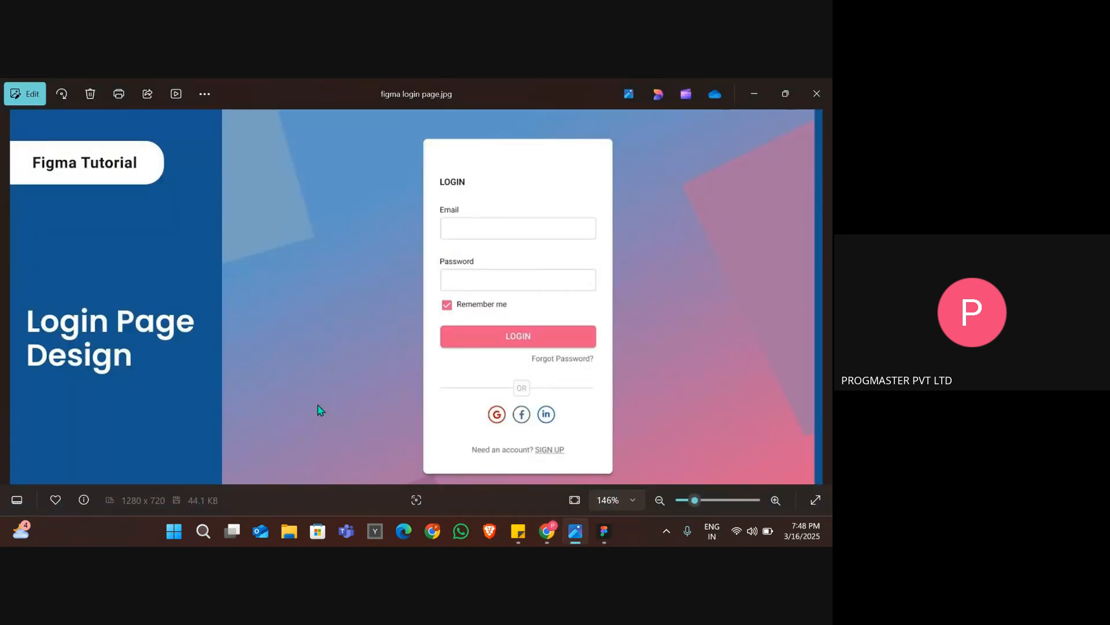
pyautogui.hotkey('alt', 'Tab')
pyautogui.hotkey('alt', 'Tab')
pyautogui.press('Tab')
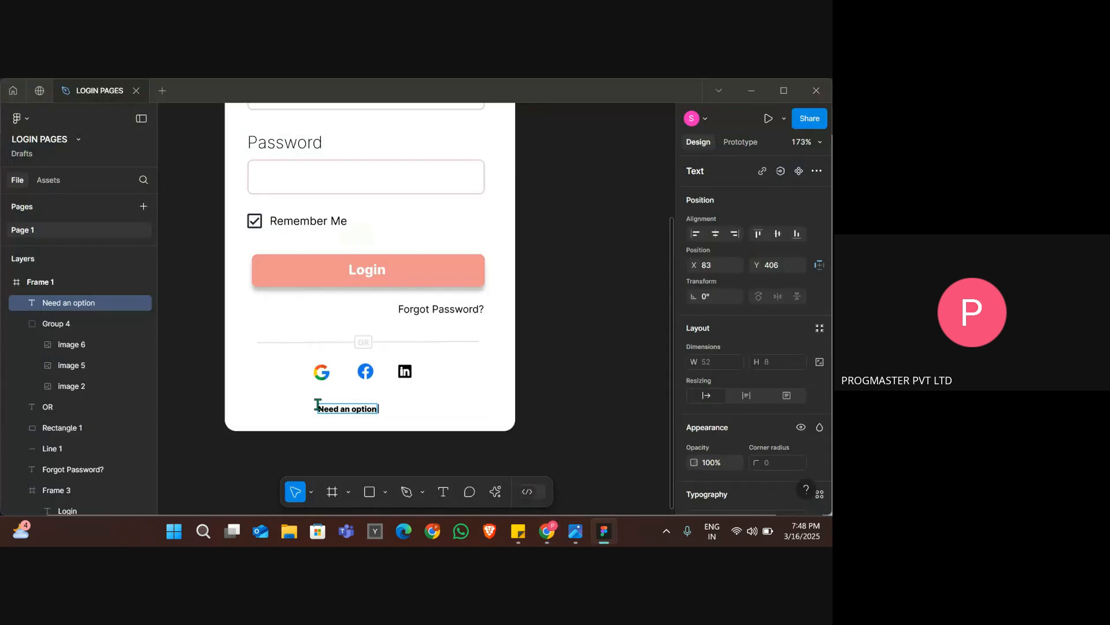
pyautogui.press('BackSpace')
pyautogui.press('BackSpace')
pyautogui.press('BackSpace')
pyautogui.press('BackSpace')
pyautogui.write('unt? SIGNUP')
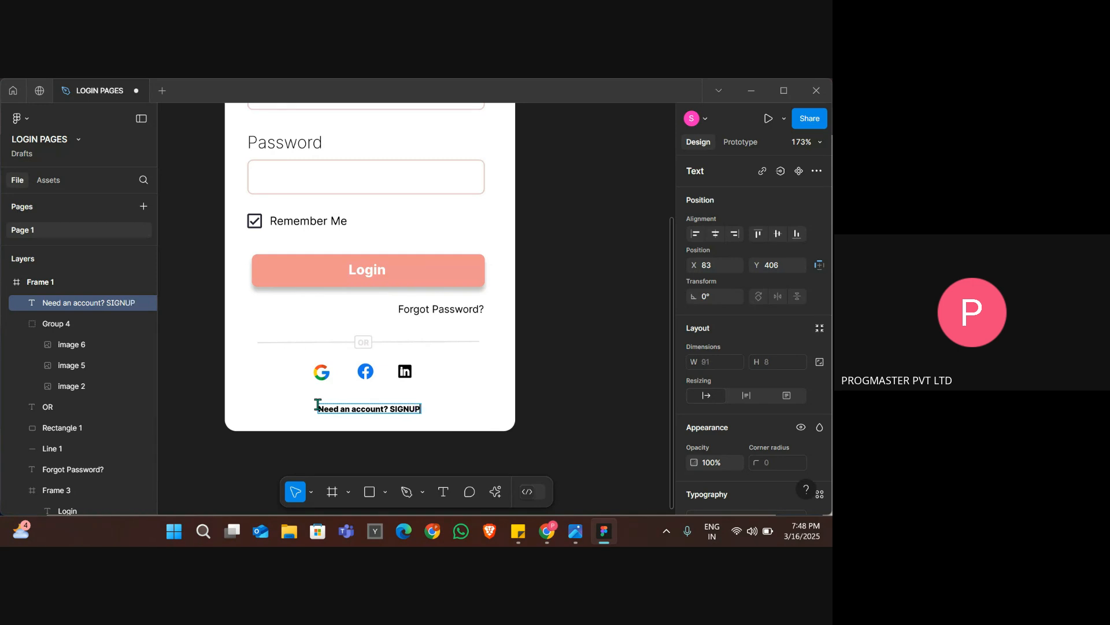
pyautogui.press('Escape')
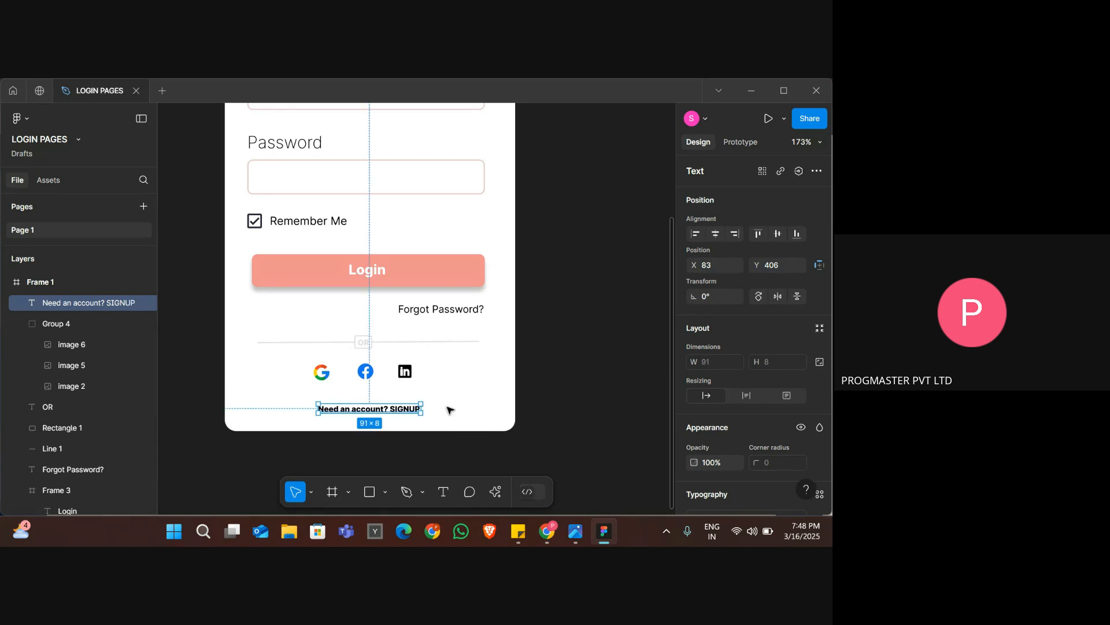
# Raise the "Need an account? SIGNUP" text to Y 401.
pyautogui.click(499, 413)
pyautogui.click(405, 412)
pyautogui.press('Up')
pyautogui.press('Up')
pyautogui.press('Up')
pyautogui.press('Up')
pyautogui.press('Up')
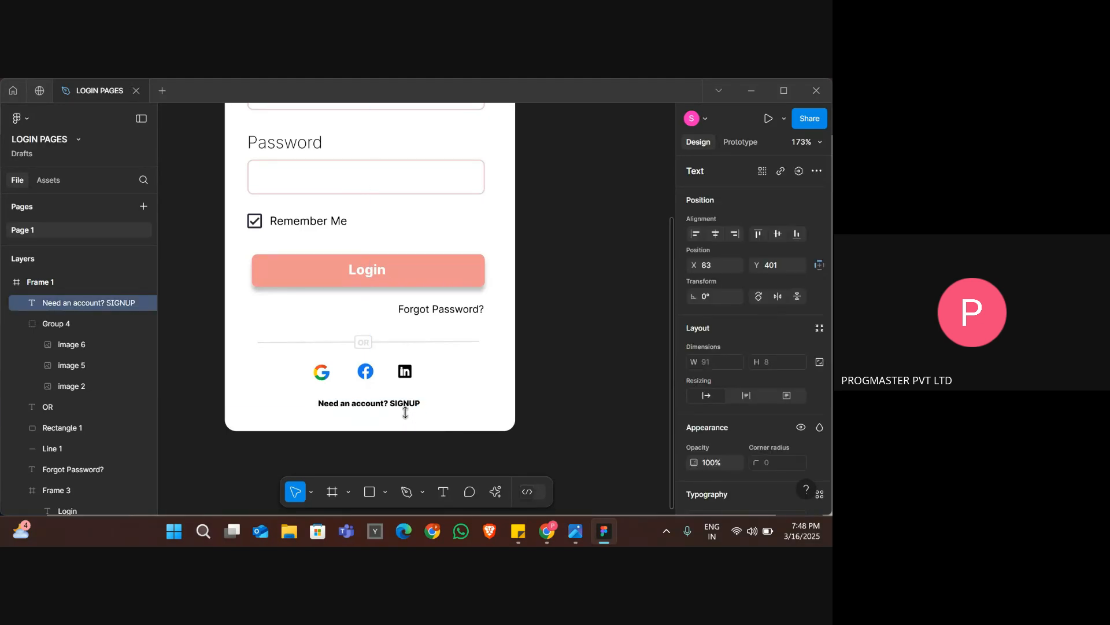
pyautogui.click(519, 438)
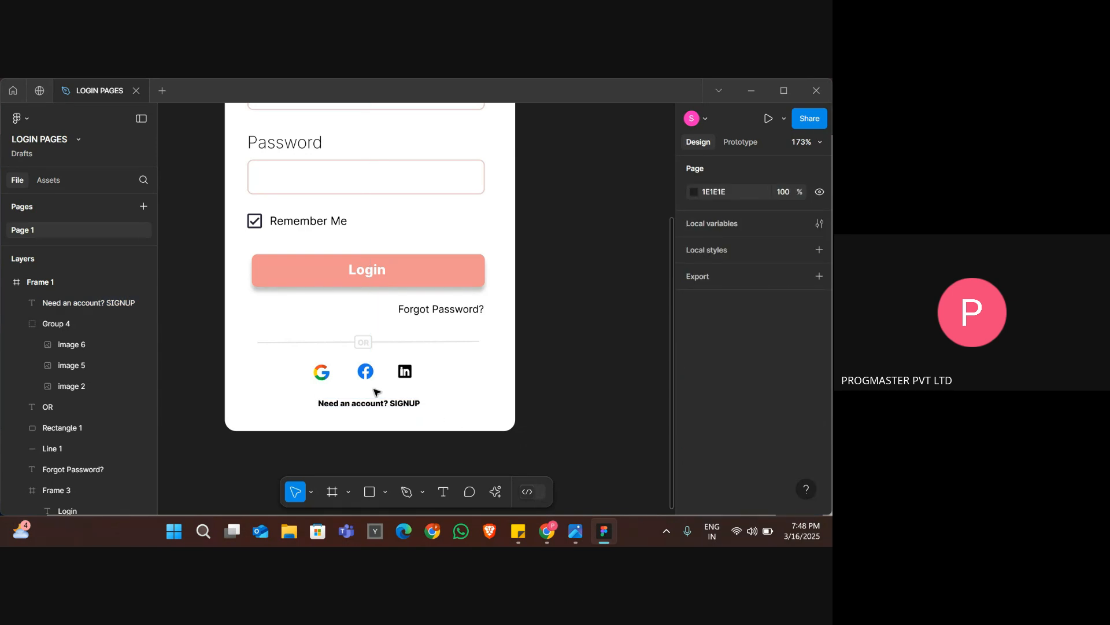
# Review the whole login frame and compare its sign-up line with the one in the reference image.
pyautogui.click(349, 344)
pyautogui.scroll(-5, 350, 346)
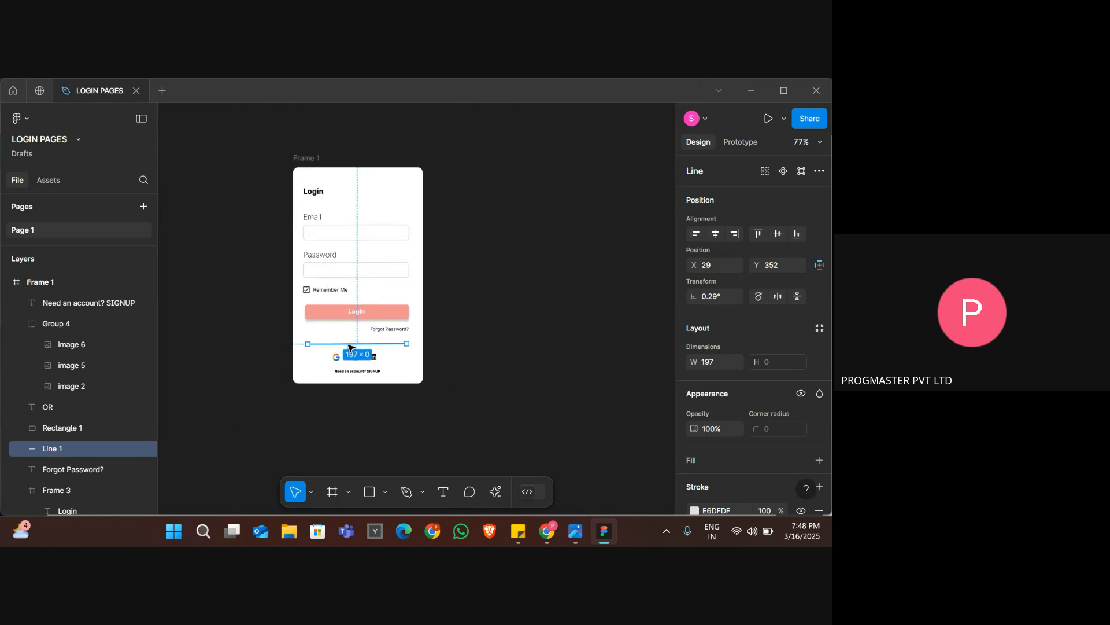
pyautogui.scroll(3, 349, 346)
pyautogui.scroll(1, 351, 348)
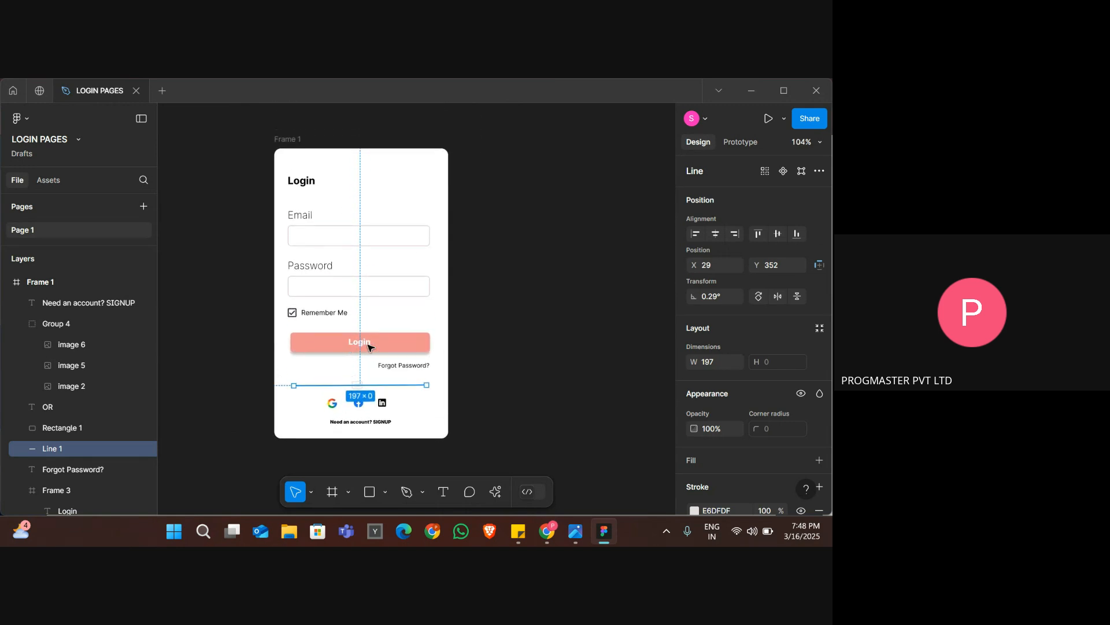
pyautogui.click(496, 350)
pyautogui.hotkey('alt', 'Tab')
pyautogui.hotkey('alt', 'Tab')
pyautogui.press('Tab')
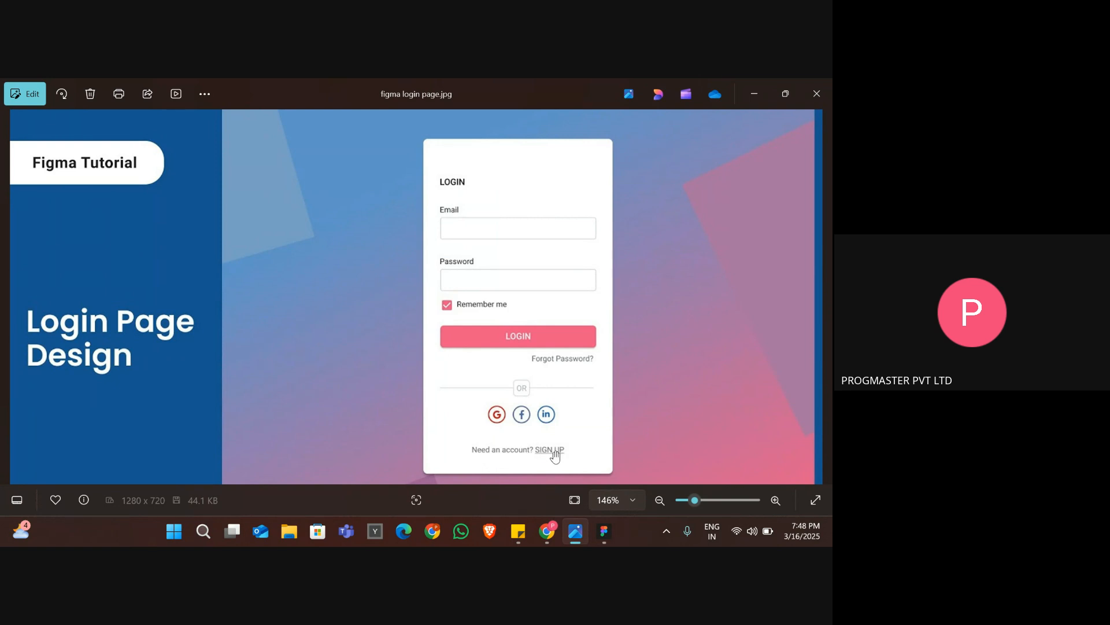
pyautogui.scroll(2, 554, 456)
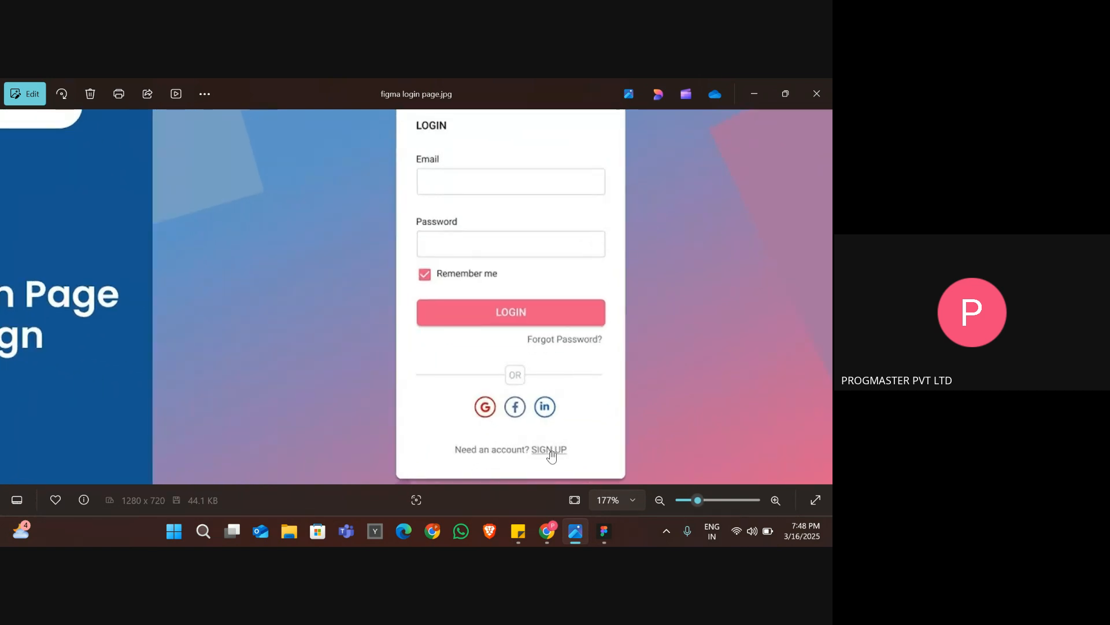
pyautogui.hotkey('alt', 'Tab')
pyautogui.hotkey('alt', 'Tab')
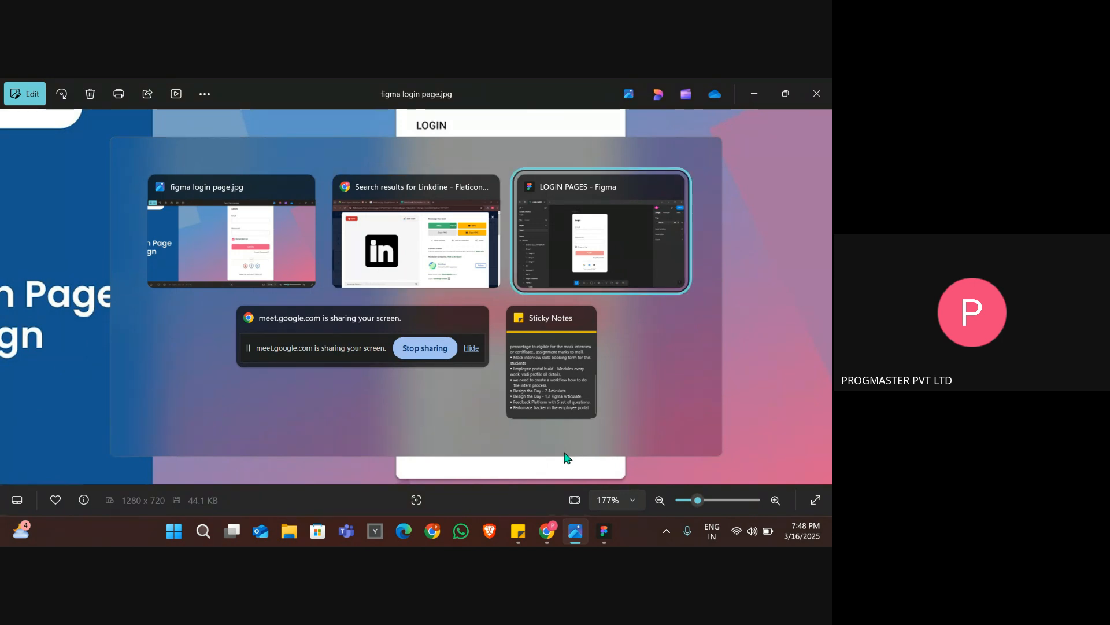
# Set the font weight of the "Need an account? SIGNUP" text to Light.
pyautogui.click(383, 427)
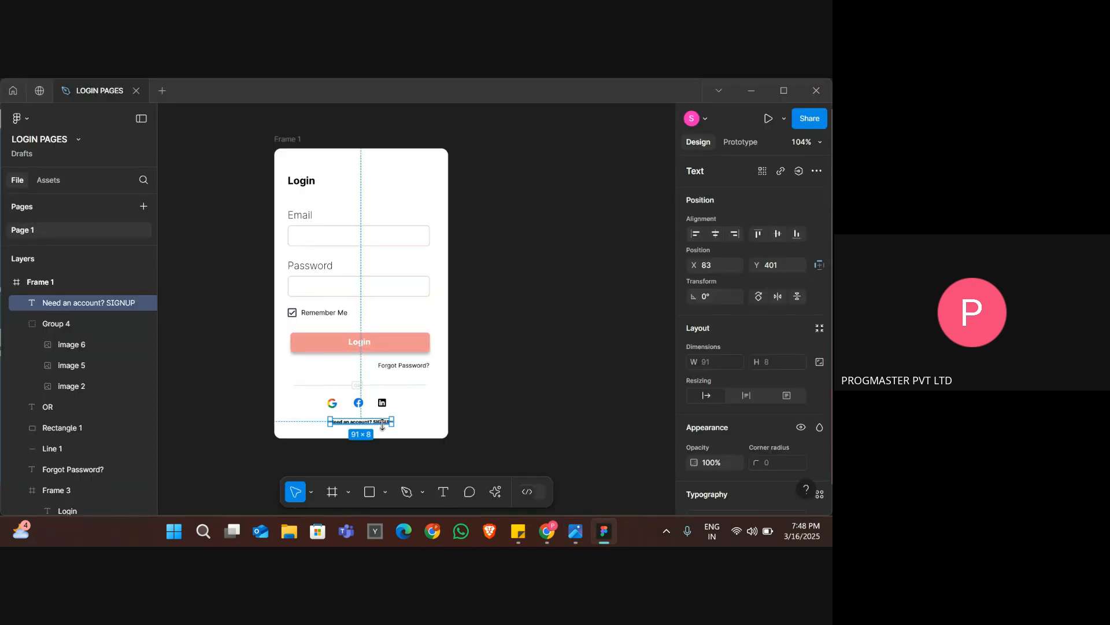
pyautogui.scroll(5, 383, 426)
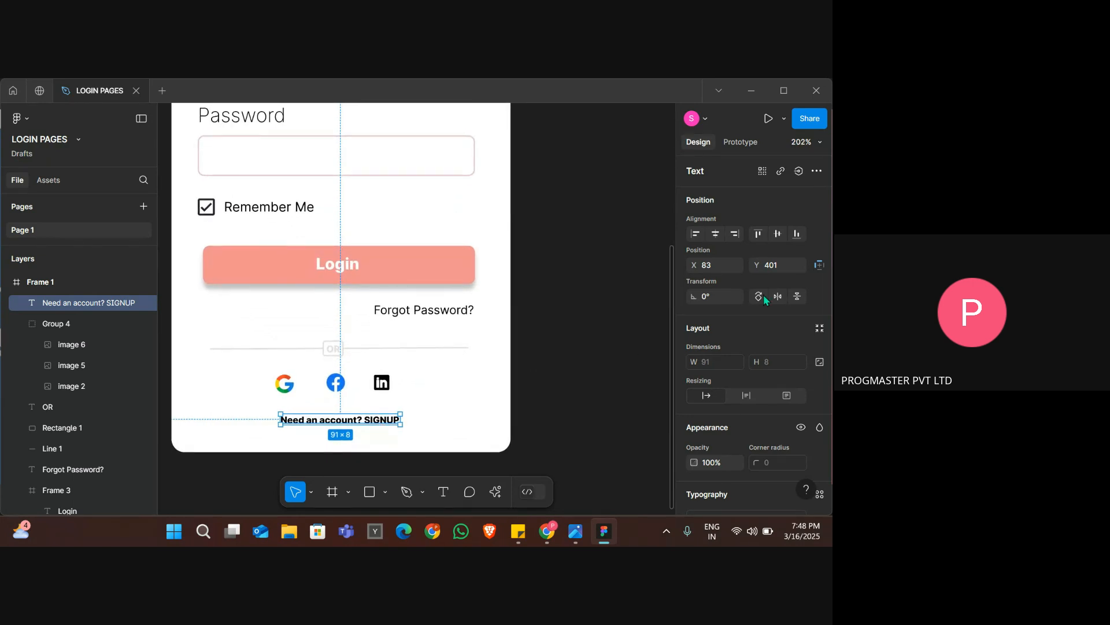
pyautogui.scroll(-4, 775, 386)
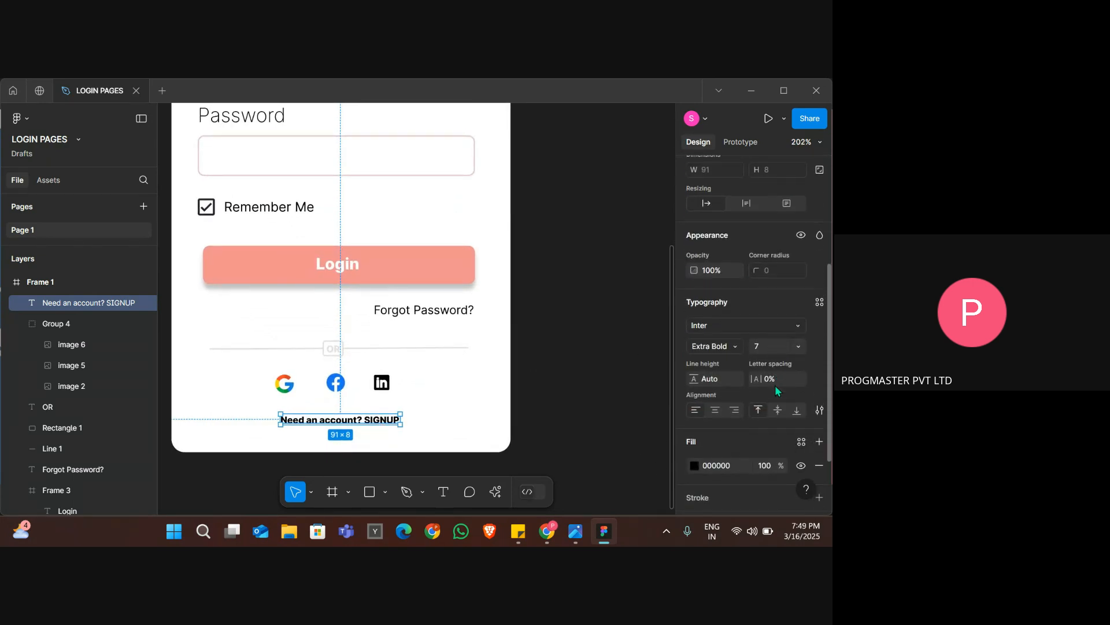
pyautogui.click(722, 342)
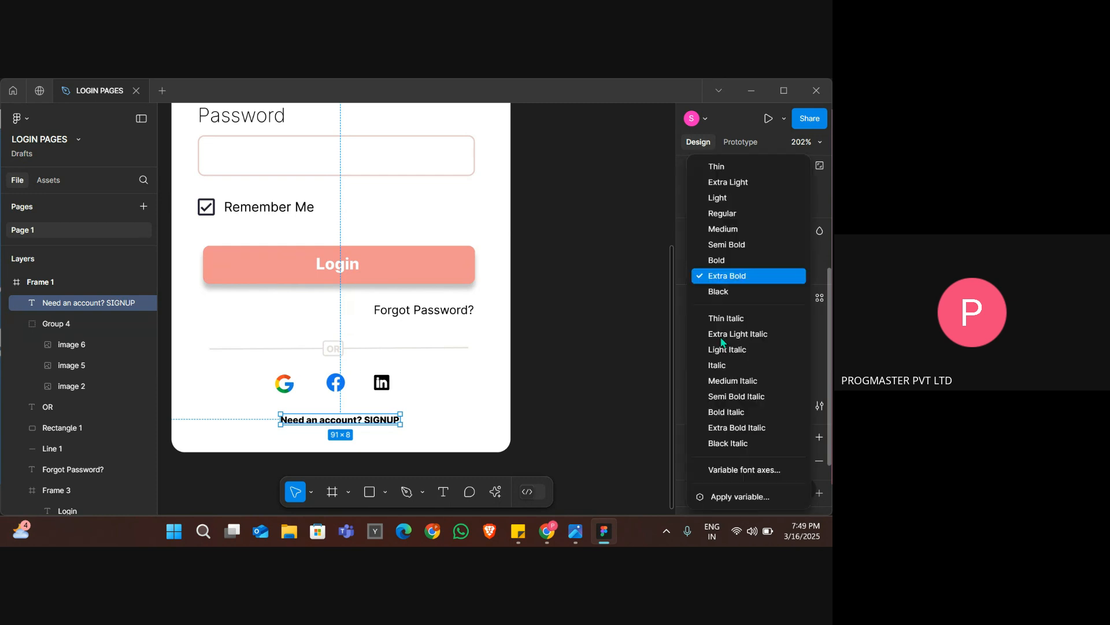
pyautogui.click(720, 198)
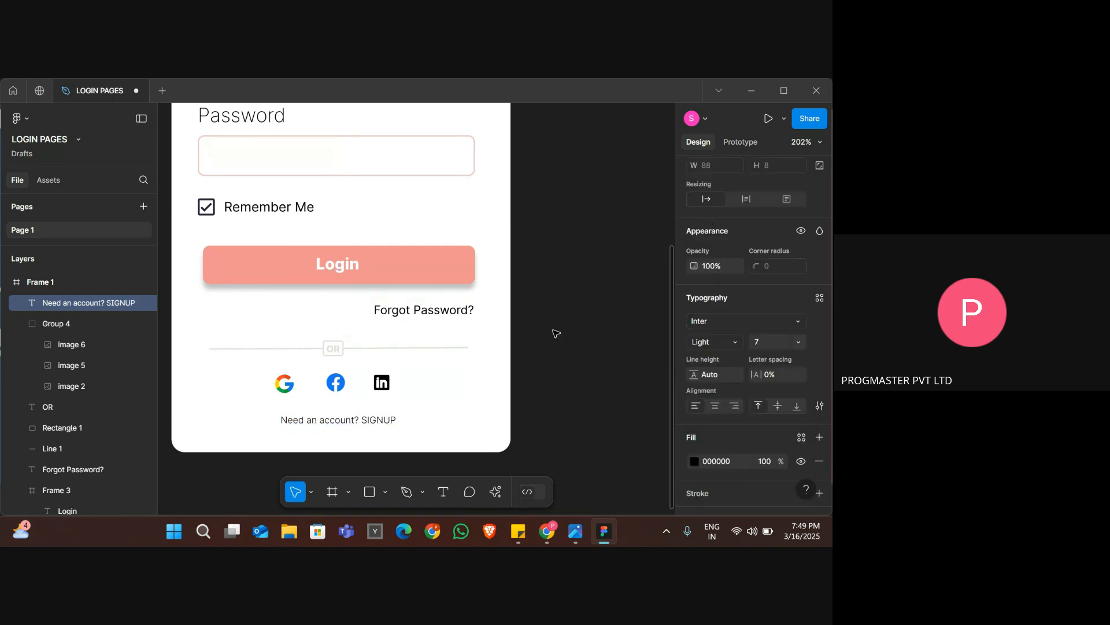
# Underline the word SIGNUP within the "Need an account? SIGNUP" text.
pyautogui.doubleClick(377, 420)
pyautogui.click(376, 417)
pyautogui.moveTo(359, 421); pyautogui.dragTo(398, 421)
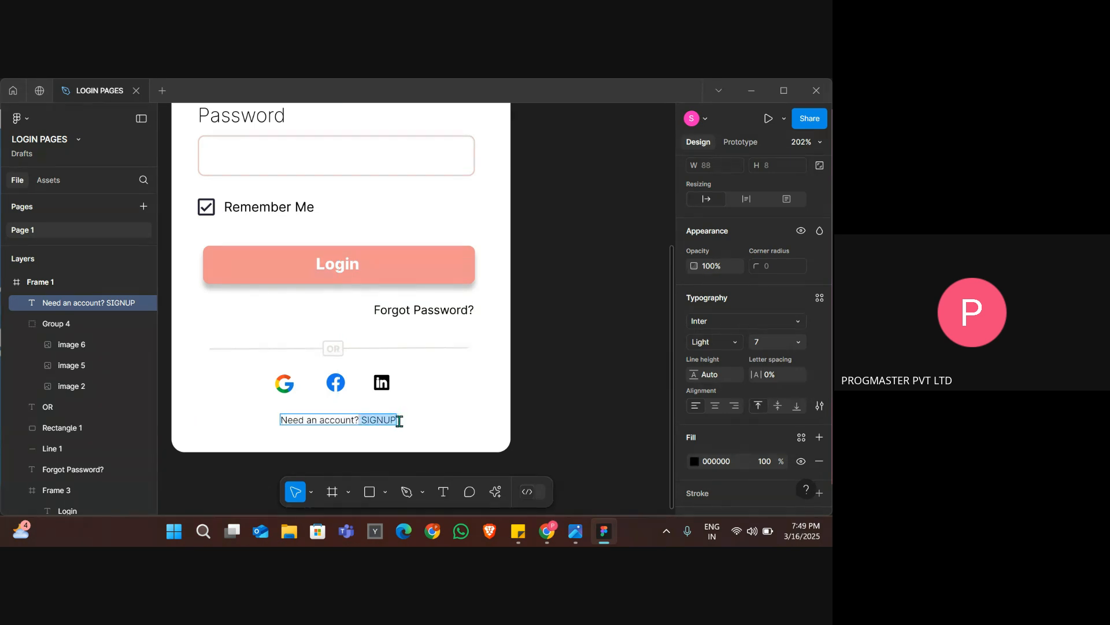
pyautogui.scroll(-2, 741, 398)
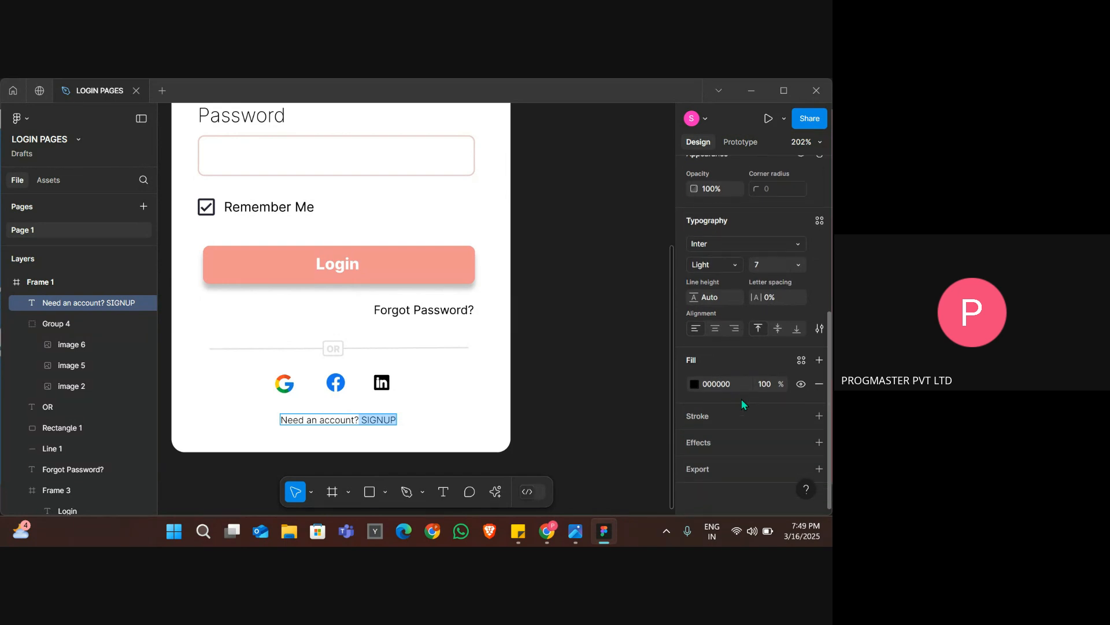
pyautogui.scroll(2, 733, 226)
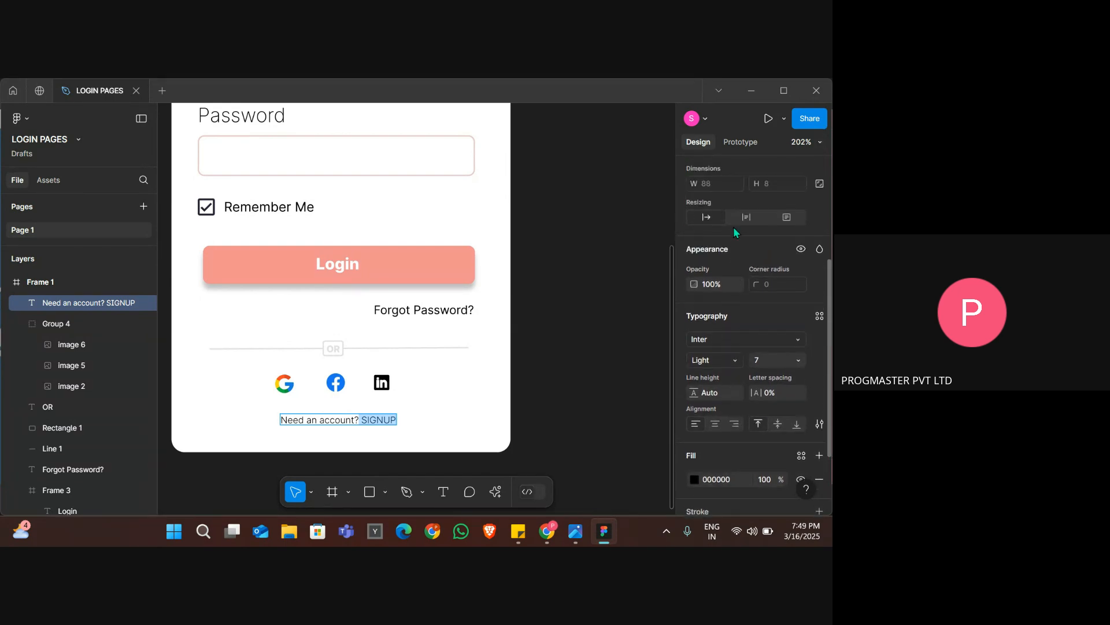
pyautogui.scroll(-2, 733, 232)
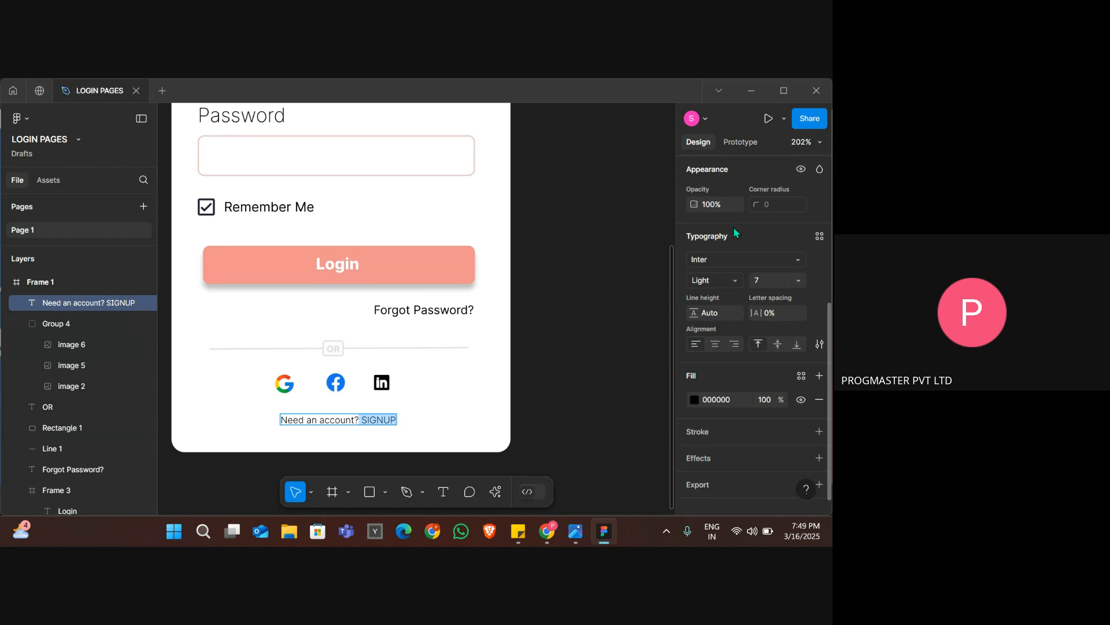
pyautogui.click(725, 288)
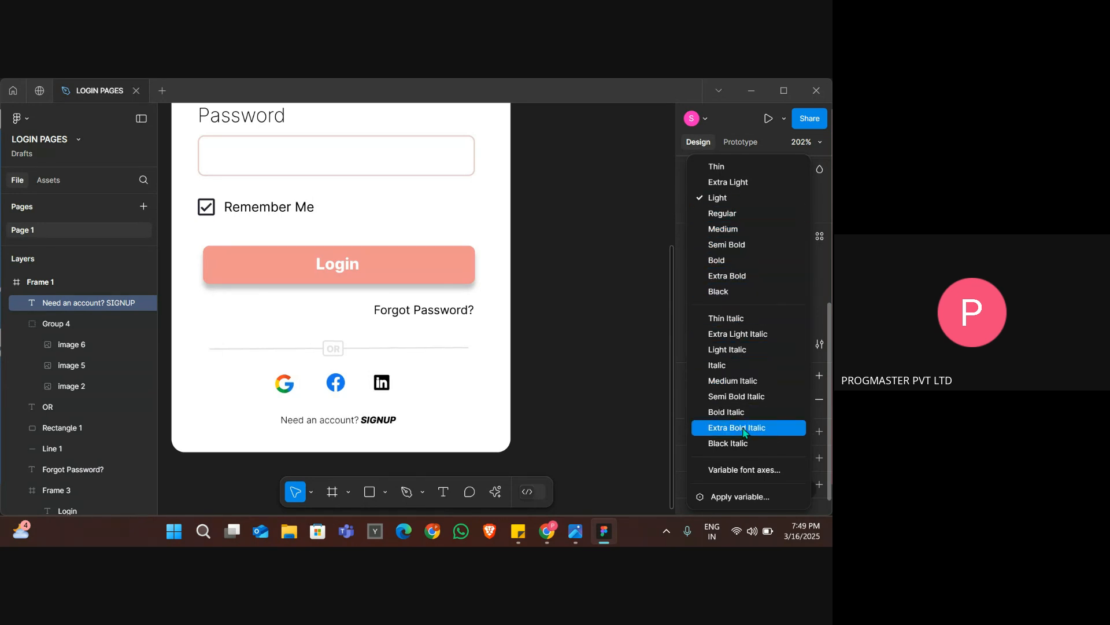
pyautogui.press('Escape')
pyautogui.scroll(3, 728, 309)
pyautogui.scroll(3, 728, 310)
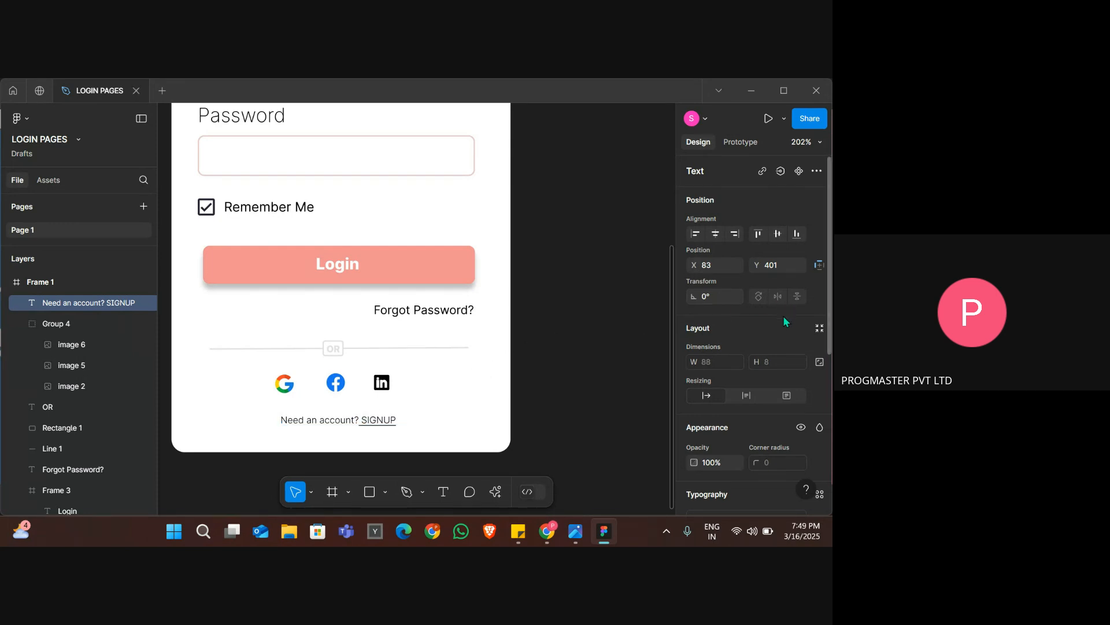
# Examine the layout, typography and fill properties of the "Need an account? SIGNUP" text, including its font choices.
pyautogui.scroll(-5, 782, 330)
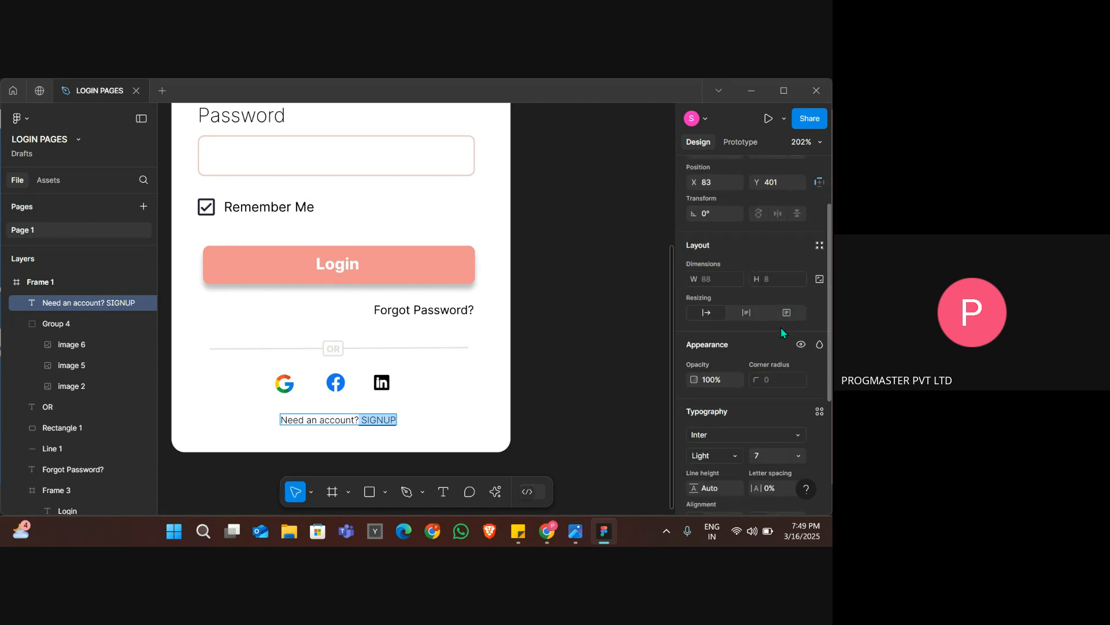
pyautogui.scroll(-1, 780, 328)
pyautogui.click(768, 352)
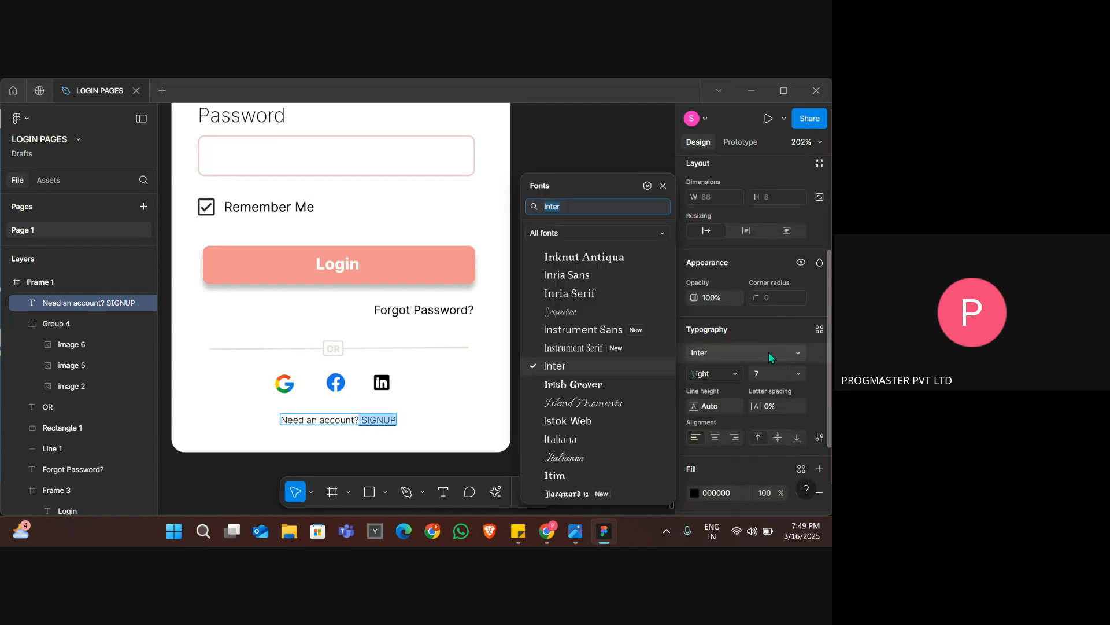
pyautogui.press('Escape')
pyautogui.scroll(-3, 768, 353)
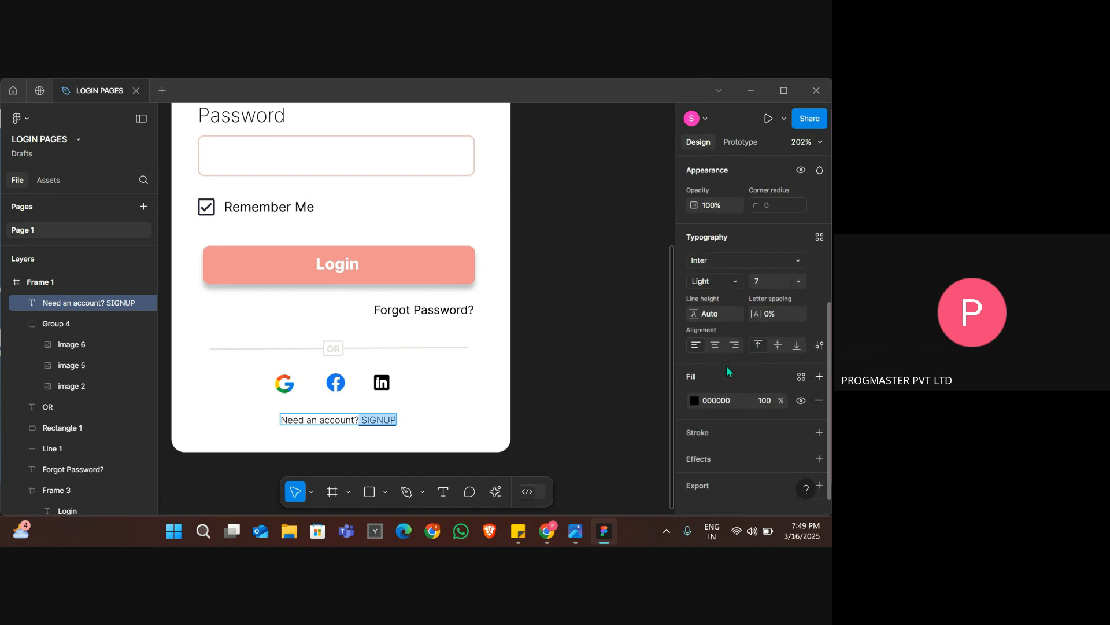
pyautogui.scroll(-1, 726, 365)
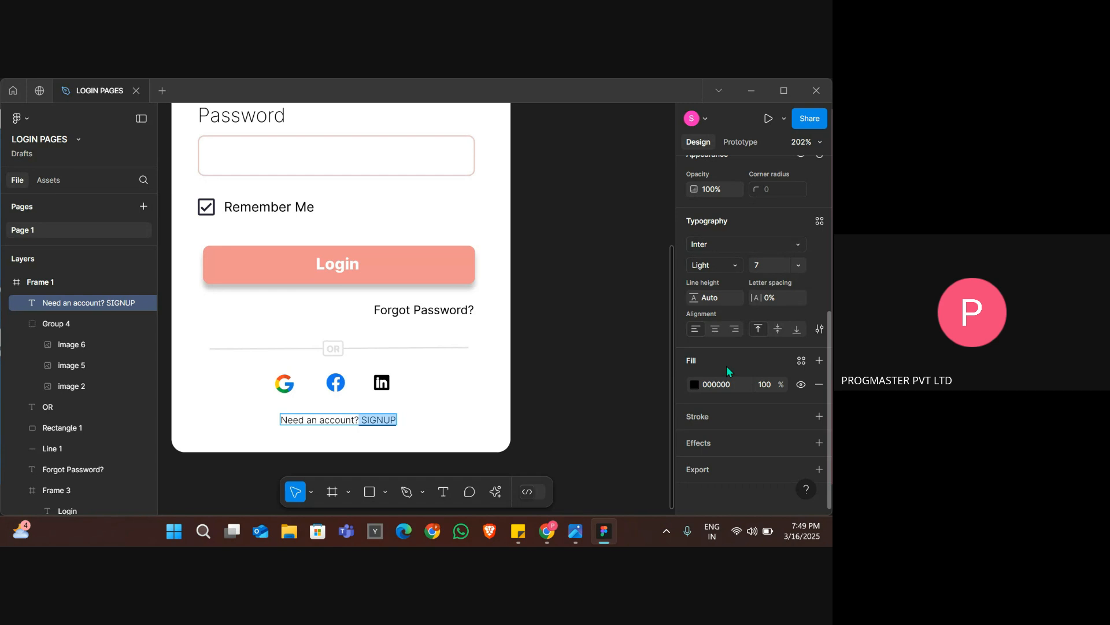
pyautogui.scroll(3, 726, 365)
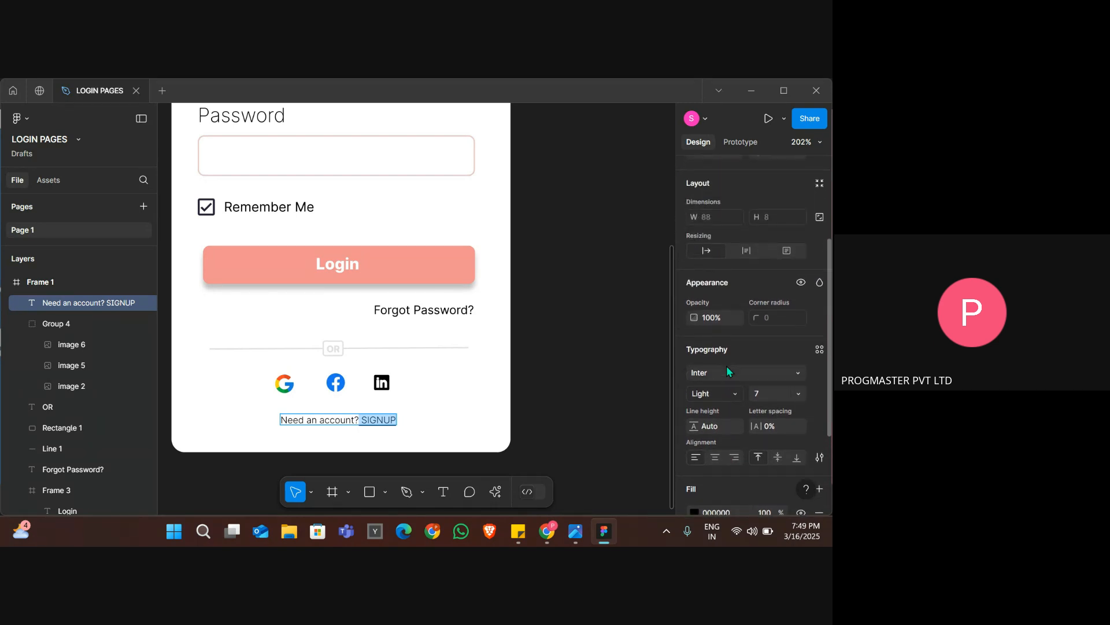
pyautogui.scroll(3, 727, 366)
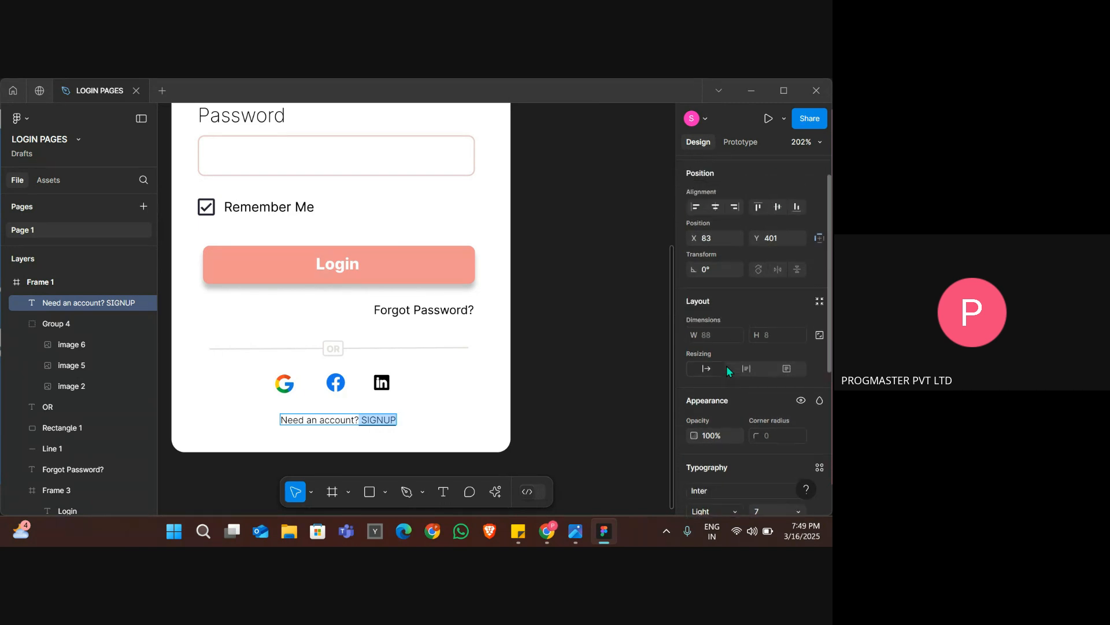
pyautogui.scroll(-6, 720, 314)
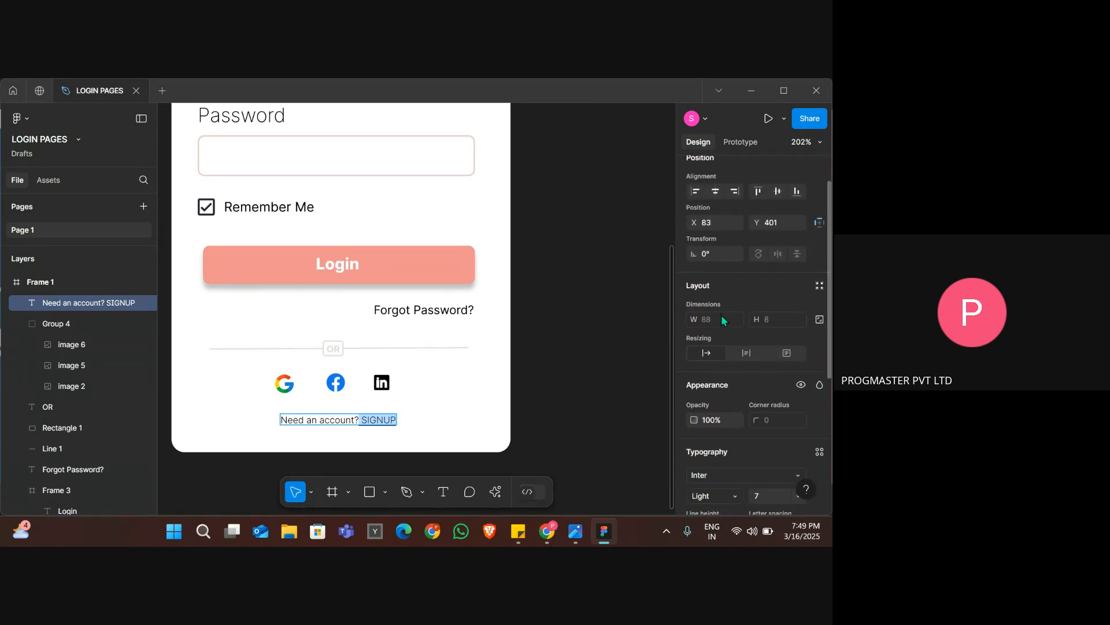
pyautogui.press('Escape')
pyautogui.scroll(-5, 558, 309)
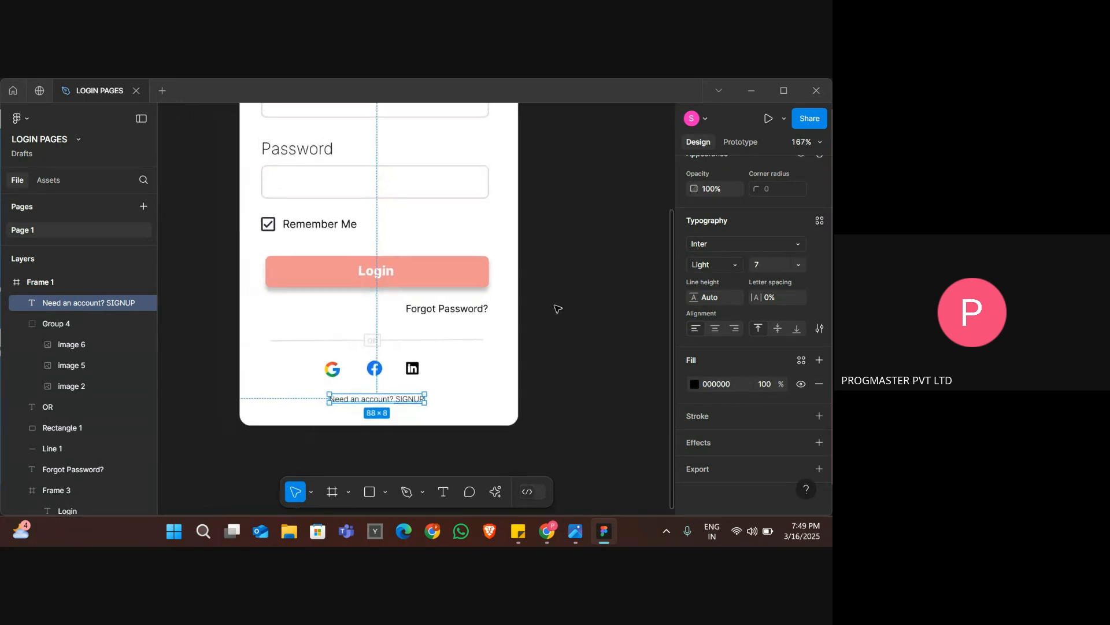
# Preview the finished login frame in a floating Preview window placed beside the frame on the canvas.
pyautogui.click(191, 304)
pyautogui.scroll(4, 192, 304)
pyautogui.scroll(-1, 192, 304)
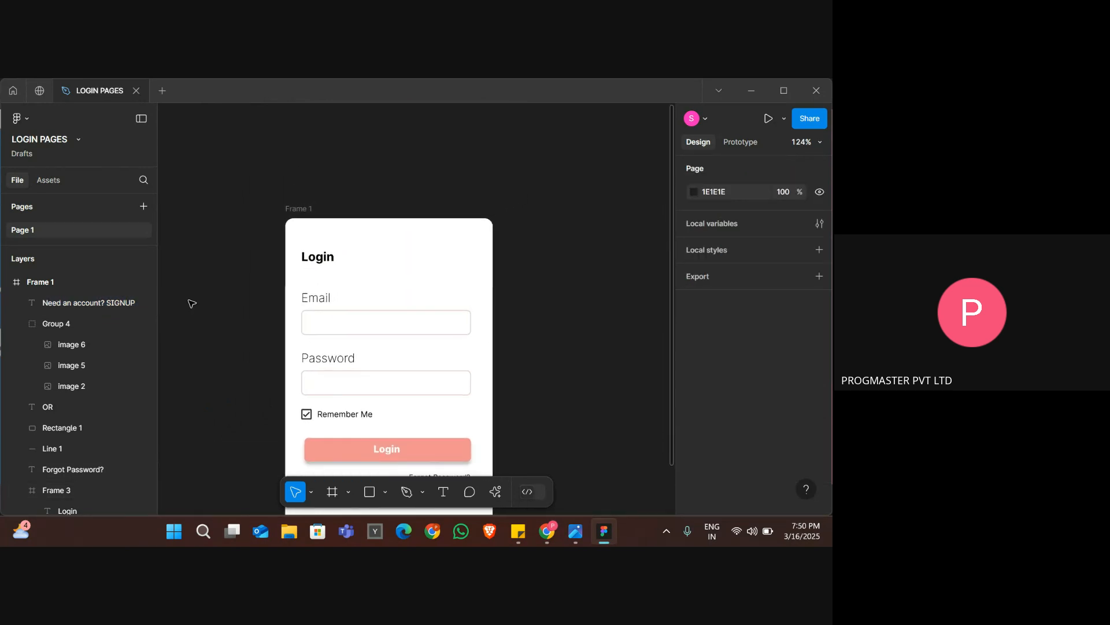
pyautogui.scroll(-3, 192, 303)
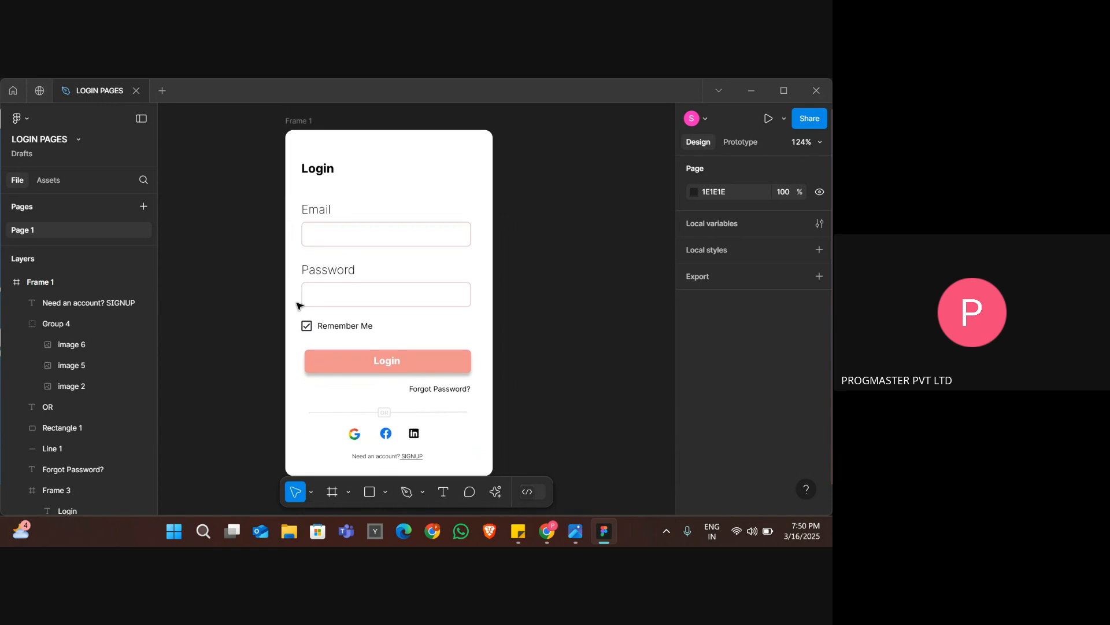
pyautogui.click(784, 119)
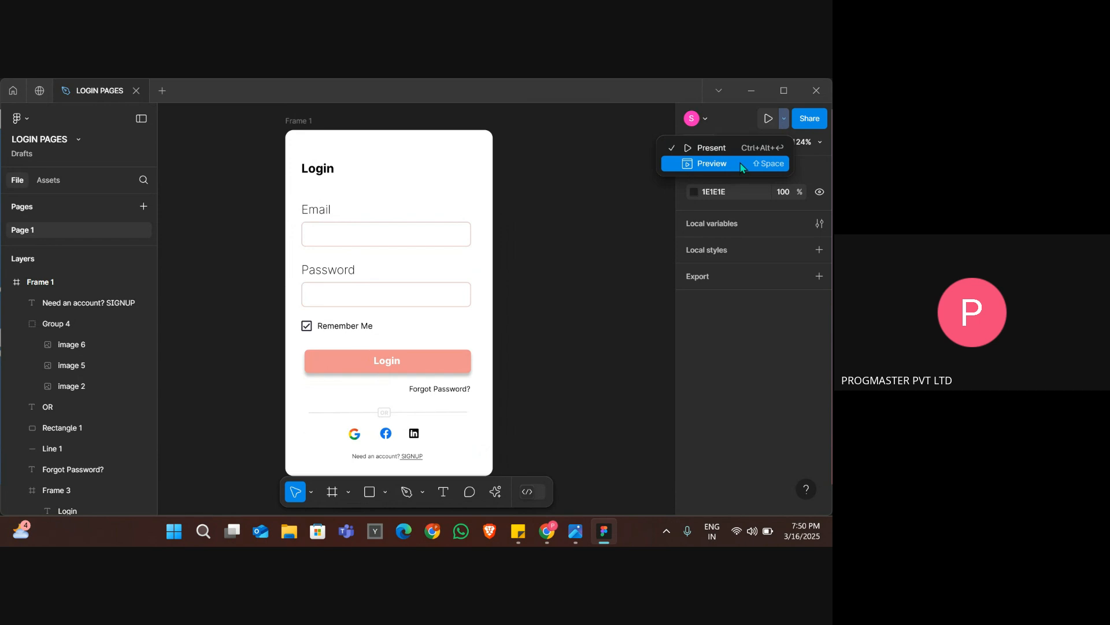
pyautogui.click(742, 167)
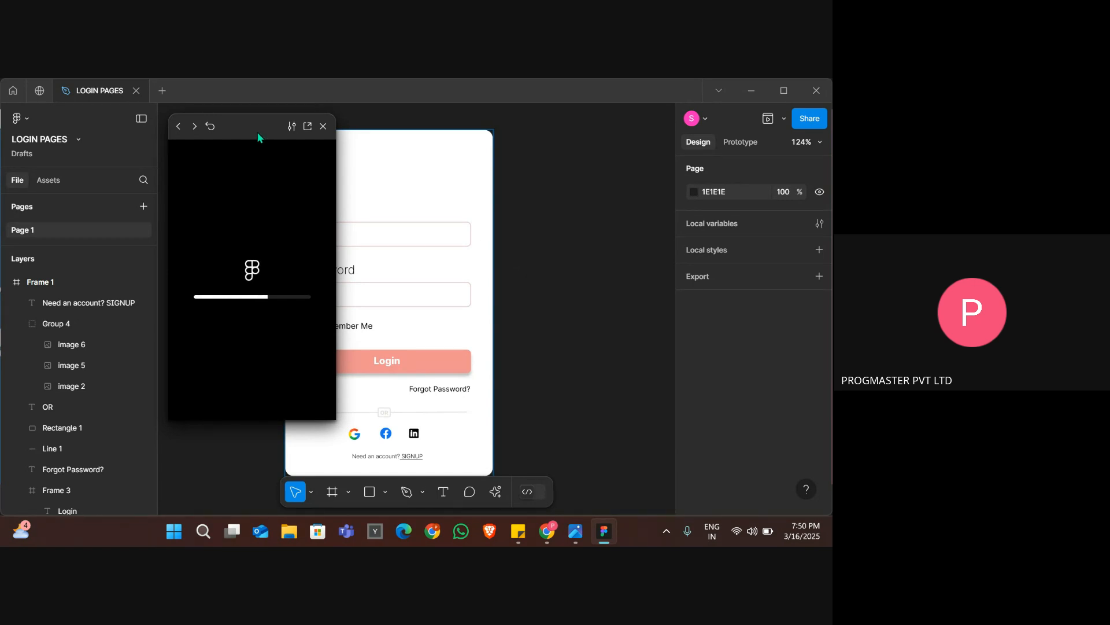
pyautogui.moveTo(258, 132); pyautogui.dragTo(596, 160)
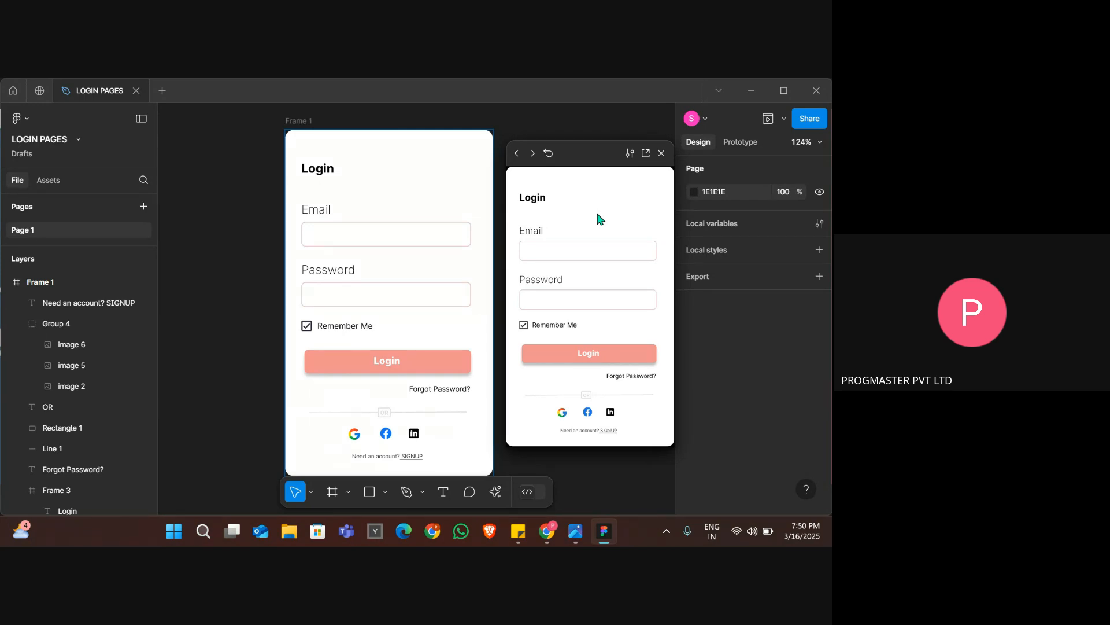
# Open the login page prototype in its own tab, view it enlarged, and return to the design file.
pyautogui.click(647, 153)
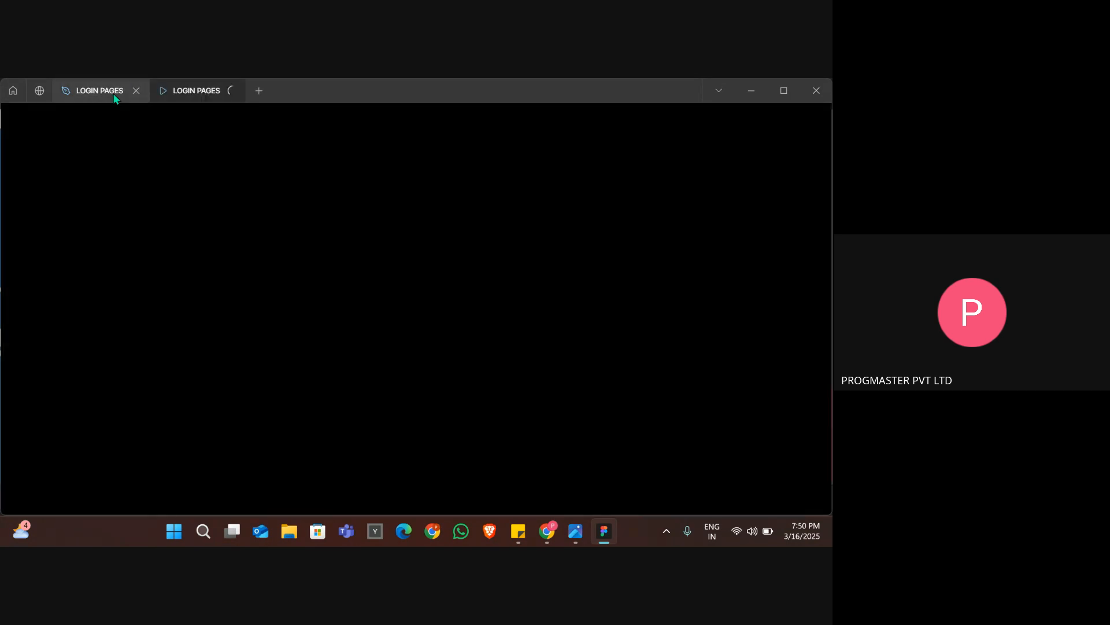
pyautogui.moveTo(114, 99)
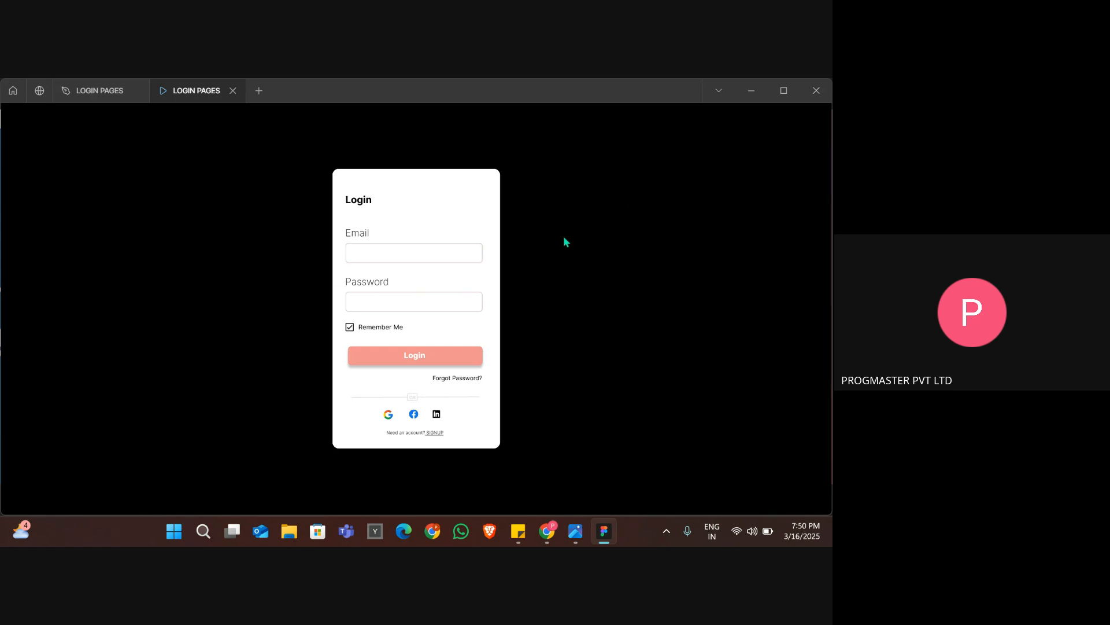
pyautogui.press('z')
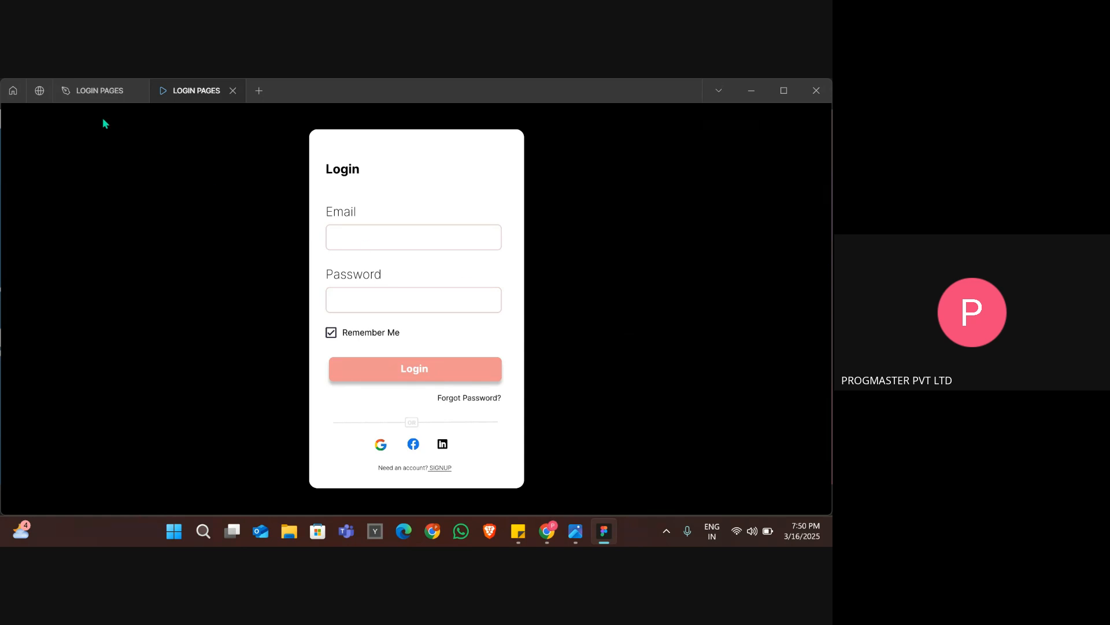
pyautogui.click(97, 91)
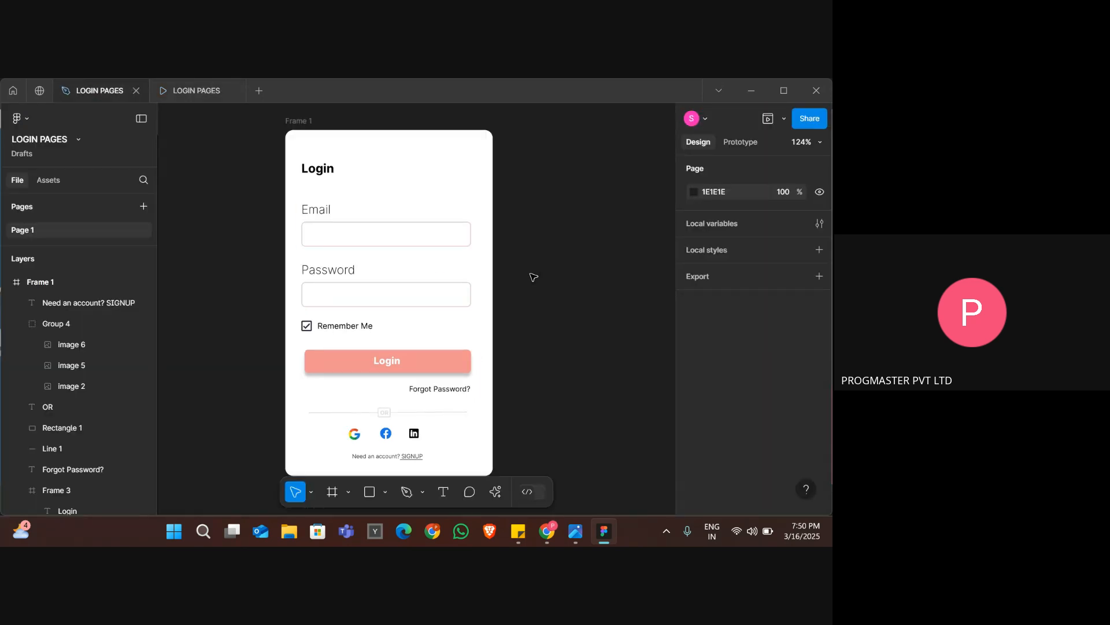
# Switch to the Google Meet call in Chrome and open the options for the current screen presentation.
pyautogui.hotkey('alt', 'Tab')
pyautogui.hotkey('alt', 'Tab')
pyautogui.hotkey('alt', 'Tab')
pyautogui.hotkey('alt', 'Tab')
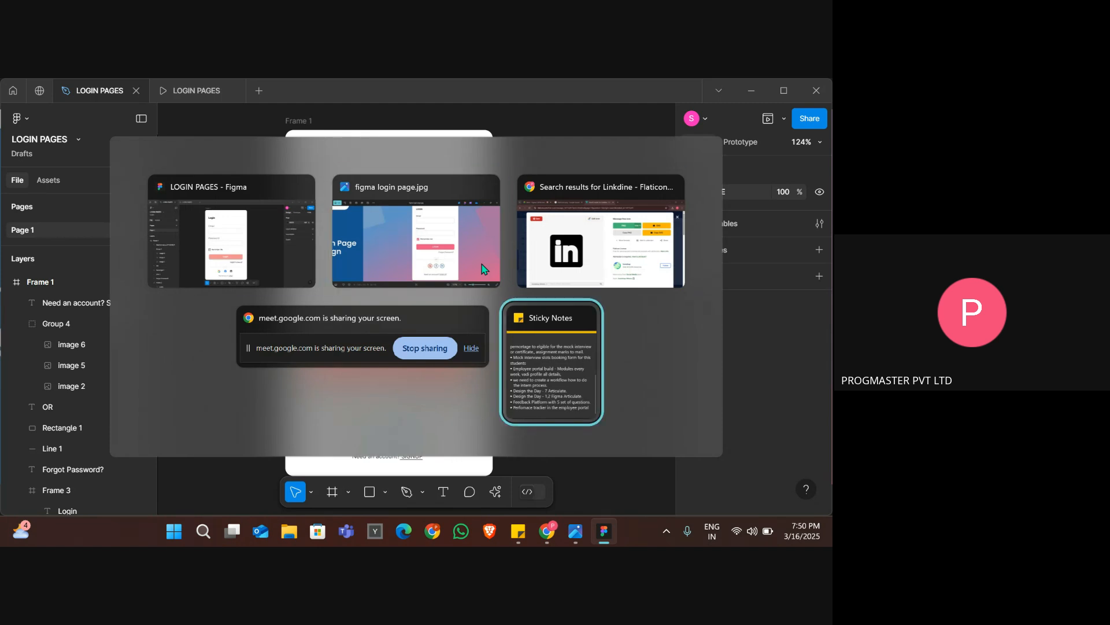
pyautogui.click(601, 243)
pyautogui.click(157, 87)
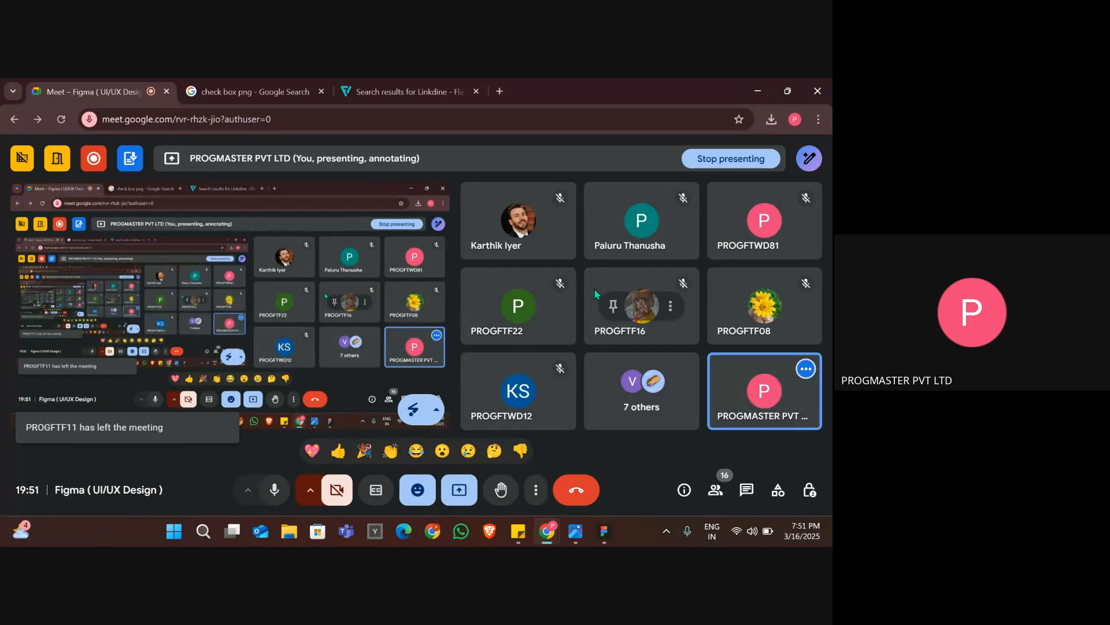
pyautogui.click(462, 500)
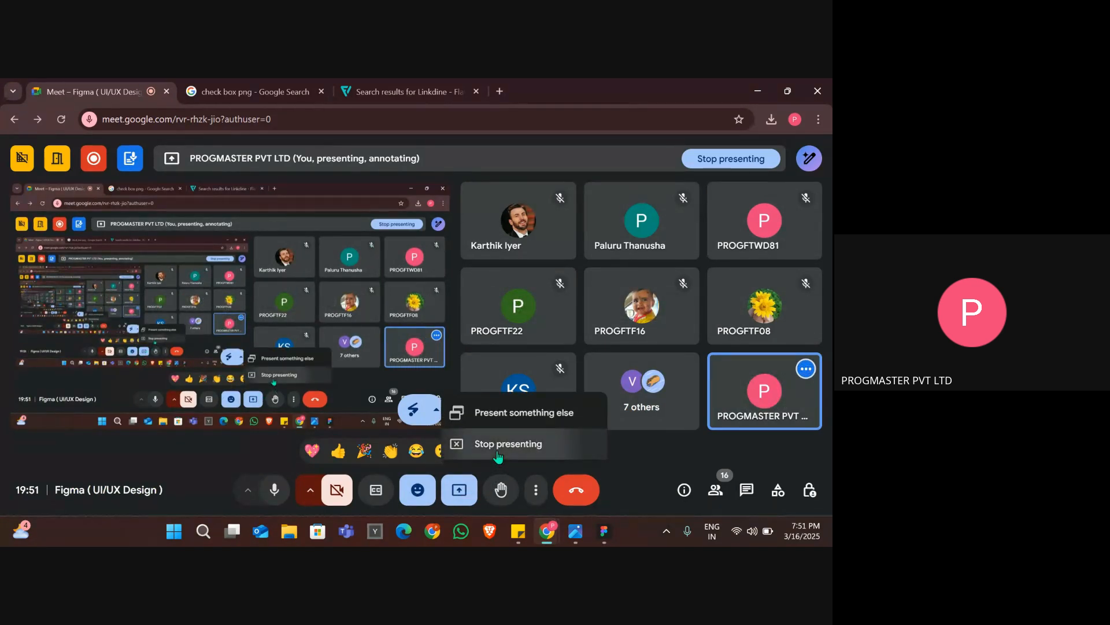